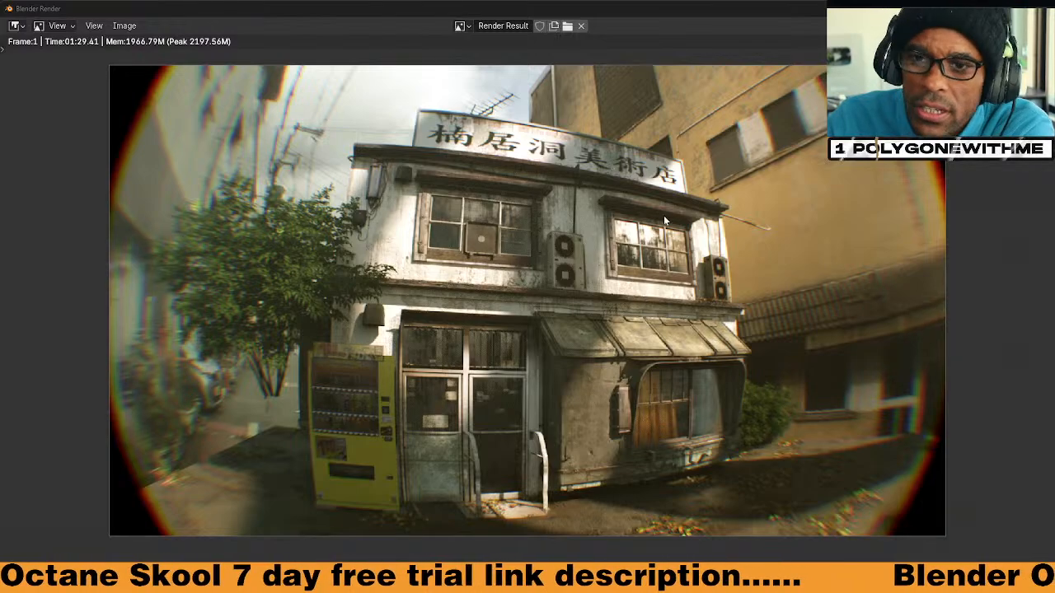
Close the render result and set the scene's output resolution to 1080 by 1920 px
key(Escape)
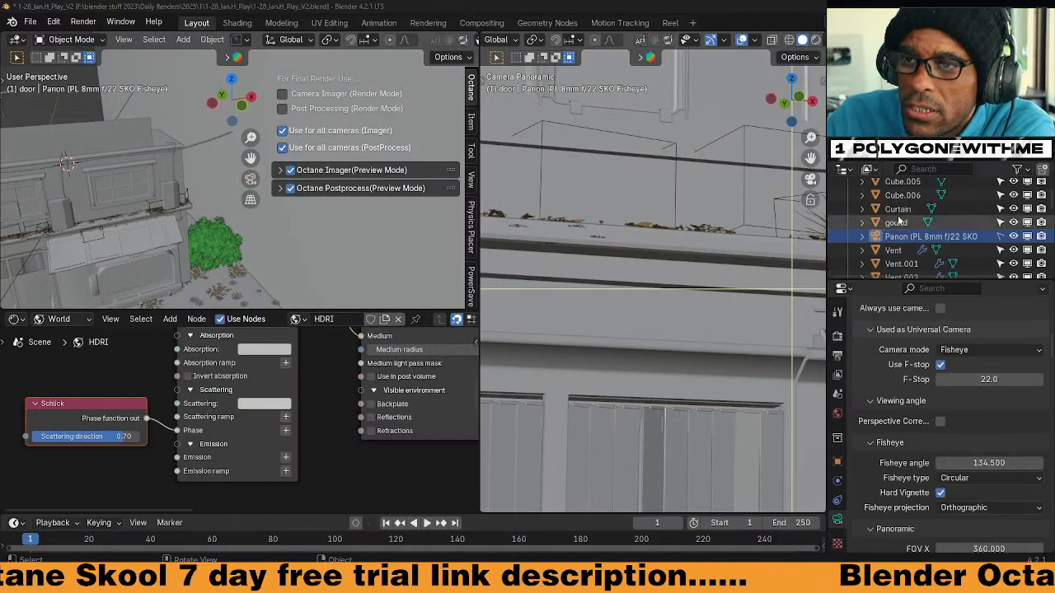
click(838, 355)
scroll(927, 410, up, 10)
click(980, 352)
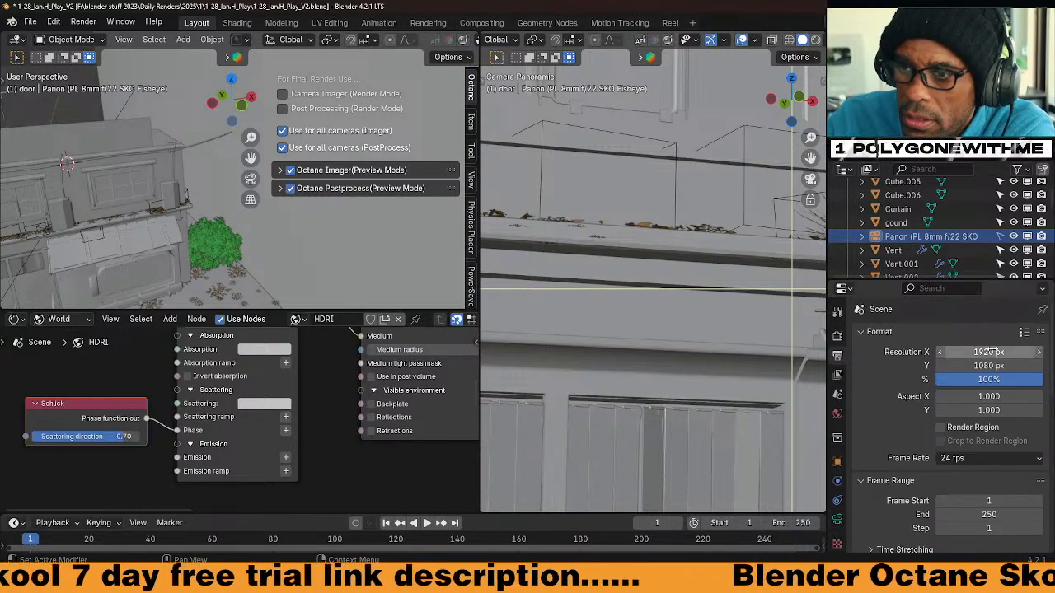
text(10580)
key(BackSpace)
key(BackSpace)
key(BackSpace)
text(80)
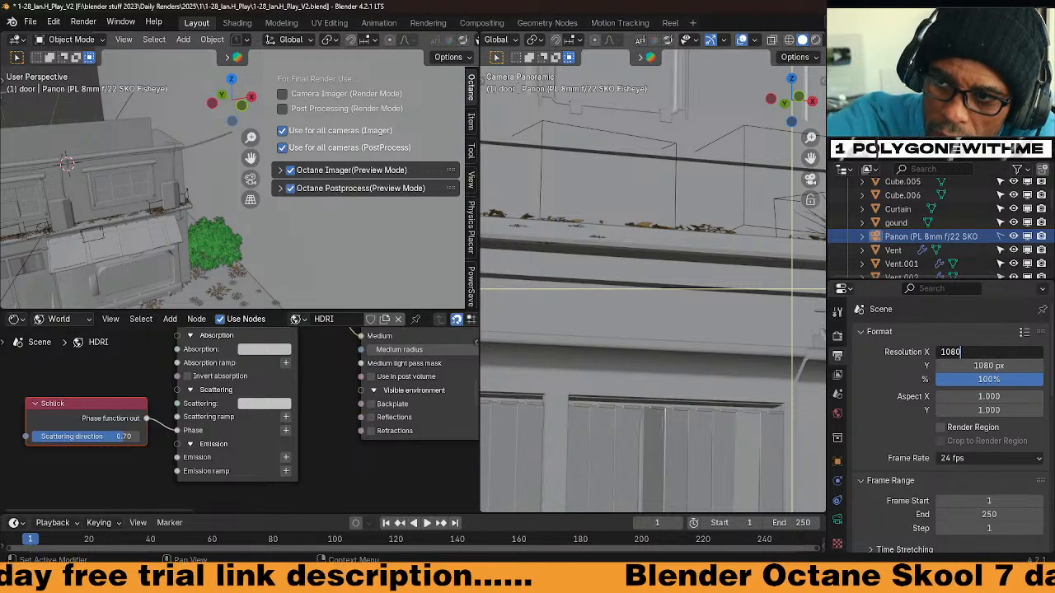
key(Tab)
text(1920)
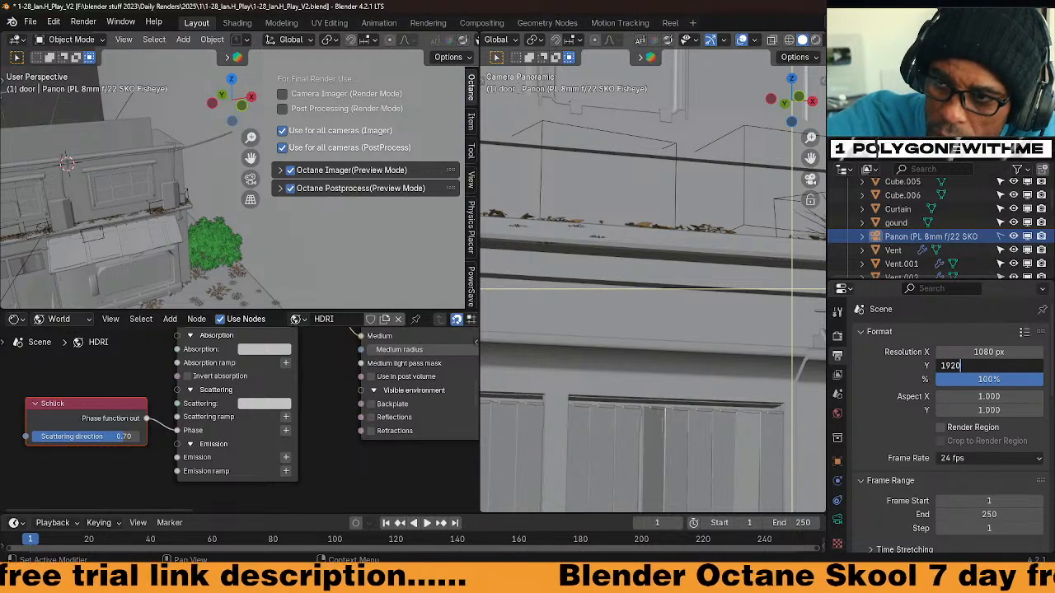
key(Return)
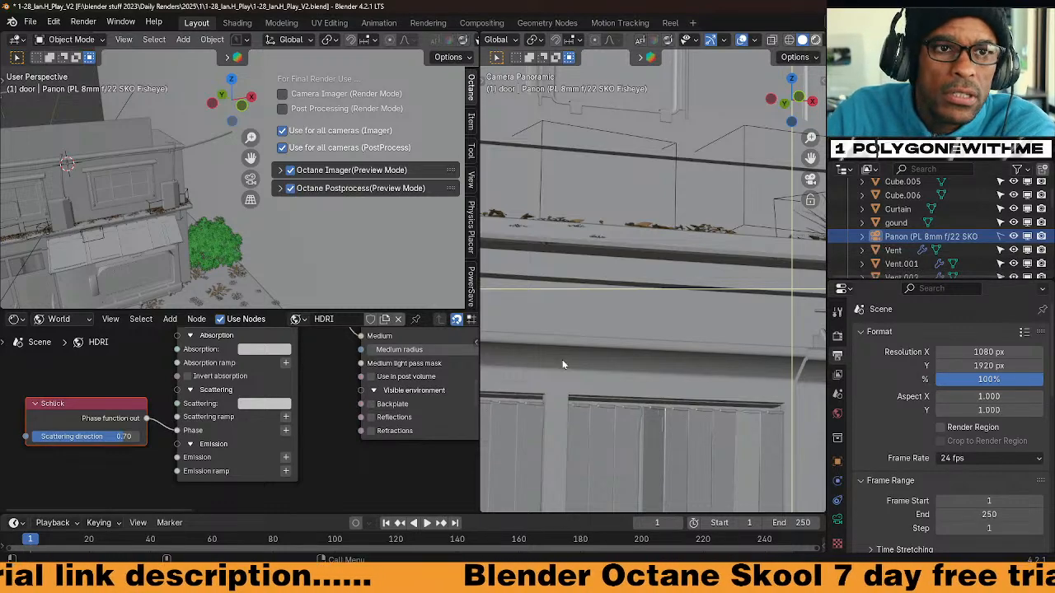
Show the panoramic camera view in rendered shading and examine how the fisheye image fits the portrait frame
key(z)
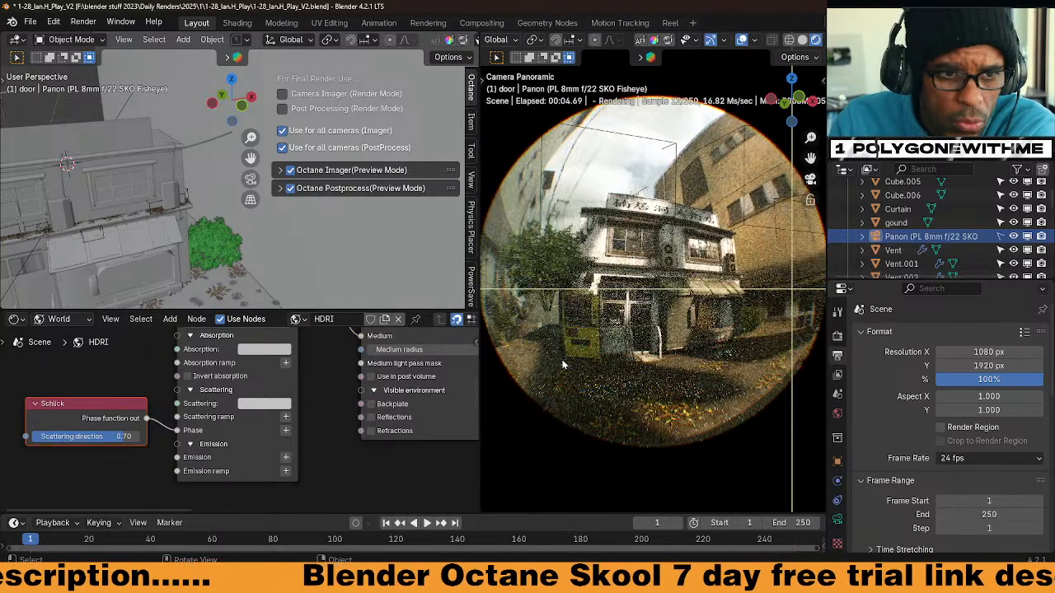
mouse_move(646, 362)
shift+middle_down()
mouse_move(646, 350)
mouse_move(643, 373)
shift+middle_up()
scroll(642, 370, up, 4)
scroll(642, 370, down, 12)
scroll(641, 374, up, 6)
scroll(640, 378, down, 6)
scroll(641, 382, up, 6)
scroll(643, 386, up, 2)
scroll(636, 389, down, 7)
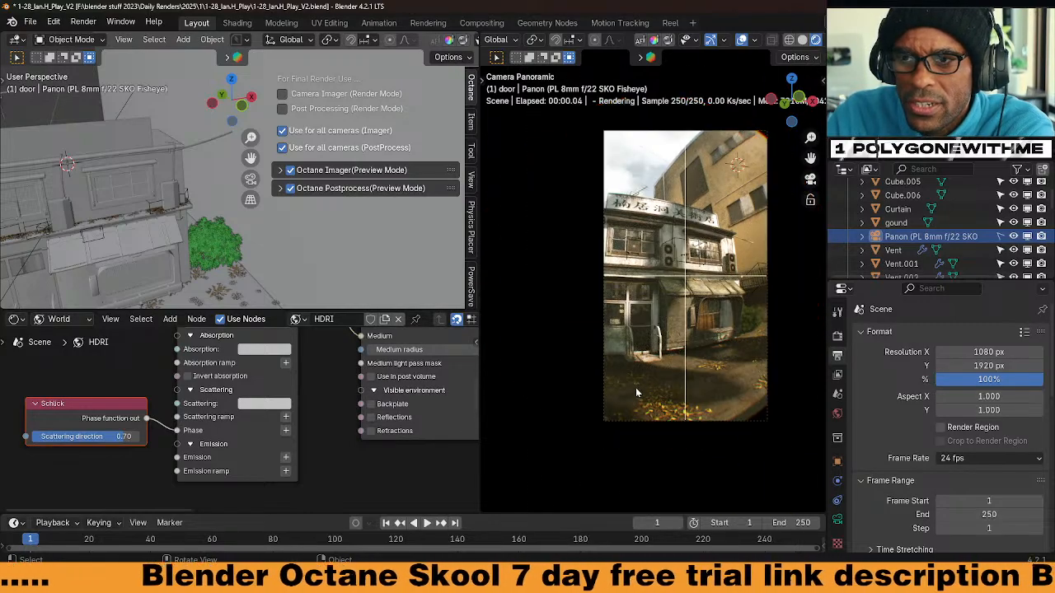
scroll(634, 386, up, 8)
scroll(634, 384, up, 3)
scroll(632, 381, down, 8)
scroll(627, 377, up, 8)
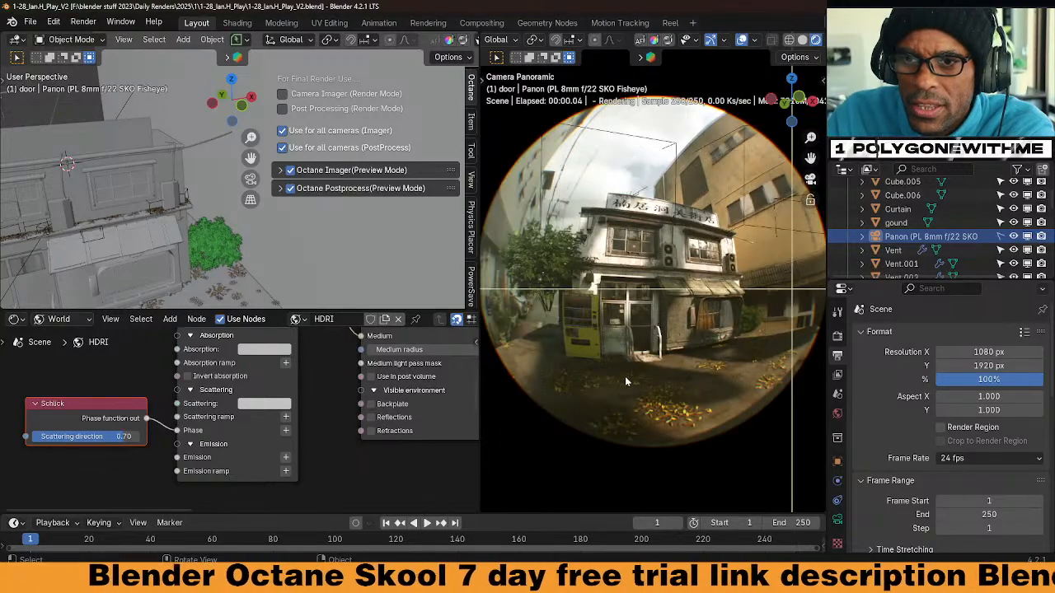
scroll(618, 383, down, 6)
scroll(612, 391, up, 5)
scroll(607, 394, down, 7)
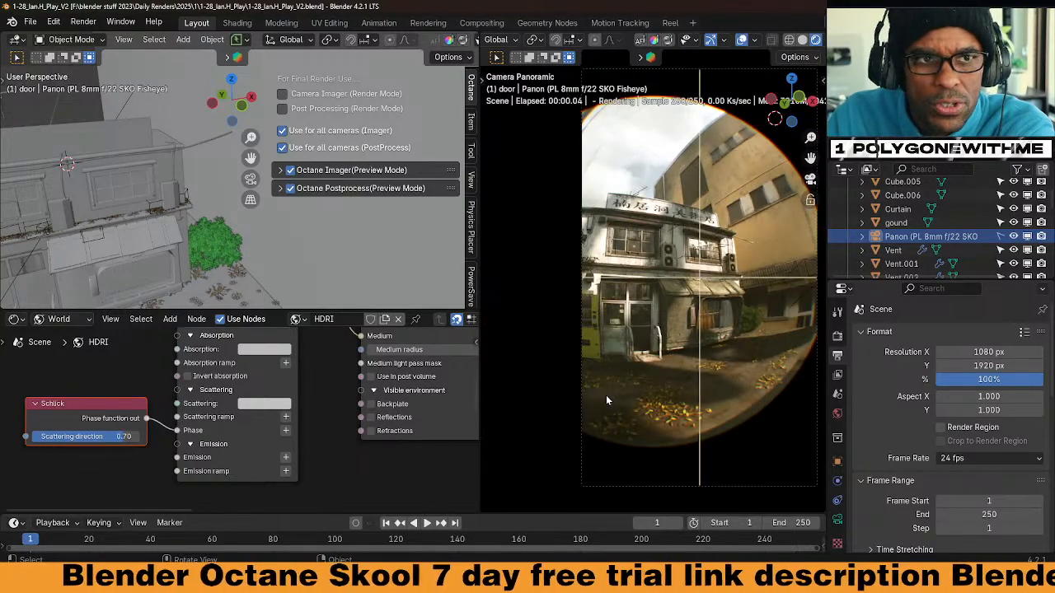
scroll(608, 397, up, 2)
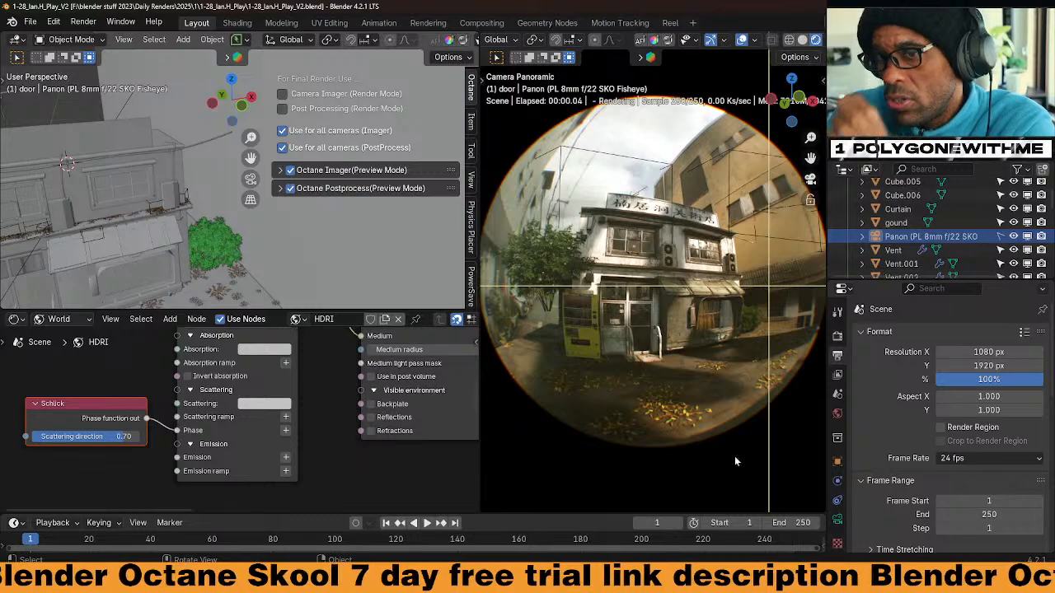
Halve the panoramic camera's fisheye angle to 67.25
click(838, 521)
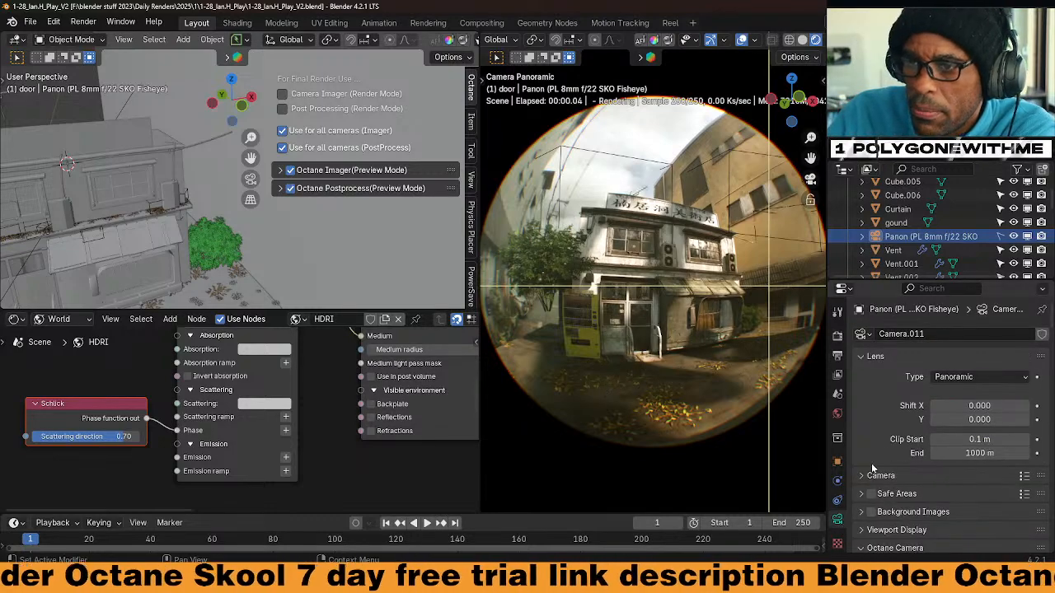
scroll(882, 454, down, 6)
scroll(876, 483, down, 2)
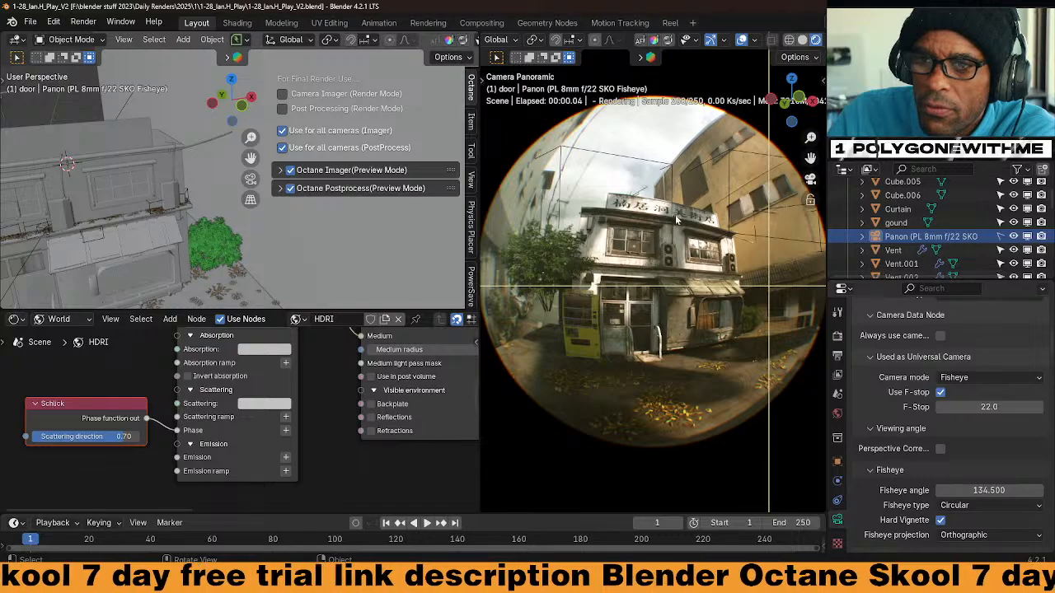
click(989, 491)
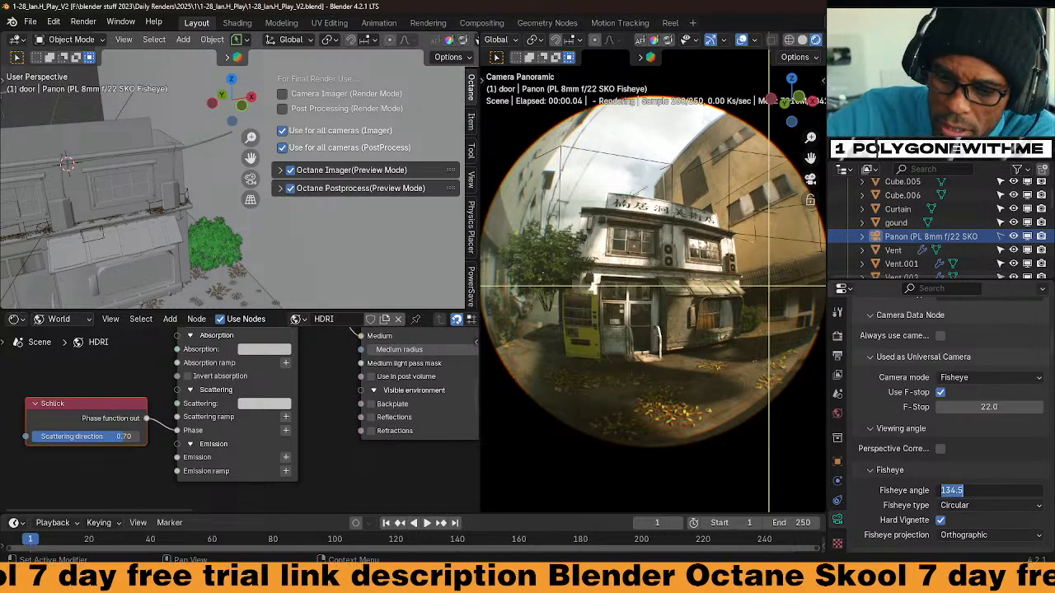
click(964, 491)
text(/2)
key(Return)
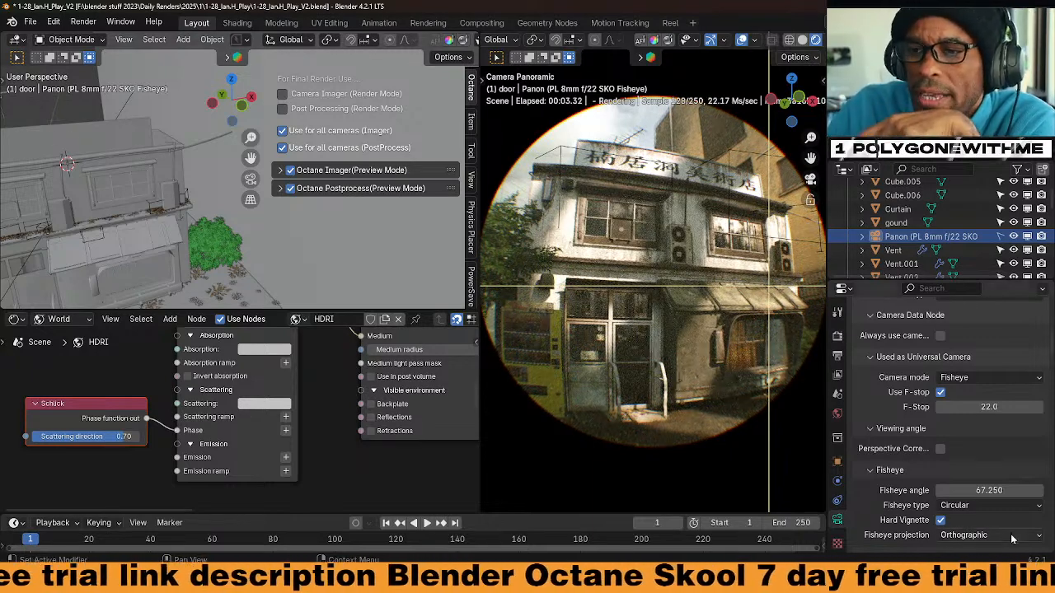
Double the camera's fisheye angle to 134.5
click(980, 490)
click(964, 490)
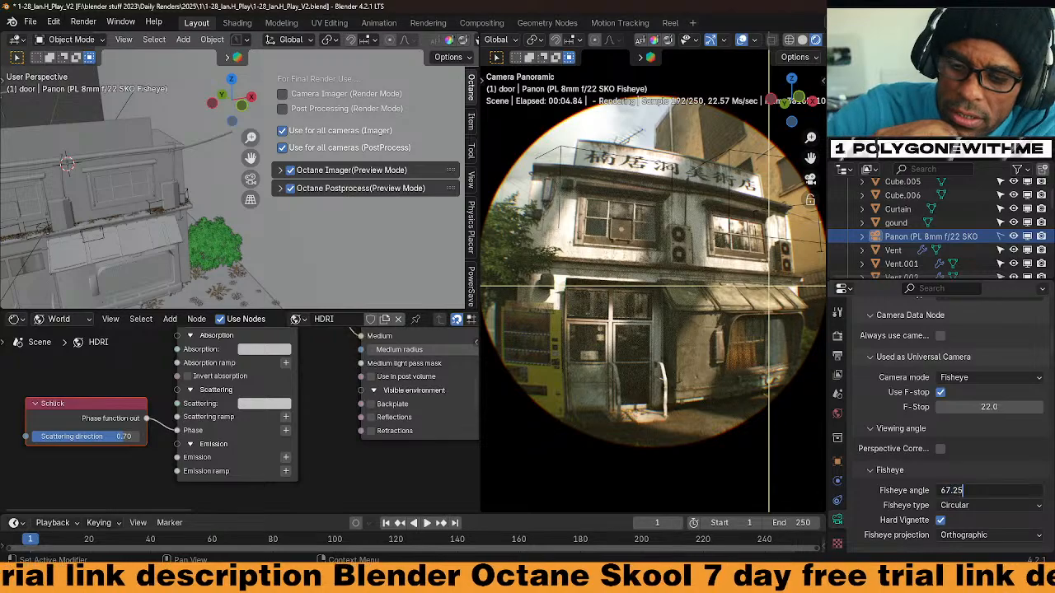
text(*2)
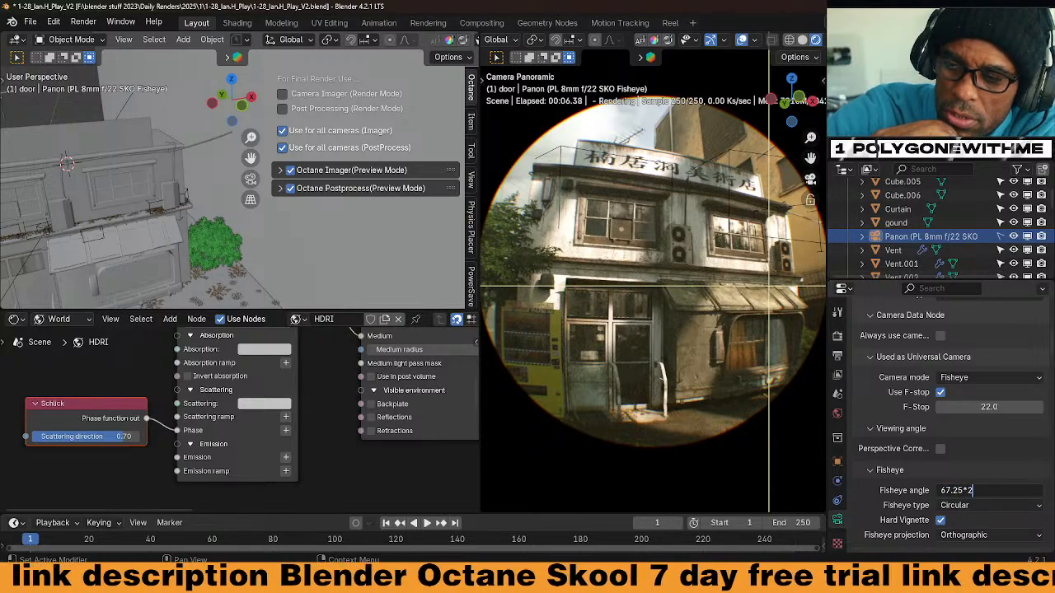
key(Return)
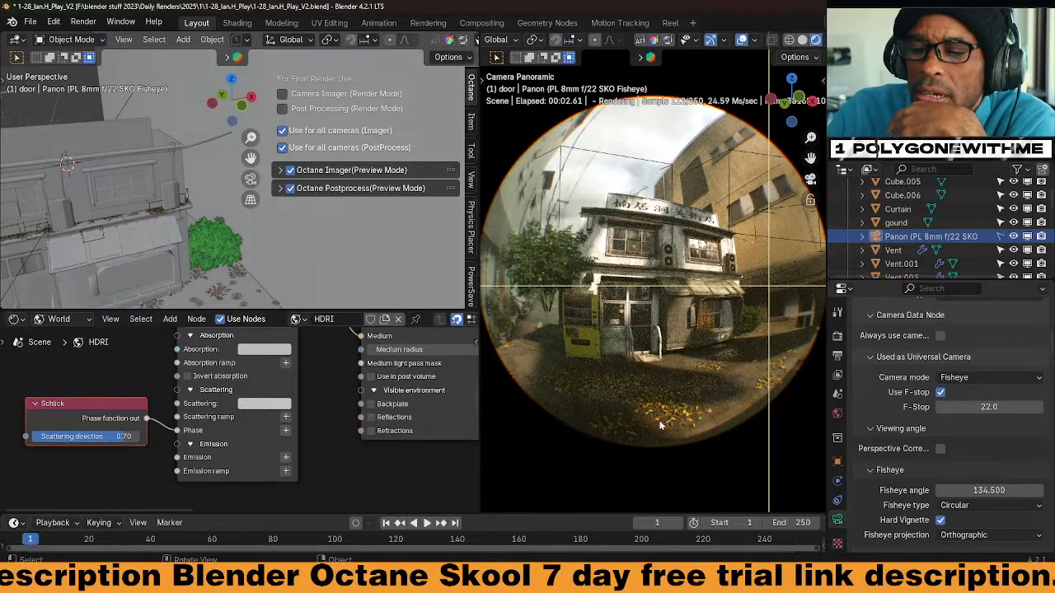
Lower the panoramic camera's fisheye angle to 84.4 for a tighter view of the building
drag(989, 491, 968, 520)
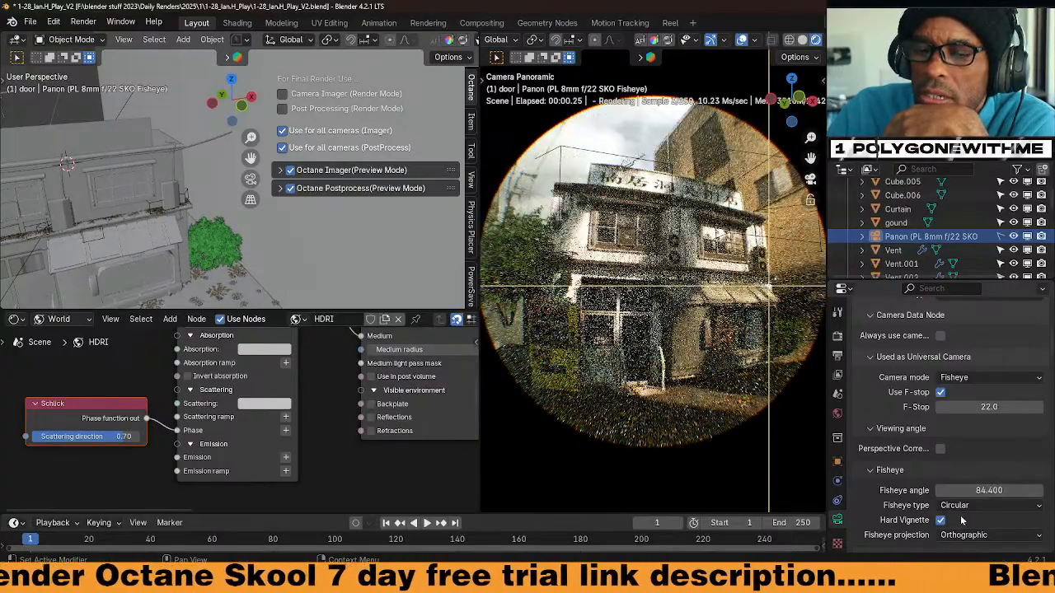
click(524, 344)
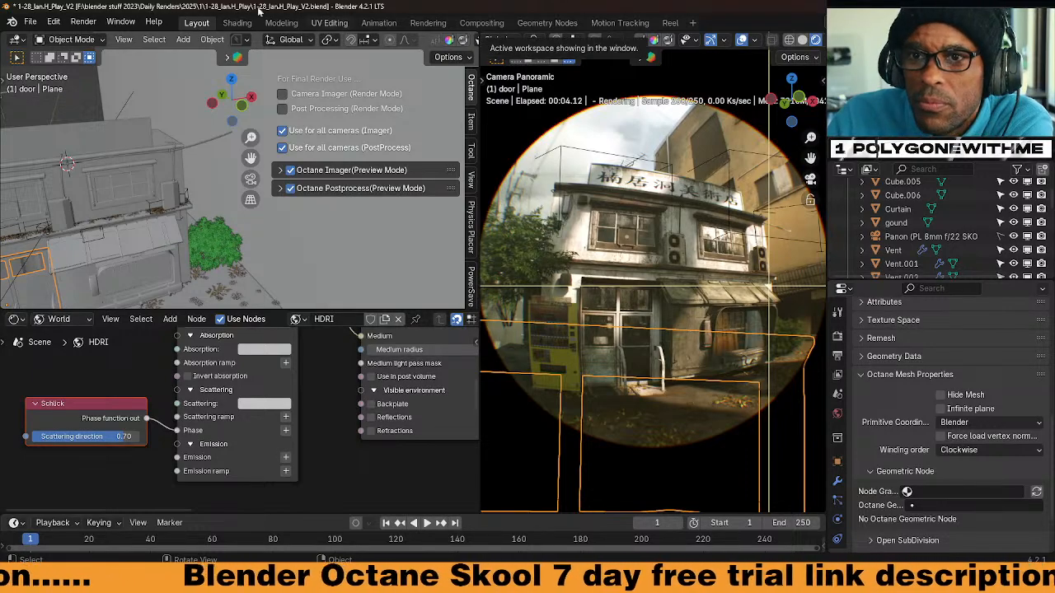
Start appending from another blend file and browse to the Daily Renders 2025 folder
click(29, 22)
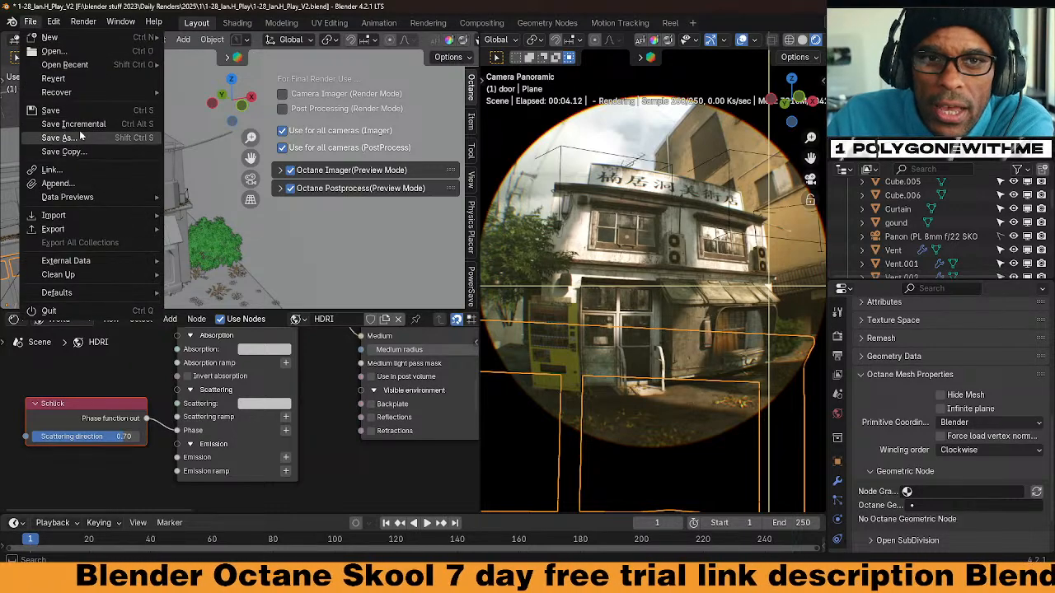
mouse_move(81, 221)
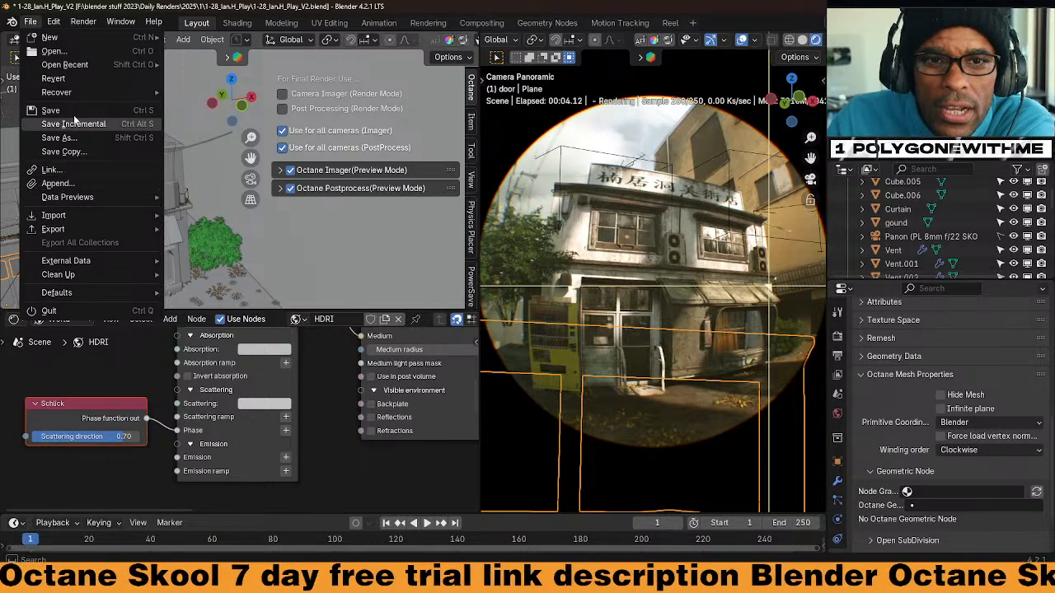
click(83, 181)
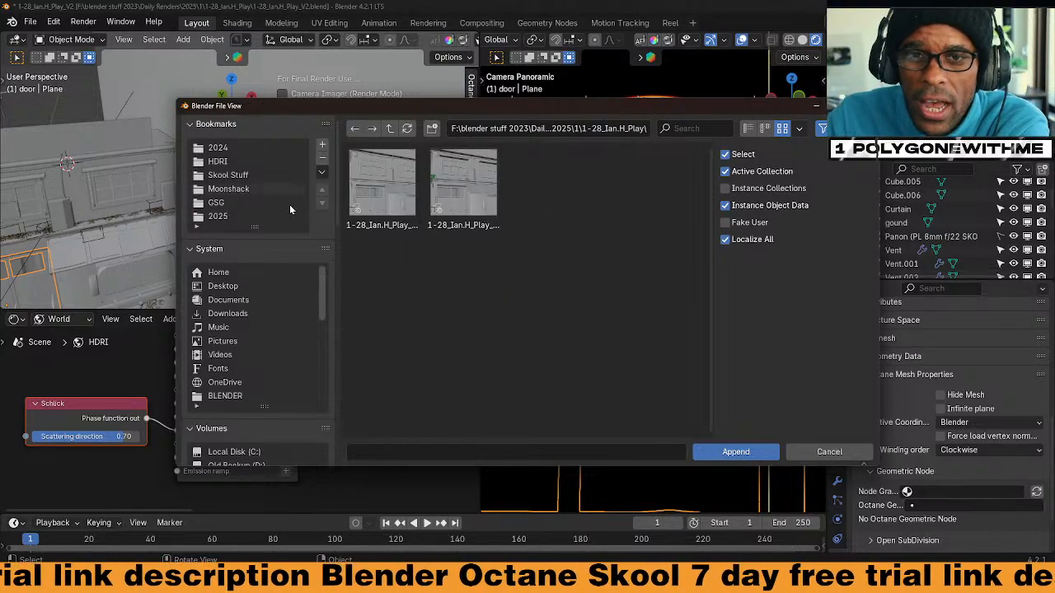
drag(335, 209, 332, 241)
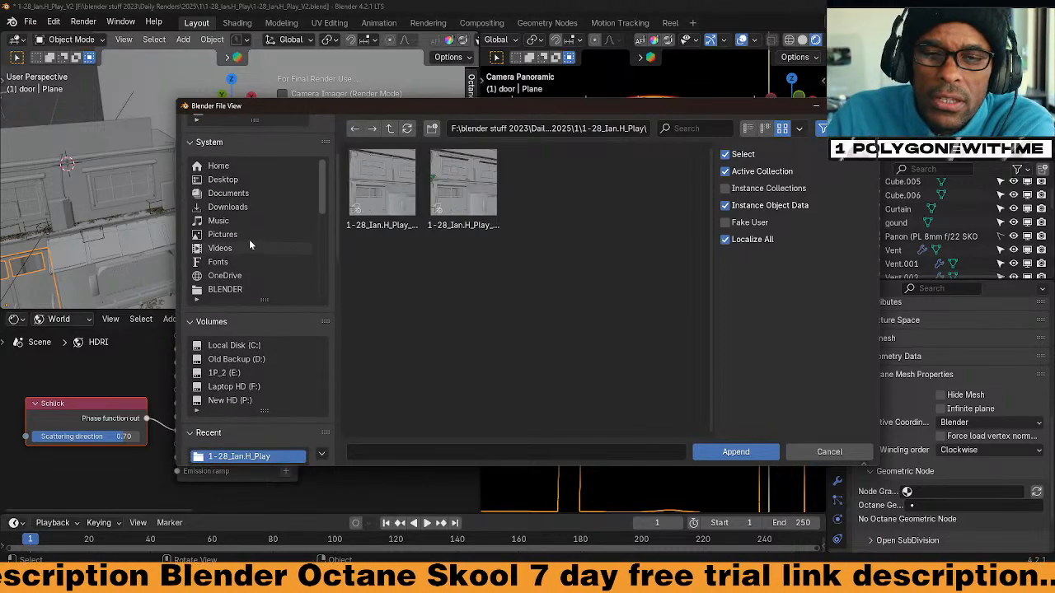
drag(324, 208, 323, 244)
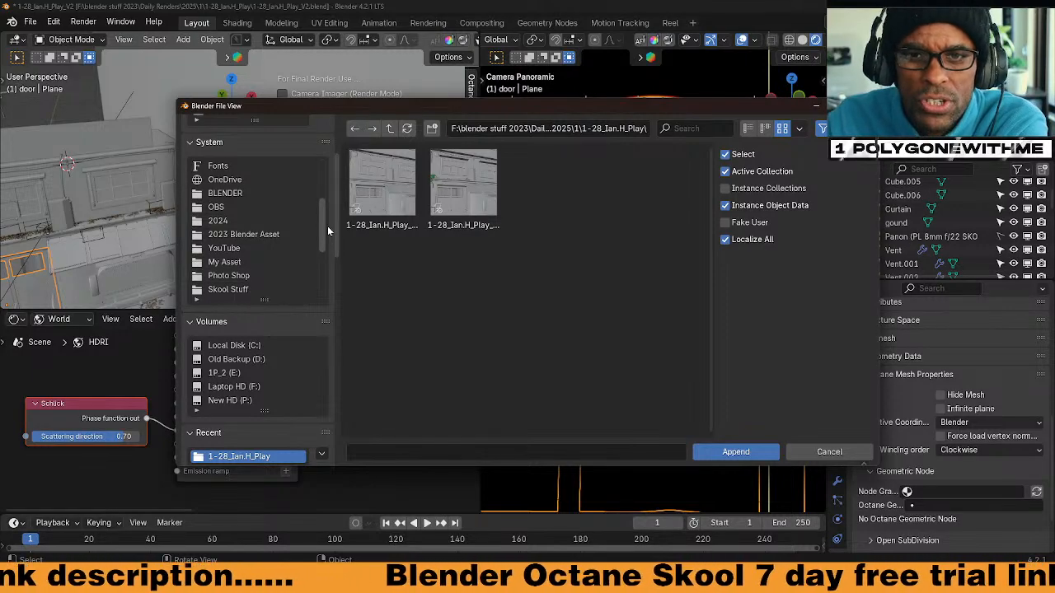
drag(324, 228, 315, 250)
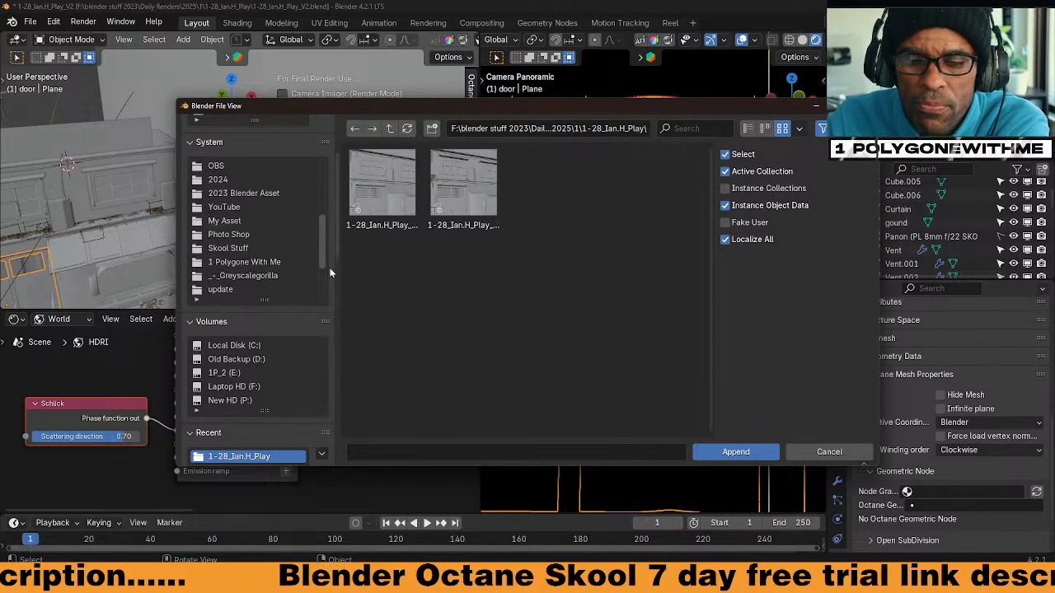
scroll(257, 243, up, 1)
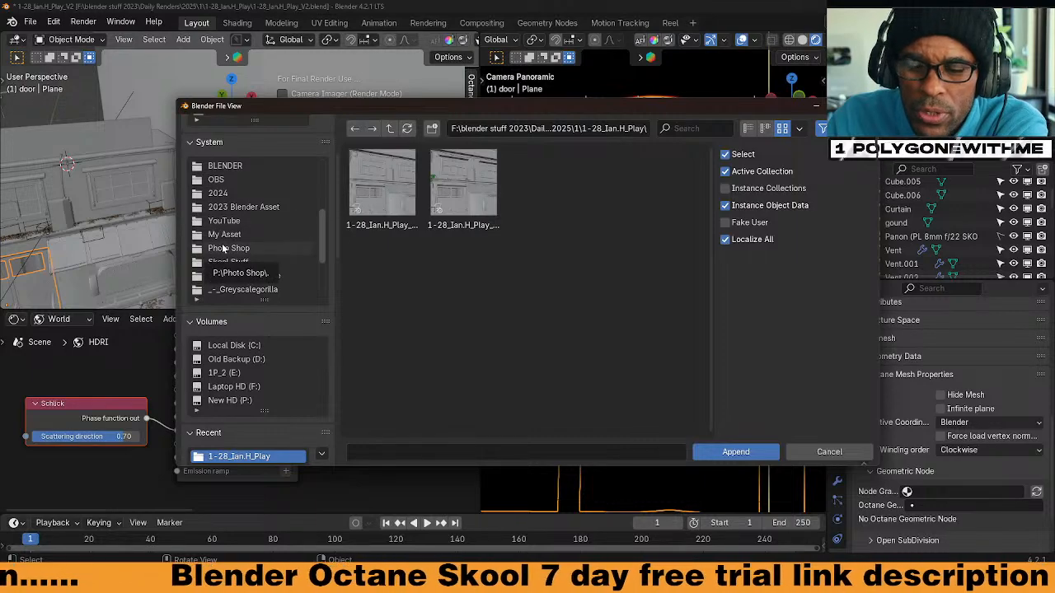
drag(330, 254, 326, 245)
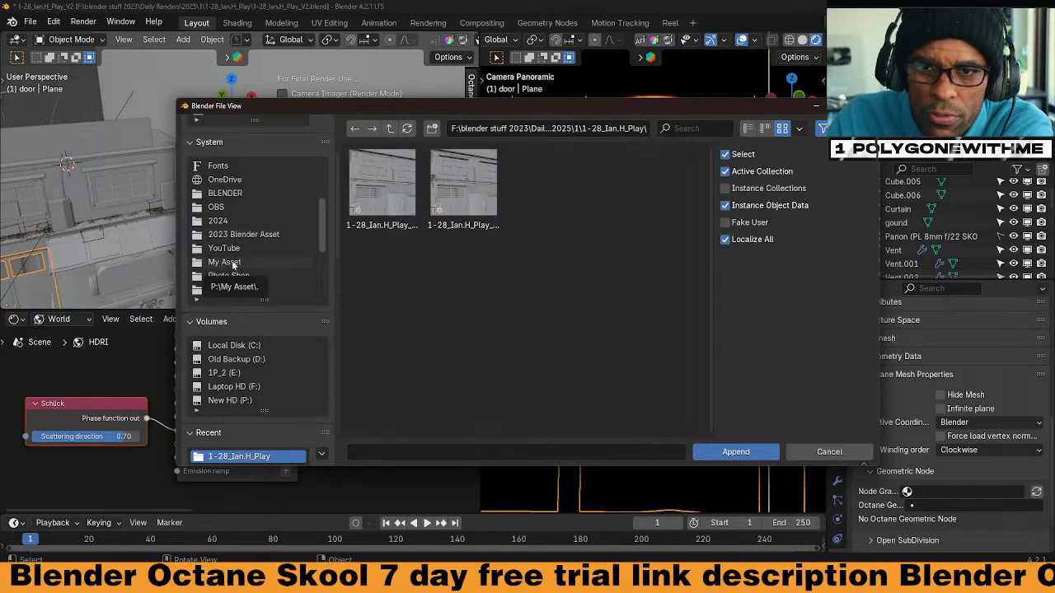
scroll(320, 244, down, 2)
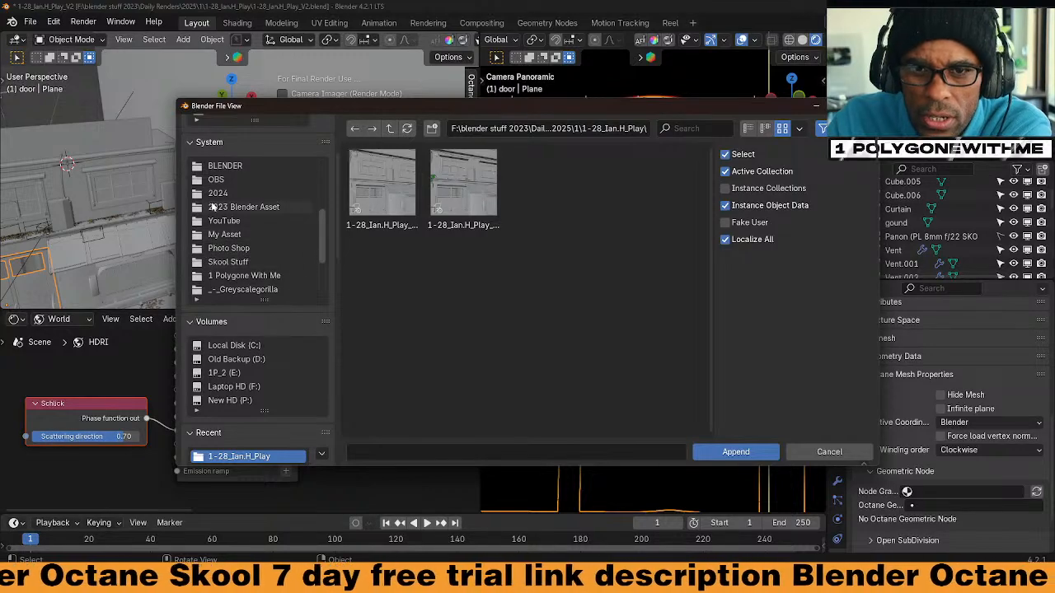
drag(321, 247, 316, 270)
click(224, 260)
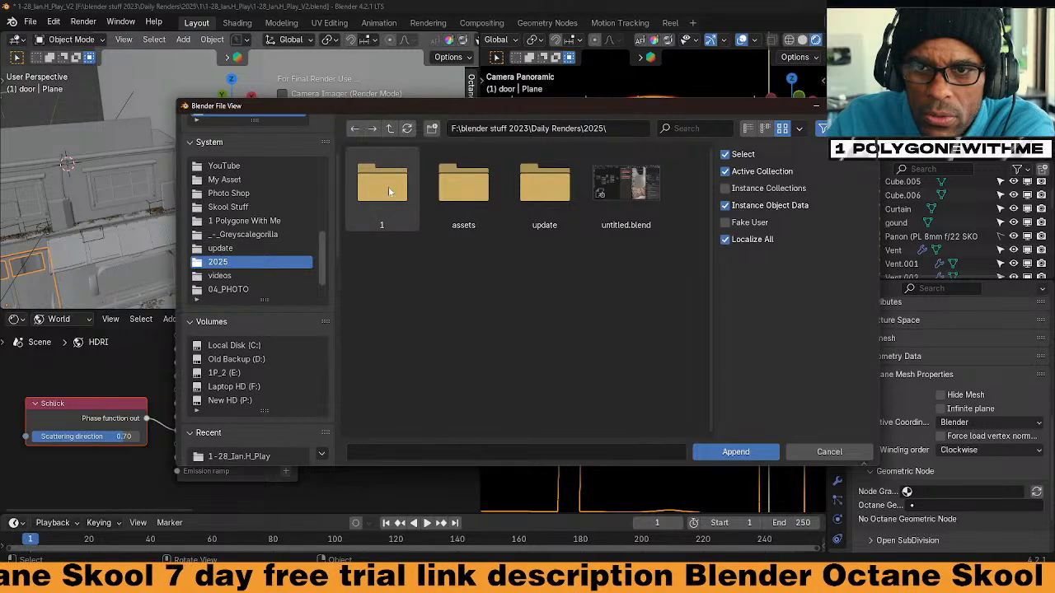
Try to open the Garden_BM_Octane blend file from folder 1, subfolder 3d_shaker_Graden_Octane, for appending
double_click(386, 192)
click(548, 198)
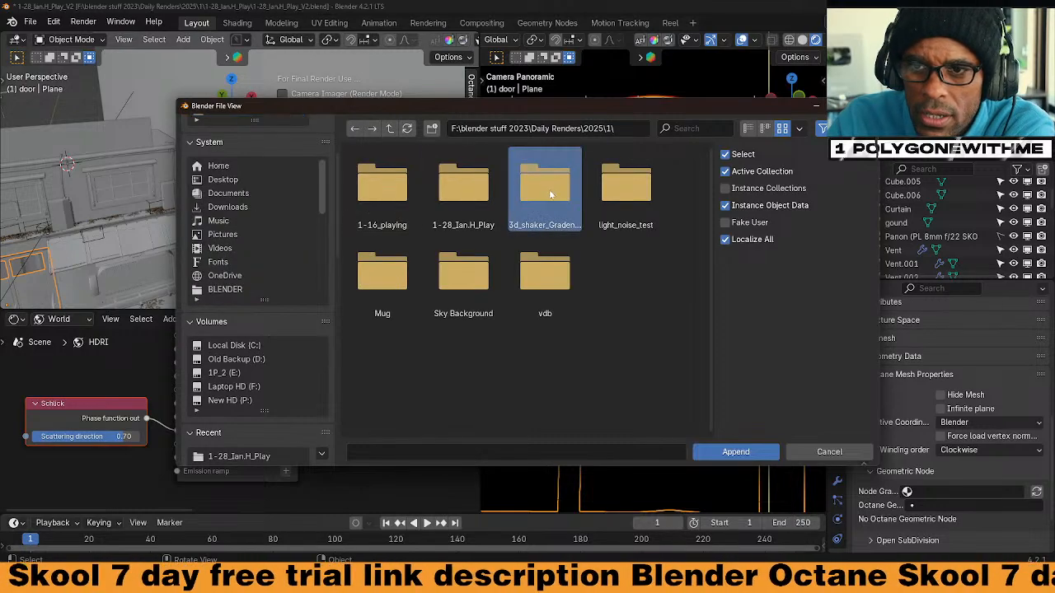
double_click(548, 198)
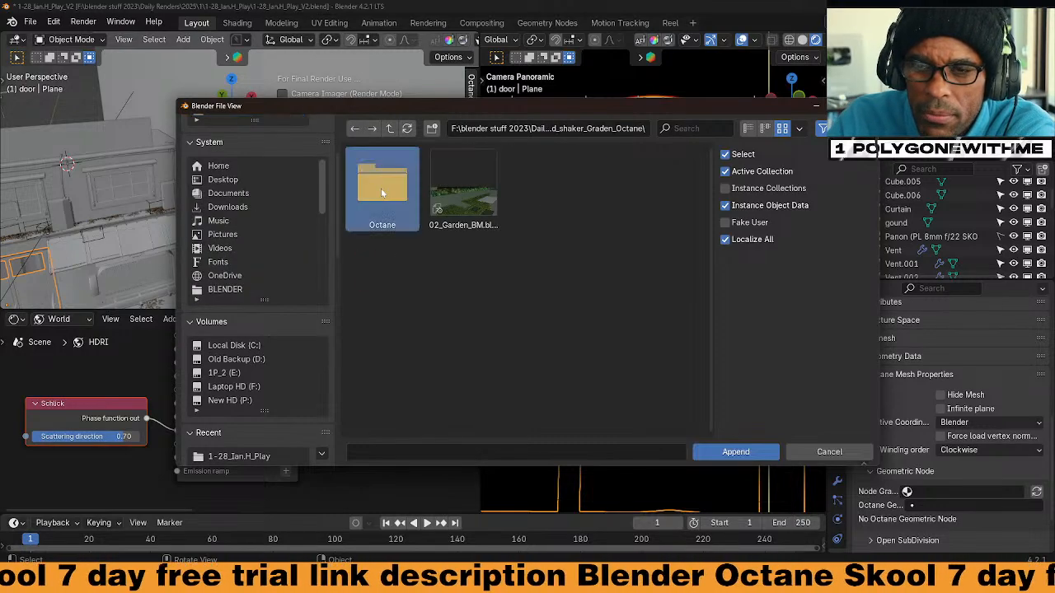
double_click(467, 202)
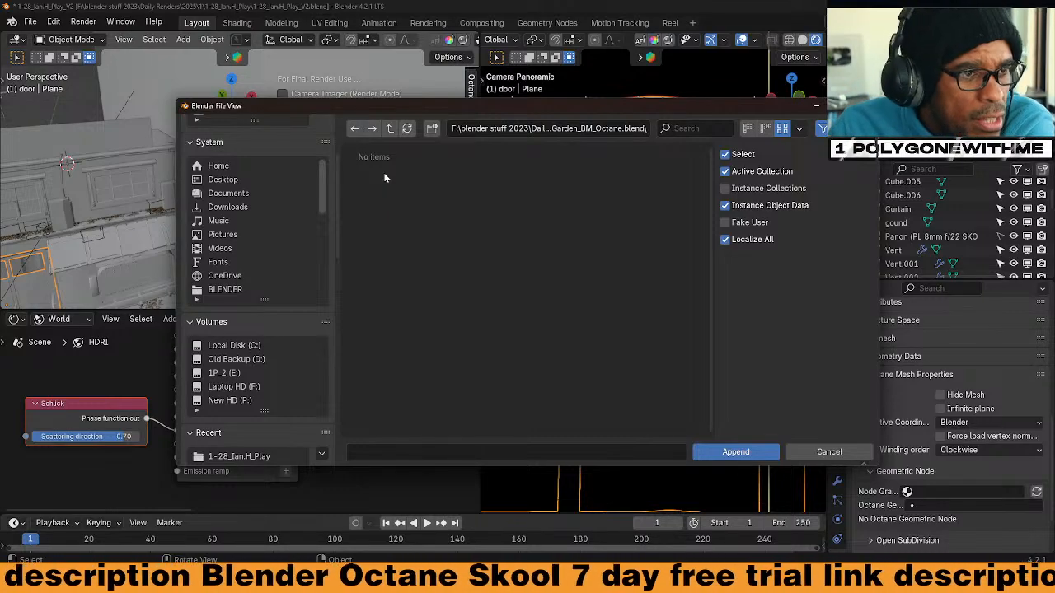
drag(538, 107, 474, 127)
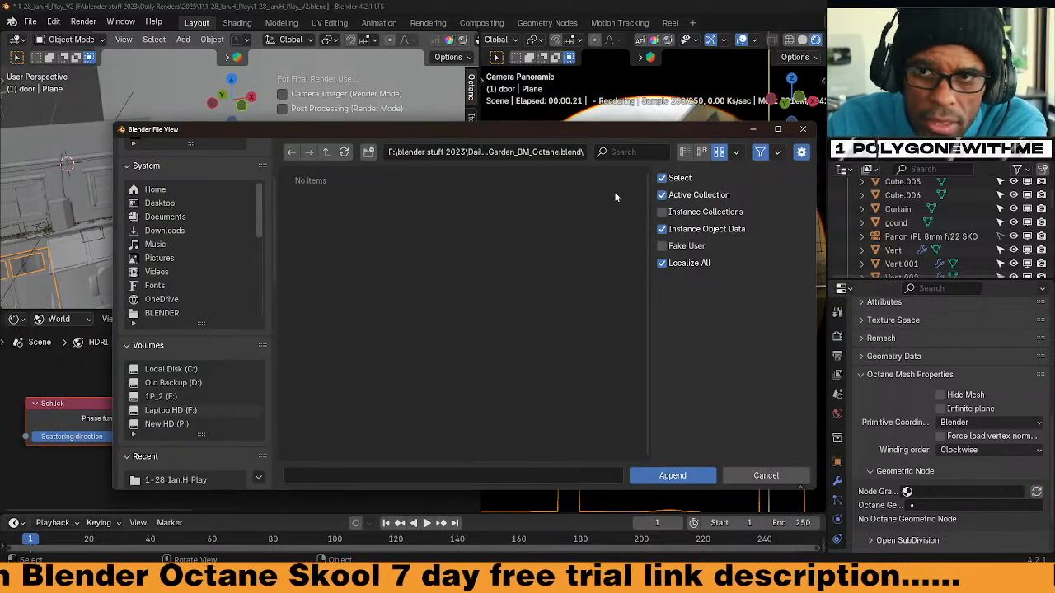
drag(590, 134, 0, 123)
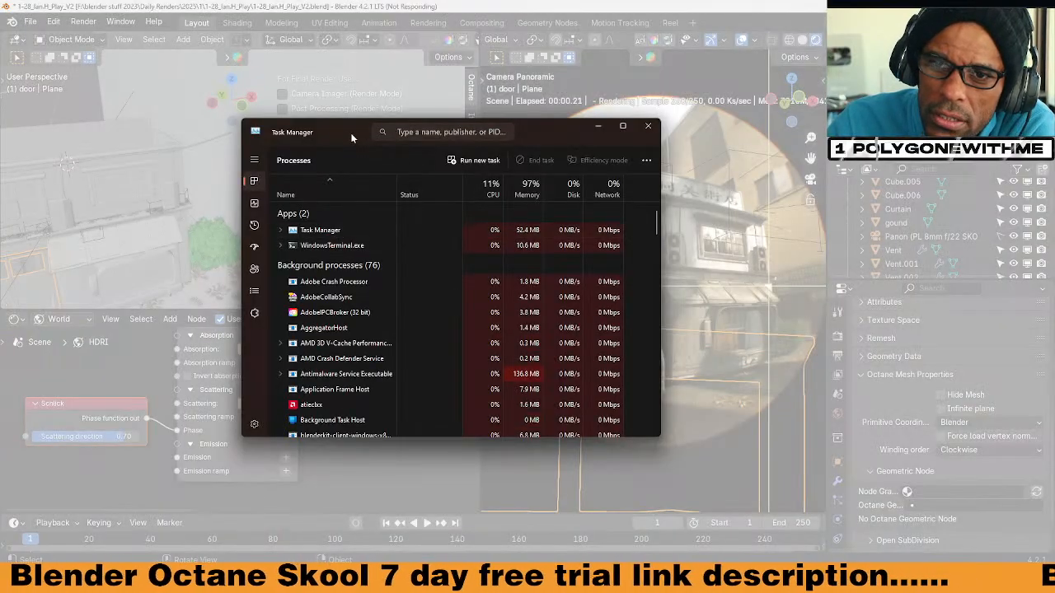
drag(353, 134, 0, 117)
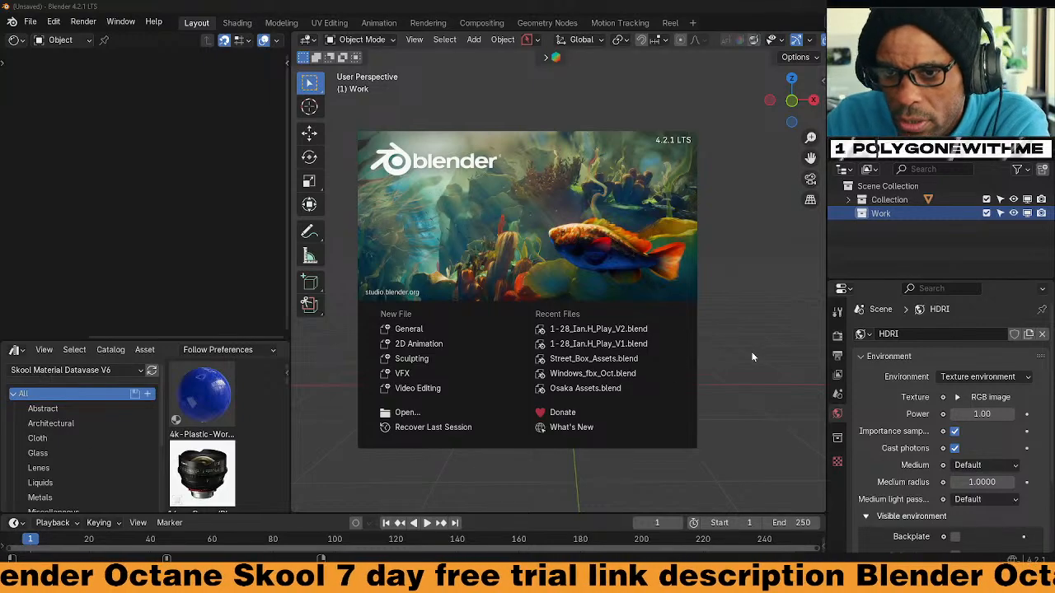
Leave the file browser without opening a file and expand the asset library bar in the 3D viewport
click(407, 412)
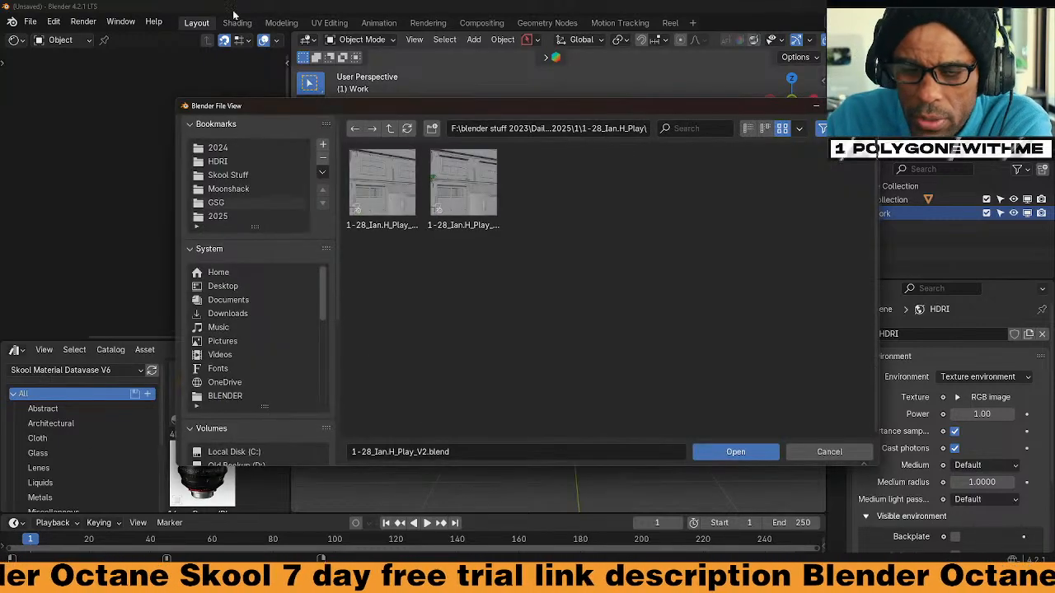
click(700, 95)
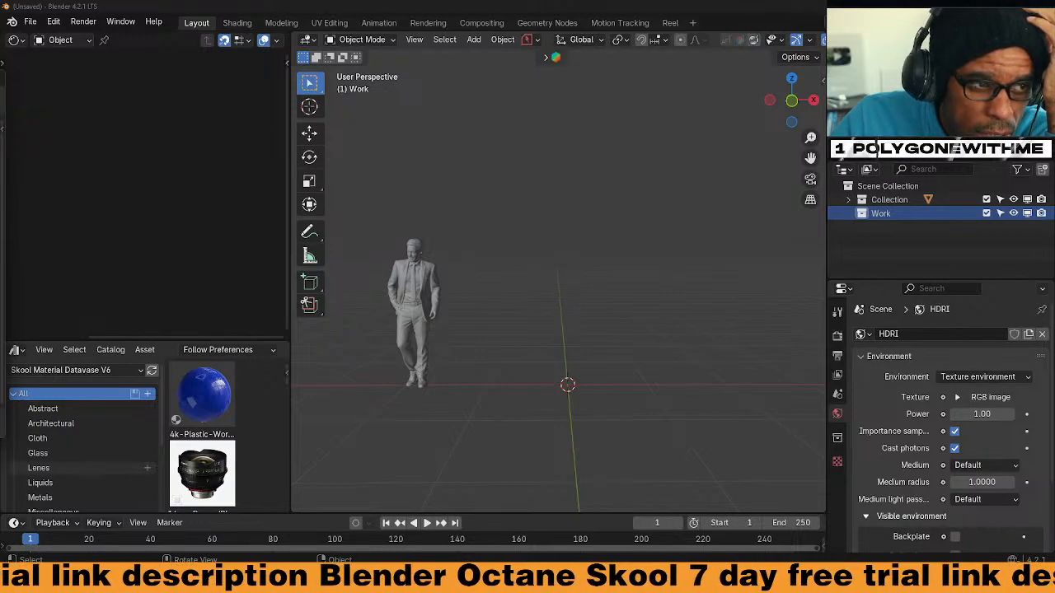
click(545, 59)
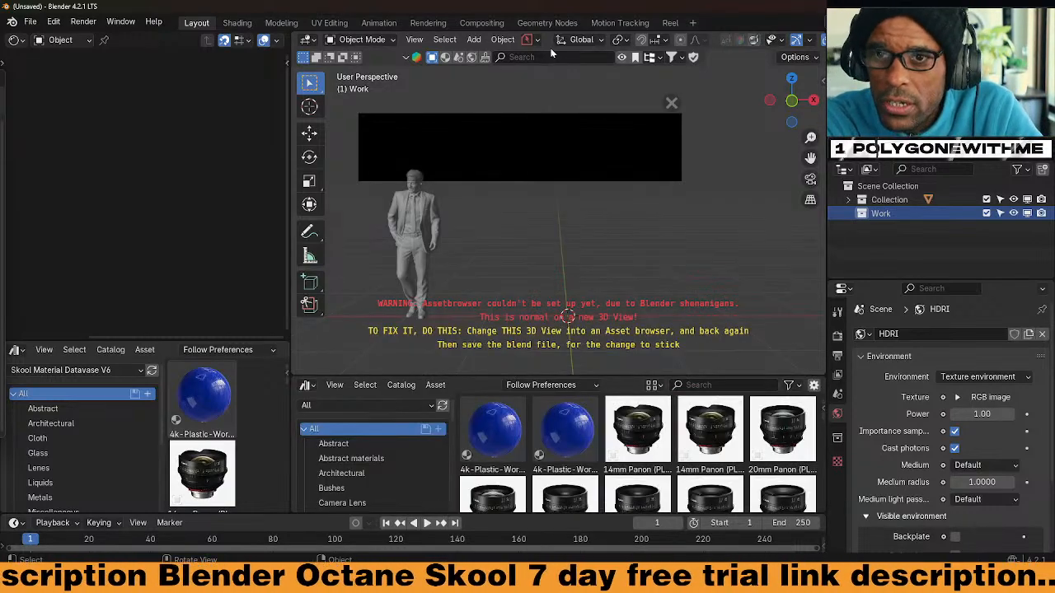
click(548, 57)
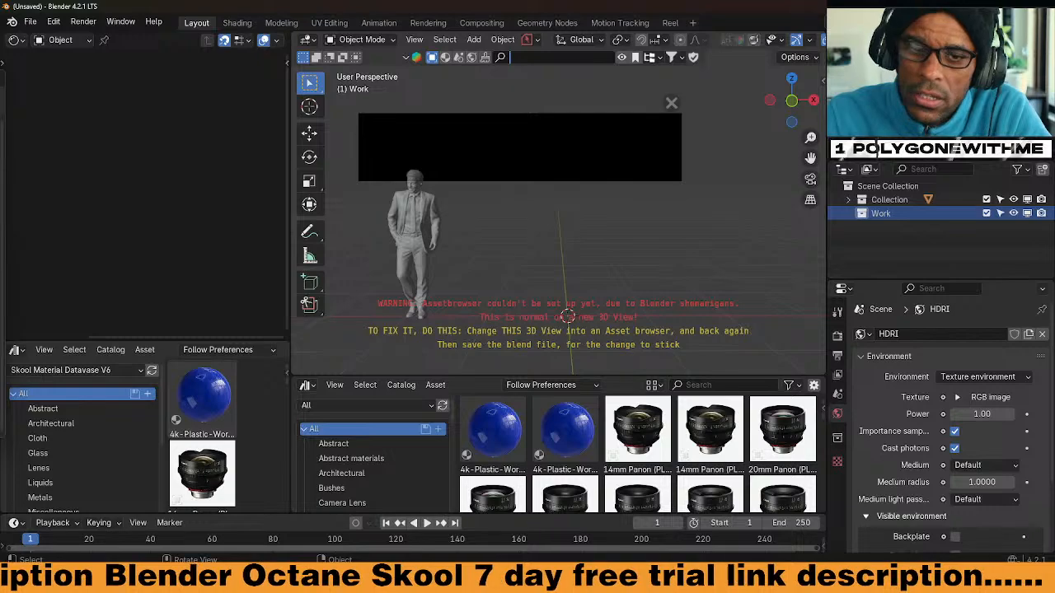
Join the extra asset browser area beneath the 3D viewport into the viewport
click(531, 379)
right_click(531, 377)
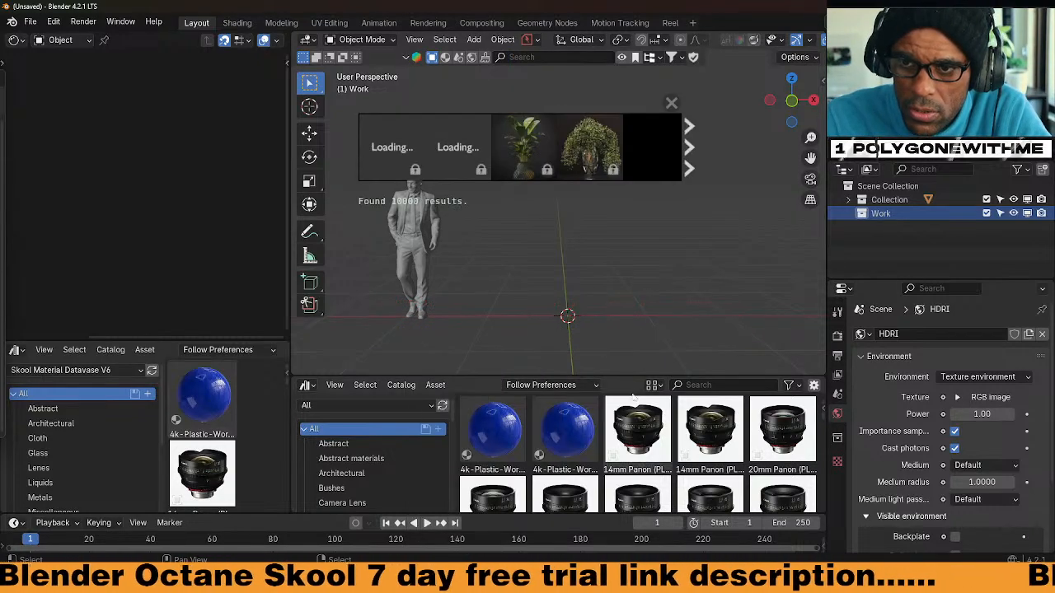
right_click(617, 372)
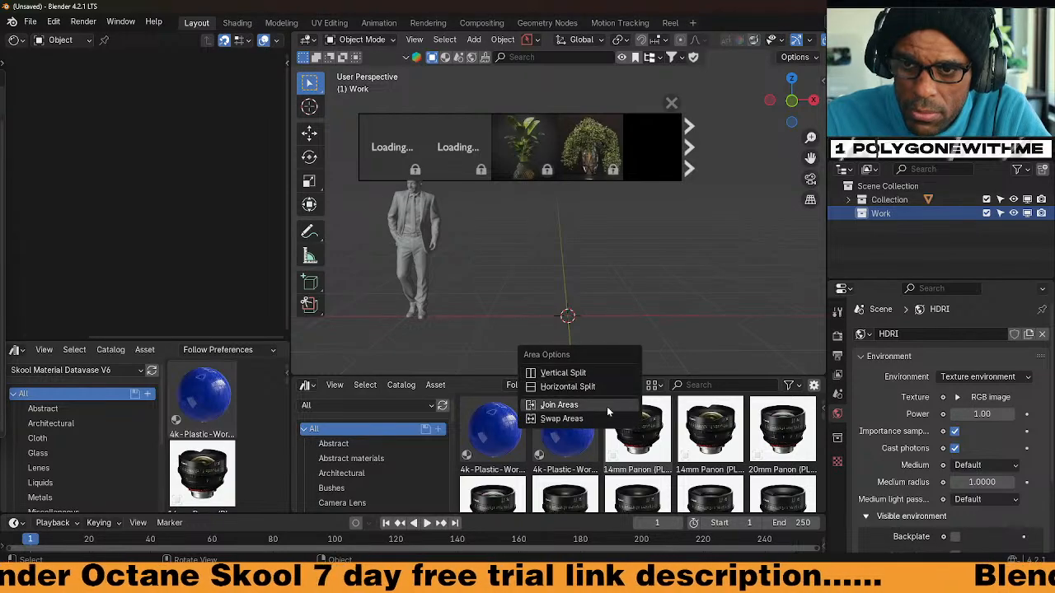
click(610, 405)
click(603, 395)
Search the online asset library for "tree"
click(532, 60)
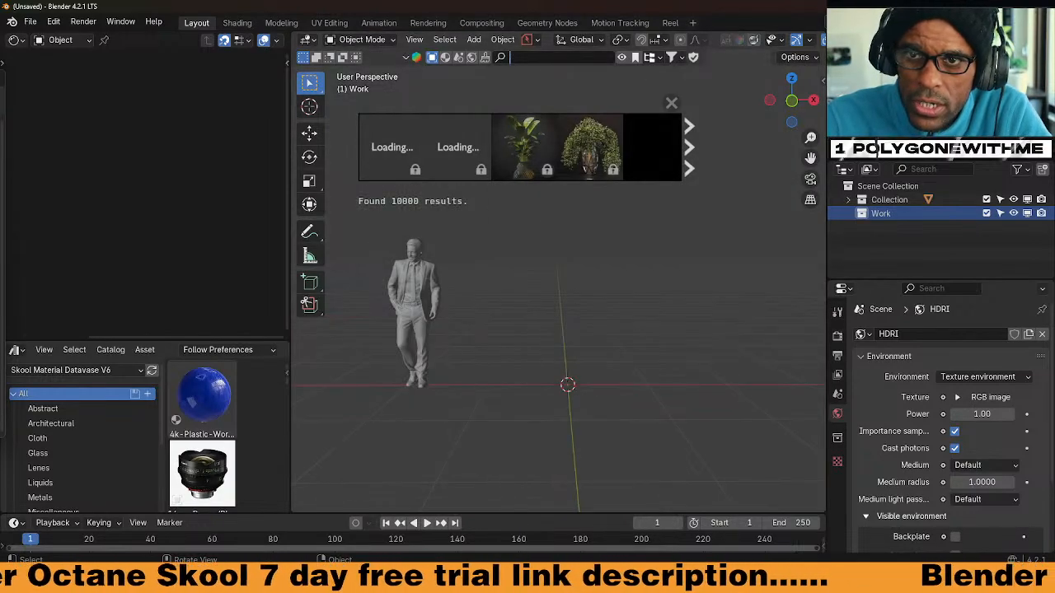
text(tree)
key(Return)
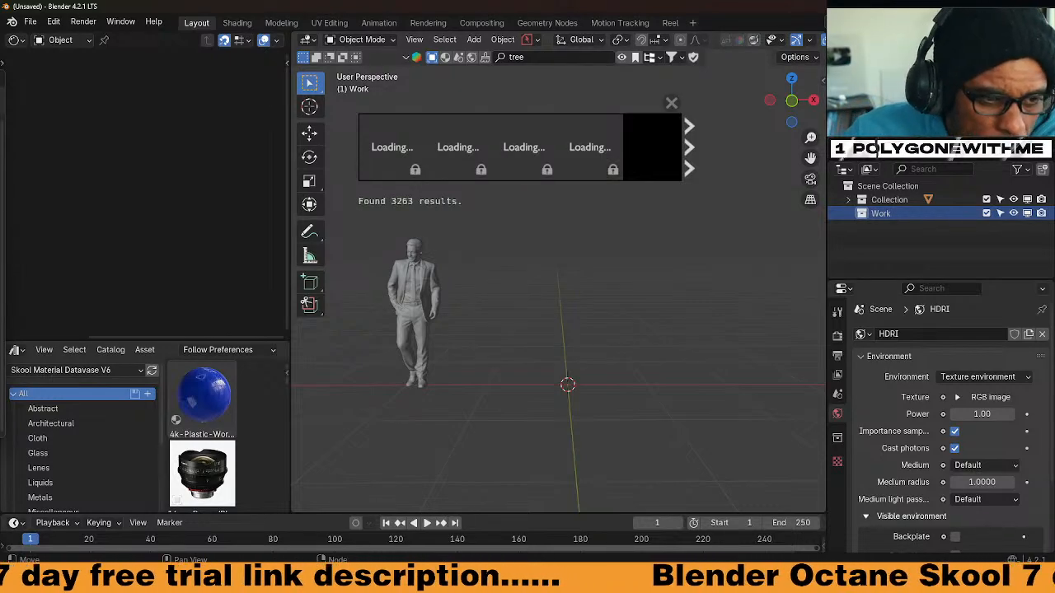
key(super+d)
key(super+d)
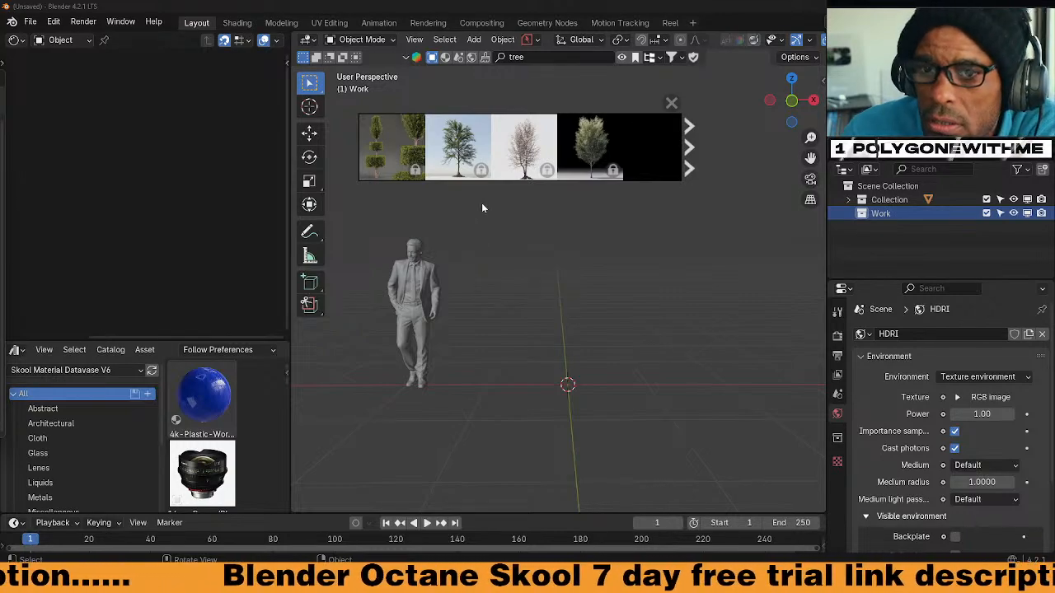
Apply a filter to the tree search and page through the model thumbnails for a suitable tree
click(689, 159)
click(689, 158)
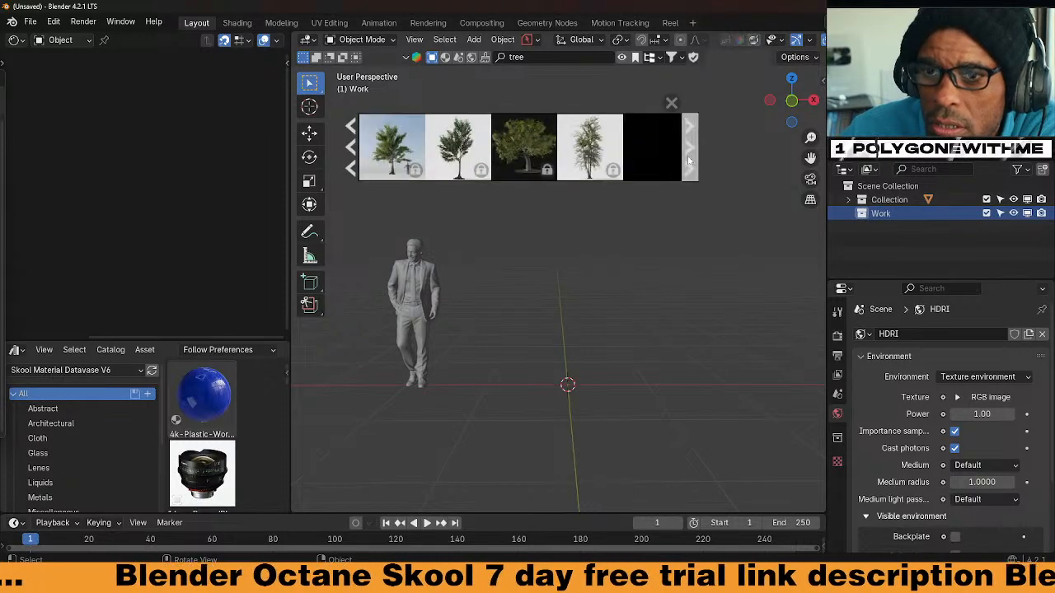
click(689, 161)
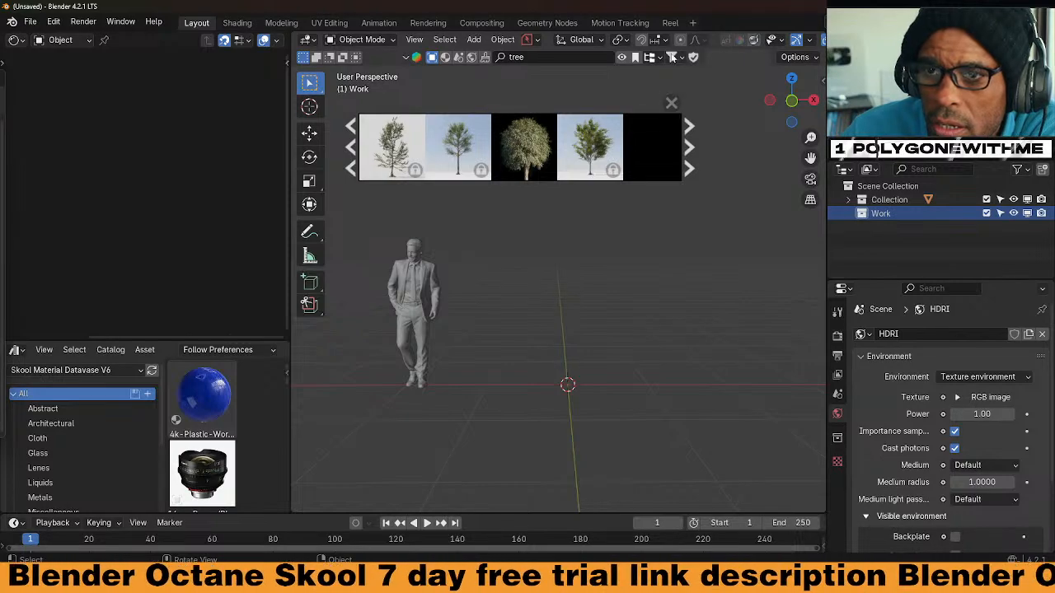
click(674, 58)
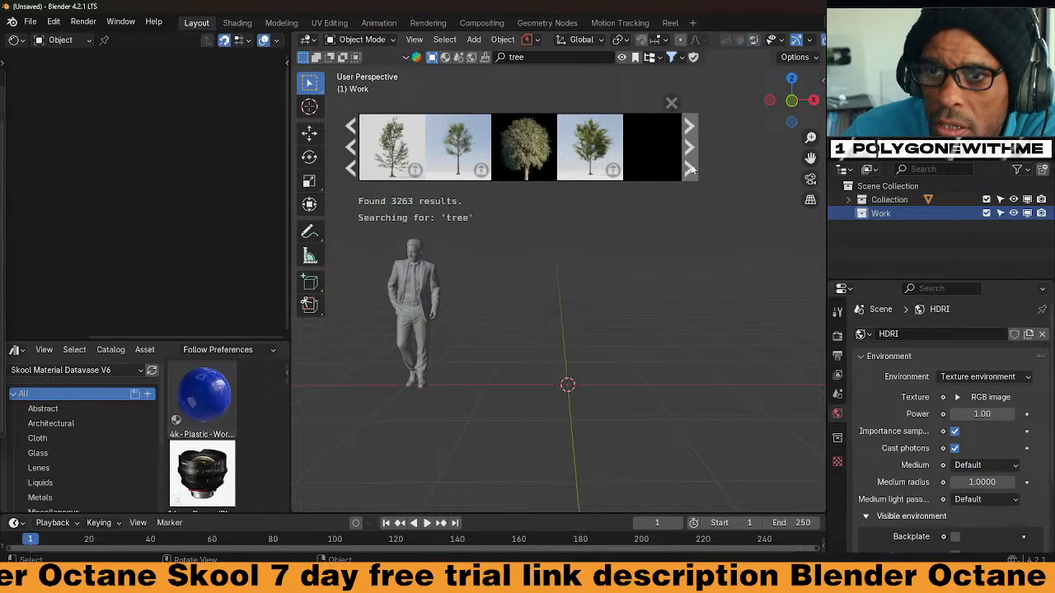
click(690, 169)
click(690, 169)
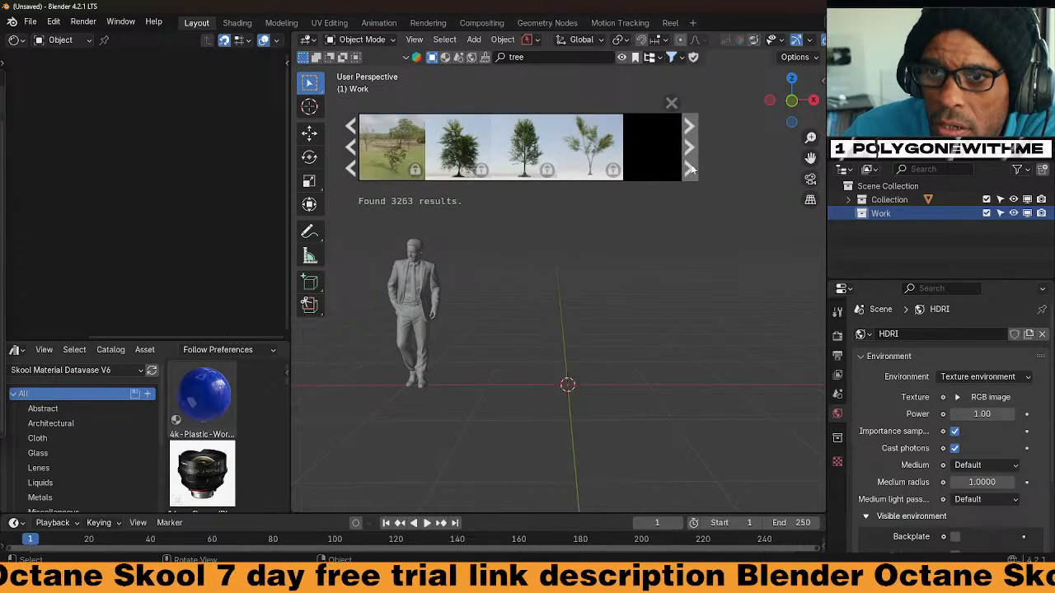
click(690, 169)
click(690, 168)
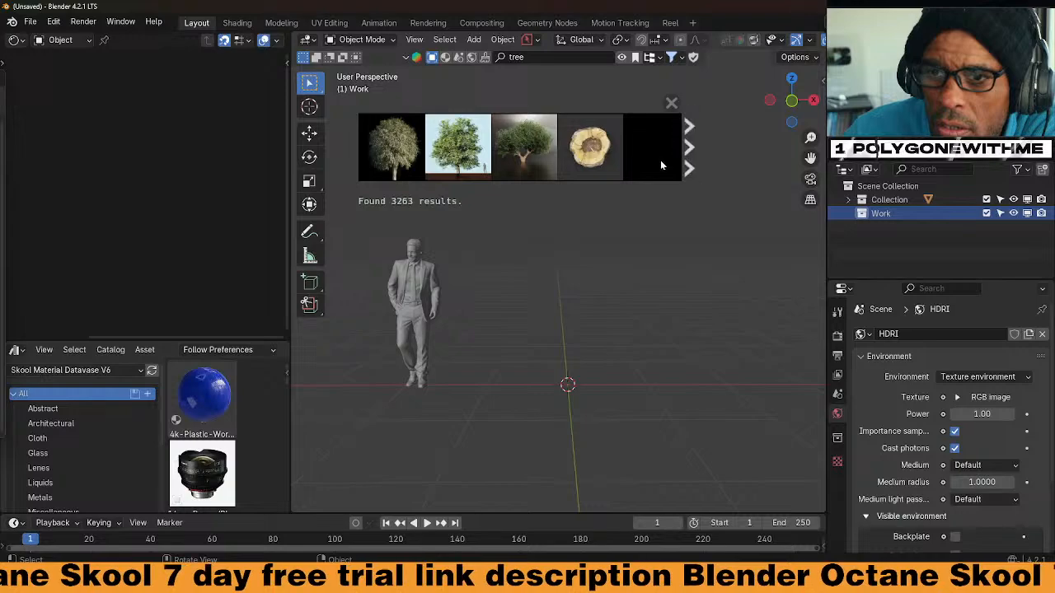
Place the Ahorn tree model in the scene near the origin and close the asset thumbnail strip
mouse_move(543, 155)
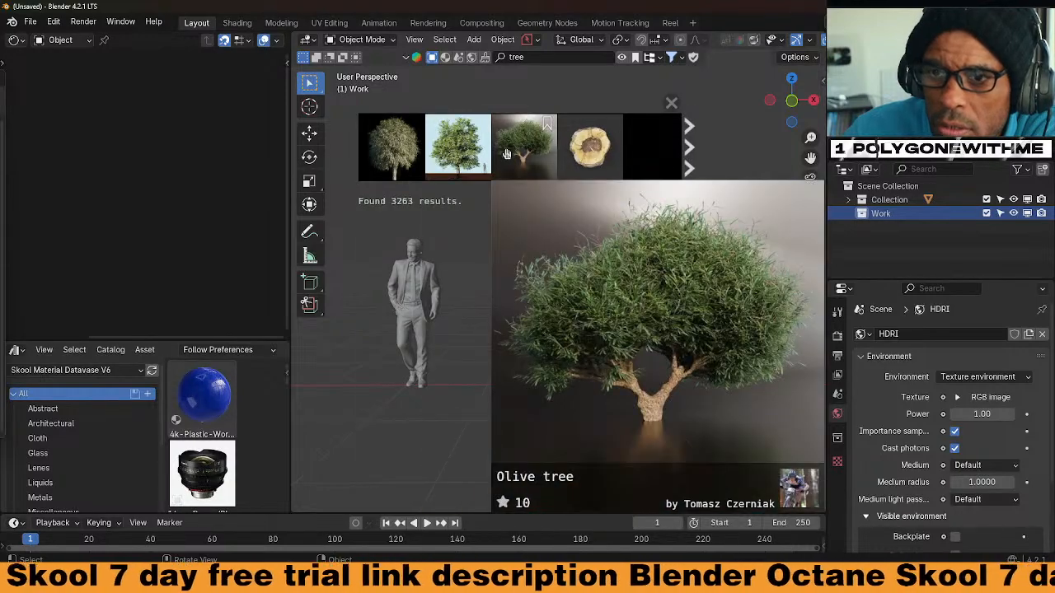
mouse_move(458, 149)
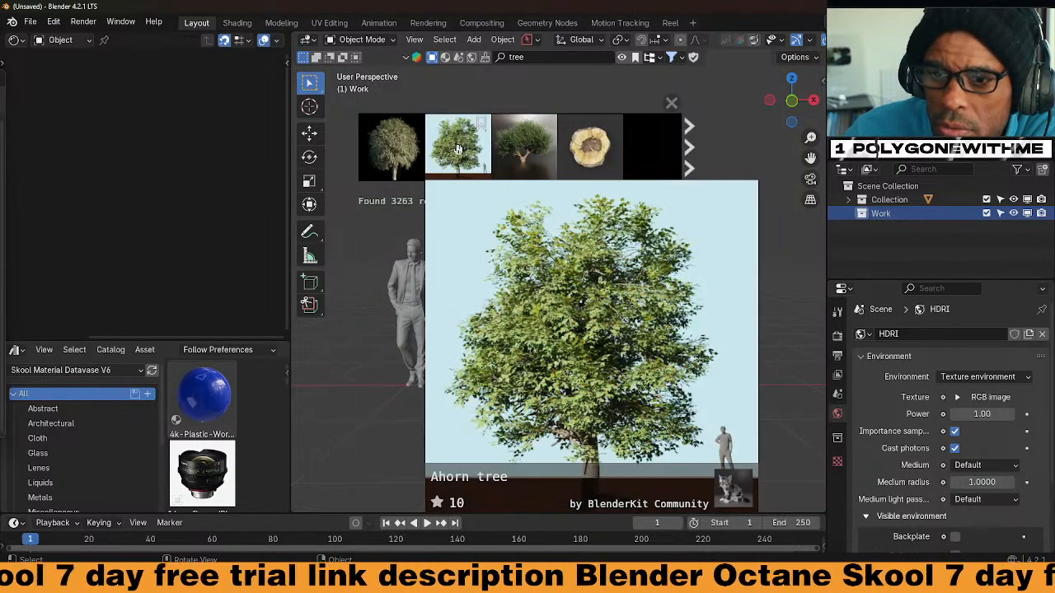
drag(458, 149, 576, 300)
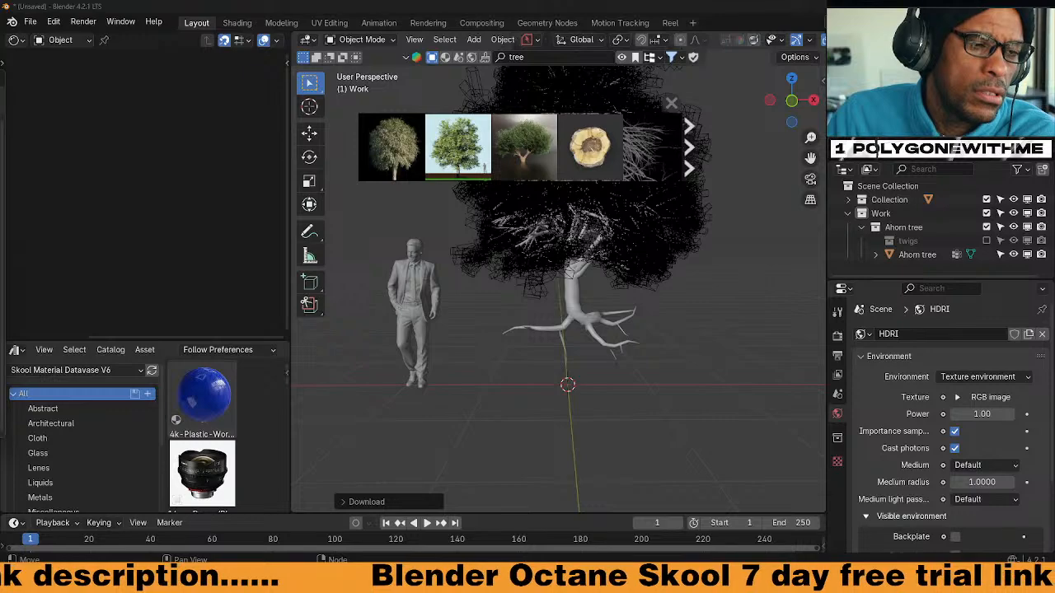
click(671, 103)
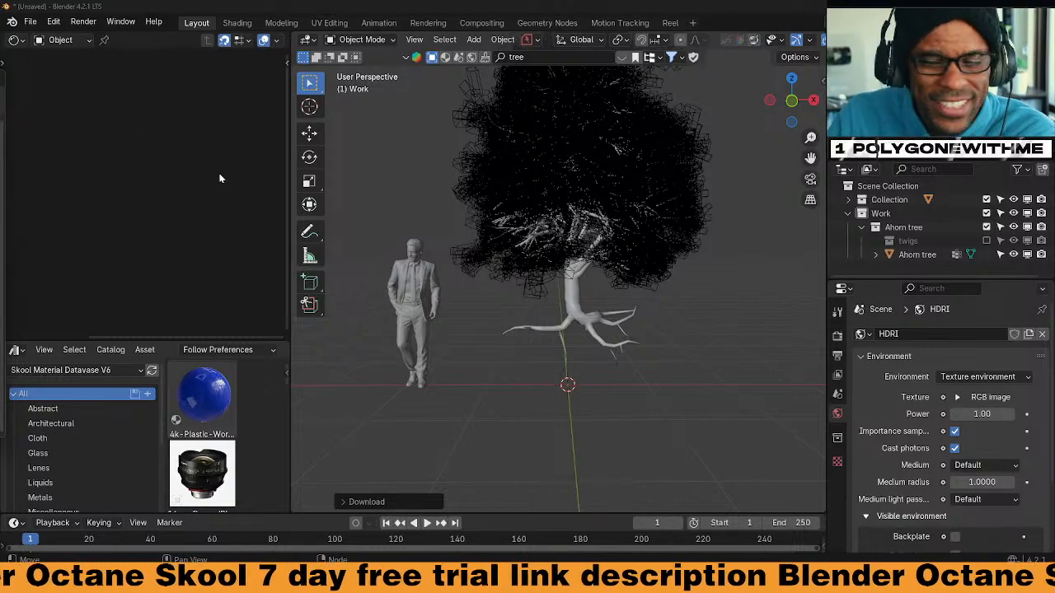
Select the Ahorn tree's trunk and show its material nodes in a maximized shader editor of the Shading workspace
middle_drag(580, 343, 571, 342)
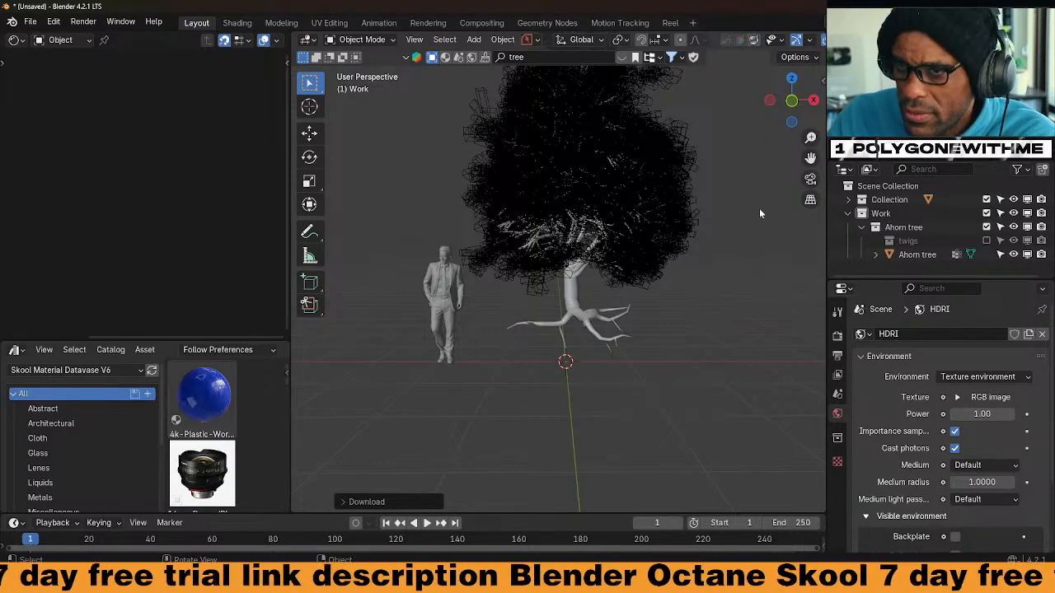
scroll(748, 323, down, 5)
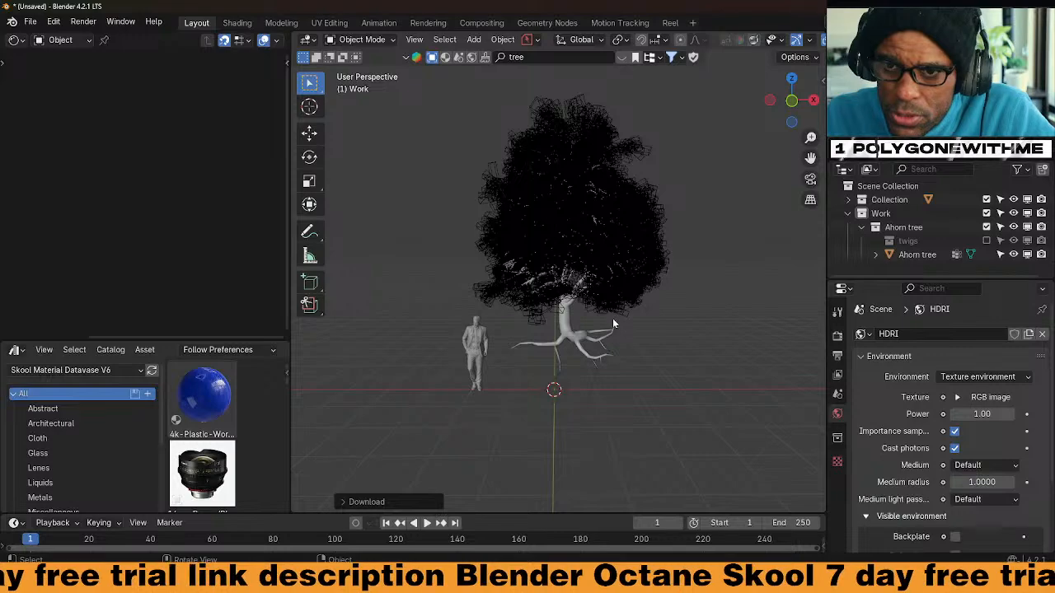
scroll(613, 318, up, 5)
click(564, 261)
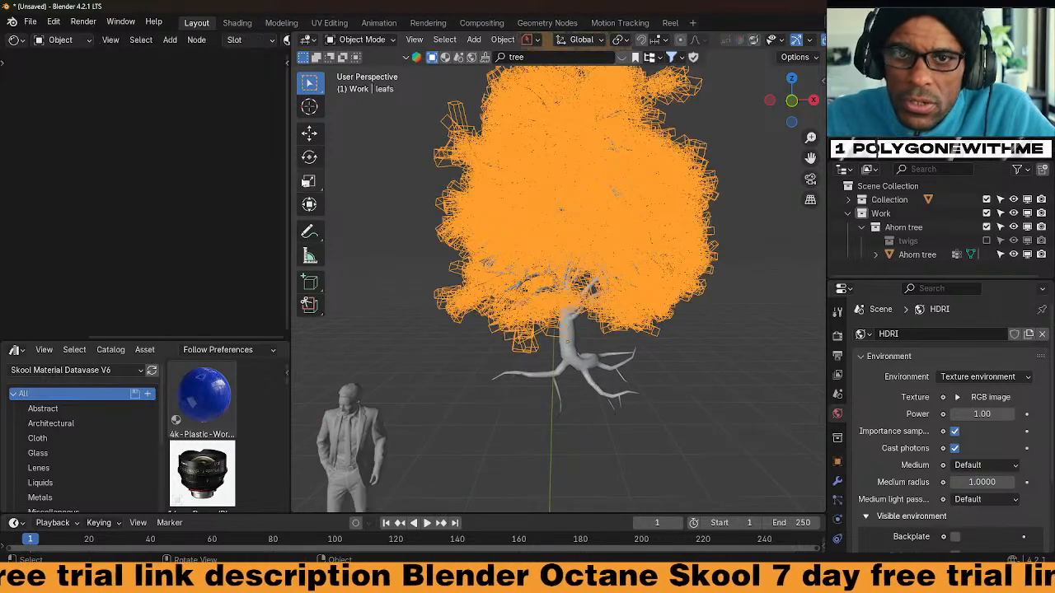
click(237, 23)
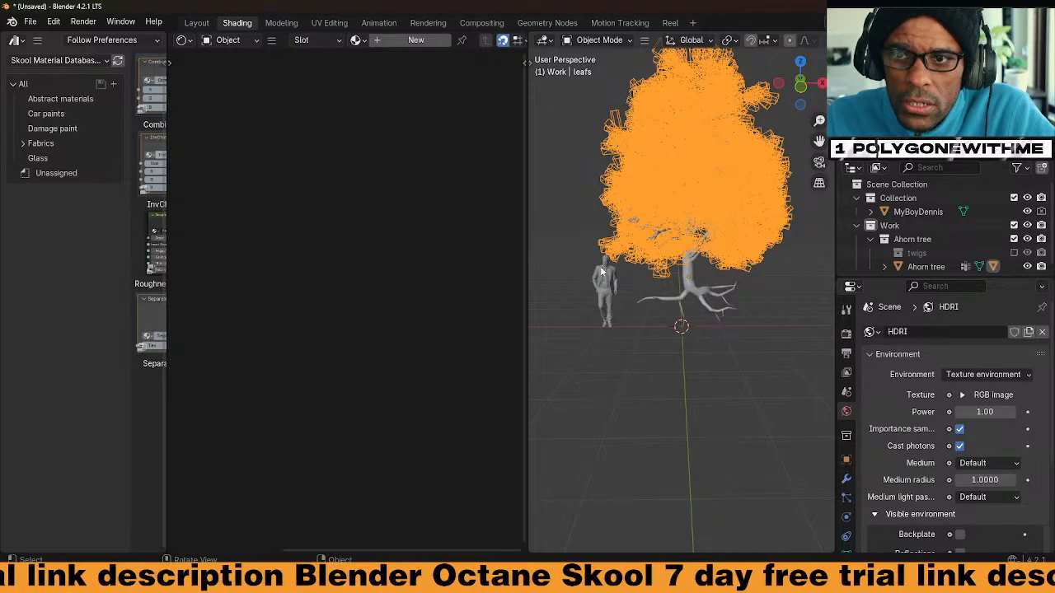
click(714, 307)
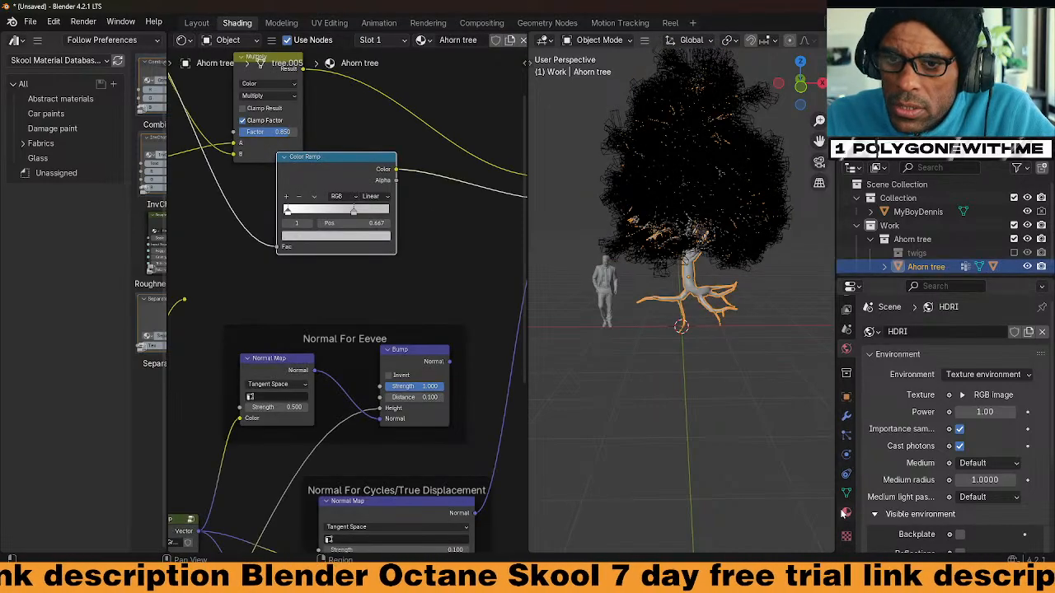
click(845, 513)
scroll(922, 329, up, 1)
scroll(453, 296, down, 6)
middle_drag(411, 286, 457, 243)
scroll(423, 297, down, 1)
key(ctrl+space)
Widen both Base Color texture nodes to show their full file names and move the Multiply node clear of the Color Ramp
scroll(593, 285, up, 10)
middle_drag(553, 191, 483, 357)
scroll(493, 306, up, 1)
scroll(482, 358, up, 1)
click(211, 148)
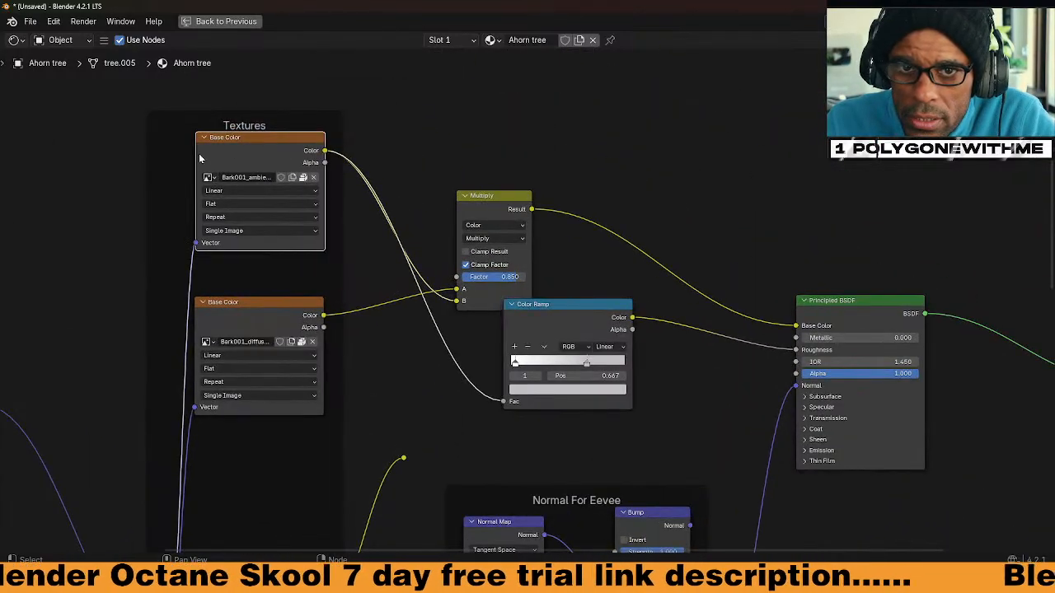
drag(196, 158, 112, 158)
click(204, 312)
drag(204, 312, 129, 313)
middle_drag(508, 154, 448, 84)
drag(435, 132, 572, 80)
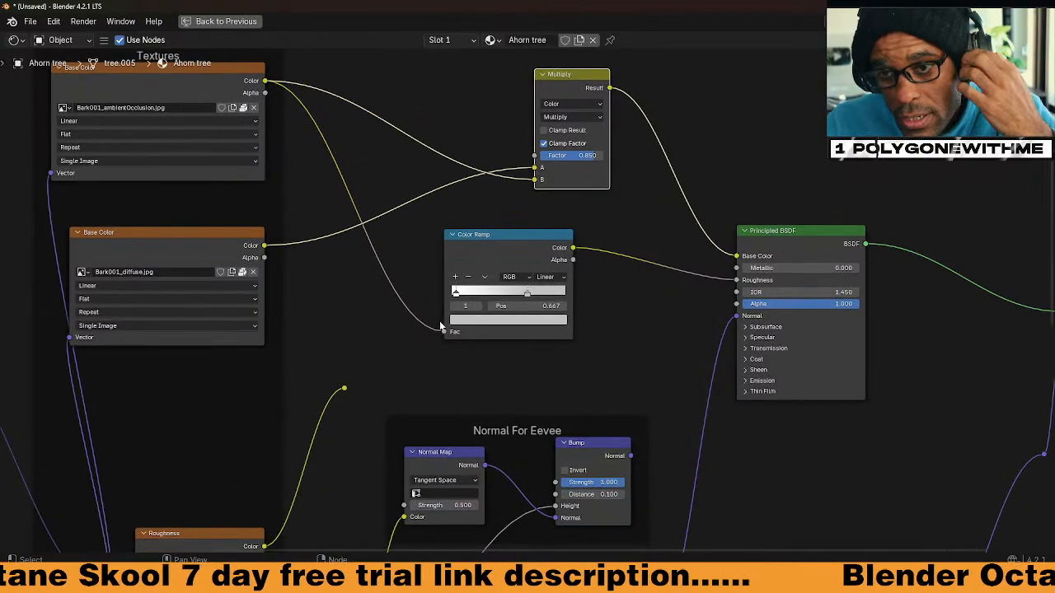
Connect the ambient occlusion texture's Color directly to the Principled BSDF Roughness and delete the Color Ramp node
drag(440, 328, 444, 331)
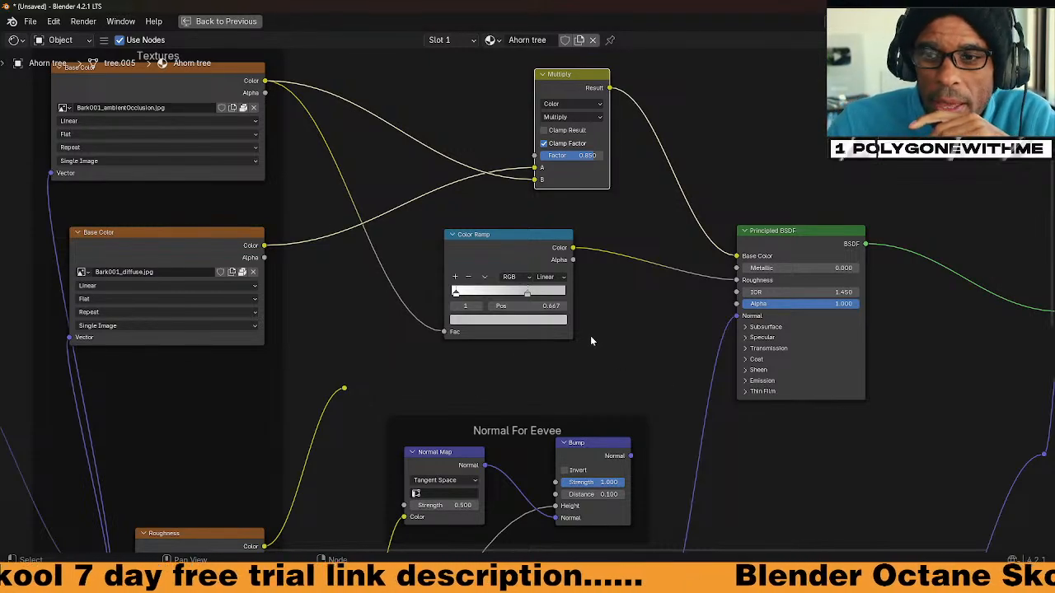
drag(442, 328, 742, 281)
middle_drag(547, 333, 543, 296)
click(511, 228)
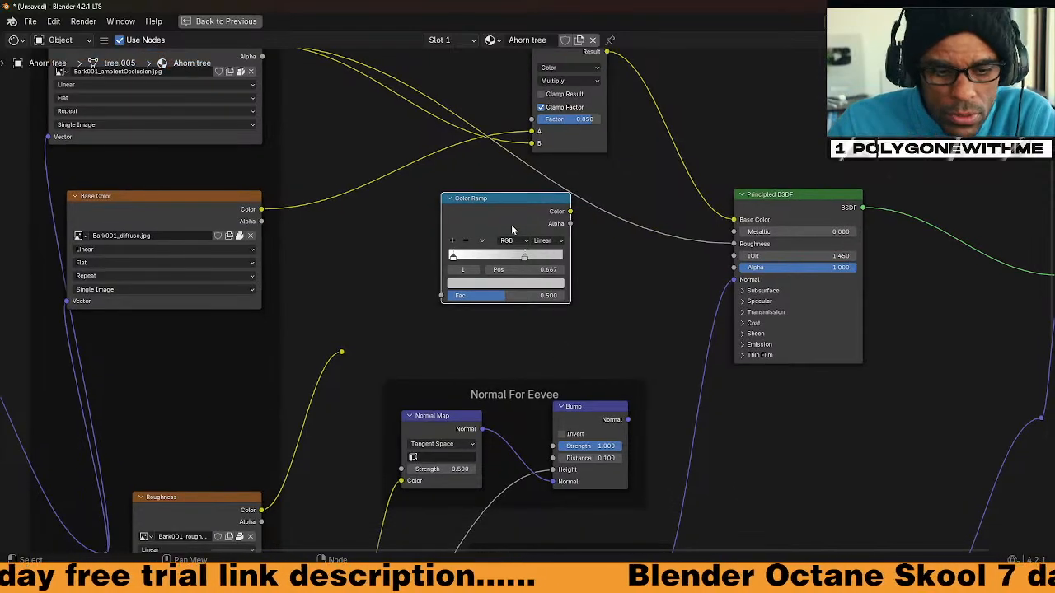
key(x)
Delete the Bark001 Roughness texture node
middle_drag(483, 338, 542, 238)
click(257, 418)
middle_drag(258, 422, 238, 277)
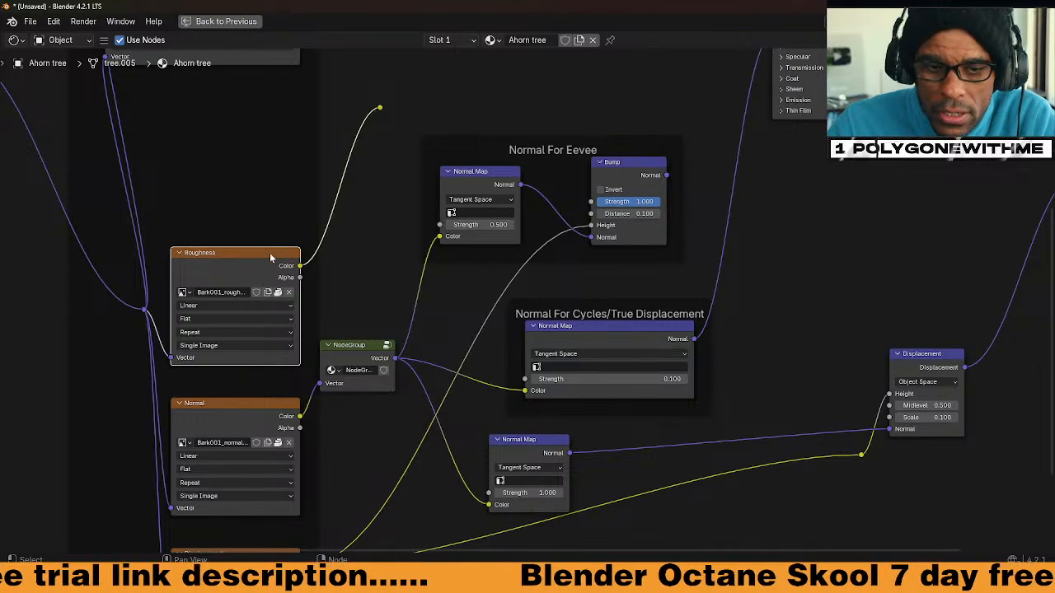
key(x)
Delete the Normal For Eevee frame together with its Normal Map and Bump nodes
middle_drag(396, 312, 261, 362)
drag(299, 225, 376, 289)
middle_drag(237, 187, 243, 137)
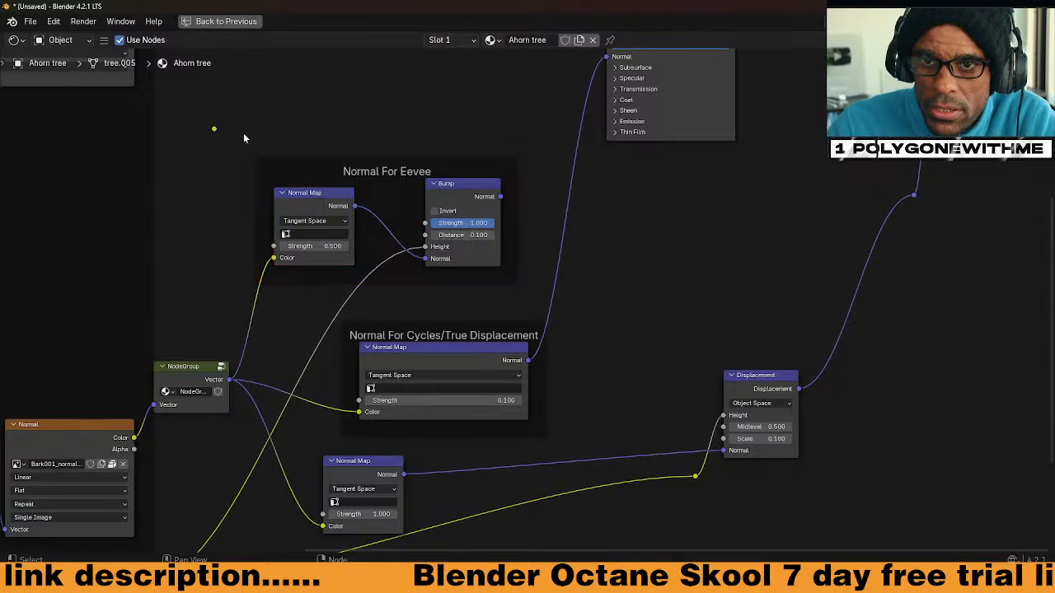
drag(218, 115, 513, 304)
key(x)
Delete the NodeGroup and link the Normal texture's Color to the Strength of the Normal For Cycles/True Displacement Normal Map
middle_drag(286, 265, 312, 171)
scroll(250, 302, down, 3)
click(268, 282)
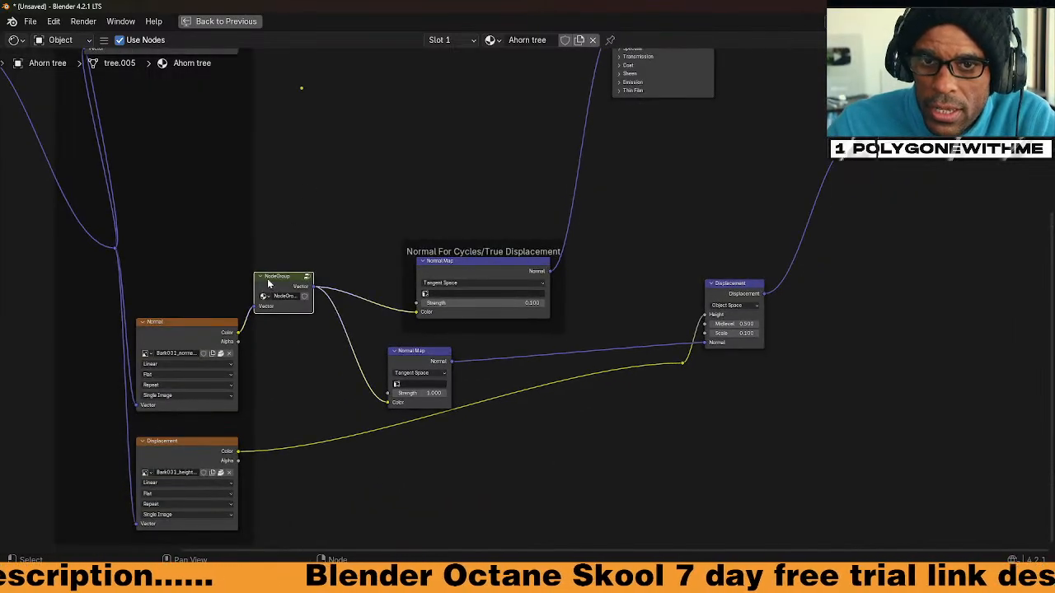
key(x)
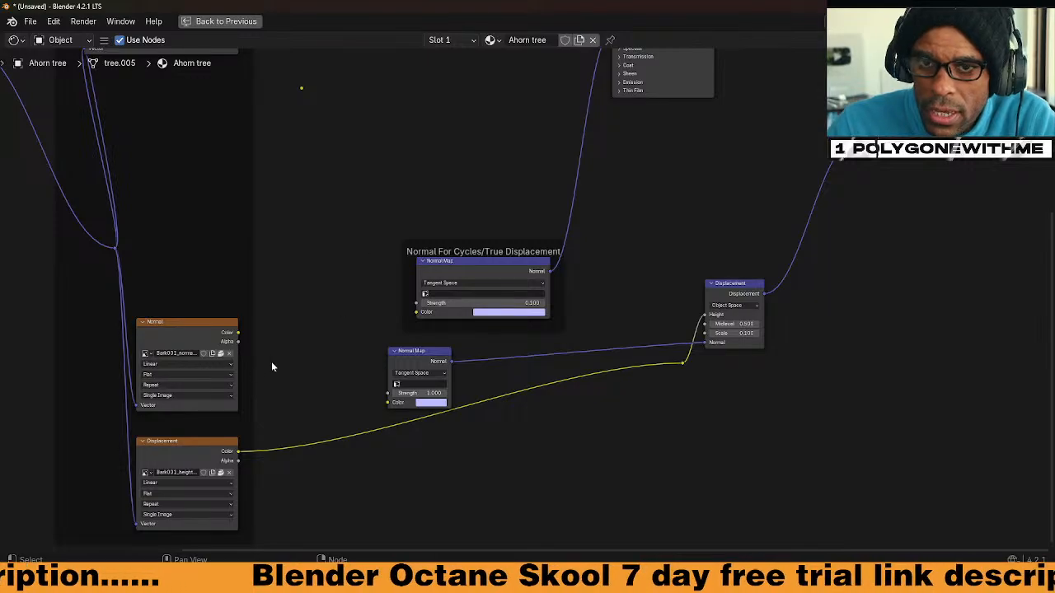
middle_drag(240, 335, 196, 384)
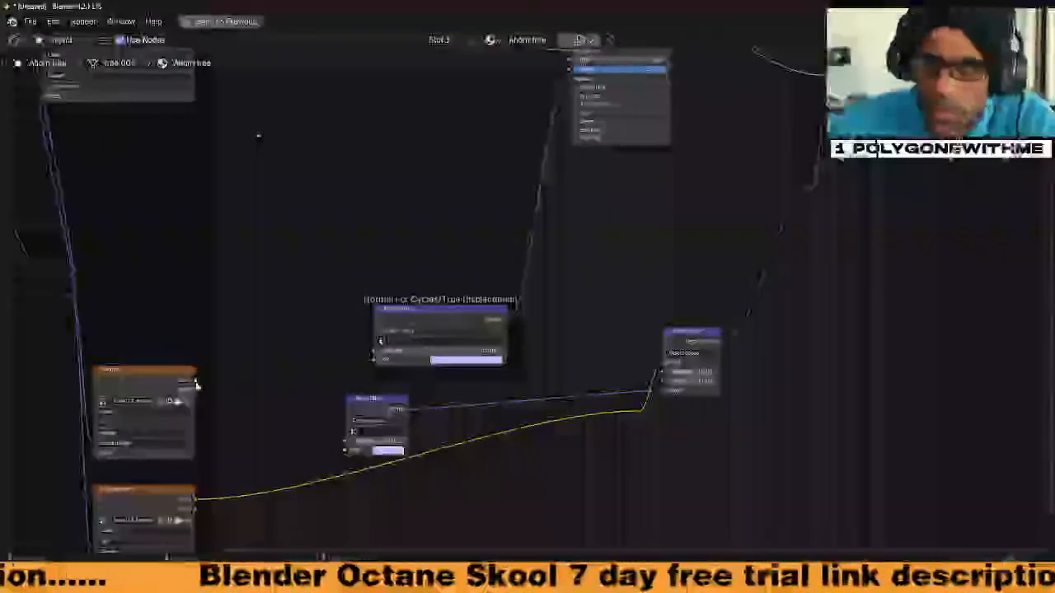
drag(196, 384, 373, 351)
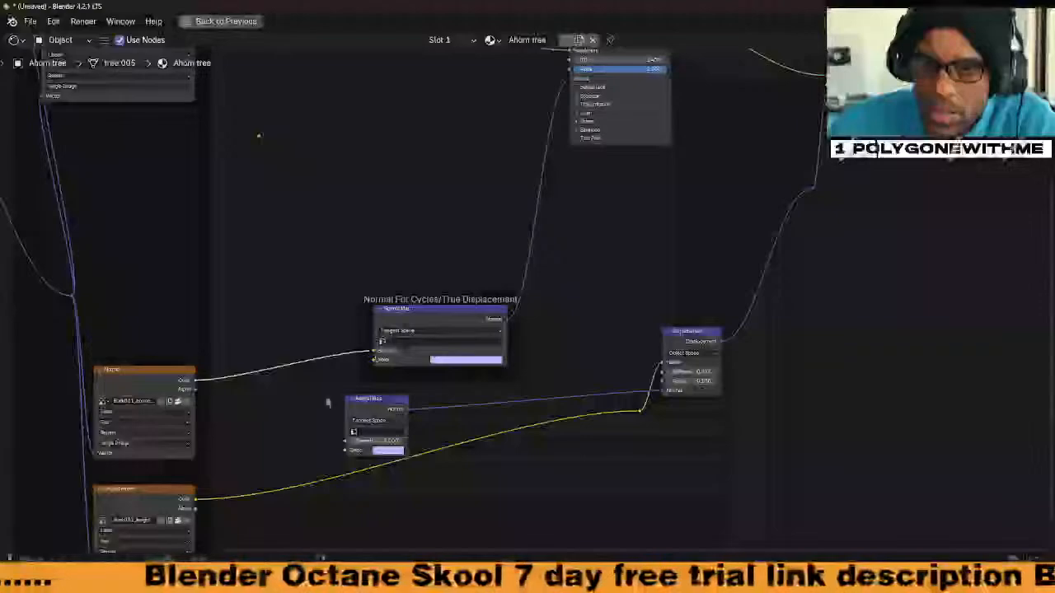
Remove the displacement branch by deleting the Displacement node, its Normal Map and the Displacement texture node
middle_drag(306, 416, 277, 301)
middle_drag(740, 379, 648, 464)
click(571, 346)
key(x)
drag(504, 480, 222, 368)
key(x)
middle_drag(354, 454, 459, 385)
click(175, 407)
key(x)
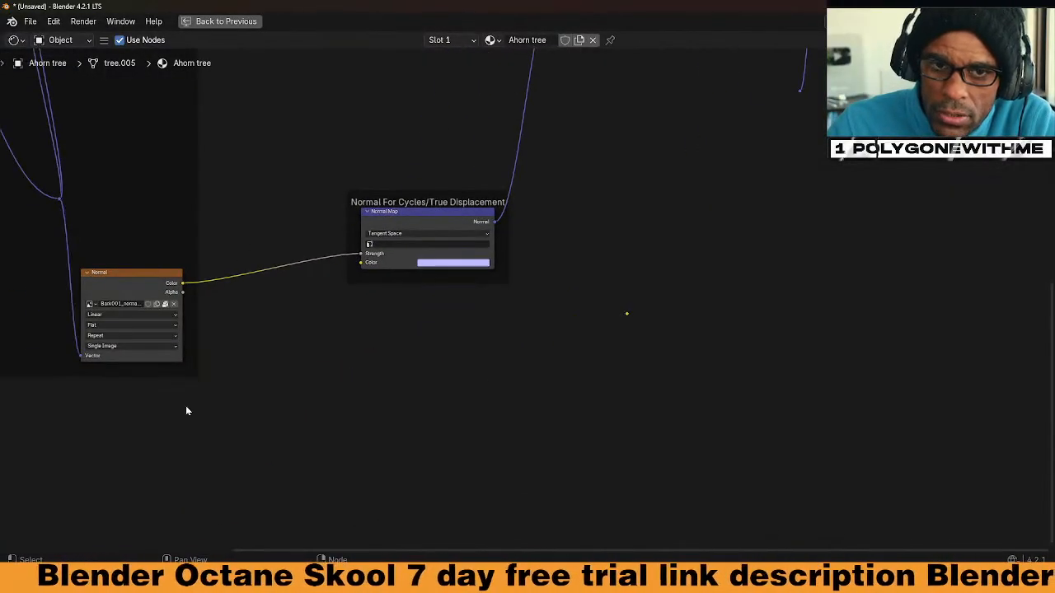
Undo the last node deletion in the Ahorn tree material
middle_drag(707, 279, 603, 438)
key(ctrl+z)
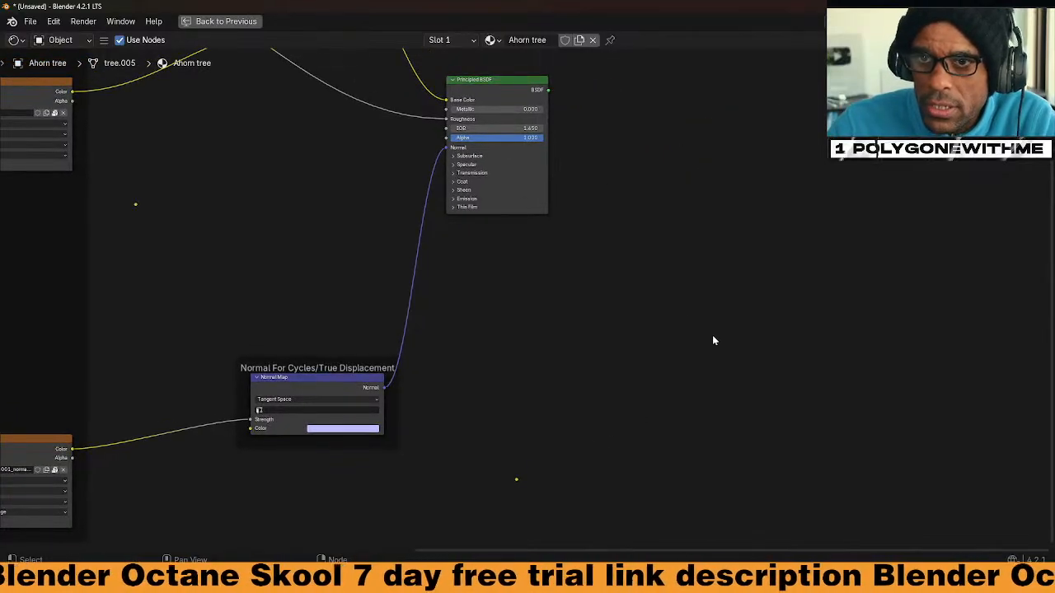
Restore the Material Output node, delete the leftover reroute feeding its Displacement input, and return to the full Shading workspace
key(ctrl+shift+z)
drag(696, 267, 696, 267)
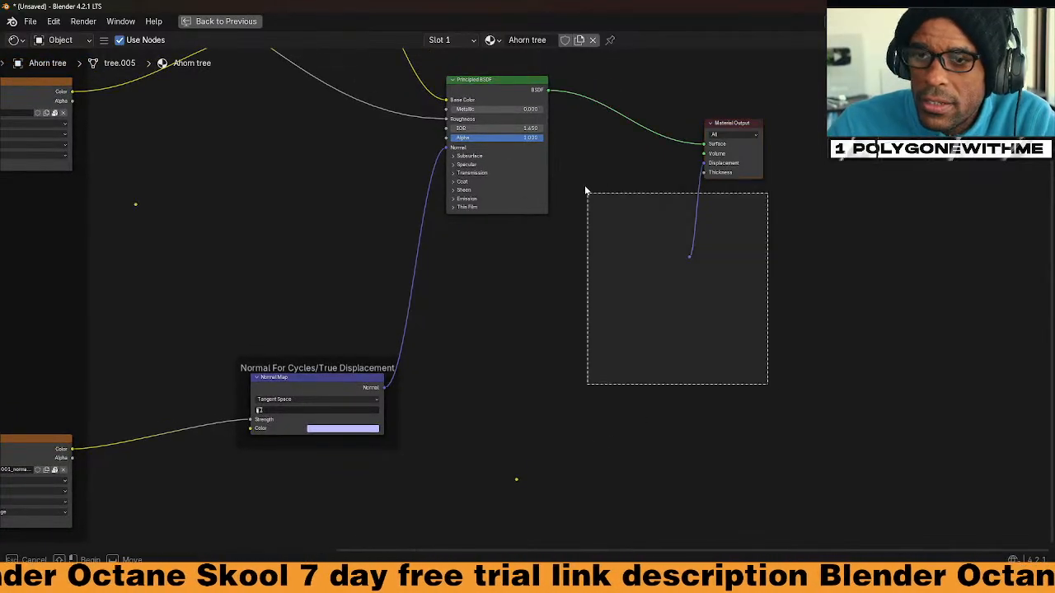
click(673, 275)
scroll(673, 276, down, 1)
key(Home)
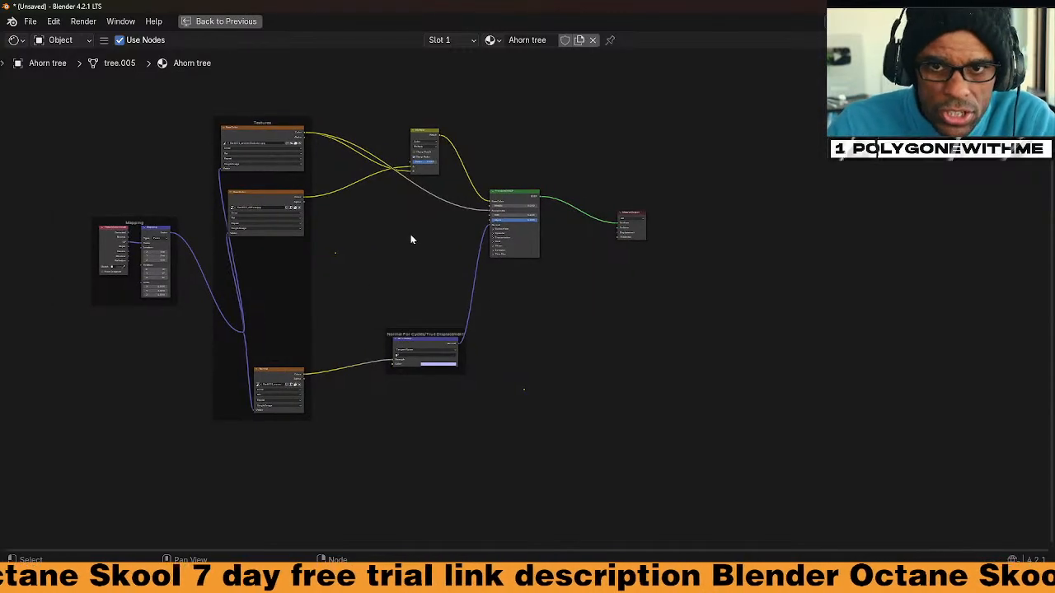
click(221, 22)
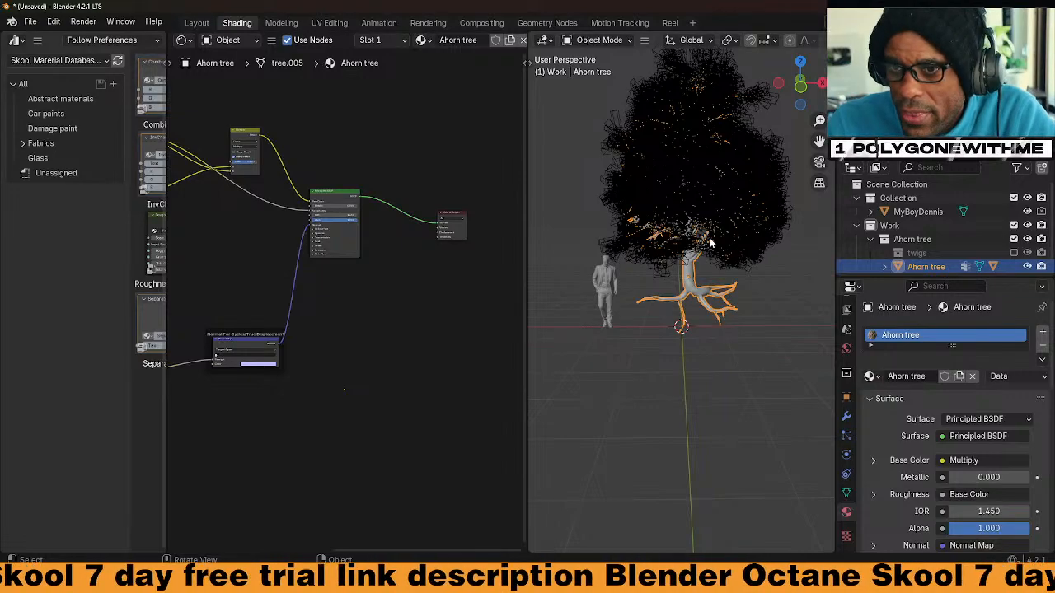
Select the tree's leafs object and examine its particle system's Render settings, including which object it instances
click(721, 242)
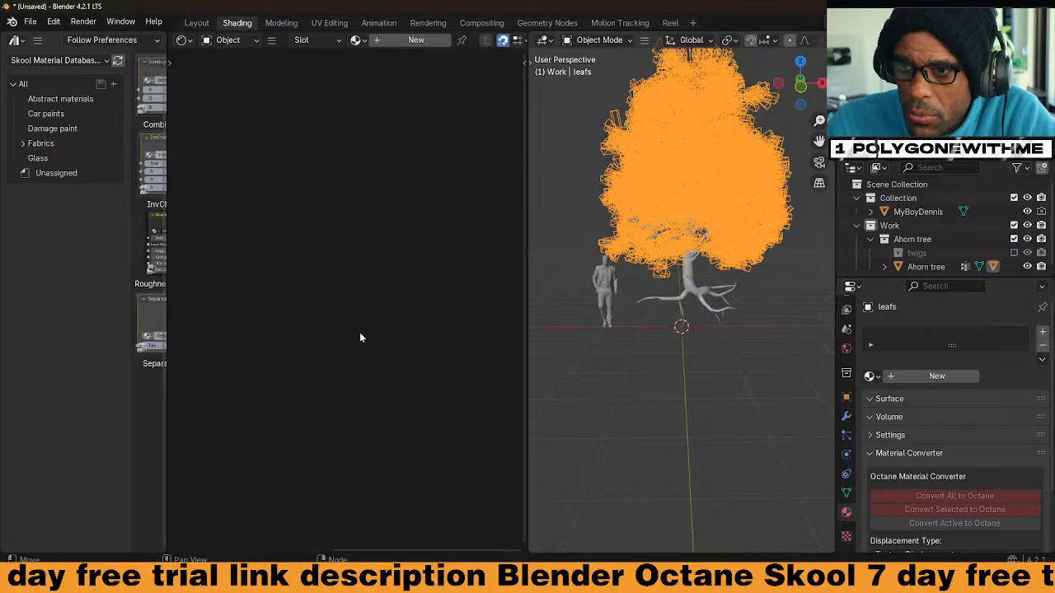
scroll(712, 311, down, 5)
middle_drag(711, 311, 613, 363)
scroll(706, 278, up, 5)
click(681, 341)
middle_drag(681, 346, 725, 313)
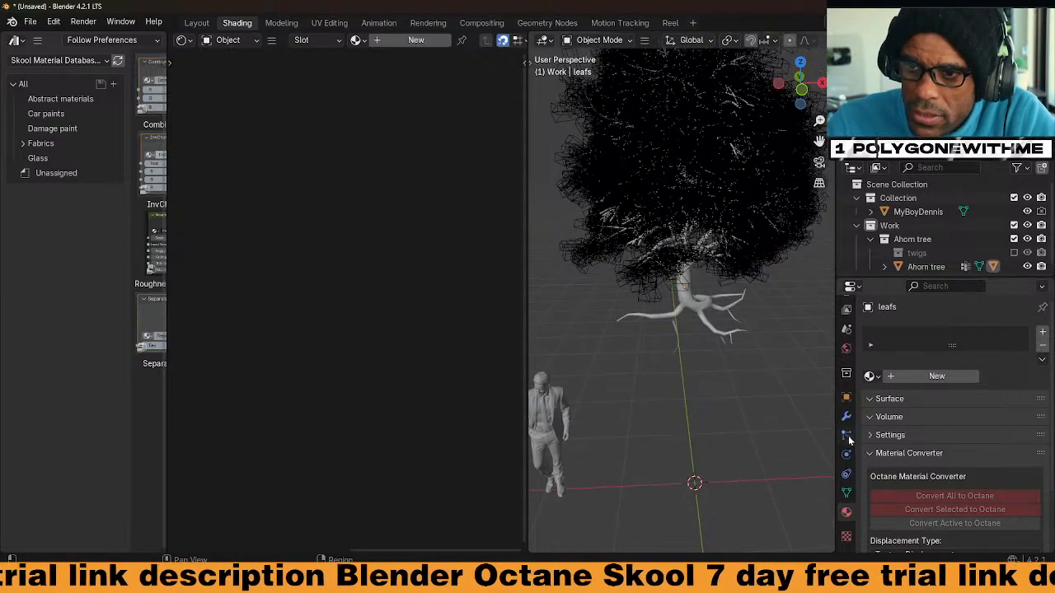
click(846, 437)
scroll(881, 436, down, 5)
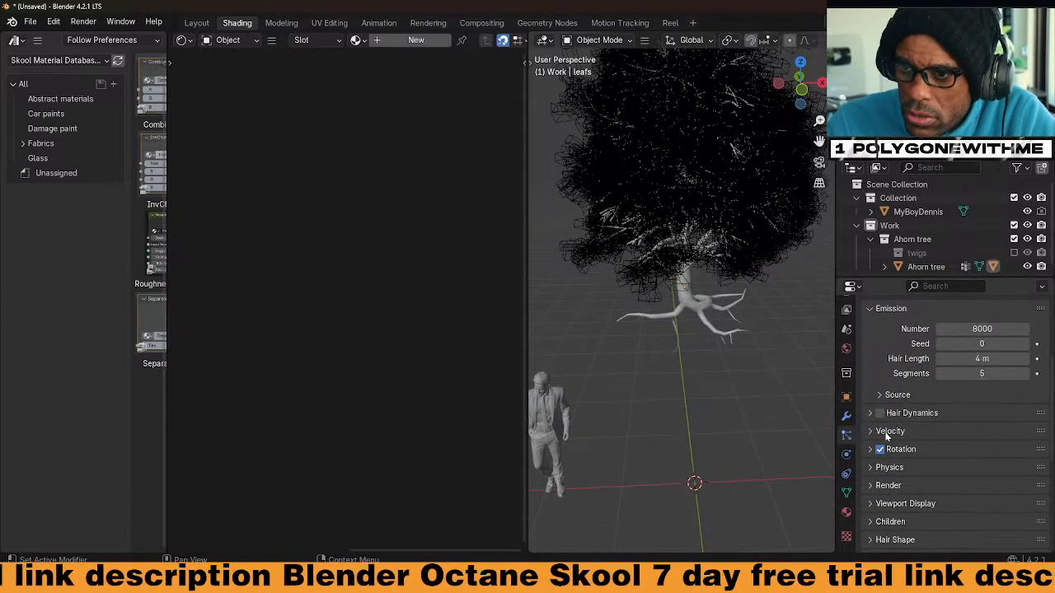
scroll(888, 437, down, 1)
click(869, 458)
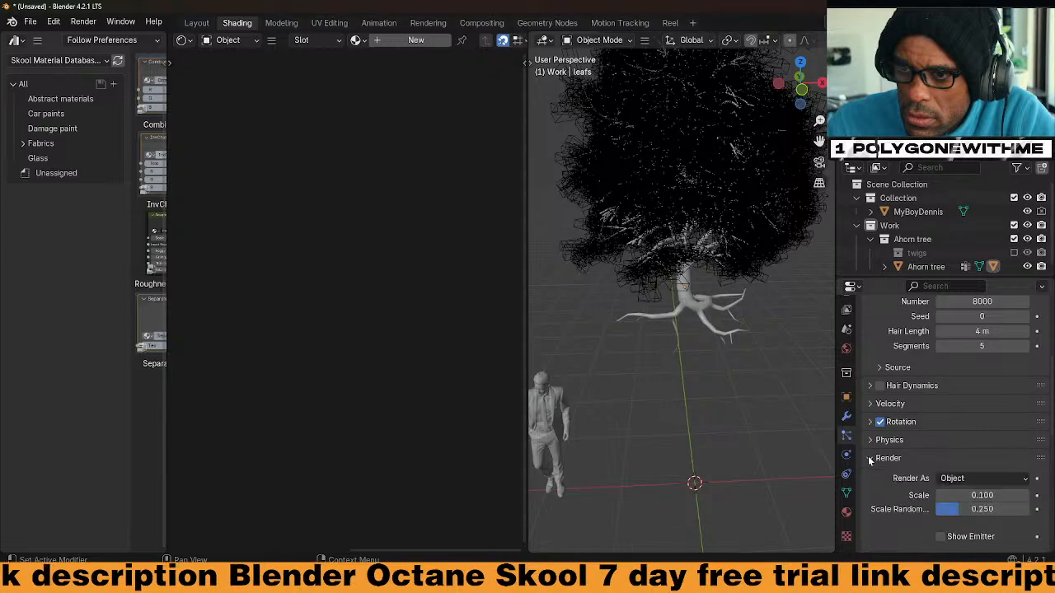
scroll(875, 456, down, 3)
scroll(881, 452, down, 2)
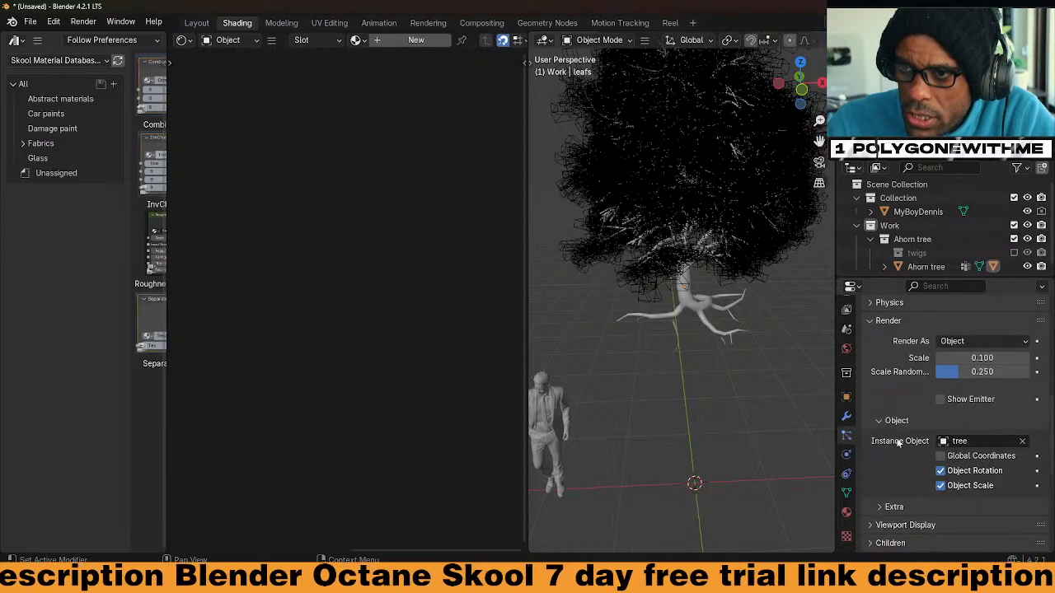
scroll(900, 446, down, 2)
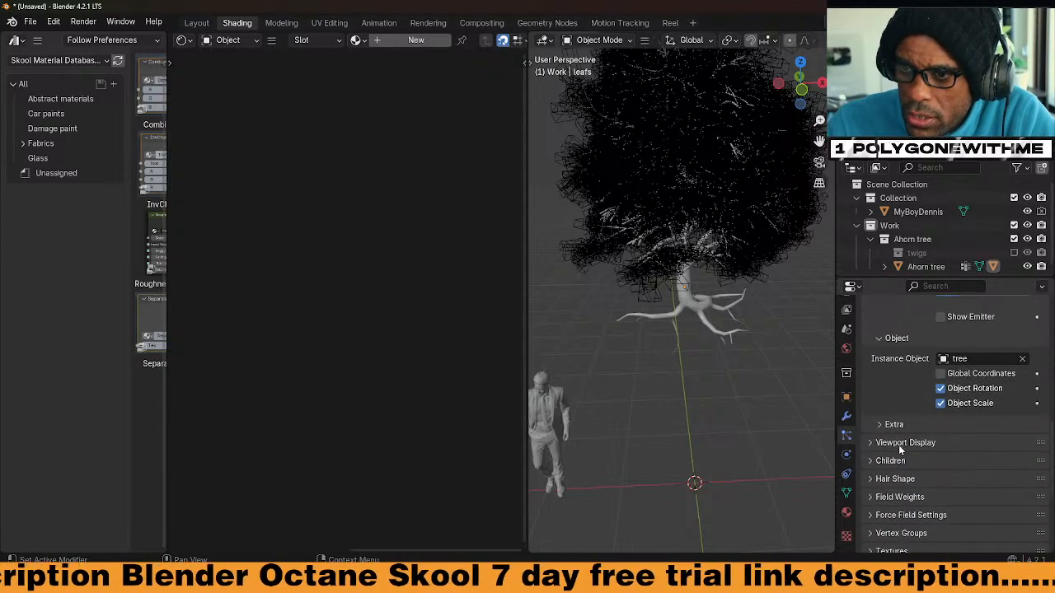
scroll(894, 443, down, 1)
middle_drag(669, 305, 604, 349)
scroll(718, 355, down, 2)
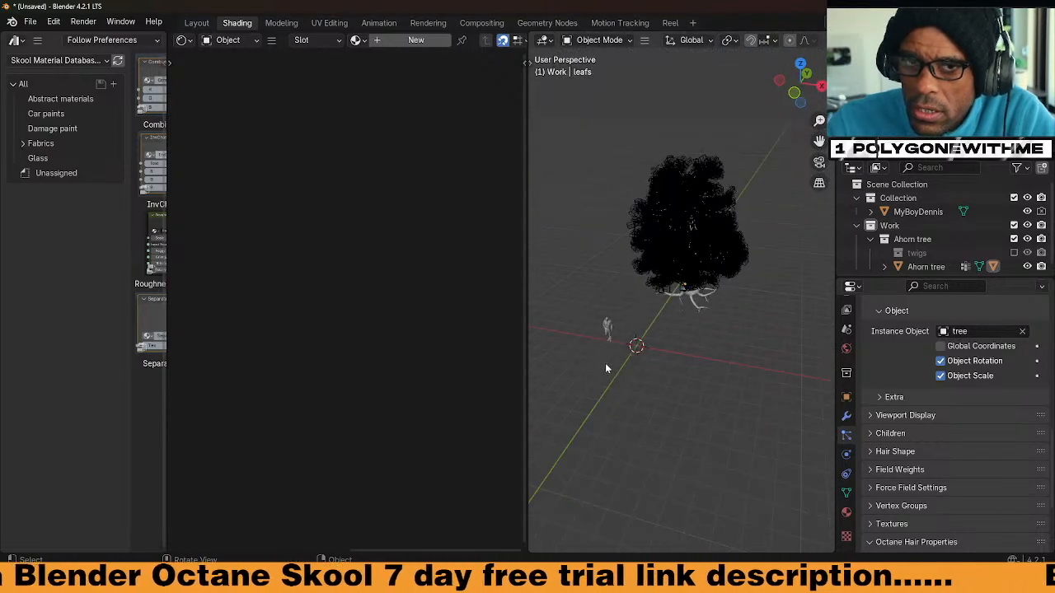
Compare the material settings of the Ahorn tree trunk and the leafs object
click(701, 303)
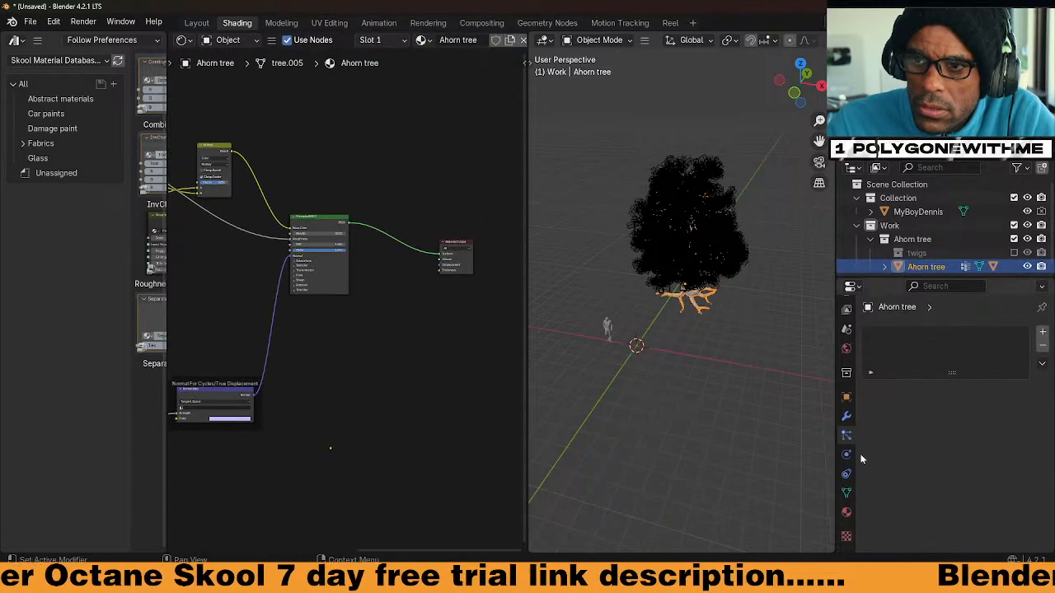
click(846, 512)
drag(953, 346, 953, 358)
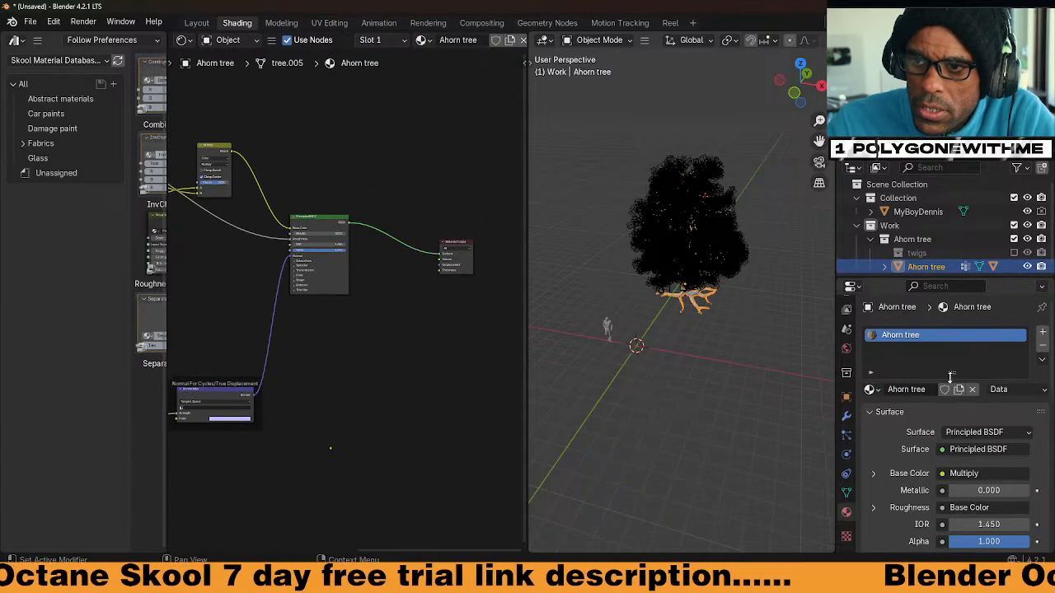
click(761, 287)
scroll(910, 343, down, 3)
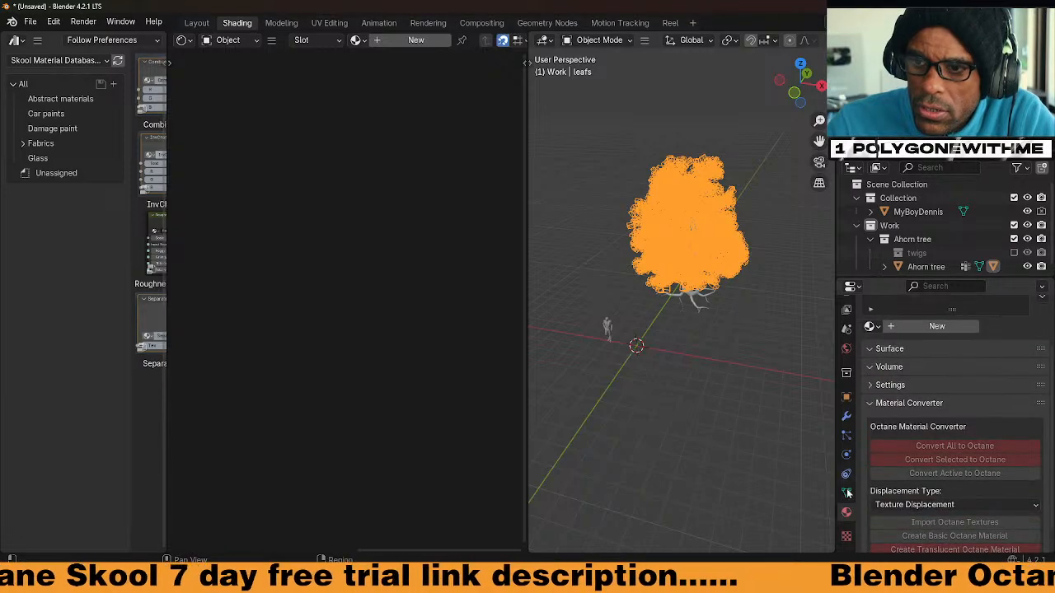
scroll(894, 388, up, 3)
scroll(894, 393, down, 3)
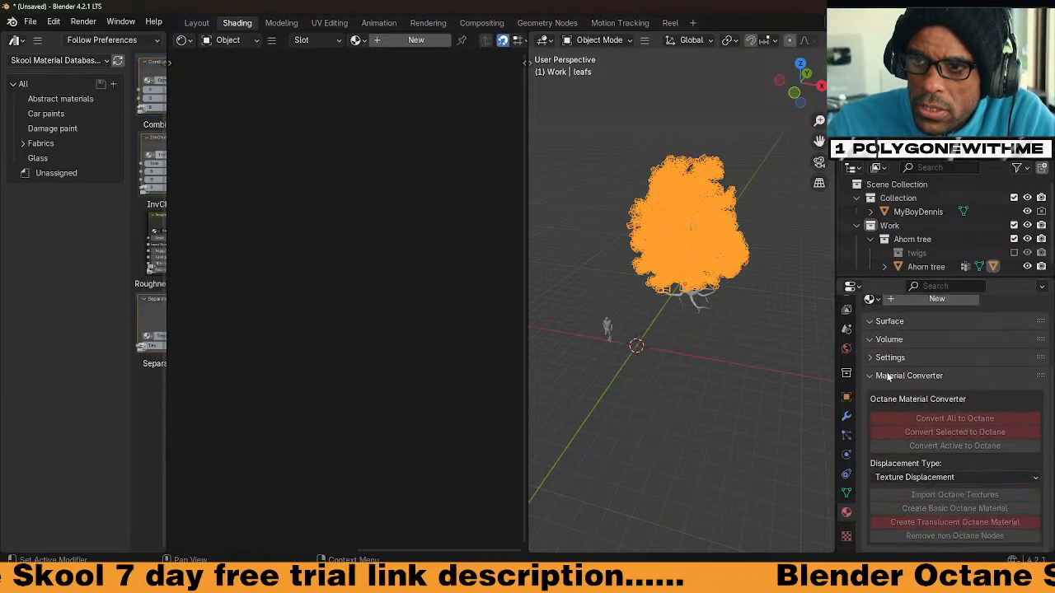
scroll(894, 392, up, 3)
middle_drag(816, 362, 740, 341)
scroll(738, 336, down, 2)
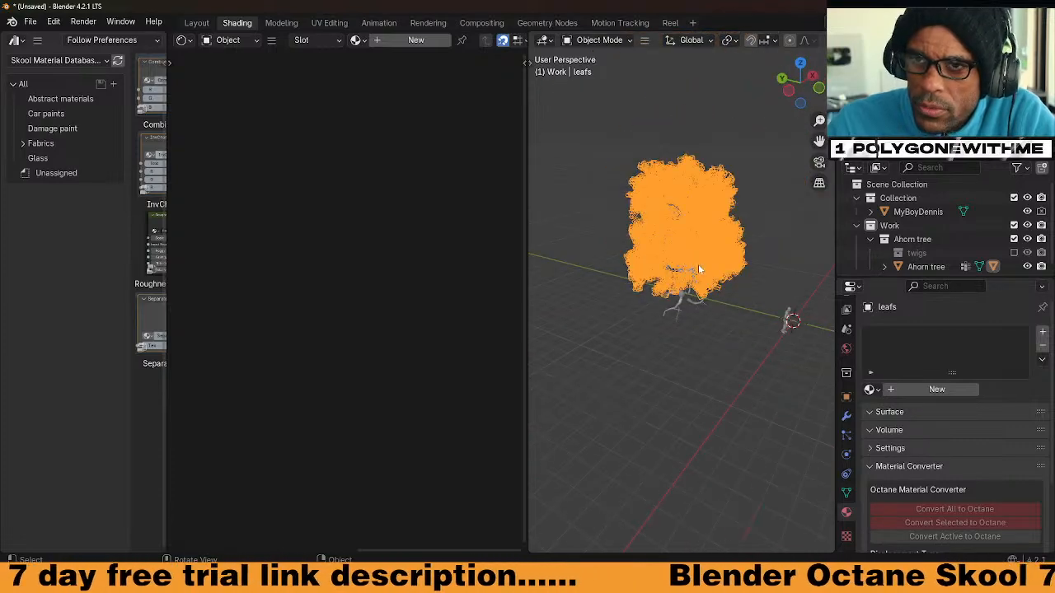
scroll(669, 333, down, 1)
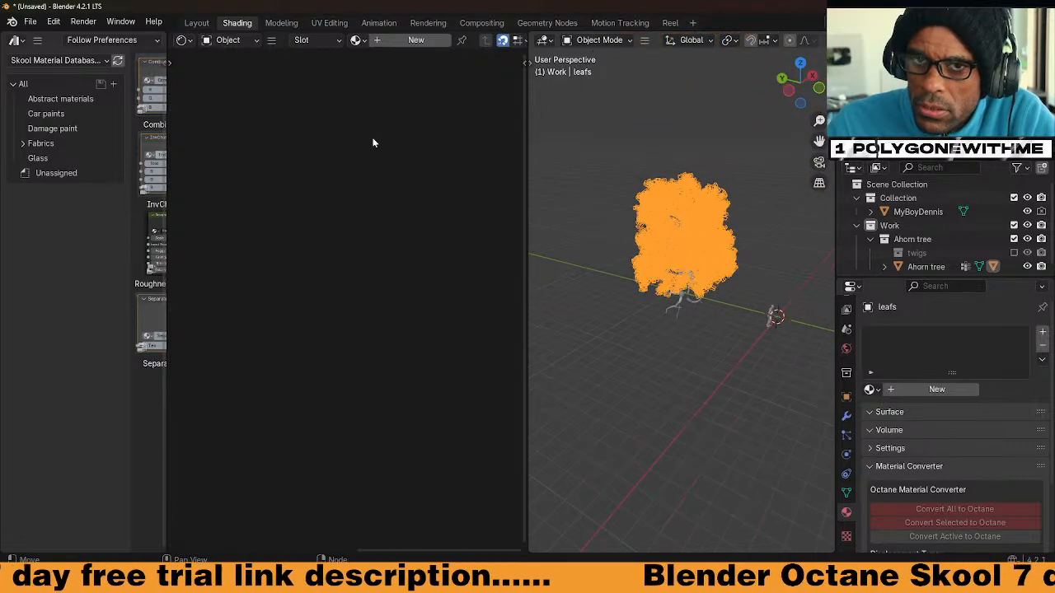
Convert the Ahorn tree trunk's material to Octane
click(683, 315)
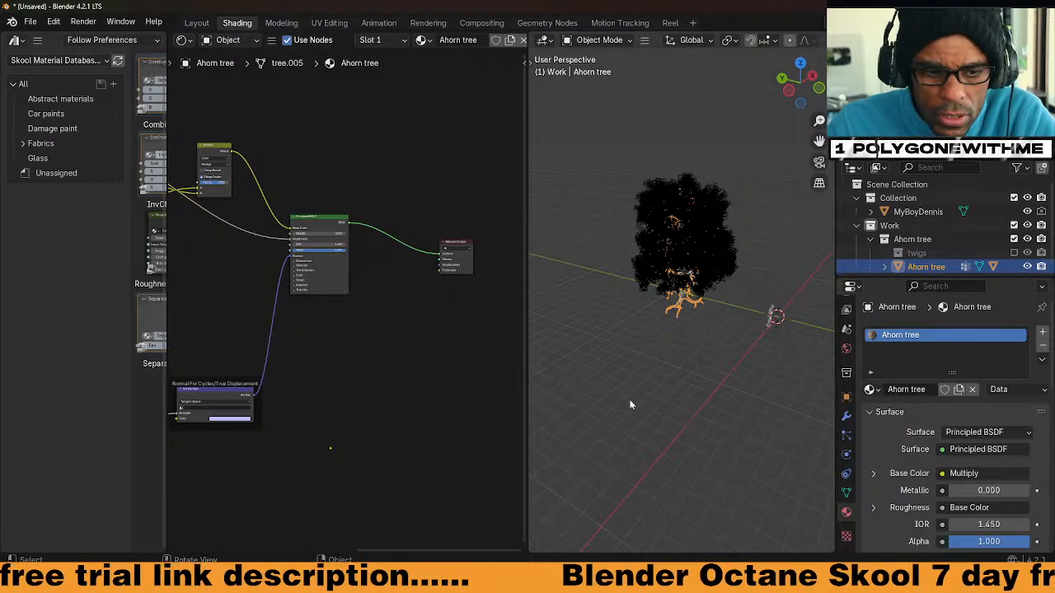
key(q)
click(616, 452)
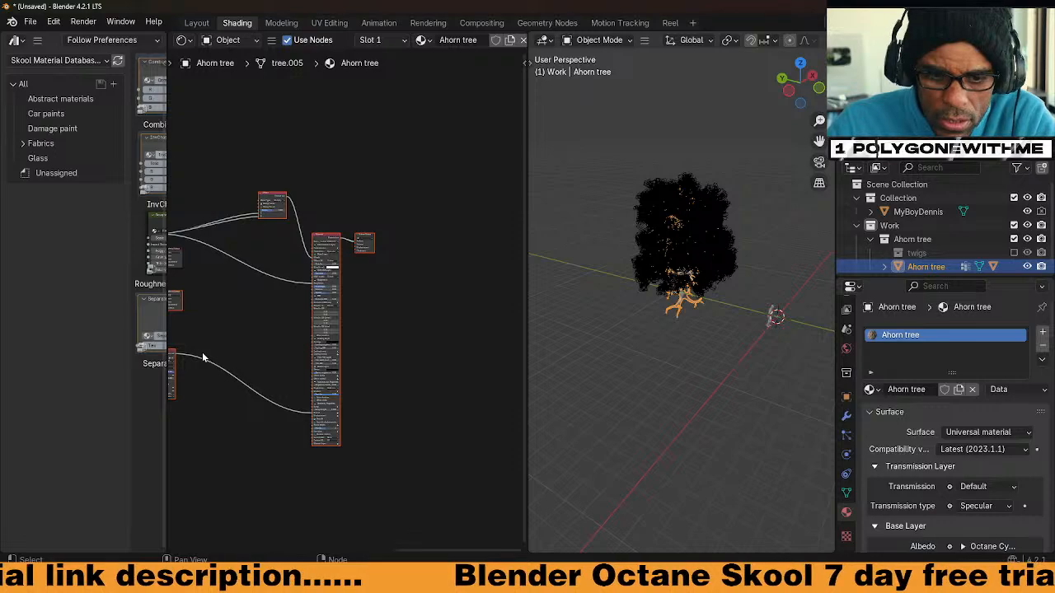
Move the converted Octane nodes clear of the old ones and delete the unconnected leftover nodes
key(g)
click(363, 378)
drag(370, 346, 332, 335)
key(x)
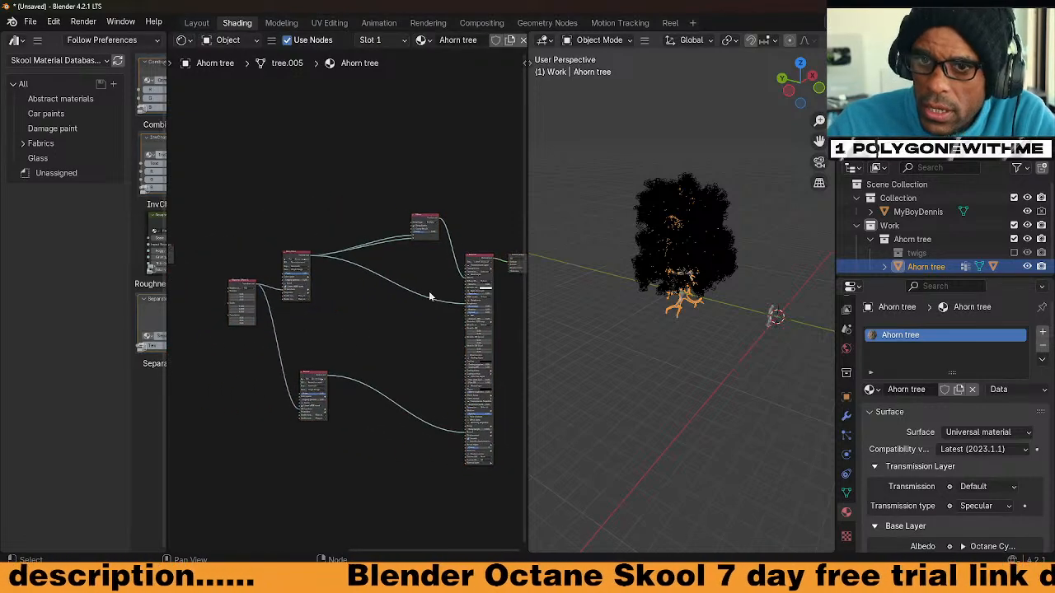
Switch the viewport to rendered shading and inspect the converted bark on the trunk and roots from several angles
scroll(812, 41, down, 7)
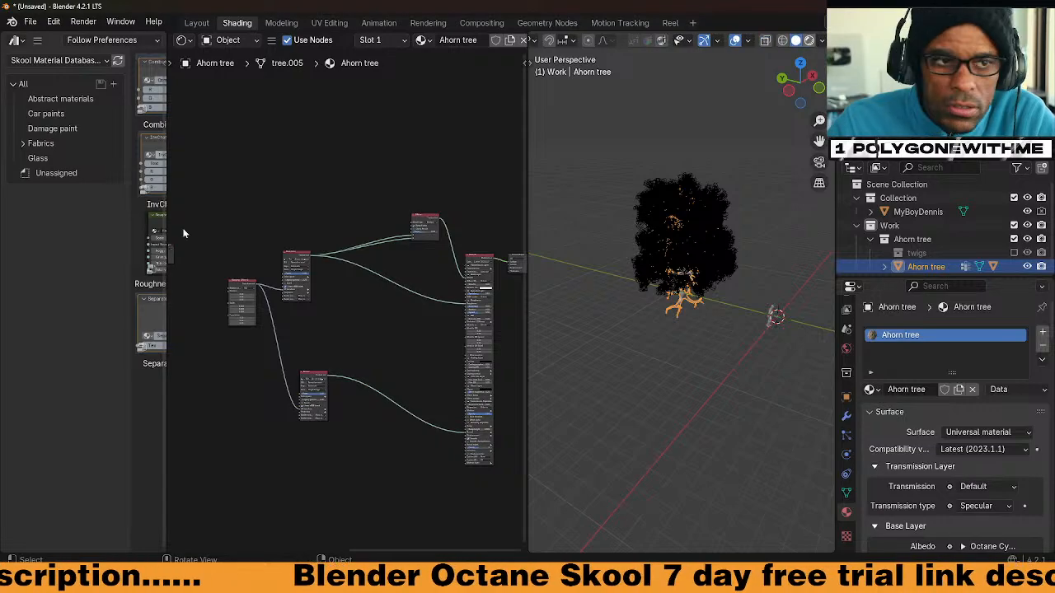
click(808, 39)
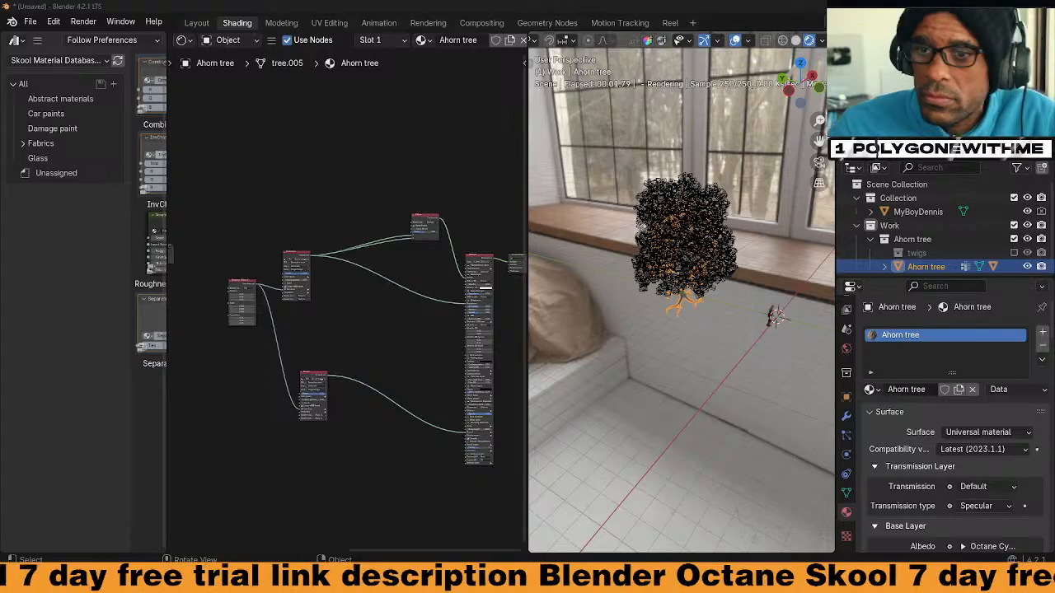
scroll(668, 373, up, 5)
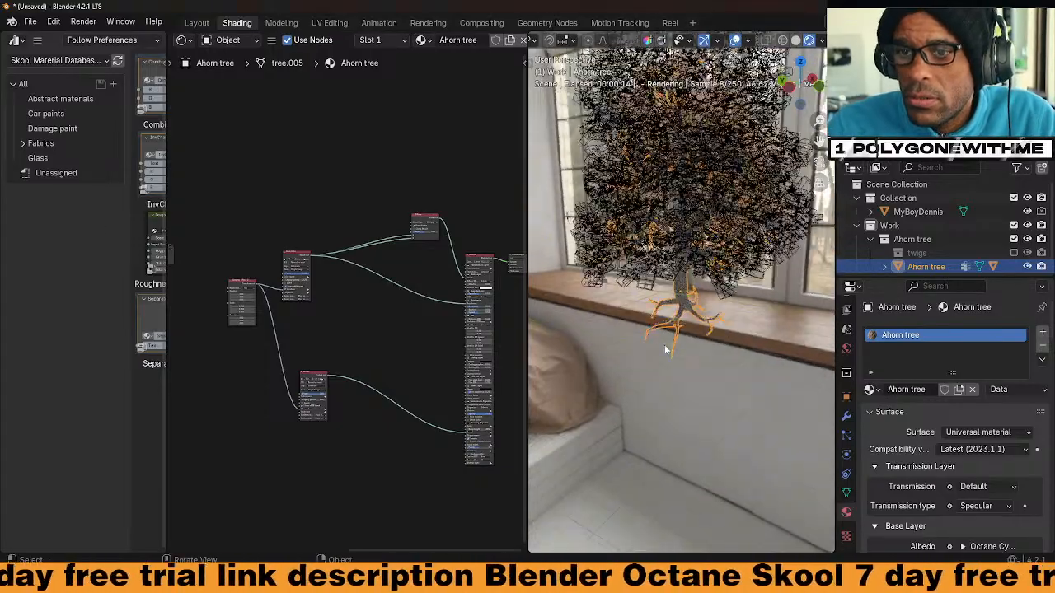
middle_drag(664, 345, 687, 300)
click(692, 368)
middle_drag(674, 378, 662, 334)
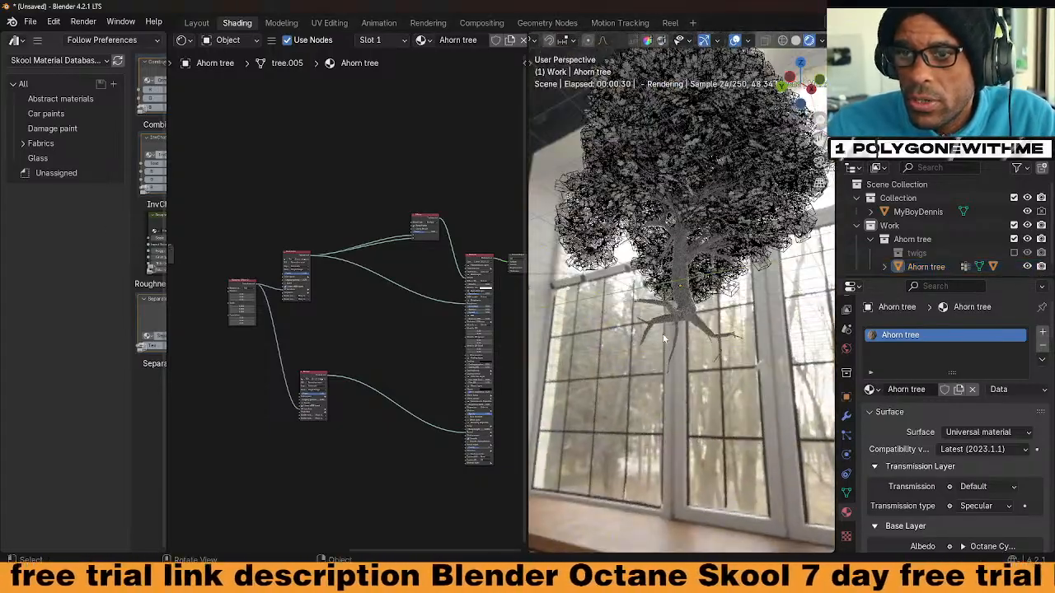
scroll(663, 334, down, 5)
scroll(390, 143, down, 1)
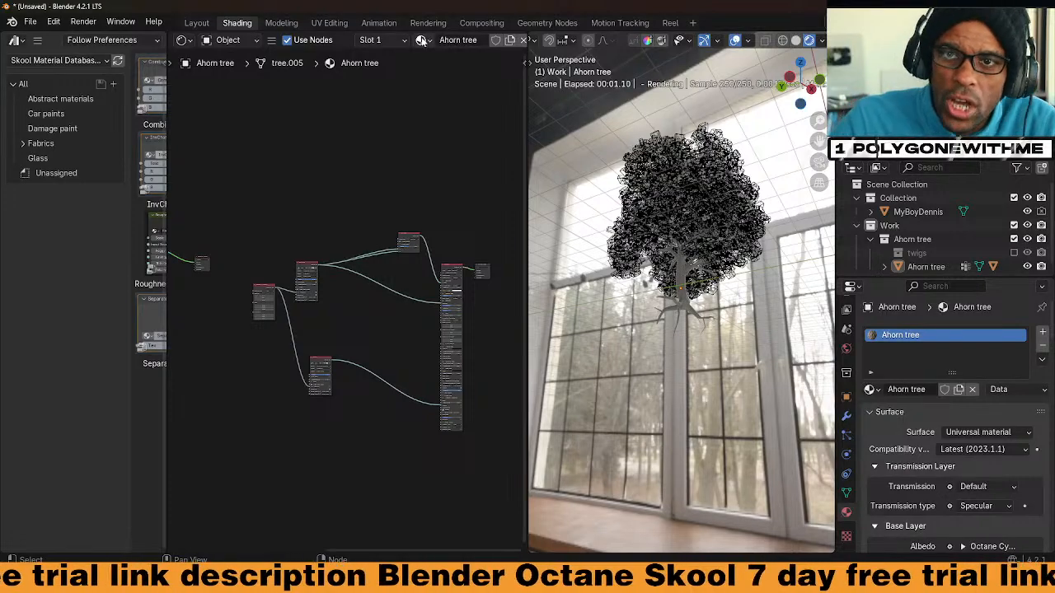
Open the Tree_Red-spruce.blend asset file, discarding the unsaved changes in the current Ahorn tree file
click(32, 22)
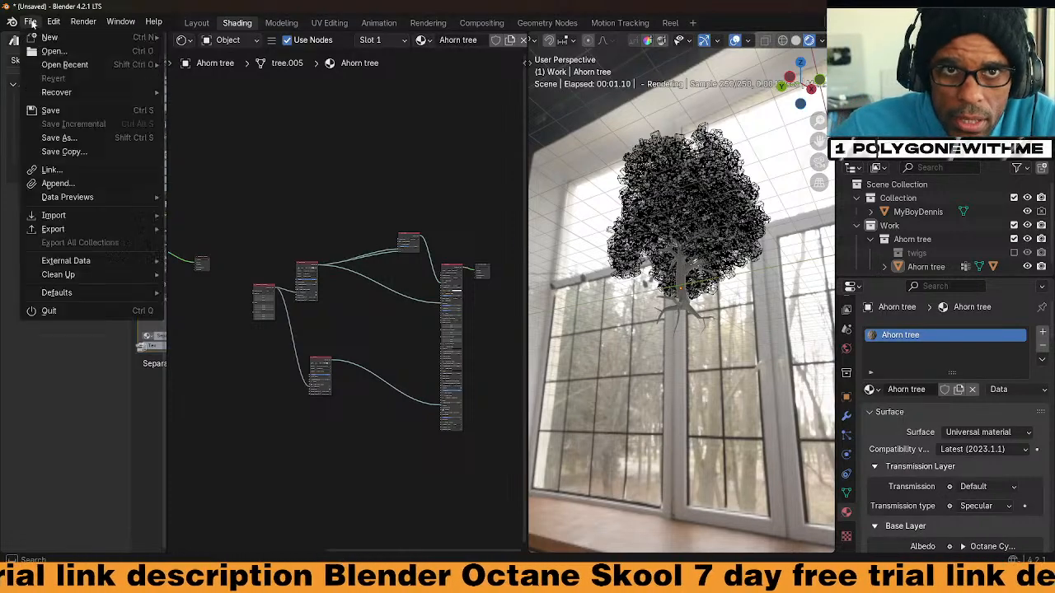
key(ctrl+q)
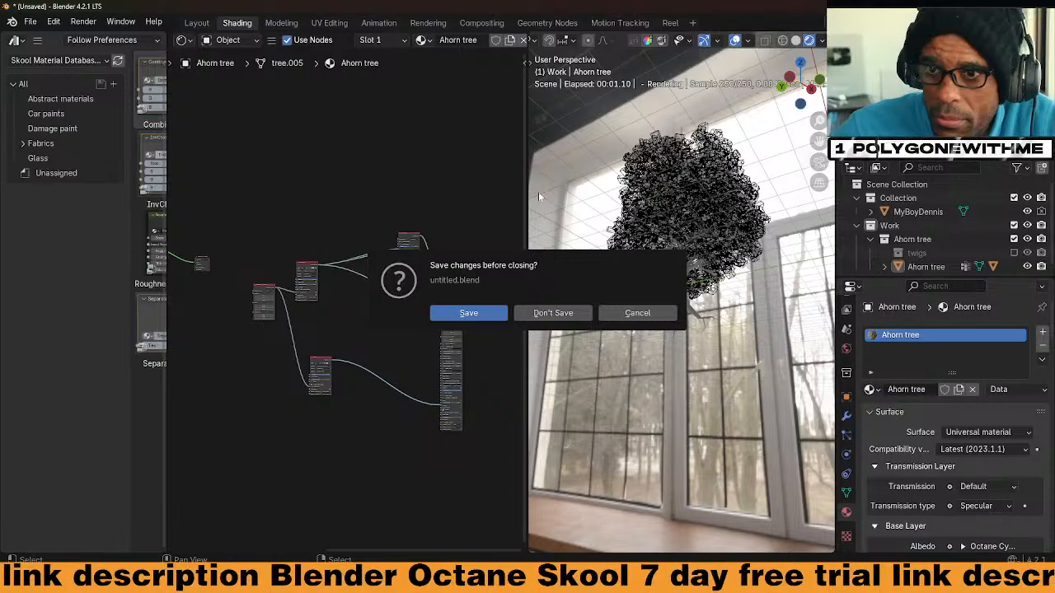
click(552, 313)
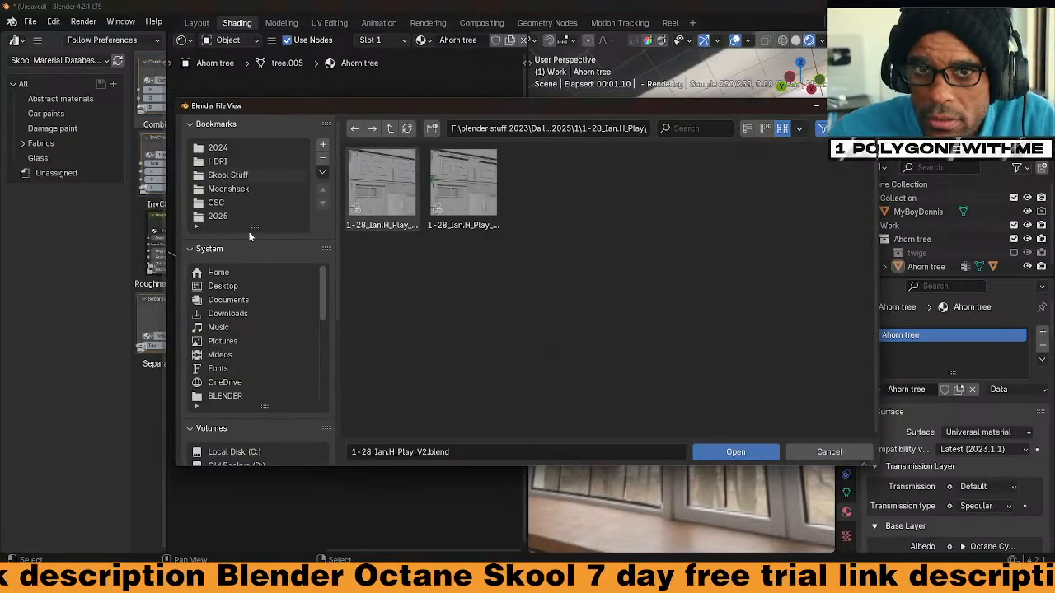
drag(471, 108, 0, 101)
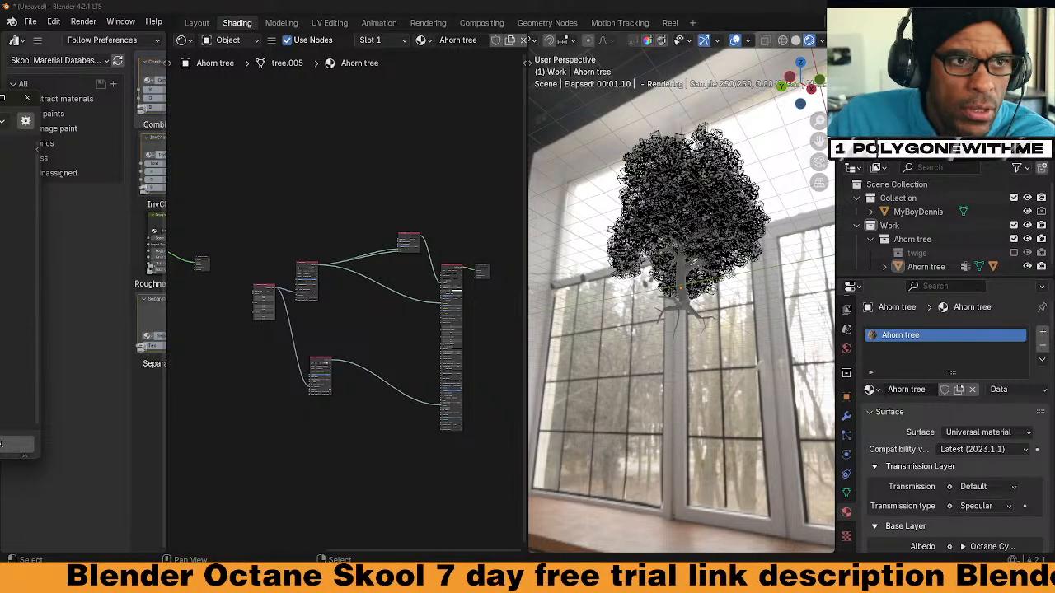
drag(1, 272, 626, 248)
click(581, 248)
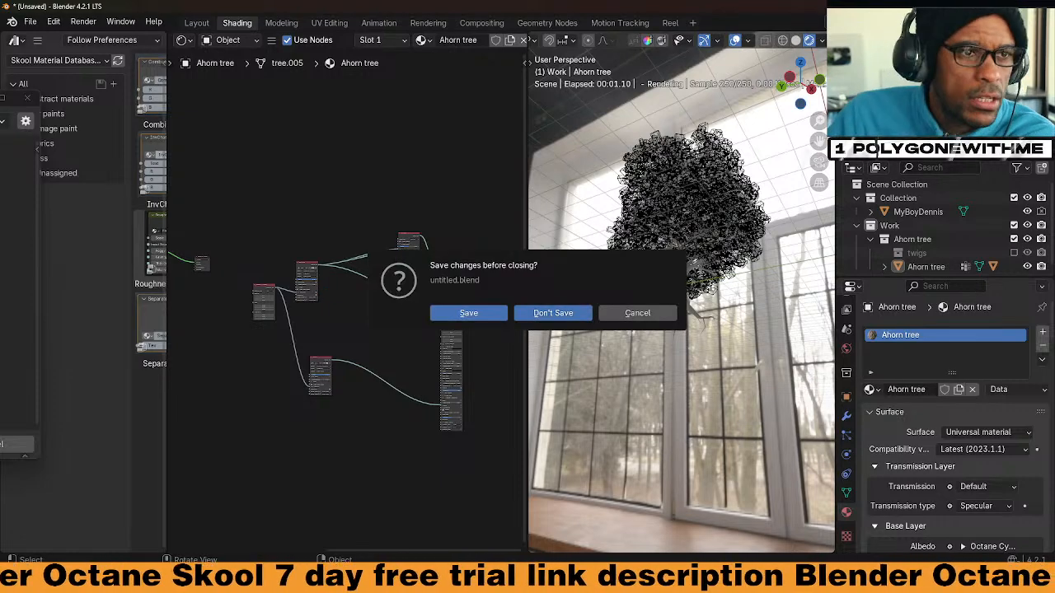
click(553, 313)
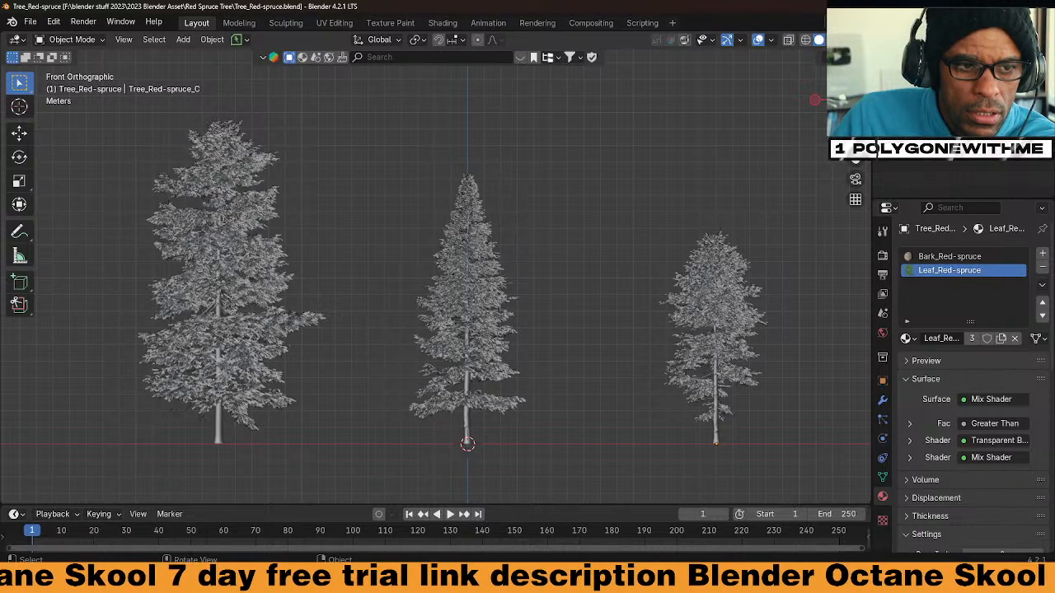
Select the smallest red spruce and show its Leaf_Red-spruce material nodes in an enlarged node editor of the Shading workspace
click(752, 331)
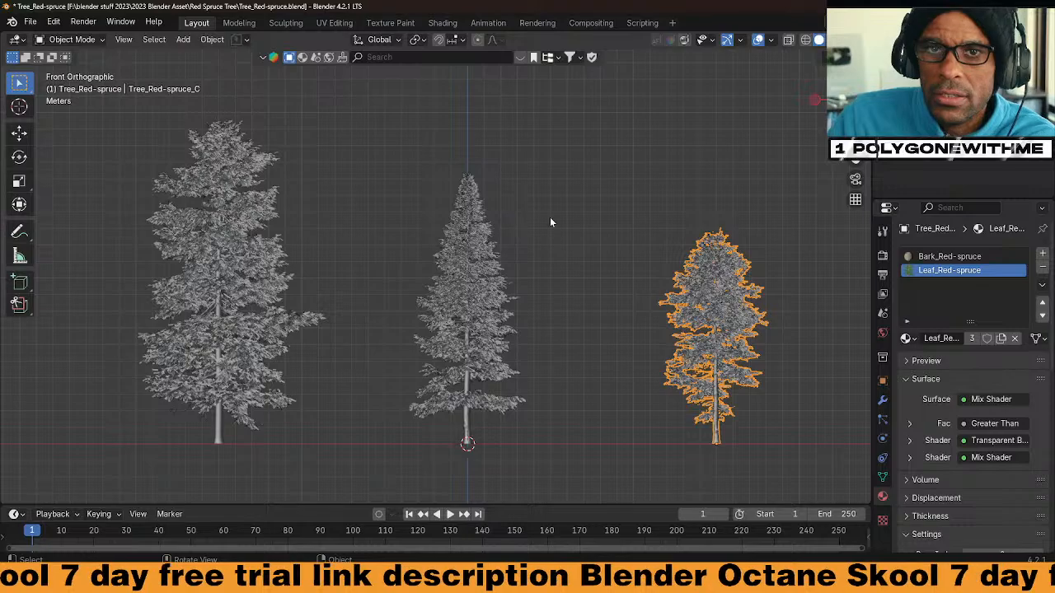
mouse_move(642, 276)
middle_down()
mouse_move(637, 308)
mouse_move(635, 272)
middle_up()
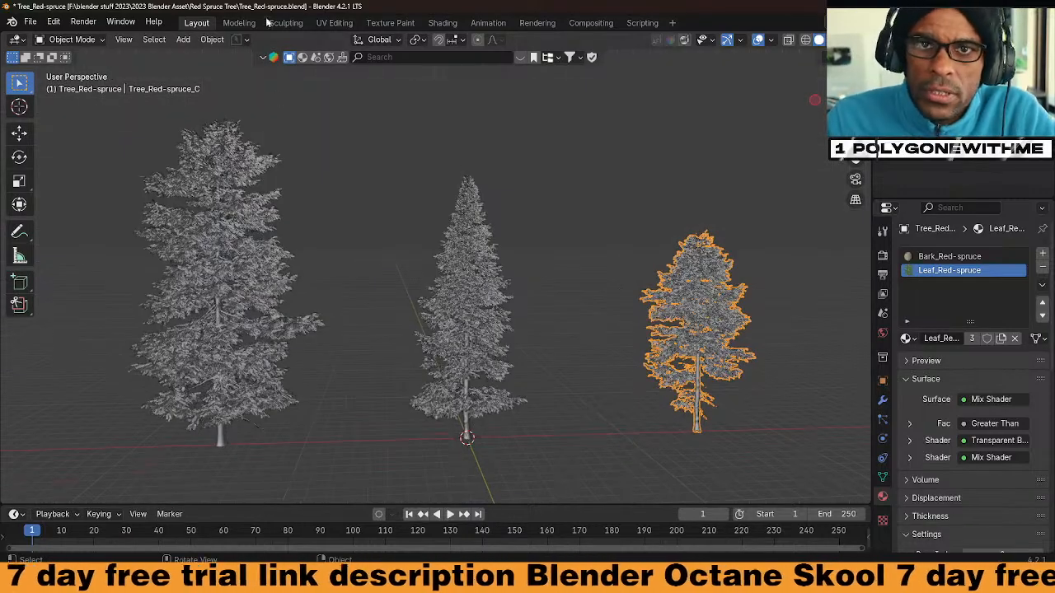
click(442, 26)
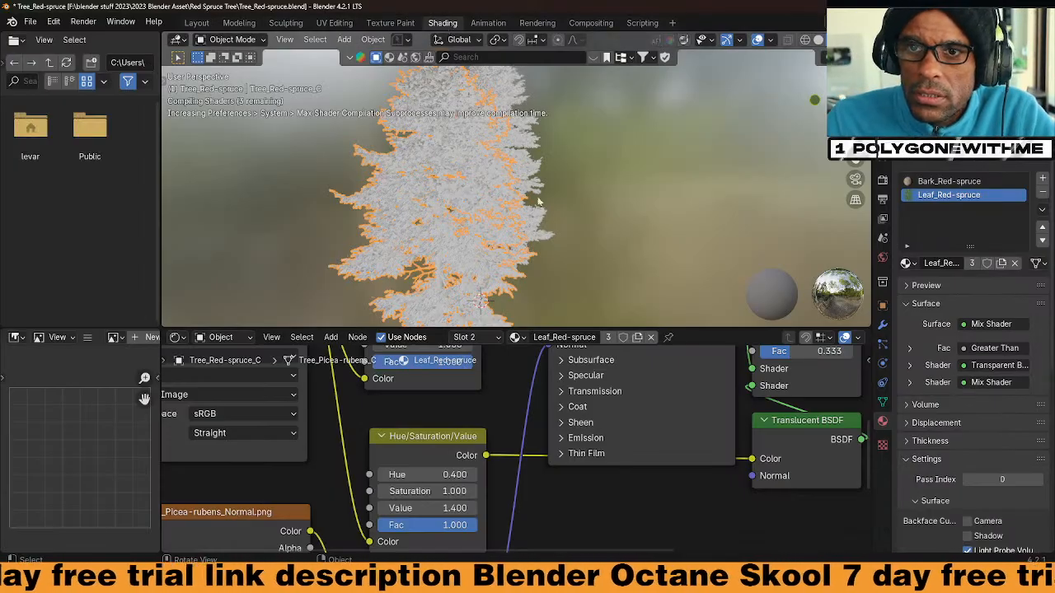
scroll(597, 414, down, 6)
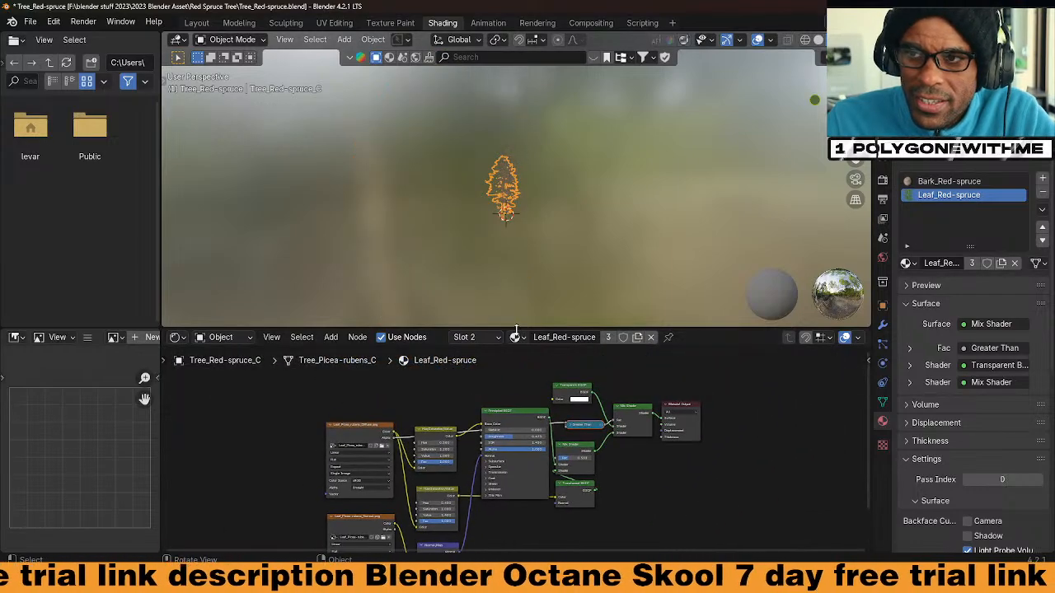
drag(439, 328, 439, 208)
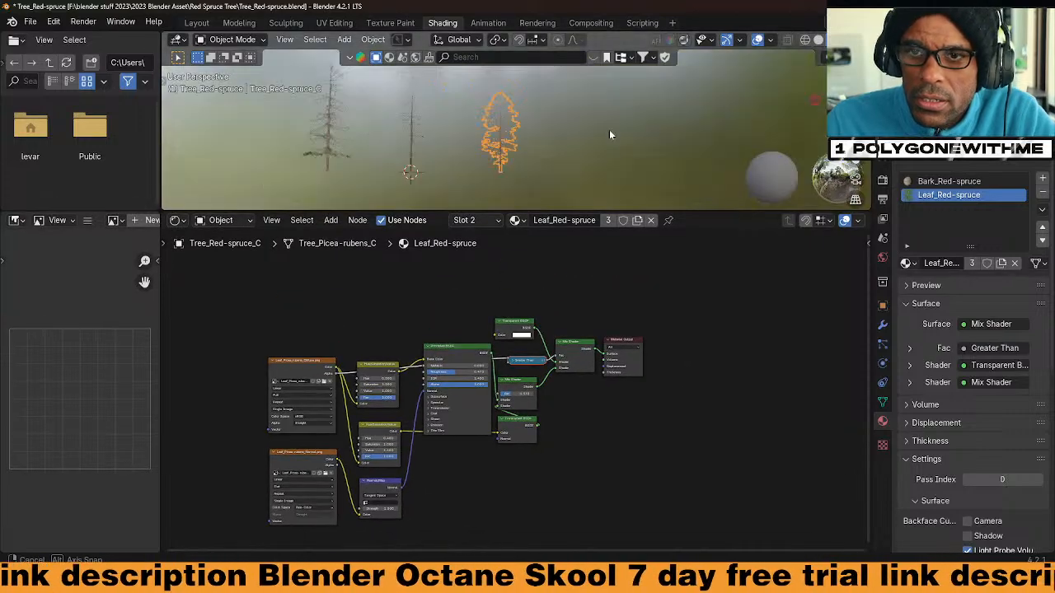
Select the Tree_Red-spruce_A object and examine the nodes of its Bark_Red-spruce material
click(405, 163)
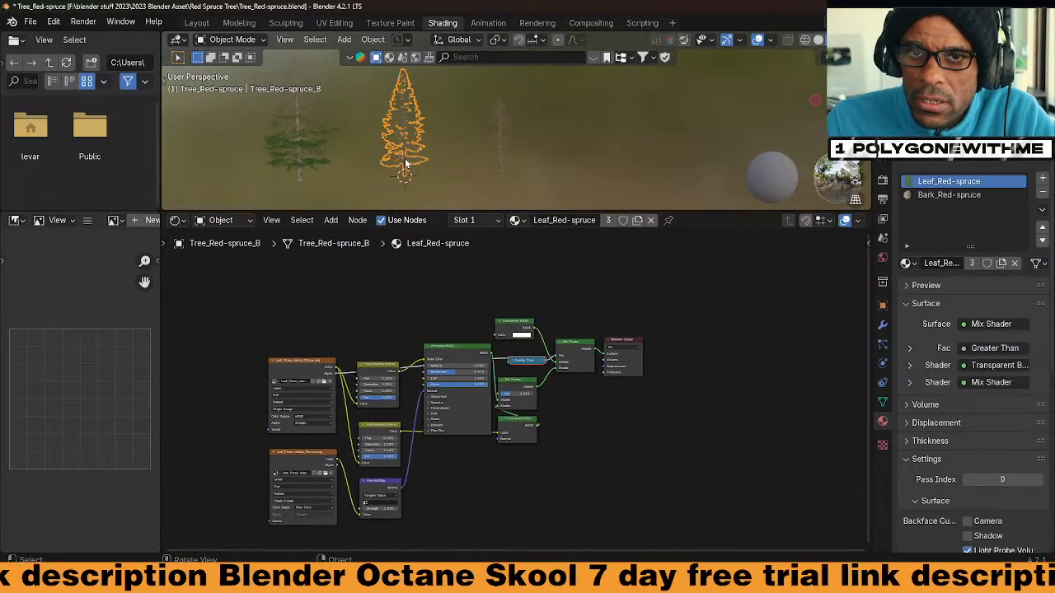
click(307, 132)
middle_drag(351, 158, 439, 180)
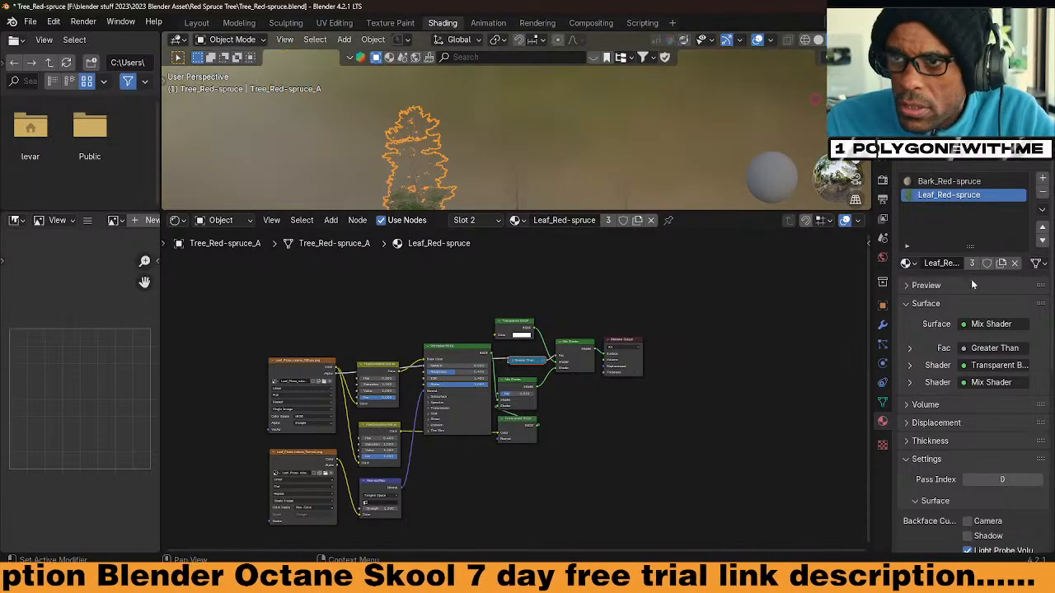
click(968, 181)
scroll(586, 490, up, 3)
scroll(543, 463, up, 2)
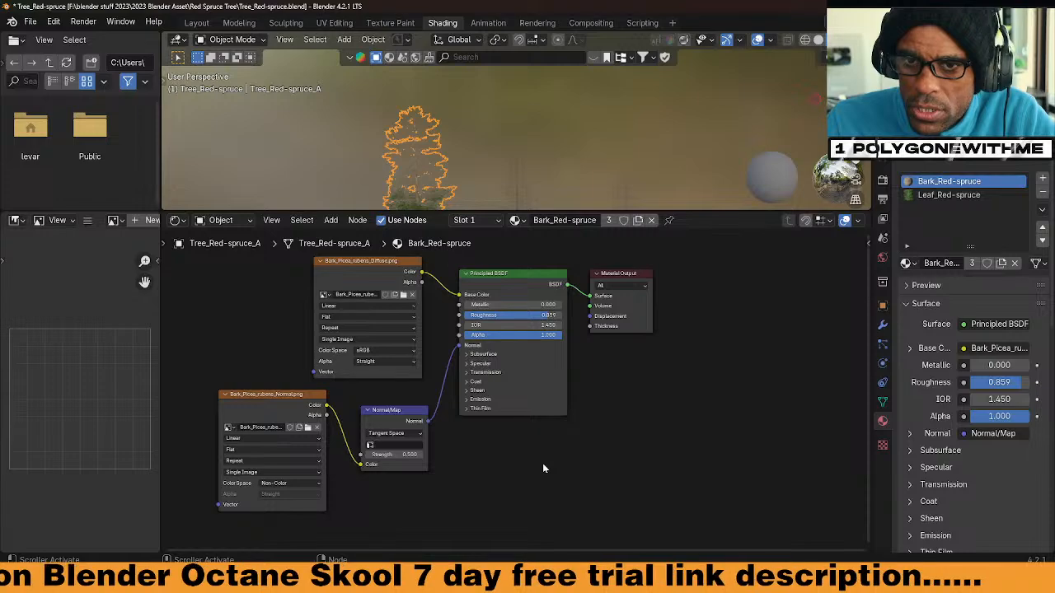
scroll(540, 454, up, 2)
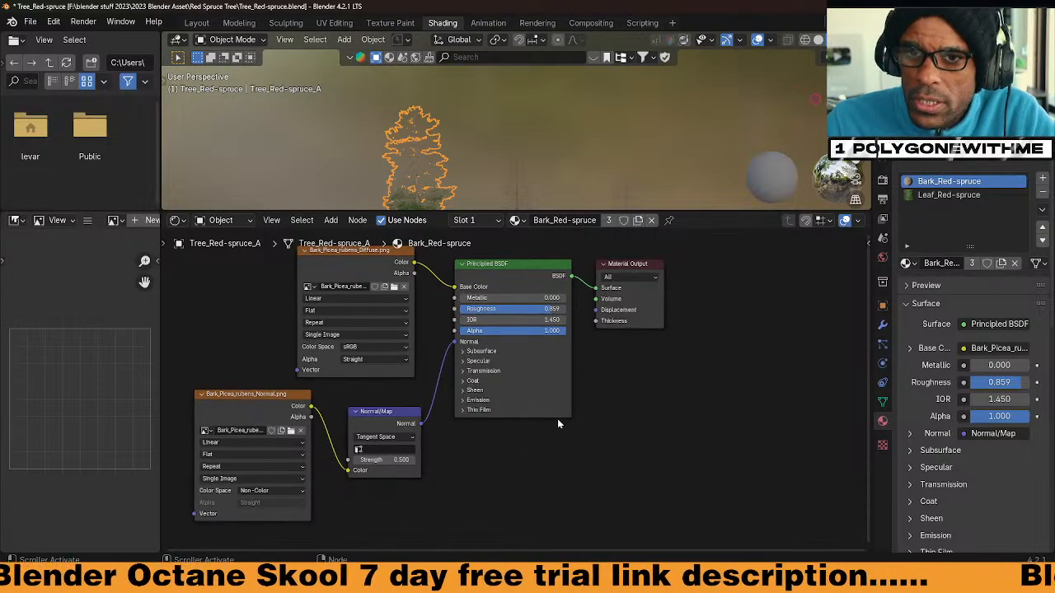
Examine how the texture, Hue/Saturation/Value, Translucent, Transparent and Mix Shader nodes are wired in the Leaf_Red-spruce material
click(956, 193)
scroll(641, 386, down, 1)
scroll(571, 422, down, 2)
middle_drag(577, 404, 644, 356)
scroll(633, 367, up, 2)
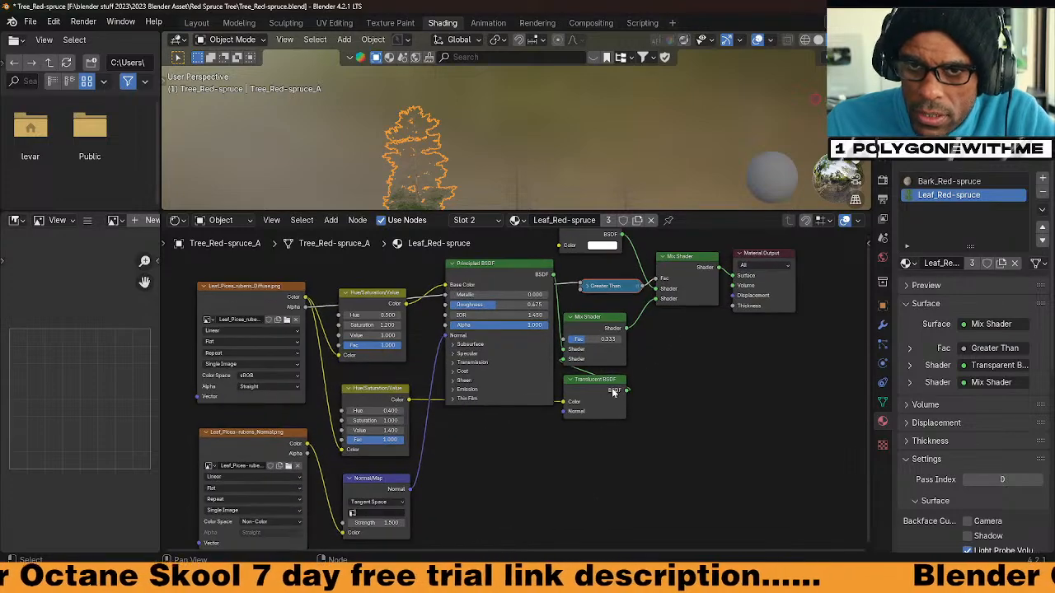
middle_drag(625, 393, 635, 407)
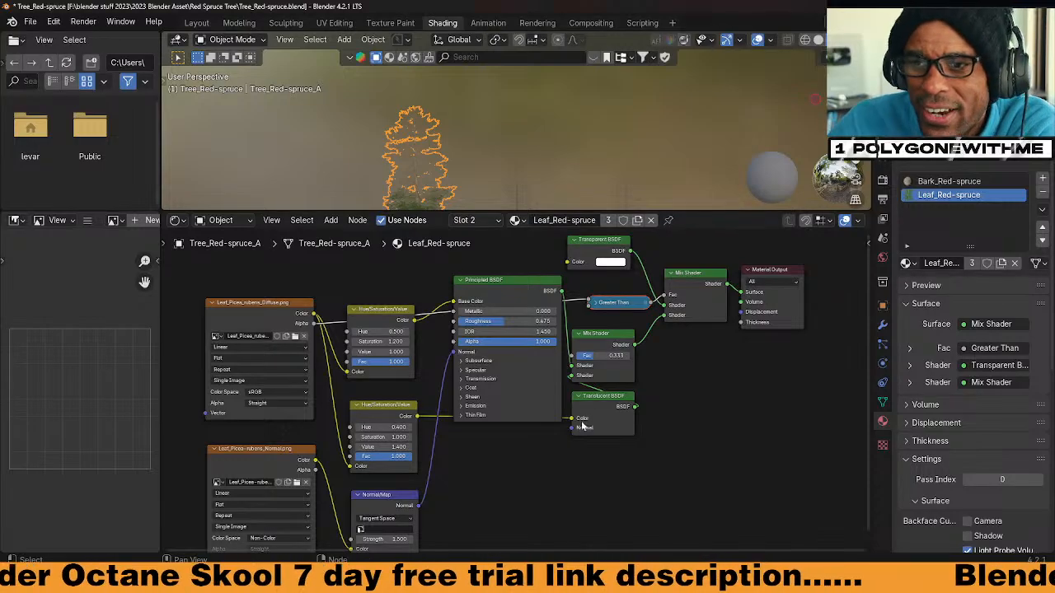
middle_drag(711, 424, 709, 430)
mouse_move(647, 212)
mouse_down()
mouse_move(647, 233)
mouse_move(647, 197)
mouse_up()
scroll(529, 406, down, 2)
middle_drag(529, 406, 574, 432)
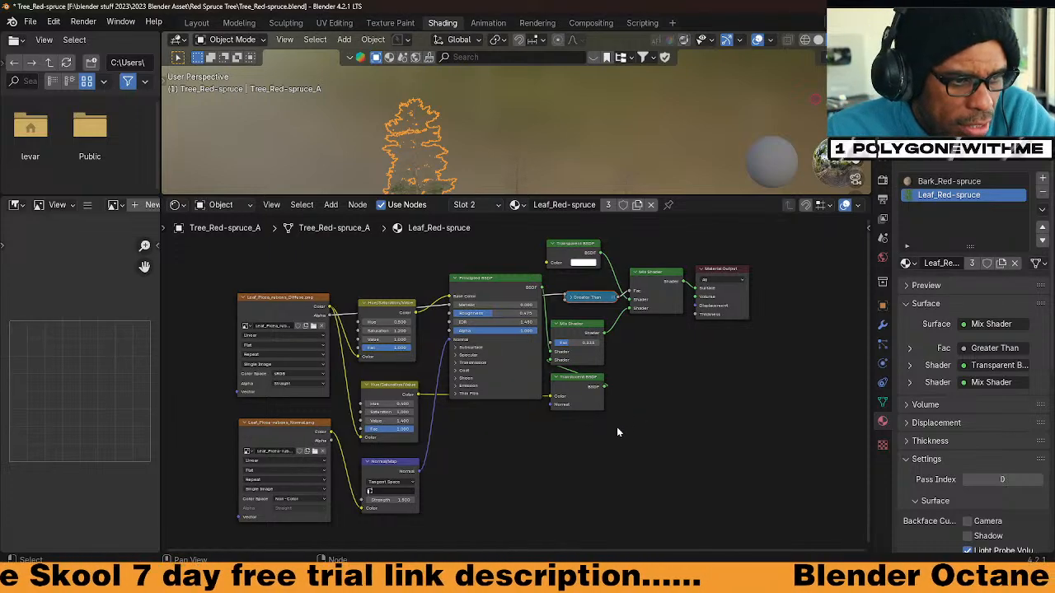
scroll(613, 430, up, 1)
scroll(618, 432, down, 2)
scroll(624, 434, up, 2)
middle_drag(627, 431, 626, 440)
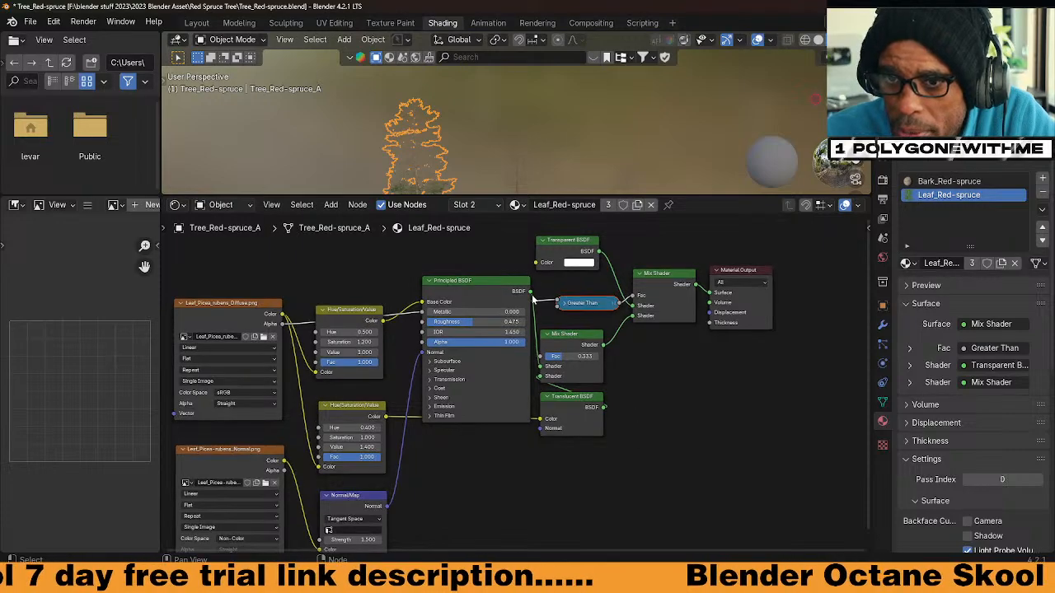
Link the leaf material's Principled BSDF directly to the Material Output and delete the Transparent, Translucent, Greater Than and Mix Shader nodes
drag(531, 292, 798, 447)
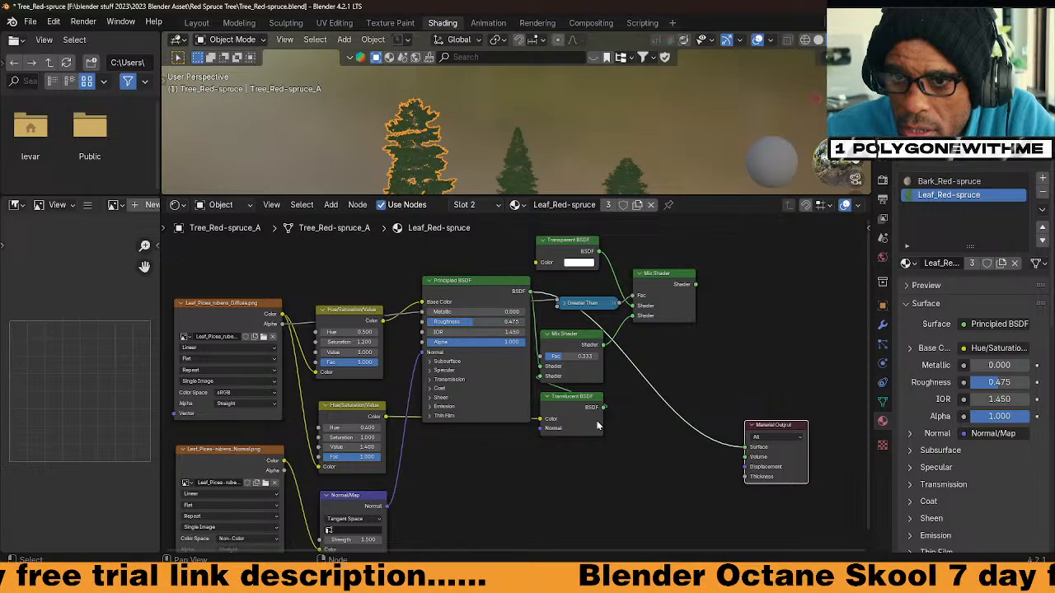
middle_drag(588, 464, 702, 476)
drag(347, 322, 275, 299)
drag(569, 303, 754, 535)
drag(809, 427, 623, 221)
key(Delete)
middle_drag(626, 306, 614, 208)
drag(717, 404, 700, 257)
middle_drag(581, 290, 567, 389)
Delete both Hue/Saturation/Value nodes and link the leaf diffuse texture's color straight to the Principled BSDF's Base Color
click(425, 307)
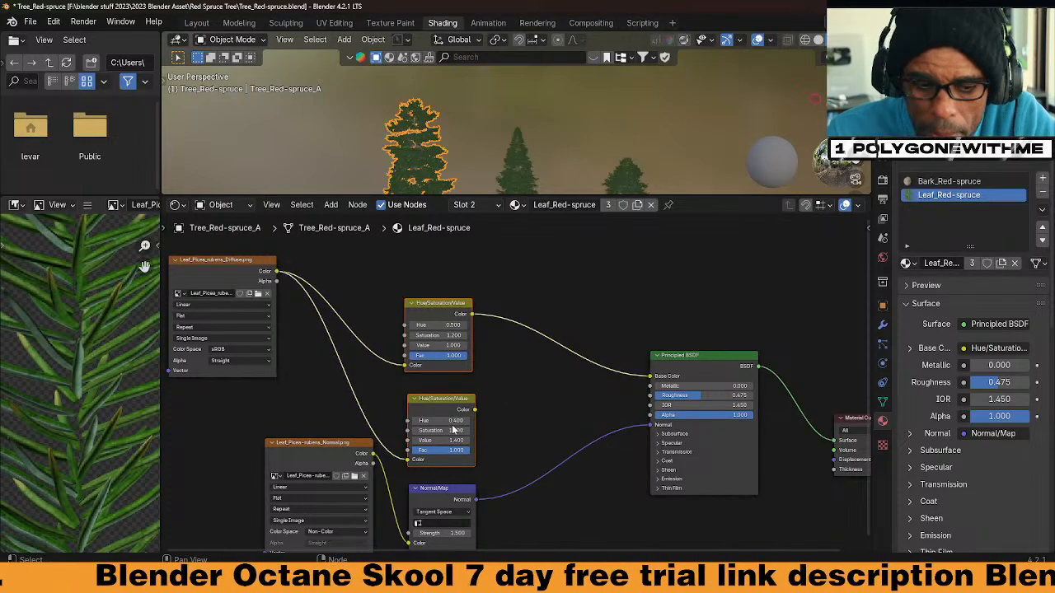
key(Delete)
middle_drag(447, 421, 464, 430)
drag(294, 281, 676, 389)
Connect the leaf diffuse texture's color to the Principled BSDF's Transmission Weight and move the normal texture farther from its Normal Map node
middle_drag(604, 422, 598, 351)
middle_drag(363, 362, 363, 424)
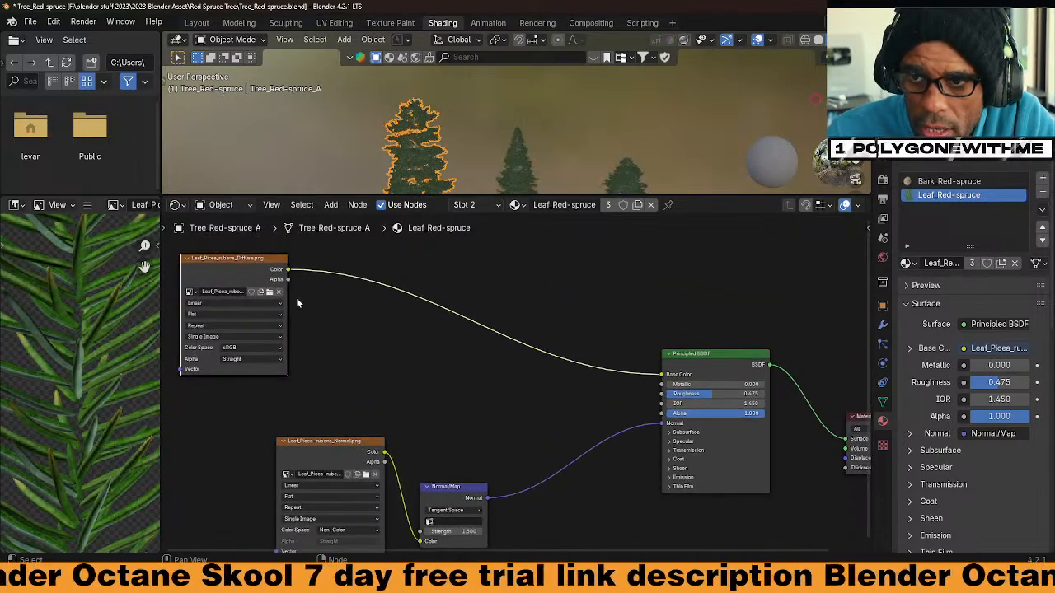
drag(287, 272, 587, 402)
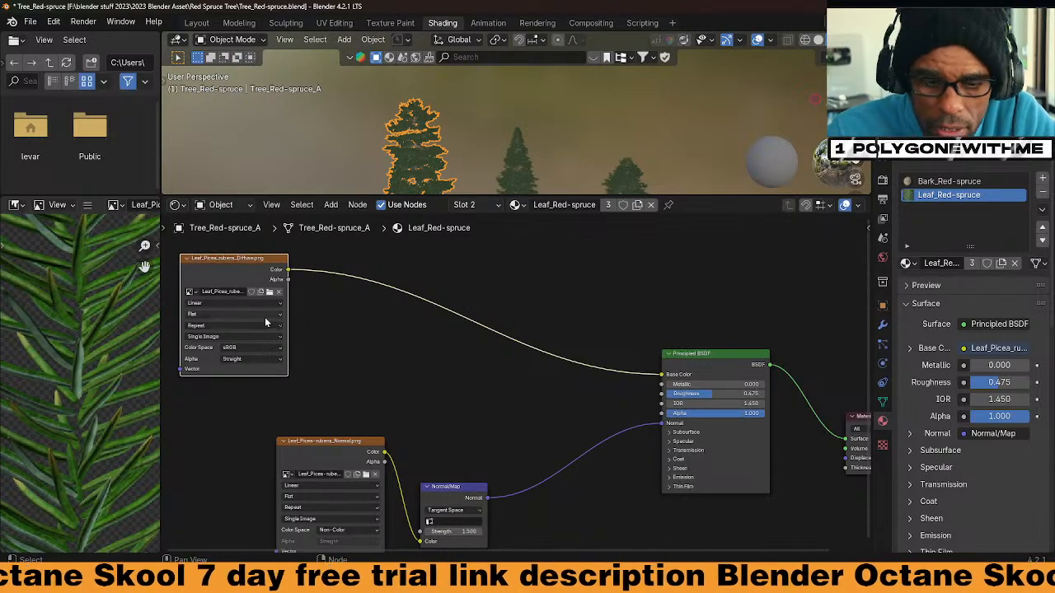
alt+shift+right_drag(242, 277, 684, 448)
click(676, 447)
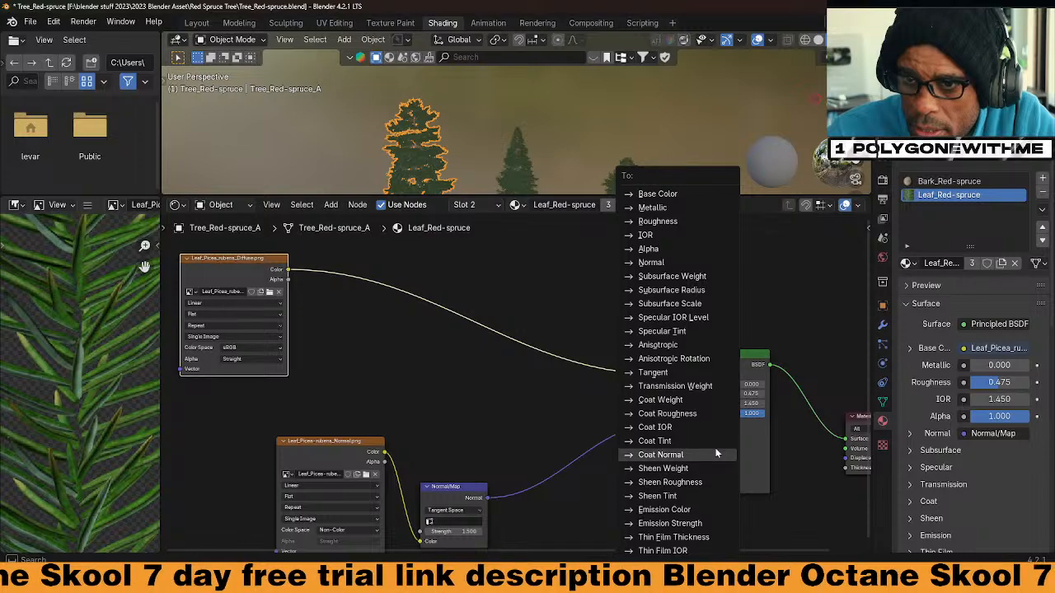
click(702, 385)
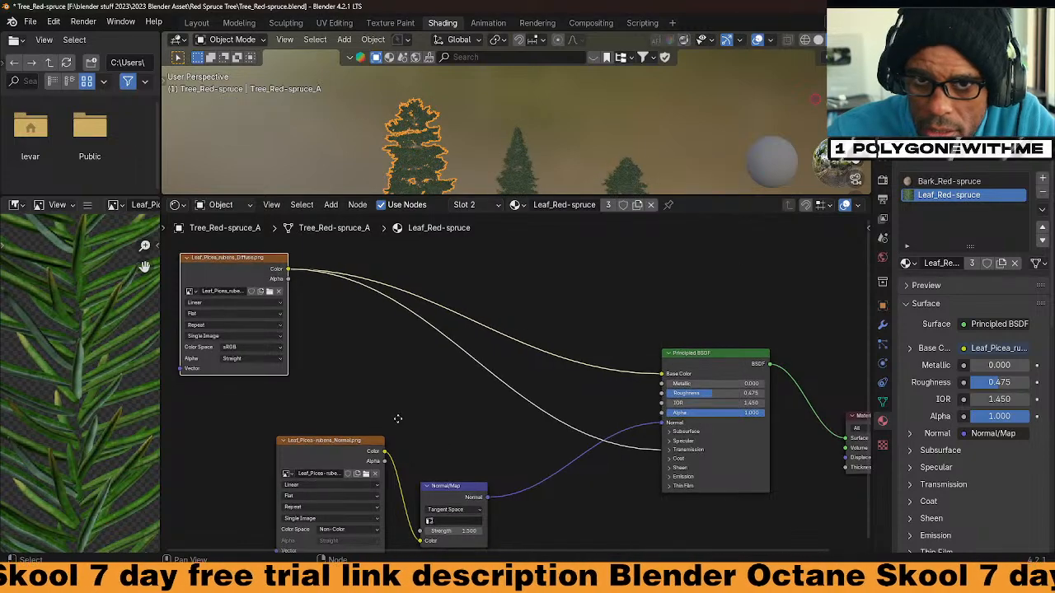
middle_drag(340, 446, 340, 421)
drag(341, 421, 261, 403)
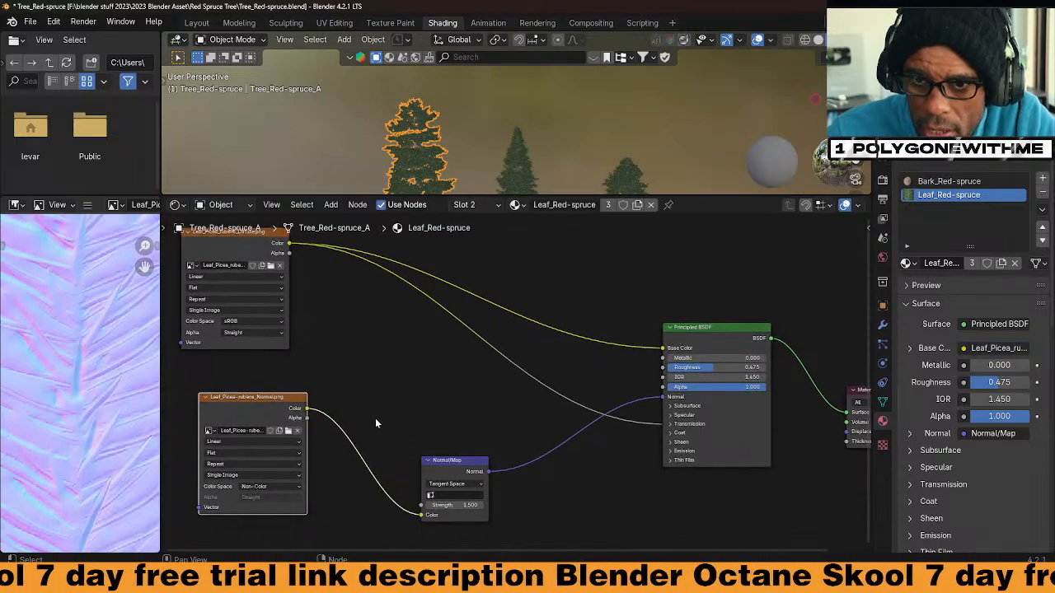
scroll(722, 456, down, 3)
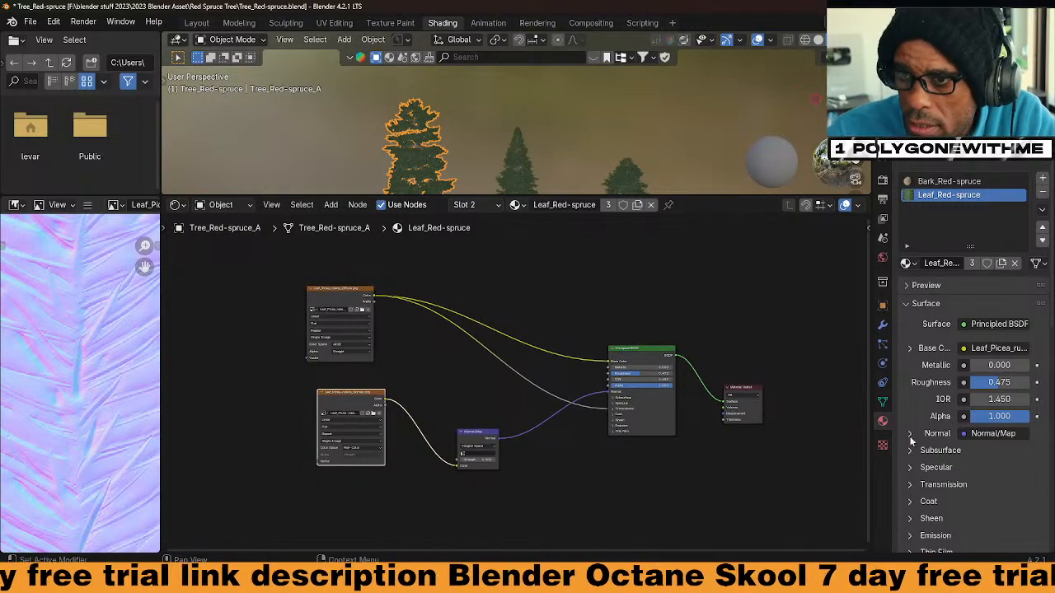
Set the scene's render engine to Octane
scroll(915, 459, down, 6)
scroll(915, 460, down, 6)
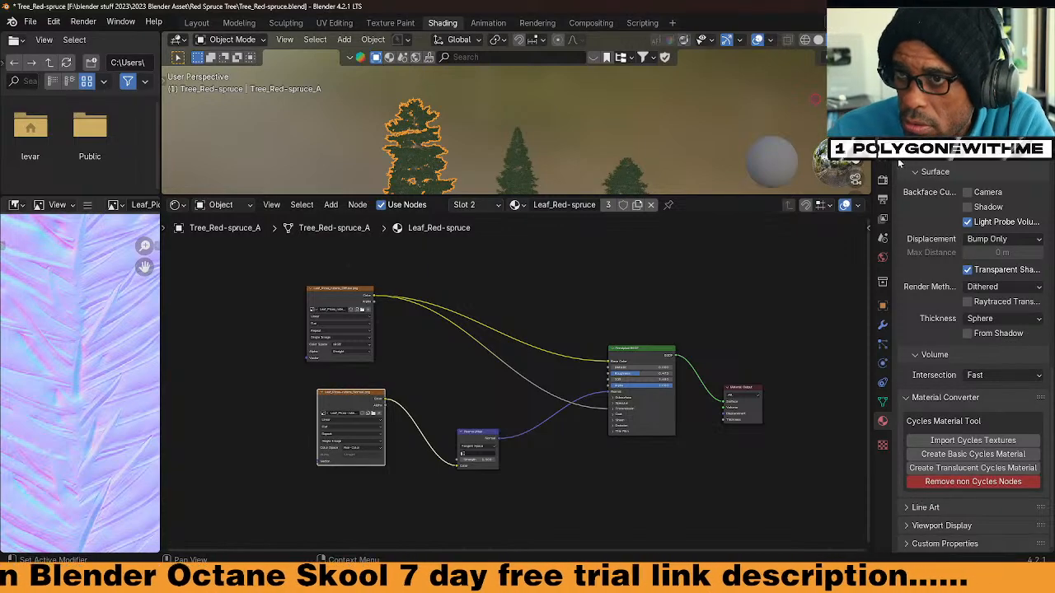
click(883, 182)
click(1001, 170)
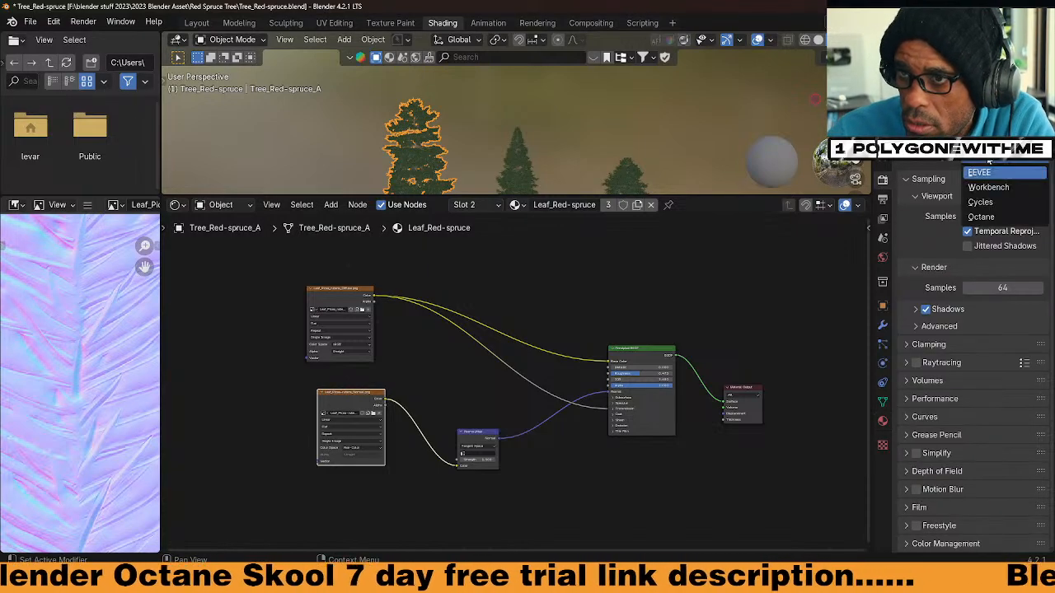
click(987, 217)
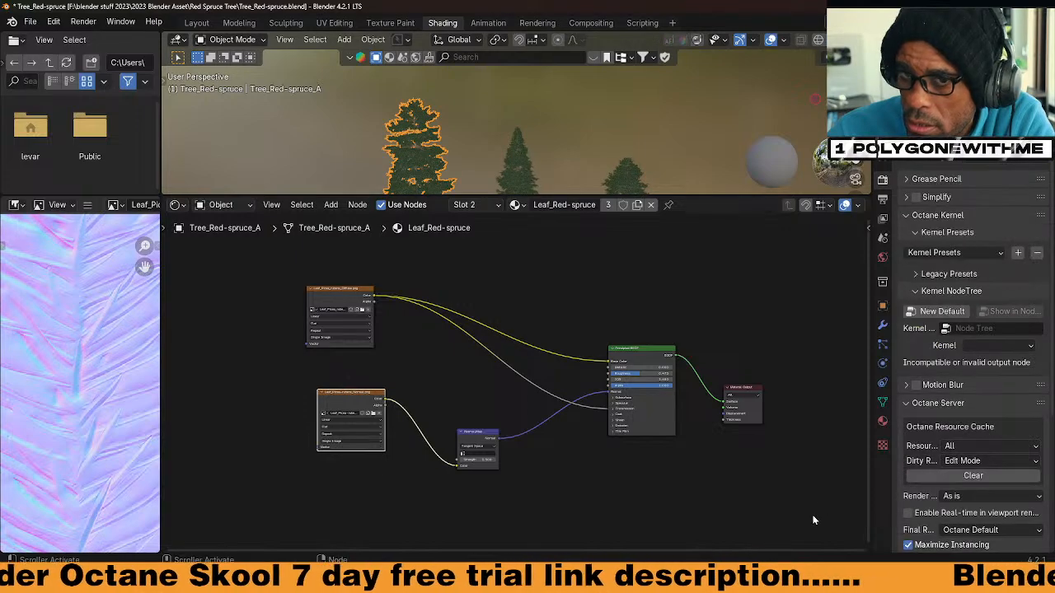
Convert the active Leaf_Red-spruce material to Octane with the Material Converter and look over the generated nodes
scroll(928, 484, down, 7)
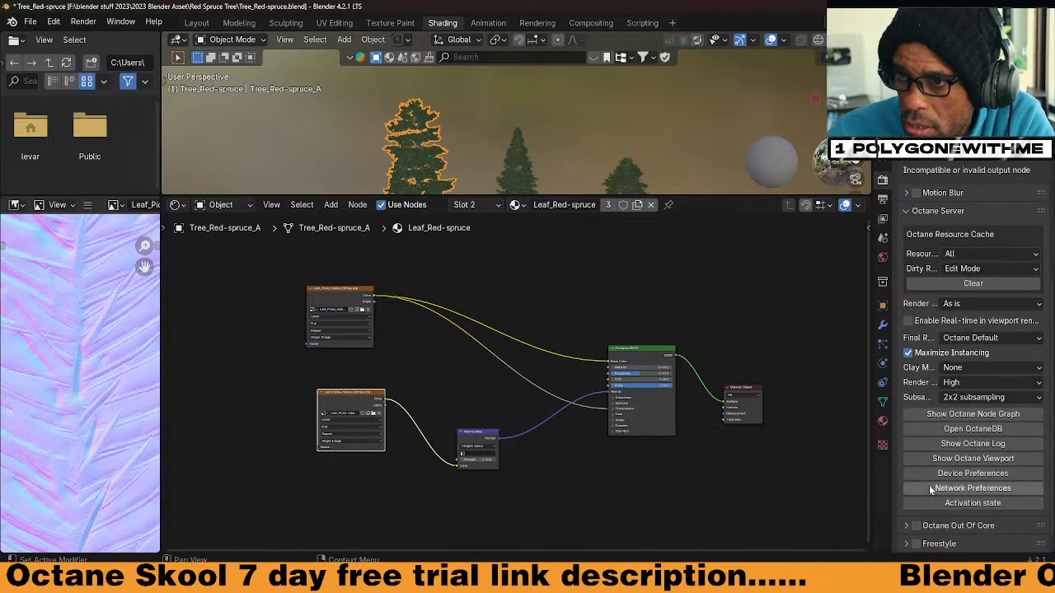
click(882, 420)
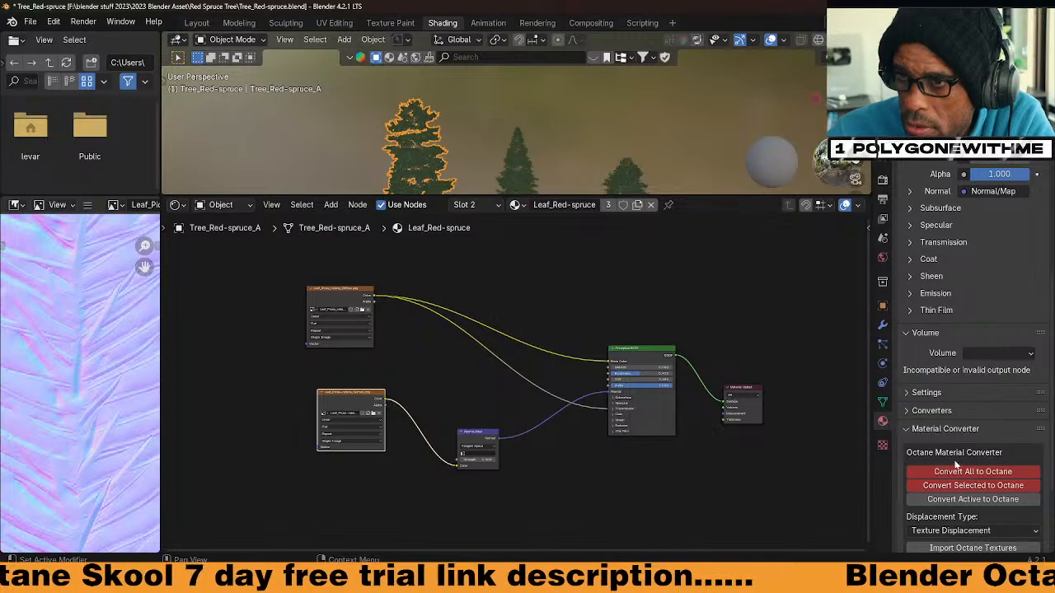
scroll(951, 518, down, 3)
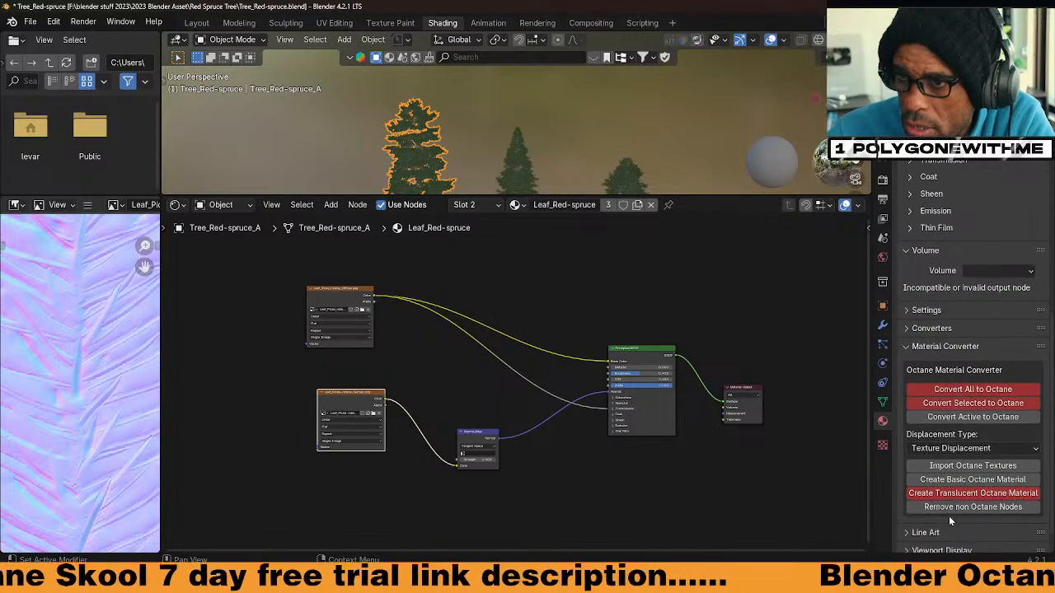
click(958, 416)
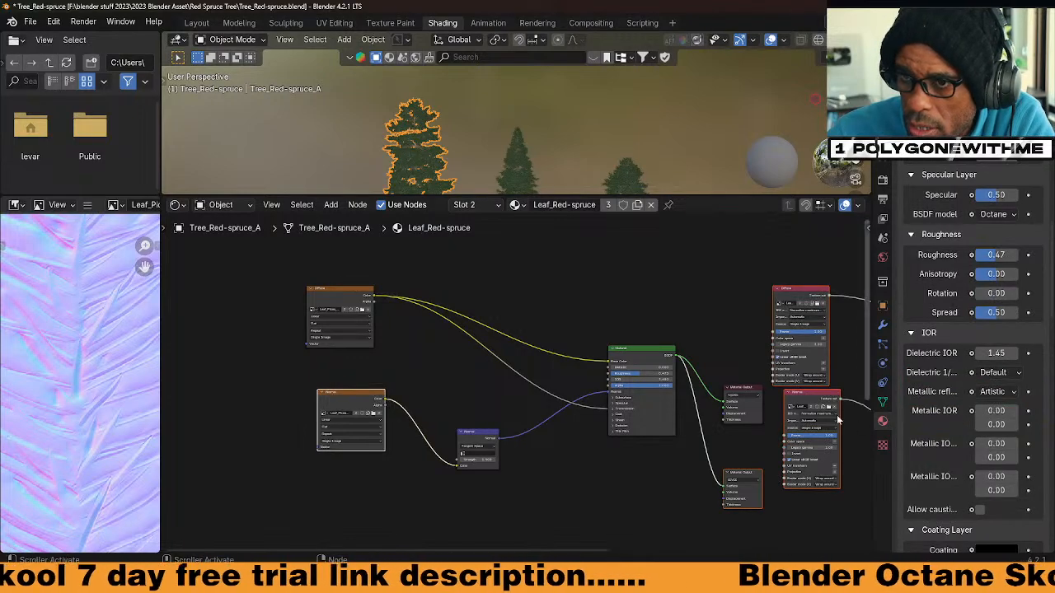
scroll(532, 421, down, 4)
middle_drag(666, 434, 642, 419)
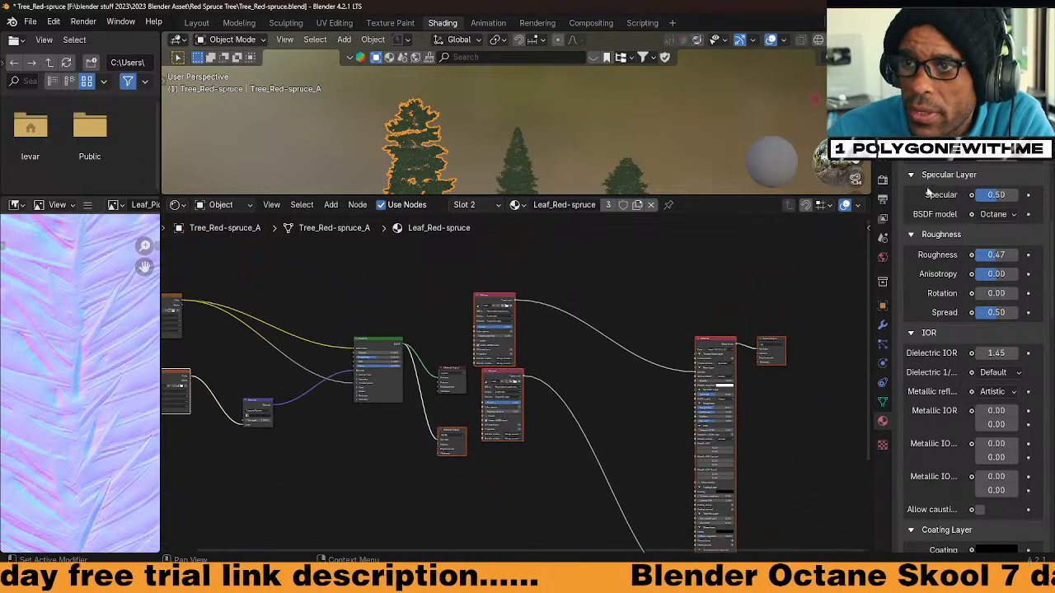
scroll(964, 247, up, 8)
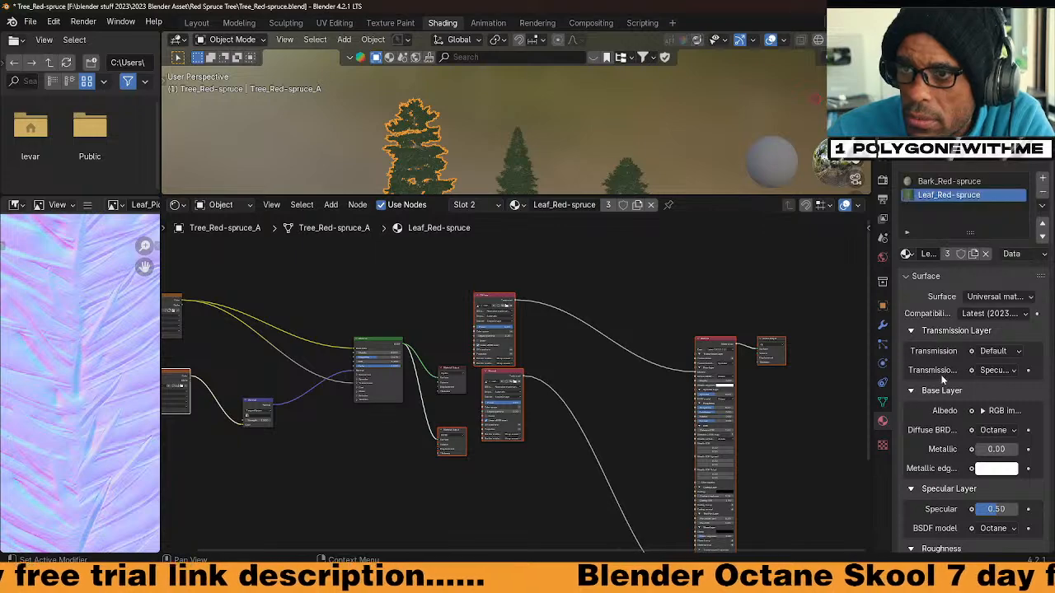
Make Bark_Red-spruce the active material, convert it to Octane and bring its new Octane nodes into view
click(956, 180)
scroll(559, 468, up, 6)
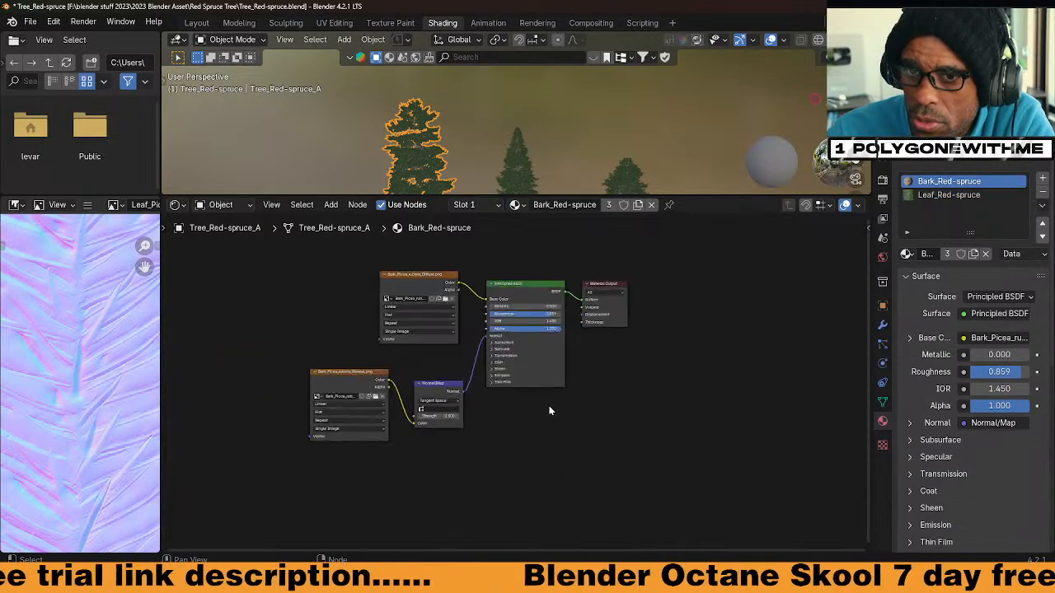
middle_drag(589, 425, 591, 480)
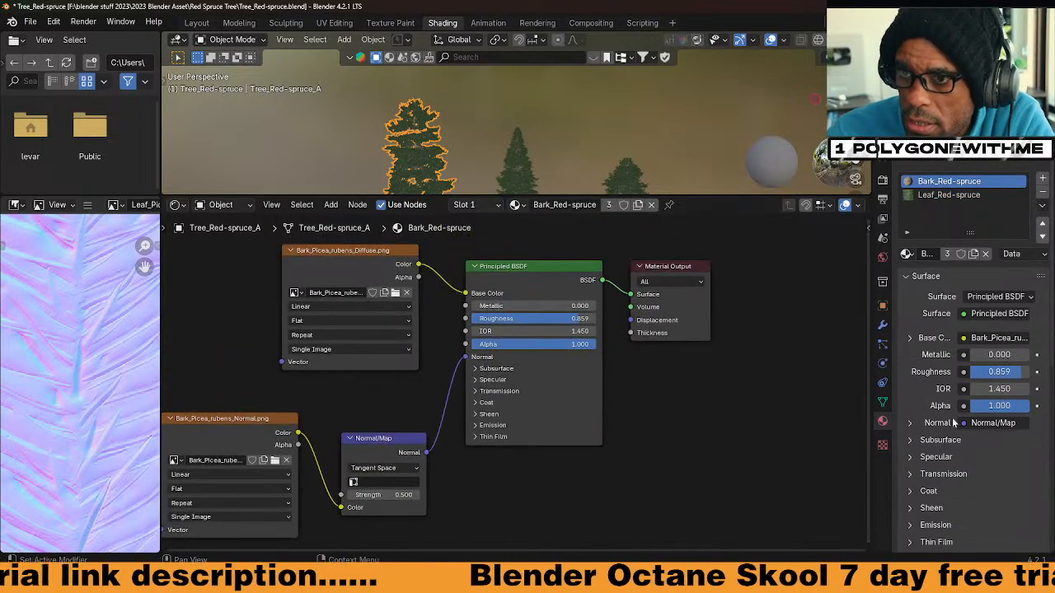
scroll(950, 427, down, 10)
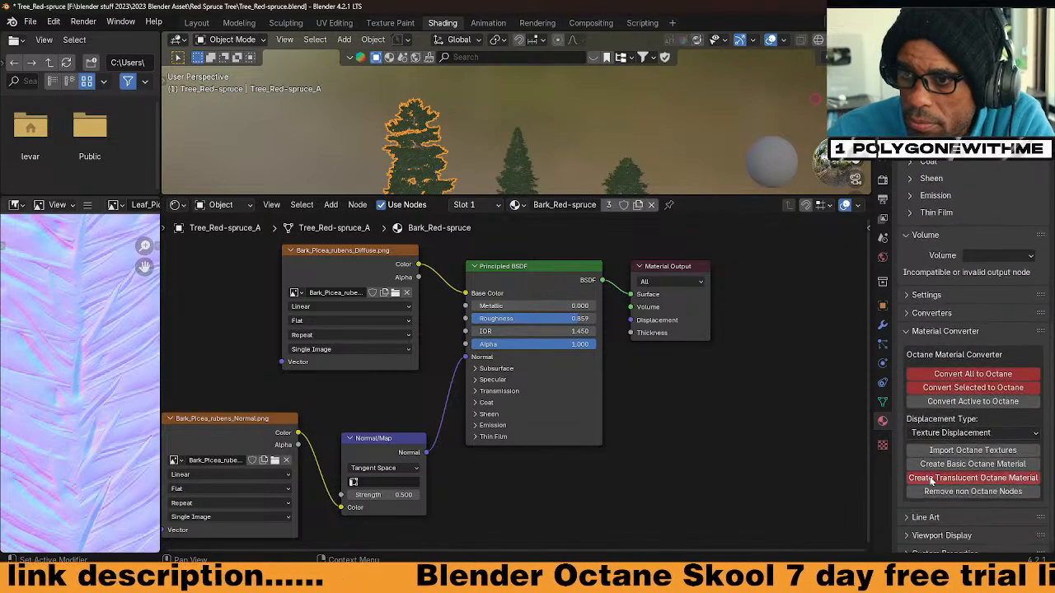
click(956, 399)
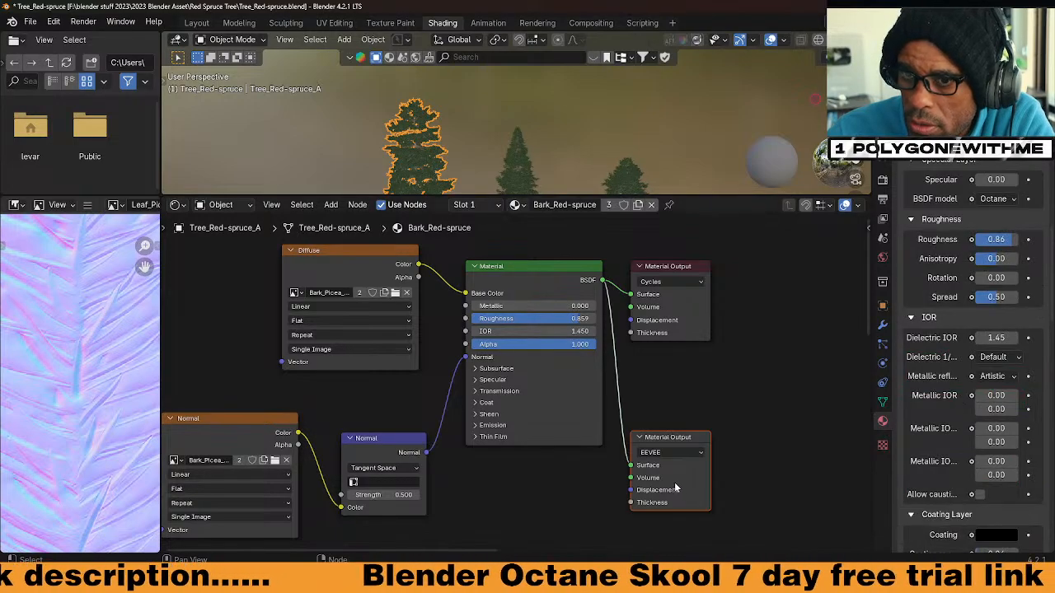
middle_drag(699, 437, 308, 447)
scroll(446, 363, down, 6)
middle_drag(592, 430, 409, 366)
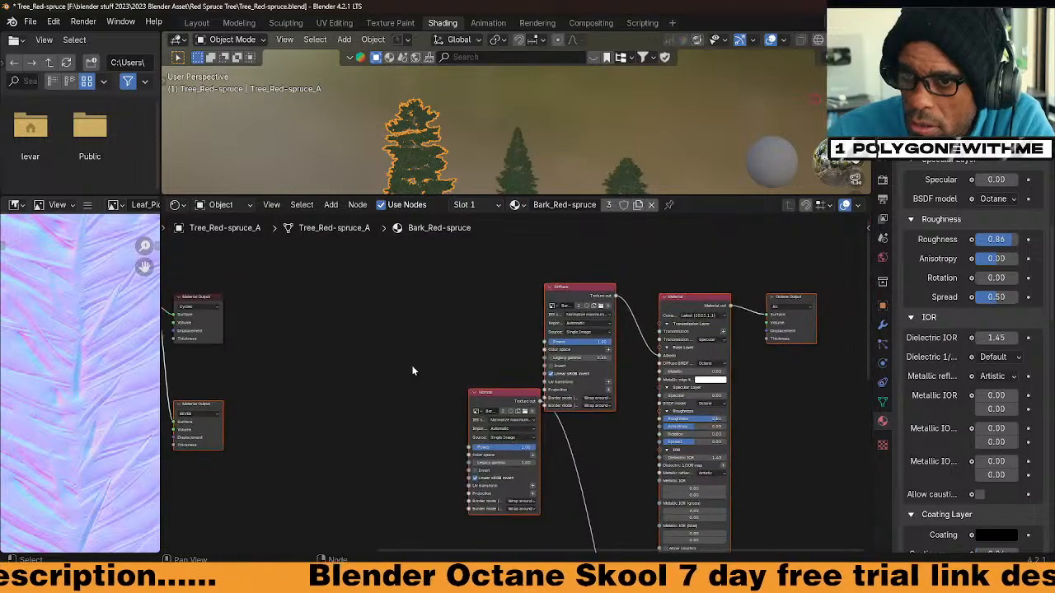
Move the bark's Octane normal texture clear of the diffuse texture and set the material's BSDF model to GGX
drag(498, 400, 568, 456)
middle_drag(568, 455, 382, 395)
click(524, 302)
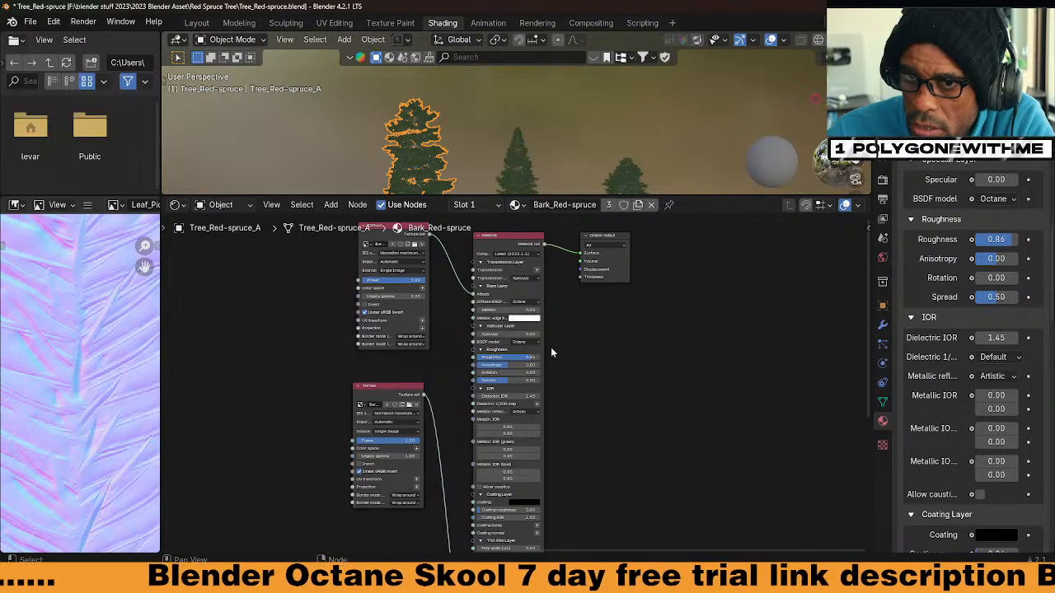
click(535, 342)
click(540, 373)
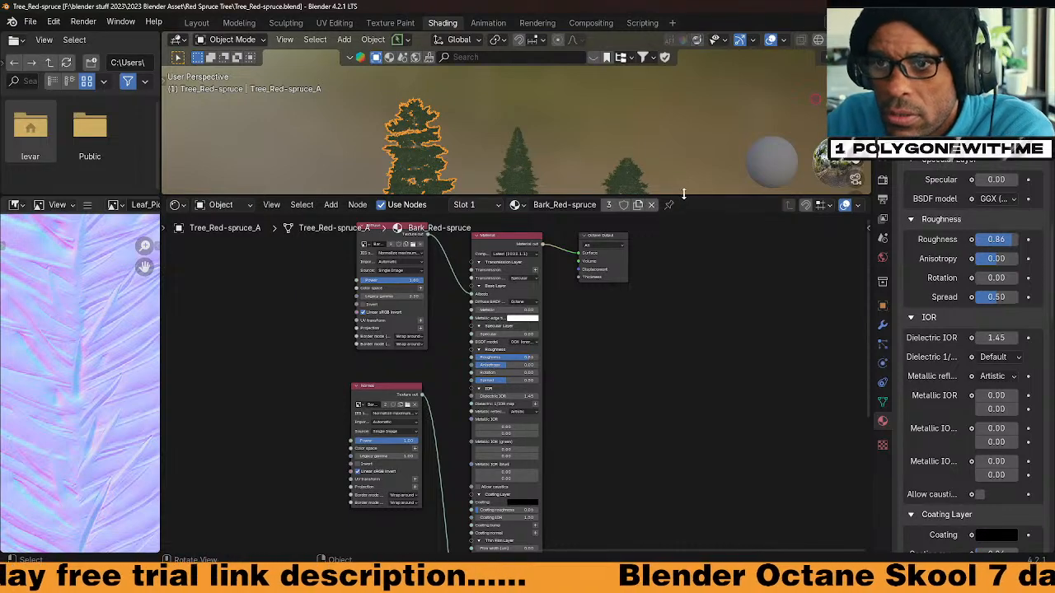
Enlarge the 3D viewport, list the file's objects in the outliner and mark Tree_Red-spruce_A as an asset
drag(685, 197, 686, 333)
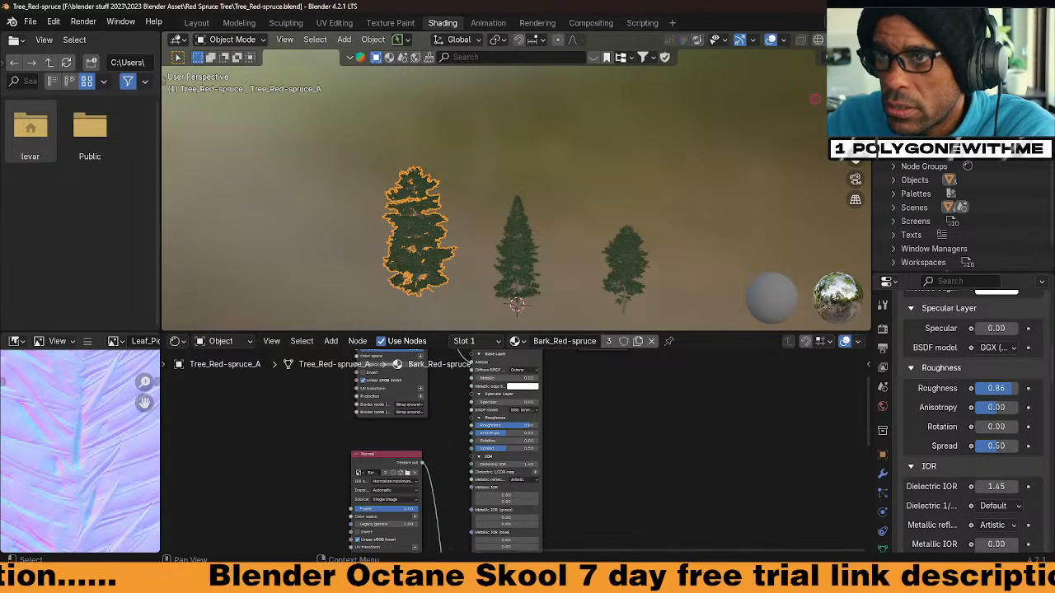
click(893, 180)
right_click(956, 194)
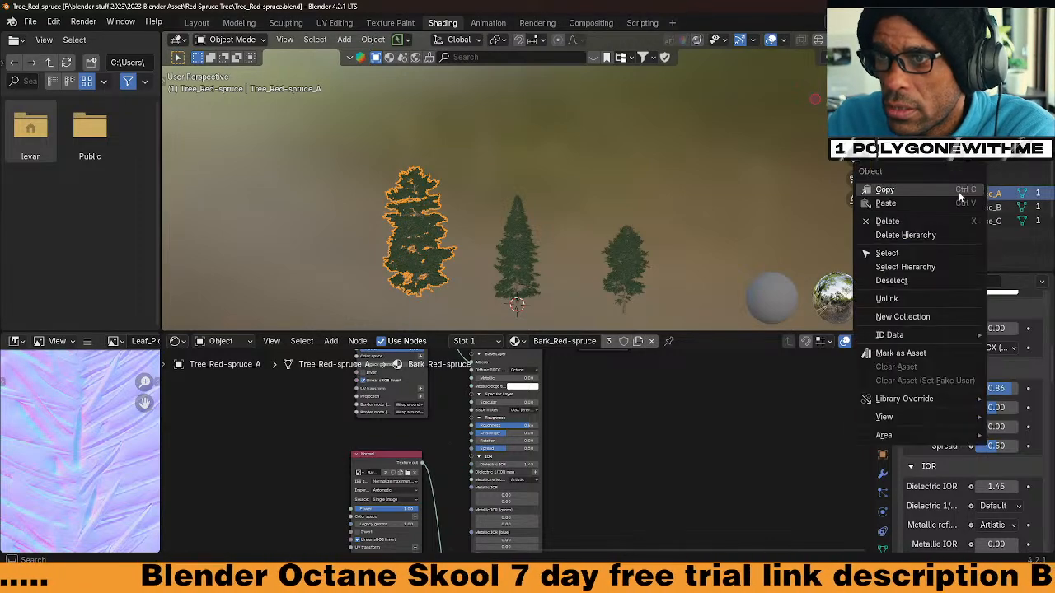
click(901, 353)
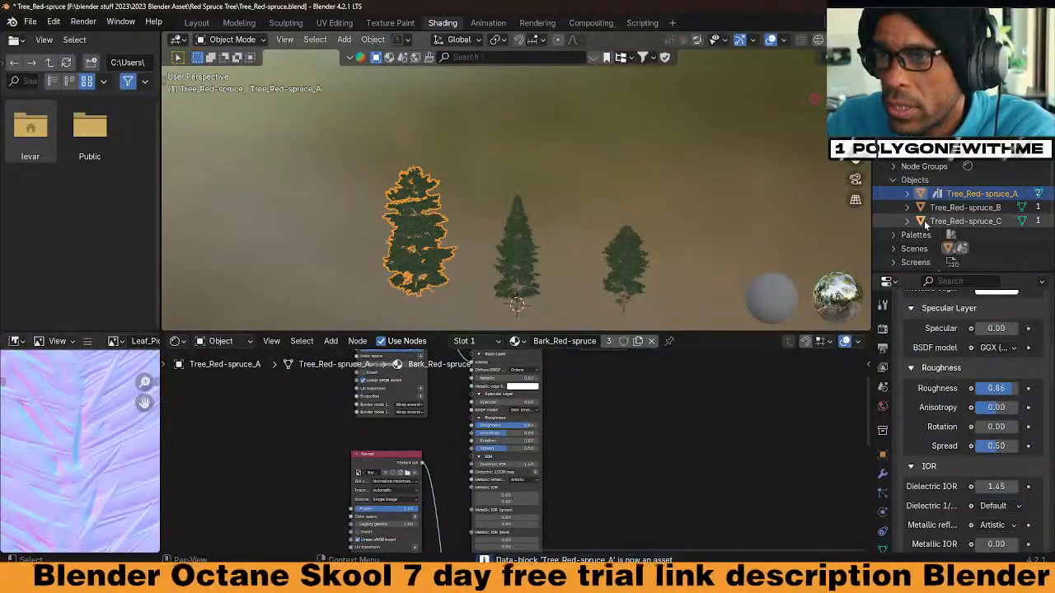
Mark Tree_Red-spruce_B and Tree_Red-spruce_C as assets
click(517, 234)
right_click(960, 207)
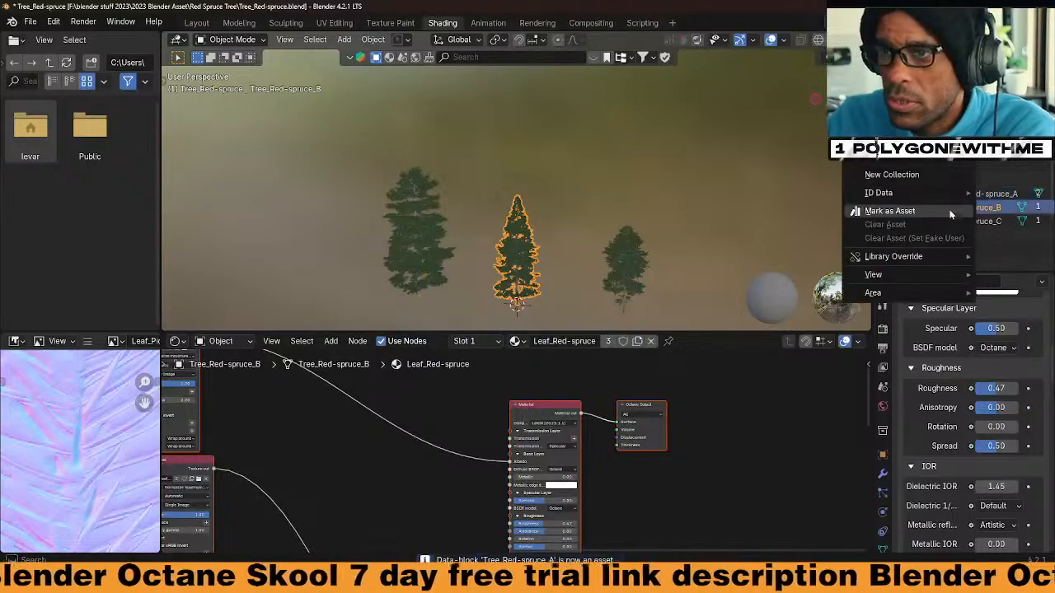
click(956, 211)
click(981, 222)
right_click(979, 220)
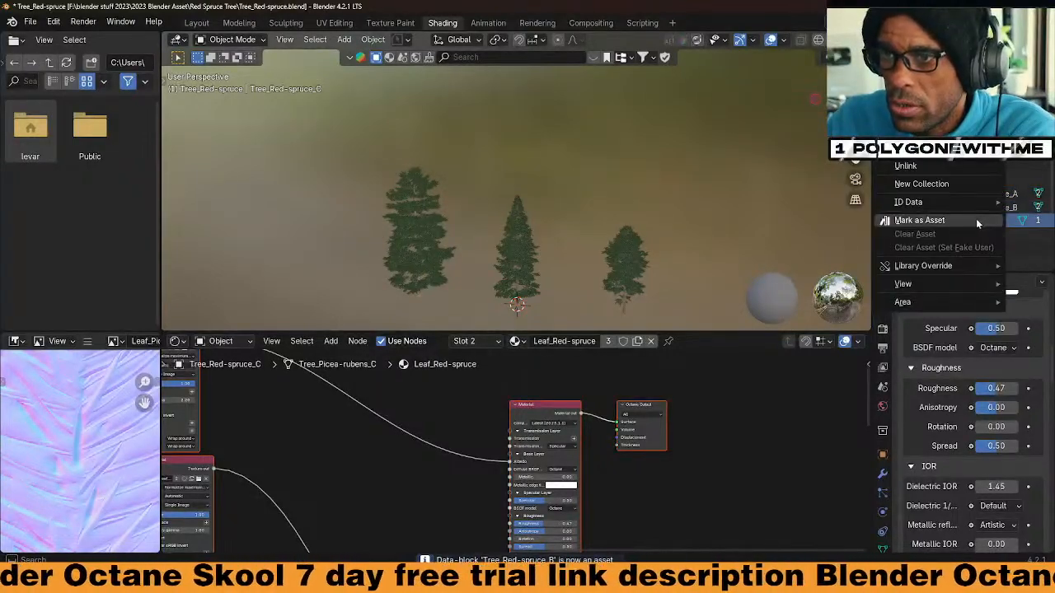
click(969, 217)
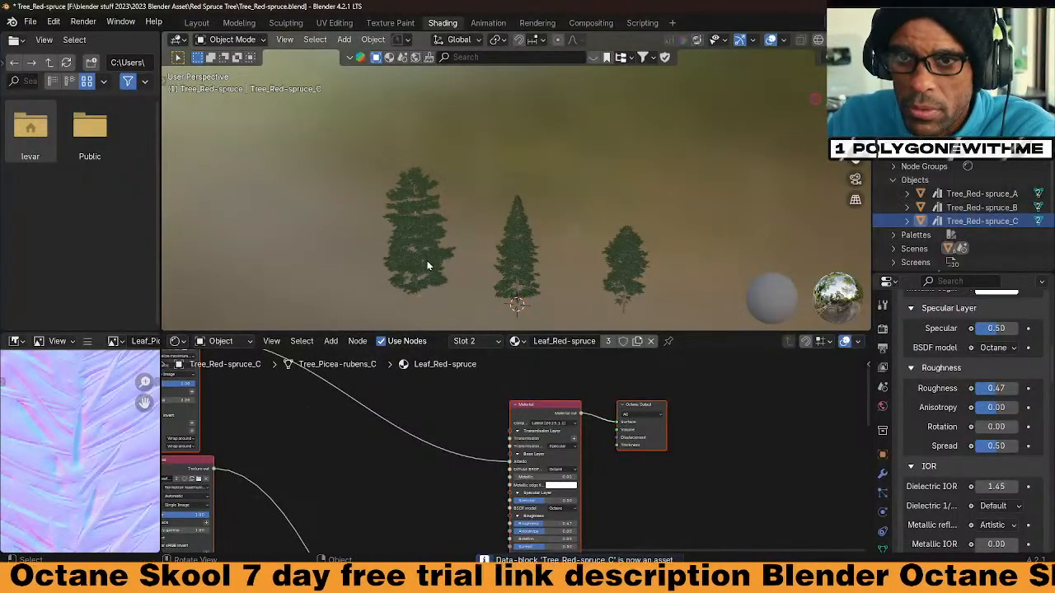
Check the materials of all three spruce trees by selecting them in turn, then save the file
click(407, 255)
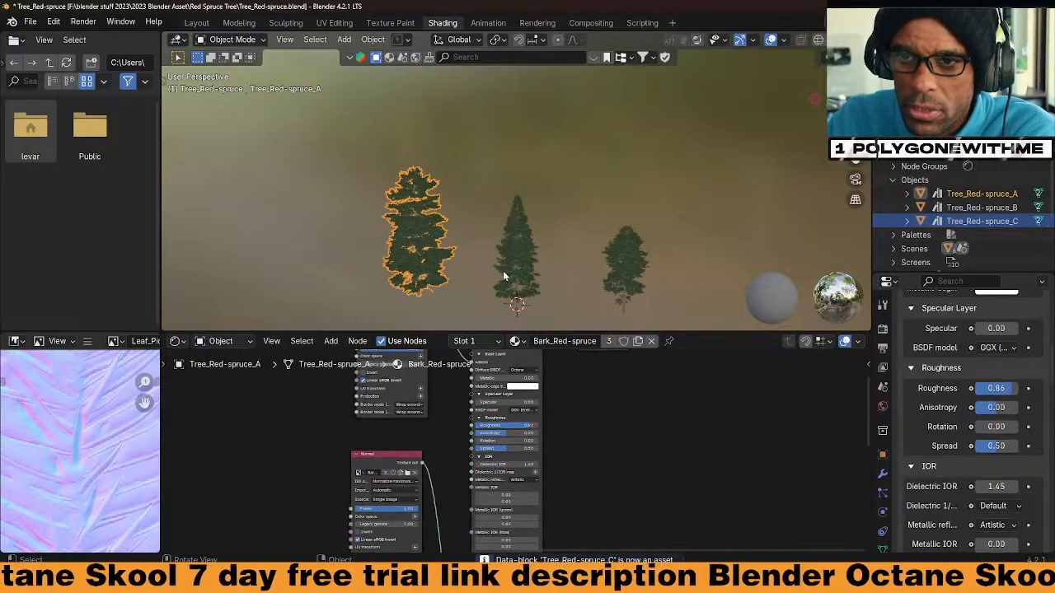
click(623, 286)
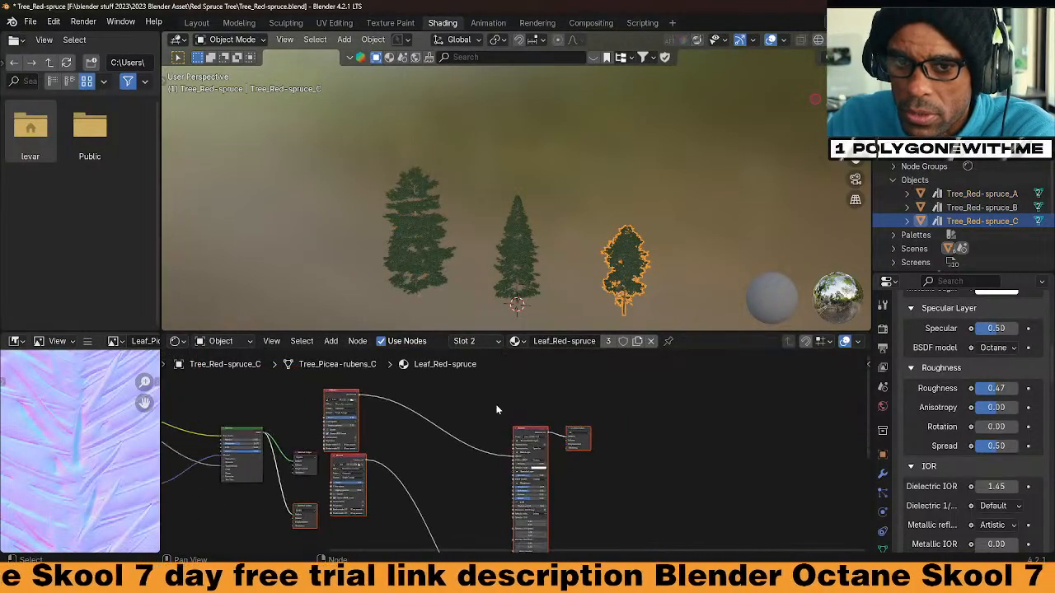
click(532, 276)
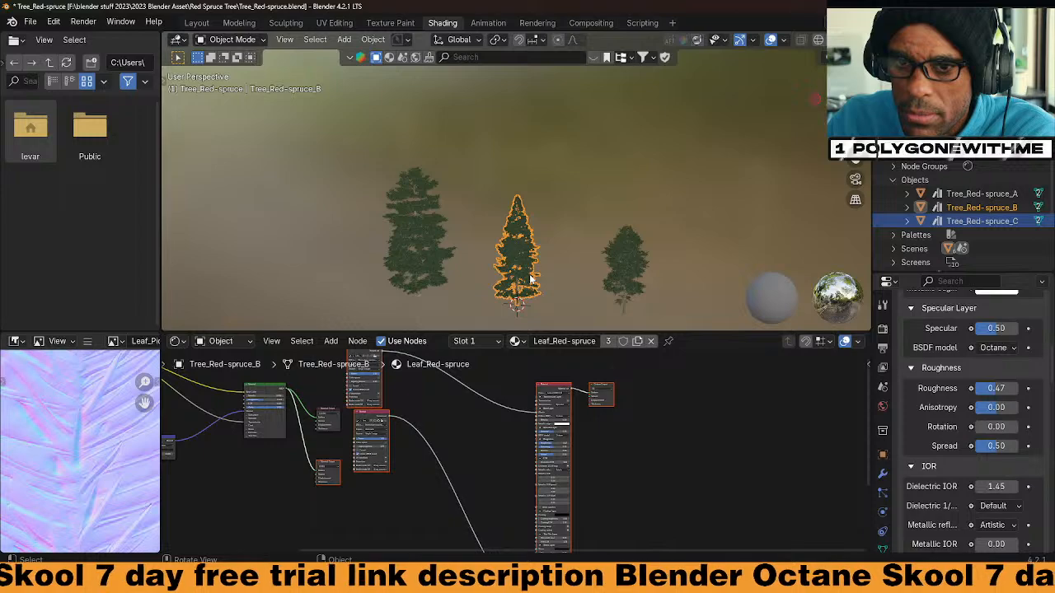
click(432, 247)
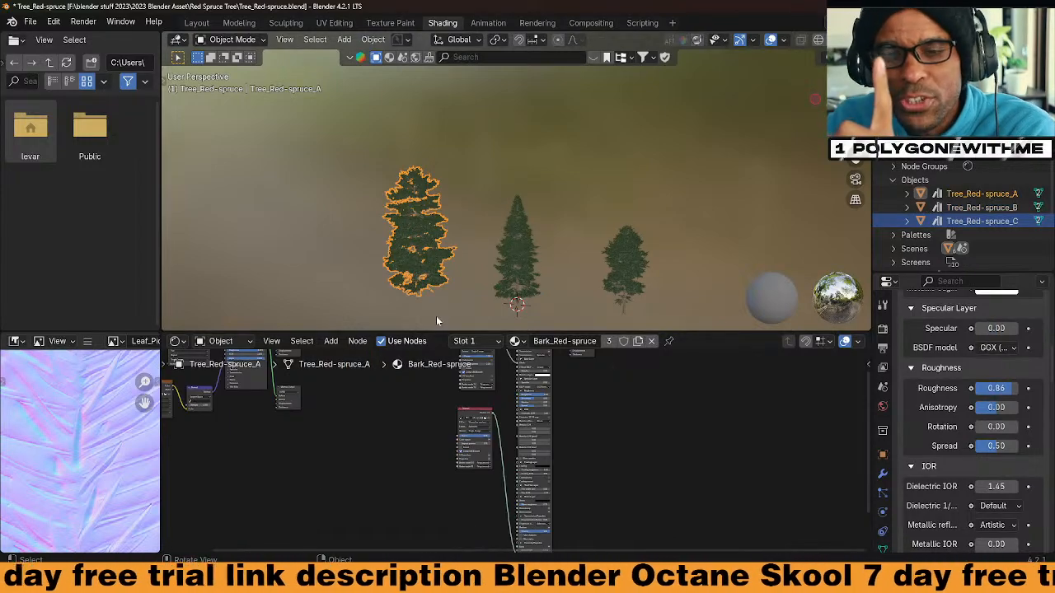
middle_drag(586, 266, 554, 256)
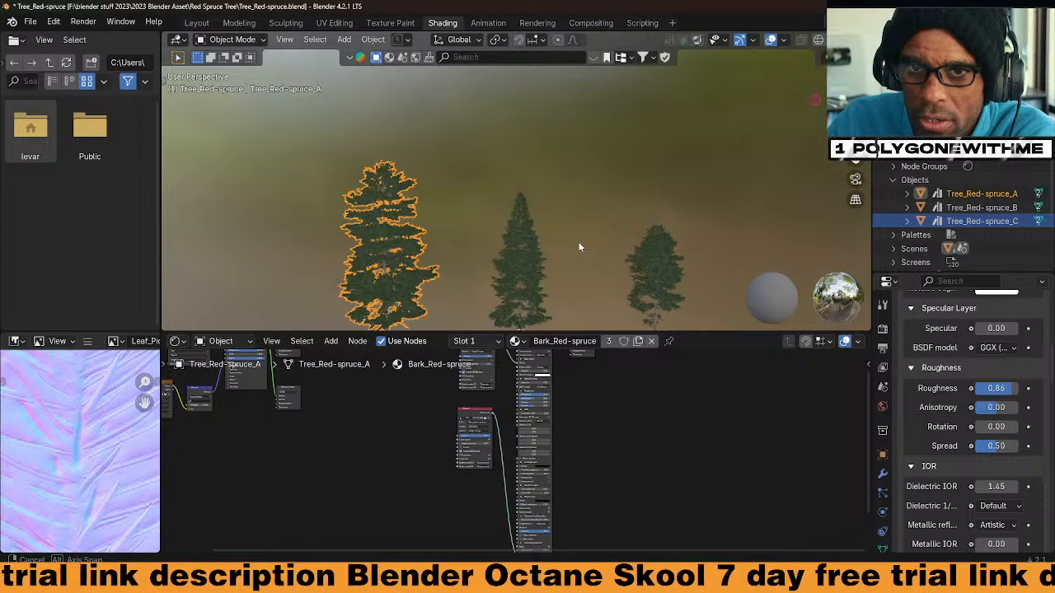
click(30, 21)
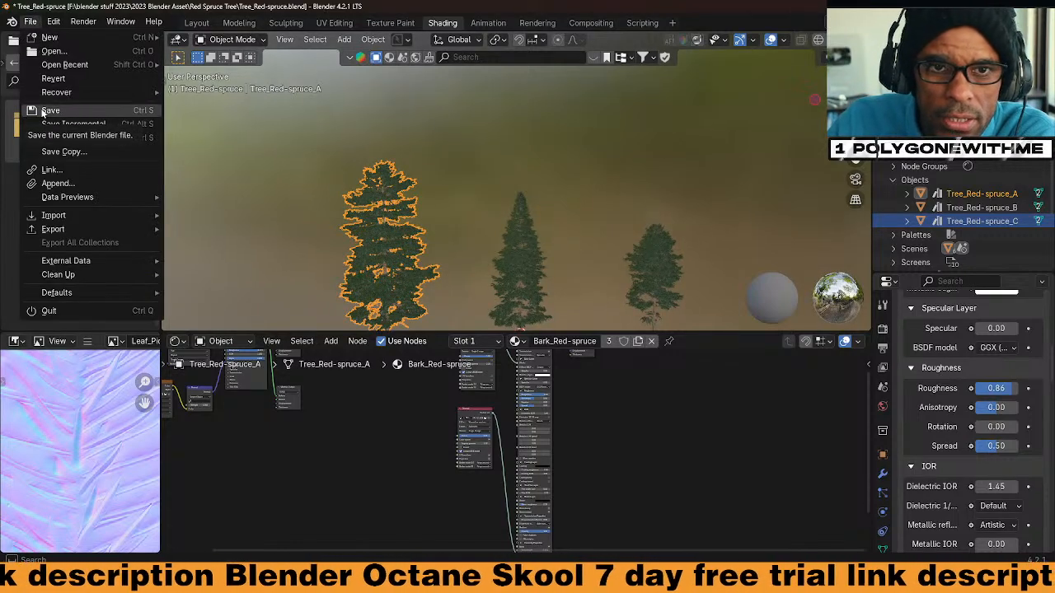
click(48, 111)
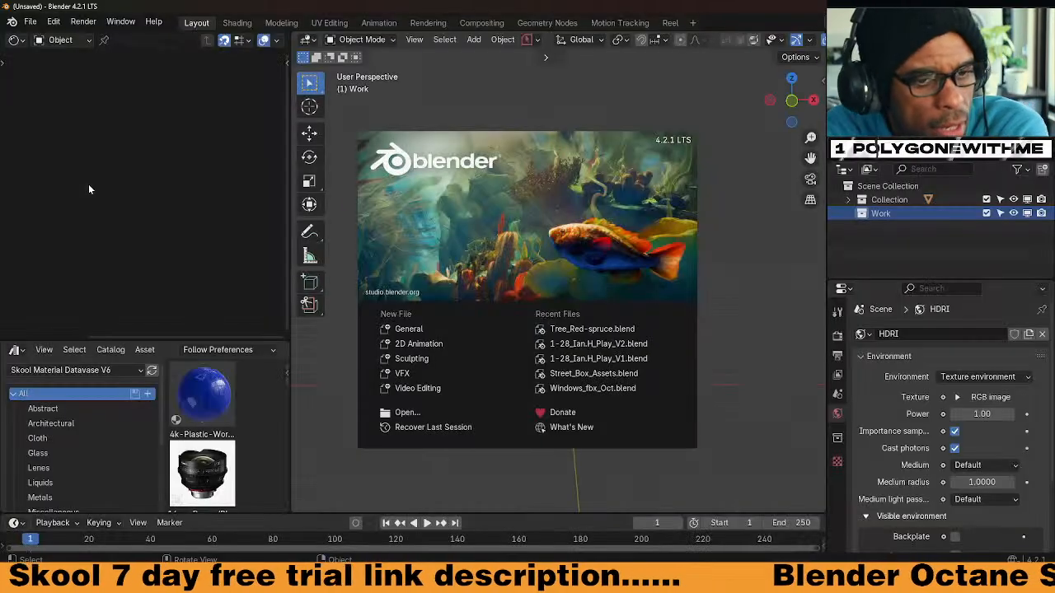
Add the Red Spruce Tree folder as an asset library in the file path preferences of the new scene
click(759, 282)
click(30, 21)
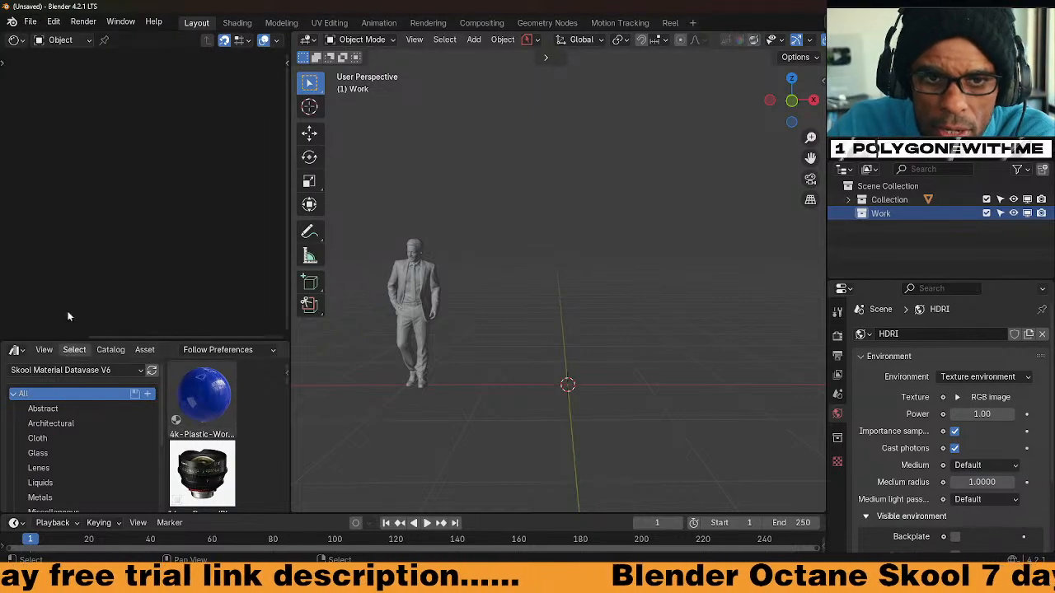
click(53, 22)
click(108, 198)
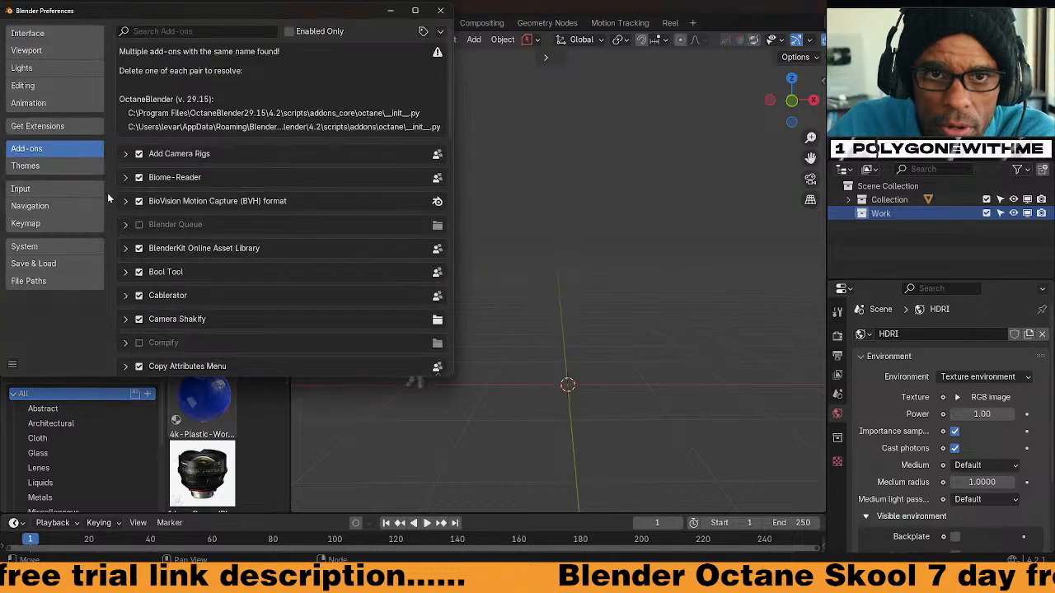
click(39, 281)
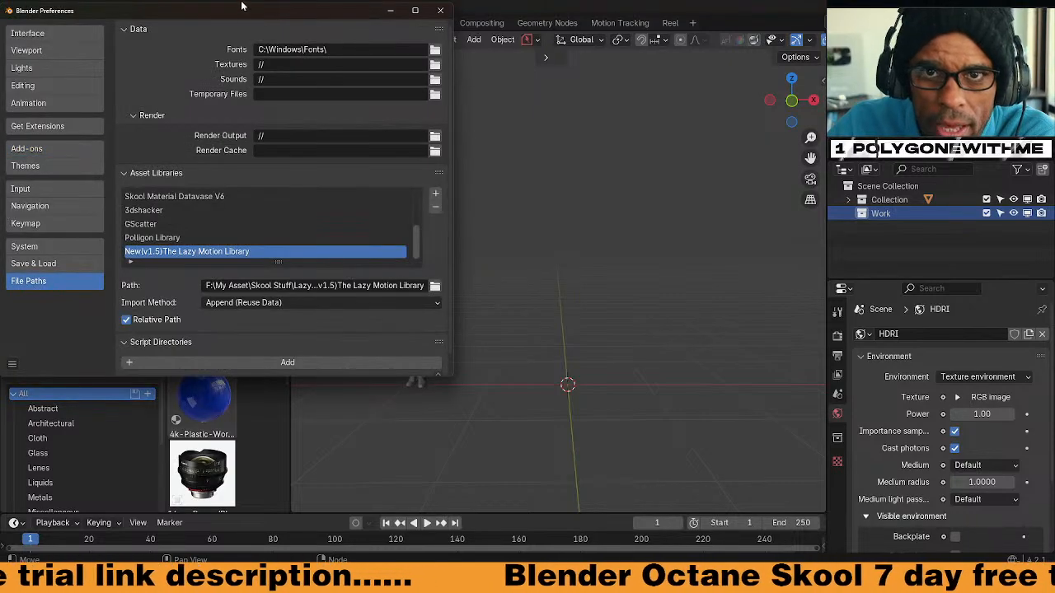
drag(238, 8, 239, 51)
click(440, 49)
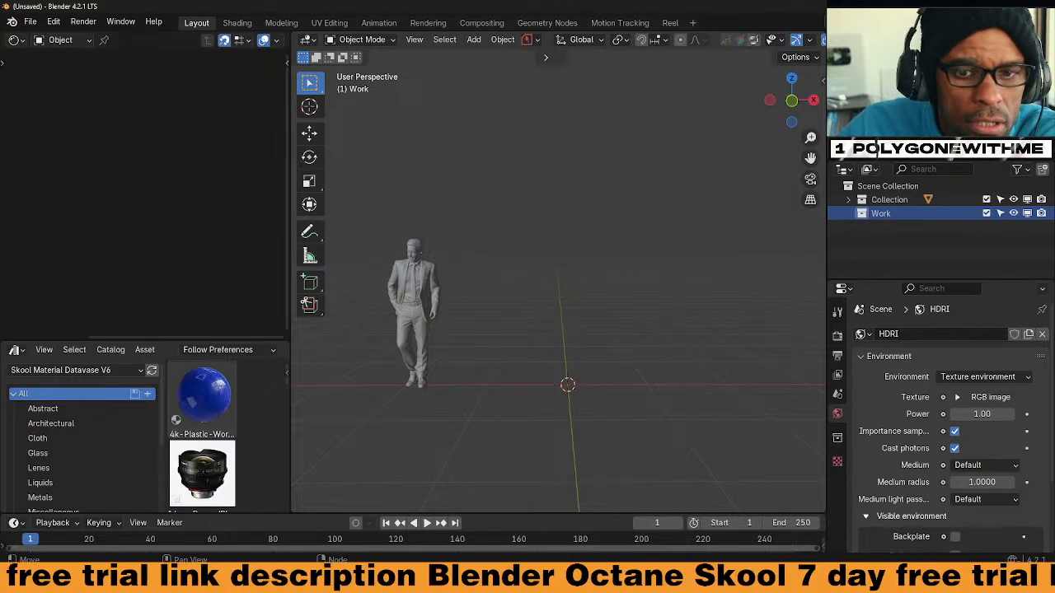
Browse the Red Spruce Tree asset library and place Tree_Red-spruce_C in the scene beside the human figure
click(74, 370)
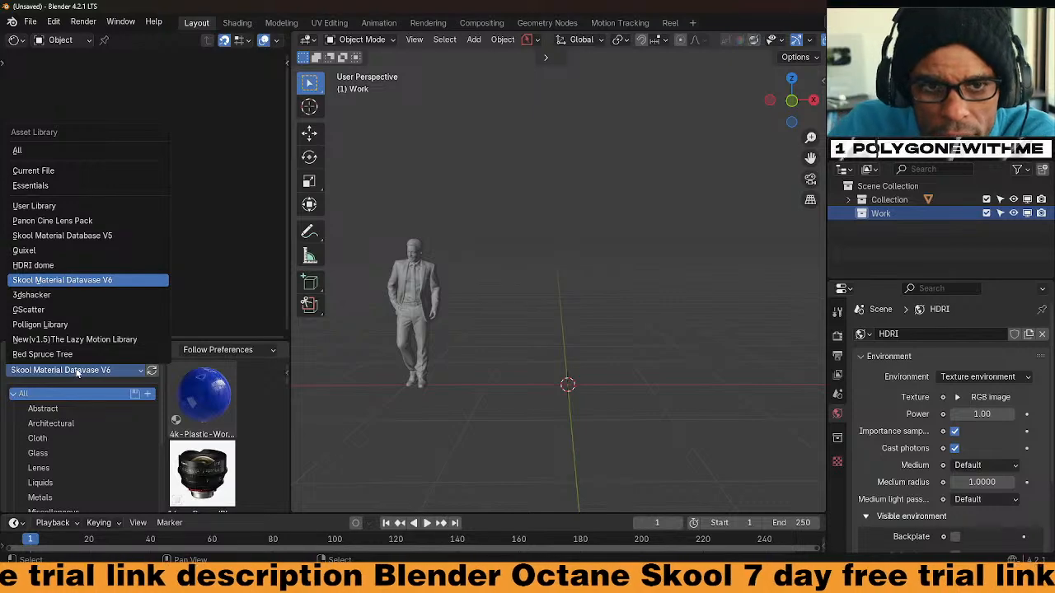
click(76, 354)
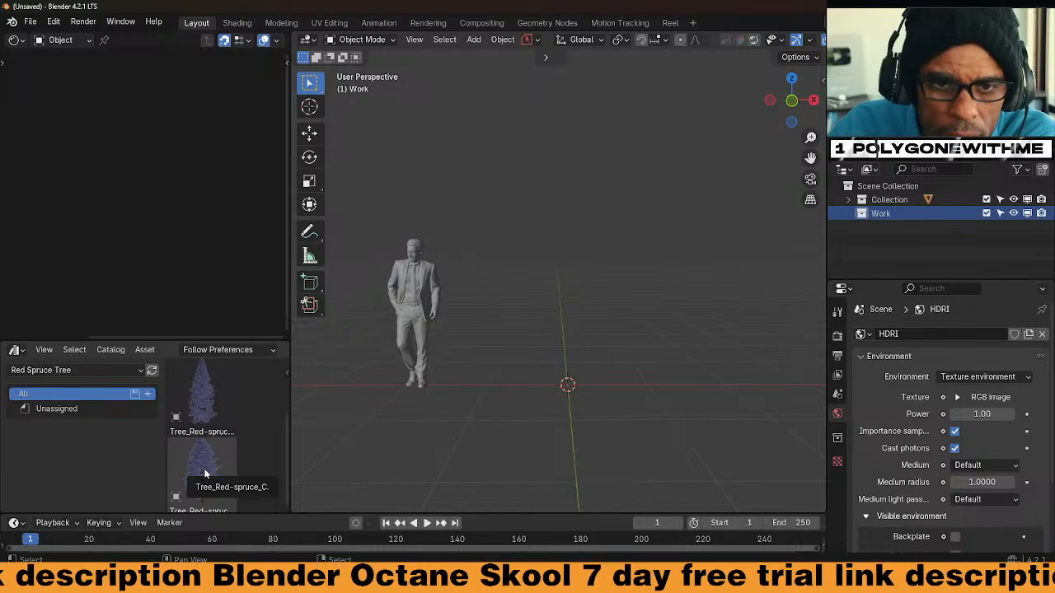
drag(205, 474, 637, 380)
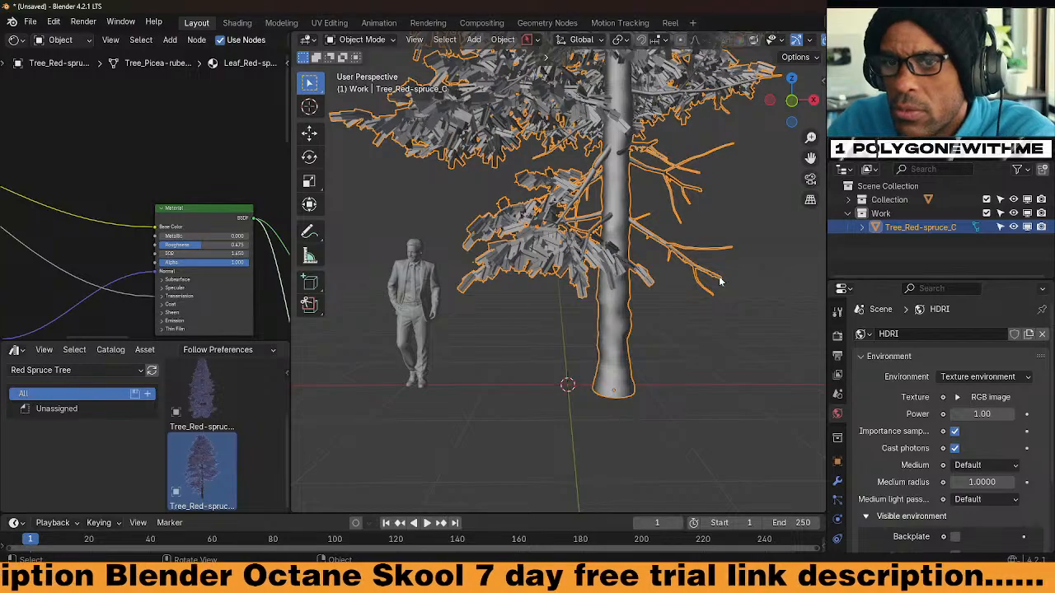
Examine the placed tree's size, branches and needles from several distances and angles in the rendered preview
scroll(719, 280, down, 8)
scroll(652, 301, up, 4)
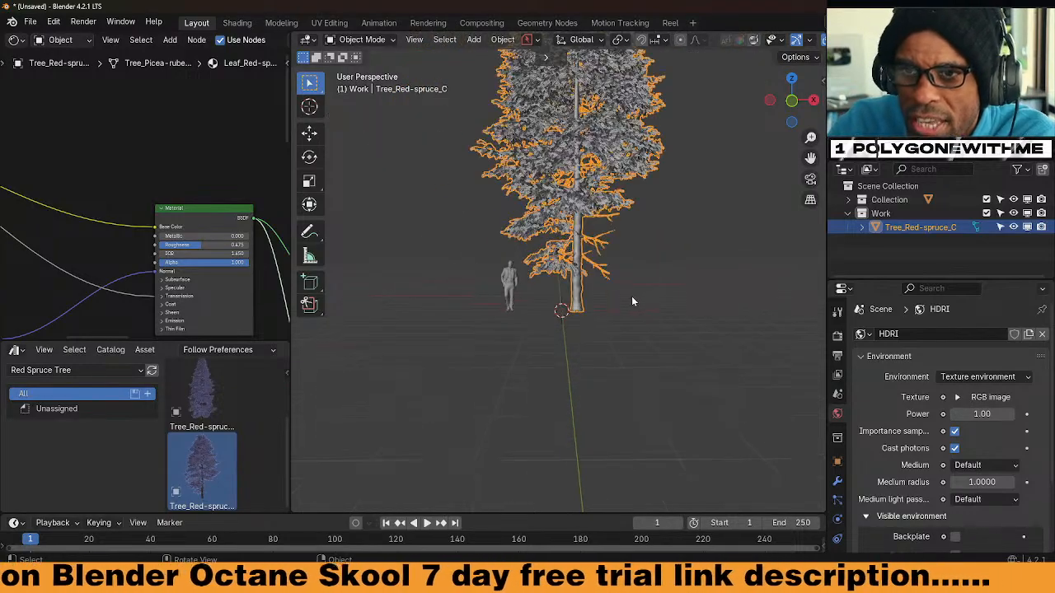
scroll(631, 300, down, 2)
scroll(788, 41, down, 3)
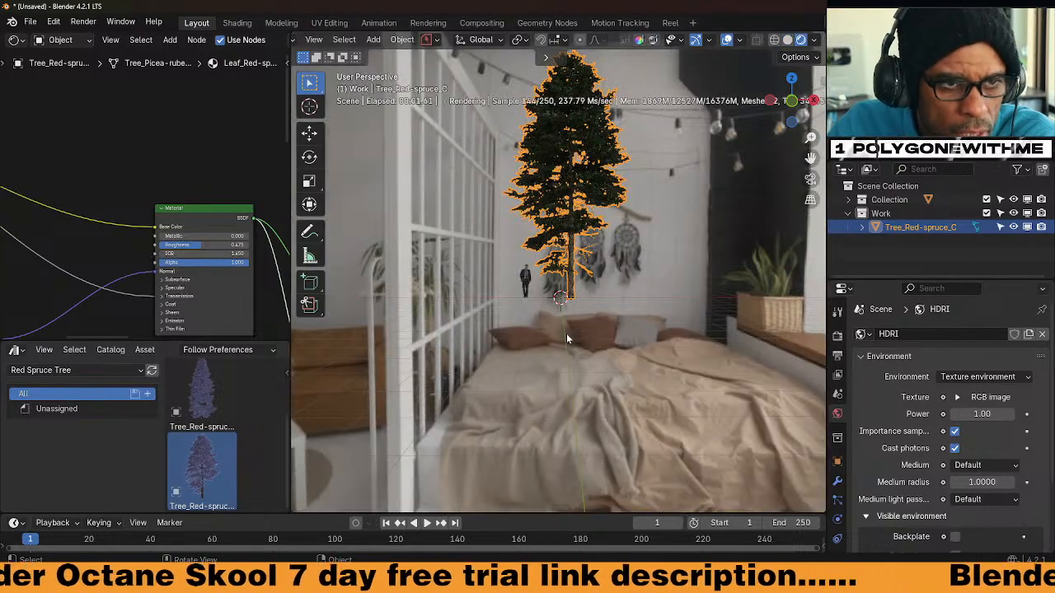
middle_drag(566, 333, 636, 238)
scroll(653, 241, up, 5)
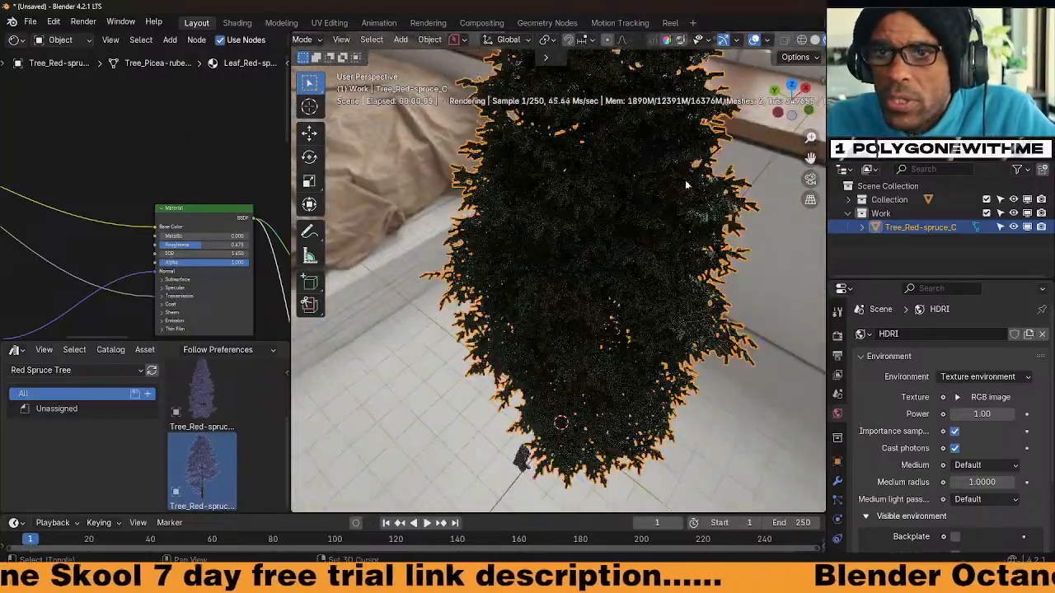
middle_drag(691, 282, 660, 257)
scroll(660, 257, up, 5)
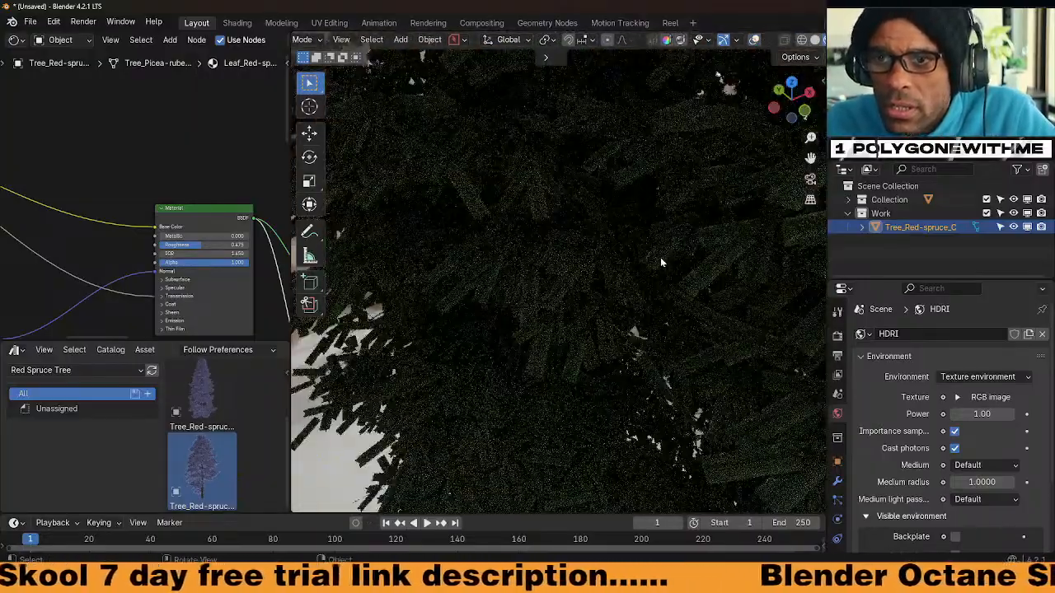
scroll(660, 272, down, 6)
scroll(649, 293, up, 5)
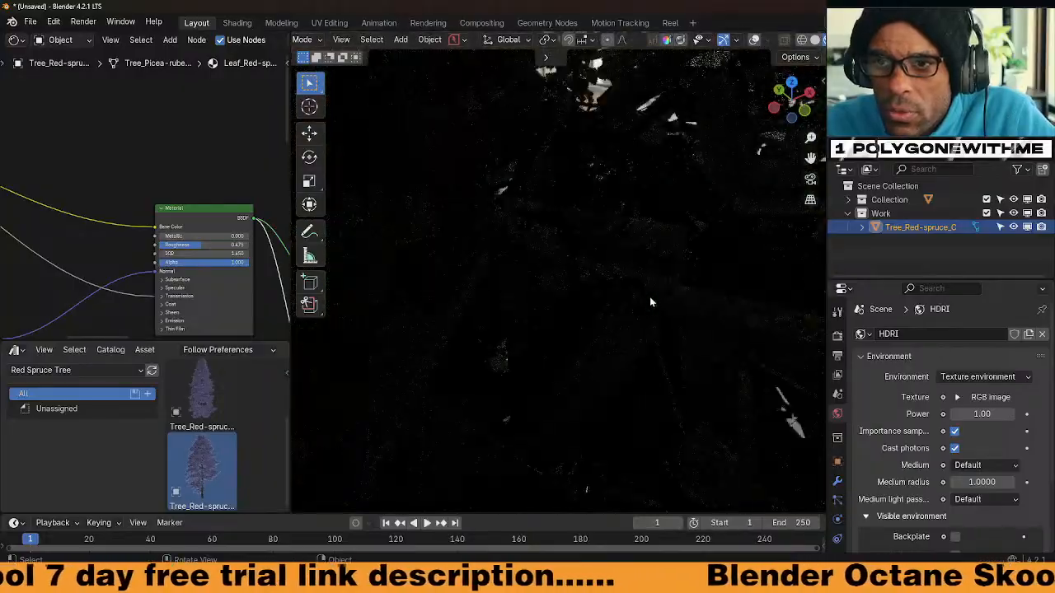
scroll(650, 305, down, 6)
mouse_move(650, 305)
middle_down()
mouse_move(616, 287)
mouse_move(643, 298)
middle_up()
scroll(616, 287, up, 3)
scroll(615, 283, up, 4)
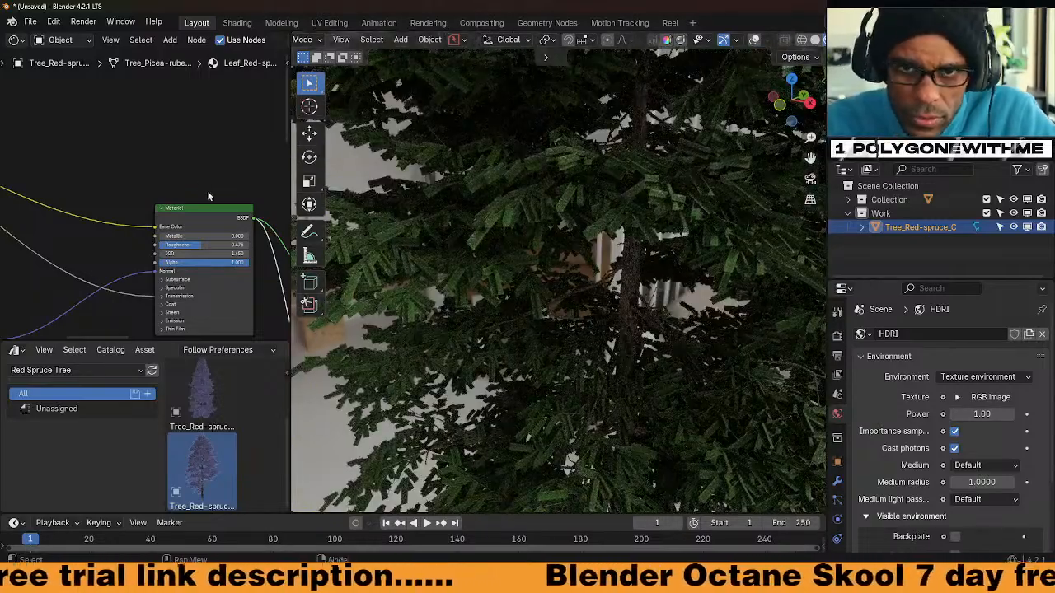
In the Shading workspace, enlarge the node editor and move Leaf_Red-spruce's original Cycles nodes well clear of its Octane nodes
click(237, 23)
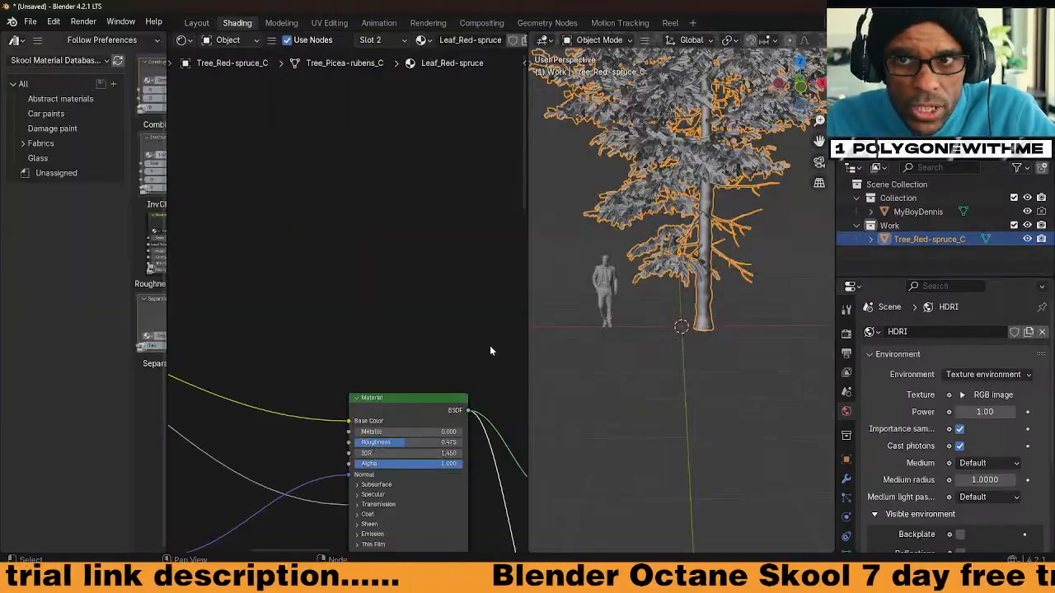
drag(165, 264, 23, 262)
scroll(264, 323, down, 7)
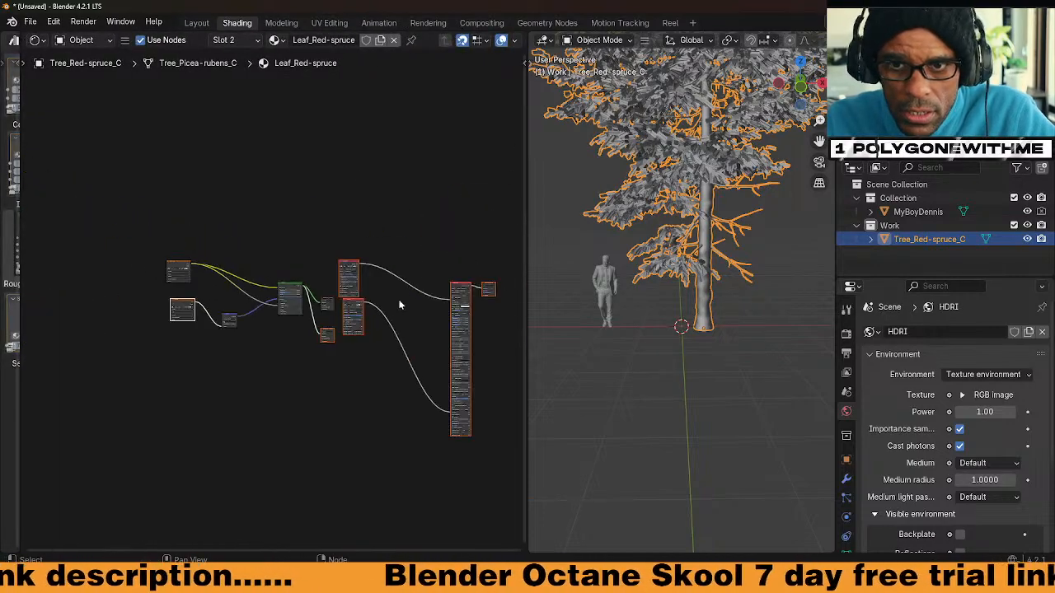
middle_drag(182, 417, 294, 404)
drag(277, 378, 137, 236)
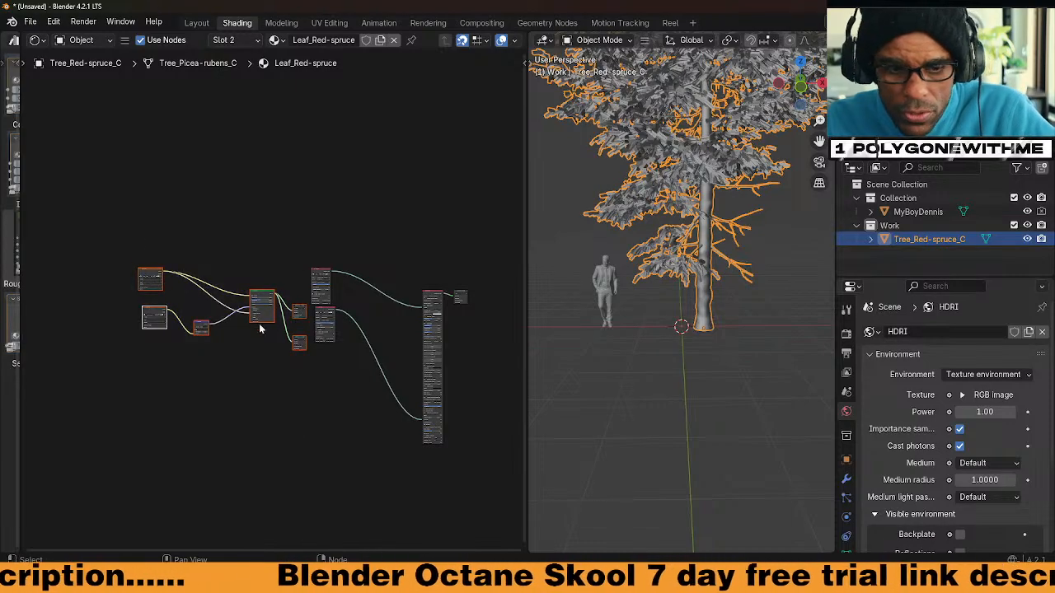
key(g)
click(115, 328)
scroll(321, 399, up, 5)
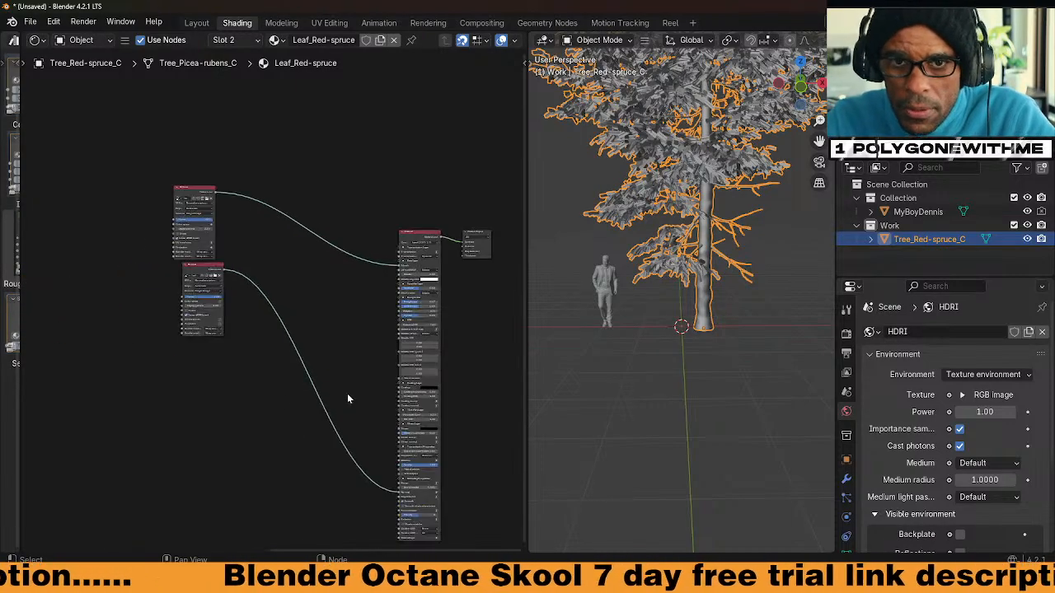
Move the leaf material's Octane normal texture well below the diffuse texture
middle_drag(153, 294, 235, 334)
scroll(235, 334, up, 1)
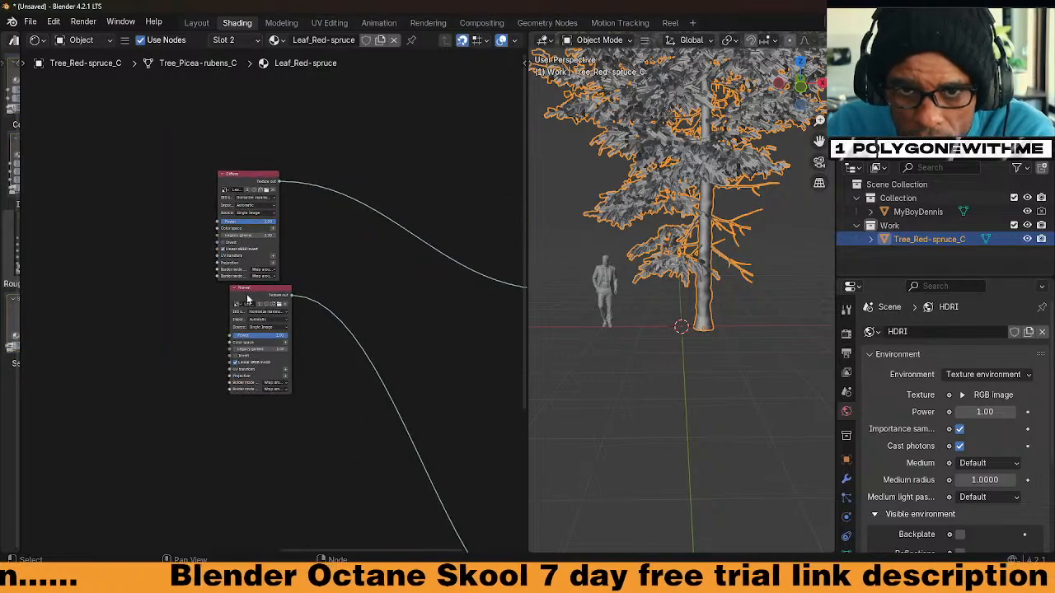
drag(247, 298, 187, 437)
middle_drag(373, 432, 298, 297)
drag(150, 305, 243, 422)
scroll(282, 201, up, 1)
middle_drag(281, 200, 267, 270)
Connect the leaf's diffuse texture to the Octane material's Opacity input and inspect the tree in the rendered preview
click(139, 149)
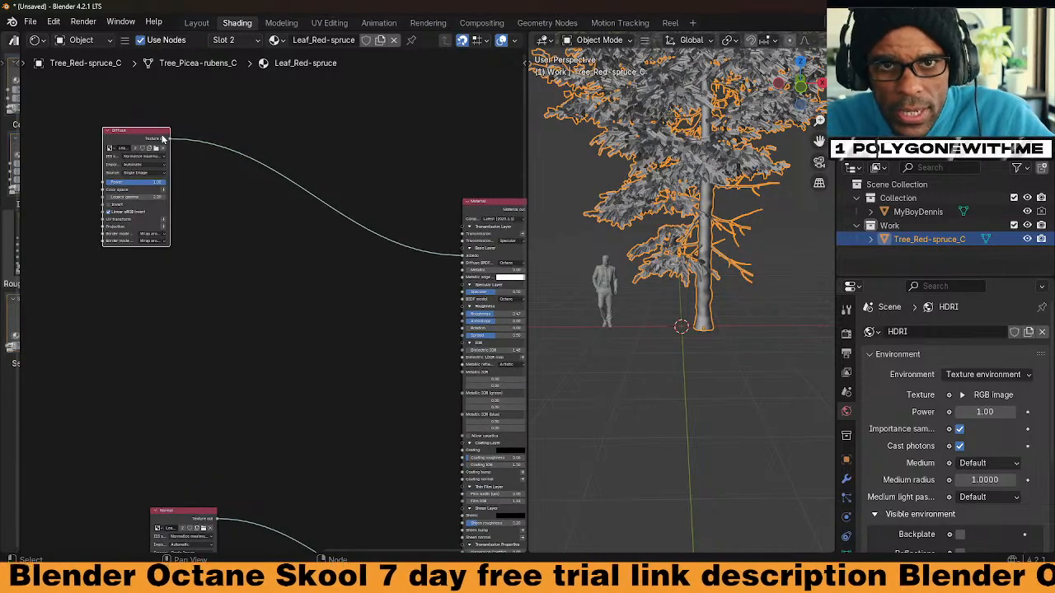
alt+shift+right_drag(155, 144, 465, 452)
scroll(452, 498, down, 5)
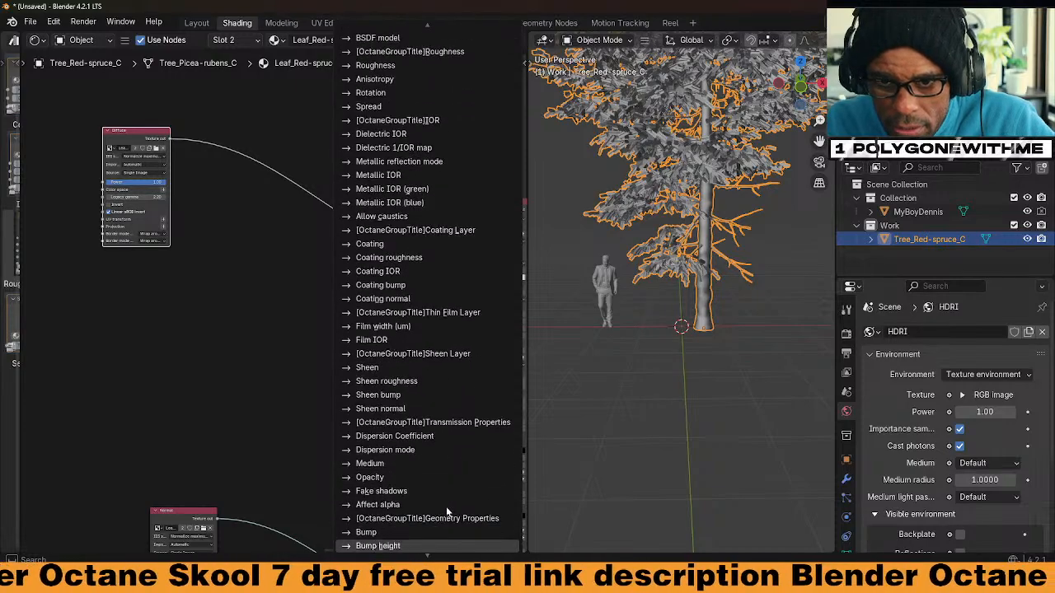
click(422, 482)
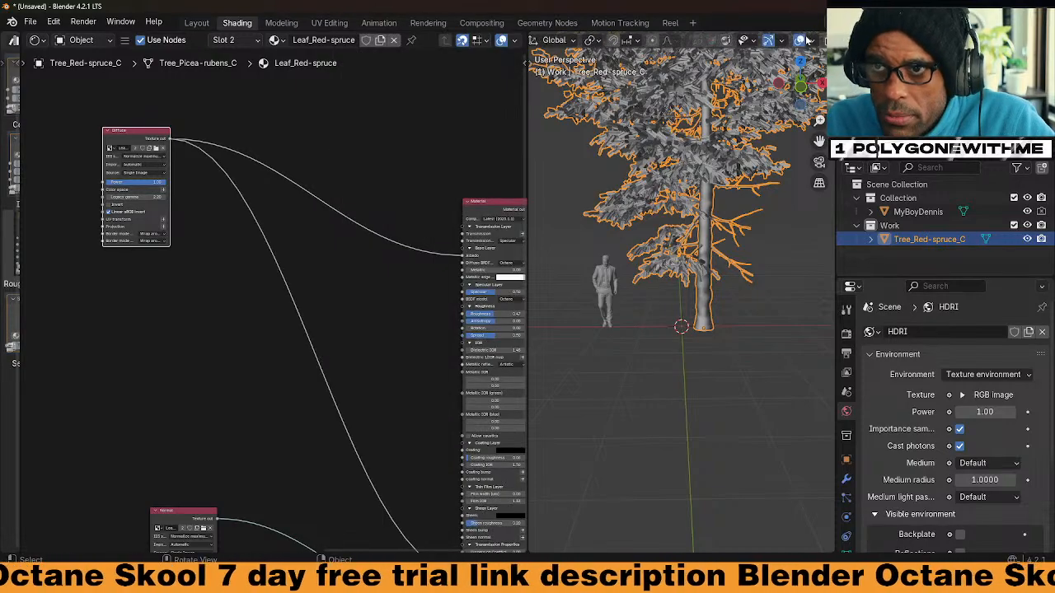
key(shift+z)
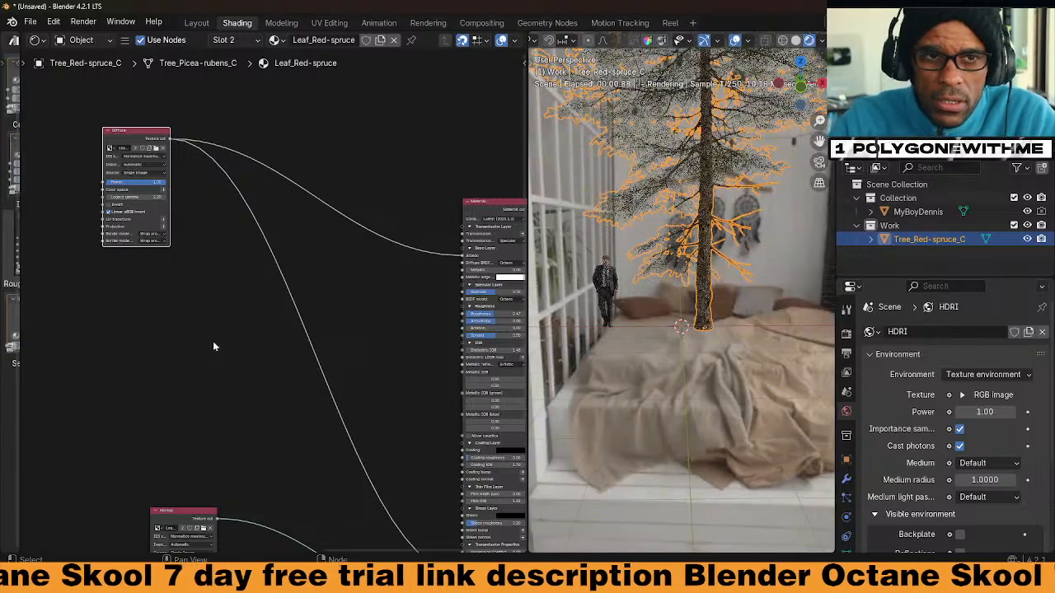
scroll(715, 261, up, 3)
shift+middle_drag(714, 261, 738, 438)
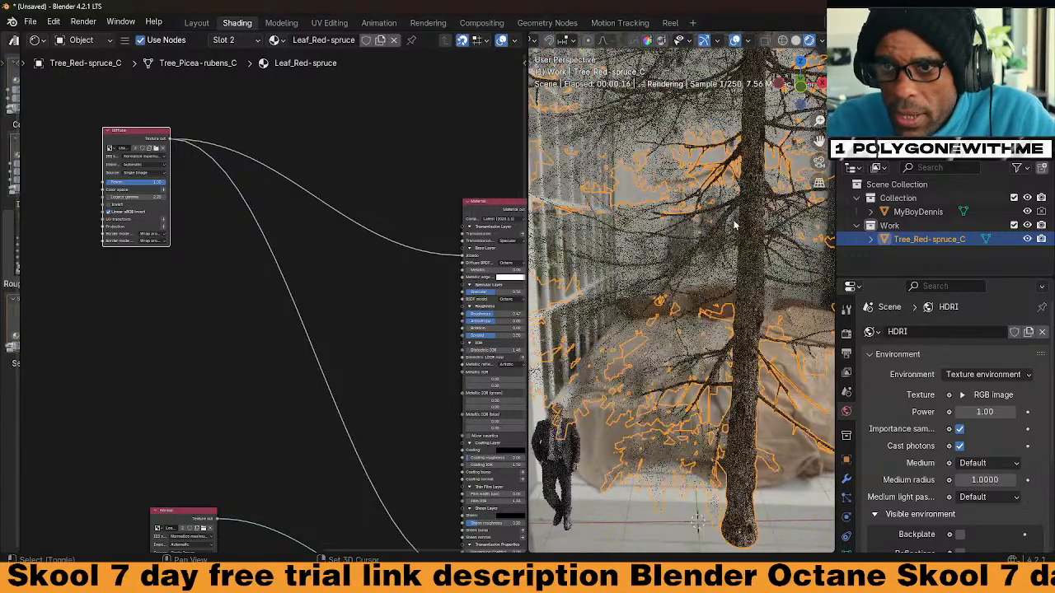
Insert a Gradient map node between the leaf's diffuse texture and the Octane material's Opacity input
click(240, 348)
key(shift+a)
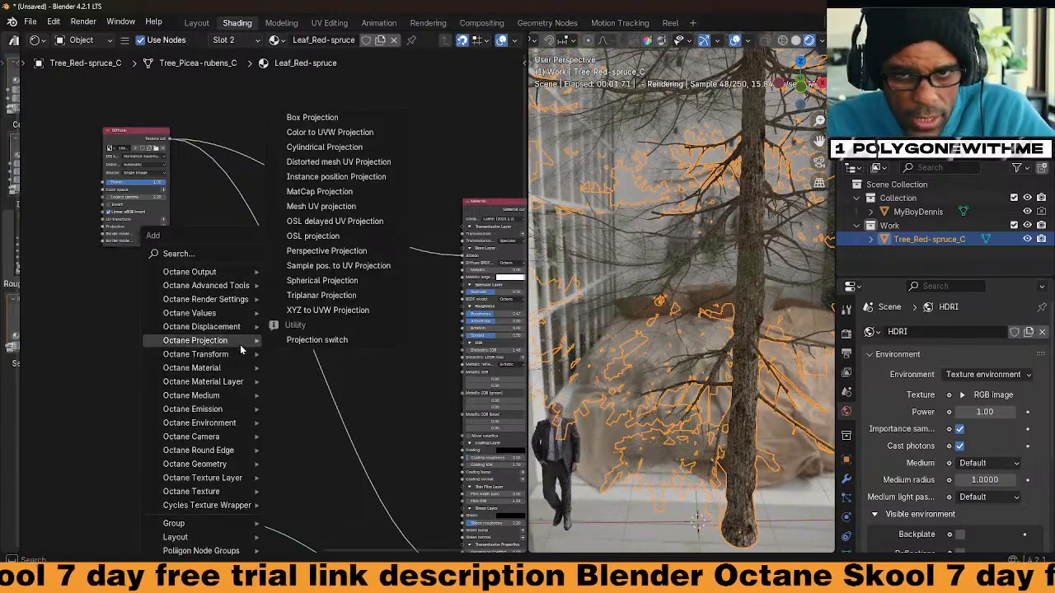
key(Escape)
key(q)
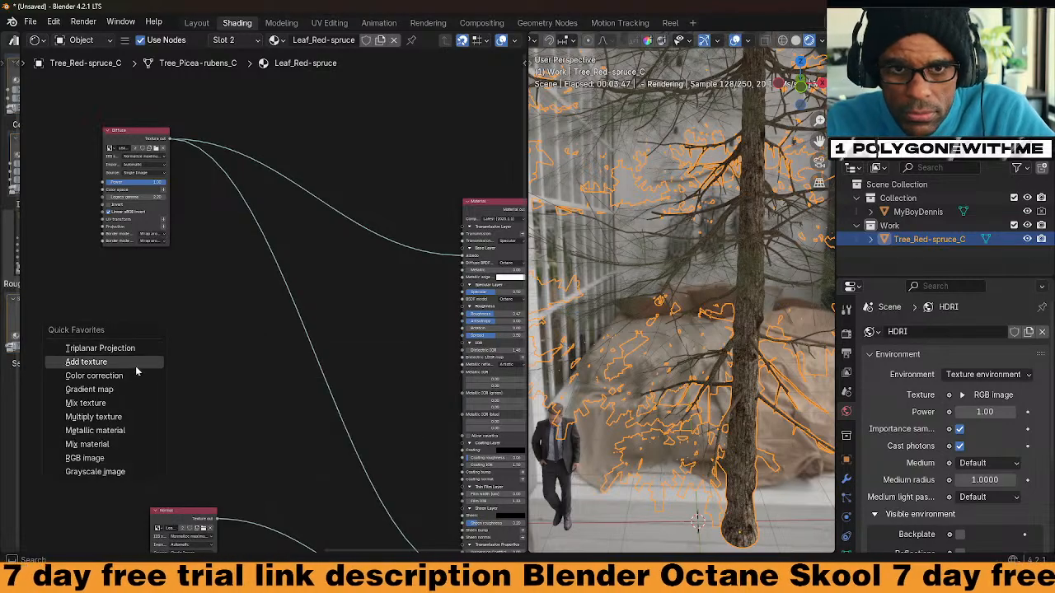
click(131, 392)
click(272, 363)
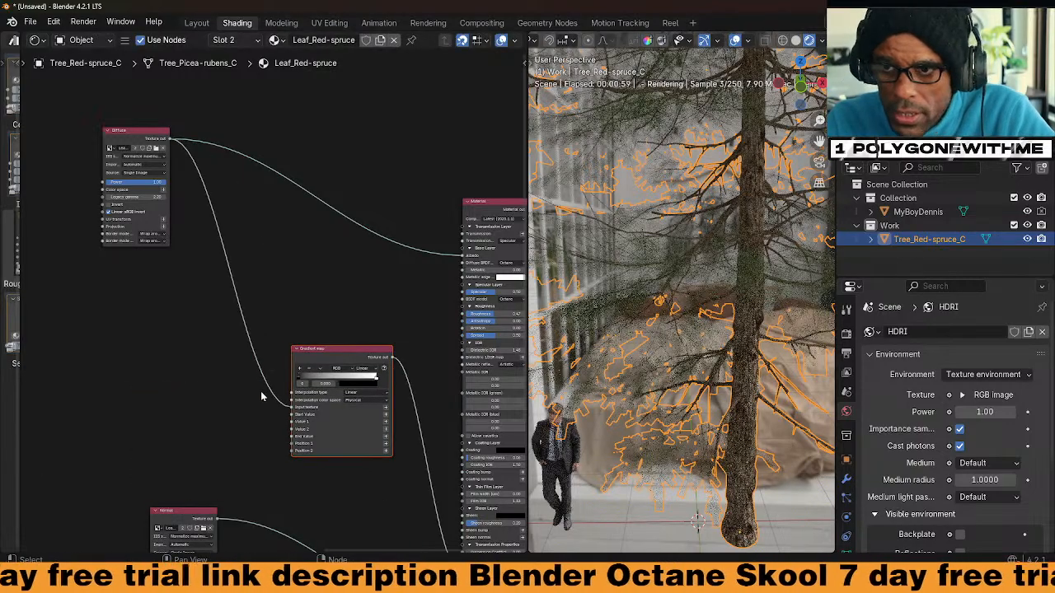
Preview the Gradient map, and delete the extra material output beside the leaf's original Cycles shader
scroll(284, 412, up, 2)
ctrl+shift+click(328, 393)
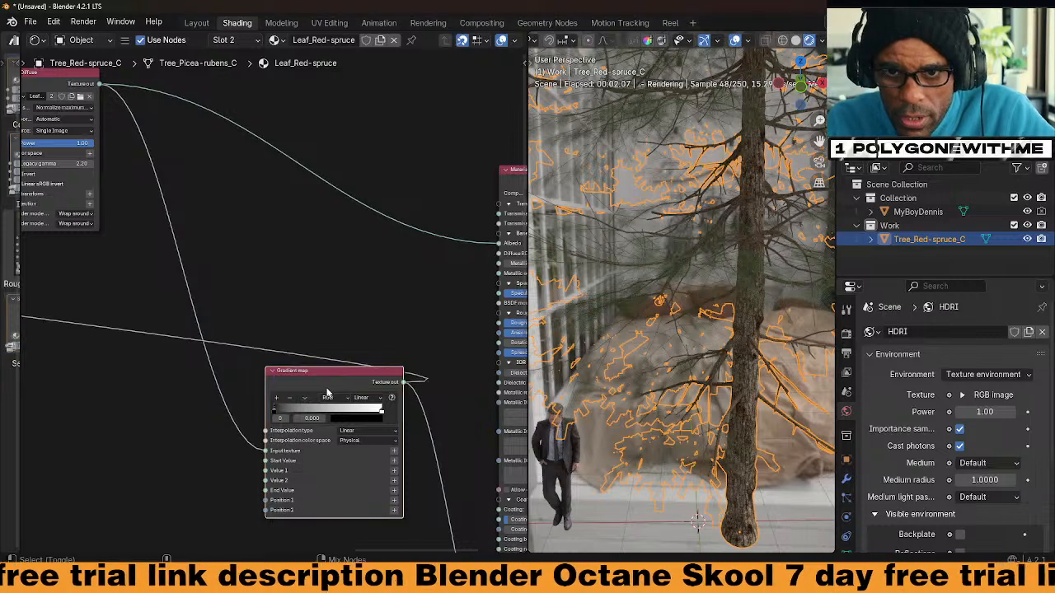
scroll(180, 389, down, 4)
middle_drag(188, 344, 432, 324)
middle_drag(350, 368, 32, 395)
click(302, 261)
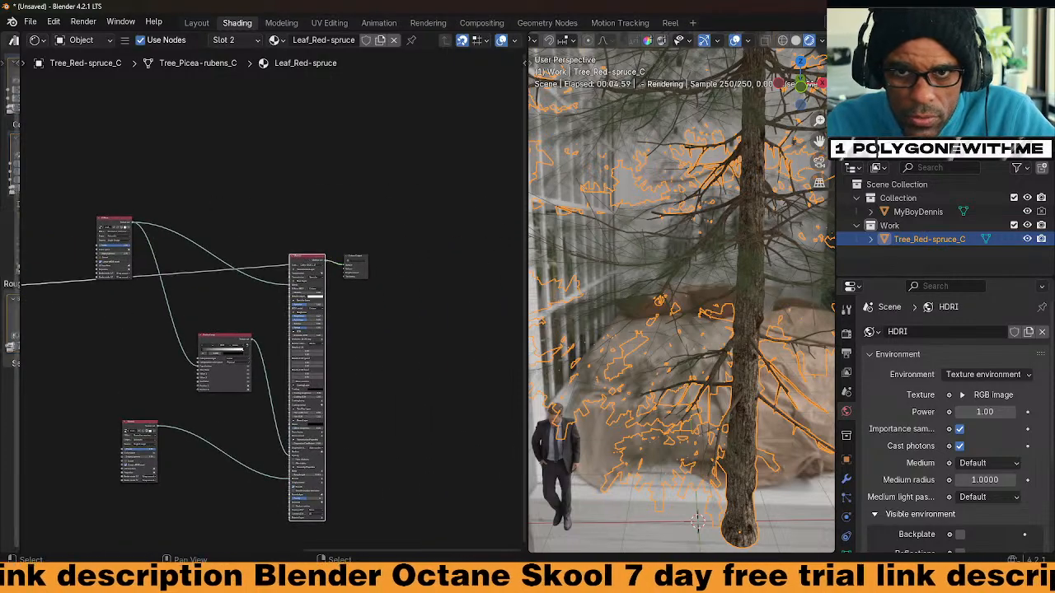
scroll(283, 356, down, 3)
middle_drag(102, 357, 264, 373)
key(x)
scroll(313, 373, up, 11)
middle_drag(281, 330, 24, 290)
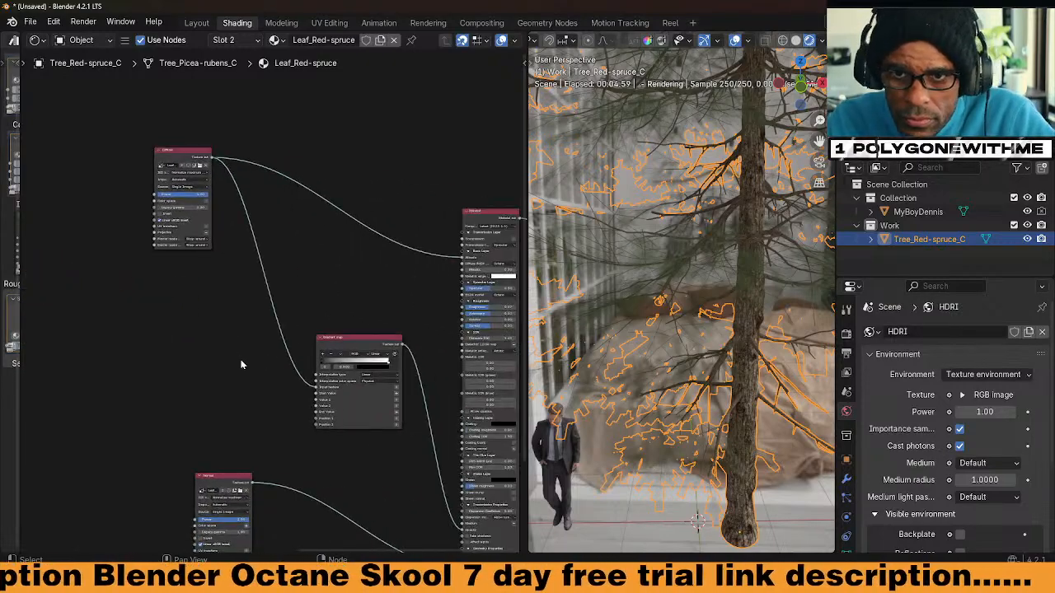
Preview the diffuse texture, normal texture and Gradient map individually on the tree, and restore the Octane material to the output
scroll(223, 371, up, 2)
ctrl+shift+click(146, 83)
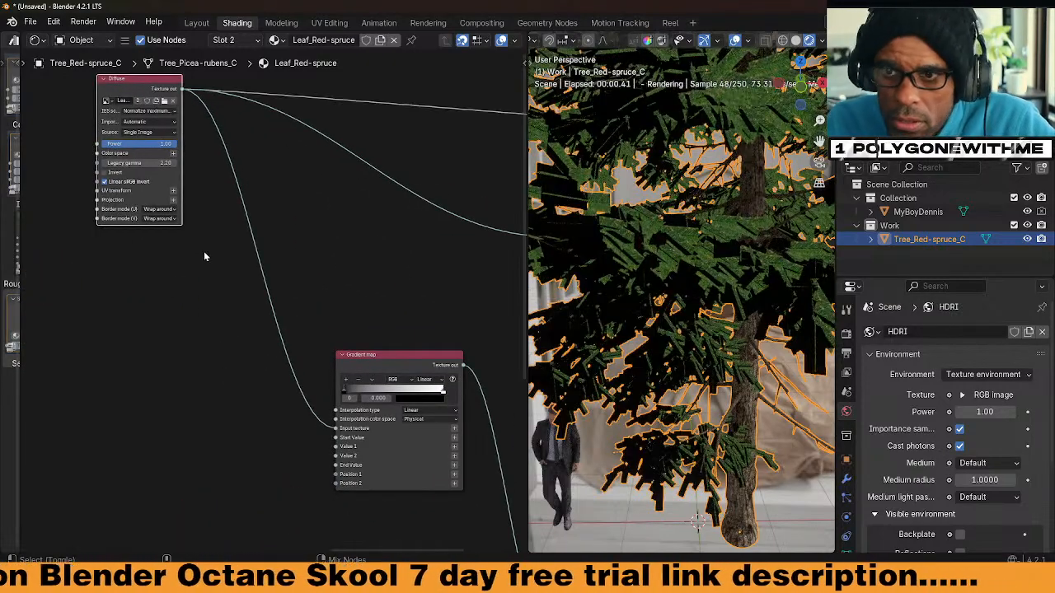
middle_drag(239, 399, 214, 297)
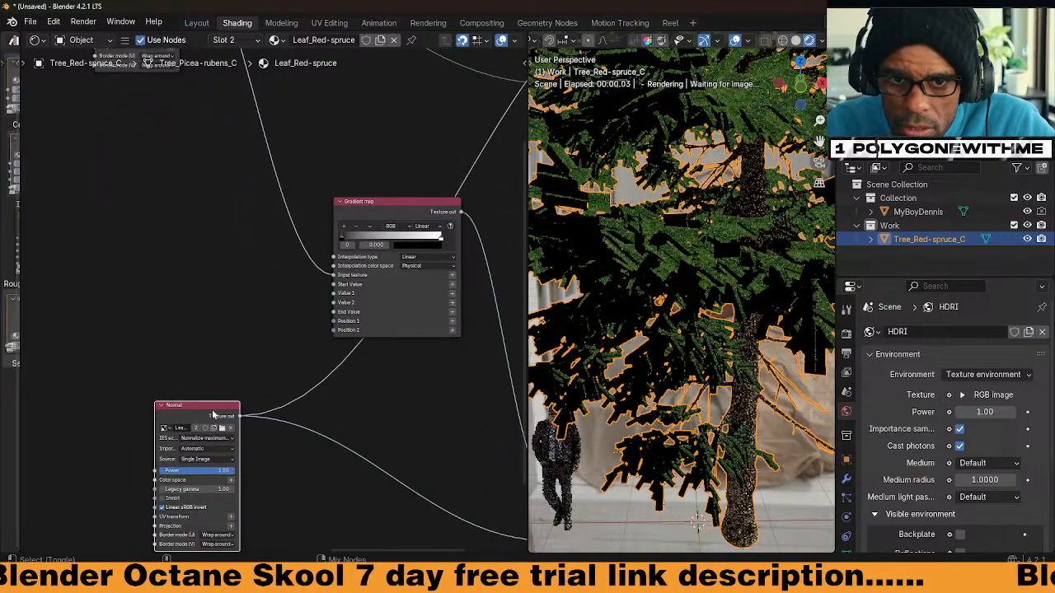
ctrl+shift+click(216, 414)
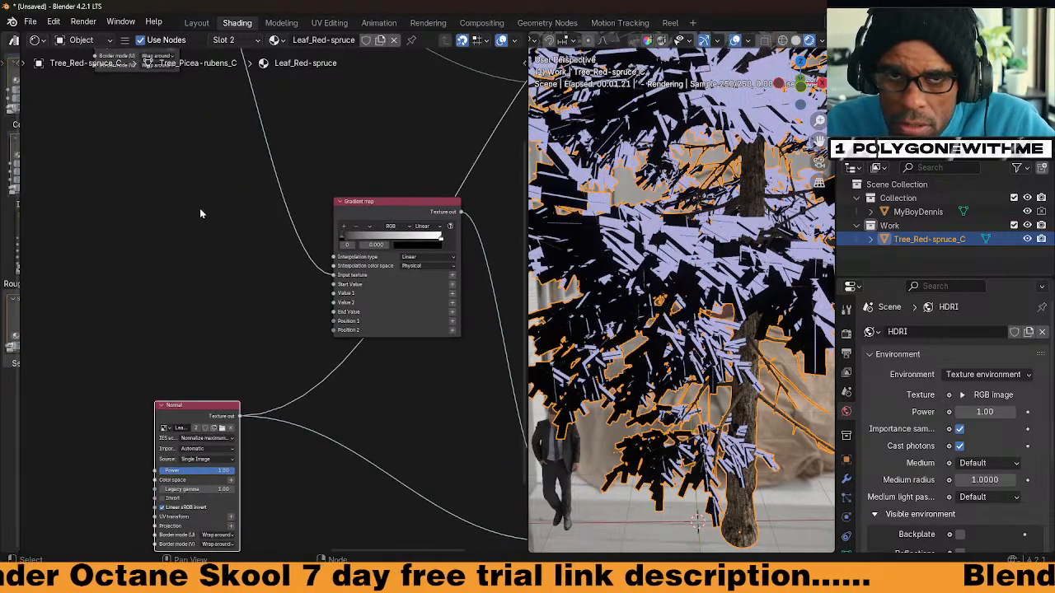
shift+scroll(199, 218, up, 5)
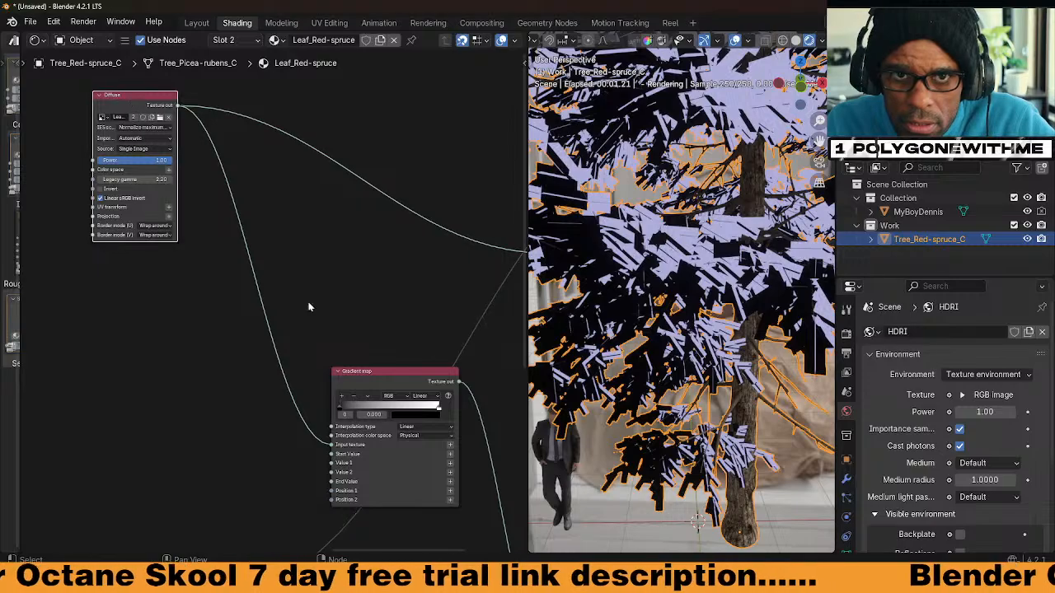
ctrl+shift+click(386, 381)
middle_drag(384, 382, 256, 191)
scroll(339, 323, down, 4)
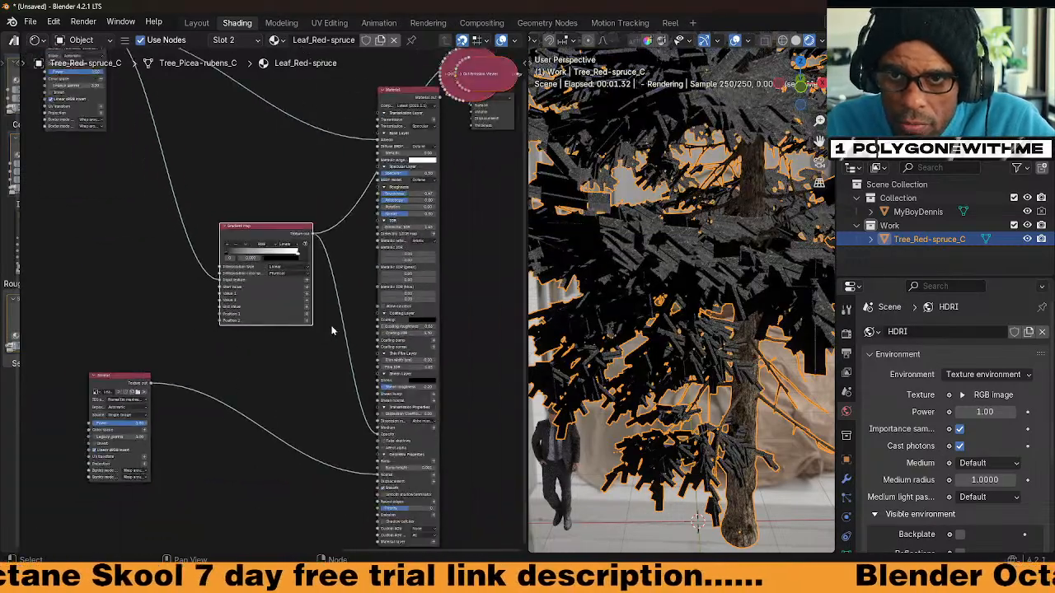
scroll(339, 323, up, 1)
middle_drag(339, 323, 300, 390)
ctrl+shift+click(375, 145)
Try moving the Gradient map's white stop to 0.086 and inspect the needles up close in the rendered preview
scroll(317, 406, up, 10)
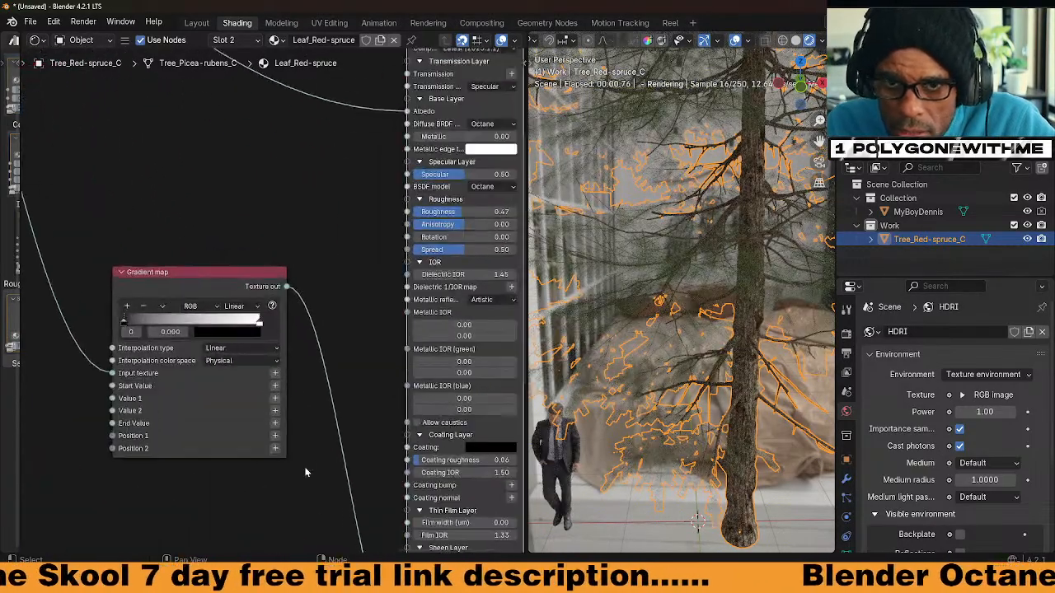
mouse_move(84, 327)
mouse_down()
mouse_move(158, 328)
mouse_move(85, 328)
mouse_up()
drag(257, 328, 90, 341)
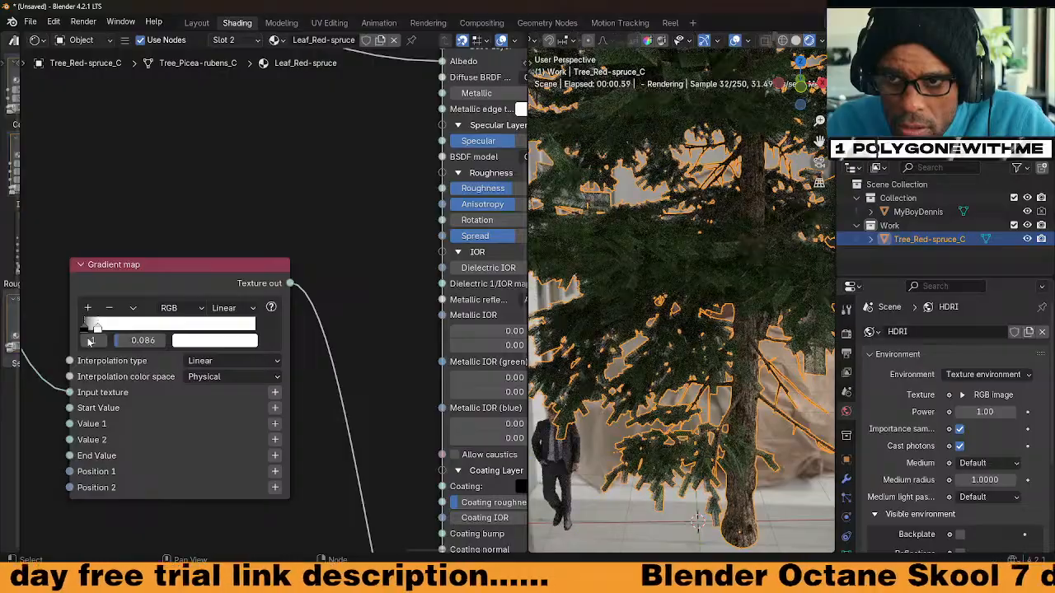
middle_drag(610, 409, 671, 420)
scroll(593, 451, up, 4)
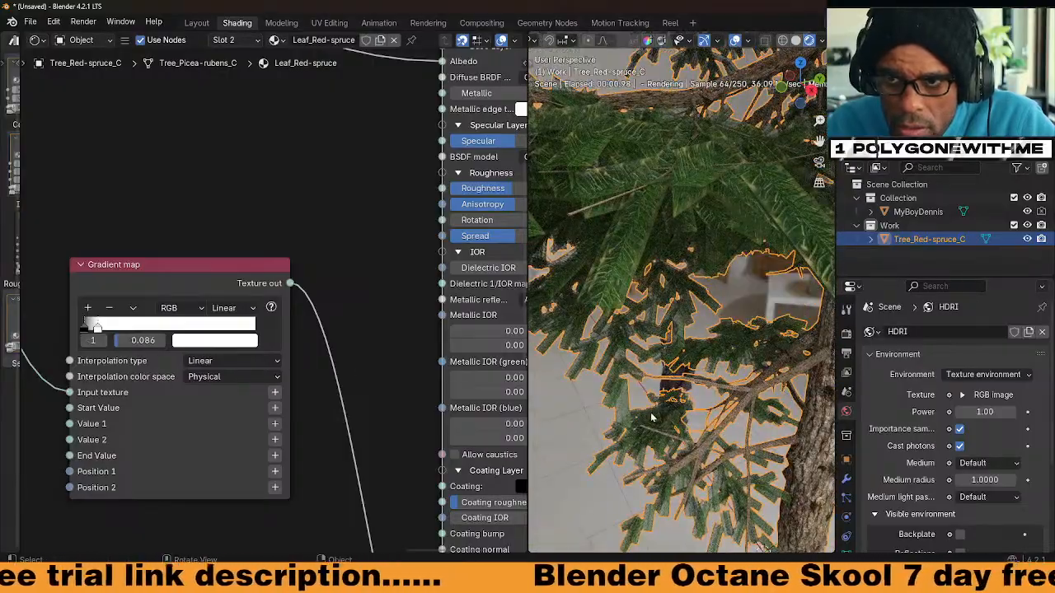
scroll(238, 328, down, 1)
Return the Gradient map's white stop to 1.000 and disconnect the diffuse texture from its input
drag(135, 324, 360, 331)
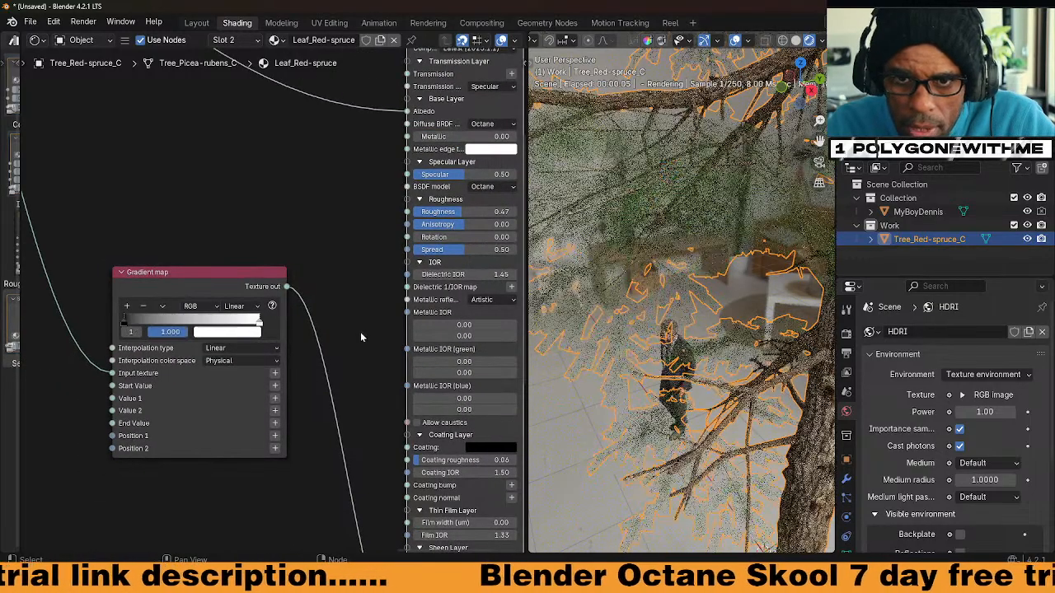
drag(115, 371, 76, 382)
scroll(163, 246, down, 3)
middle_drag(163, 246, 291, 306)
scroll(286, 310, down, 2)
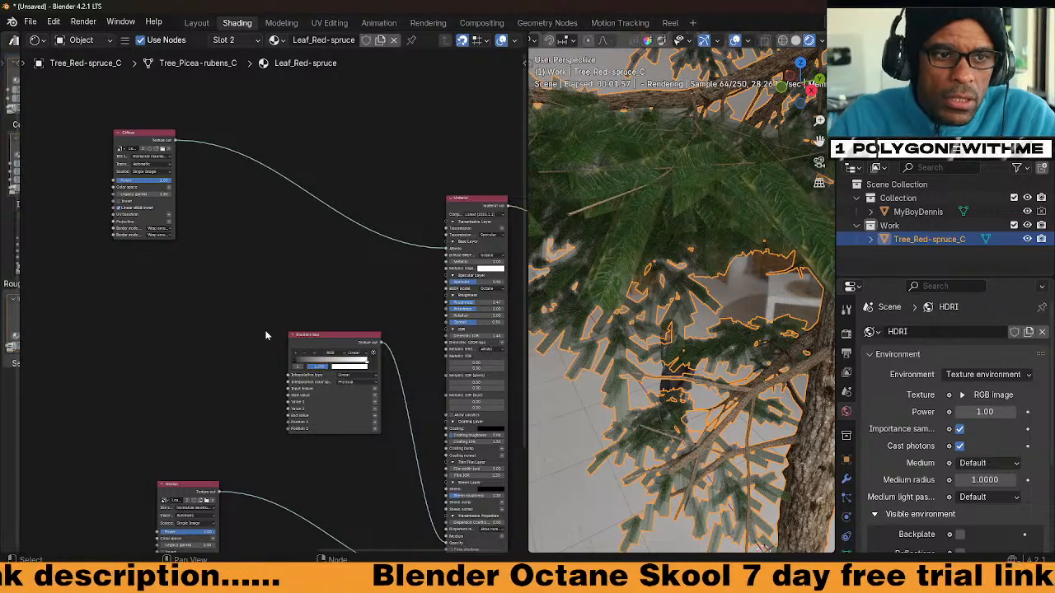
Examine how the leaf's original Cycles shader is wired to its textures, and set the viewport to solid shading
scroll(264, 329, down, 4)
middle_drag(89, 319, 208, 301)
scroll(206, 302, down, 3)
middle_drag(27, 312, 253, 343)
scroll(253, 343, up, 6)
middle_drag(111, 329, 351, 368)
scroll(362, 328, up, 3)
scroll(351, 368, down, 4)
scroll(342, 349, down, 1)
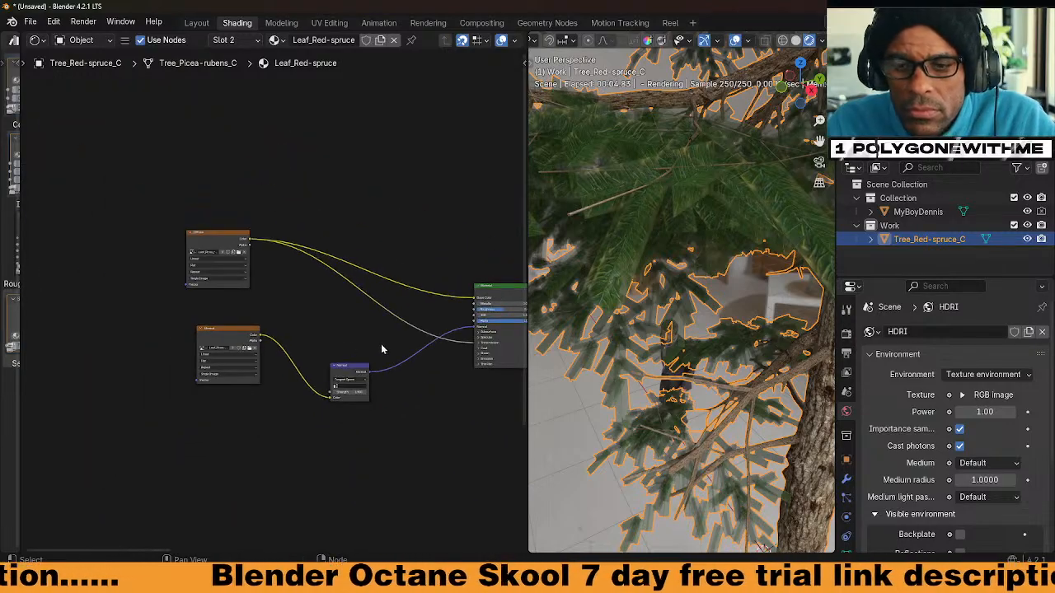
key(shift+z)
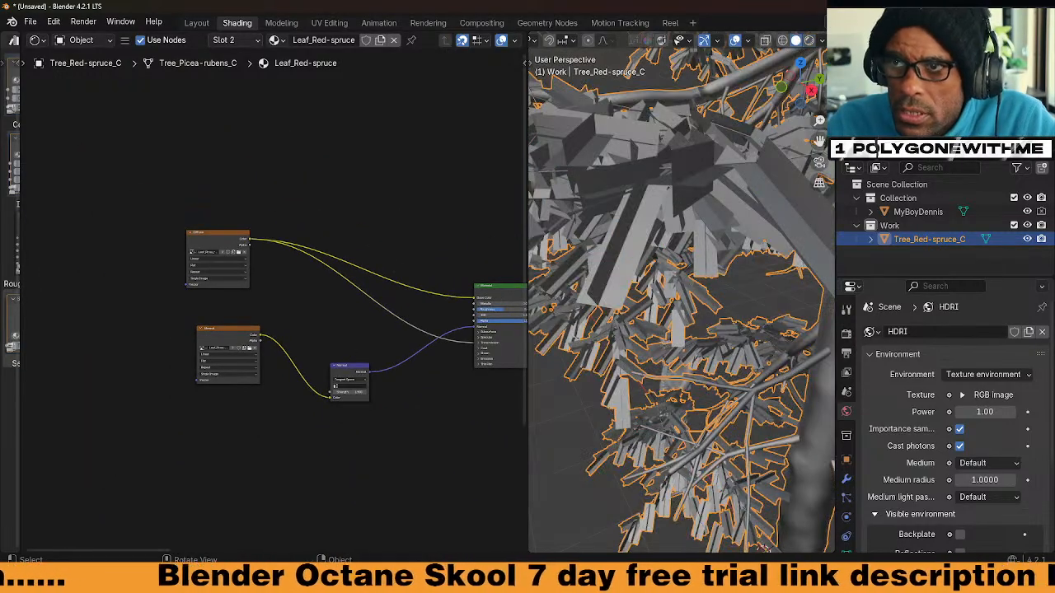
Switch to the Tree_Red-spruce file and select the Leaf_Red-spruce material on Tree_Red-spruce_A
mouse_move(721, 578)
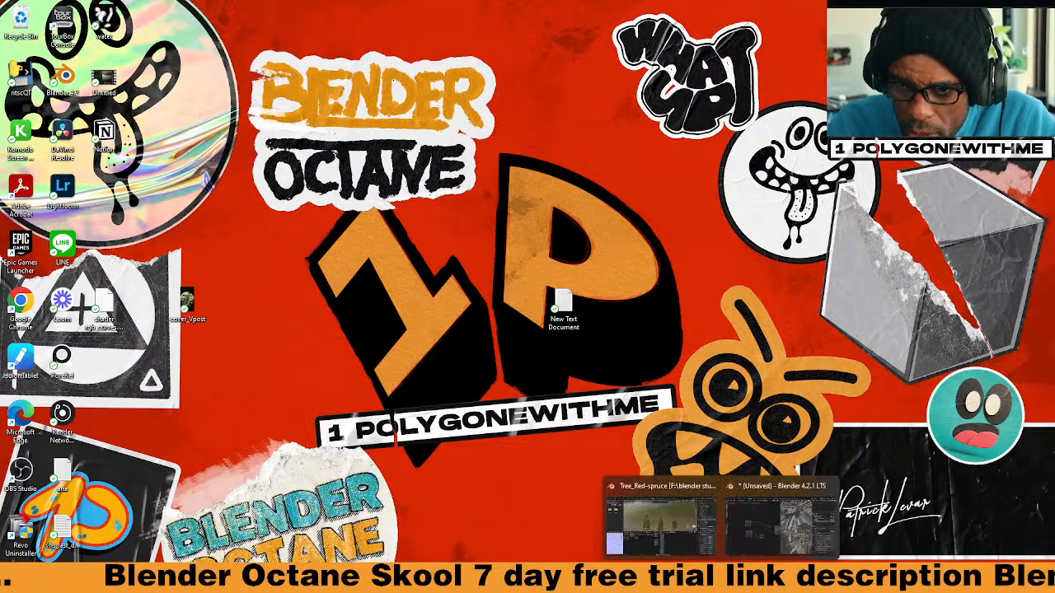
click(676, 532)
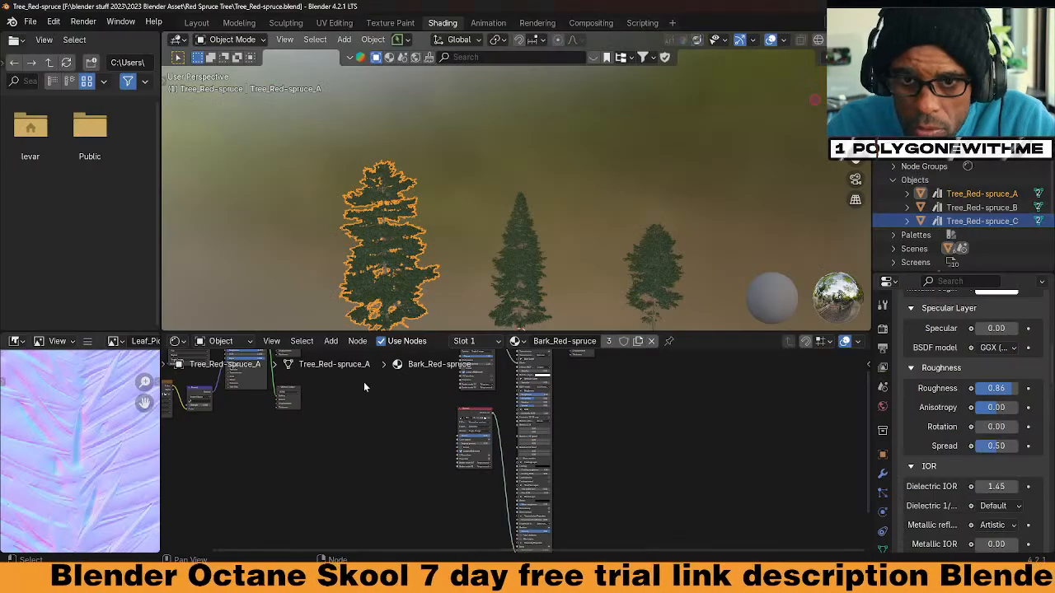
scroll(414, 447, up, 6)
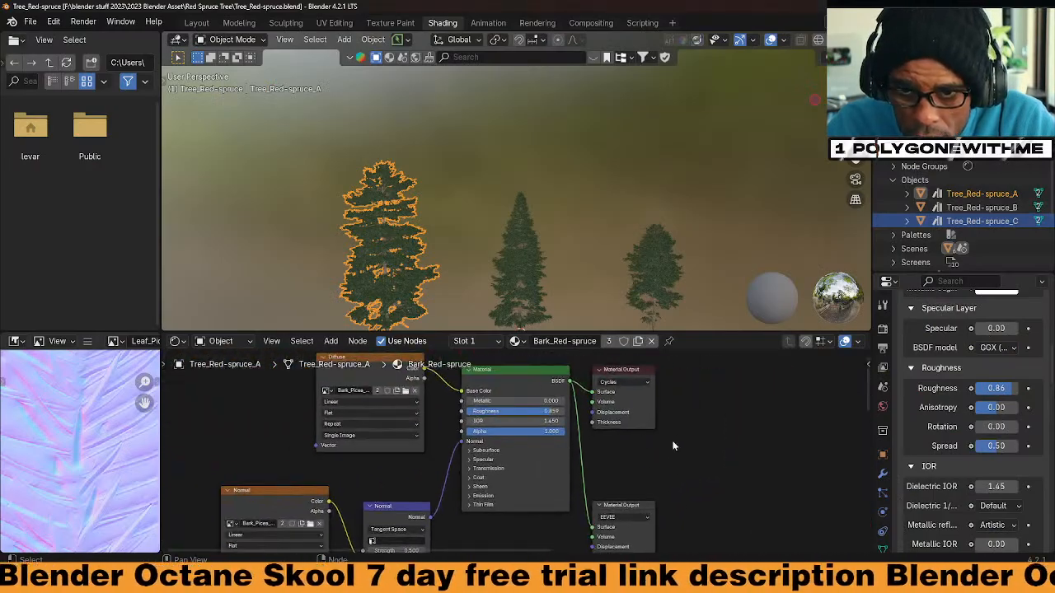
middle_drag(416, 463, 412, 488)
scroll(970, 418, down, 1)
scroll(947, 401, up, 10)
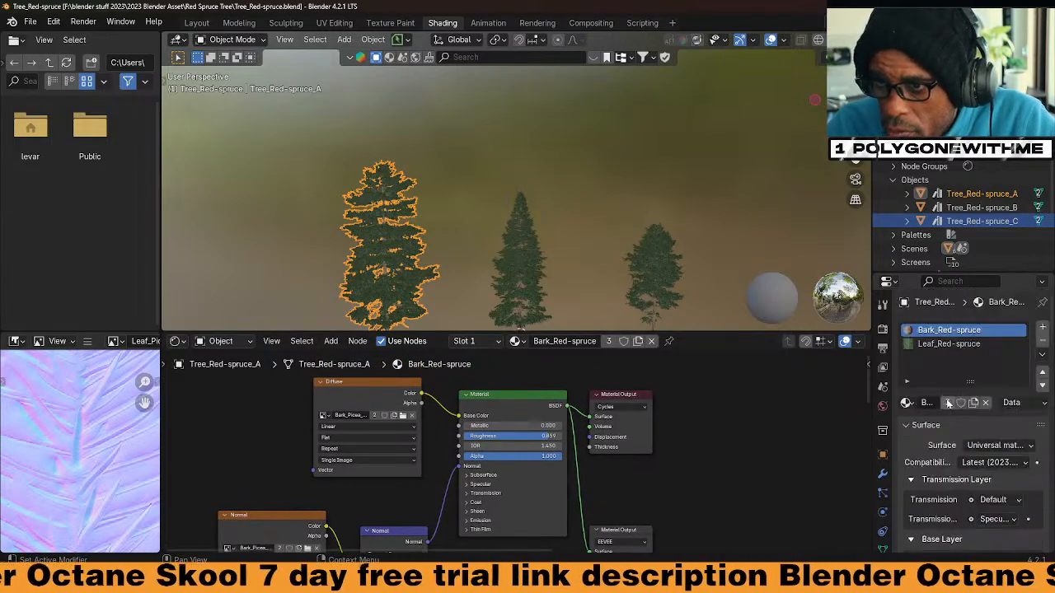
click(928, 344)
Compare the original Cycles leaf nodes and their connections across Tree_Red-spruce_A, B and C
scroll(444, 447, down, 3)
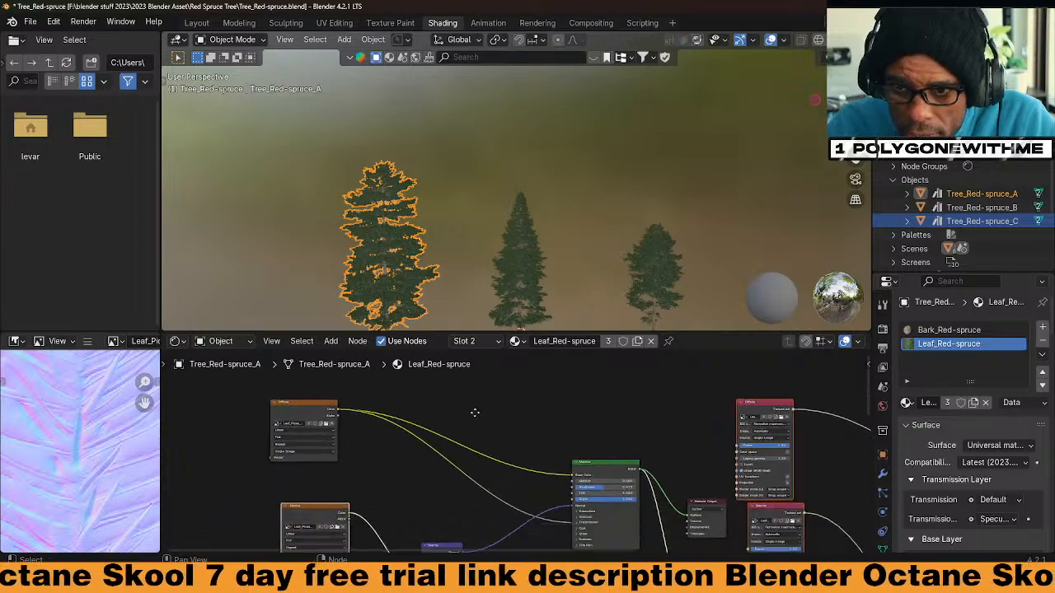
scroll(455, 449, down, 6)
middle_drag(461, 442, 479, 404)
scroll(483, 441, up, 7)
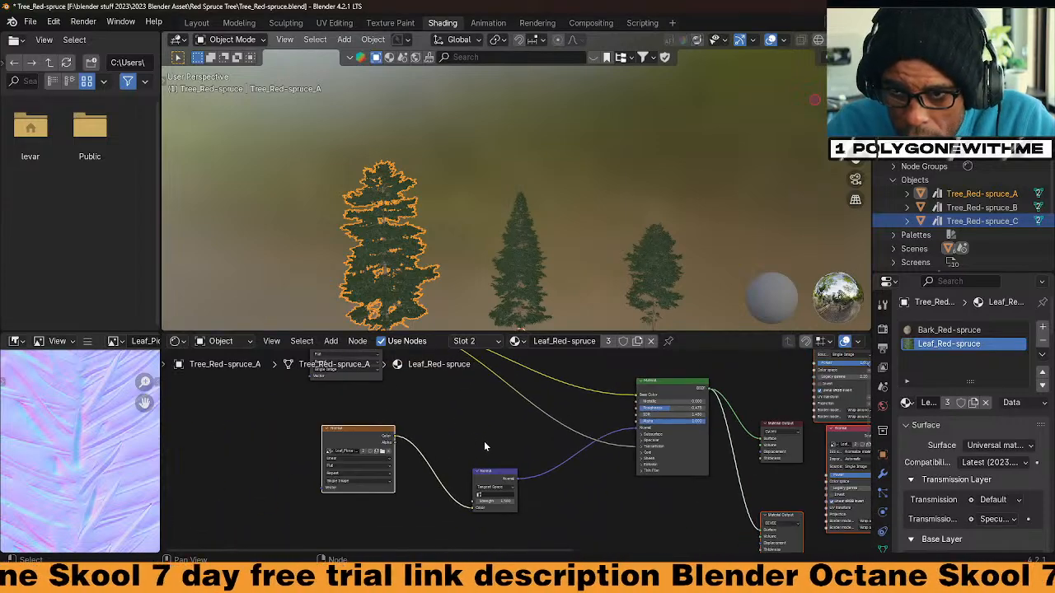
scroll(484, 445, up, 2)
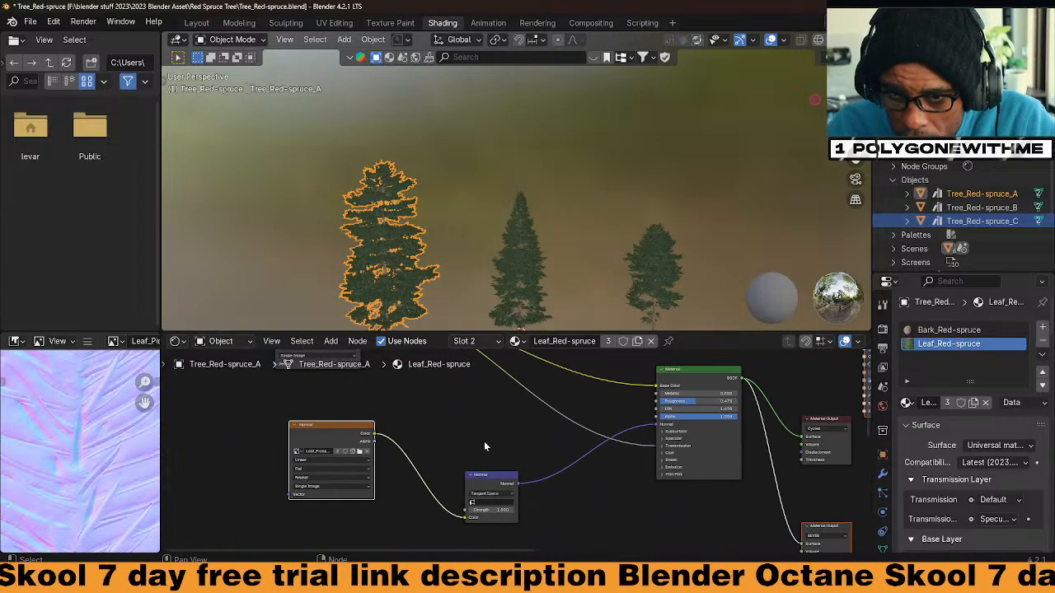
scroll(483, 445, up, 3)
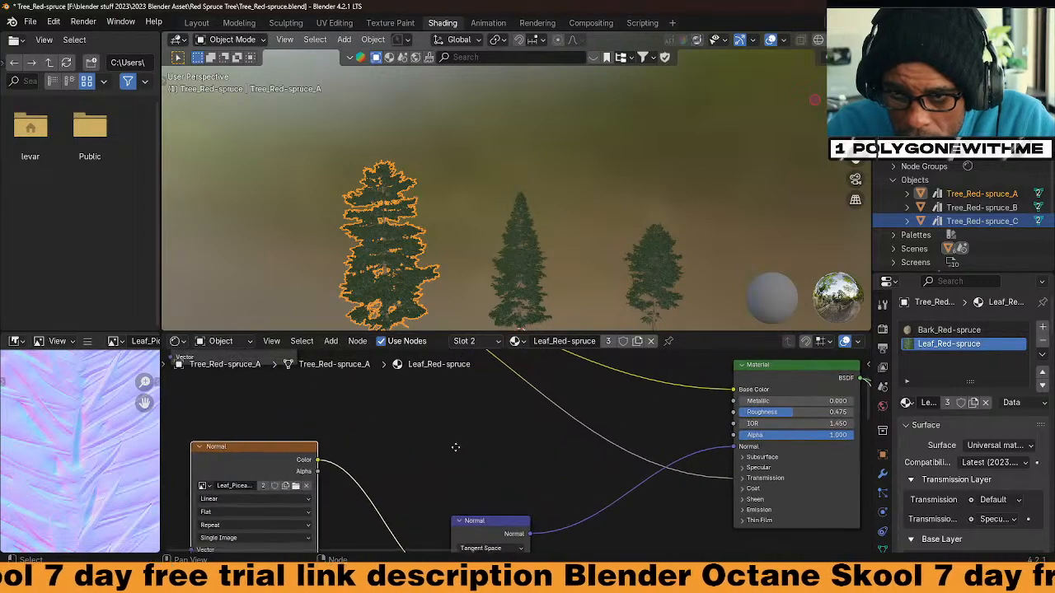
click(503, 273)
scroll(506, 452, down, 4)
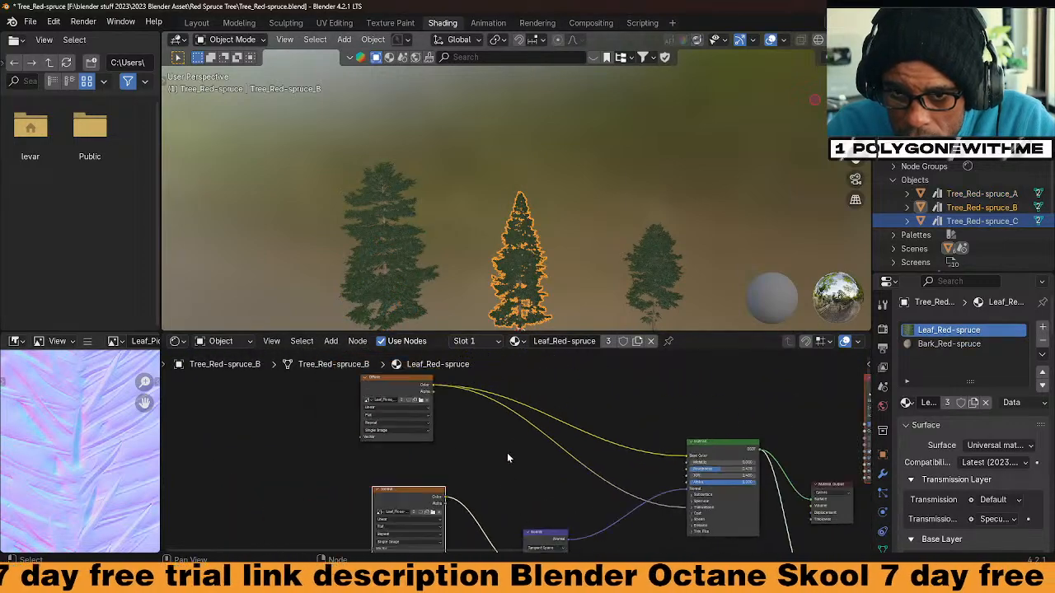
click(653, 307)
scroll(472, 477, up, 3)
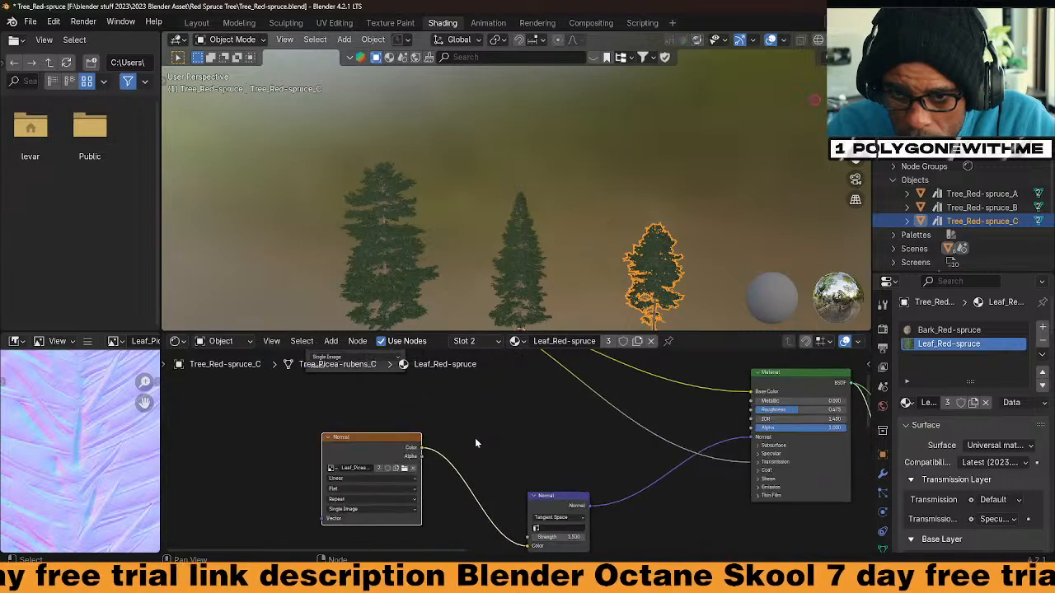
Widen the leaf material's Normal and Diffuse image nodes to read their full texture file names
drag(290, 448, 214, 465)
middle_drag(376, 370, 362, 497)
click(253, 407)
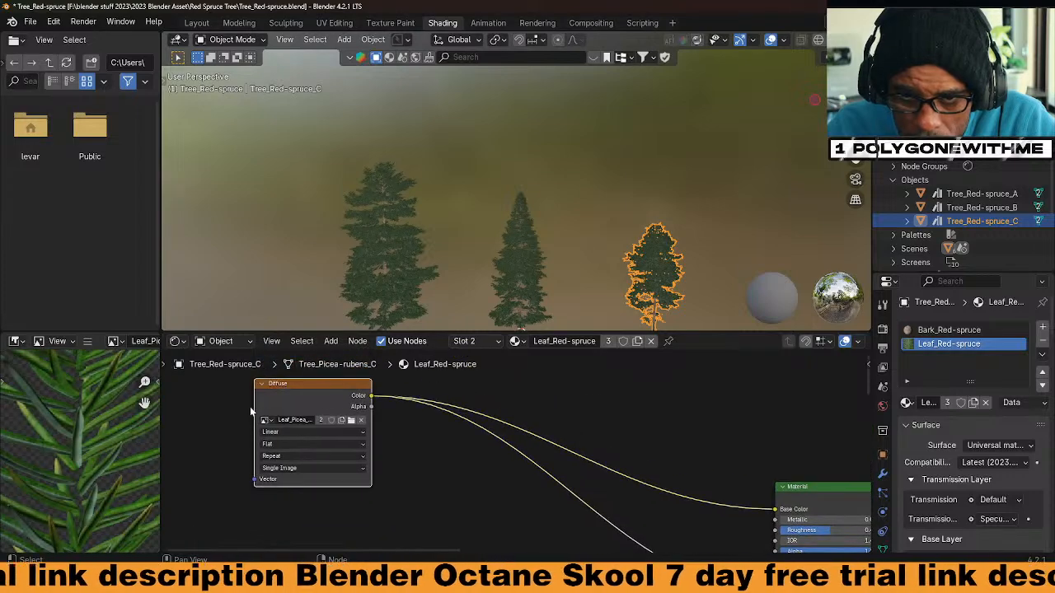
drag(253, 406, 183, 410)
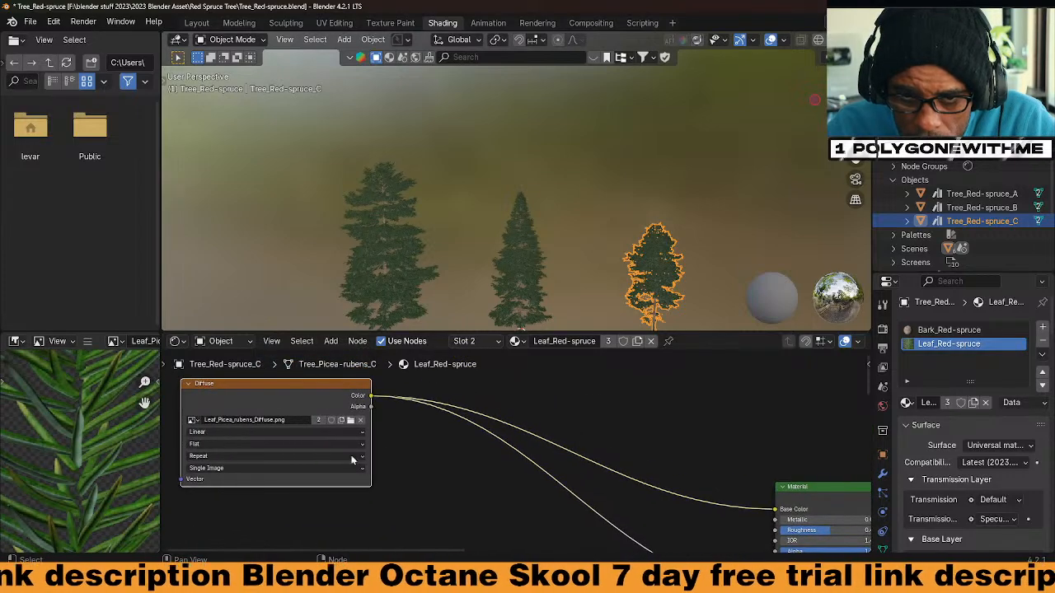
Expand the original leaf shader's Transmission section and examine which texture feeds its Weight input
middle_drag(451, 483, 323, 416)
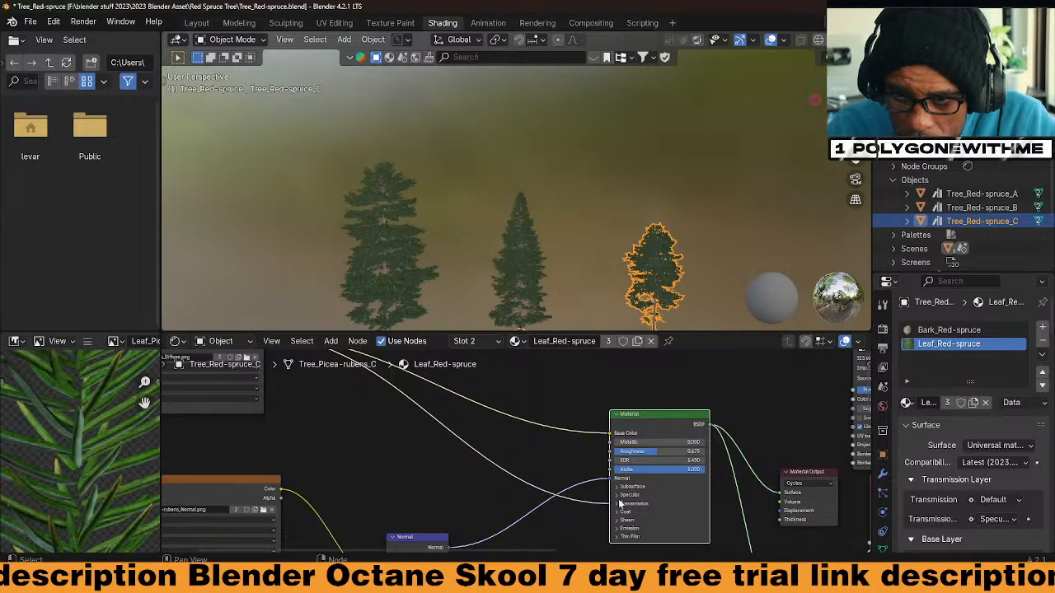
click(616, 504)
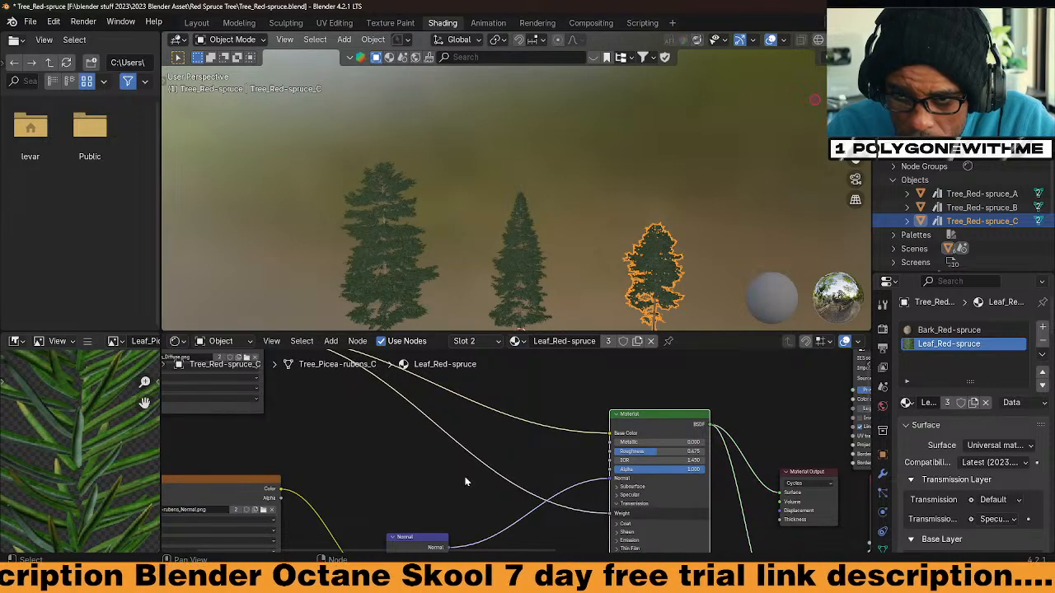
middle_drag(465, 482, 500, 474)
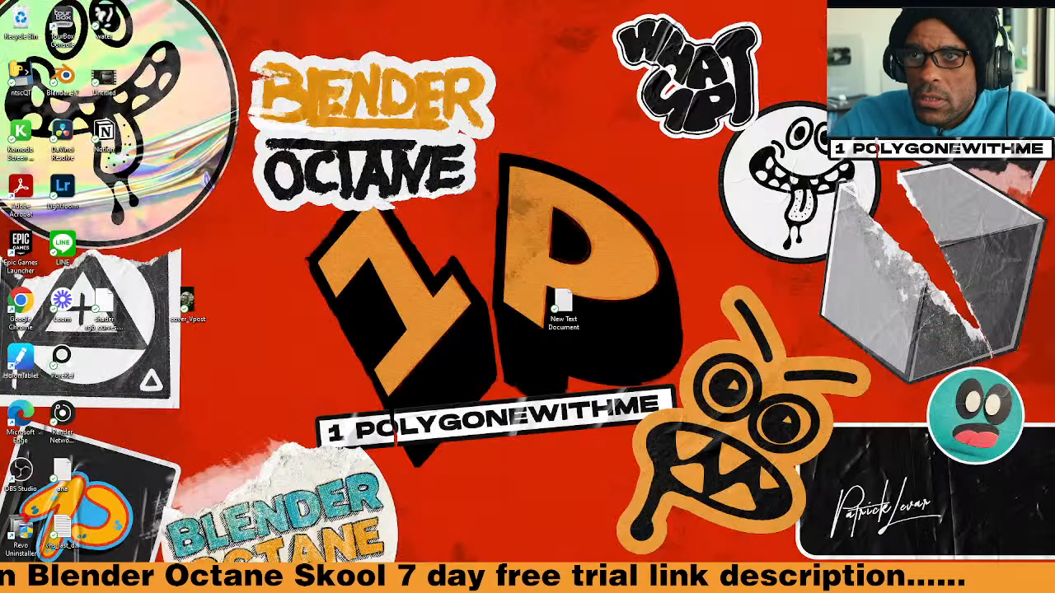
Return to the unsaved scene and widen the asset browser beside the node editor so its catalogs and assets show
mouse_move(721, 581)
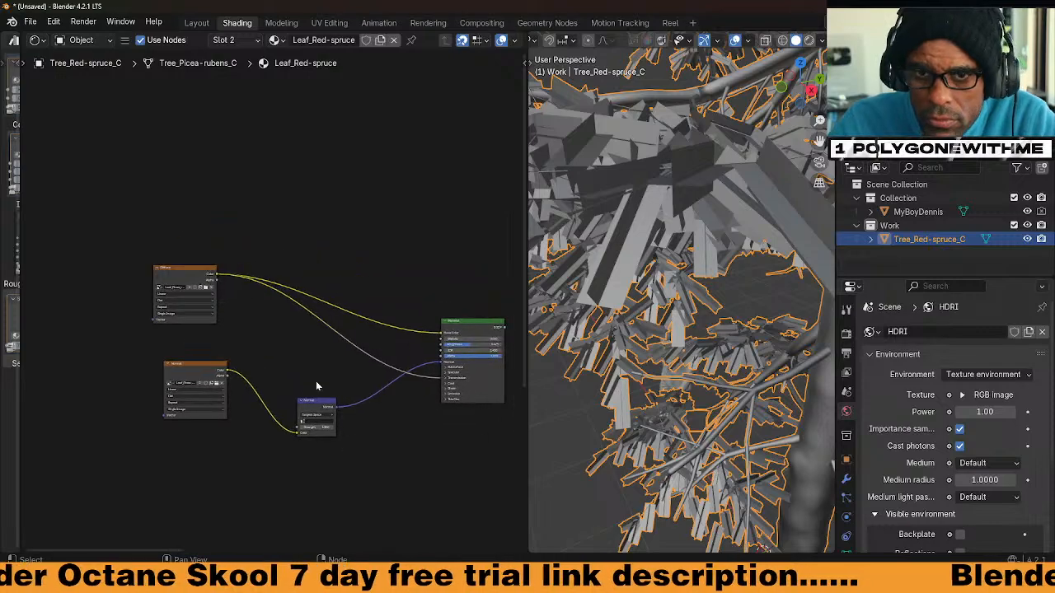
scroll(263, 346, up, 3)
drag(18, 237, 202, 239)
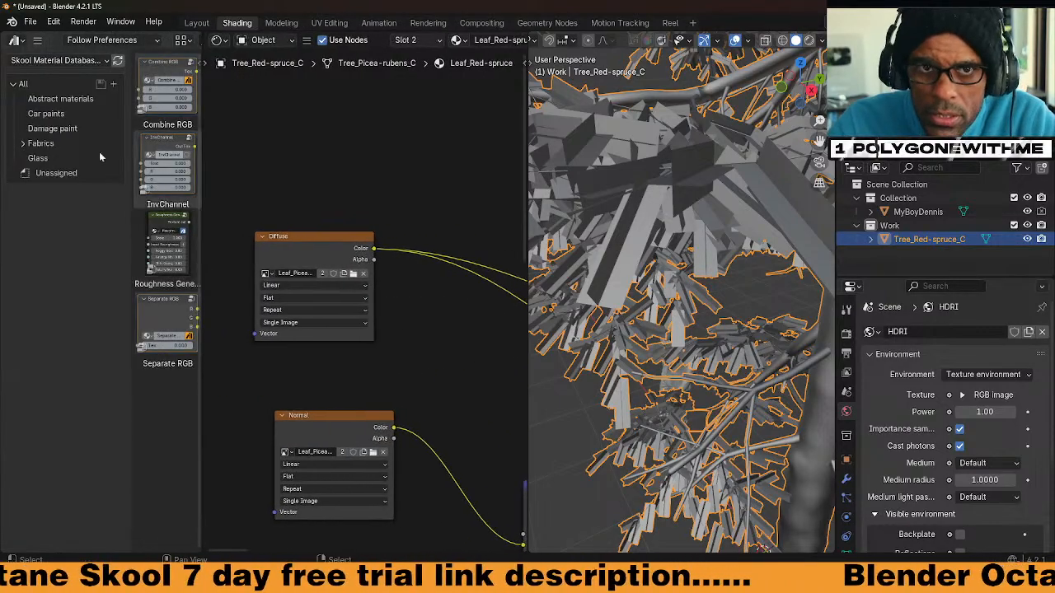
Change the asset browser area to an image editor and view the bark diffuse texture and the leaf's Diffuse texture
click(15, 40)
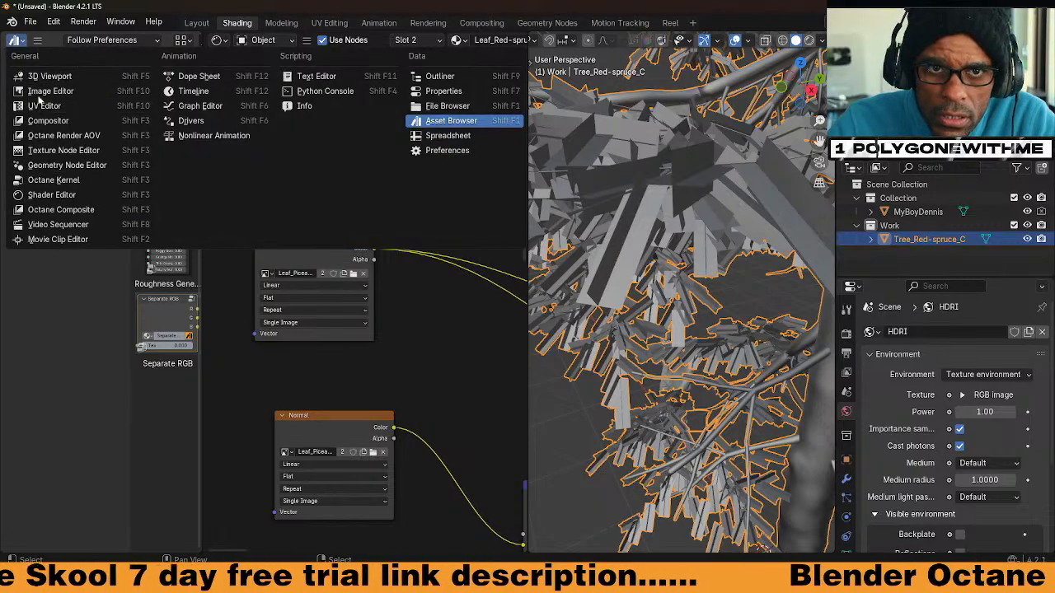
click(39, 104)
click(115, 41)
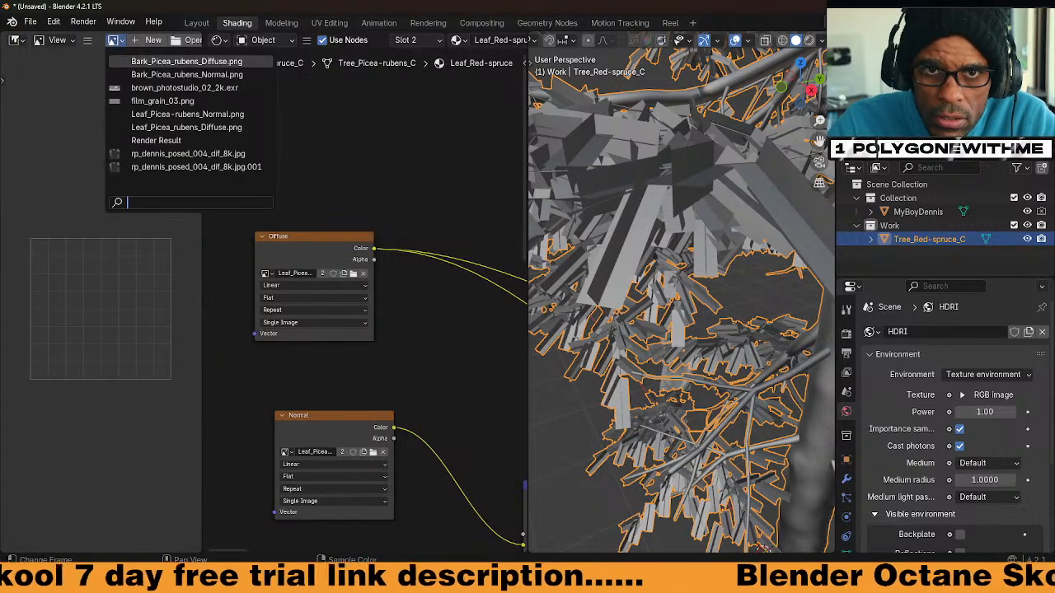
click(131, 62)
key(Home)
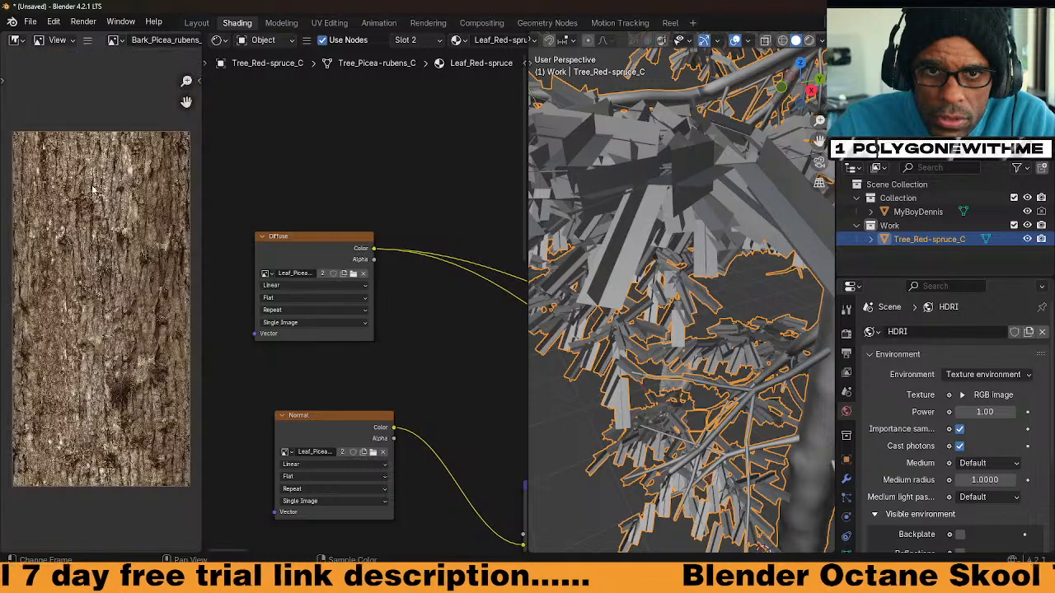
click(301, 246)
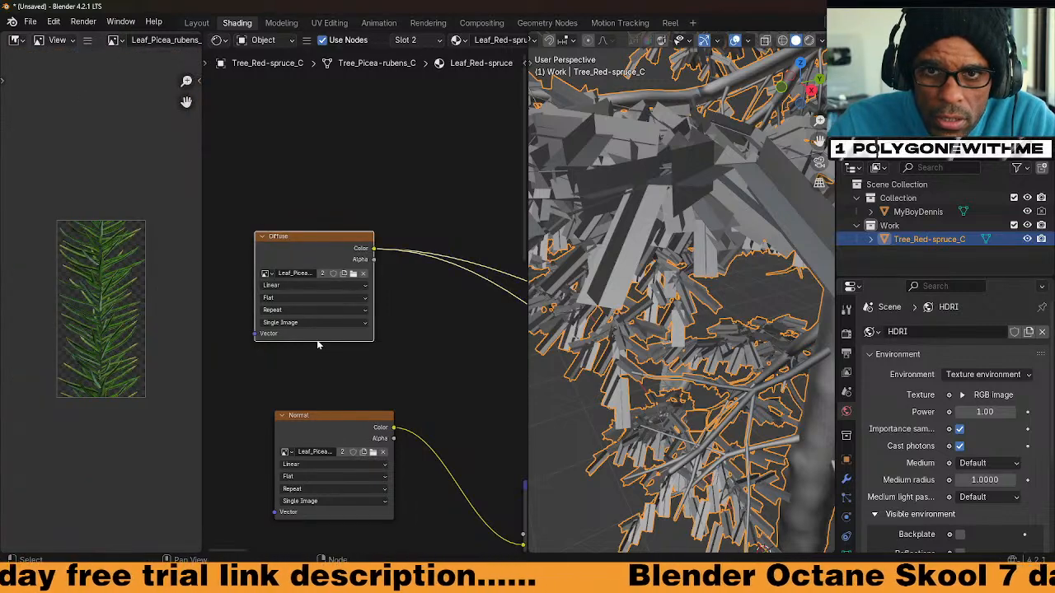
Enlarge the node editor and delete the Gradient map node feeding the leaf material's Opacity
middle_drag(368, 369, 185, 321)
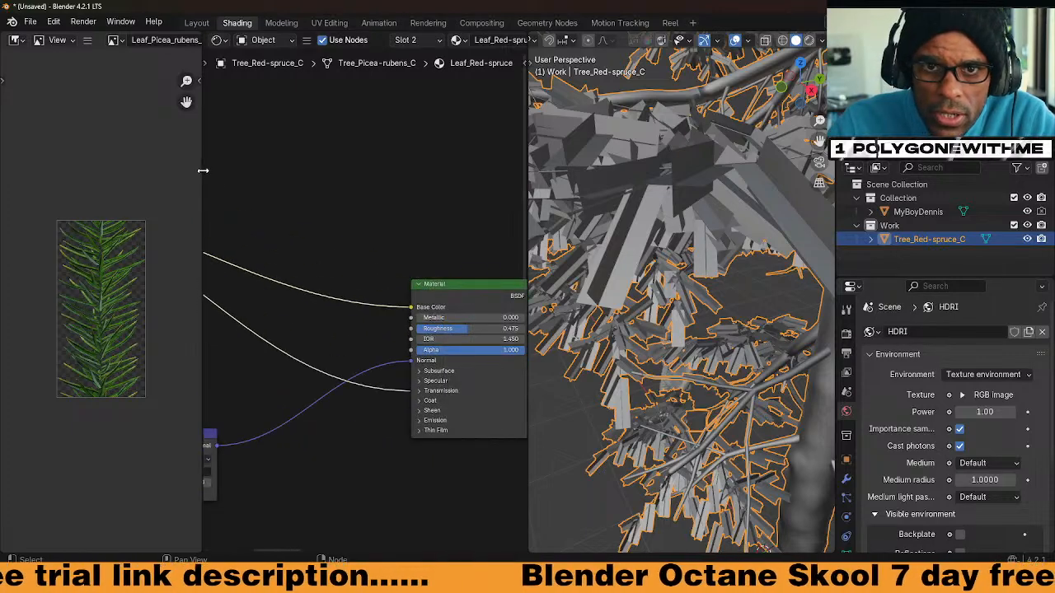
drag(202, 171, 64, 172)
middle_drag(302, 299, 265, 314)
scroll(334, 274, up, 2)
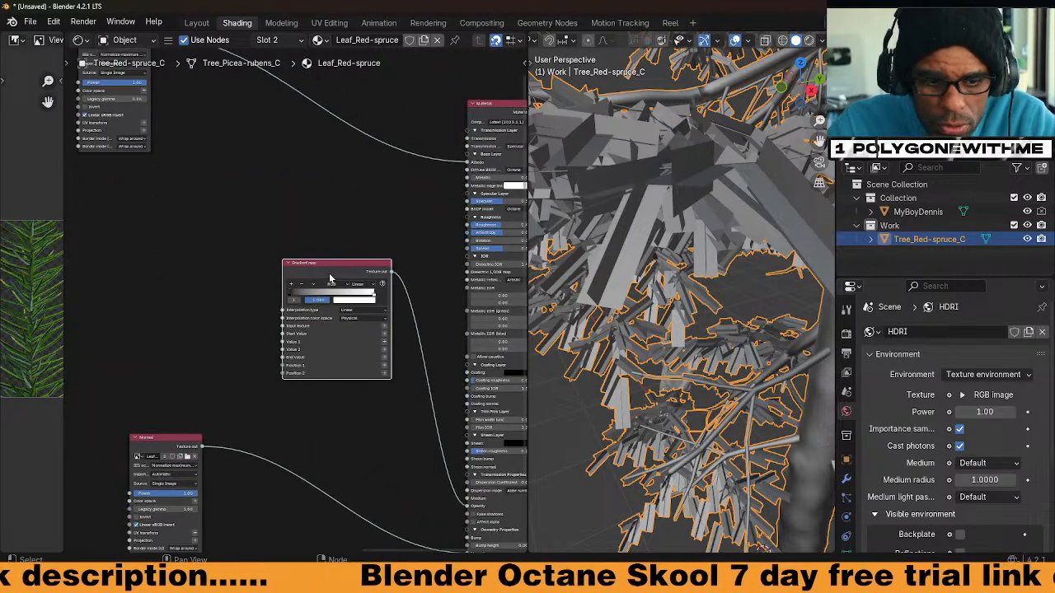
key(x)
Add an Alpha image node between the leaf material's Diffuse and Normal texture nodes
scroll(299, 299, up, 3)
scroll(299, 299, left, 2)
key(shift+a)
mouse_move(235, 299)
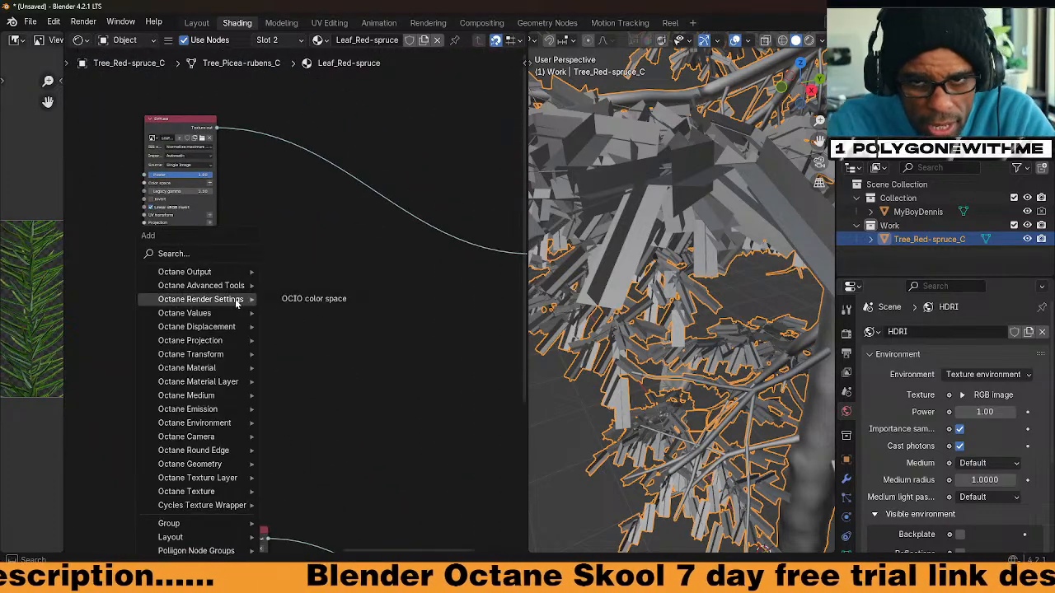
text(a)
key(Return)
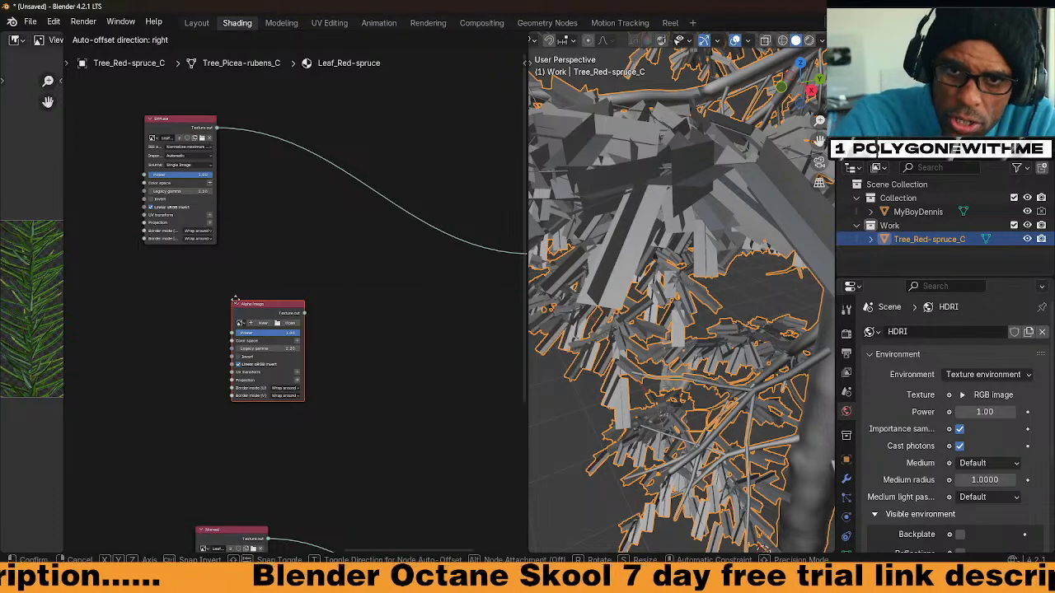
click(132, 330)
Connect the Alpha image node's output to the leaf material's Opacity input
scroll(344, 345, up, 1)
scroll(328, 295, down, 2)
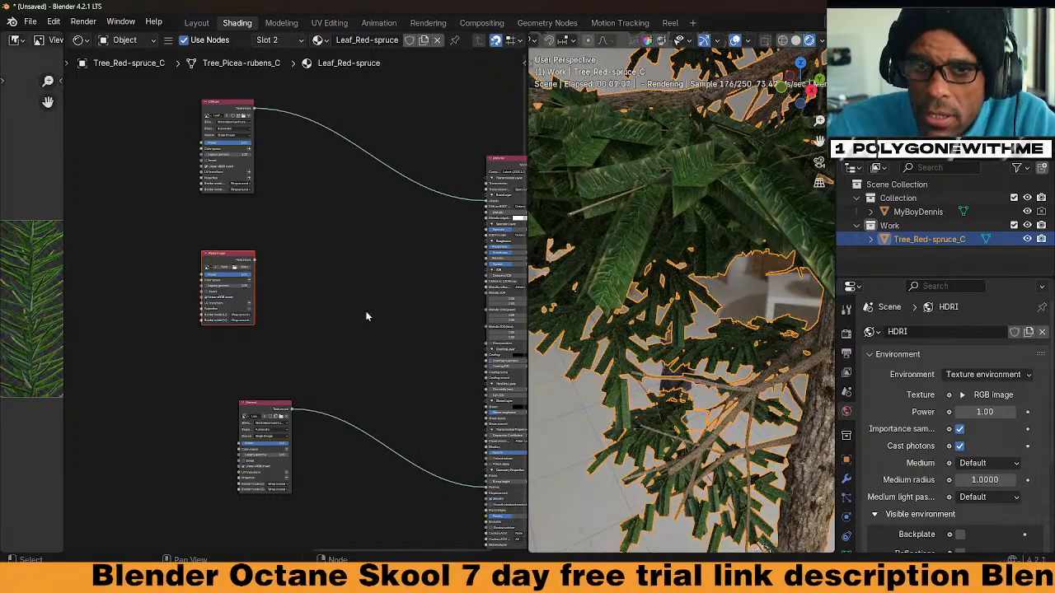
scroll(286, 338, up, 3)
scroll(281, 248, down, 2)
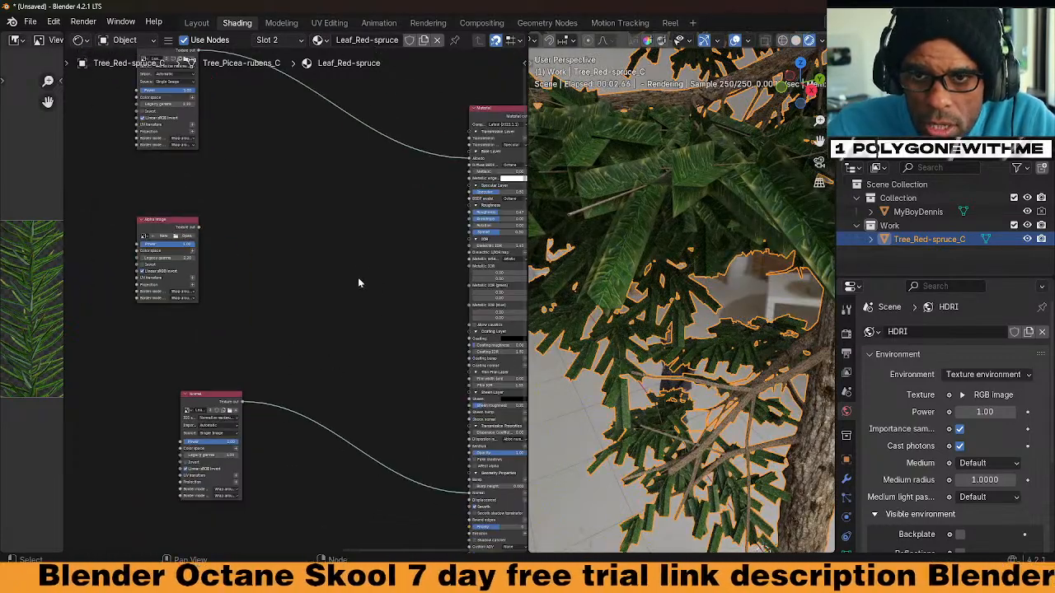
alt+right_drag(165, 255, 495, 280)
scroll(436, 529, down, 5)
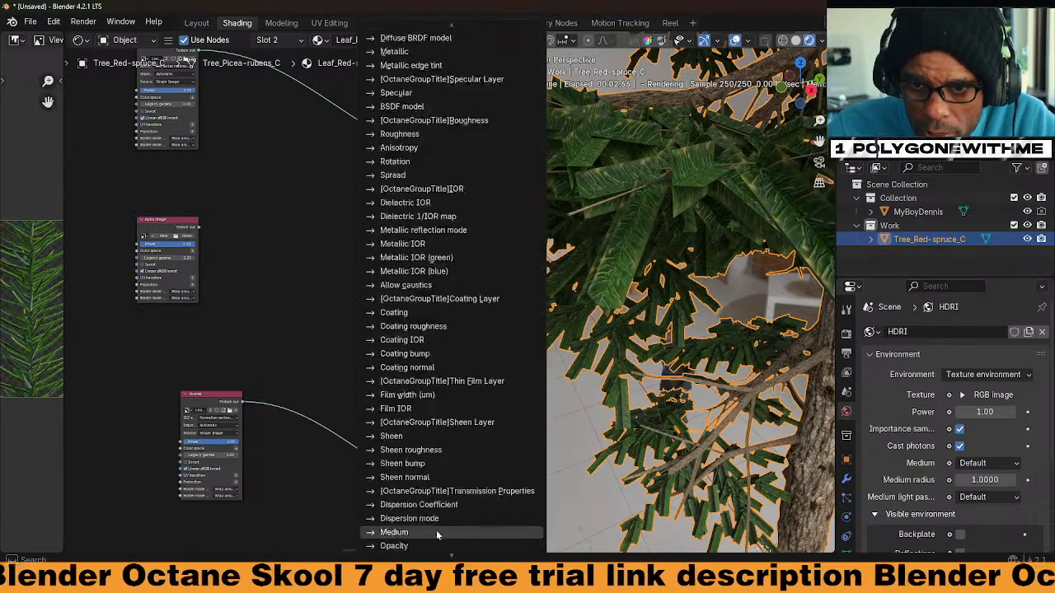
click(394, 491)
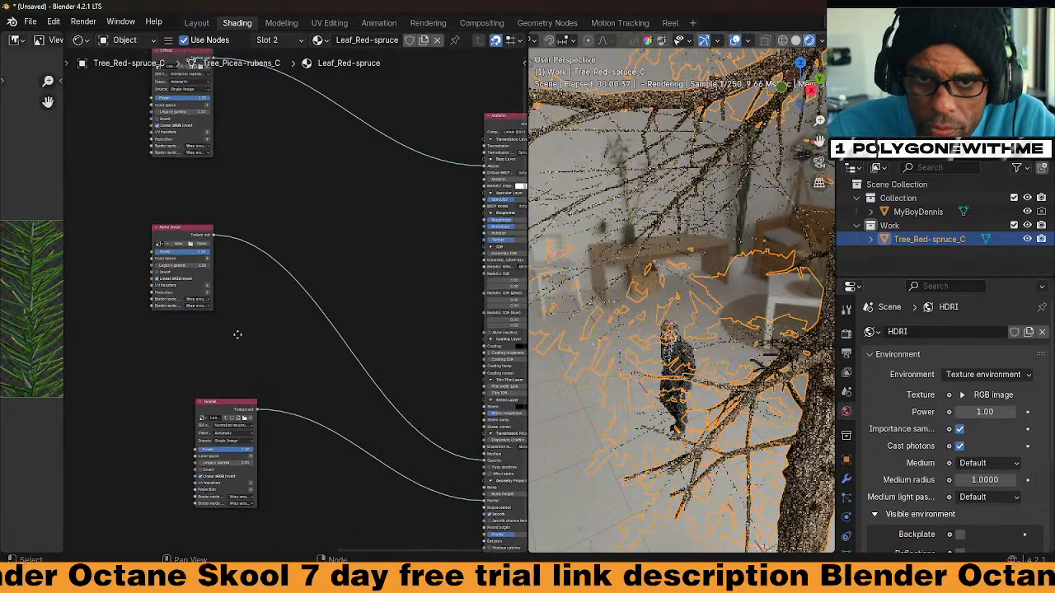
Load Bark_Picea_rubens_Diffuse.png into the Alpha image node
scroll(260, 289, up, 3)
scroll(280, 293, up, 1)
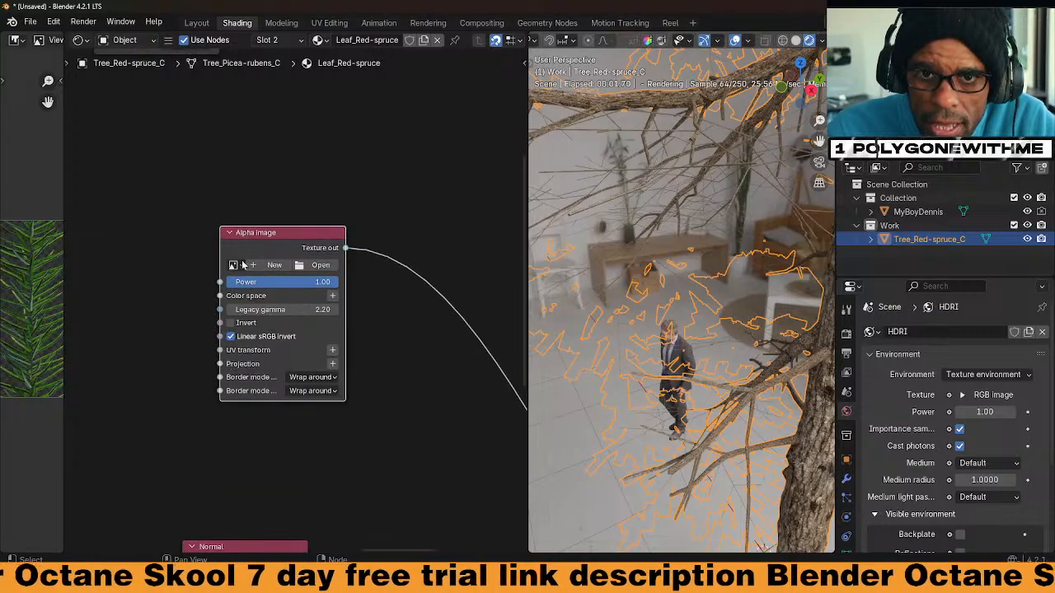
click(233, 265)
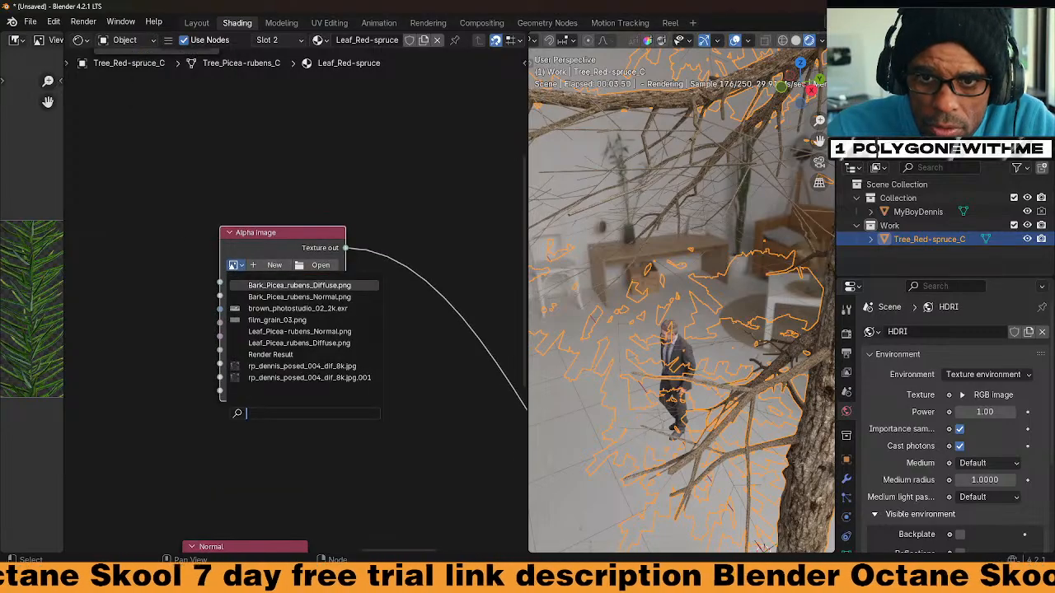
click(257, 286)
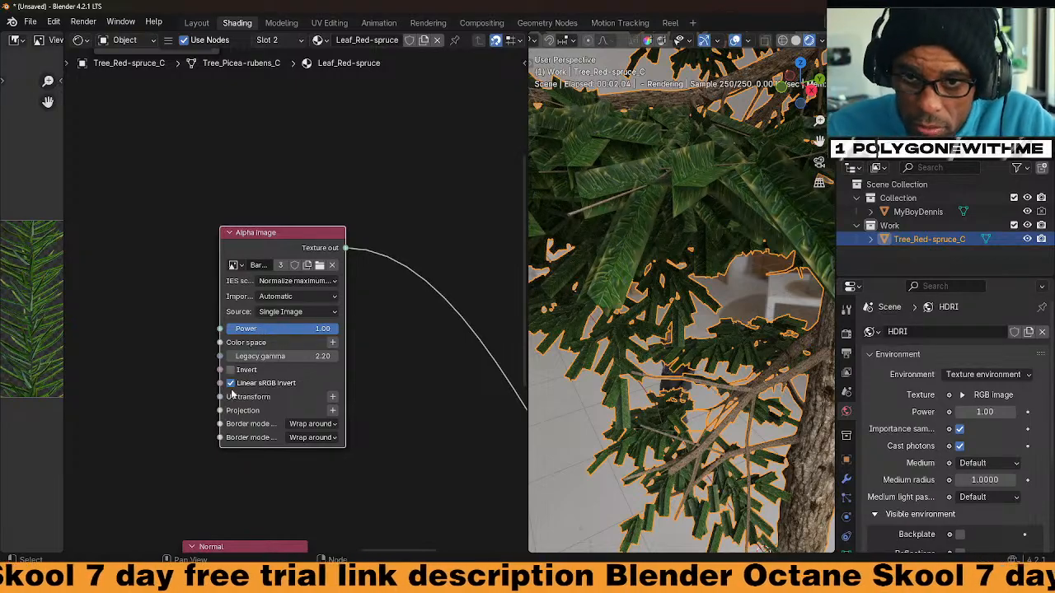
Set the Alpha image's Legacy gamma to 1 and try its Invert option on and off
click(298, 356)
text(1)
key(Return)
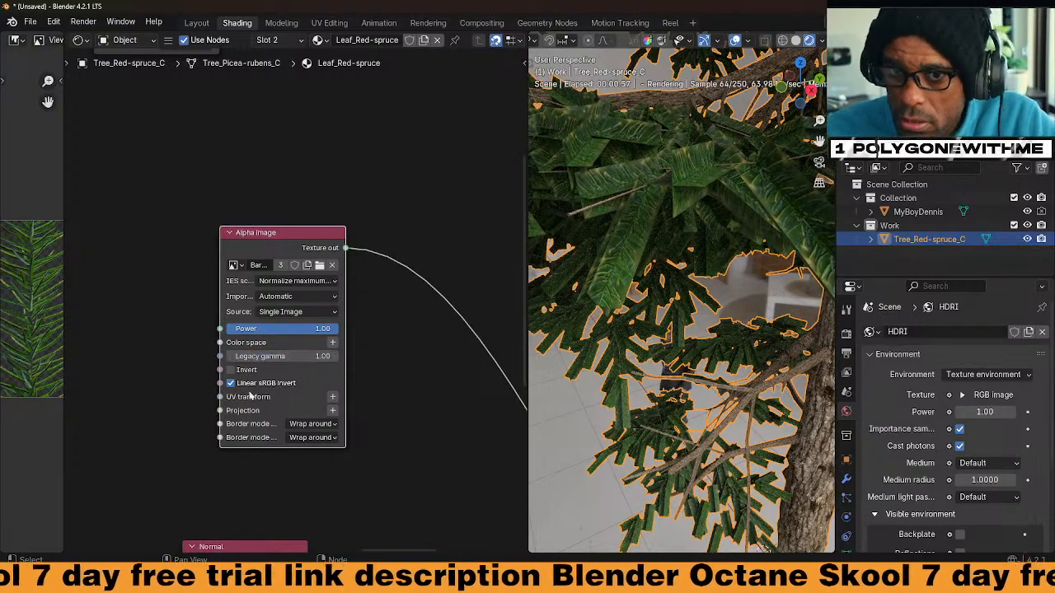
click(231, 370)
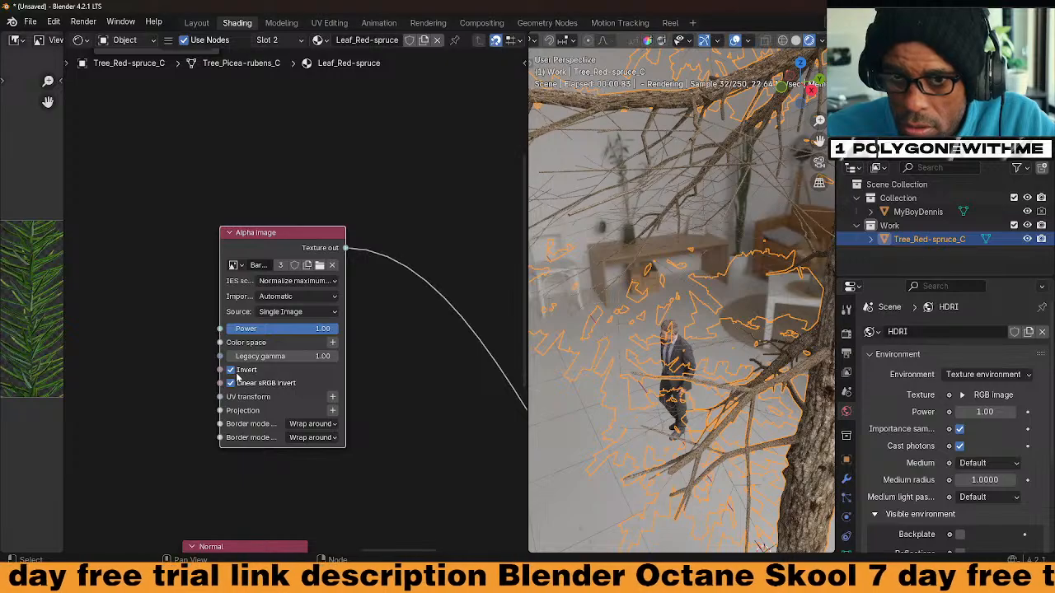
click(231, 370)
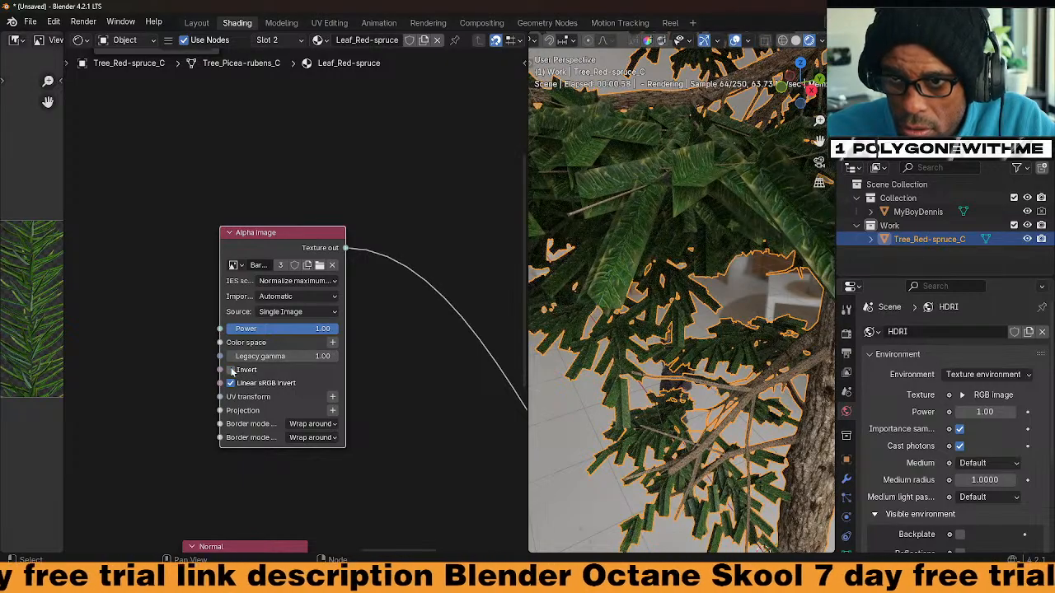
Test Invert on the Alpha image again, restore its Legacy gamma to 2.20 and switch Invert back off
middle_drag(276, 225, 183, 177)
scroll(309, 328, down, 7)
middle_drag(342, 438, 229, 344)
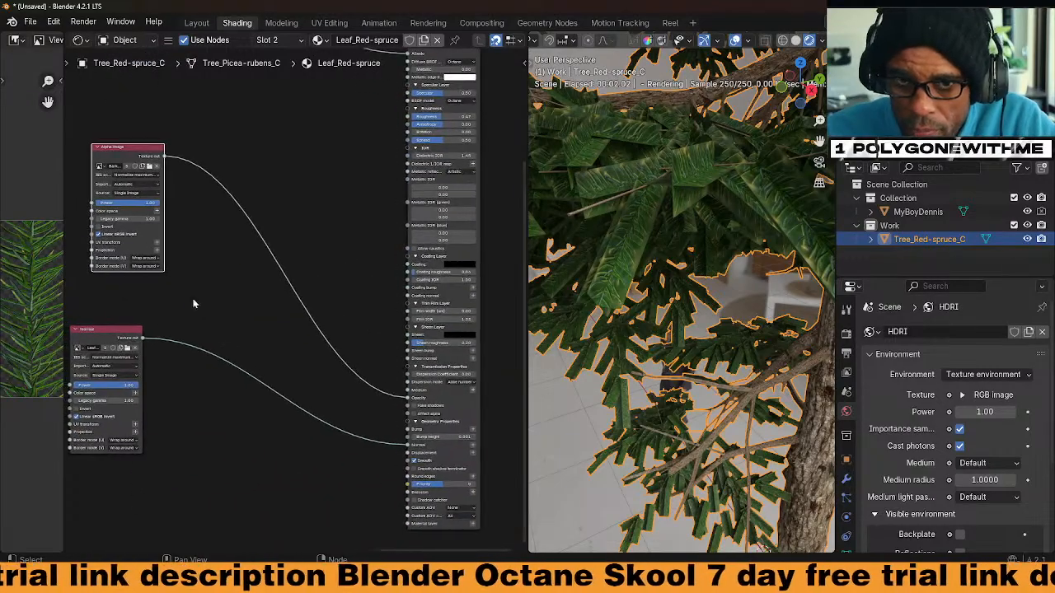
click(99, 227)
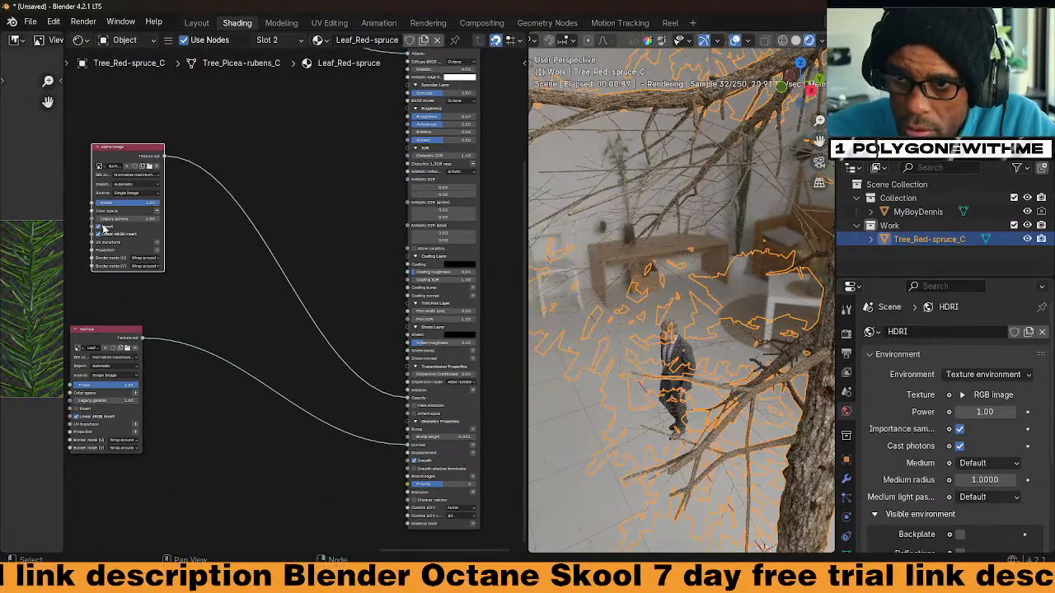
key(Return)
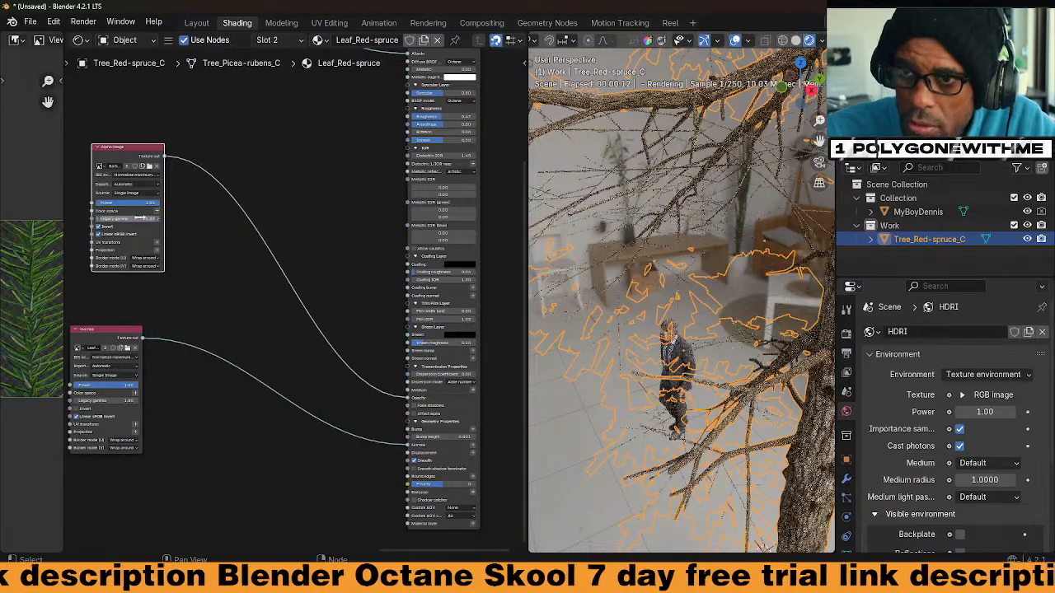
click(97, 232)
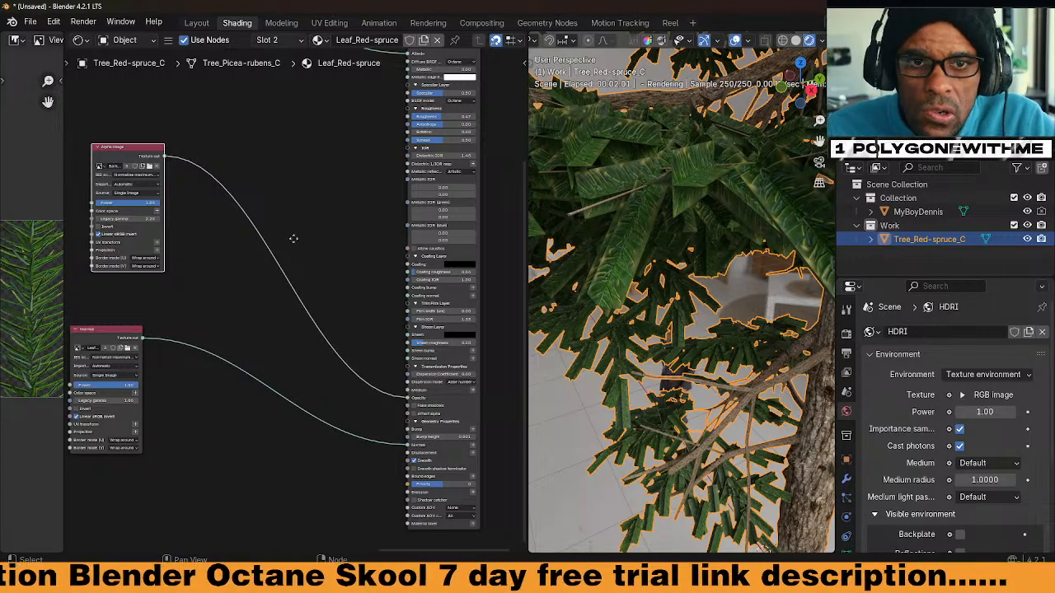
Try driving the leaf's Opacity from the Diffuse texture with Linear sRGB invert off, and clear the Opacity input
scroll(294, 242, down, 3)
drag(157, 138, 191, 177)
drag(320, 410, 382, 458)
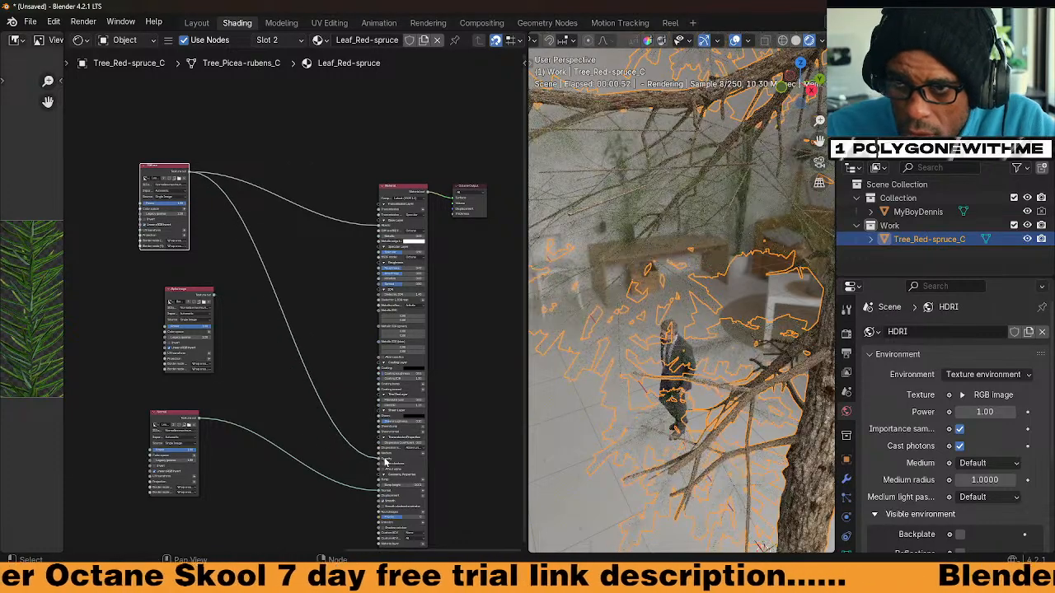
click(145, 223)
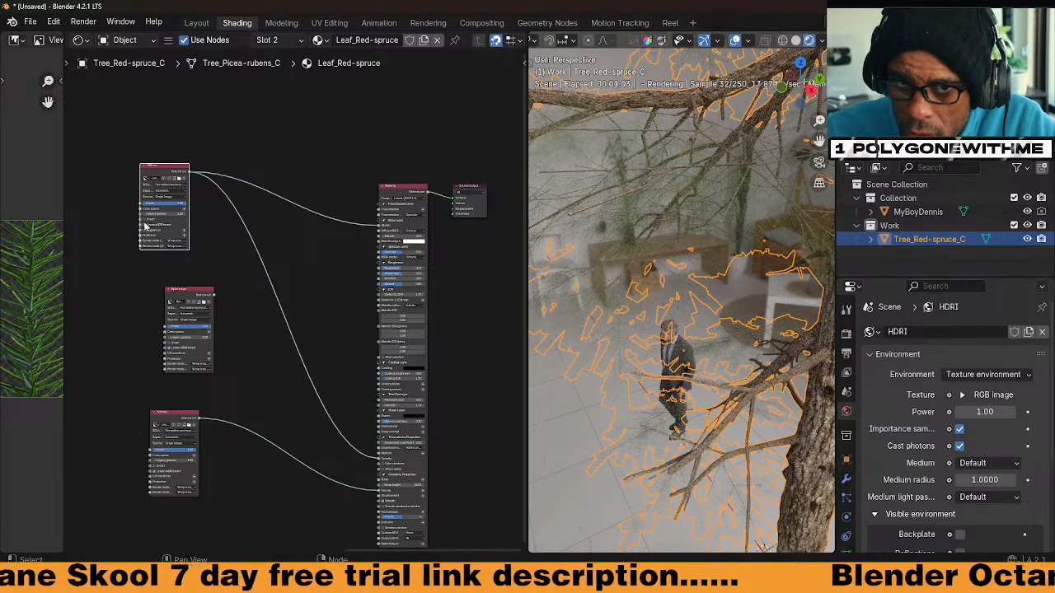
click(145, 221)
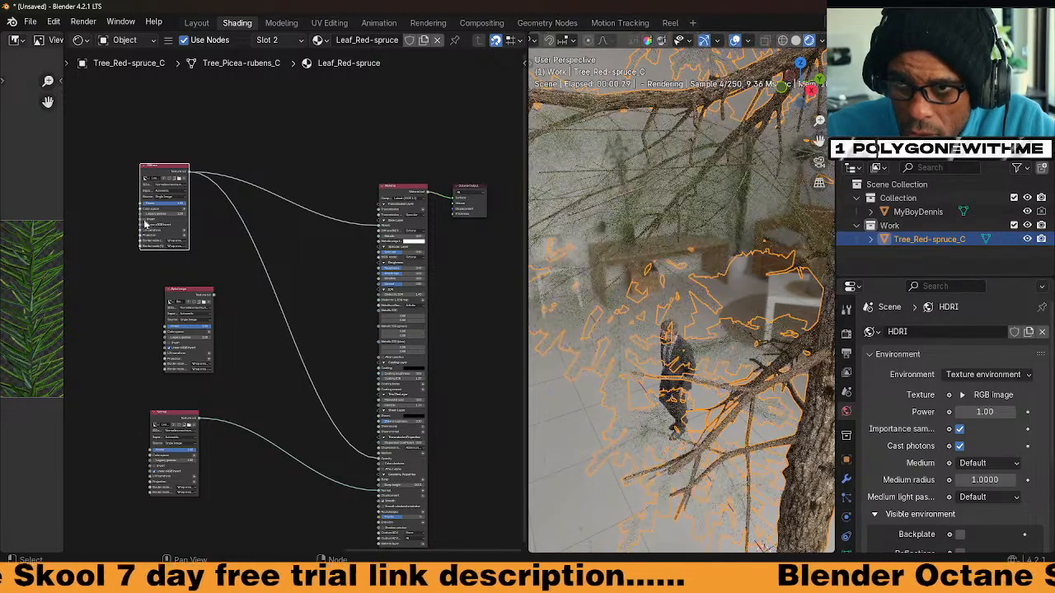
drag(378, 462, 265, 345)
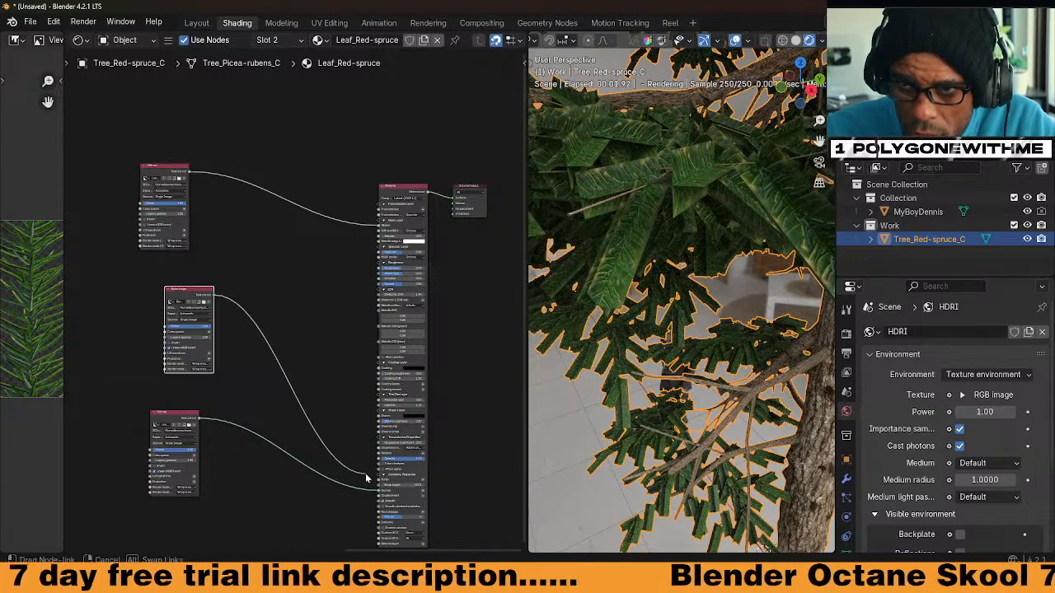
drag(366, 474, 290, 402)
Preview the Alpha image output directly on the leaves and inspect its black and white areas around the tree
ctrl+shift+click(191, 289)
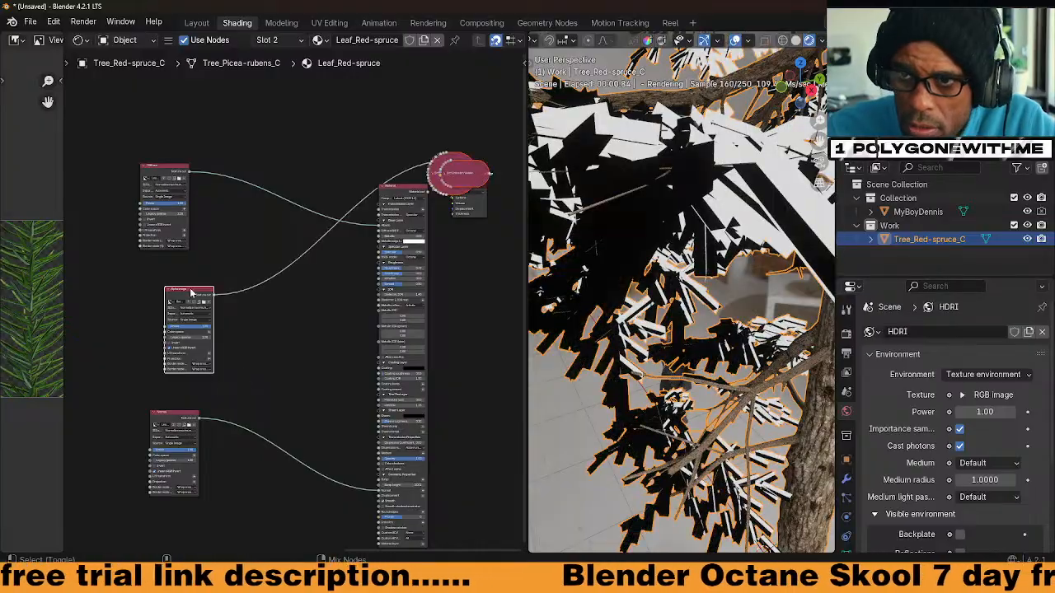
scroll(674, 355, down, 3)
middle_drag(675, 355, 715, 329)
scroll(673, 341, up, 4)
scroll(715, 329, down, 4)
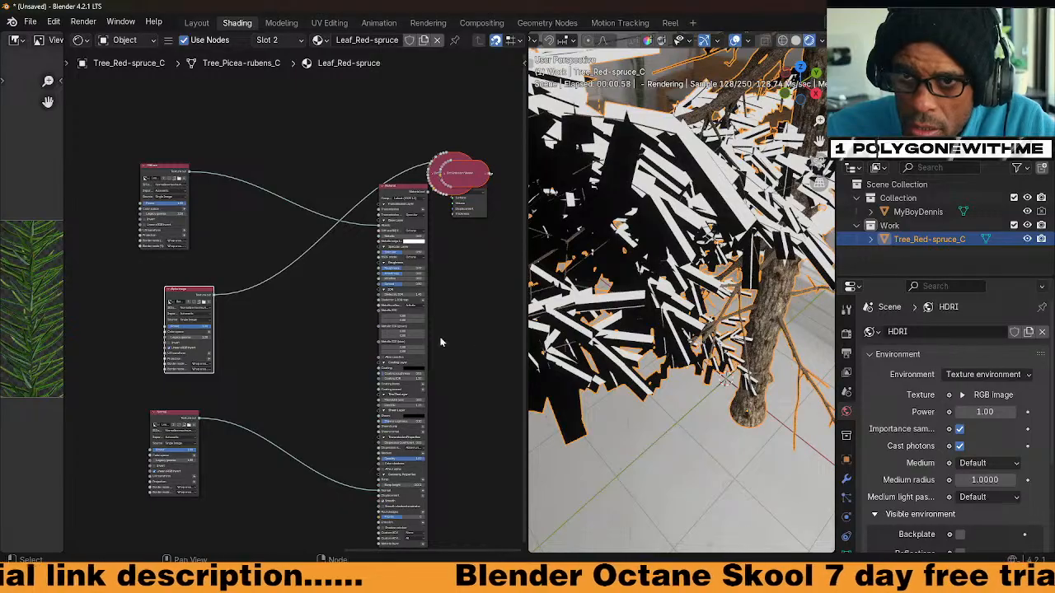
scroll(264, 346, up, 3)
middle_drag(689, 284, 653, 298)
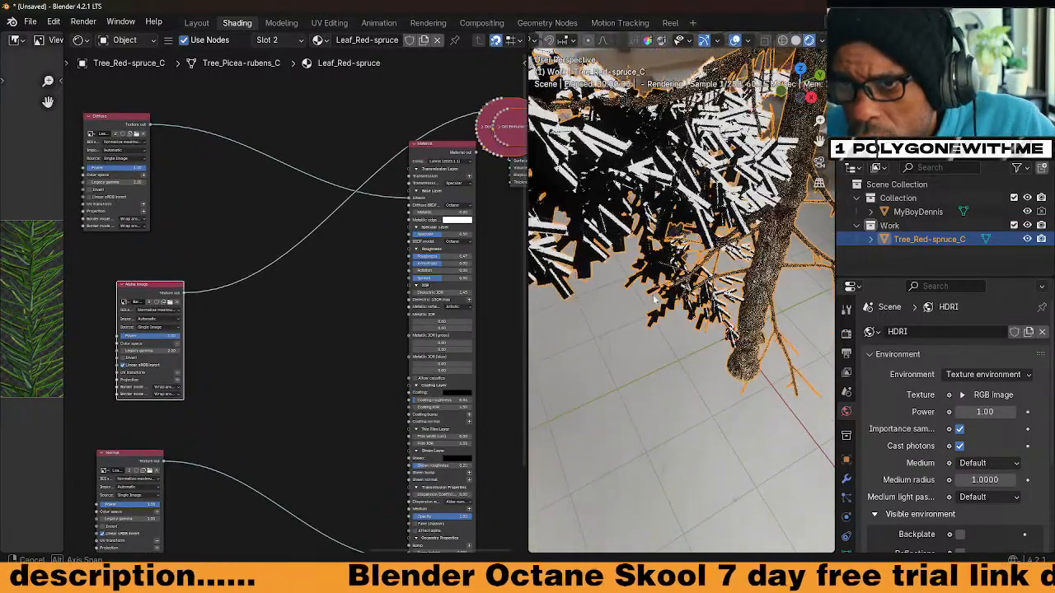
scroll(653, 298, up, 8)
middle_drag(674, 256, 671, 289)
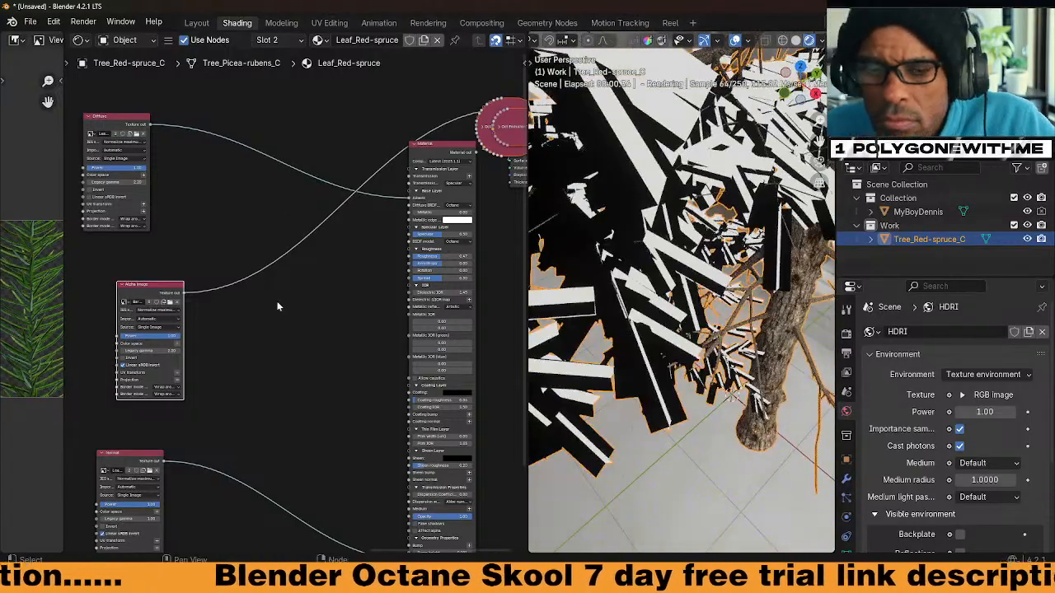
Return to previewing the full leaf material and reconnect the Alpha image to its Opacity input
right_click(167, 295)
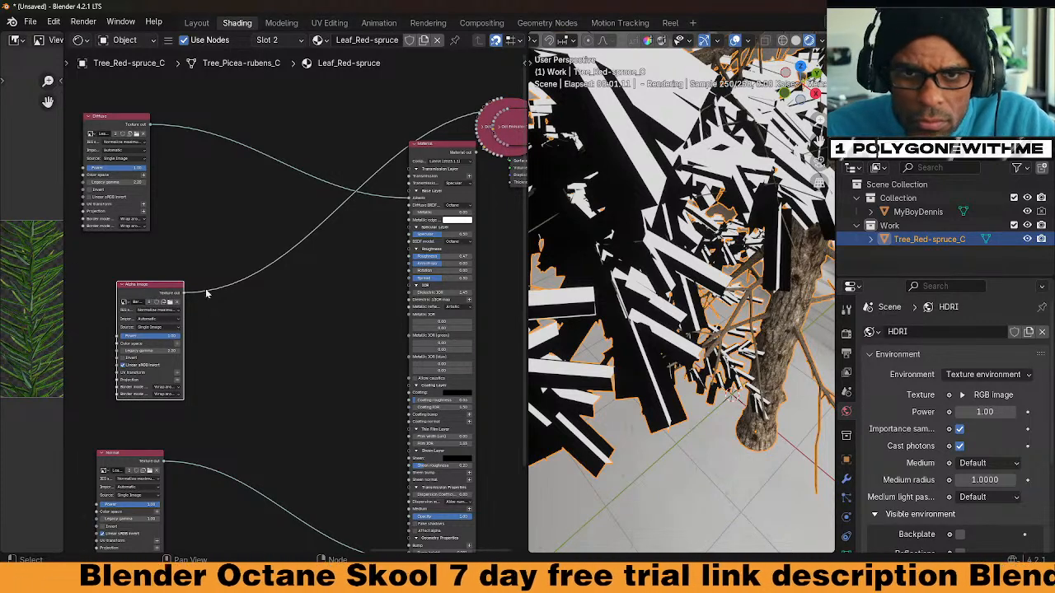
ctrl+shift+click(448, 159)
alt+shift+right_drag(167, 290, 424, 432)
scroll(367, 533, down, 5)
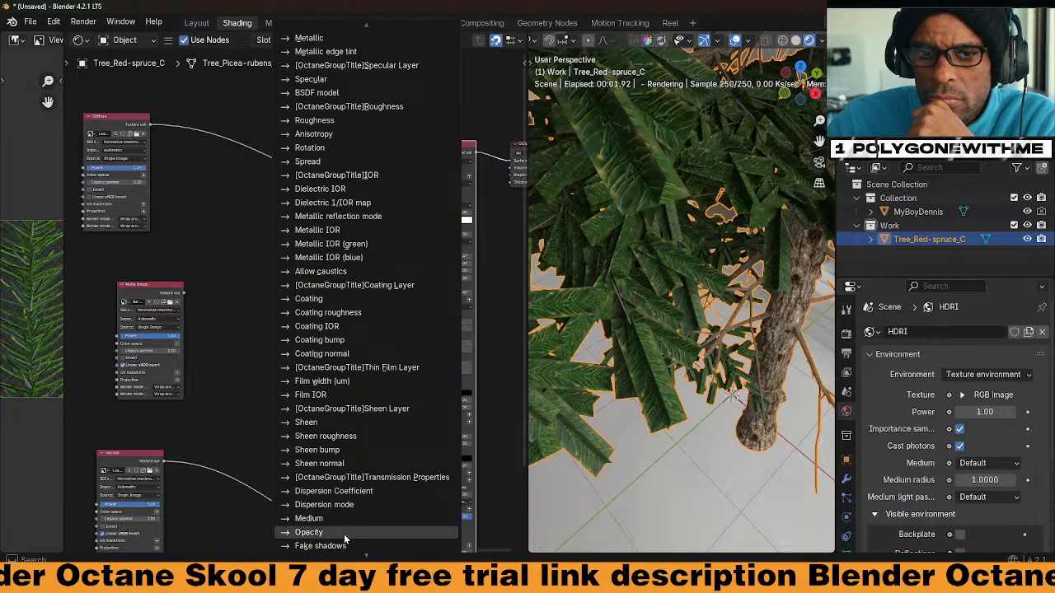
click(344, 533)
Toggle the reconnected Alpha image's Invert option on and off to compare the leaf cutout
middle_drag(205, 410, 279, 386)
scroll(283, 397, up, 5)
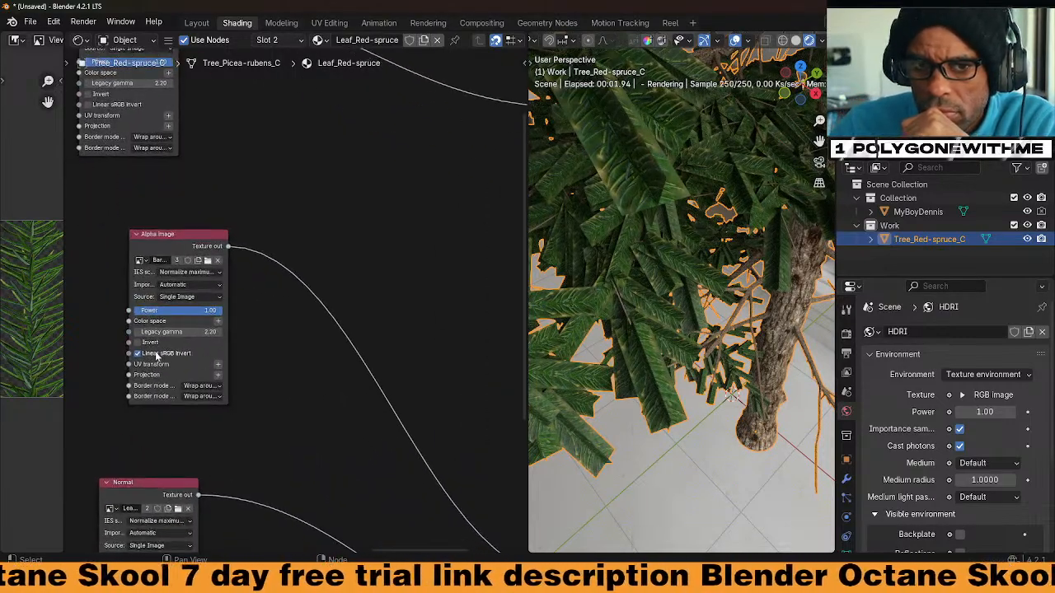
click(137, 343)
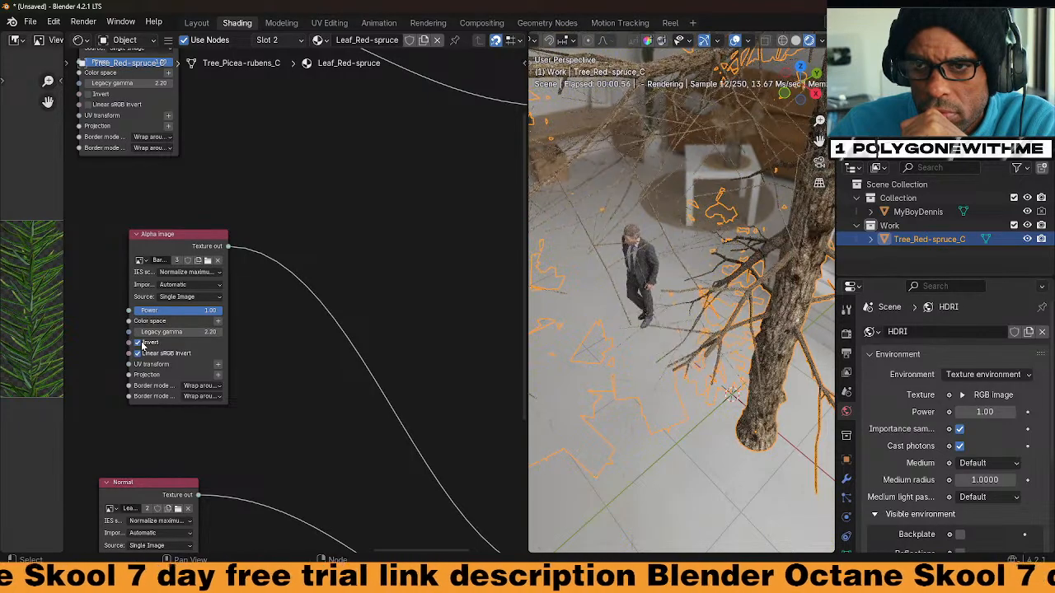
click(140, 343)
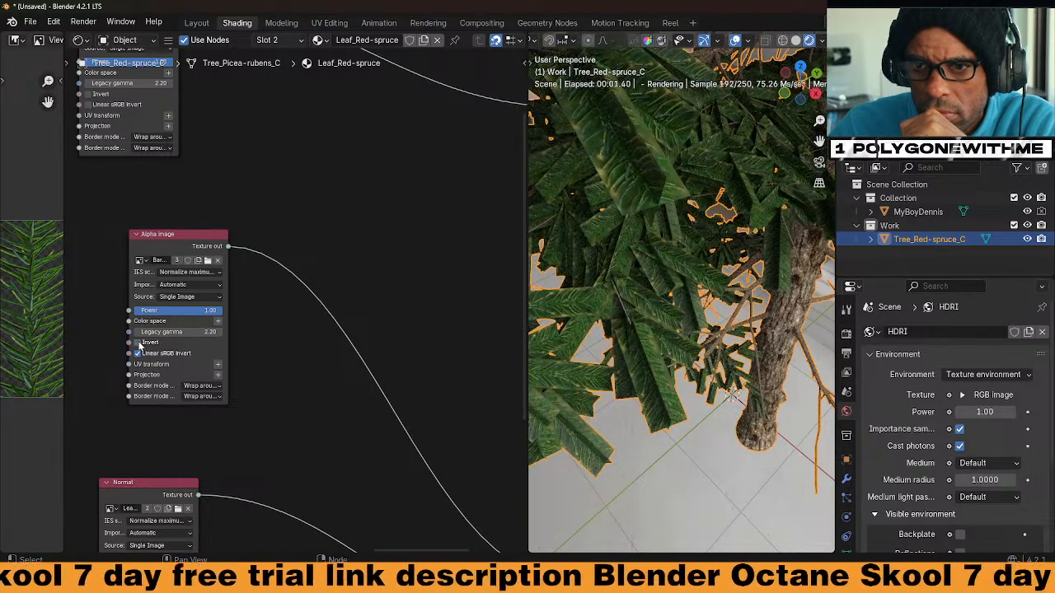
Try the Bark_Red-spruce material in the leaf's material slot, and put Leaf_Red-spruce back
scroll(323, 354, down, 3)
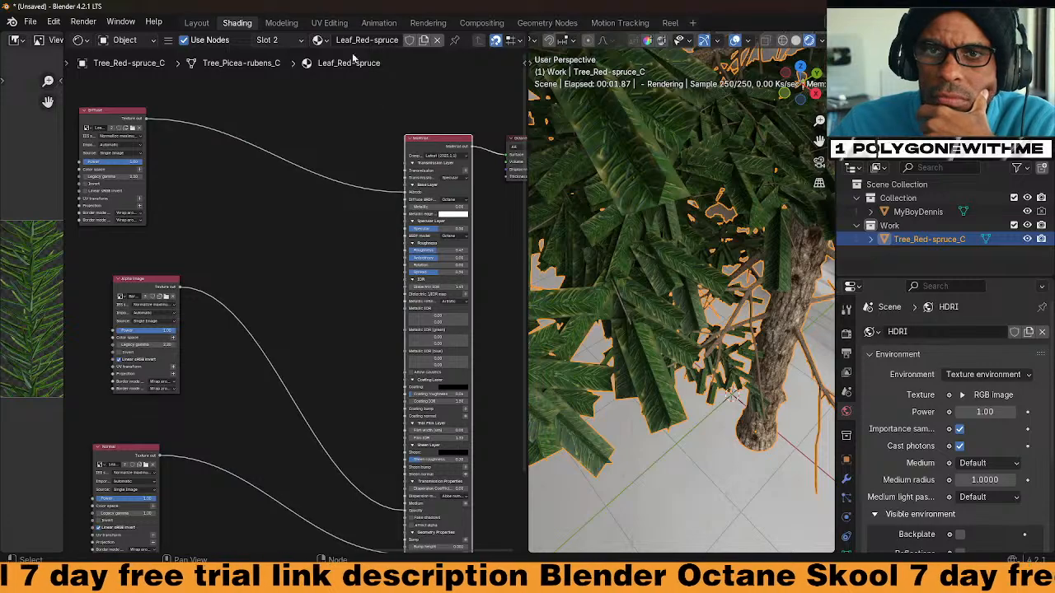
click(318, 41)
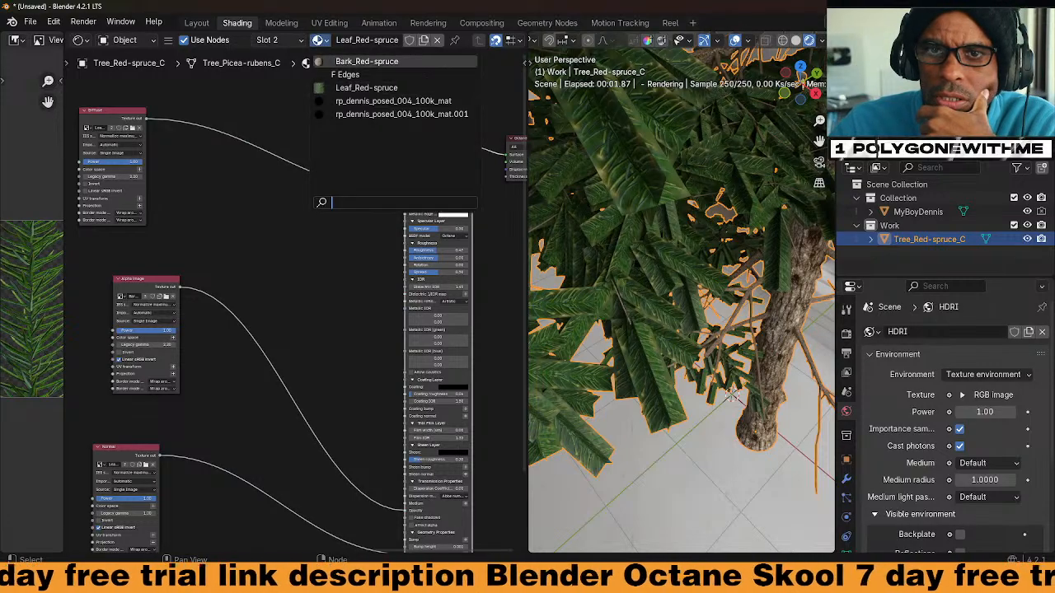
click(345, 61)
click(320, 40)
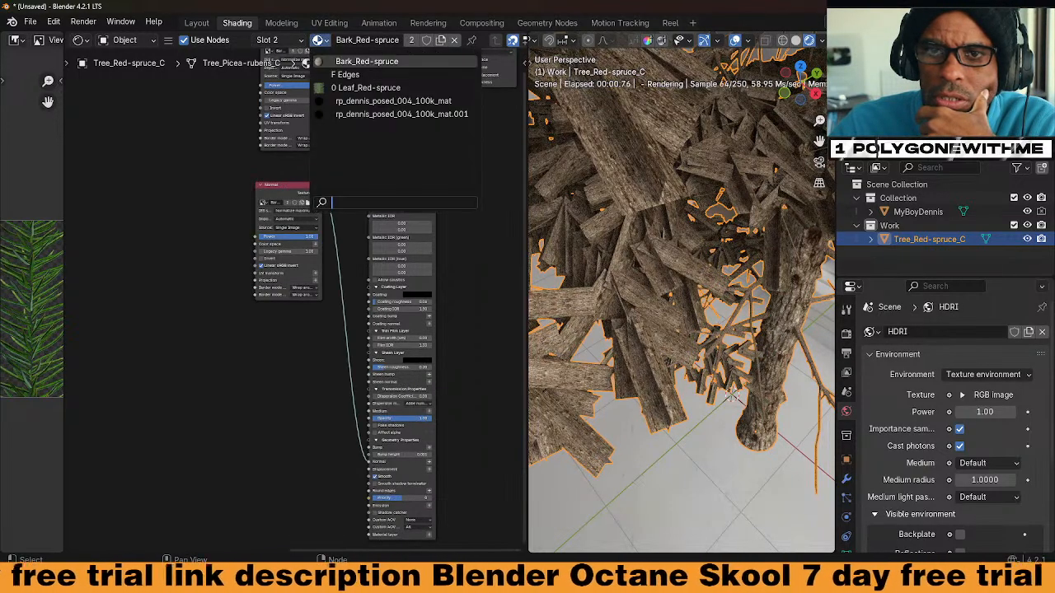
click(339, 89)
middle_drag(313, 424, 314, 348)
middle_drag(258, 411, 286, 383)
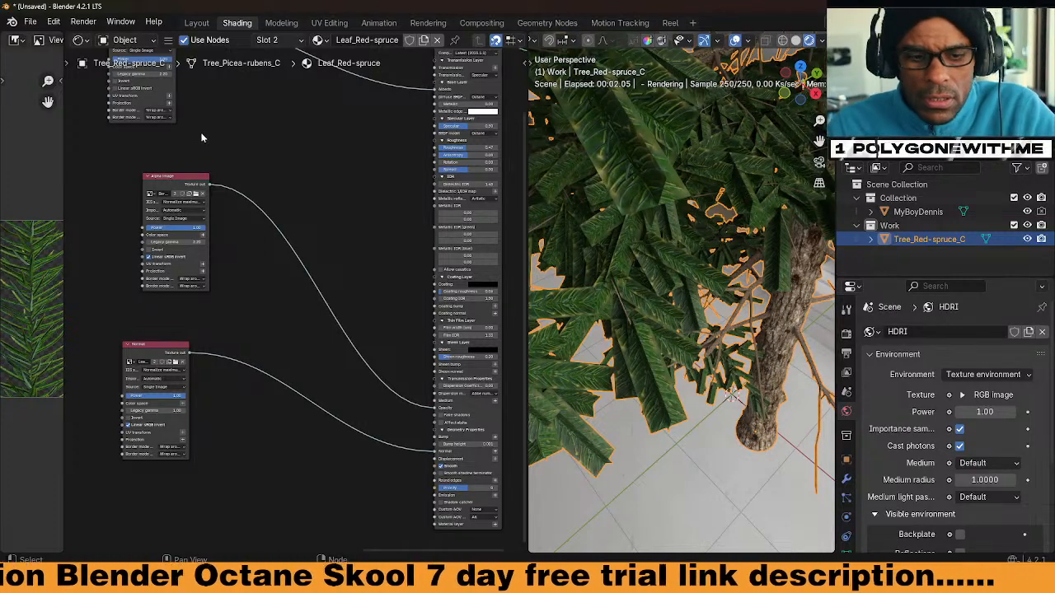
Browse the Red Spruce textures folder from the Alpha image node for a leaf opacity map, without loading a file
scroll(200, 133, up, 2)
middle_drag(199, 133, 282, 170)
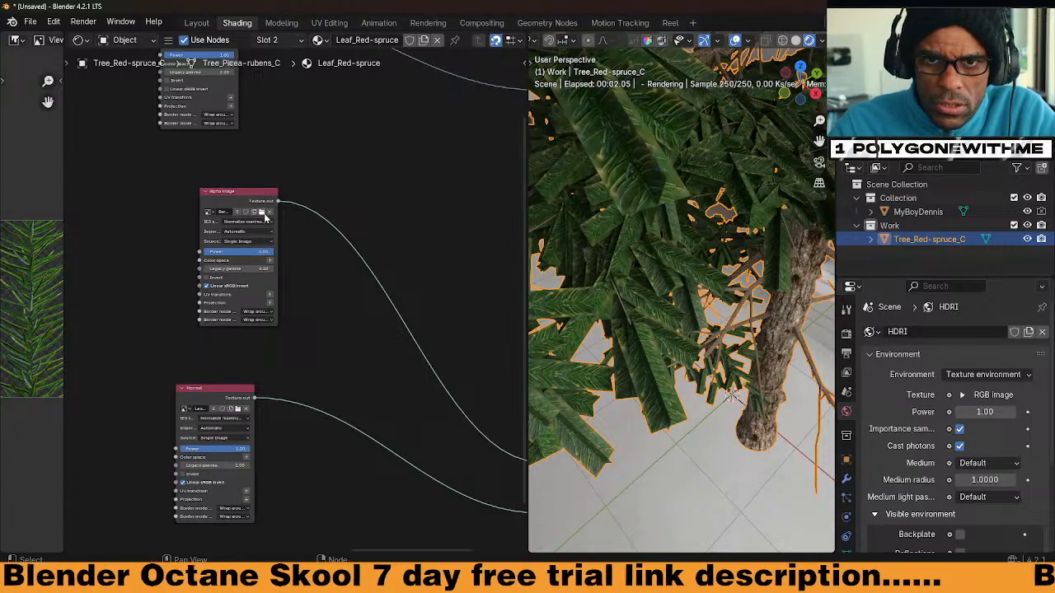
click(263, 213)
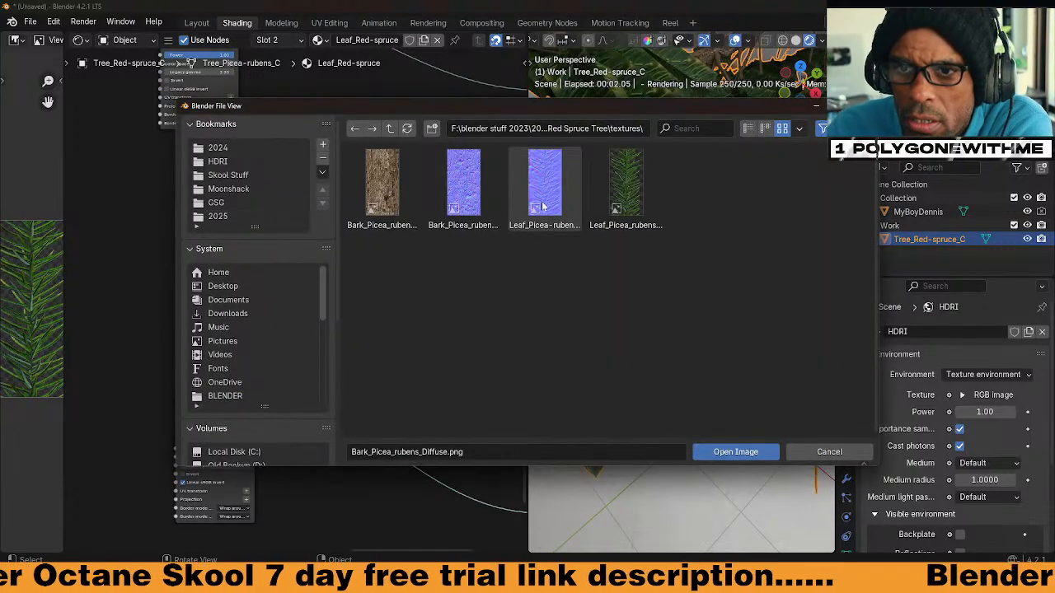
click(623, 207)
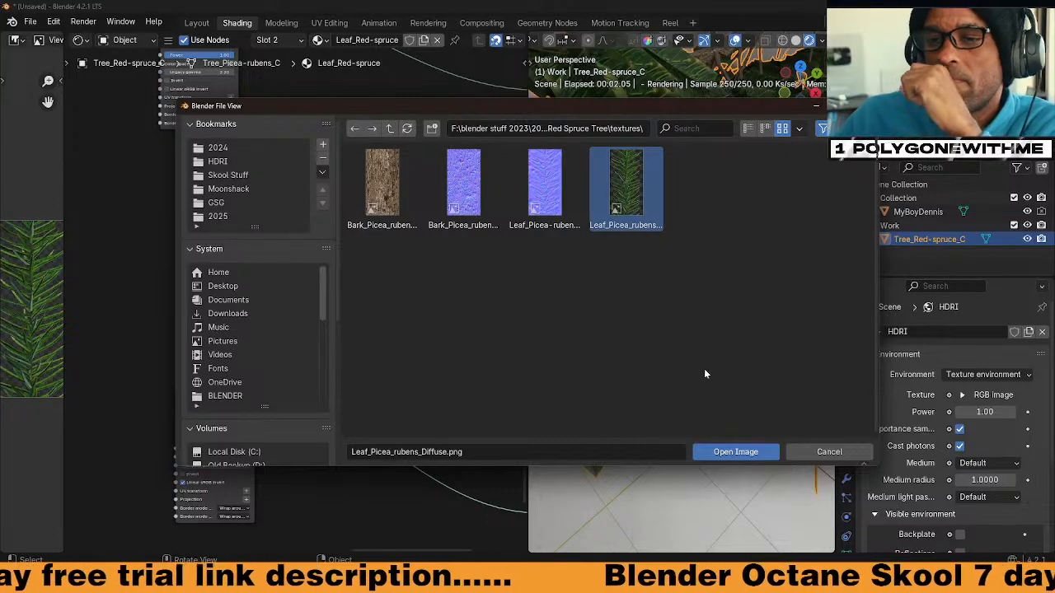
click(829, 452)
scroll(330, 298, up, 4)
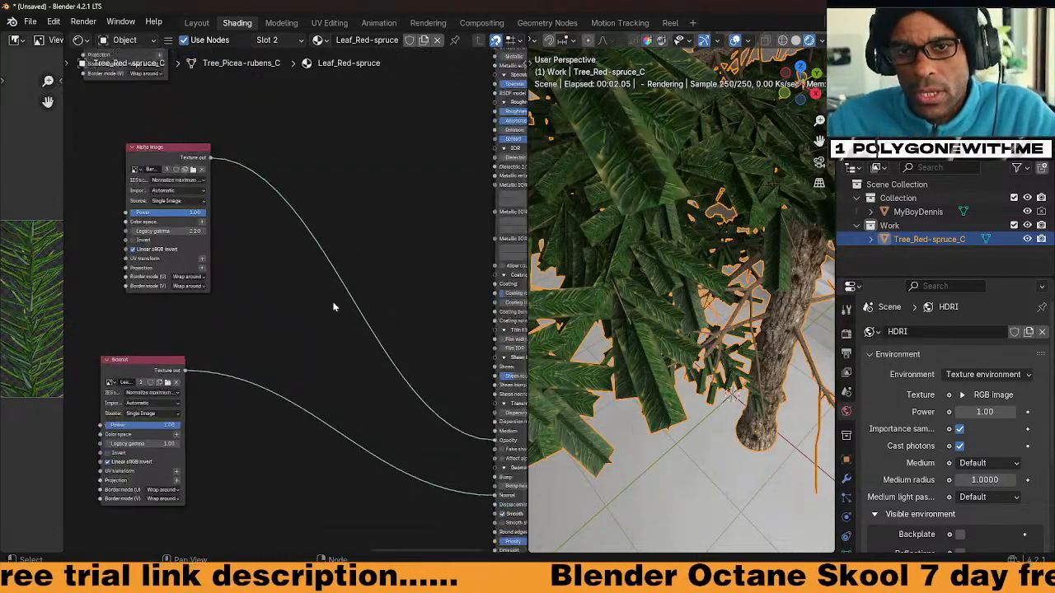
Insert a Gradient map node between the Alpha image and the material's Opacity input
key(shift+a)
mouse_move(310, 341)
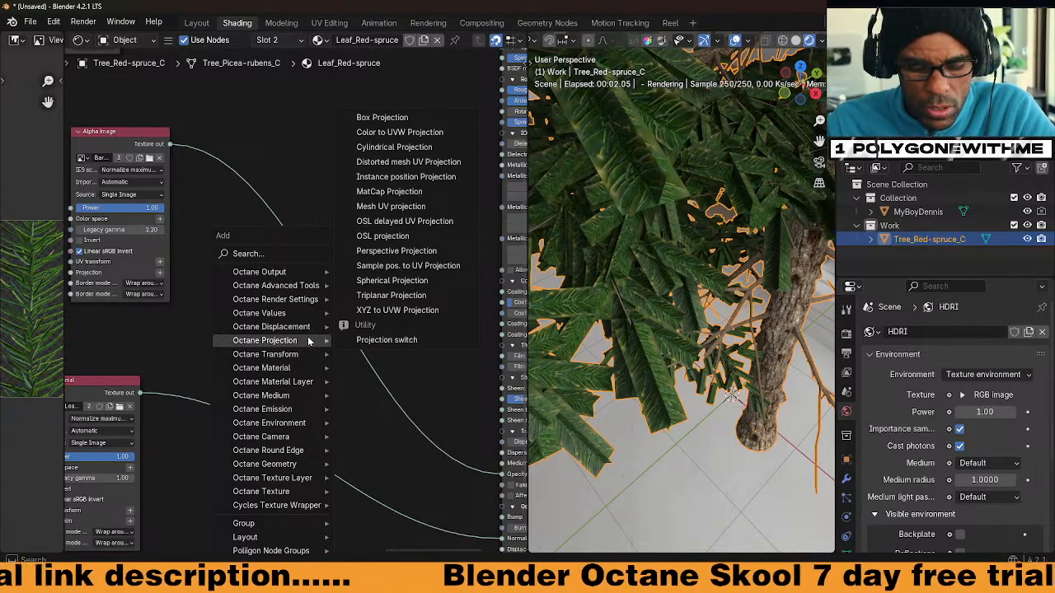
text(gr)
click(445, 376)
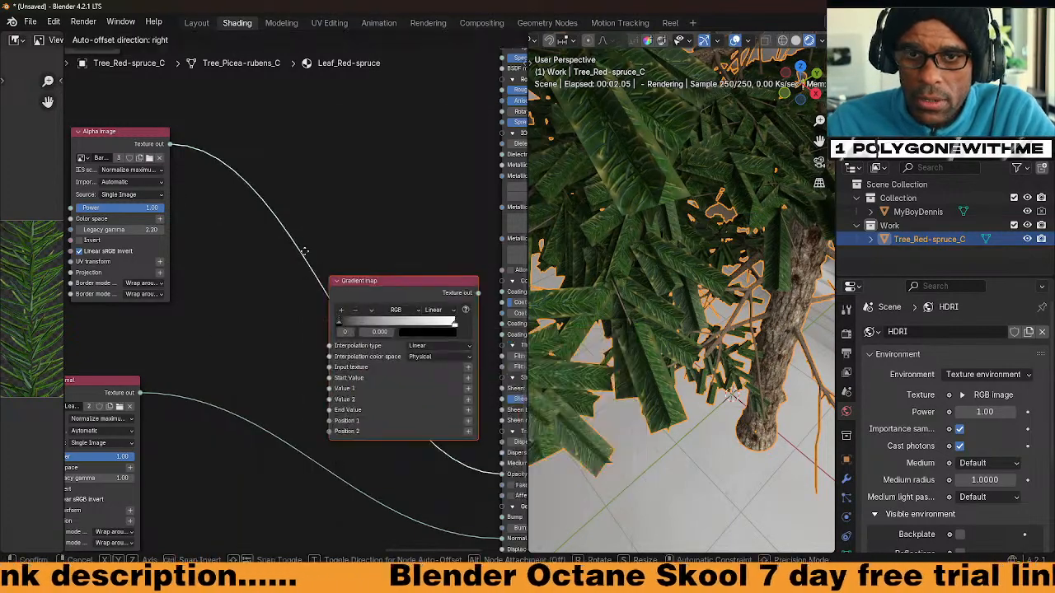
click(354, 328)
middle_drag(355, 328, 377, 336)
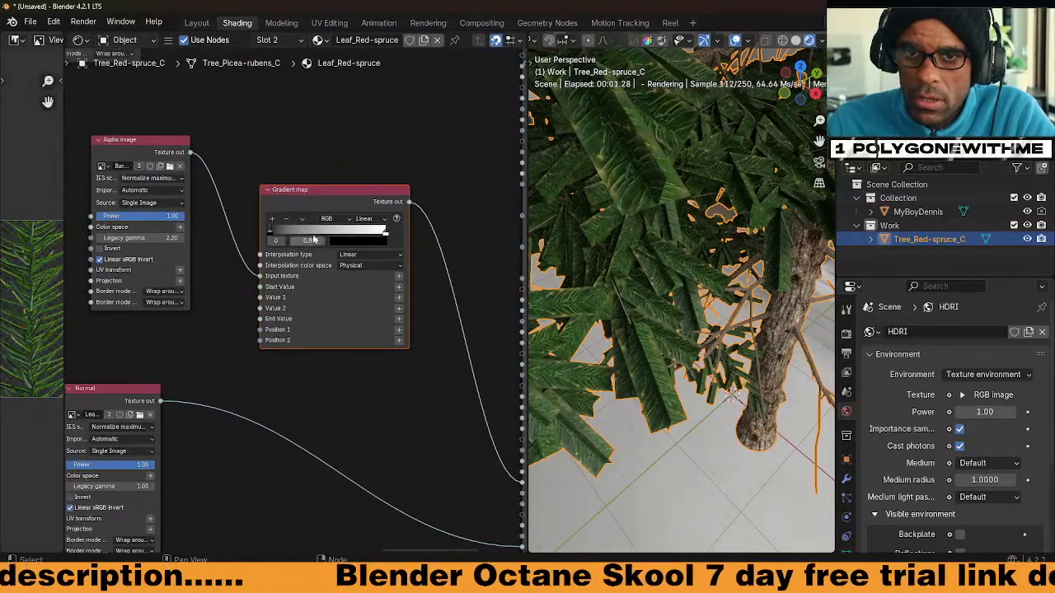
Flip the gradient map's colour ramp and shift its white stop to position 0.030
click(302, 219)
click(315, 234)
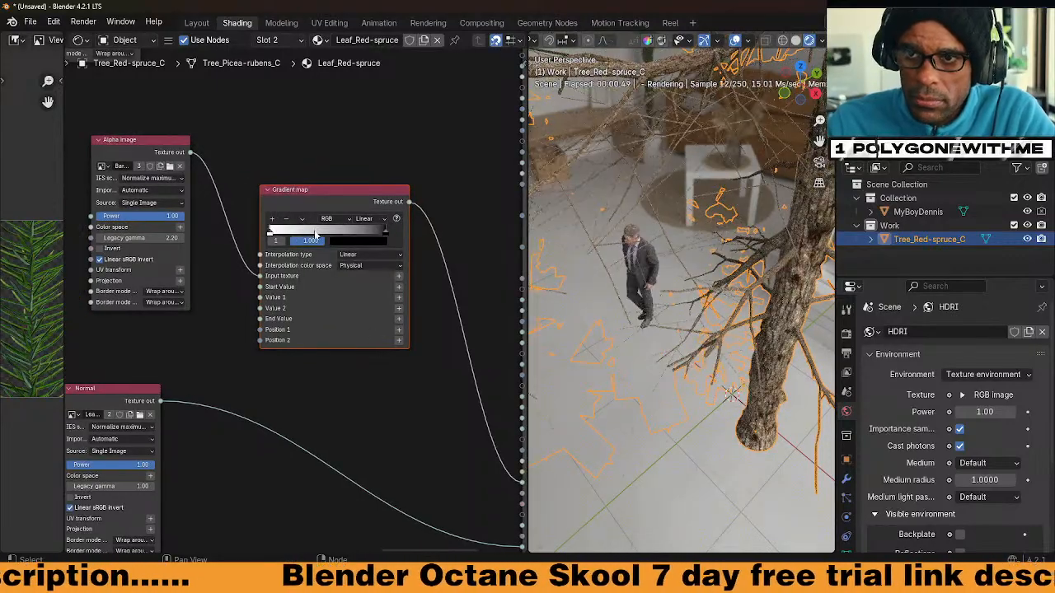
mouse_move(382, 234)
mouse_down()
mouse_move(274, 234)
mouse_move(384, 234)
mouse_up()
mouse_move(276, 235)
mouse_down()
mouse_move(386, 234)
mouse_move(401, 245)
mouse_move(261, 242)
mouse_up()
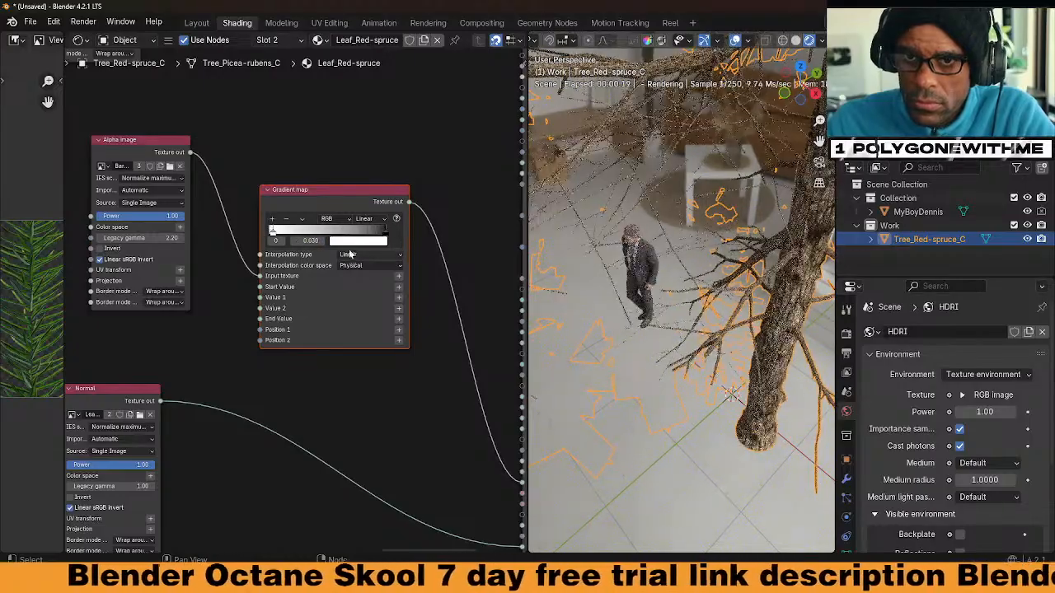
Vary the brightness of the gradient map's first stop, move it to position 0.366 and set it back to white
click(364, 242)
mouse_move(429, 99)
mouse_down()
mouse_move(429, 161)
mouse_move(429, 117)
mouse_up()
drag(309, 239, 346, 240)
click(356, 241)
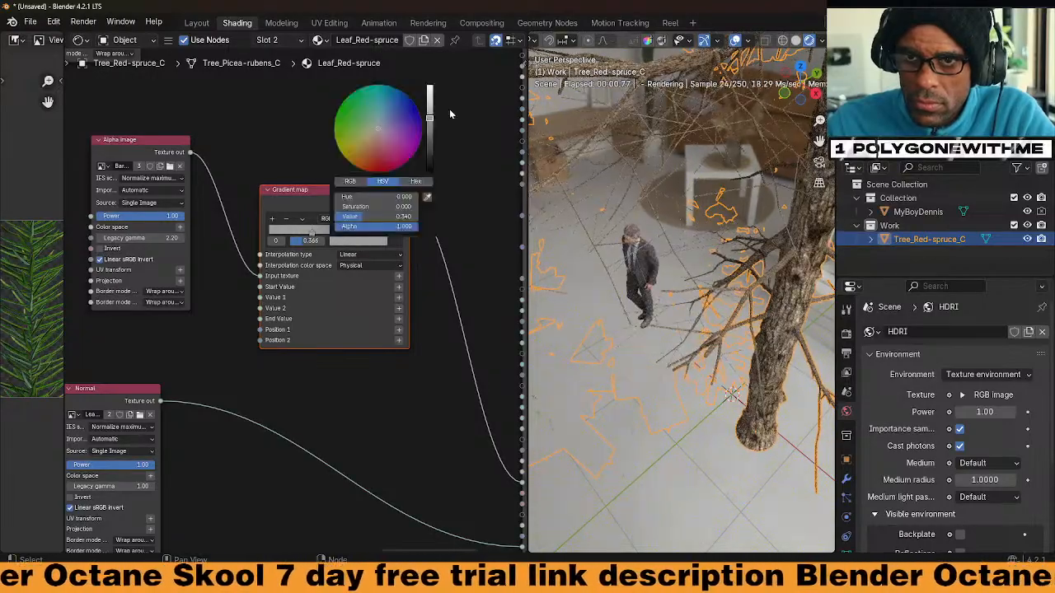
drag(430, 123, 430, 85)
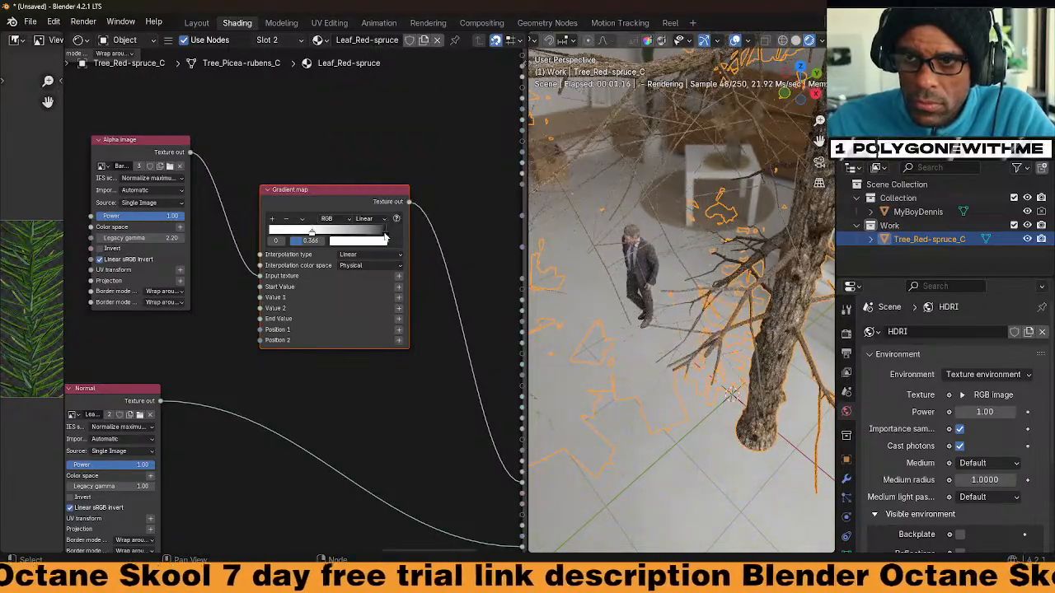
Brighten the gradient map's black end stop to white
click(385, 233)
click(380, 242)
drag(429, 170, 429, 99)
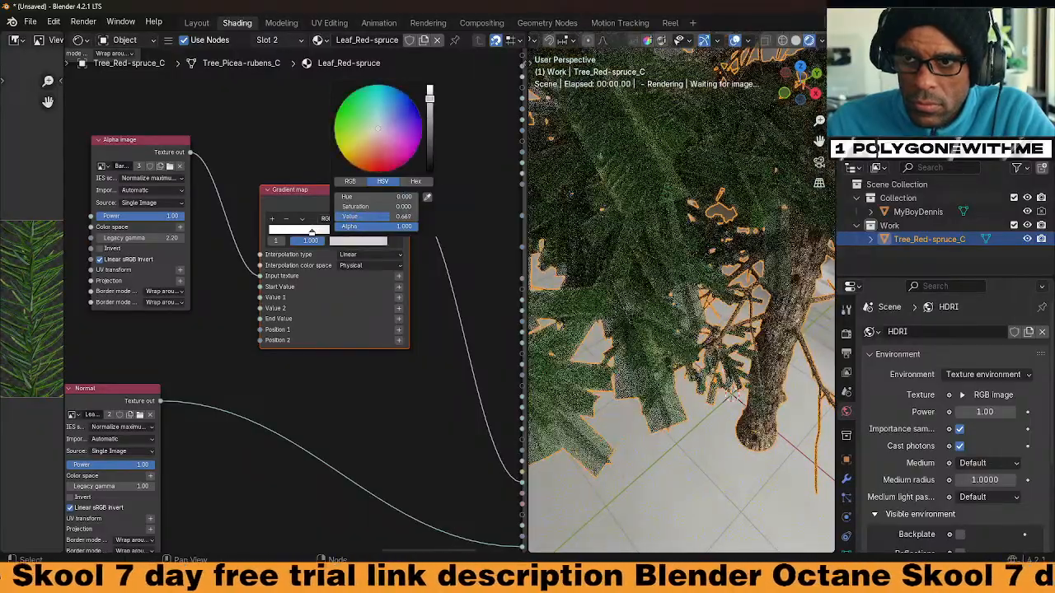
Move the gradient map's first stop to position 0.828 and retry its colour brightness
scroll(349, 239, up, 3)
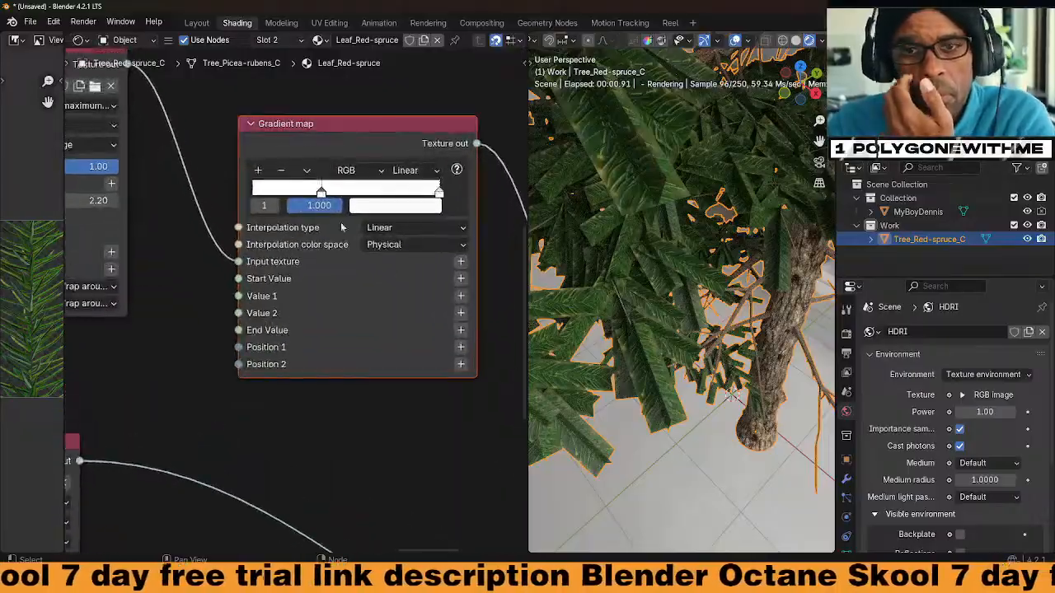
drag(320, 192, 406, 193)
click(414, 206)
mouse_move(508, 231)
mouse_down()
mouse_move(508, 359)
mouse_move(509, 222)
mouse_up()
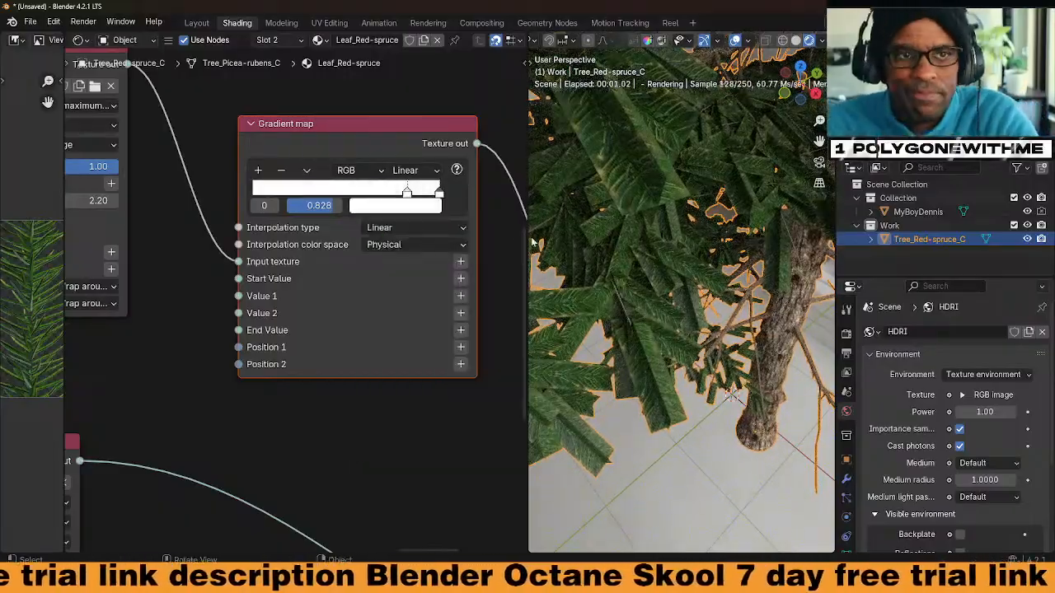
Disconnect the Diffuse texture from the leaf material's Albedo input
scroll(236, 322, down, 4)
scroll(236, 323, down, 1)
scroll(289, 349, up, 1)
scroll(288, 349, down, 1)
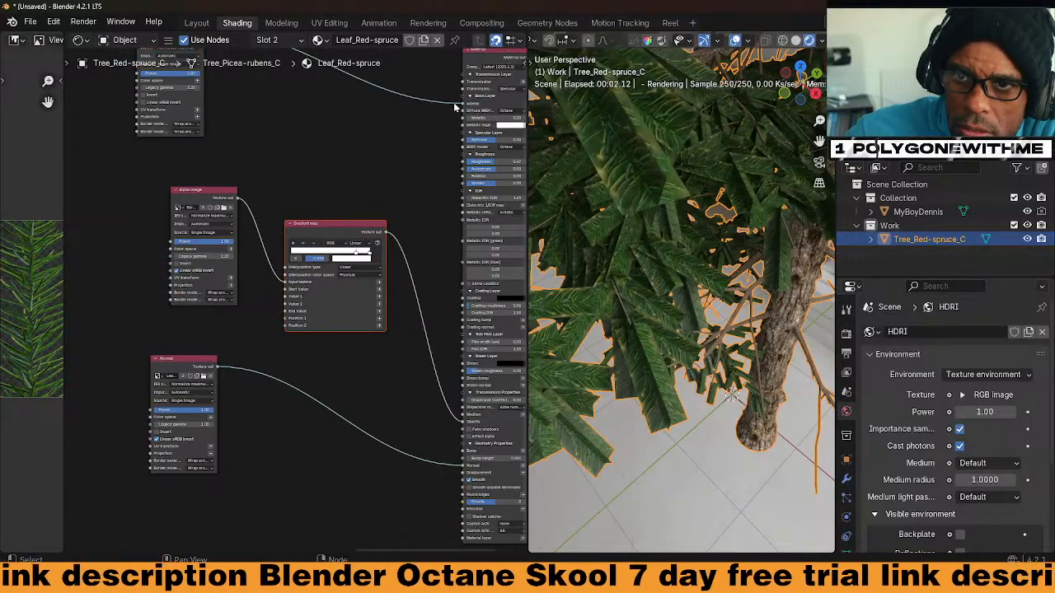
click(399, 216)
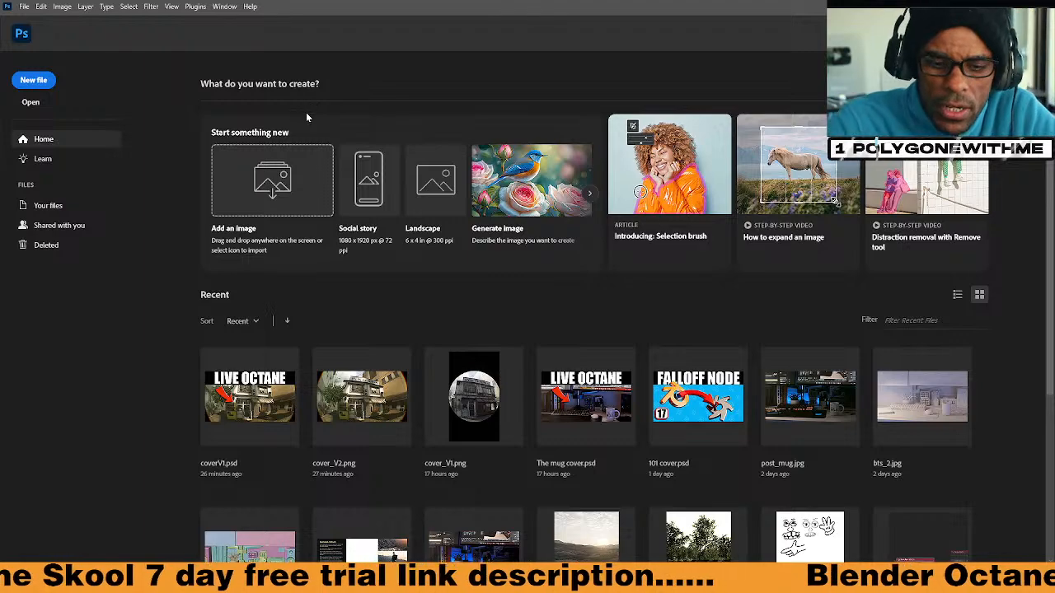
Switch to Photoshop and bring up the dialog for opening an image file
key(ctrl+o)
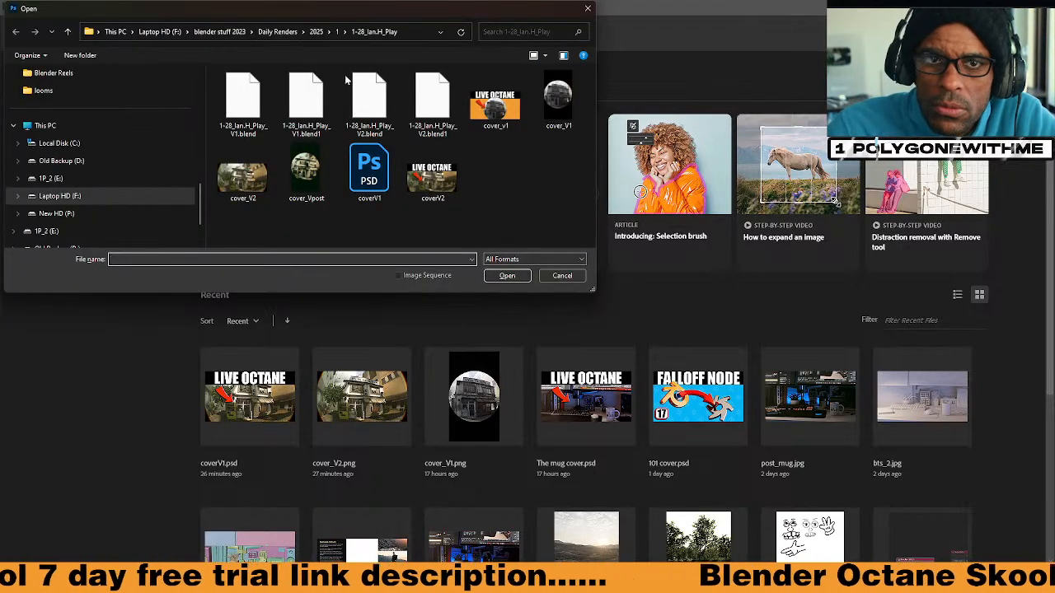
drag(391, 20, 0, 50)
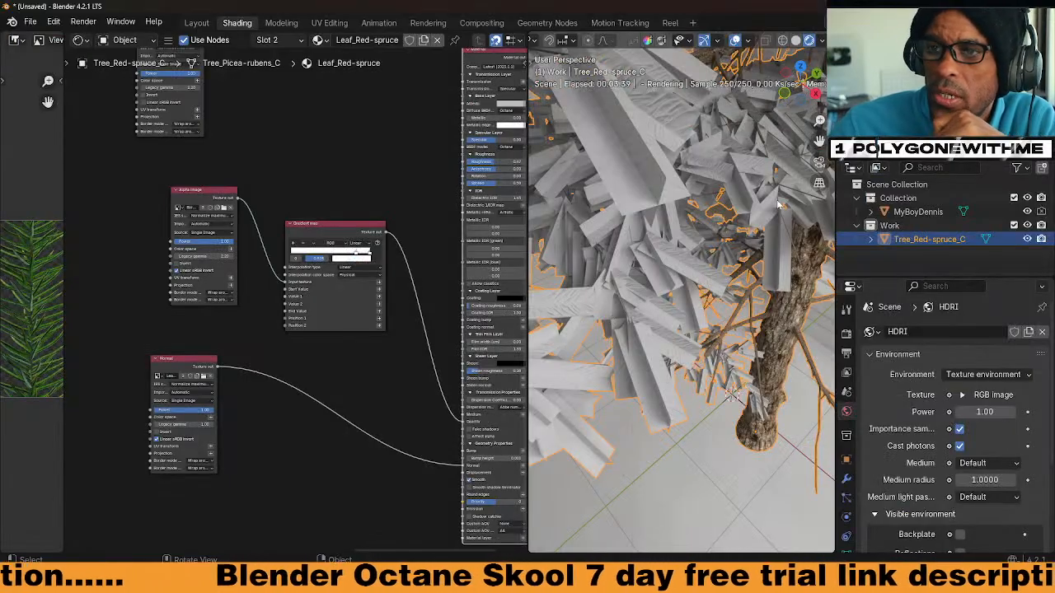
Connect the Alpha image directly to the Opacity input again and delete the Gradient map node
scroll(722, 292, down, 5)
middle_drag(721, 293, 672, 273)
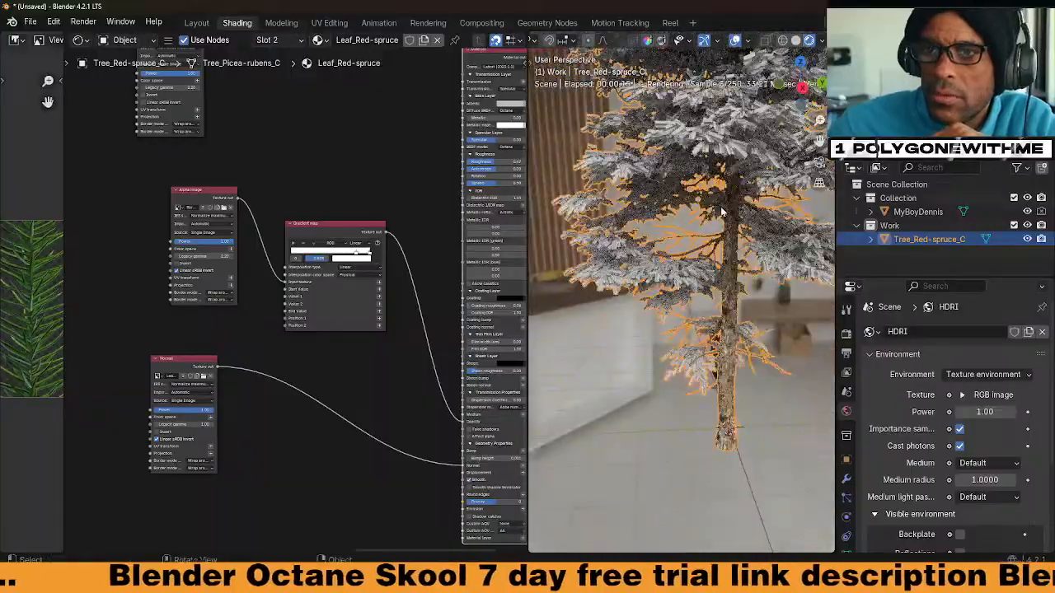
shift+middle_drag(677, 159, 641, 293)
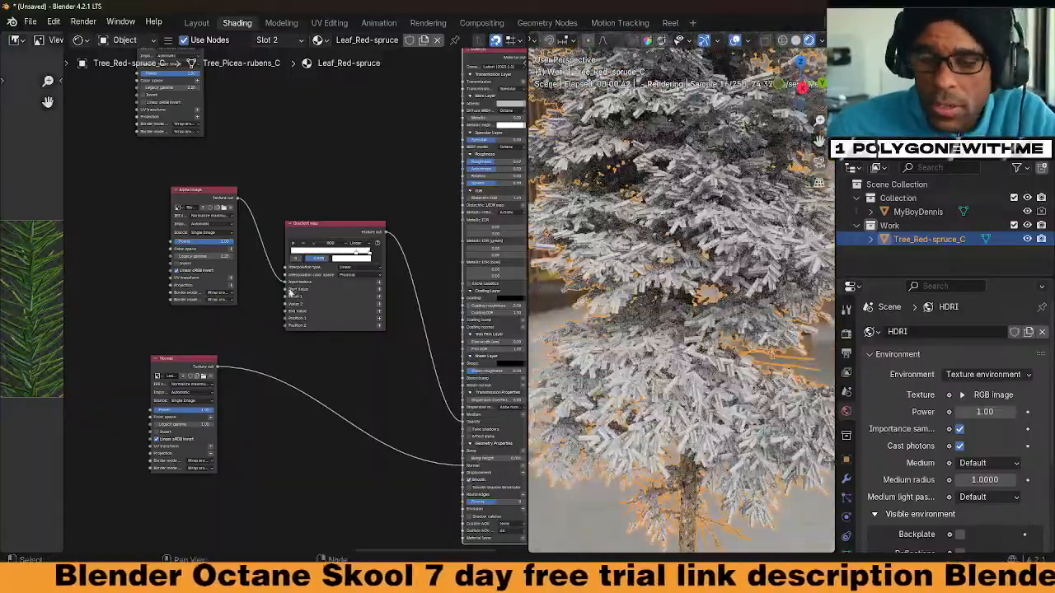
scroll(233, 236, up, 2)
middle_drag(233, 236, 180, 220)
scroll(221, 272, down, 2)
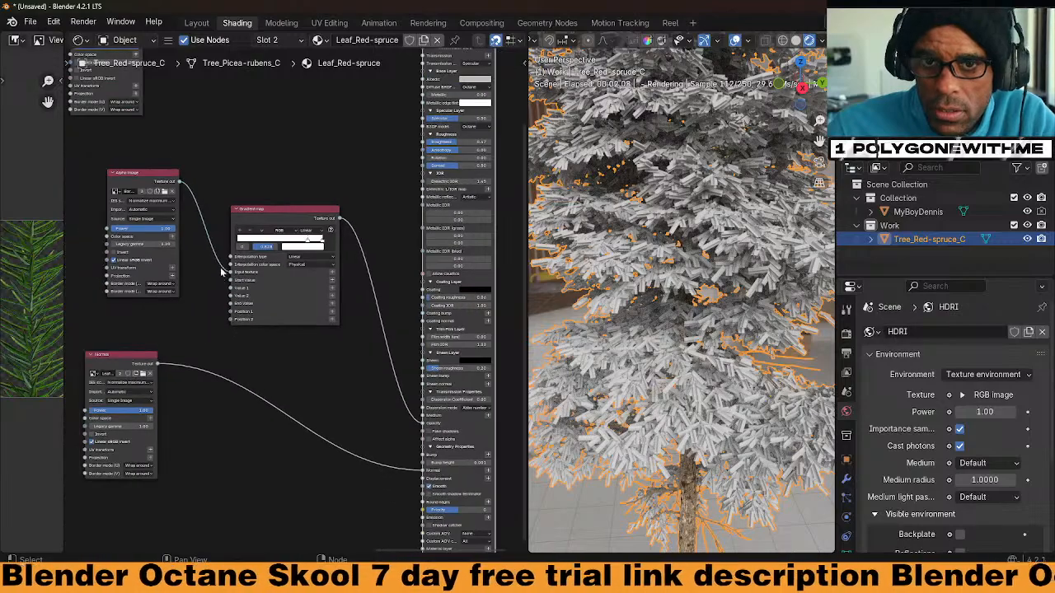
drag(232, 274, 423, 424)
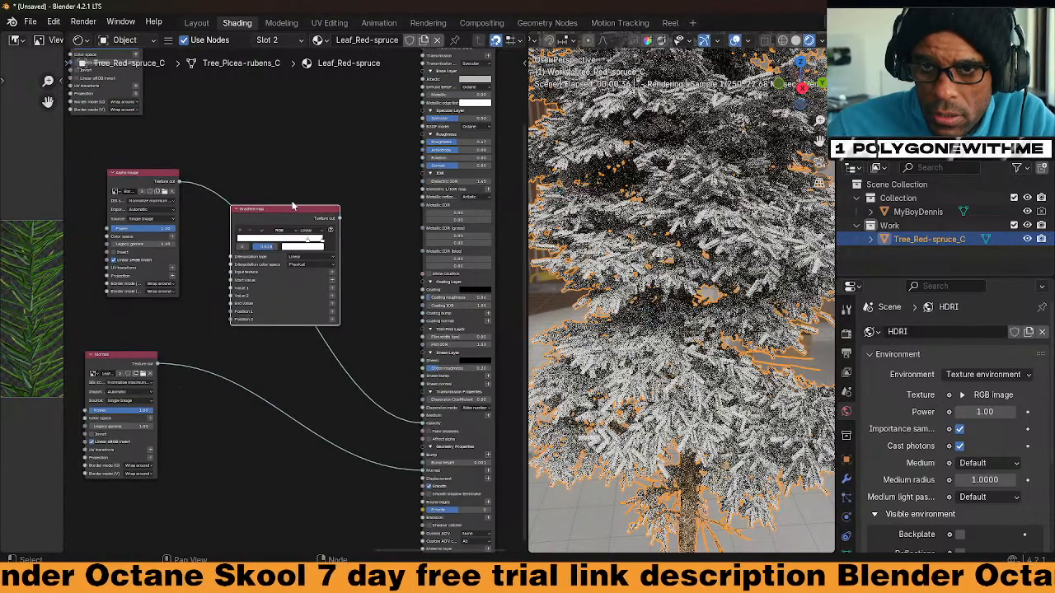
key(x)
Try the Alpha image's Invert option again on the untextured leaves
middle_drag(295, 208, 346, 249)
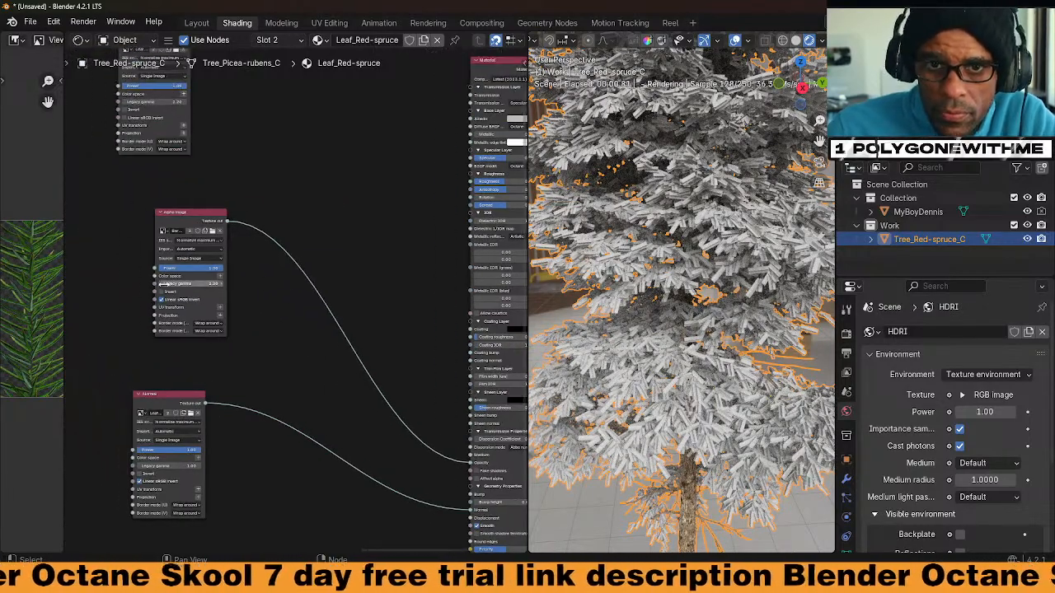
click(160, 292)
mouse_move(307, 314)
middle_down()
mouse_move(317, 357)
mouse_move(320, 324)
middle_up()
scroll(142, 164, down, 2)
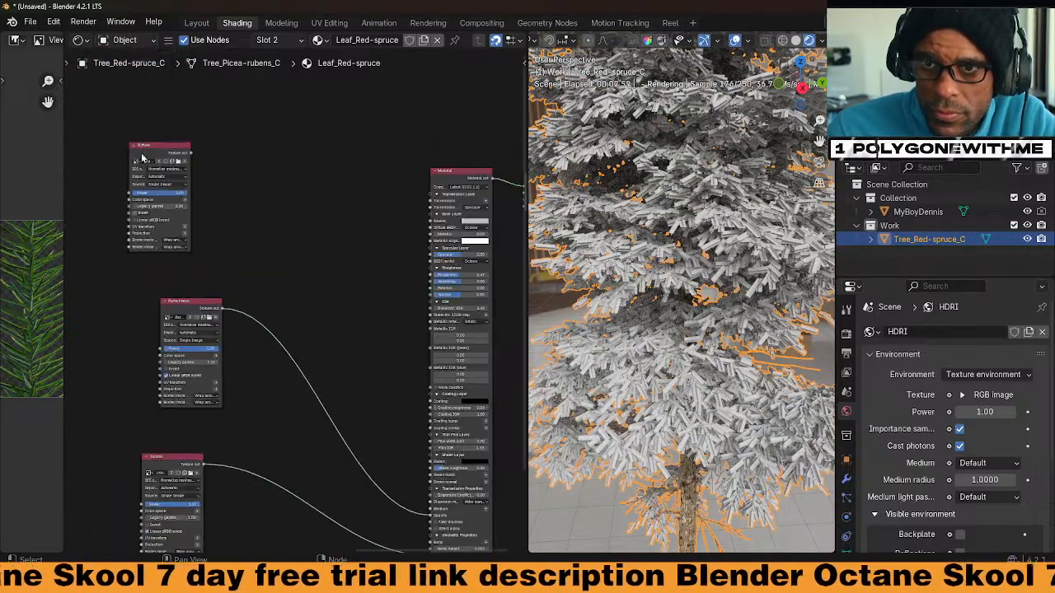
Reconnect the Diffuse texture to the leaf material's Albedo input
drag(188, 153, 429, 222)
middle_drag(429, 222, 453, 210)
scroll(388, 300, up, 2)
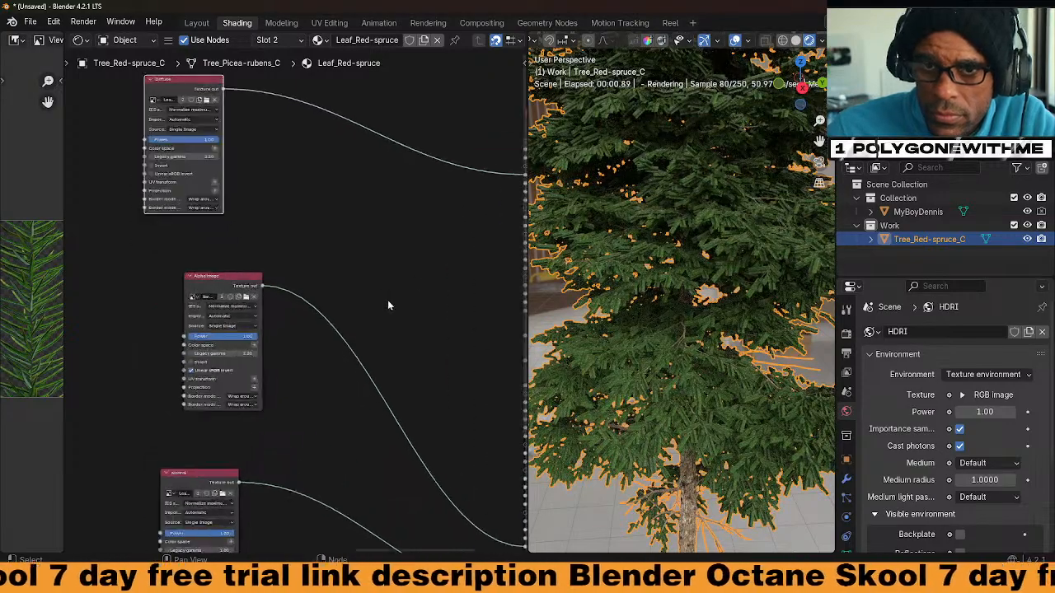
Replace the Alpha image node with a Grayscale image node between the Diffuse and Normal textures
click(231, 282)
key(x)
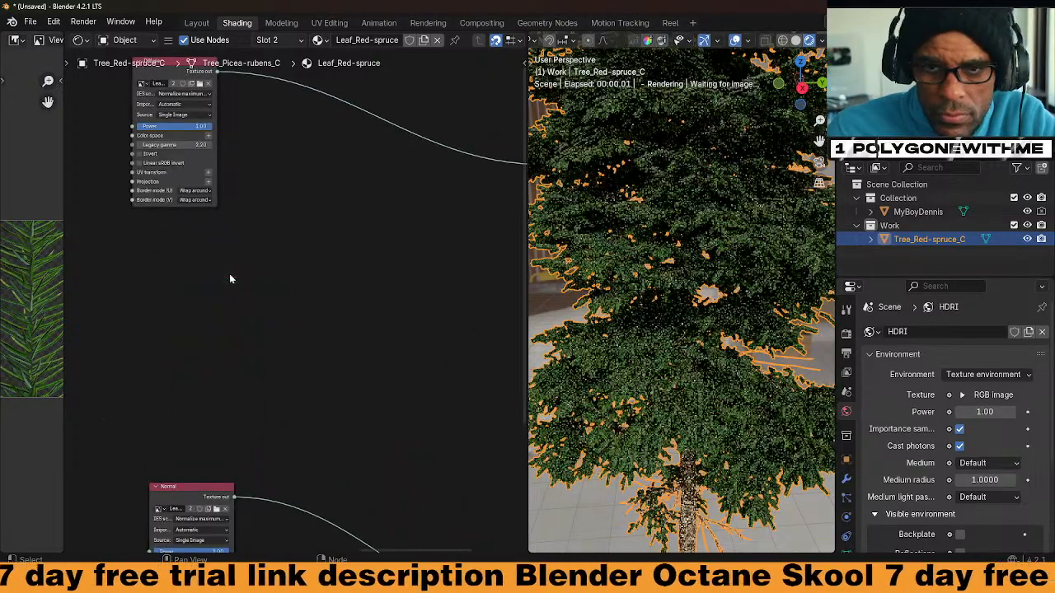
key(shift+a)
text(gr)
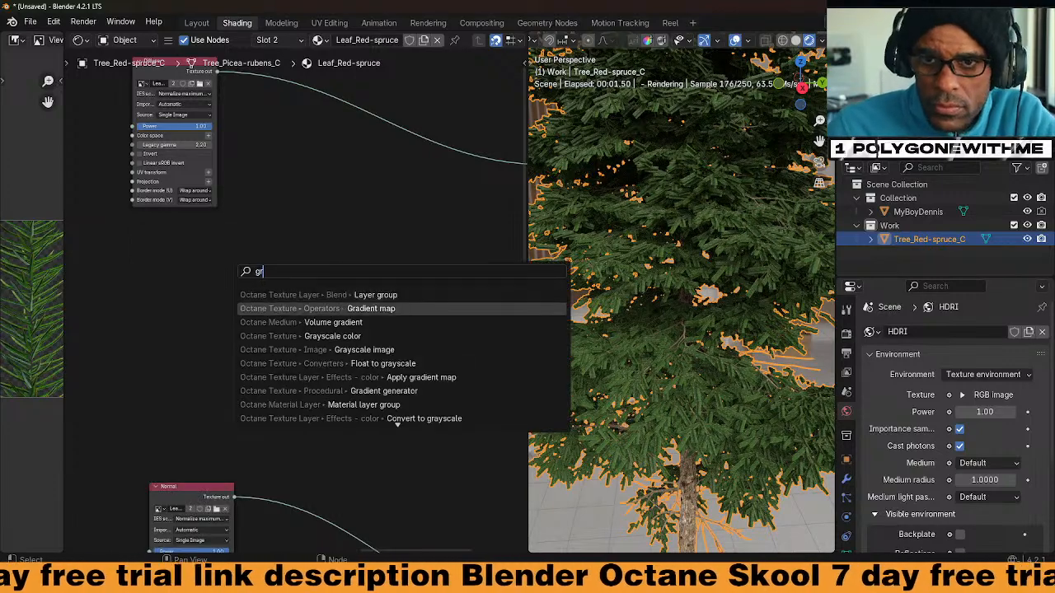
click(363, 349)
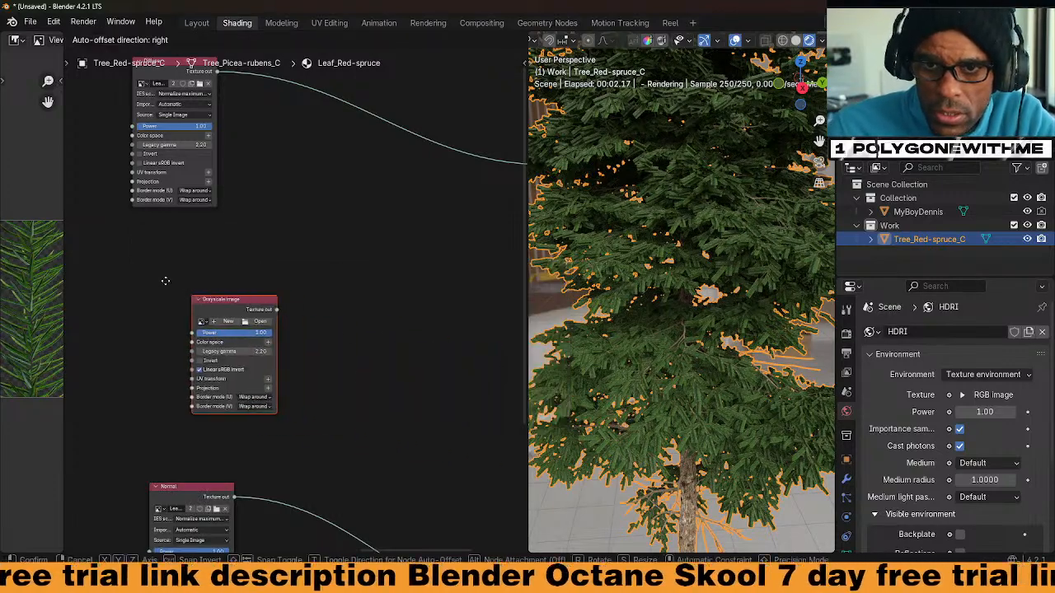
click(119, 255)
middle_drag(296, 323, 276, 322)
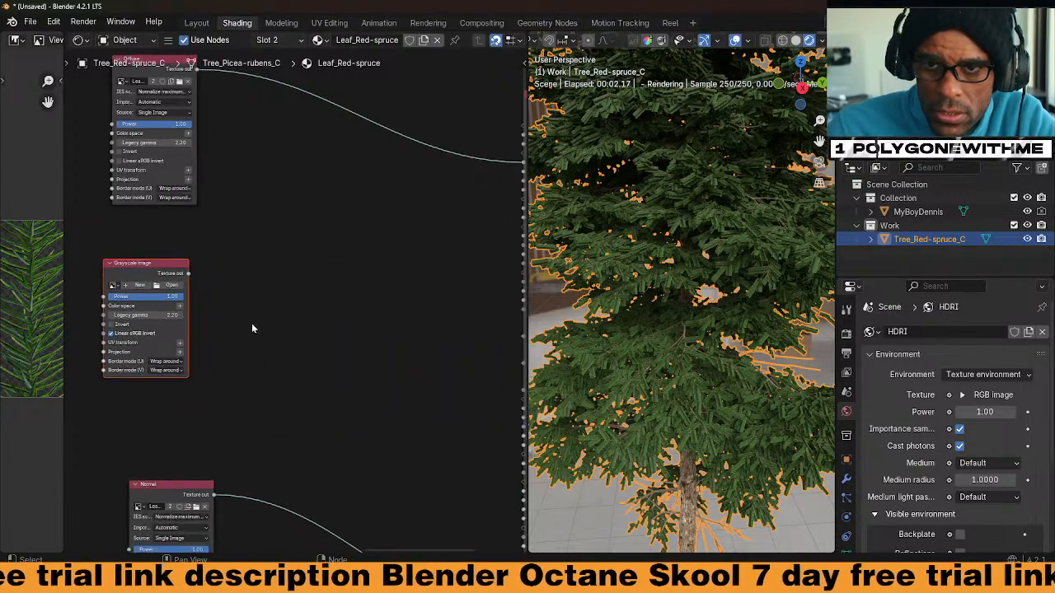
Load Leaf_Picea_rubens_Diffuse.png into the Grayscale image node and connect it to the leaf material's Opacity input
click(114, 285)
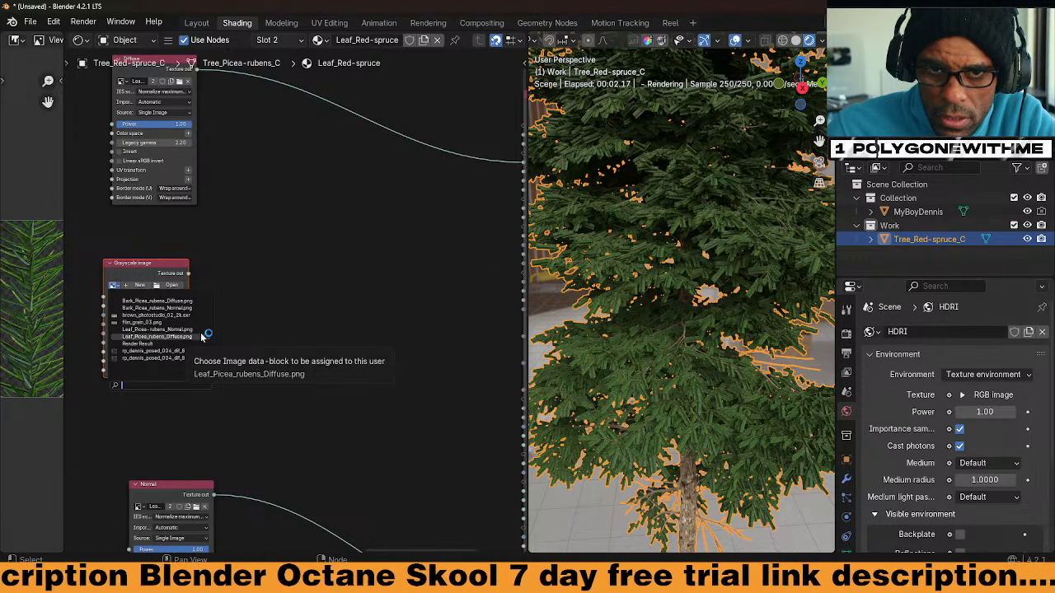
click(157, 337)
scroll(287, 377, down, 3)
drag(221, 285, 451, 458)
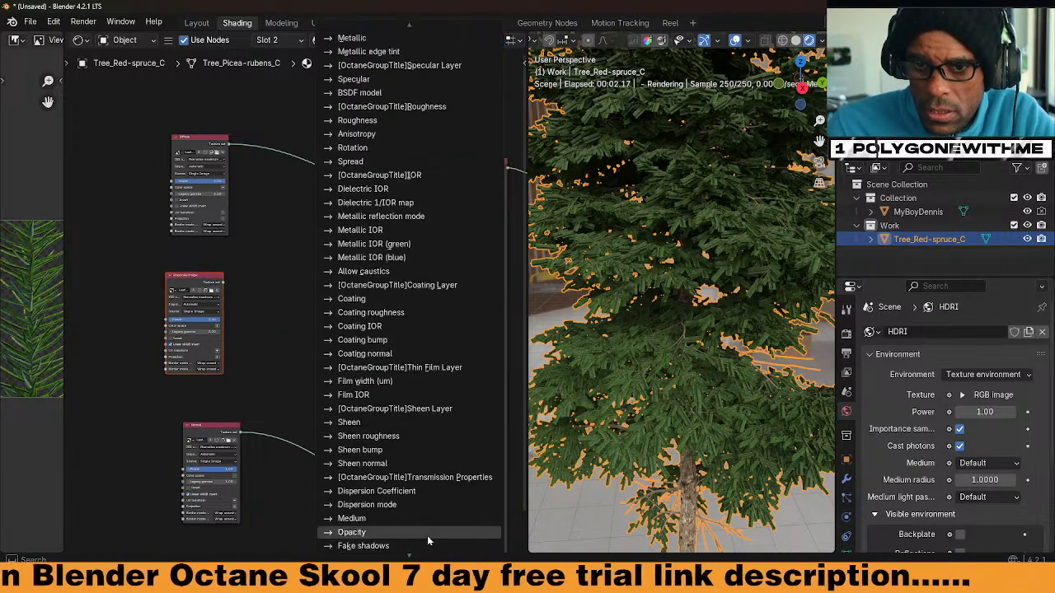
click(410, 533)
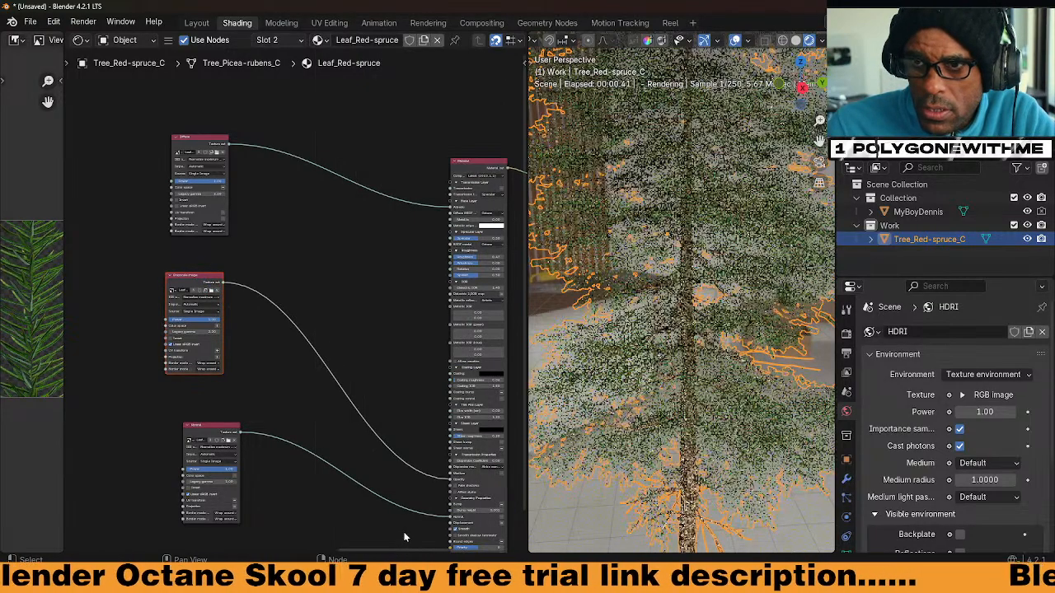
scroll(655, 389, up, 5)
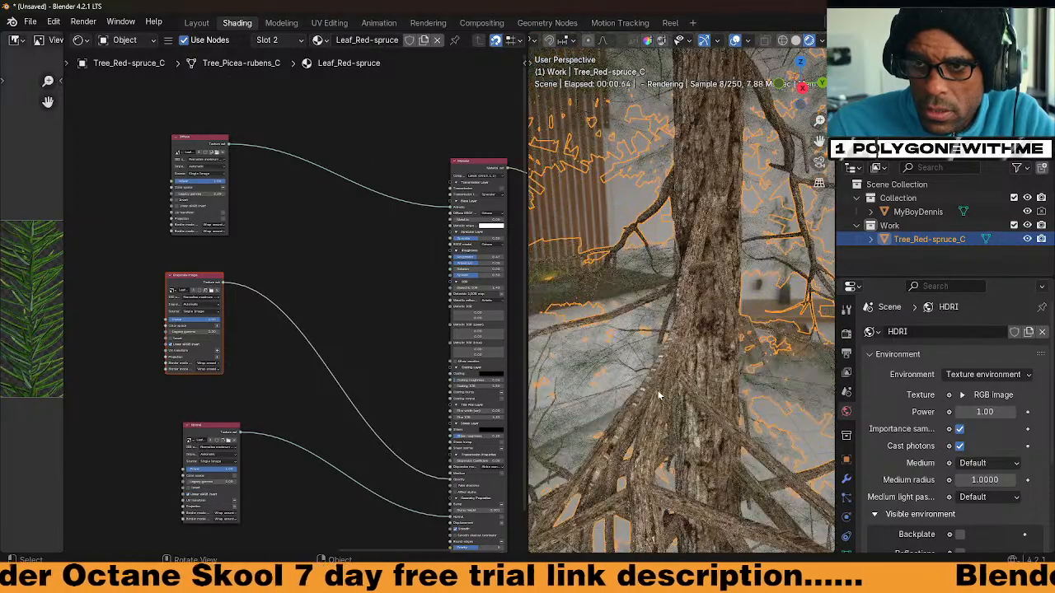
Try the Grayscale image's Invert option, turn it off again, and set its Legacy gamma to 1.00
scroll(227, 371, up, 2)
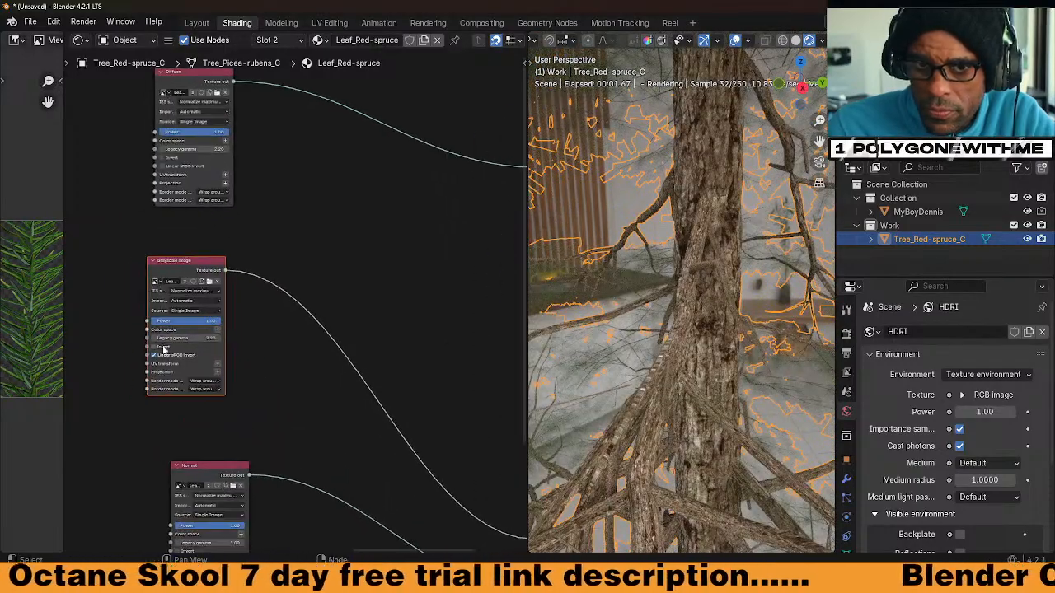
click(165, 347)
middle_drag(659, 407, 685, 427)
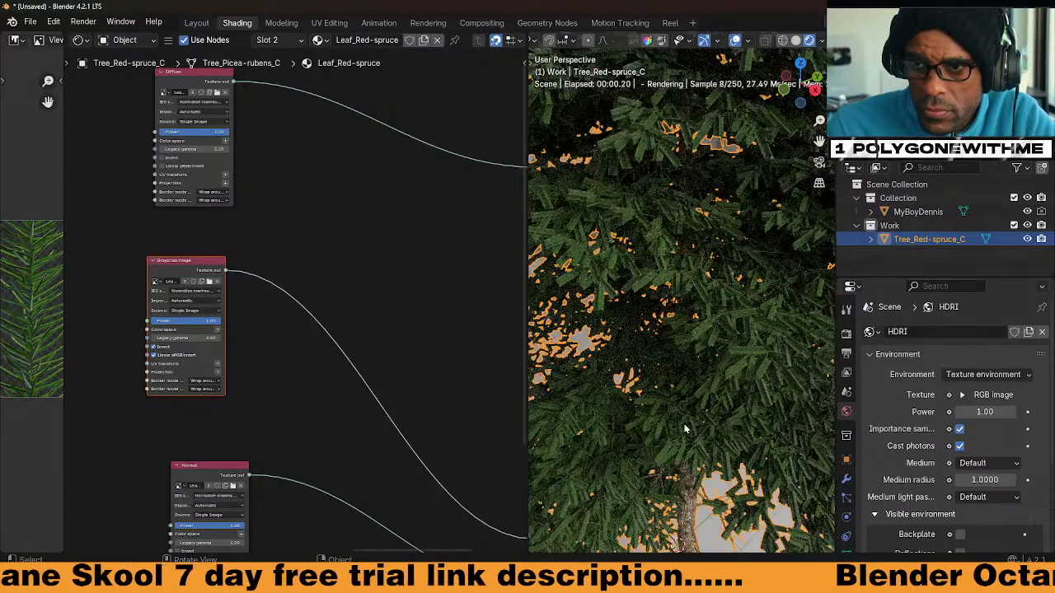
click(155, 348)
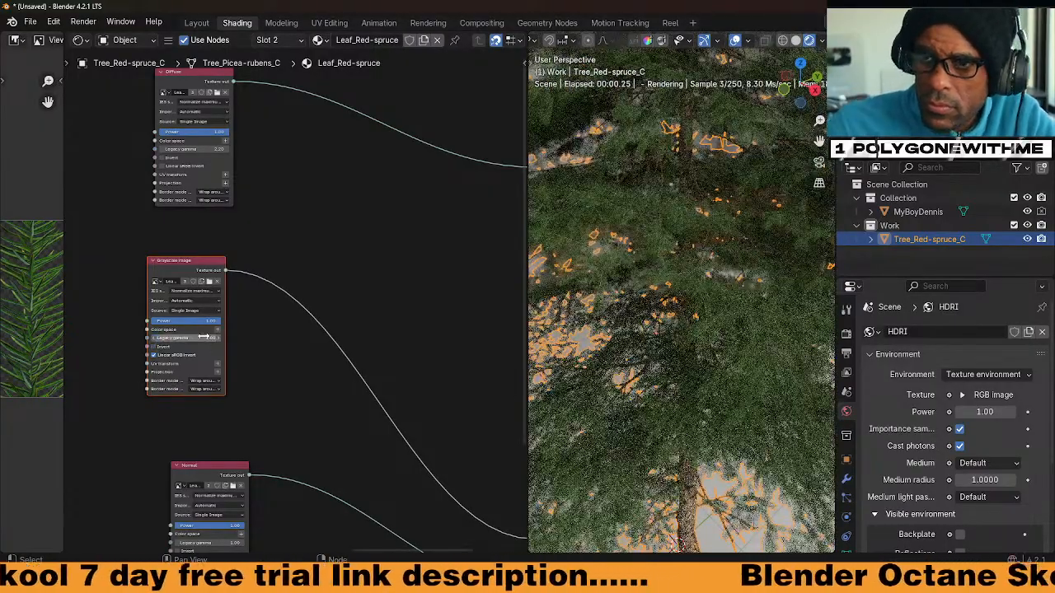
scroll(763, 447, down, 5)
scroll(762, 446, up, 7)
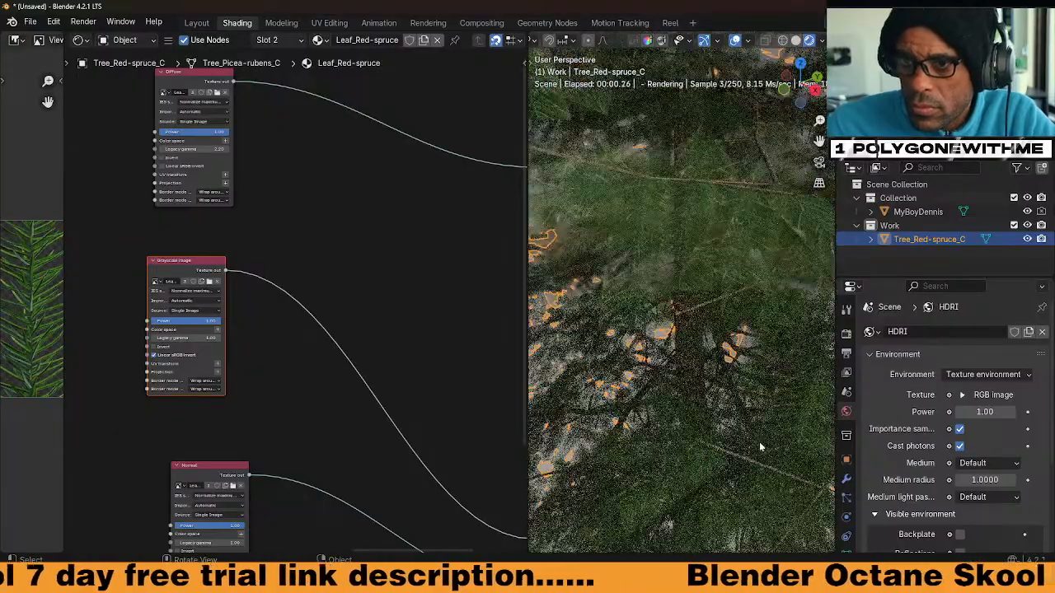
scroll(742, 437, up, 2)
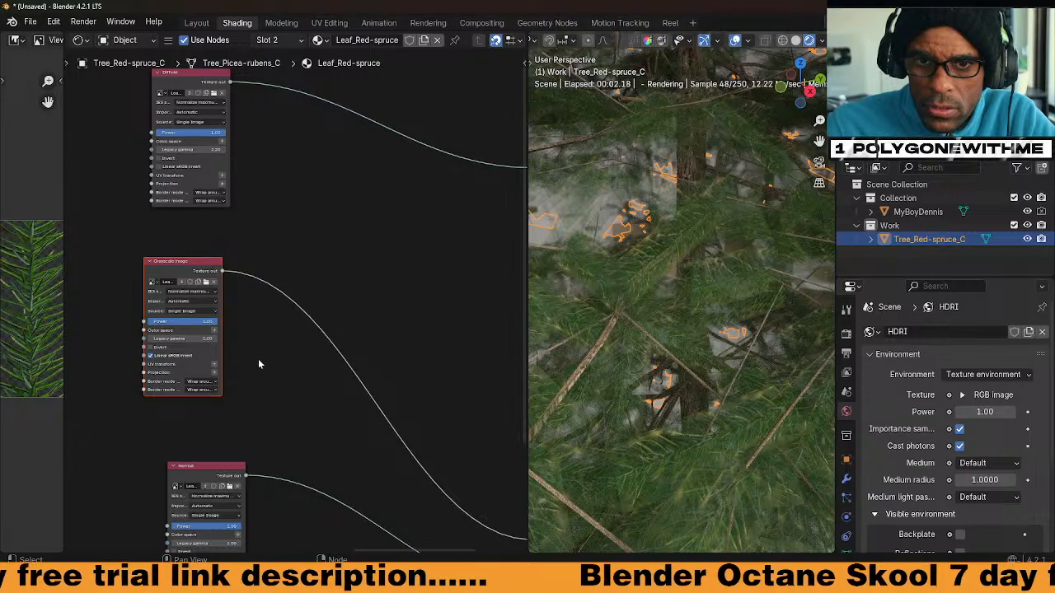
Insert a Gradient map node between the Grayscale image and the leaf material's Opacity input
key(q)
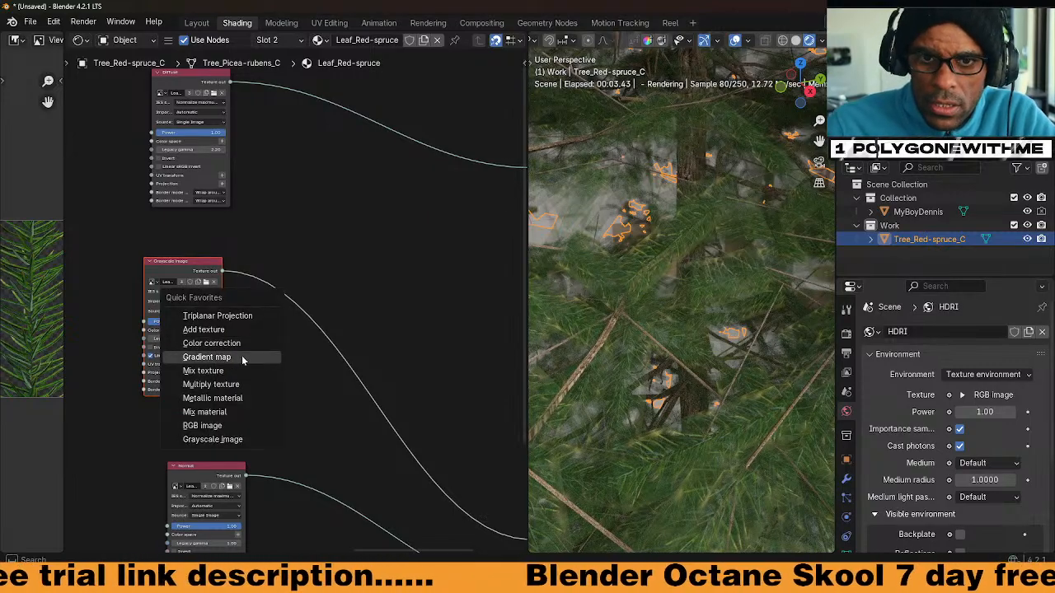
click(260, 357)
click(288, 312)
mouse_move(290, 318)
mouse_down()
mouse_move(363, 327)
mouse_move(294, 326)
mouse_up()
drag(368, 323, 391, 321)
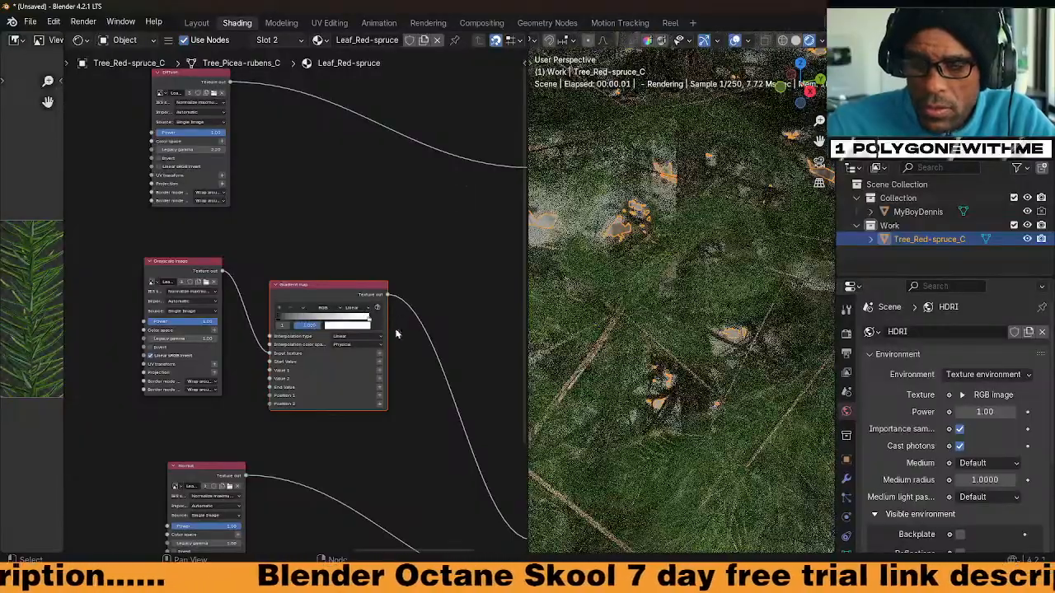
Try the Diffuse texture connected directly to the leaf material's Opacity input in place of the Gradient map
scroll(253, 292, down, 2)
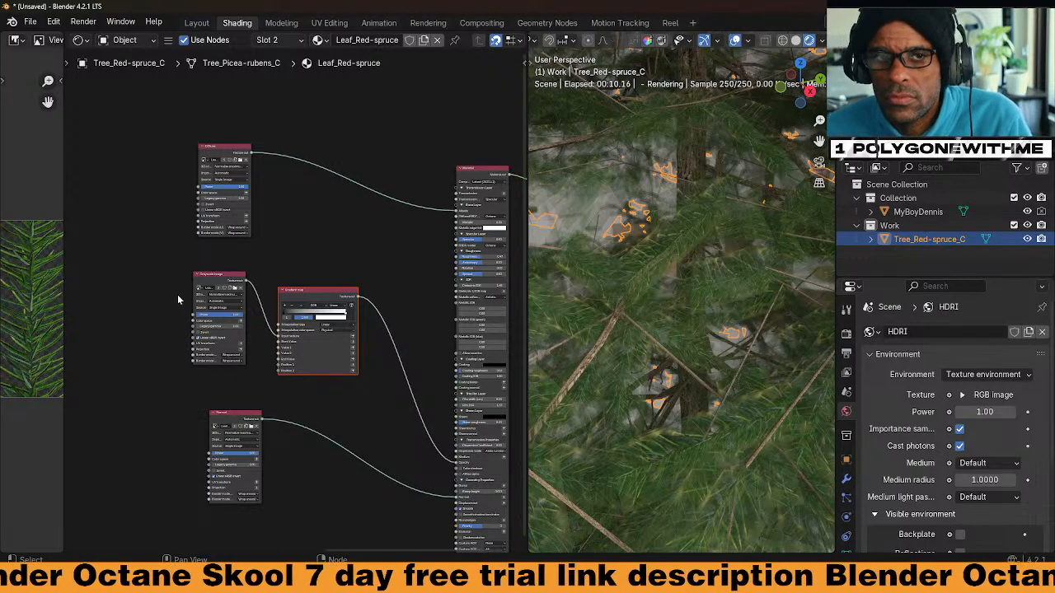
middle_drag(335, 445, 317, 439)
drag(234, 151, 440, 456)
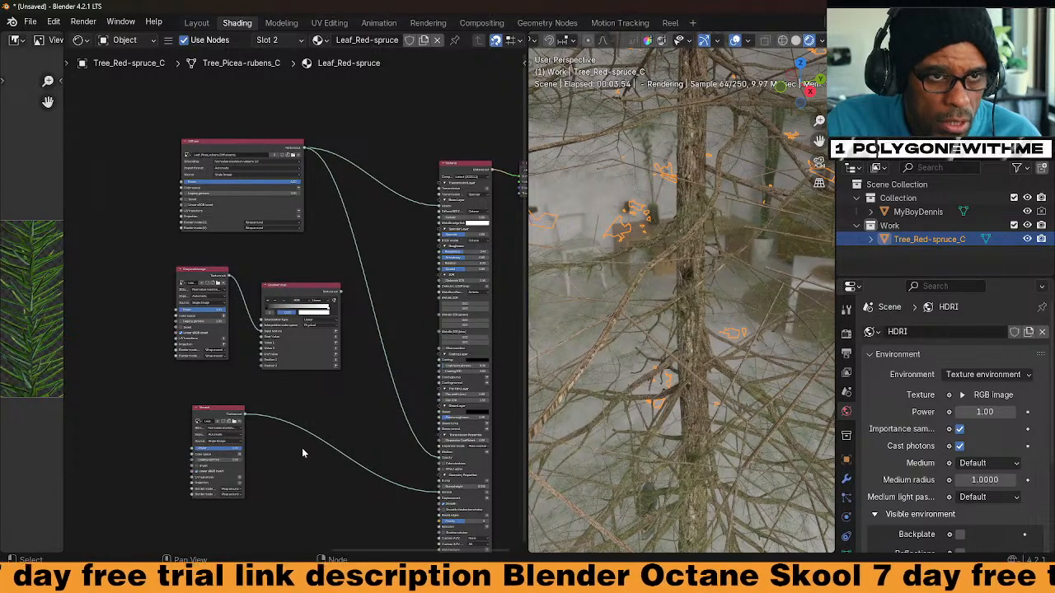
scroll(301, 408, up, 2)
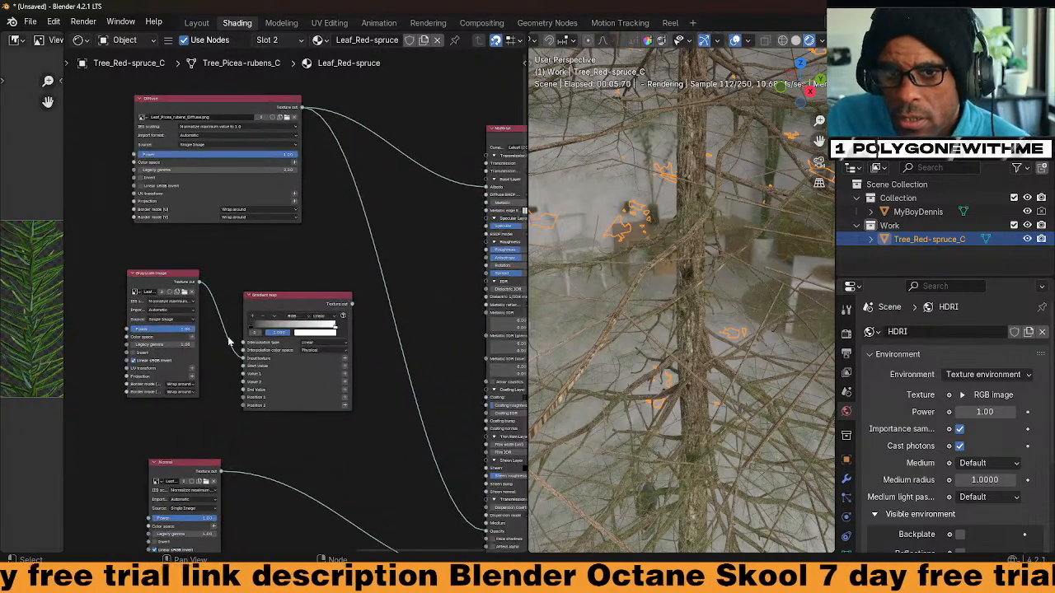
scroll(188, 329, up, 2)
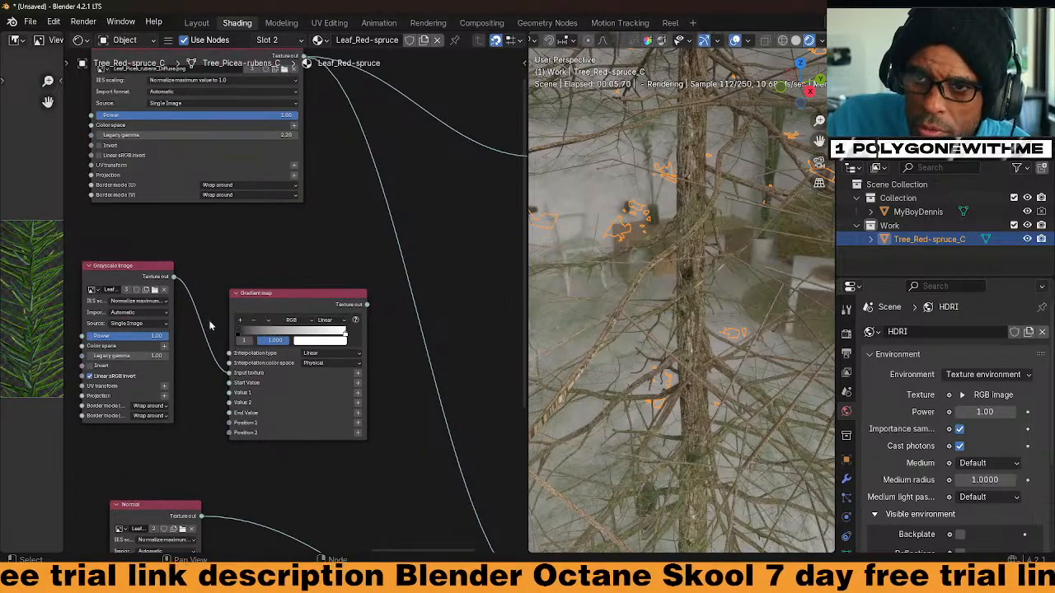
scroll(247, 315, down, 4)
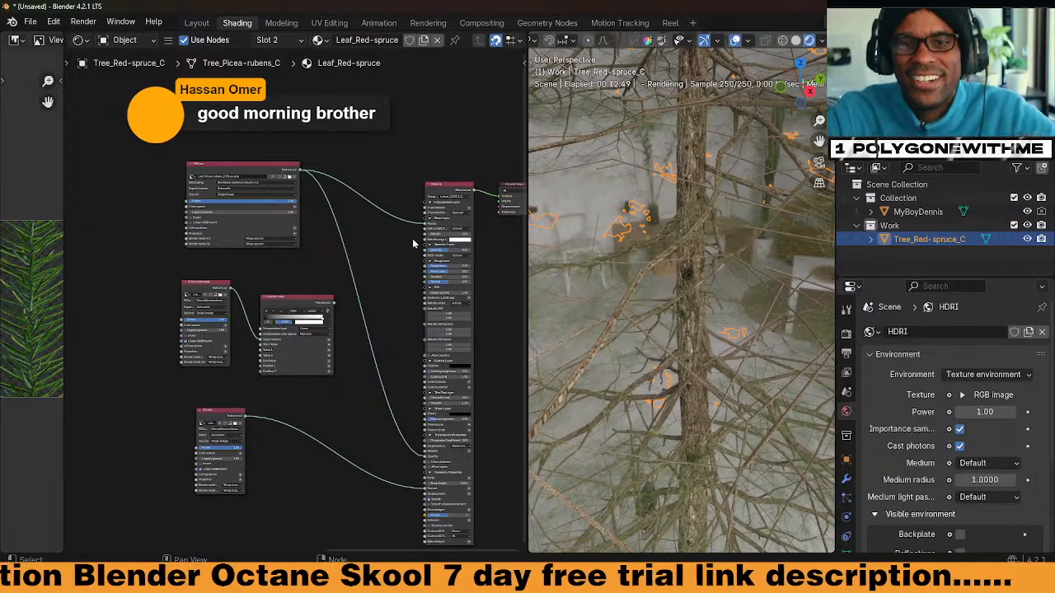
scroll(285, 303, up, 4)
middle_drag(347, 333, 300, 278)
scroll(284, 300, down, 3)
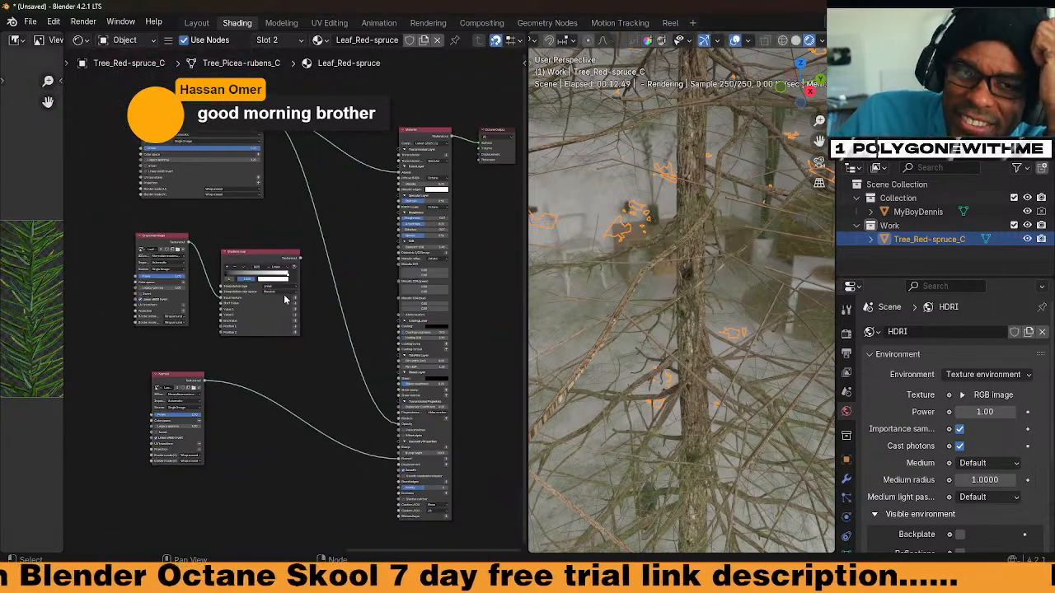
Enlarge the leaf texture preview area and reconnect the Gradient map to the leaf material's Opacity input
drag(64, 341, 171, 341)
scroll(123, 344, up, 2)
middle_drag(377, 355, 354, 356)
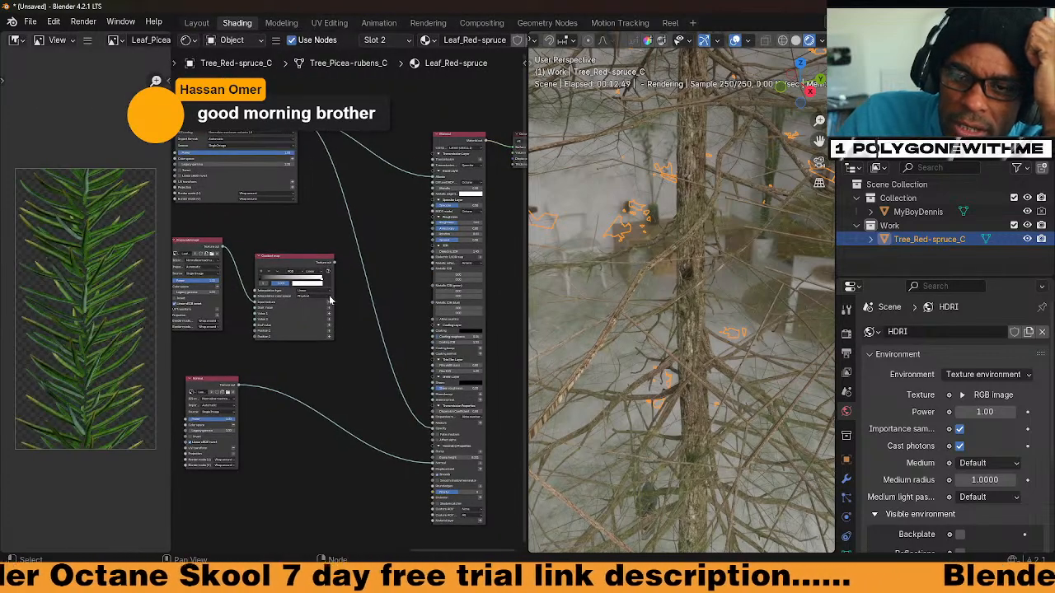
drag(332, 266, 435, 428)
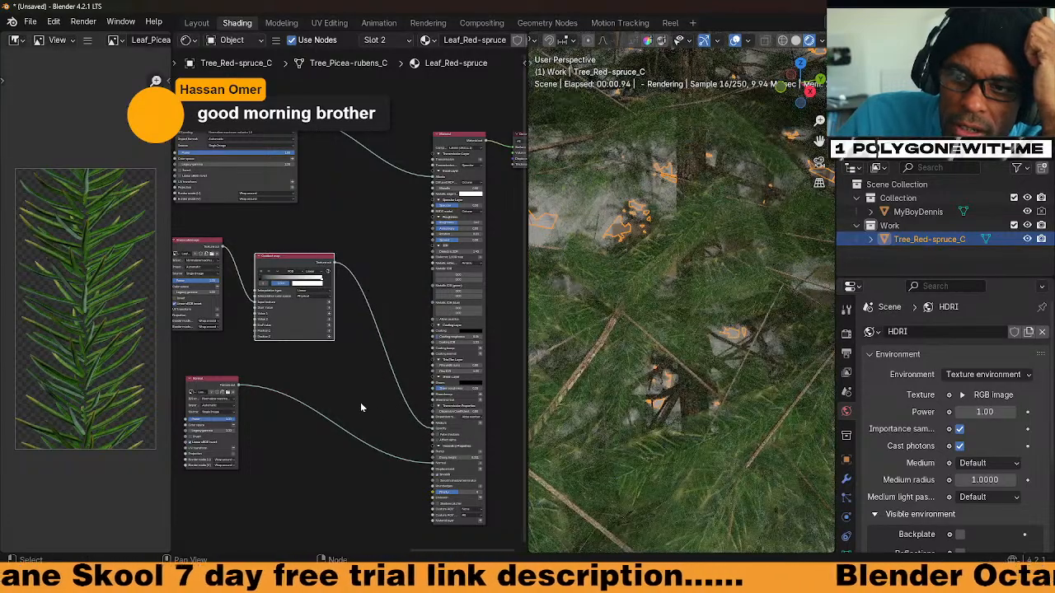
scroll(87, 329, up, 3)
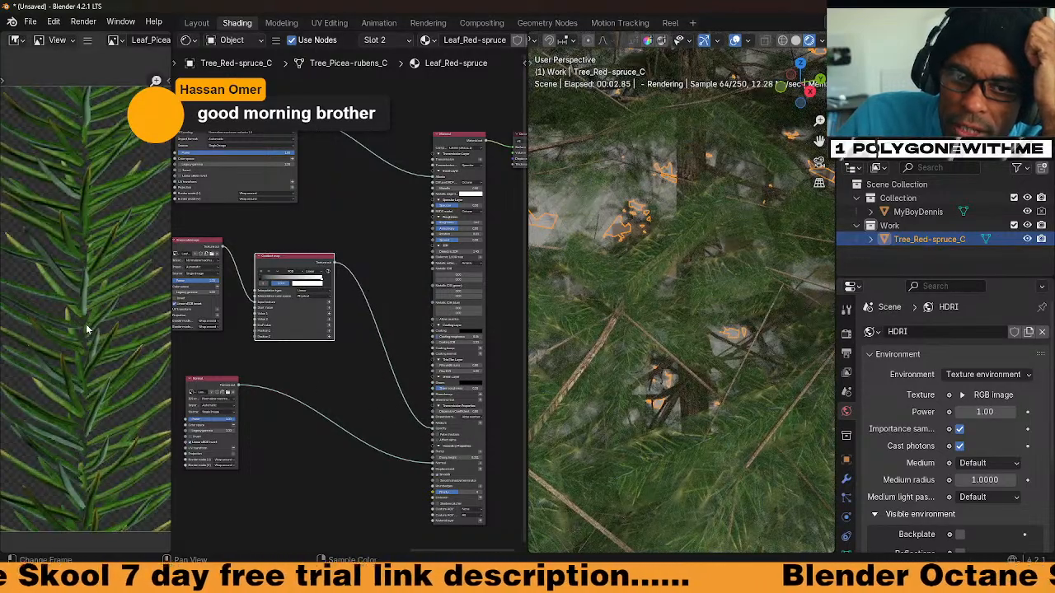
scroll(86, 330, down, 2)
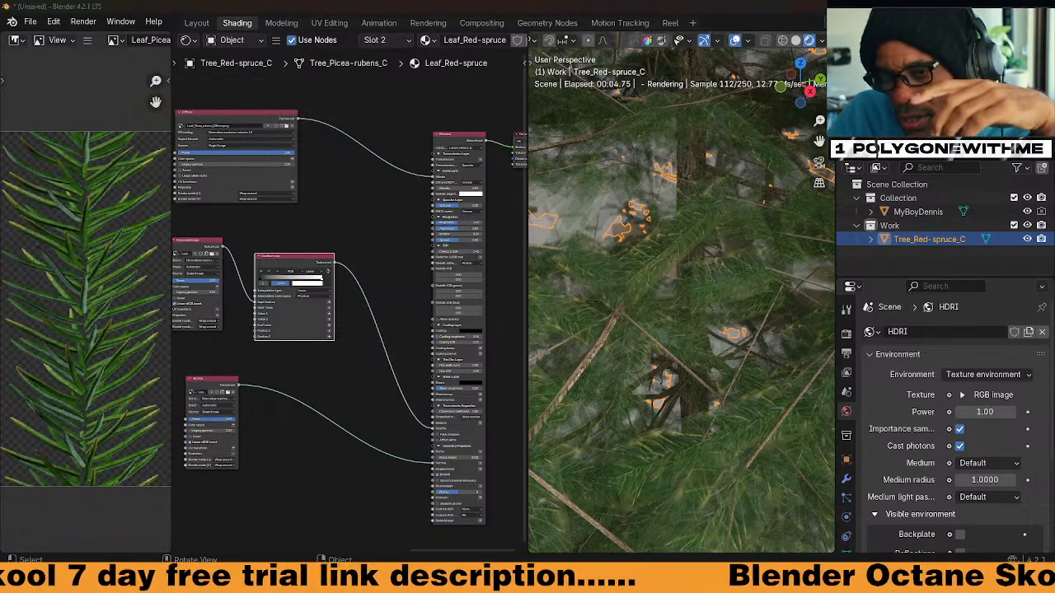
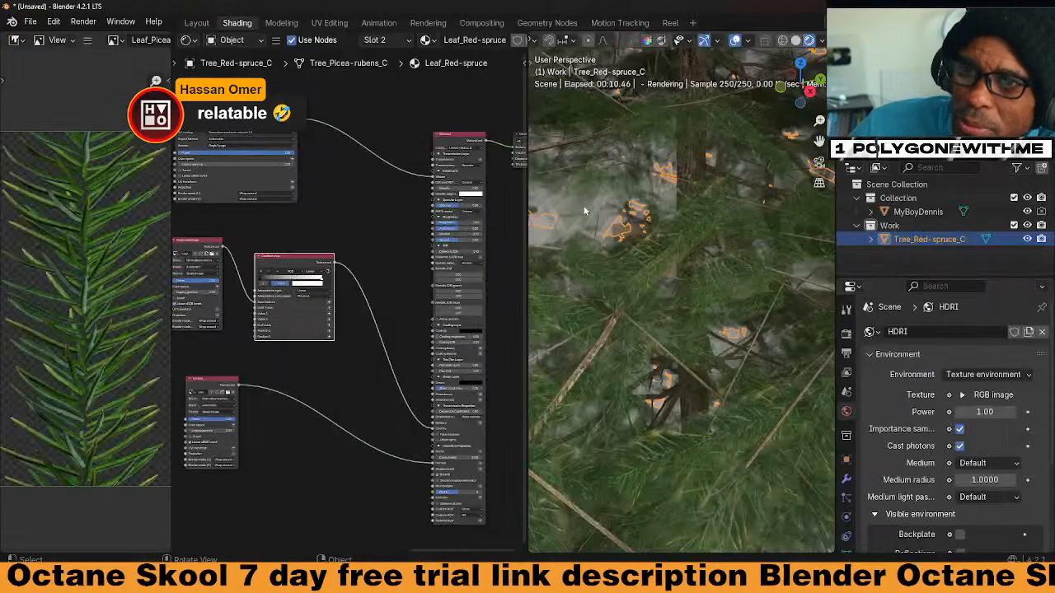
Widen the rendered viewport and examine the foliage of the whole spruce tree
scroll(626, 393, down, 5)
scroll(649, 369, up, 3)
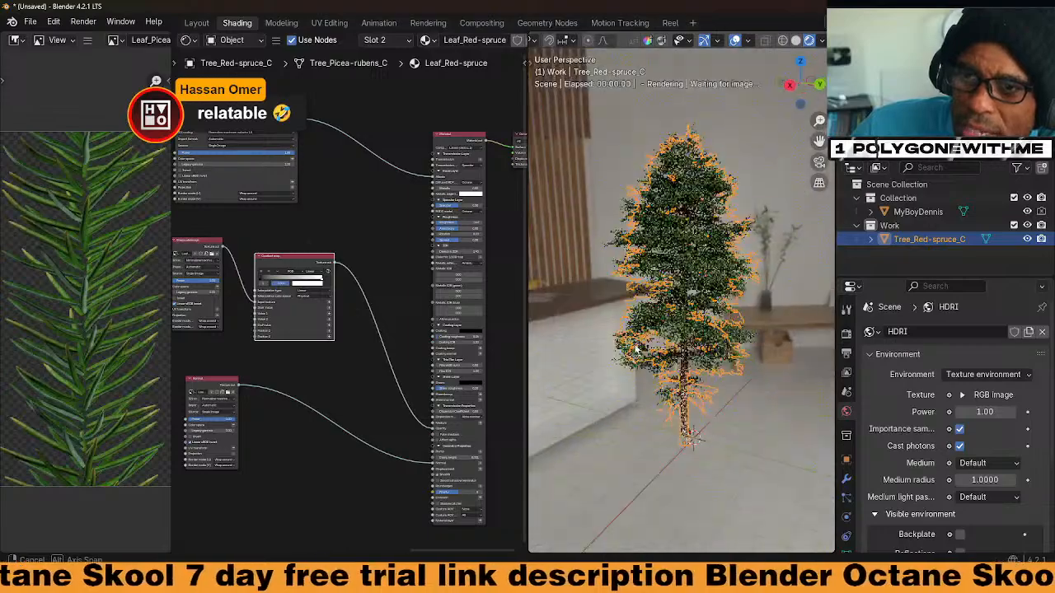
scroll(398, 317, up, 1)
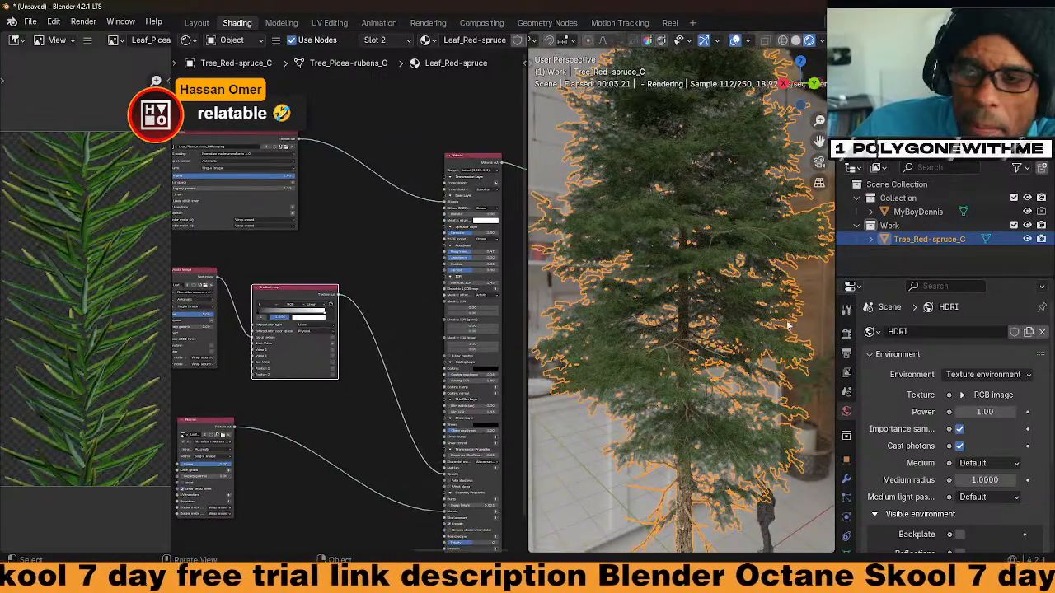
drag(528, 202, 410, 203)
scroll(626, 330, down, 5)
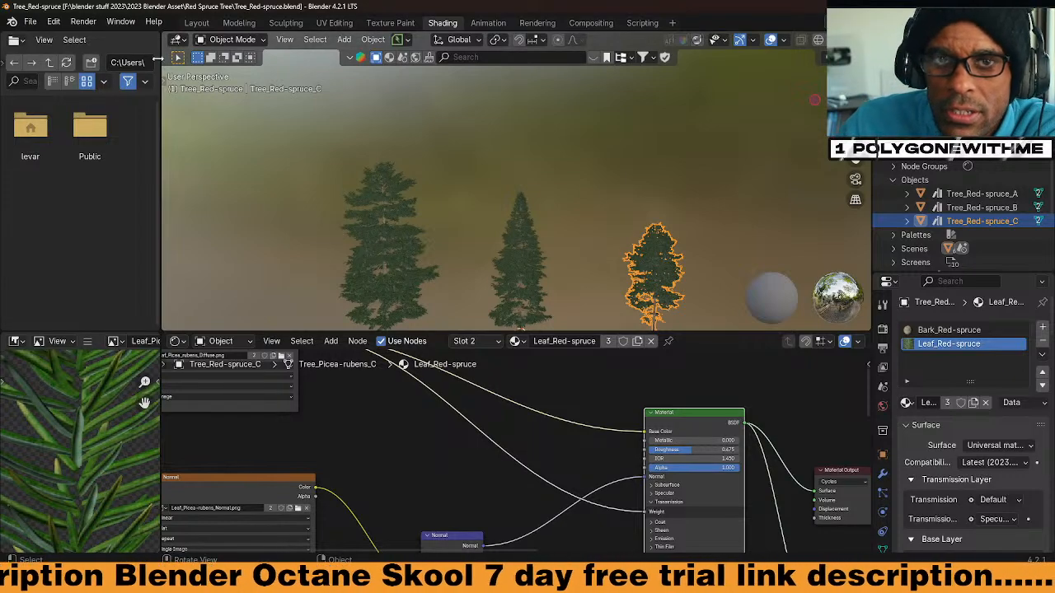
Open the recent 1-28 Play_V2 scene file and update its legacy nodes with a backup
click(33, 21)
mouse_move(74, 64)
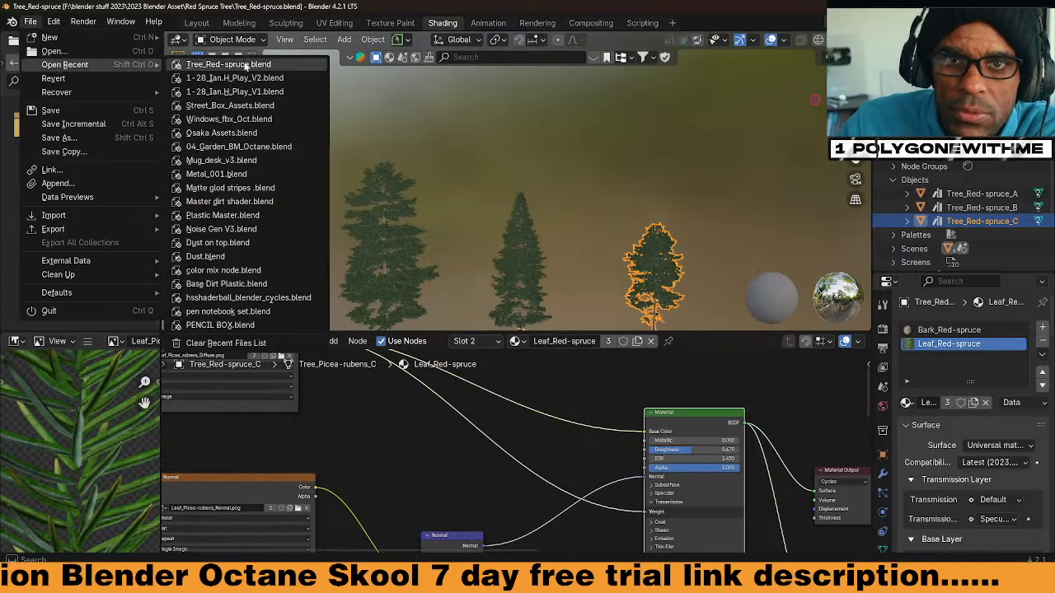
click(283, 81)
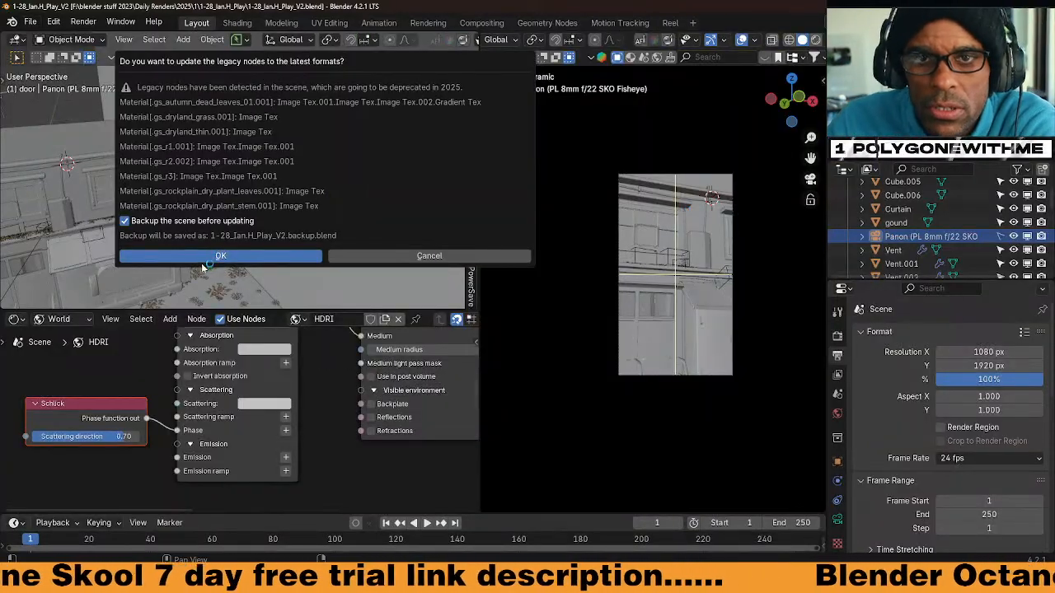
click(238, 258)
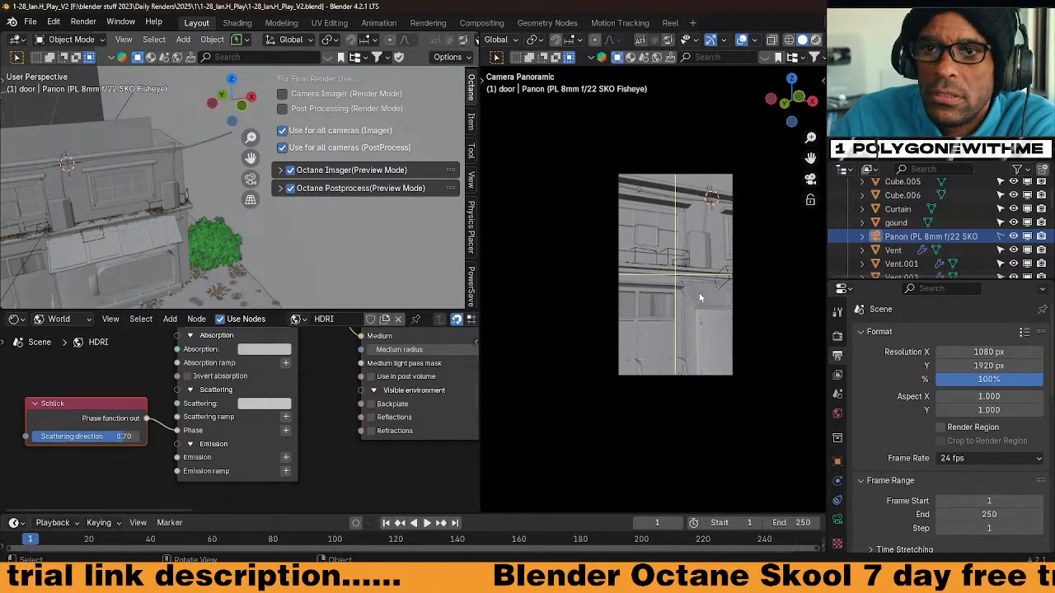
Show the camera viewport in rendered shading, then leave the camera view and examine the building's facade and entrance
key(z)
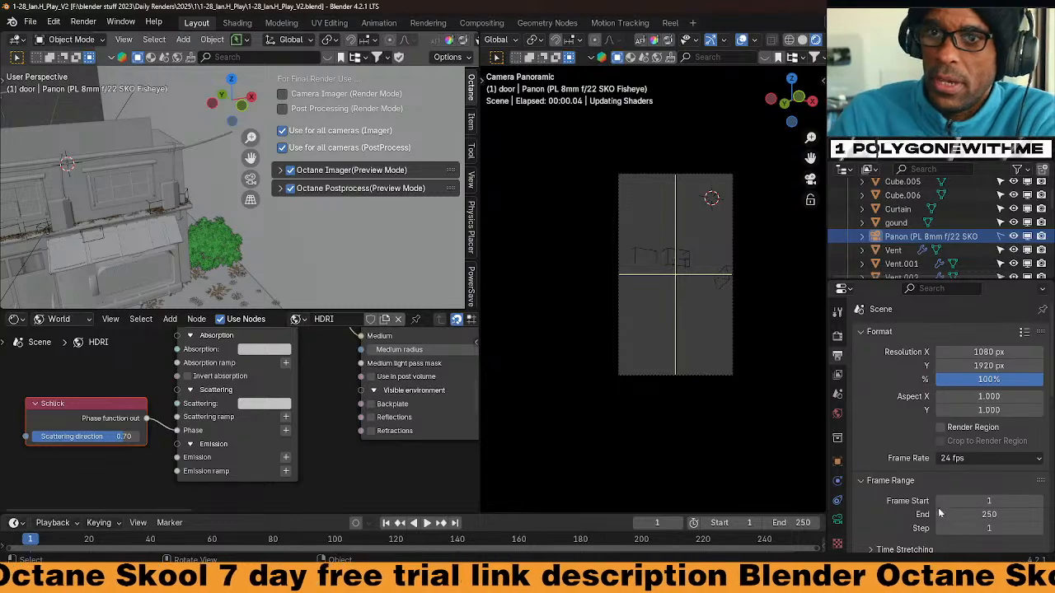
click(880, 580)
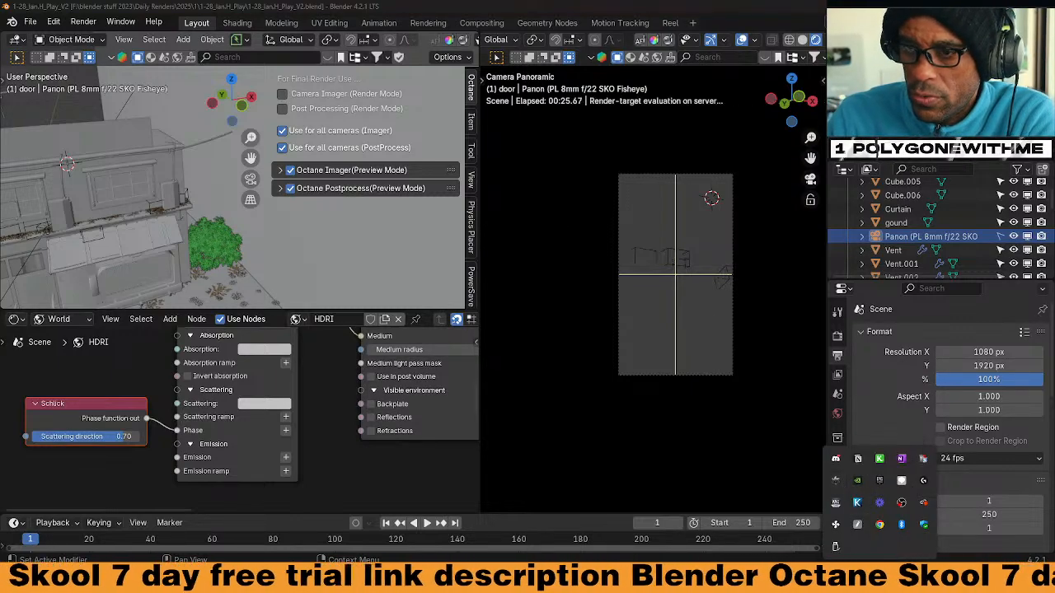
click(880, 581)
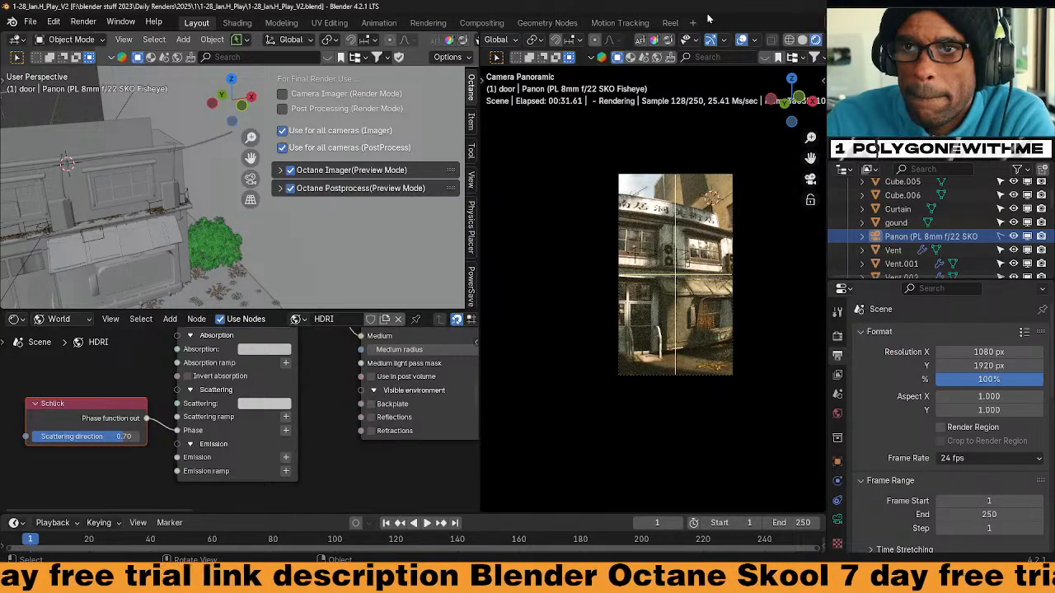
scroll(671, 367, up, 9)
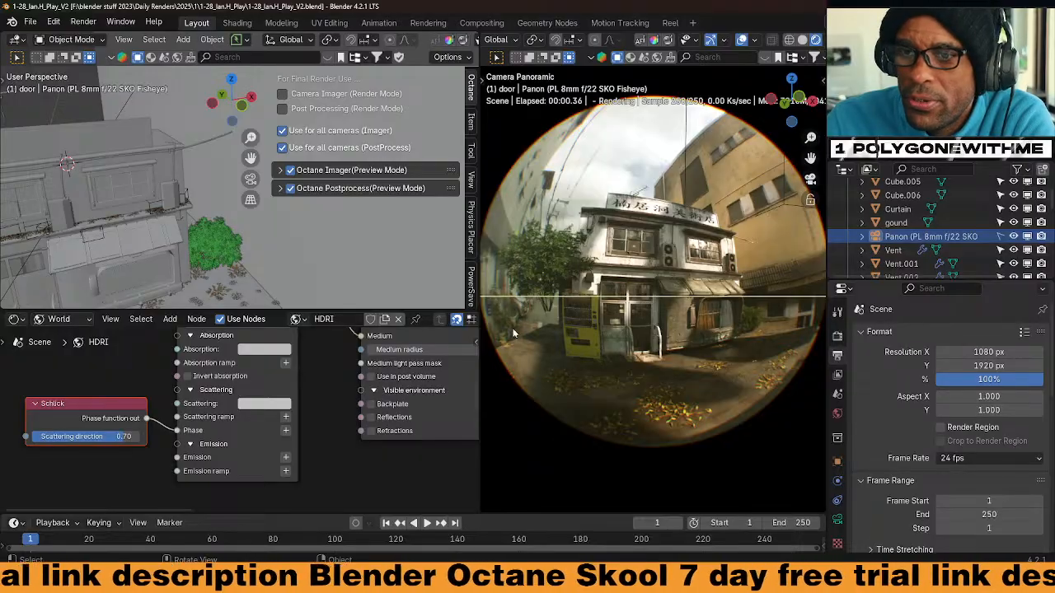
key(KP_0)
scroll(656, 357, down, 6)
scroll(659, 361, up, 4)
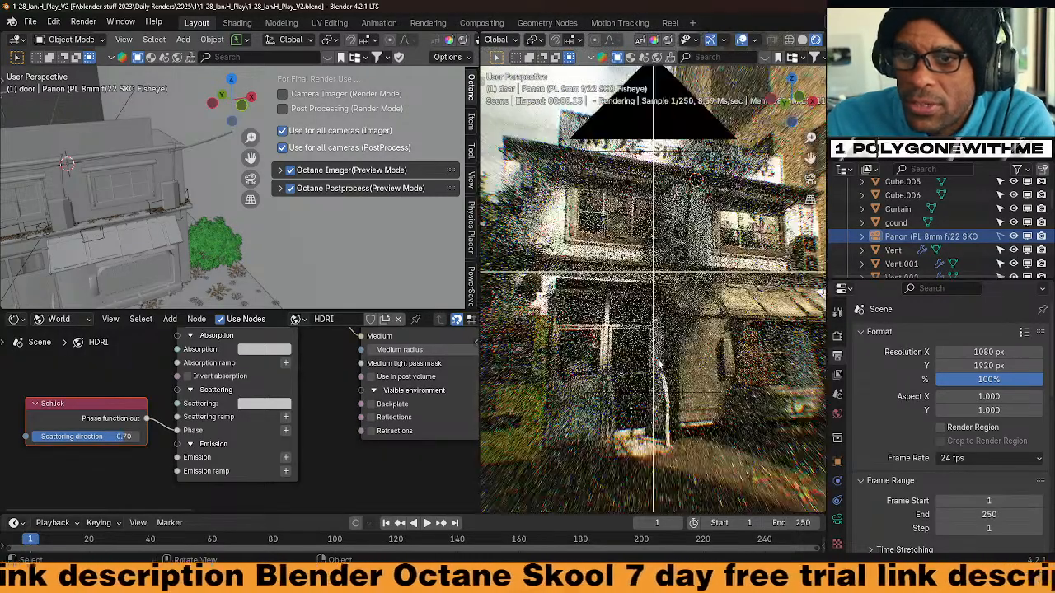
scroll(658, 360, up, 5)
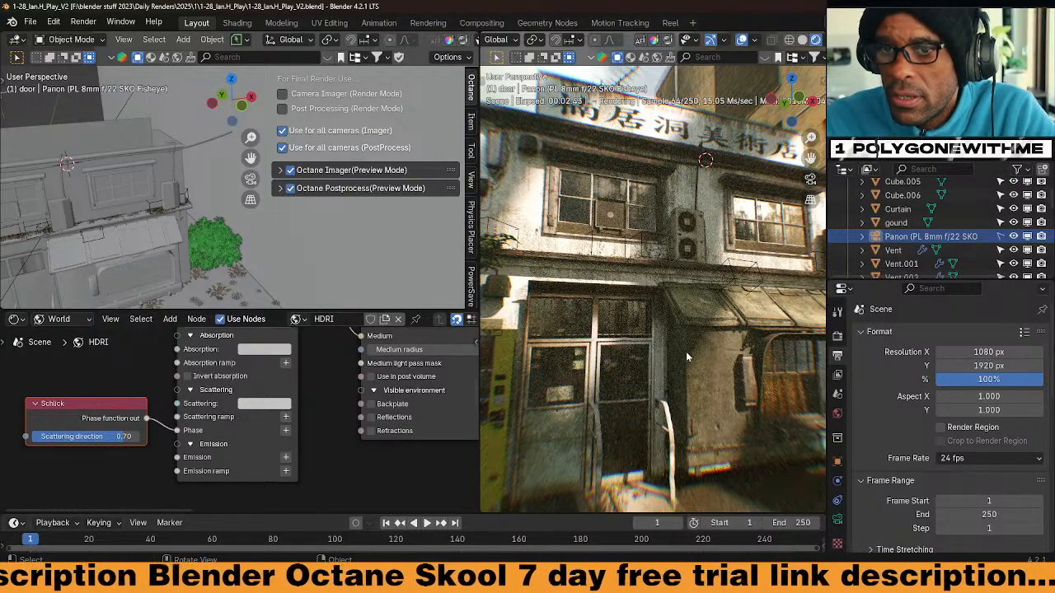
scroll(687, 356, down, 2)
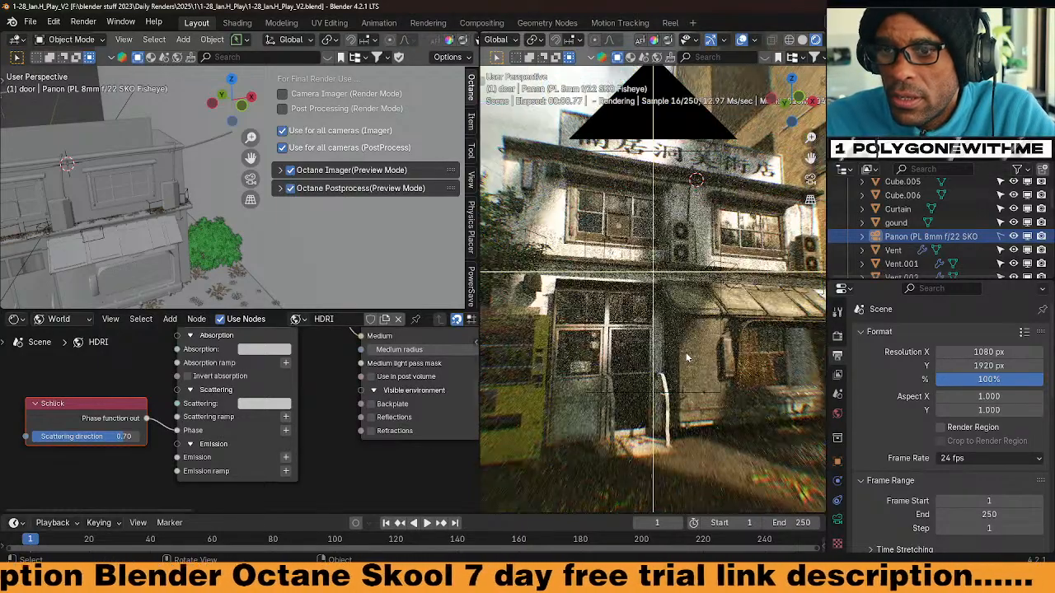
Review the Octane imager settings for the rendered viewport and turn off Octane Postprocess for preview mode
key(n)
scroll(820, 165, up, 5)
click(819, 89)
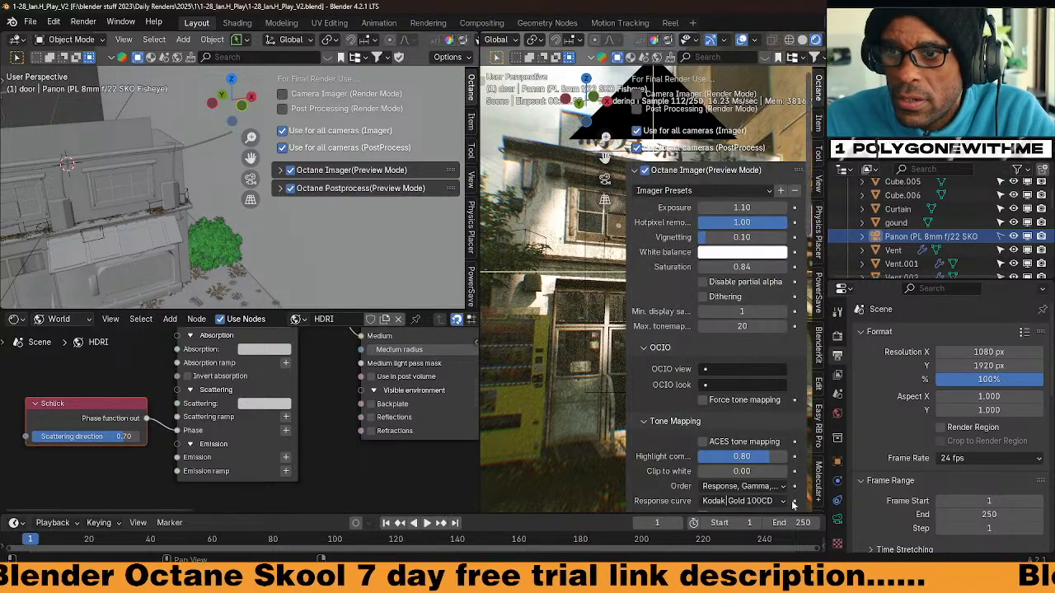
scroll(670, 327, down, 8)
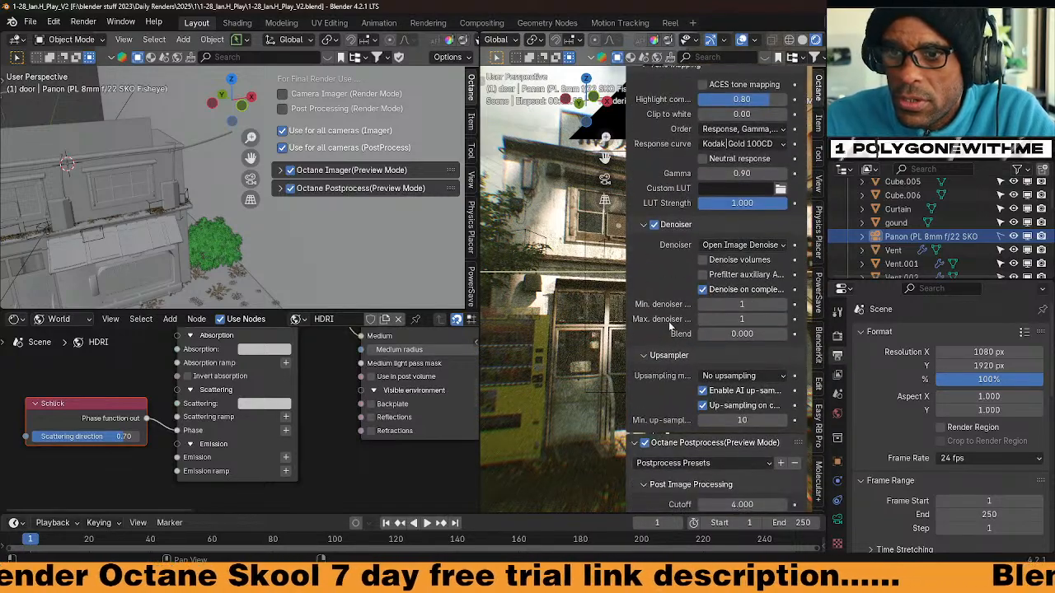
click(645, 442)
key(n)
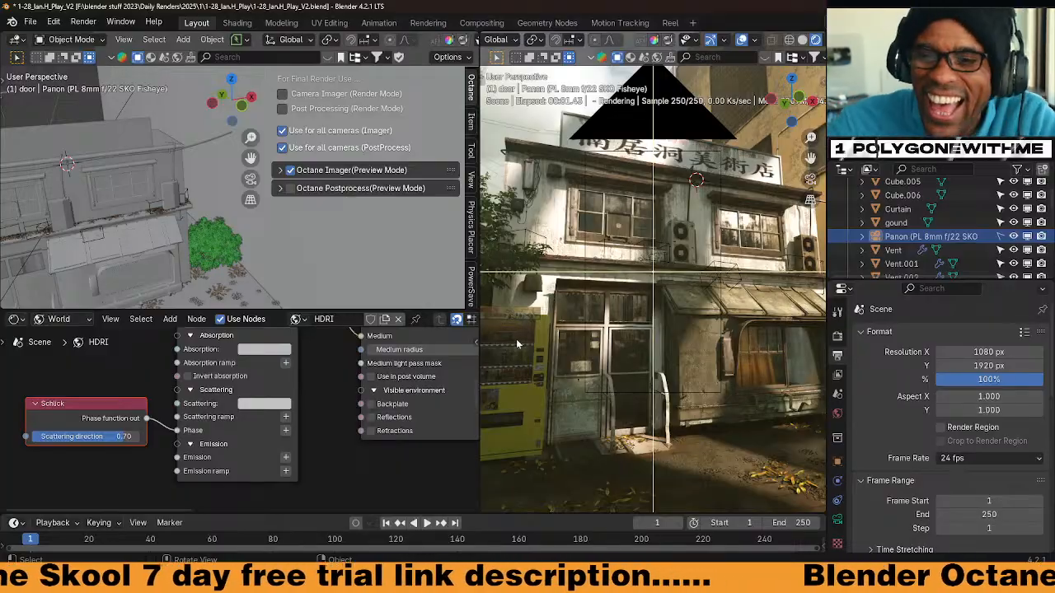
Look over the building and the ground in the rendered viewport, then return to the panoramic camera view
middle_drag(745, 373, 726, 382)
scroll(725, 383, up, 5)
scroll(725, 386, down, 9)
scroll(734, 387, up, 5)
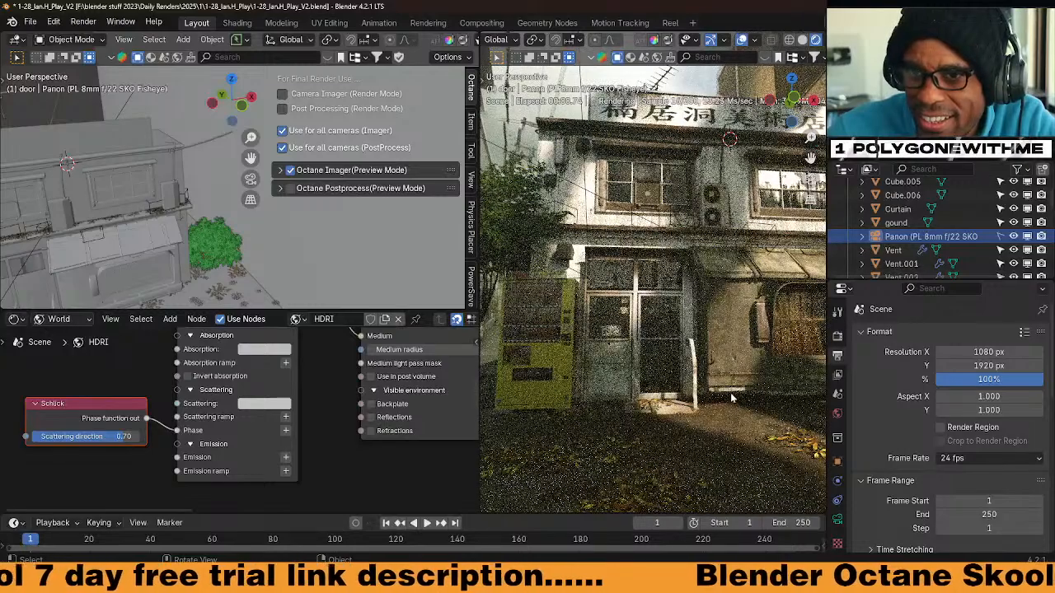
key(KP_0)
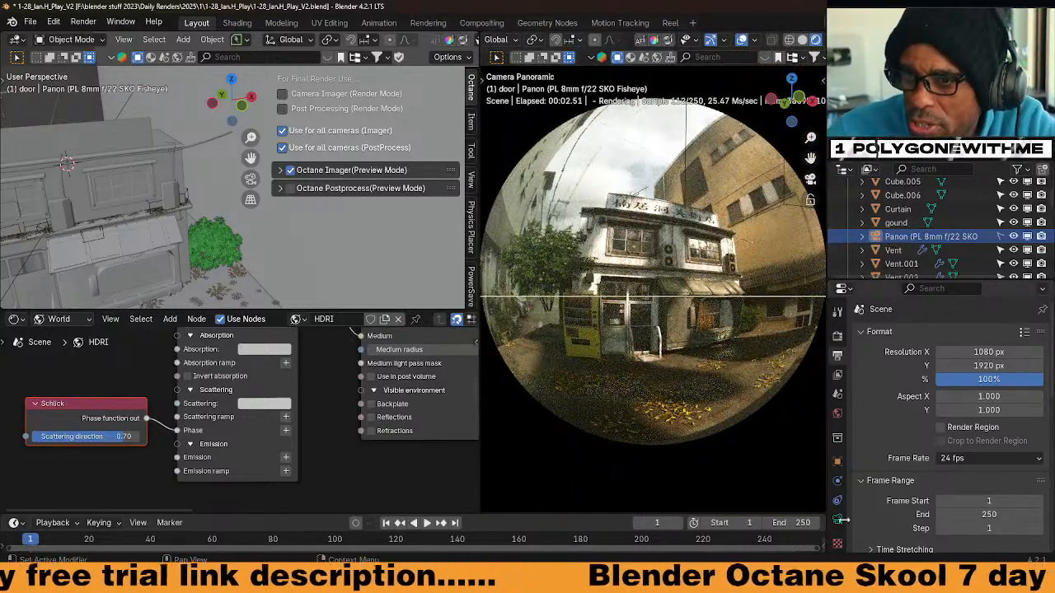
Try an F-stop of 1.2 on the Octane fisheye camera, undo it, and narrow the fisheye angle to frame the building more tightly
click(837, 519)
scroll(955, 495, down, 5)
scroll(973, 509, down, 3)
mouse_move(989, 434)
mouse_down()
mouse_move(1013, 434)
mouse_move(922, 434)
mouse_move(993, 449)
mouse_up()
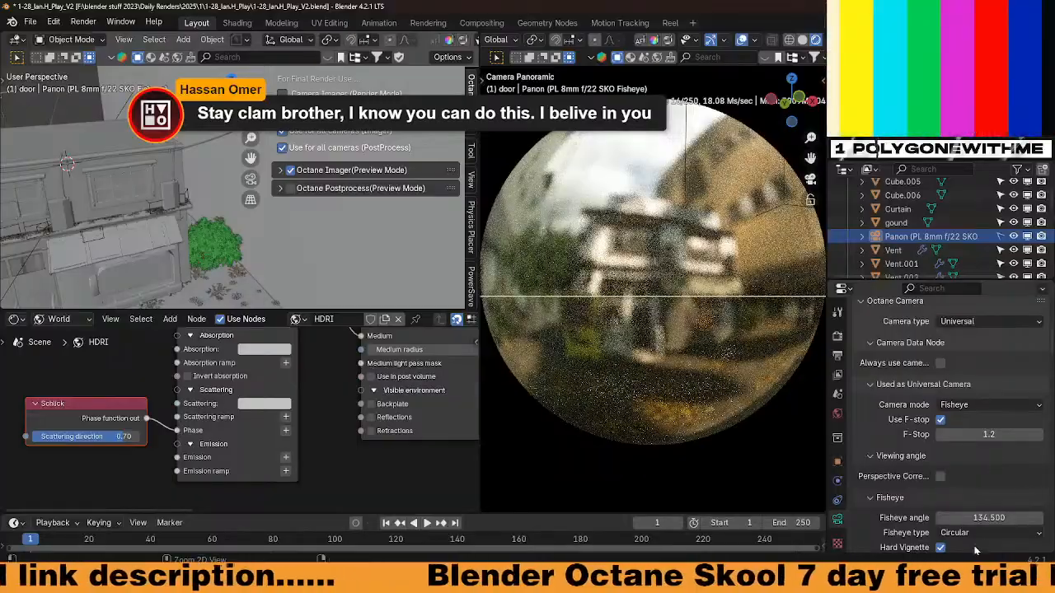
key(ctrl+z)
drag(988, 517, 907, 517)
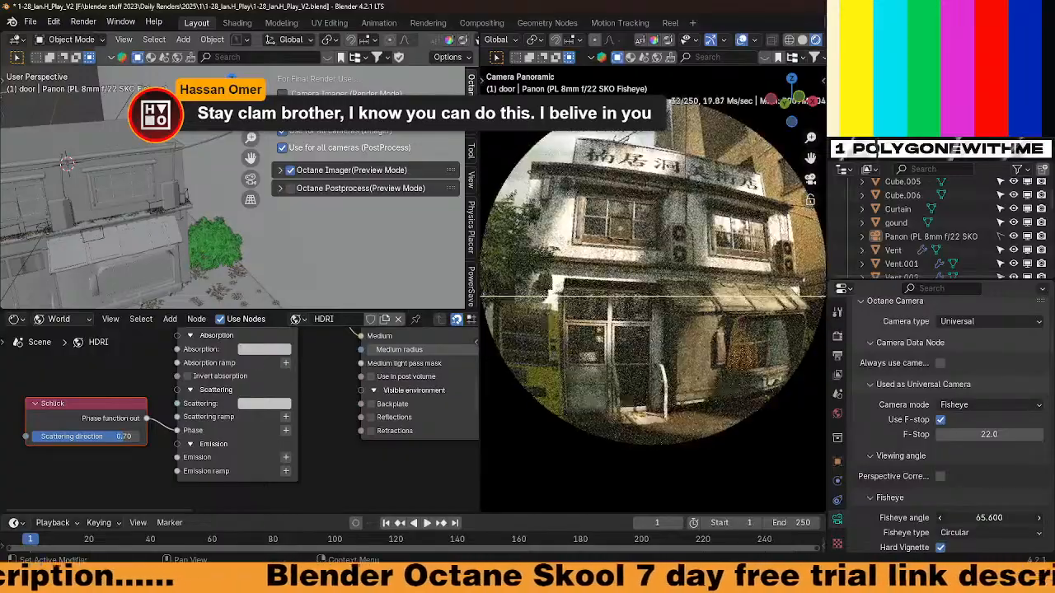
drag(989, 517, 1018, 518)
Select the Sambucus_nigra tree beside the building and rotate it
middle_drag(188, 225, 257, 264)
middle_drag(171, 254, 141, 222)
click(188, 251)
middle_drag(189, 251, 212, 250)
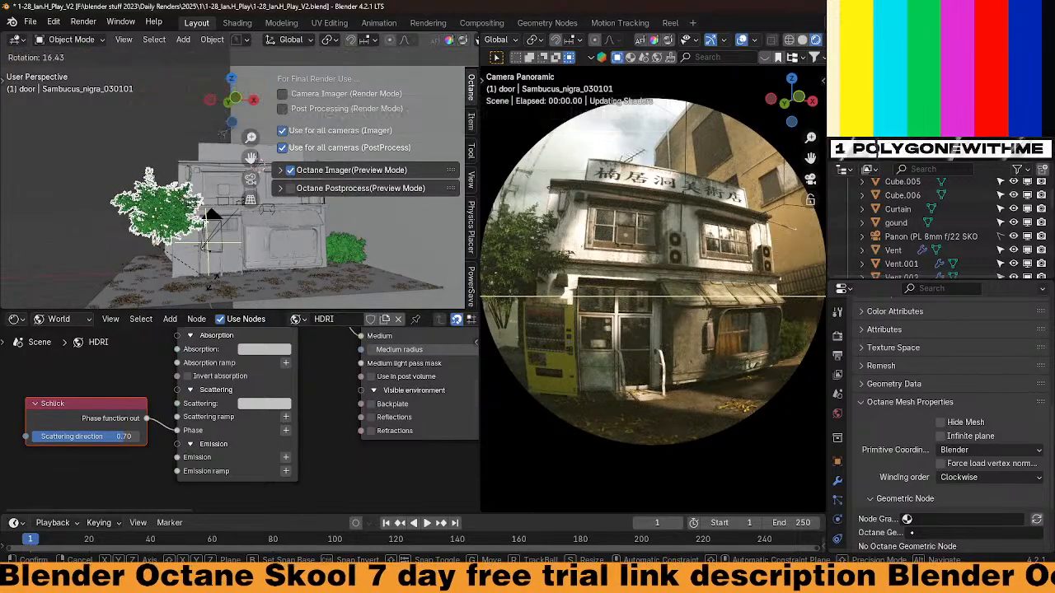
click(217, 280)
Move the Sambucus_nigra tree outward from the building and scale it up slightly
key(g)
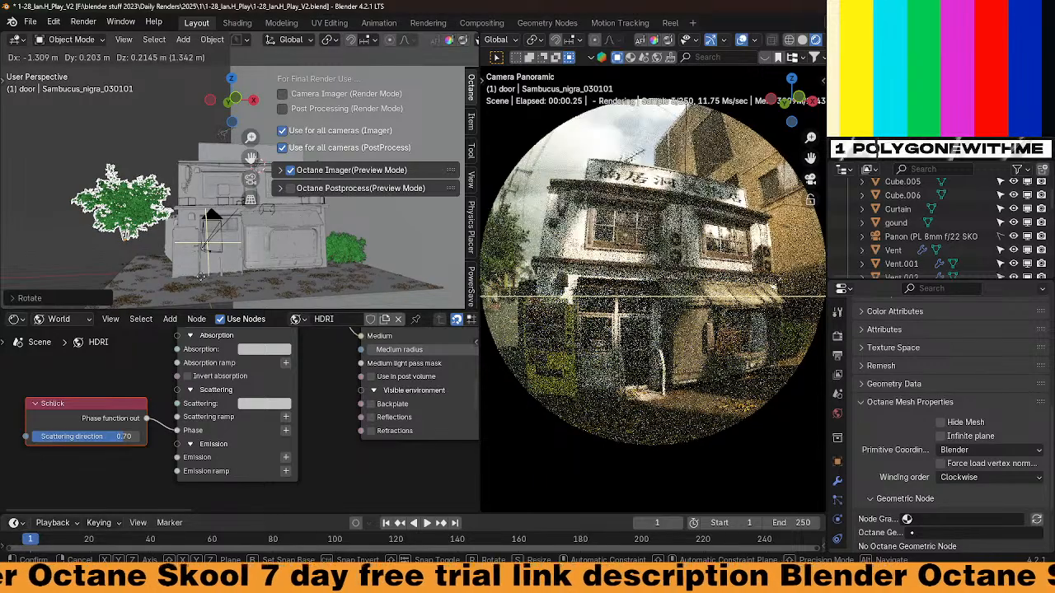
click(227, 285)
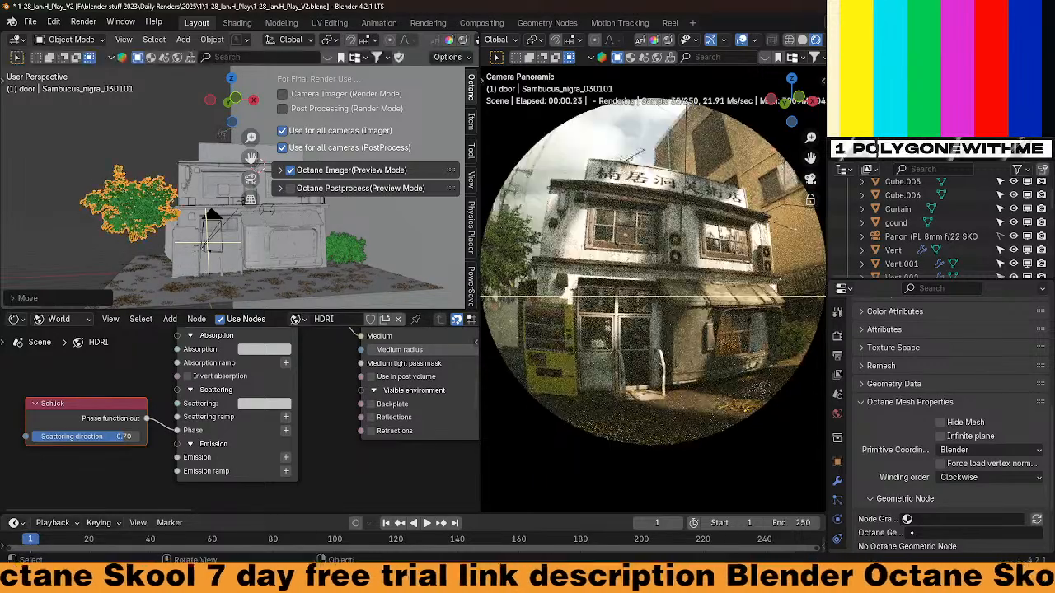
key(s)
click(221, 264)
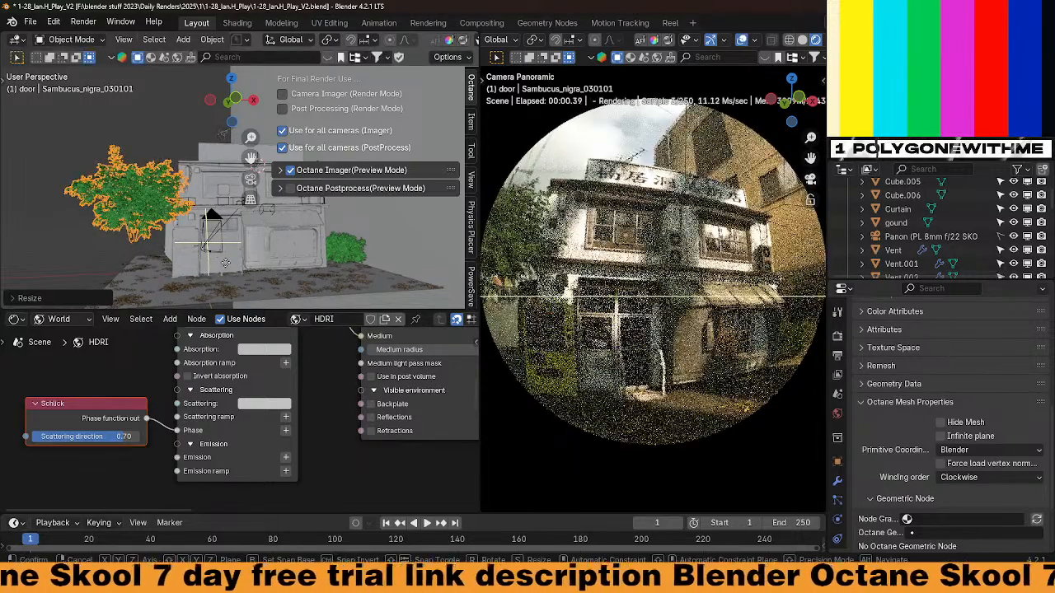
Lower the Sambucus_nigra tree along the Z axis and save the scene file
key(g)
key(z)
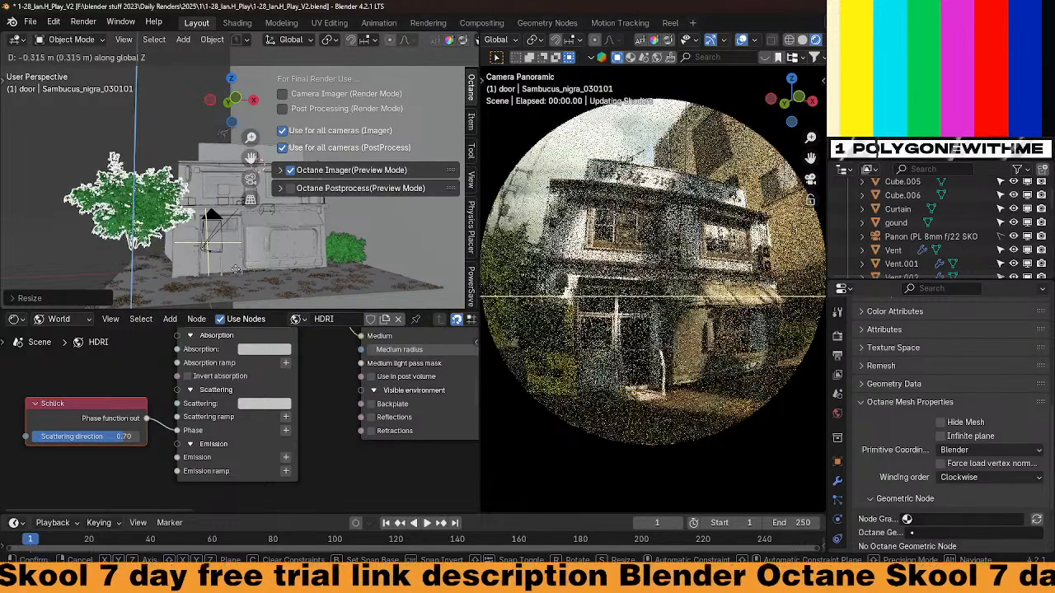
click(309, 292)
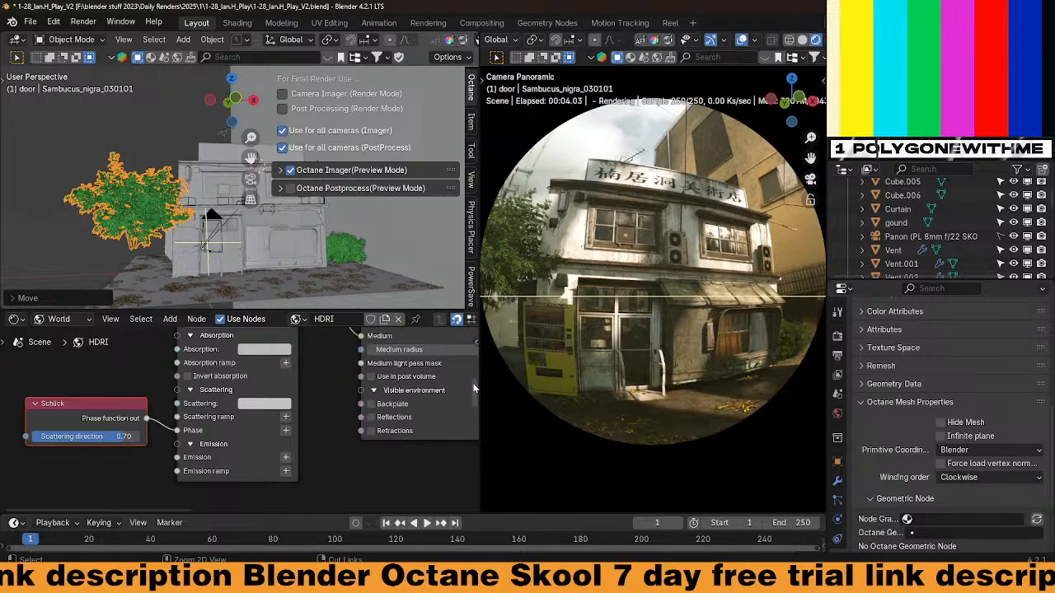
key(ctrl+s)
click(548, 384)
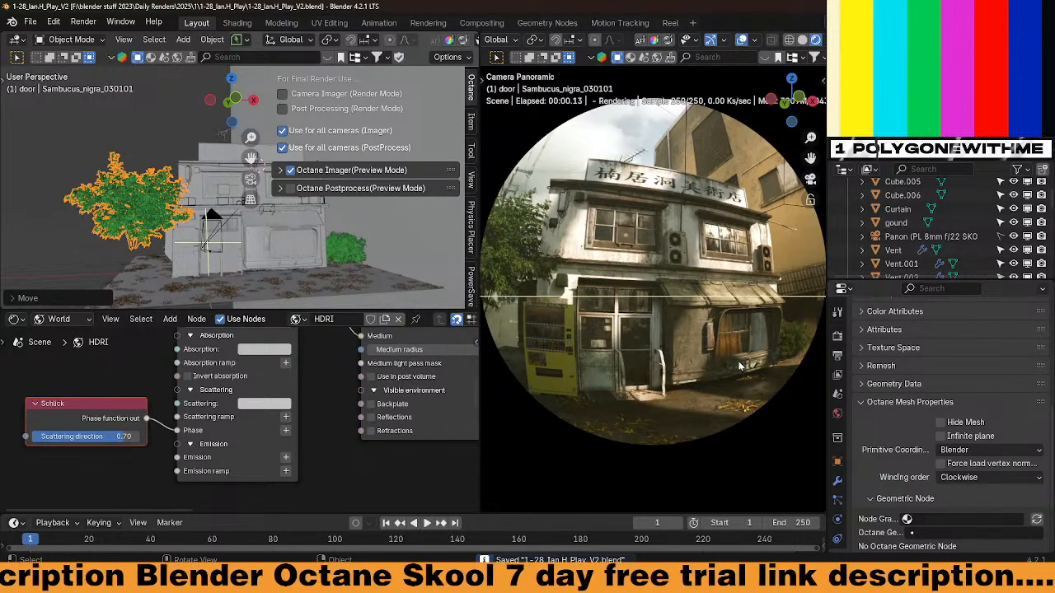
Select the Window5 storefront and examine the layer settings of its Concrete material
click(261, 247)
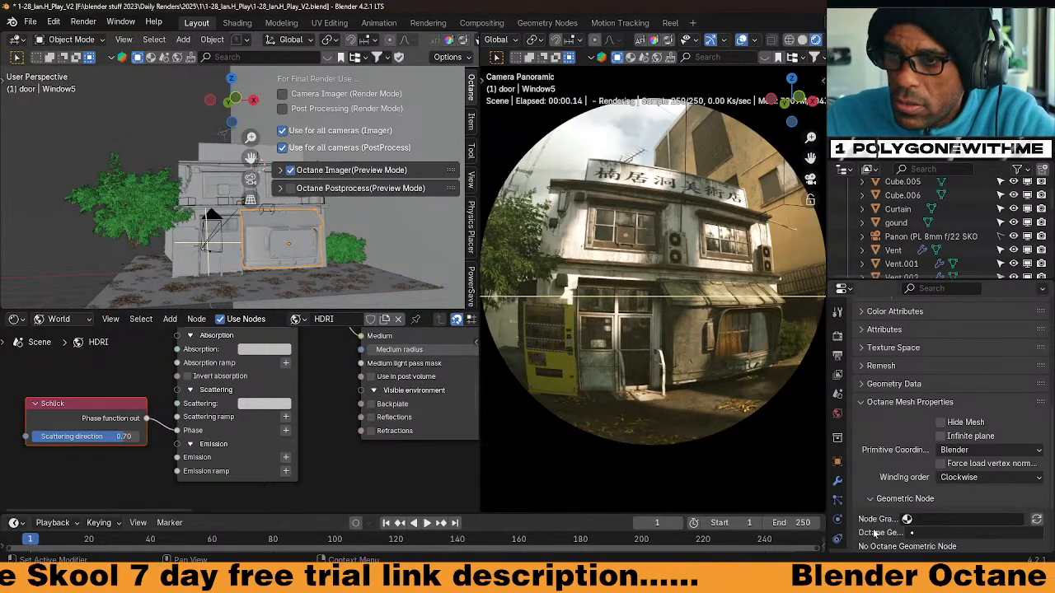
scroll(838, 454, down, 3)
click(838, 512)
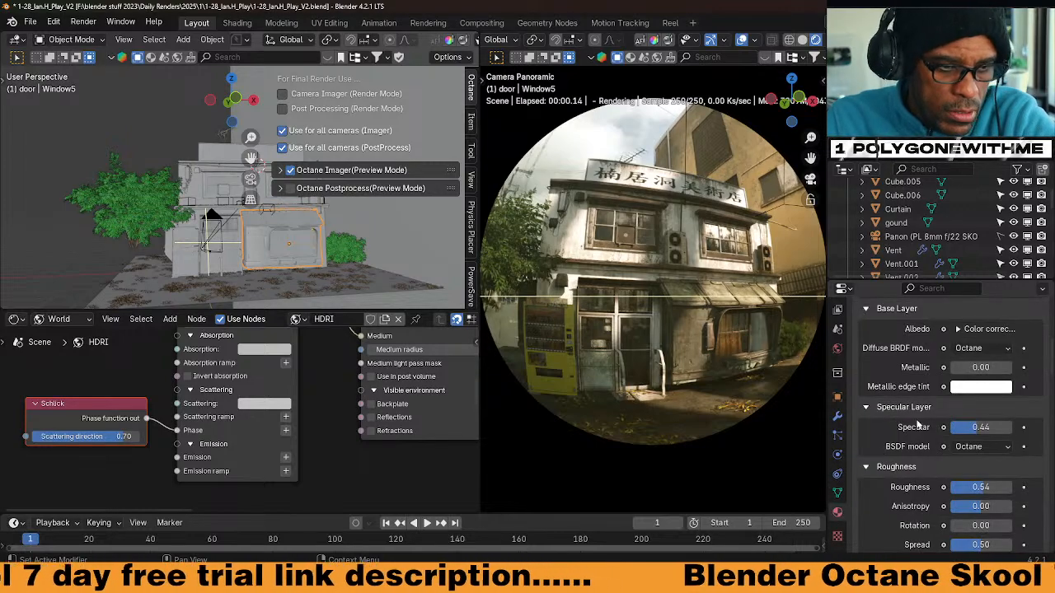
scroll(890, 467, down, 15)
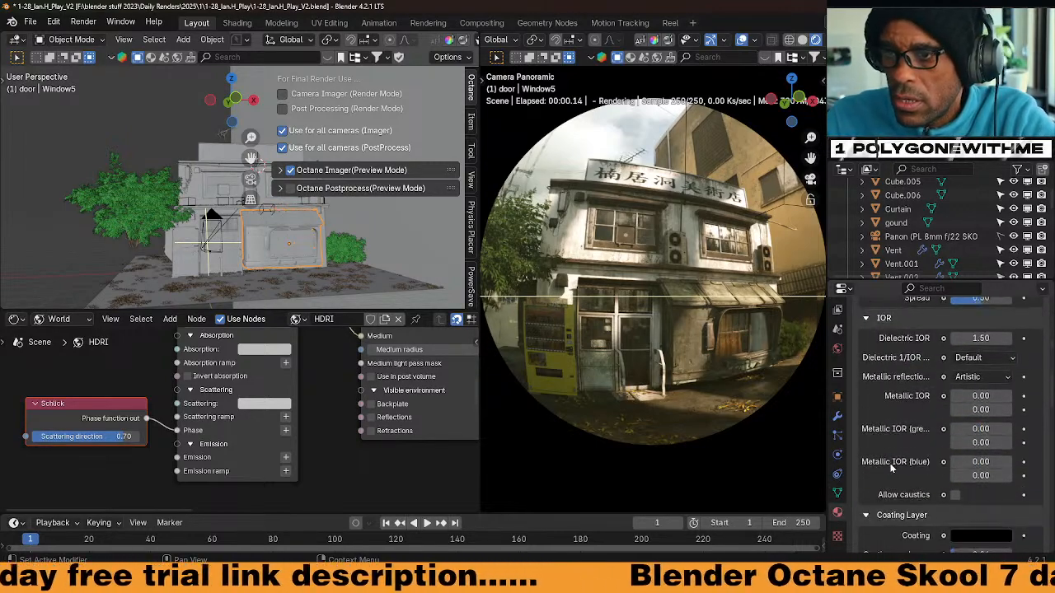
scroll(889, 467, down, 3)
scroll(898, 477, up, 12)
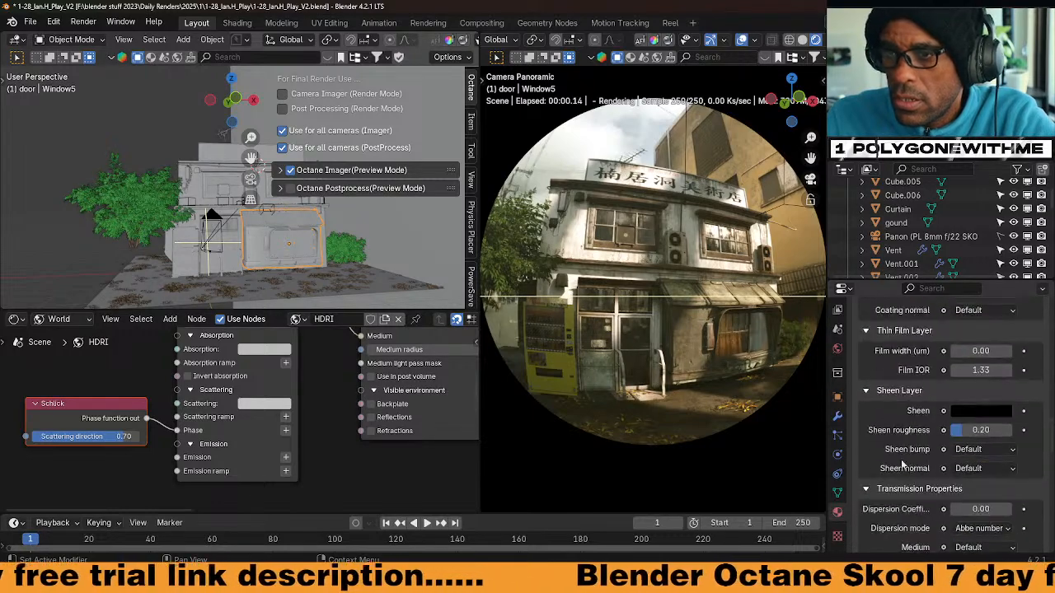
scroll(904, 485, up, 15)
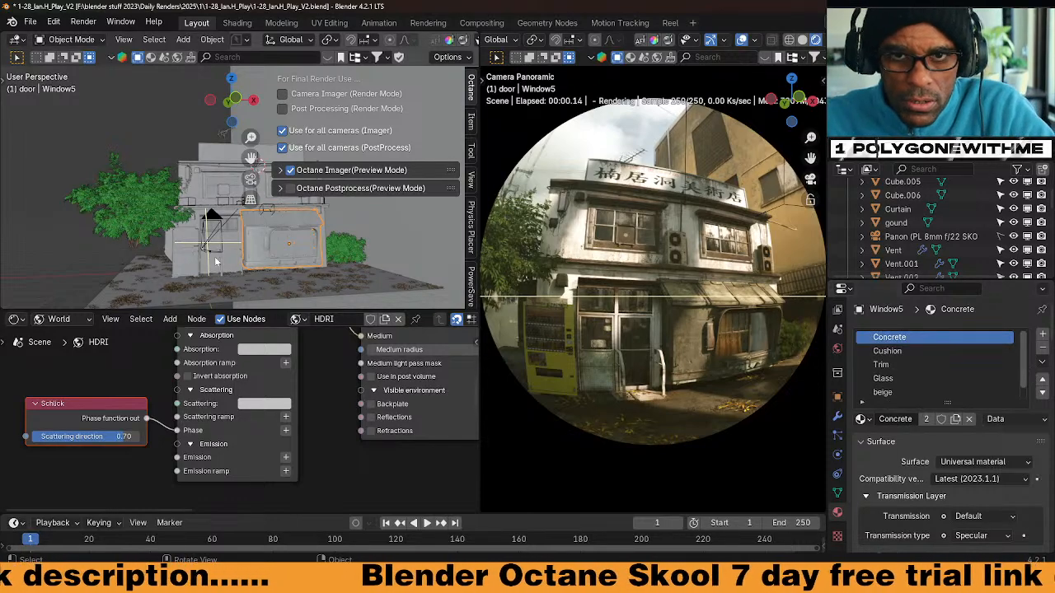
Examine the Window5 mesh up close in Edit Mode, then return to Object Mode
scroll(210, 262, up, 3)
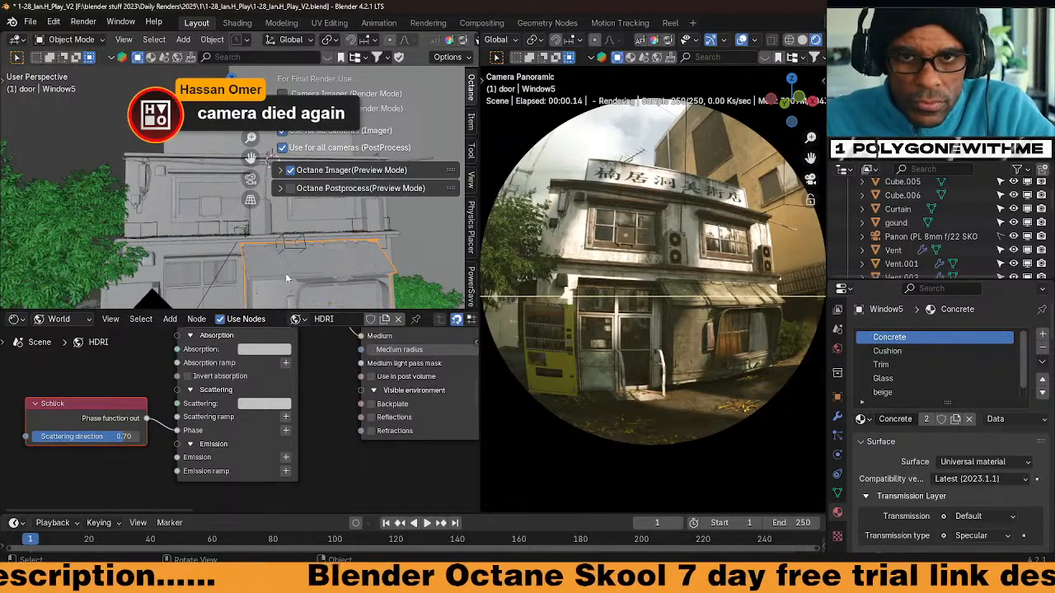
key(ctrl+Tab)
click(356, 287)
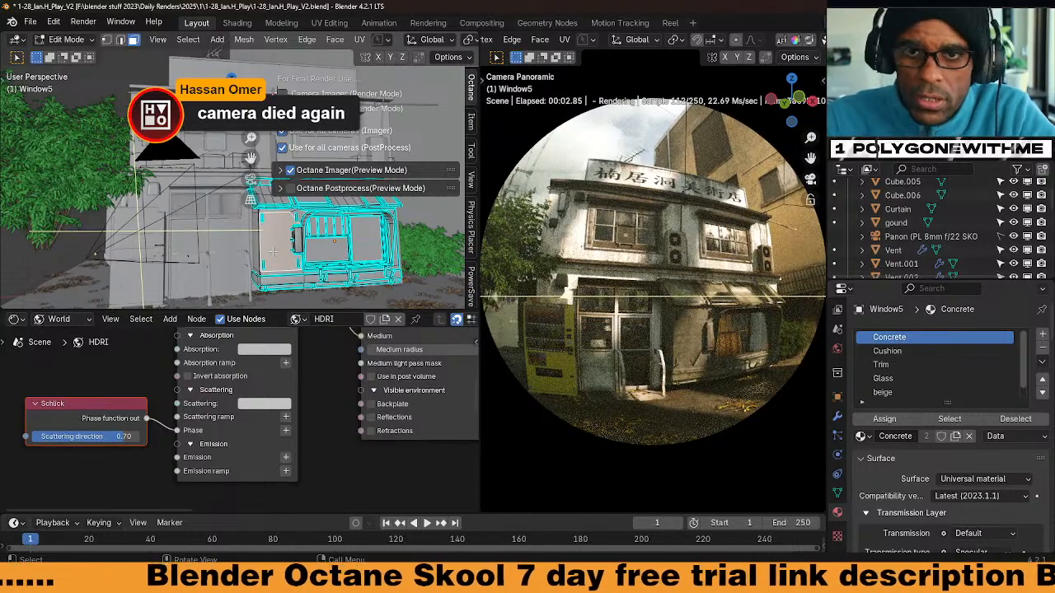
key(Tab)
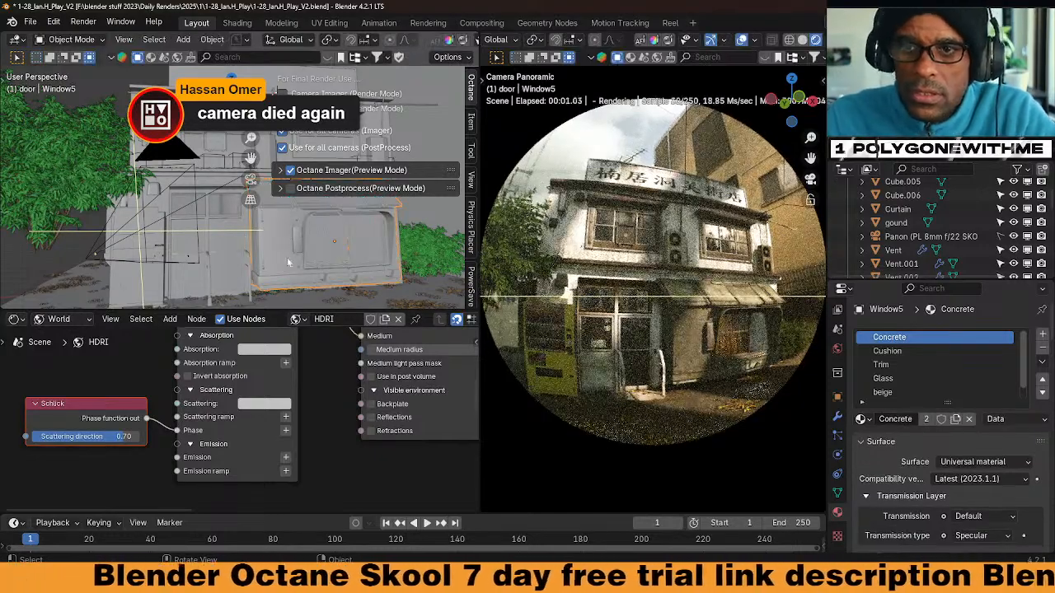
Switch the shader editor from World to Object shading and bring Window5's Concrete material nodes into view
scroll(273, 262, down, 1)
scroll(239, 379, down, 3)
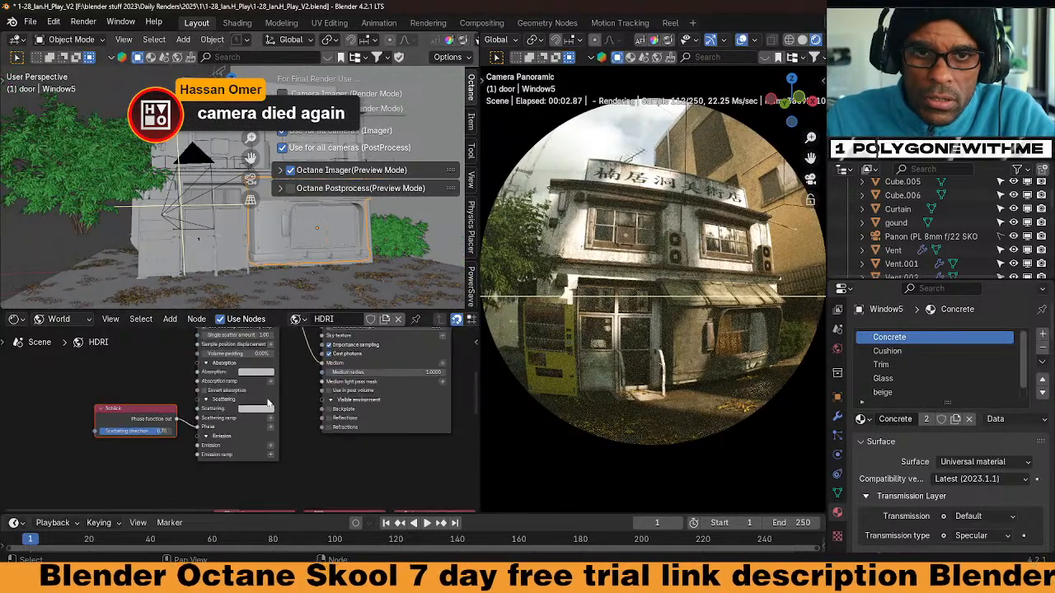
click(61, 324)
click(69, 355)
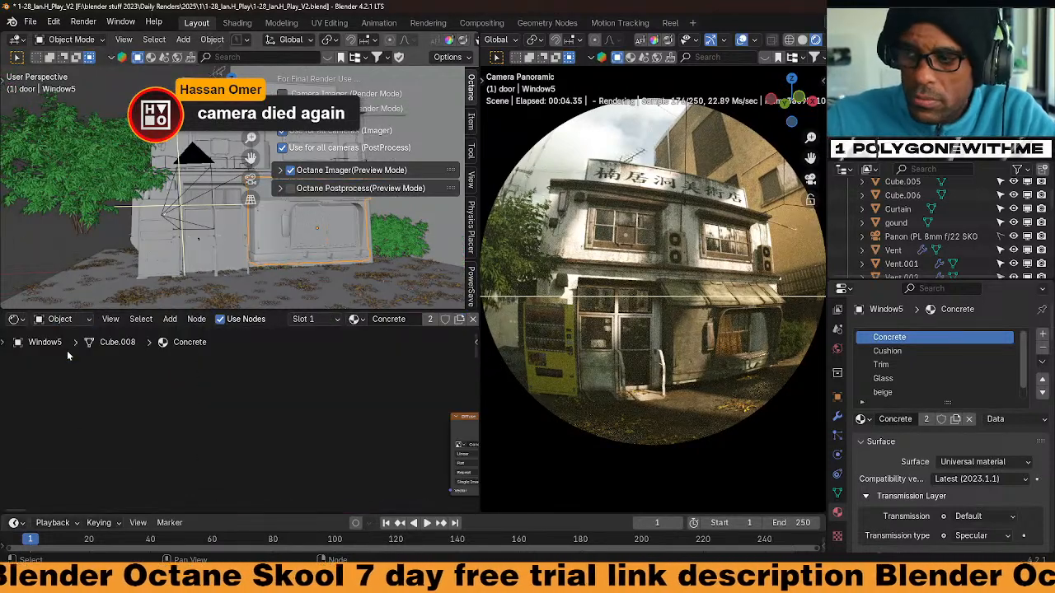
scroll(248, 381, down, 6)
middle_drag(307, 384, 164, 388)
middle_drag(371, 393, 221, 362)
scroll(273, 399, down, 8)
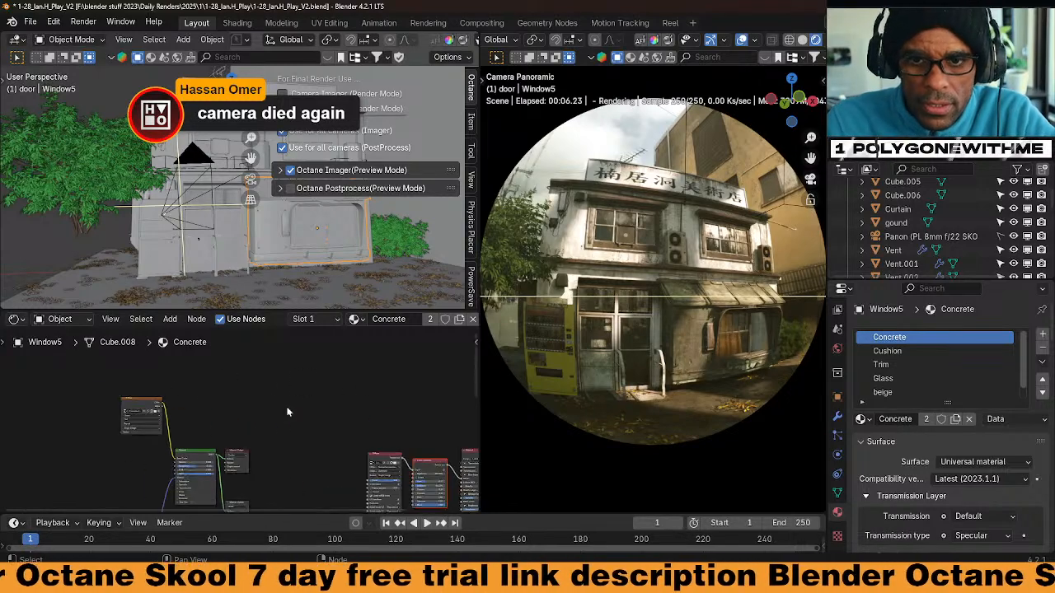
Set the gamma of the Color correction node in the Concrete material to 0.33
scroll(275, 445, up, 12)
middle_drag(299, 447, 102, 424)
scroll(257, 440, up, 3)
scroll(257, 442, up, 3)
middle_drag(366, 444, 271, 442)
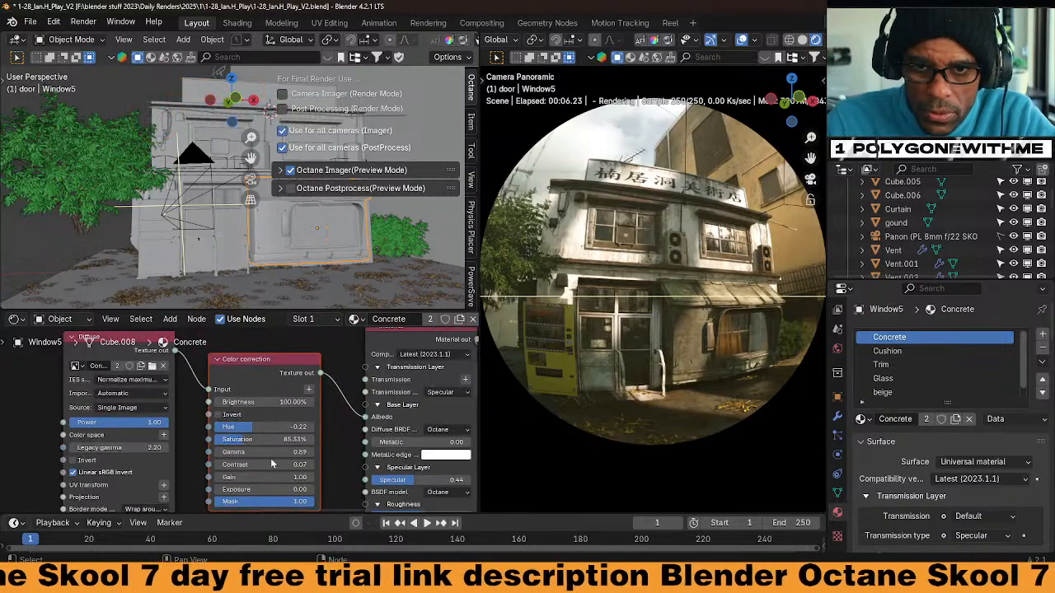
drag(264, 452, 219, 451)
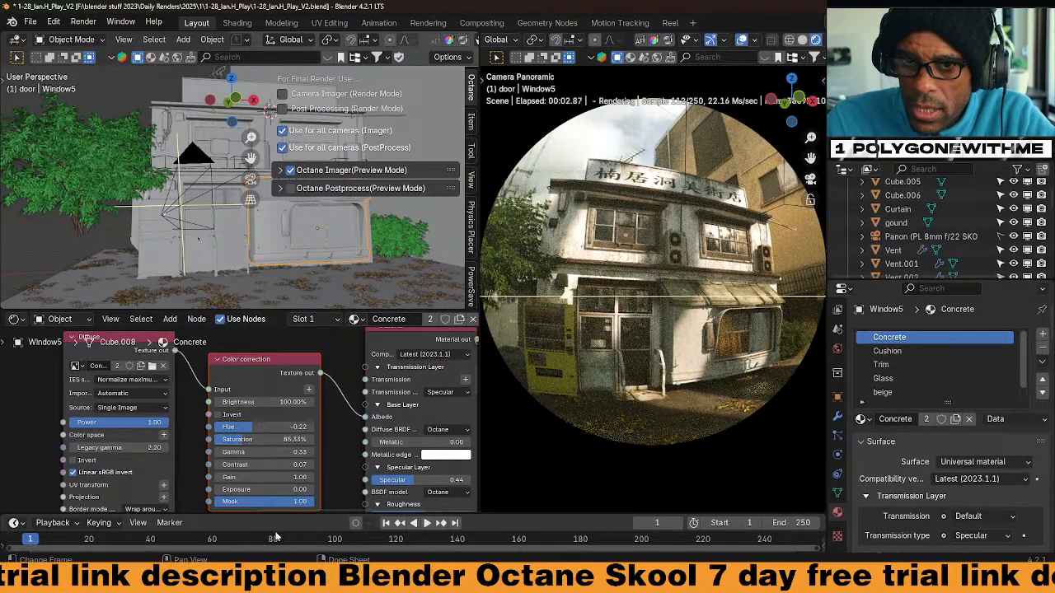
Multiply the contrast of the Color correction node by 5, giving 0.35
double_click(264, 464)
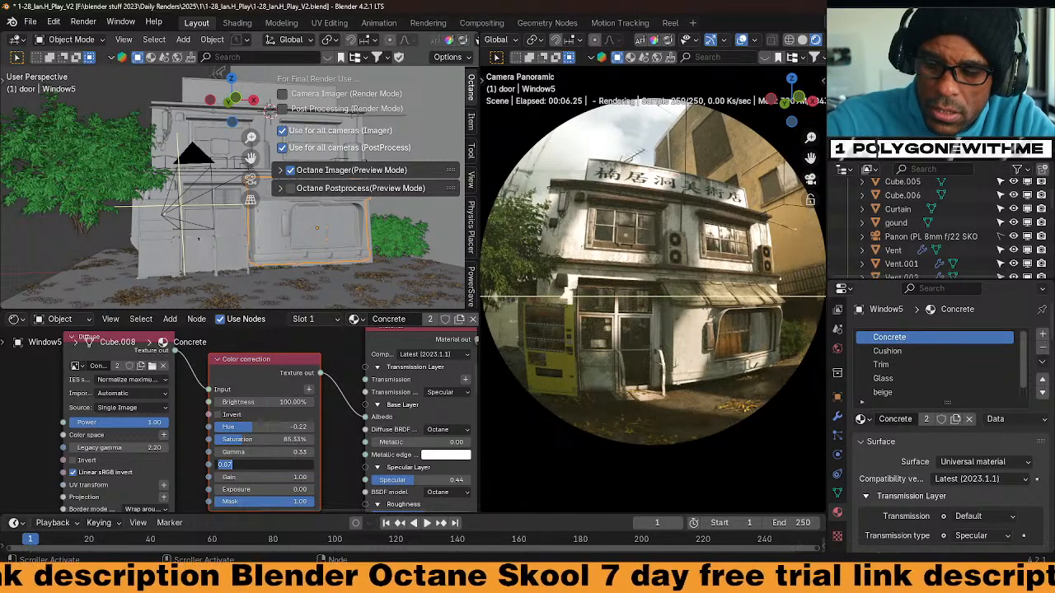
key(Right)
text(*5)
key(Return)
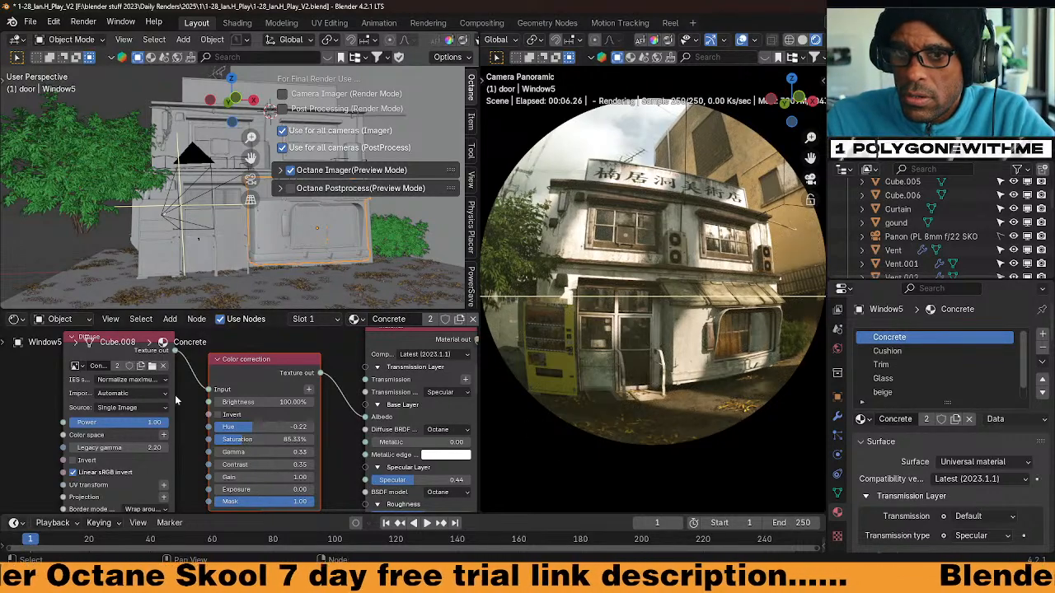
Save the current scene file under its existing name
middle_drag(277, 350, 233, 393)
key(ctrl+s)
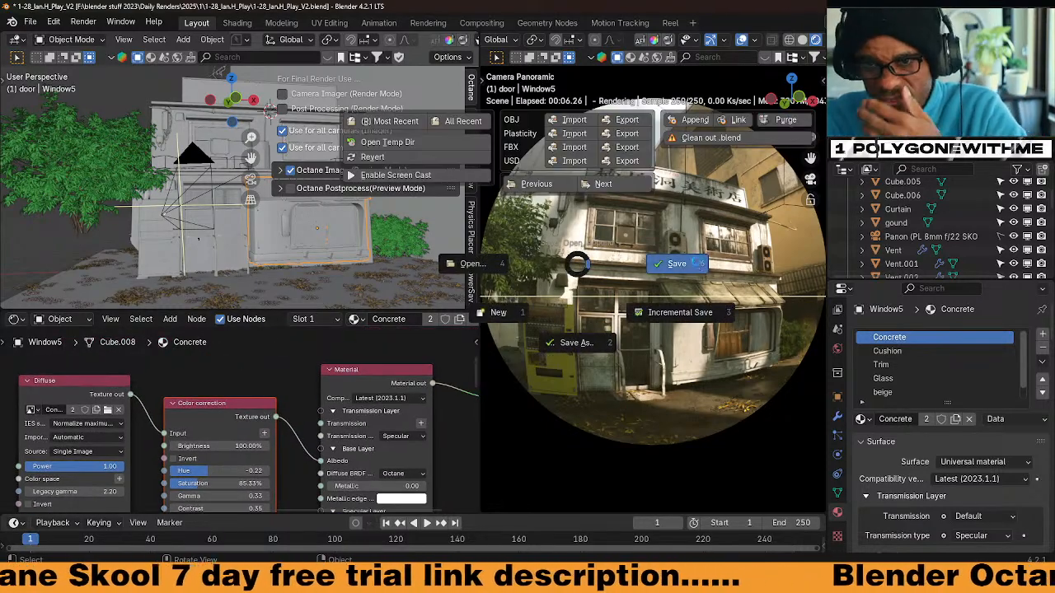
click(697, 265)
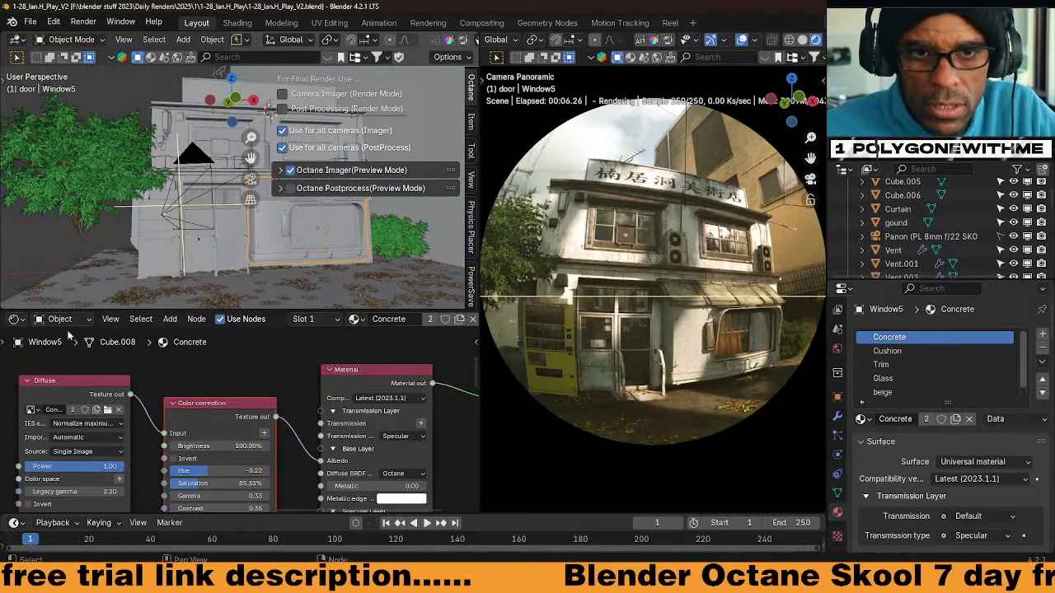
Enlarge the node editor area and change it into an Asset Browser
drag(285, 310, 164, 254)
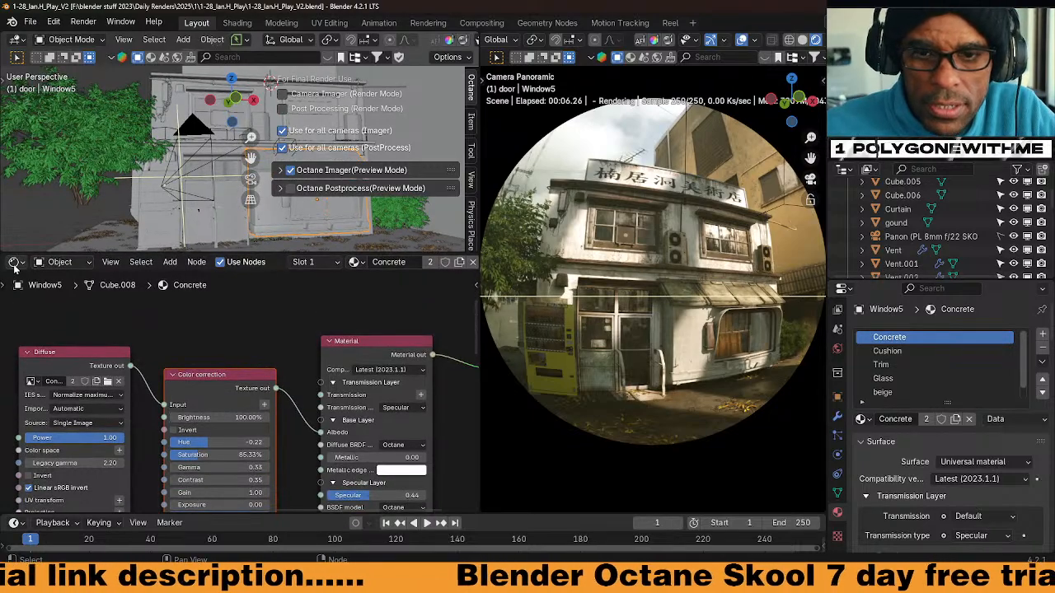
click(14, 263)
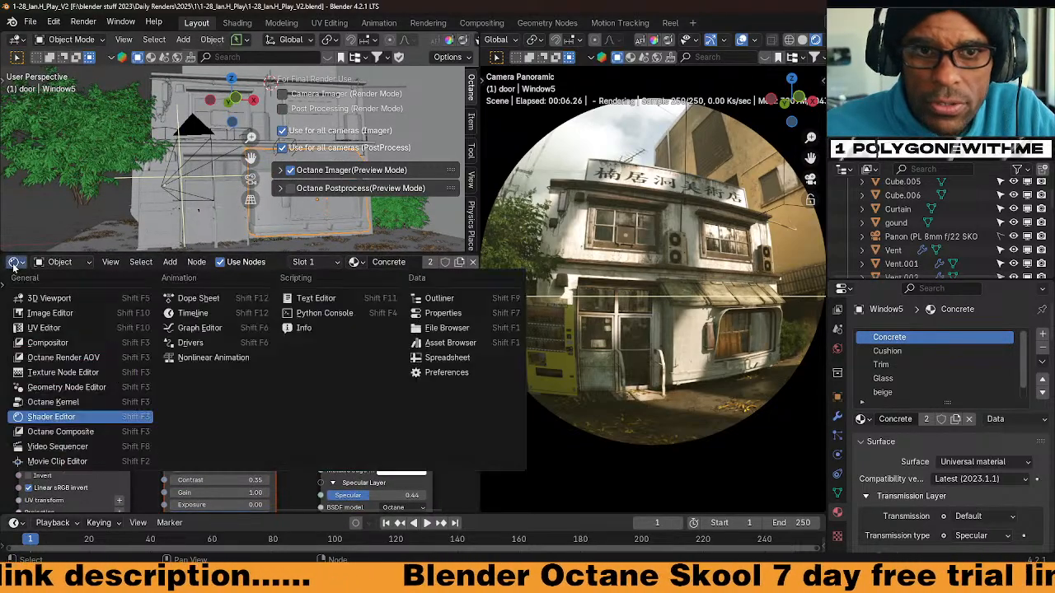
click(17, 262)
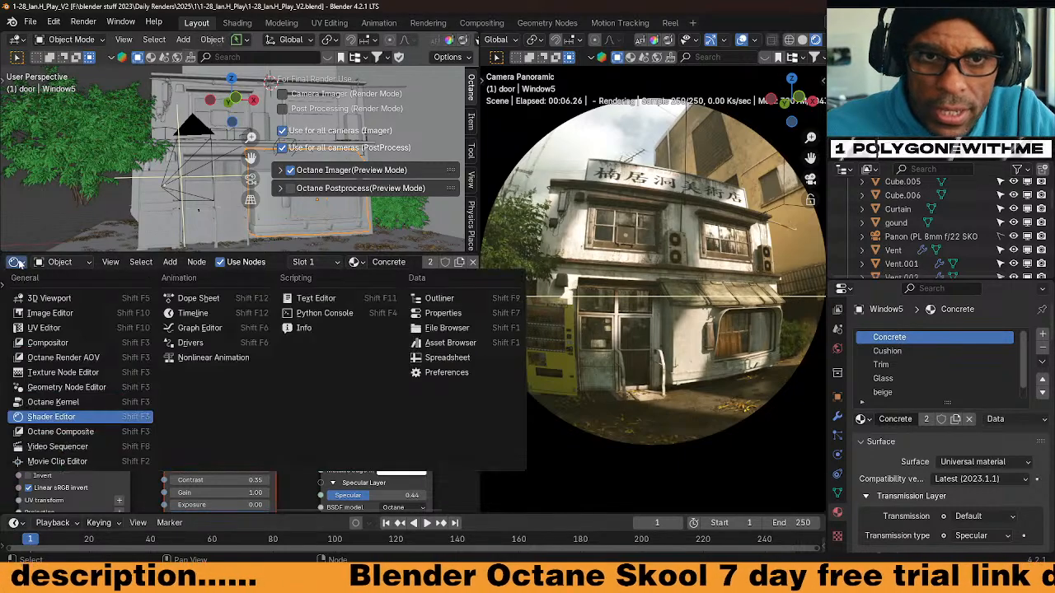
click(454, 344)
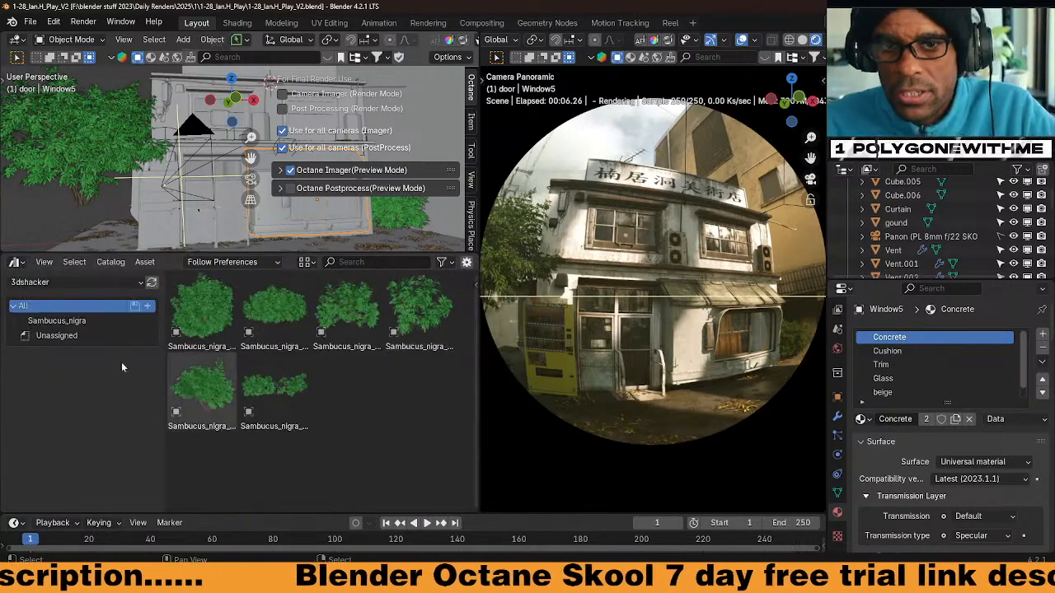
Switch the asset library to Quixel and look through its models and materials
click(47, 282)
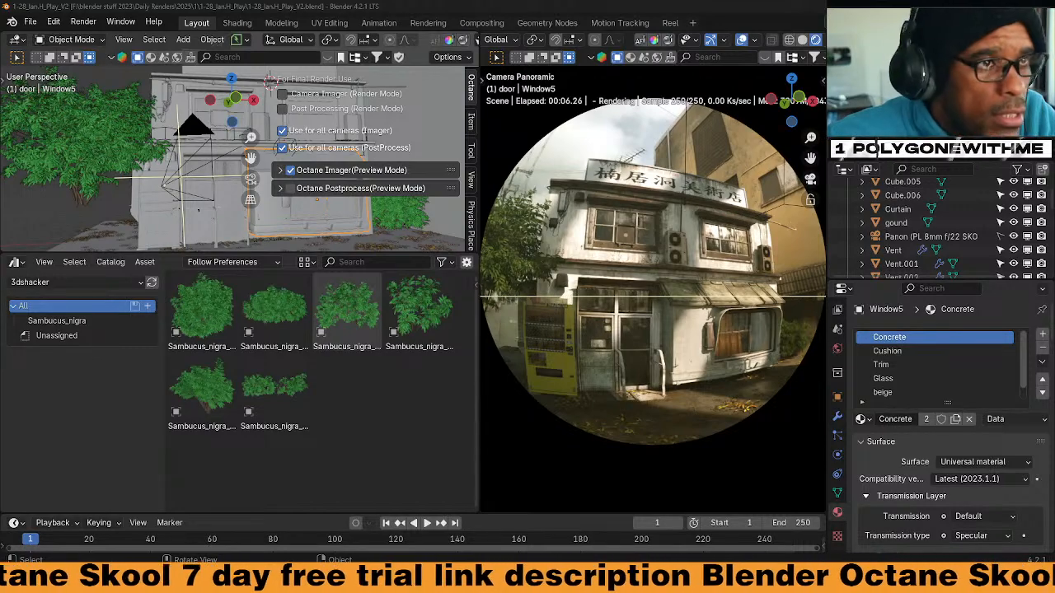
click(95, 284)
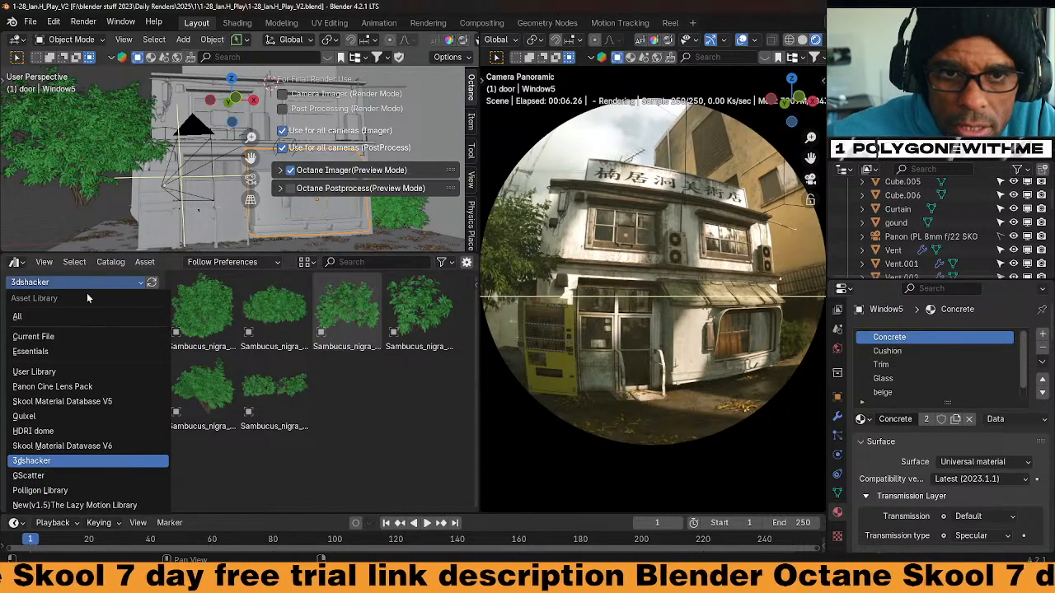
click(121, 417)
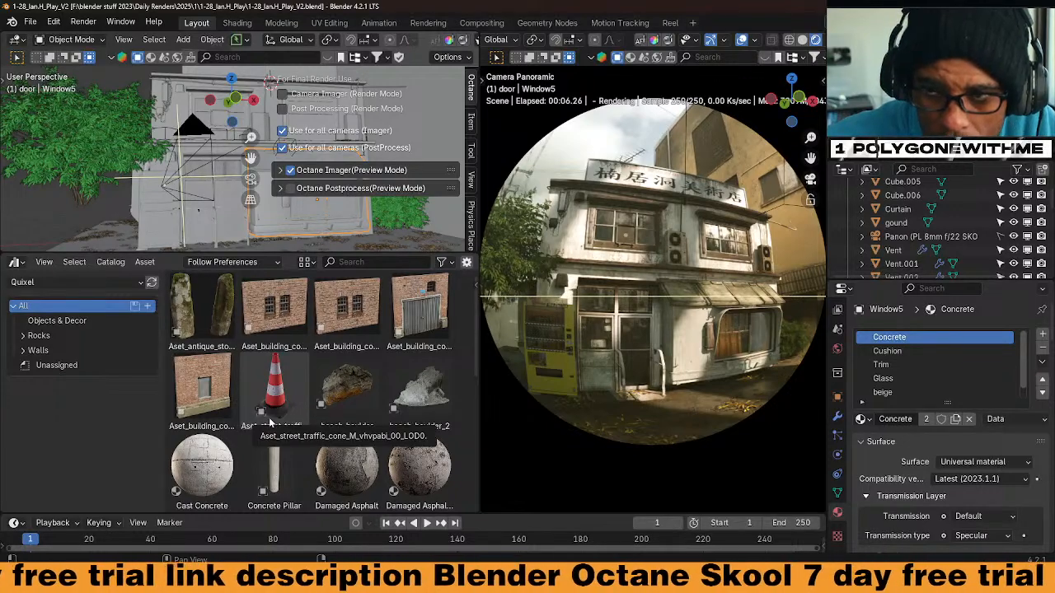
scroll(269, 422, down, 2)
scroll(269, 422, down, 2)
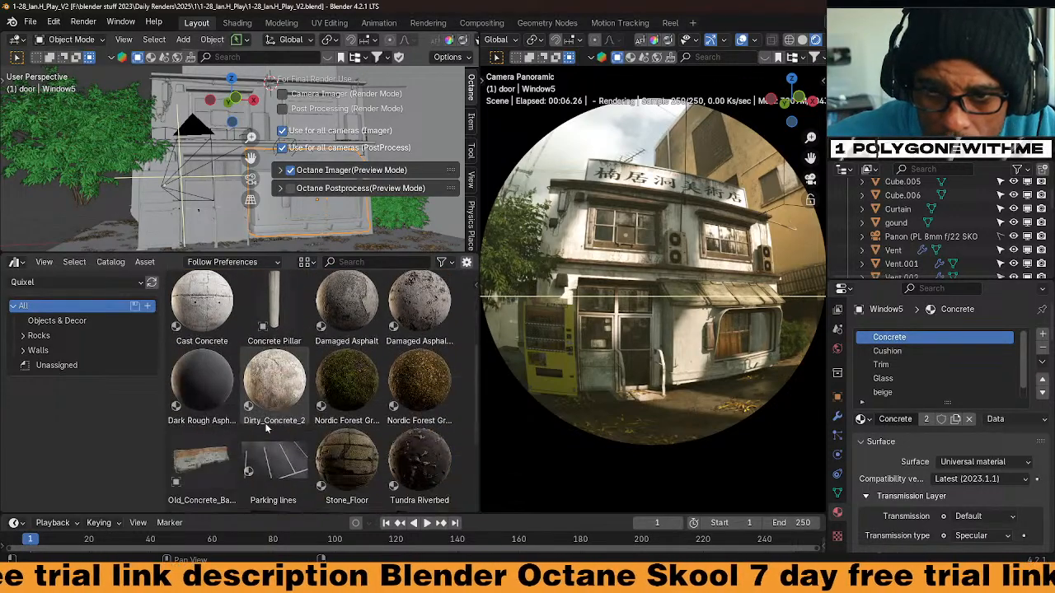
scroll(267, 428, down, 1)
scroll(266, 427, down, 1)
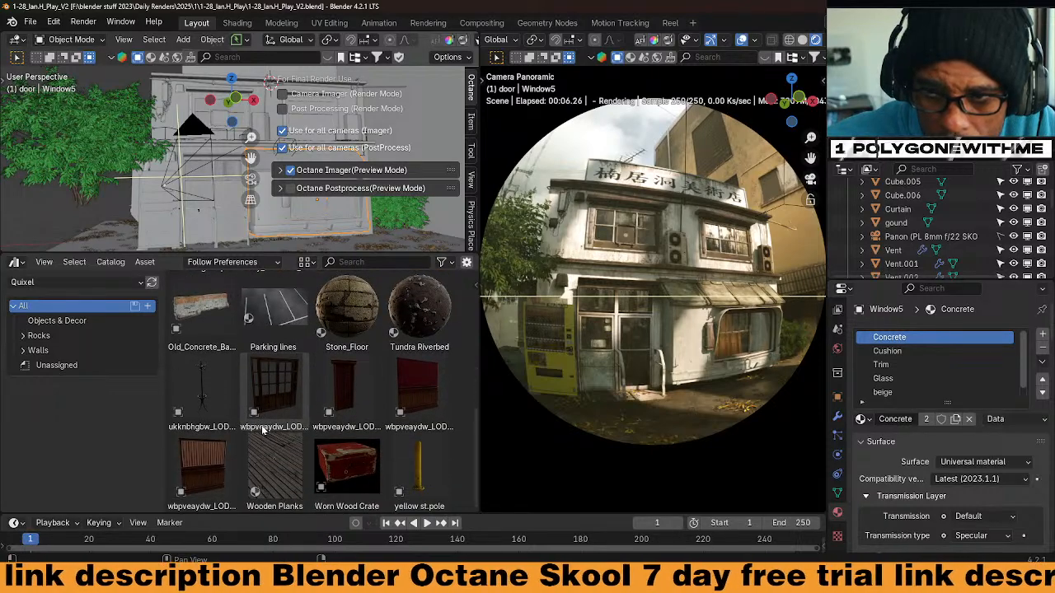
Select the ground object, scale it up by about 1.33 and apply its scale
click(682, 412)
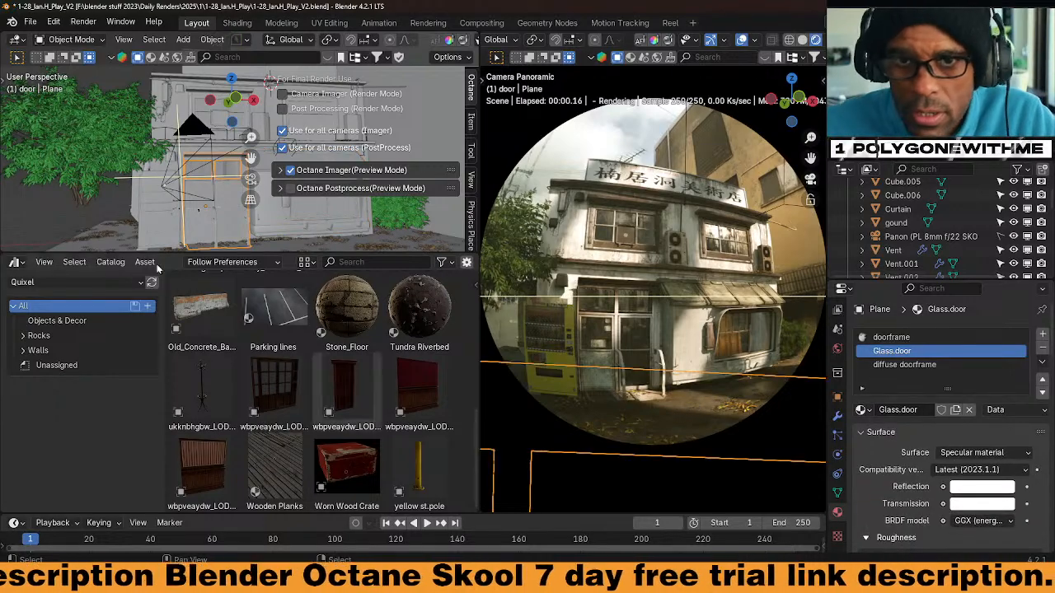
click(235, 250)
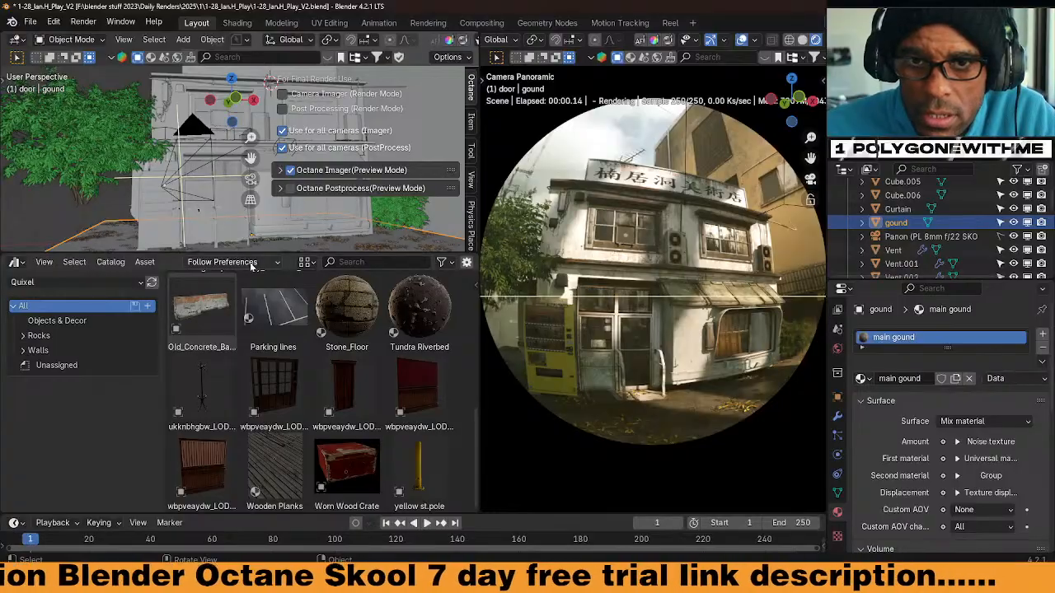
key(s)
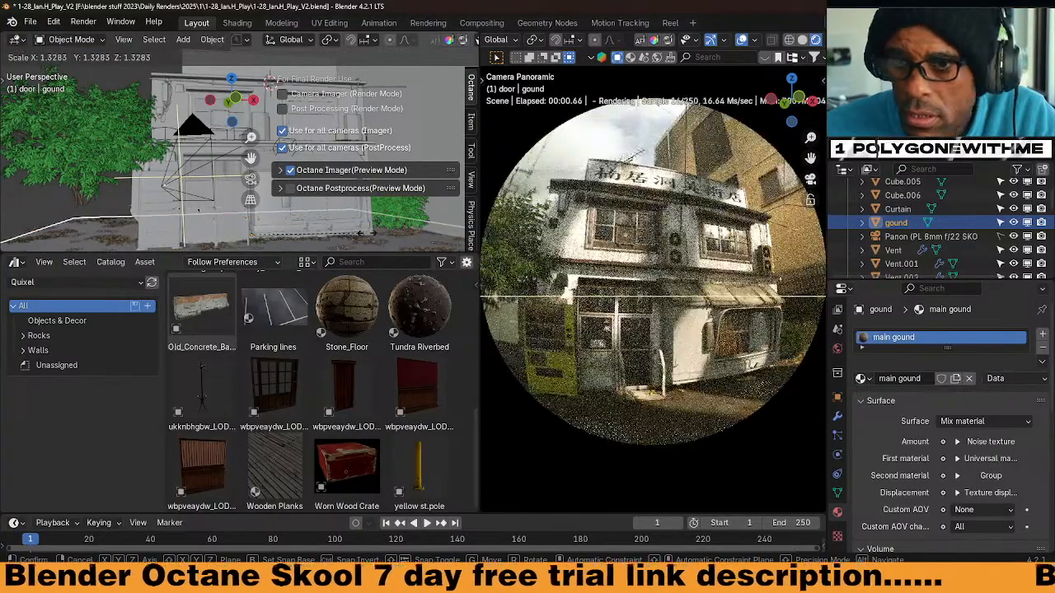
click(363, 233)
key(ctrl+a)
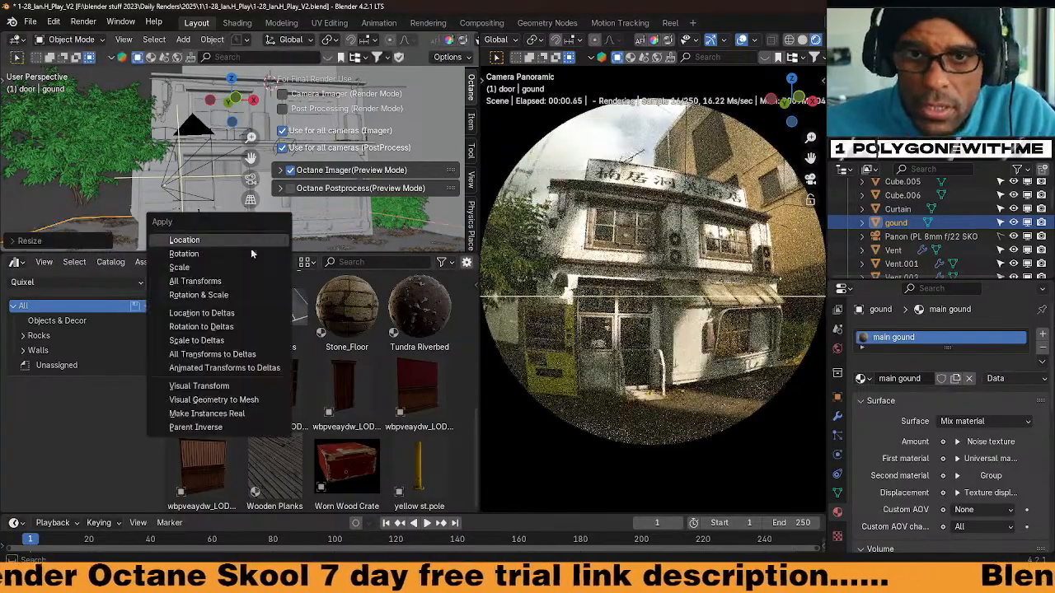
click(206, 268)
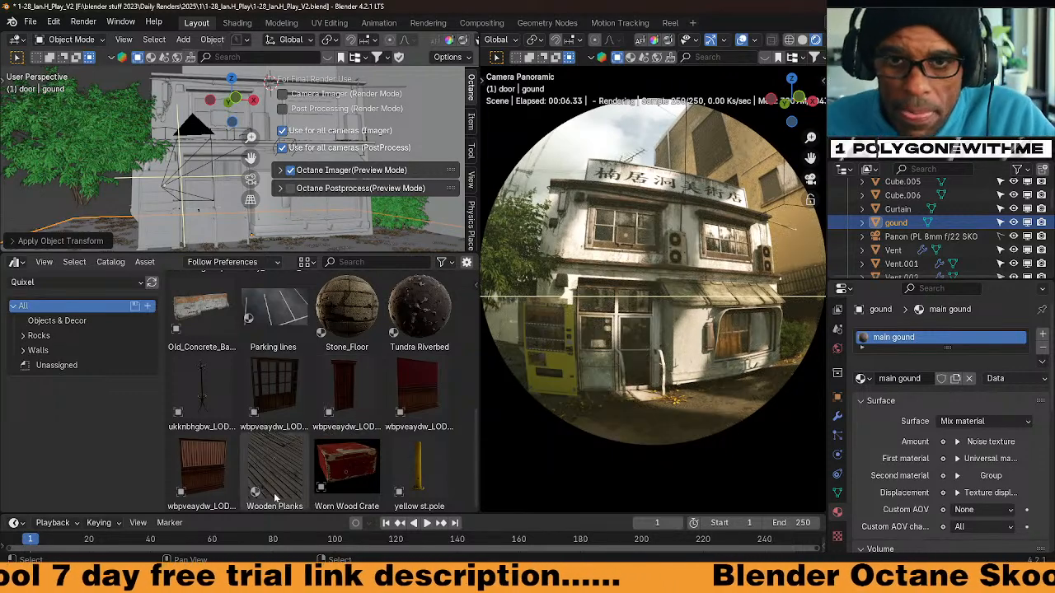
Add the wide two-clump Sambucus_nigra bush from the 3dshacker library to the scene near the building's large window, enlarging the 3D view for placement
scroll(338, 428, up, 5)
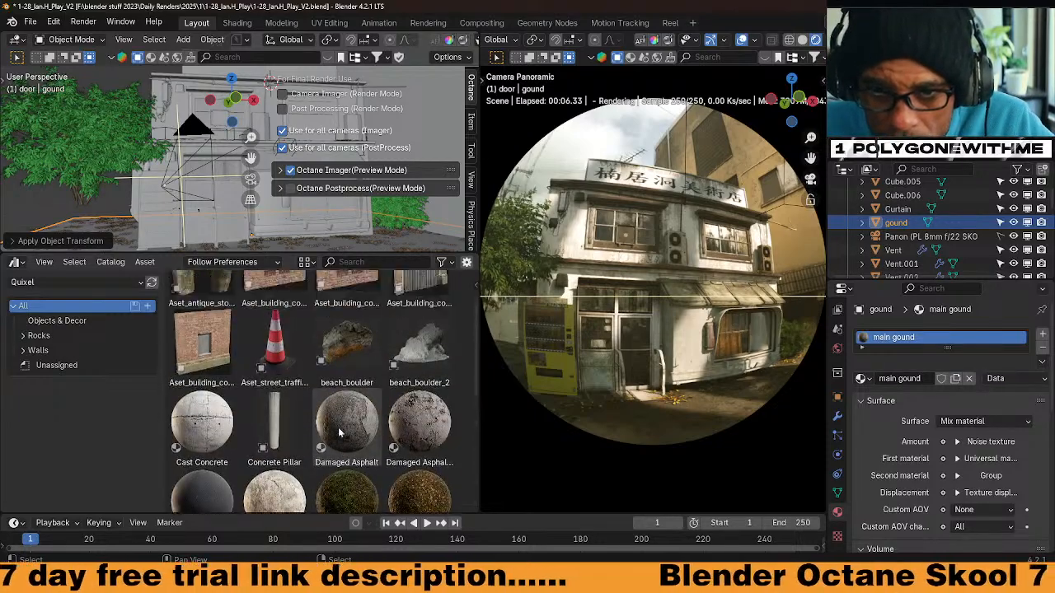
scroll(329, 420, down, 5)
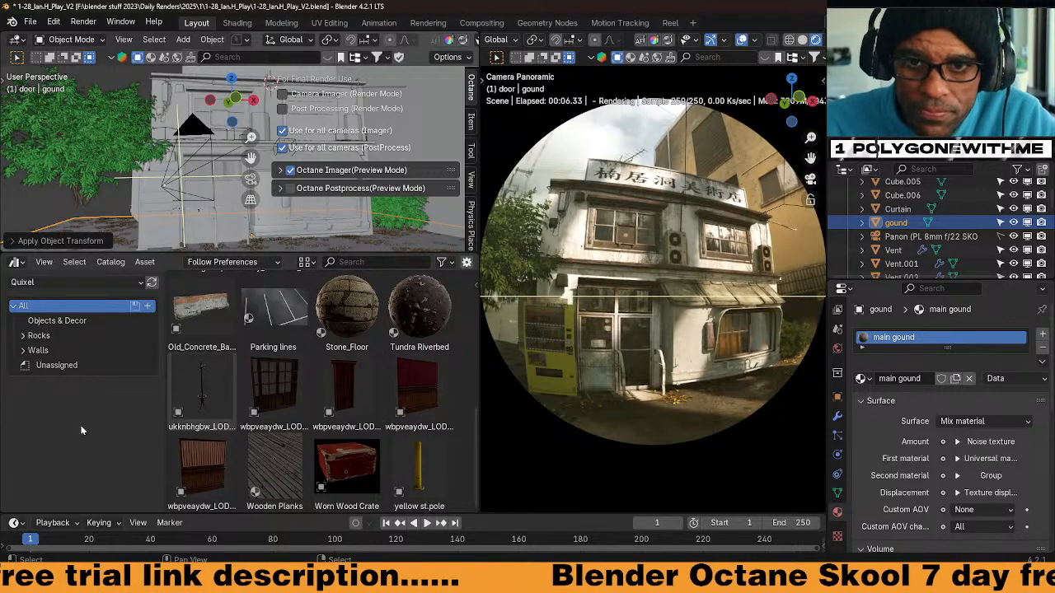
click(33, 282)
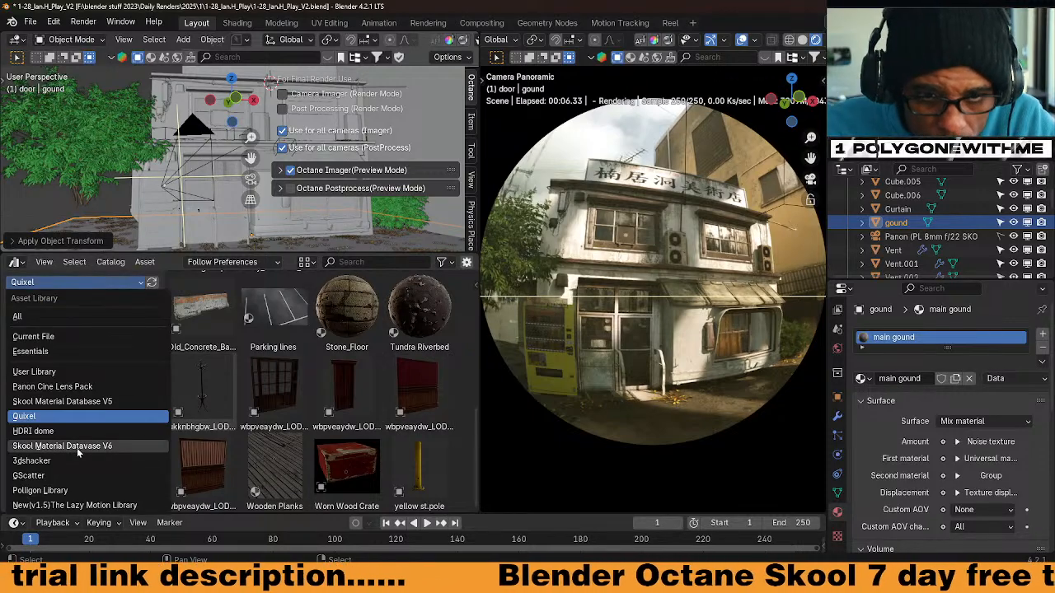
click(111, 462)
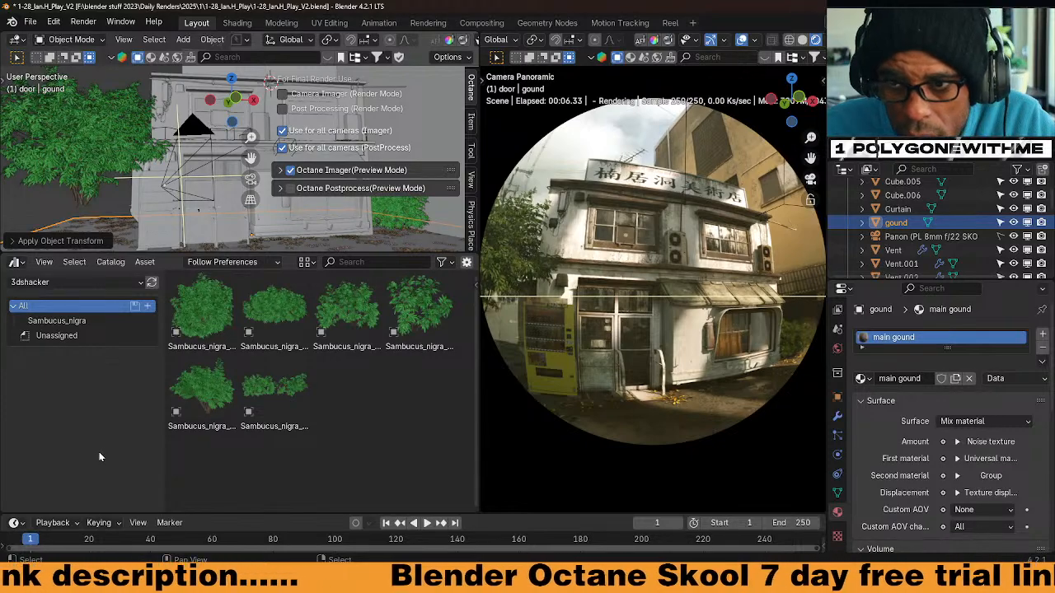
click(276, 394)
drag(308, 256, 305, 327)
drag(275, 461, 308, 280)
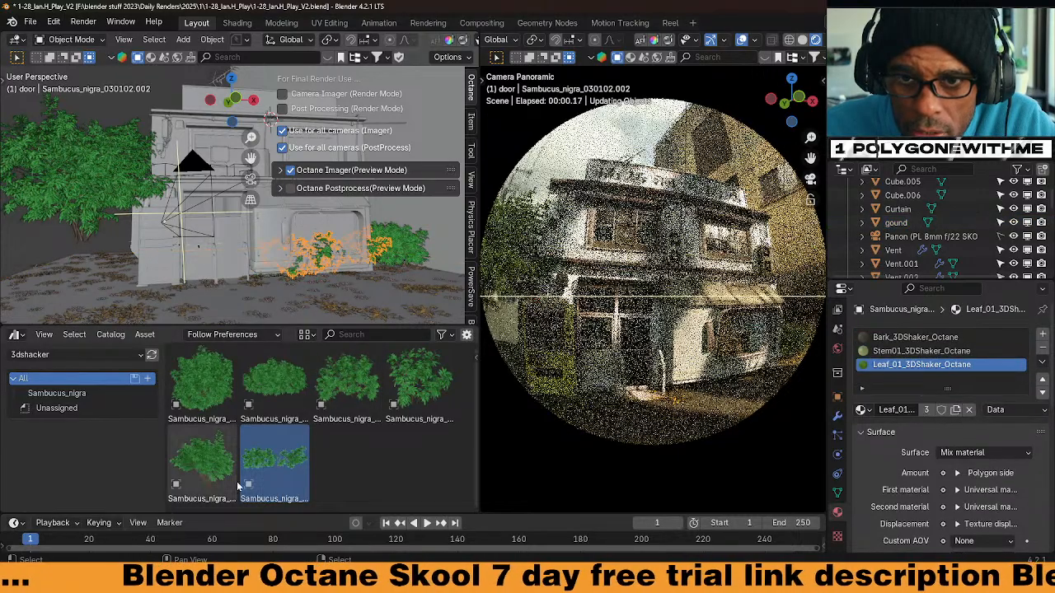
Move the new bush along the global Y axis away from the facade and scale it down to a low plant
middle_drag(307, 292, 333, 299)
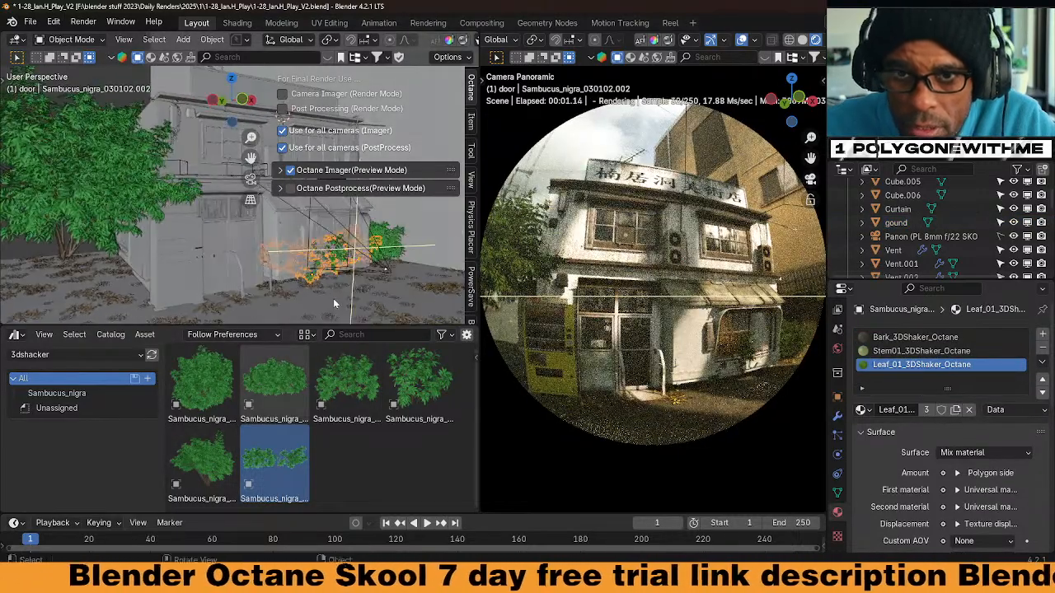
key(y)
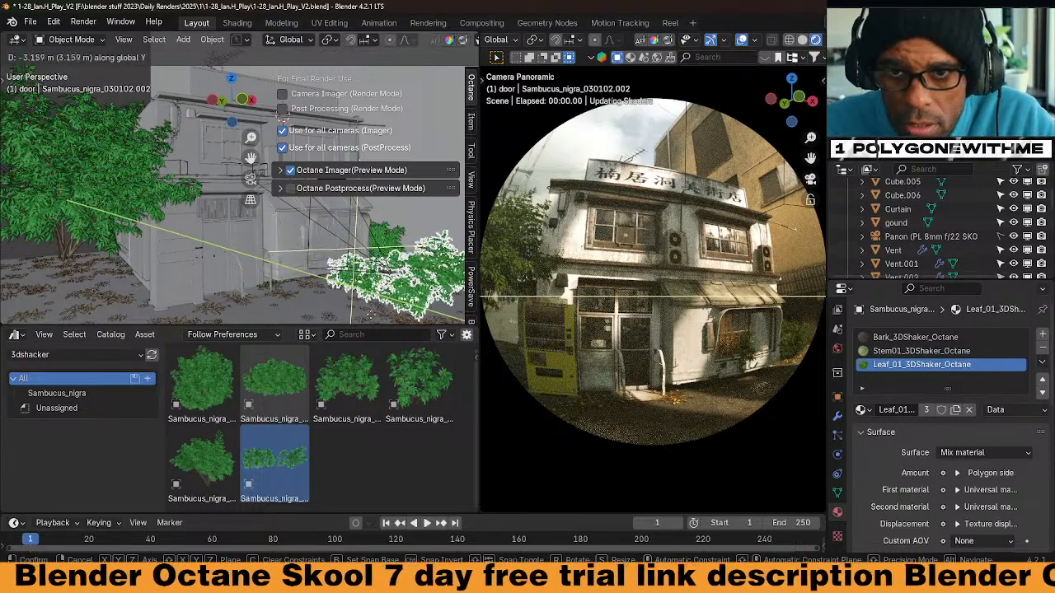
click(311, 290)
key(s)
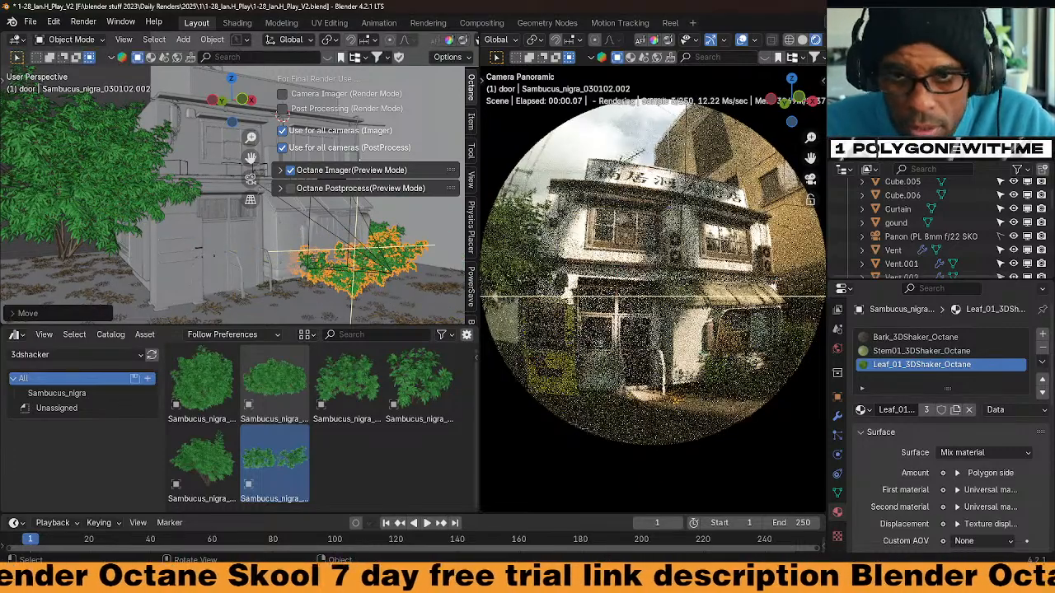
click(378, 292)
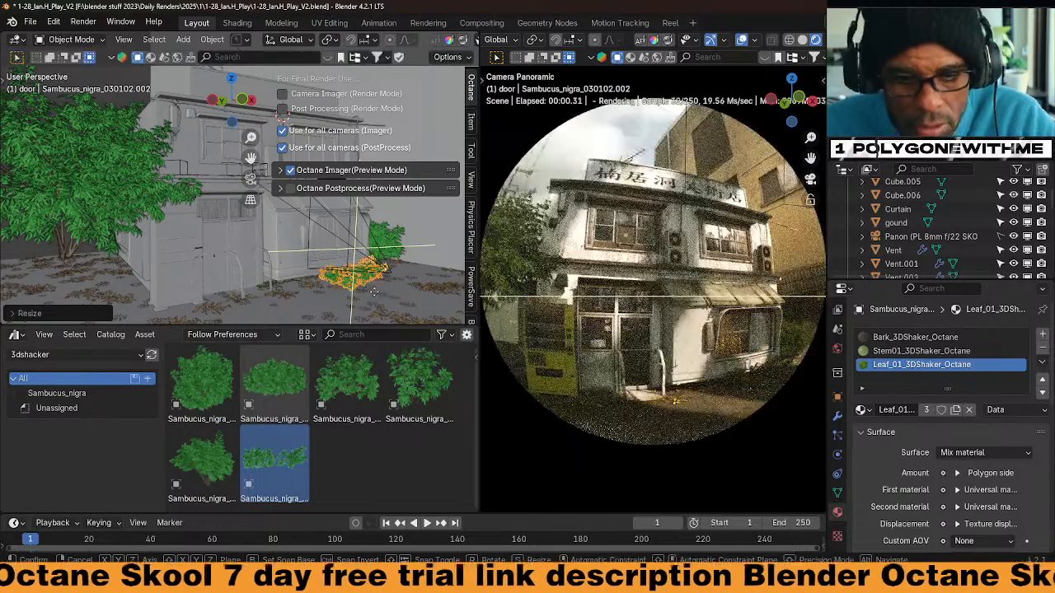
Shift the shrunken bush along the Y axis to sit at the wall's base below the large window
key(g)
key(y)
click(357, 288)
middle_drag(357, 289, 338, 276)
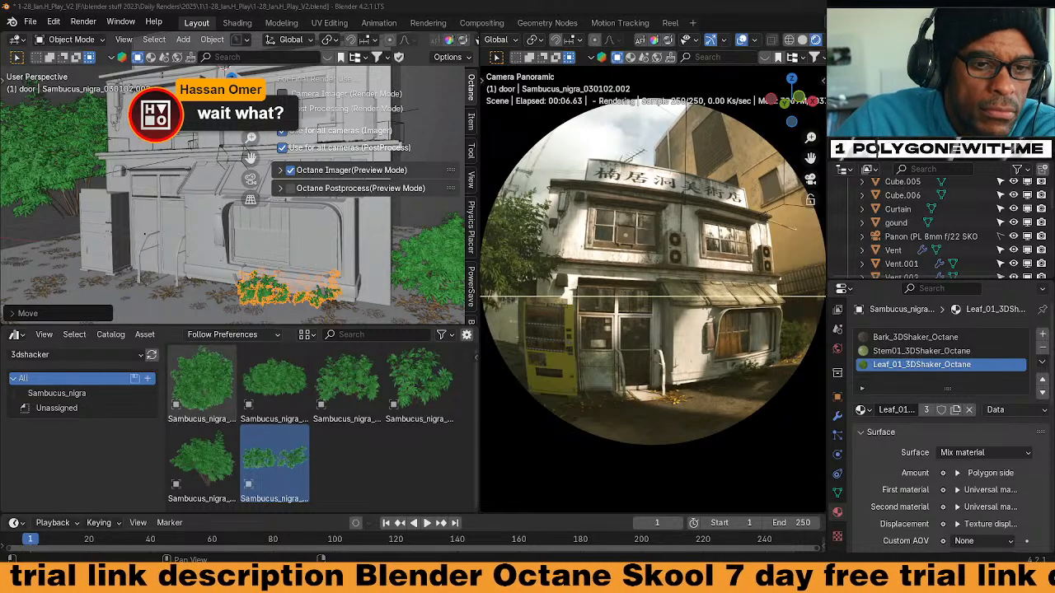
Switch the camera view from rendered to solid shading and save the scene file
click(802, 39)
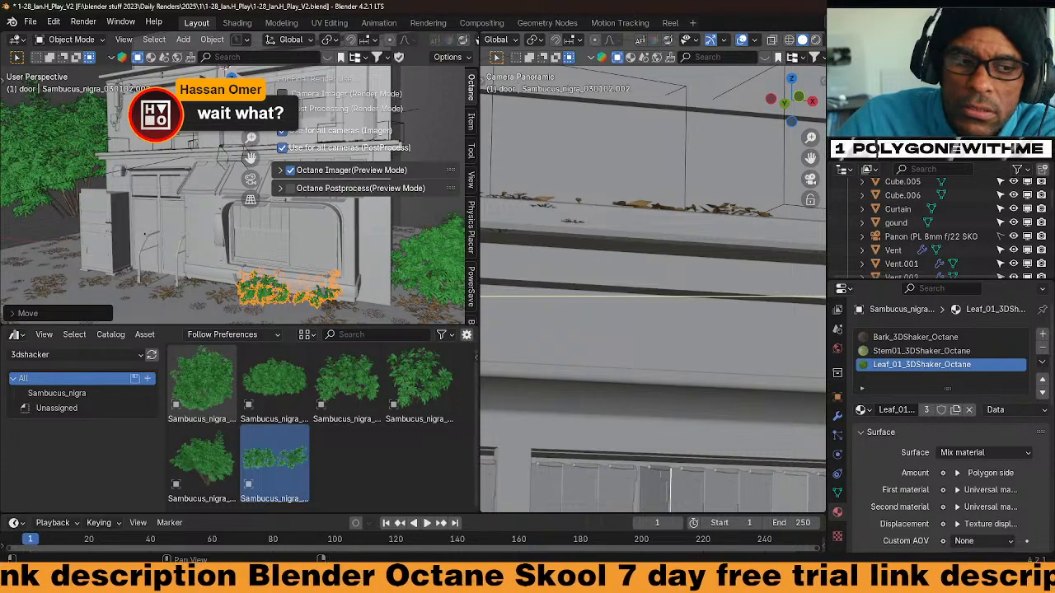
key(ctrl+s)
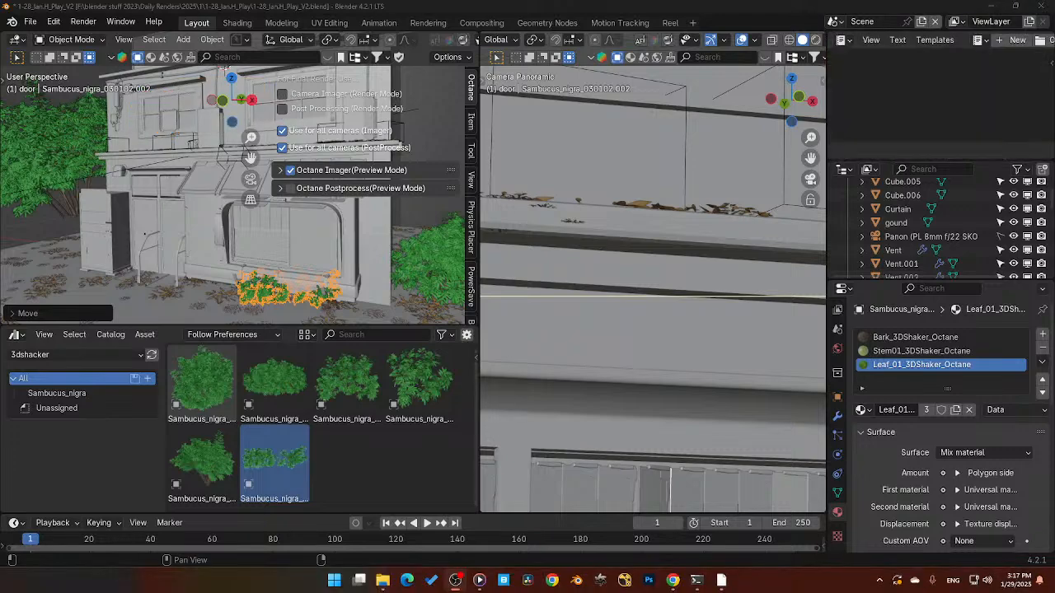
drag(0, 116, 0, 93)
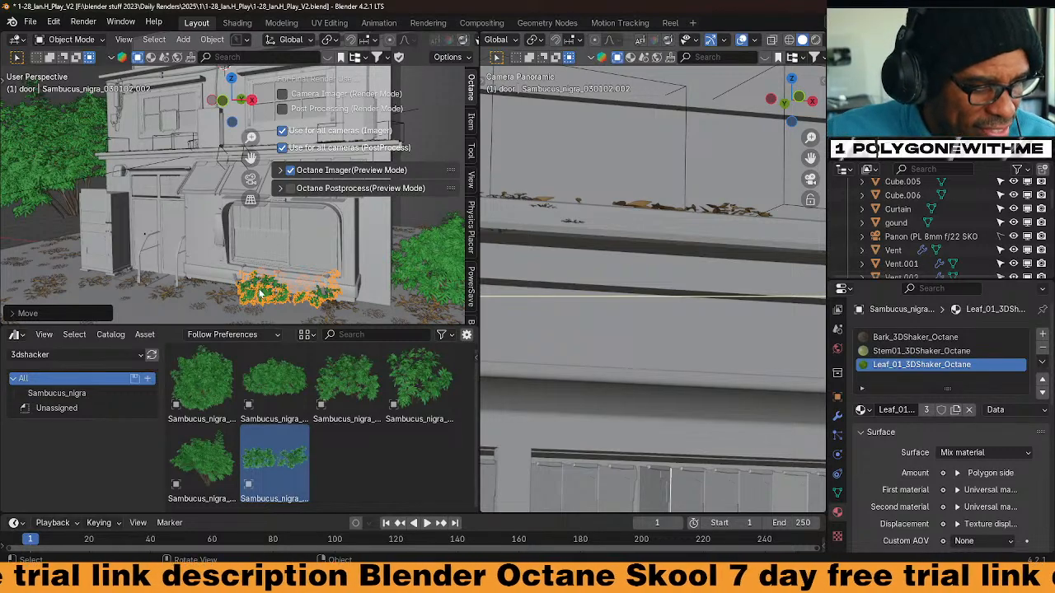
Reposition the low two-clump bush at the base of the large window, adjusting its distance from the wall along the global Y axis
key(g)
middle_drag(280, 264, 325, 289)
click(325, 288)
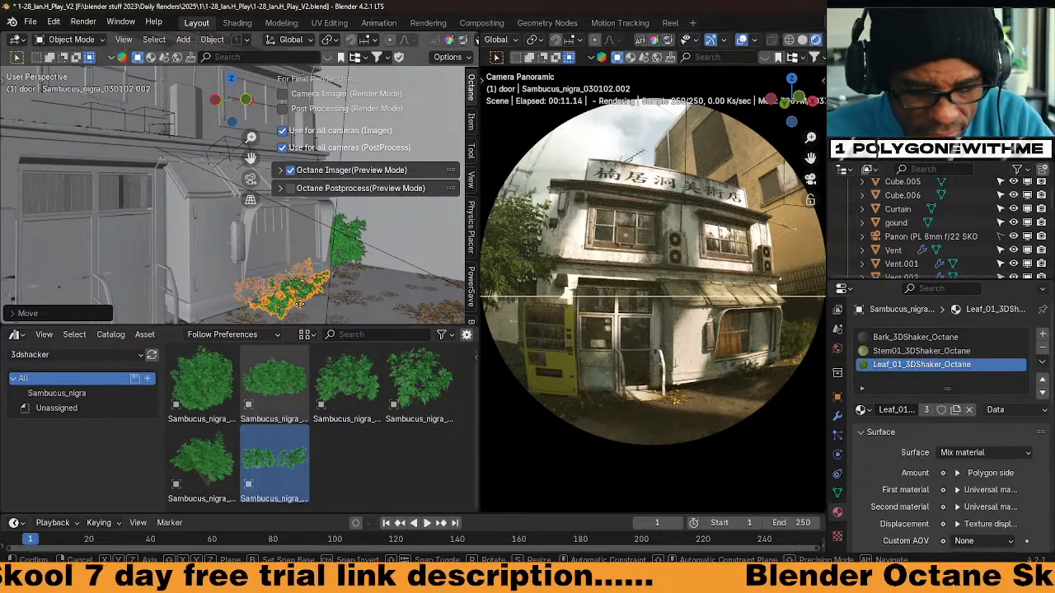
key(g)
key(y)
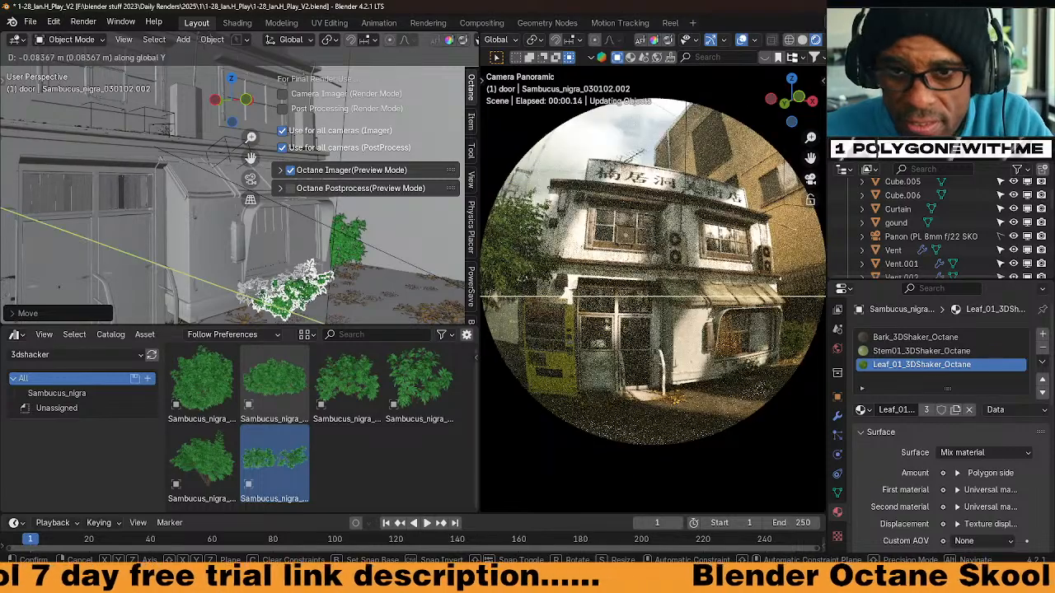
click(314, 307)
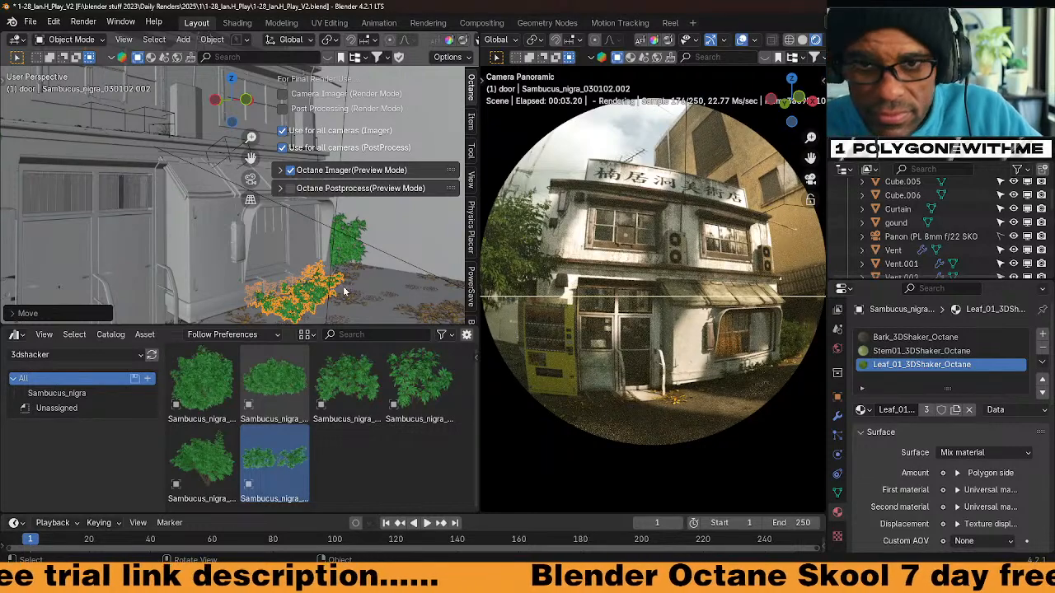
Shift the bush about 0.58 m along the global X axis towards the building's corner
key(g)
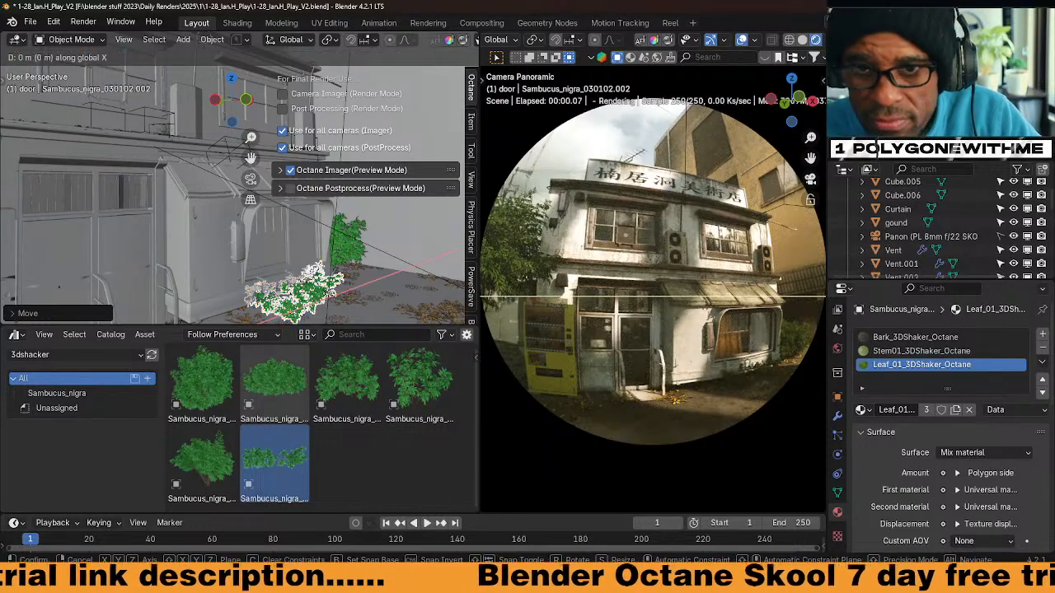
key(x)
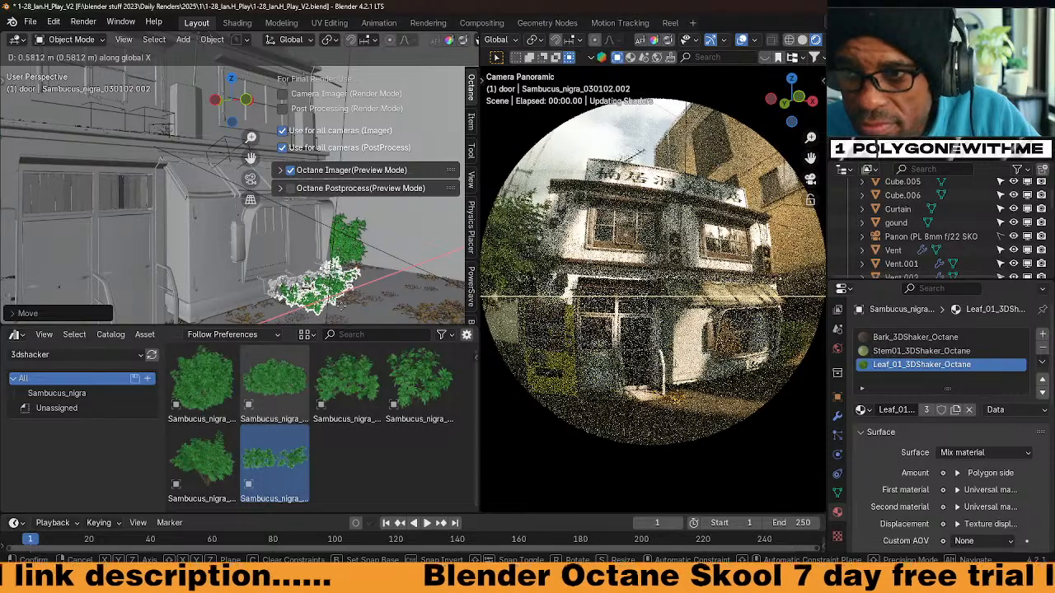
key(Return)
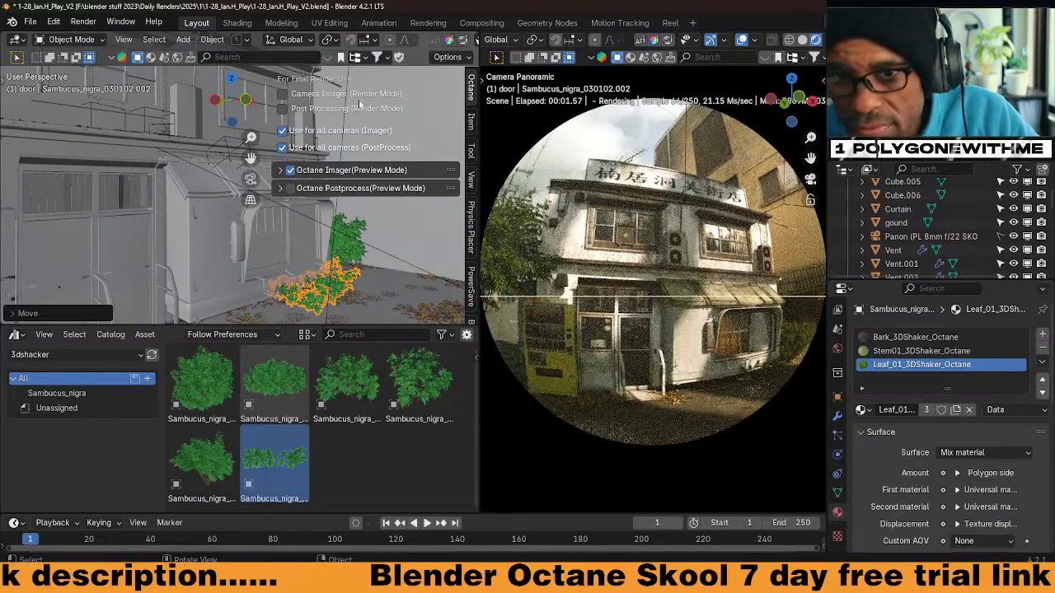
Tilt the bush about 14 degrees around the global X axis
middle_drag(336, 275, 365, 291)
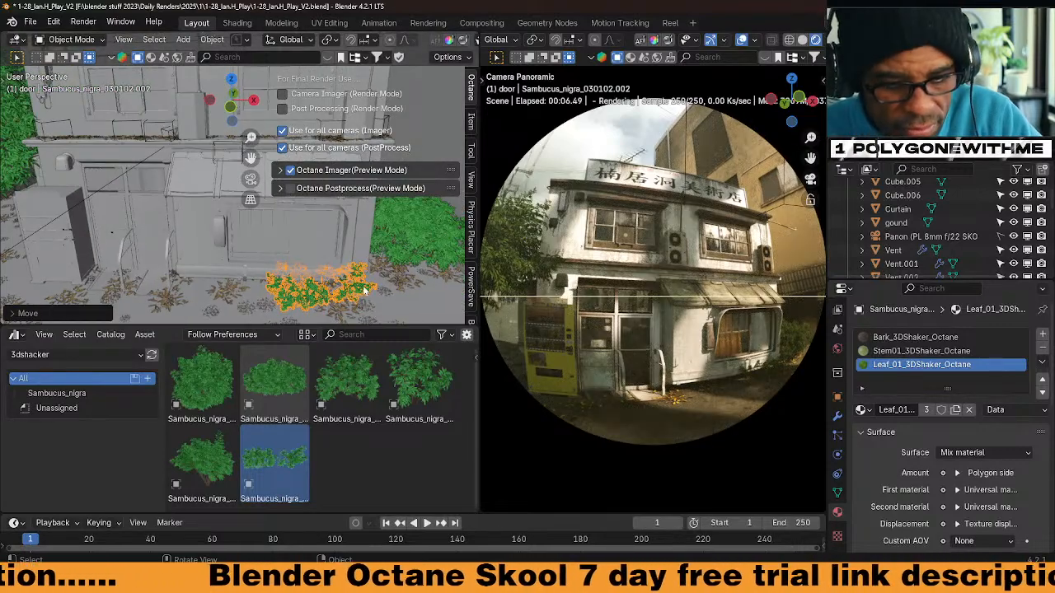
key(r)
key(x)
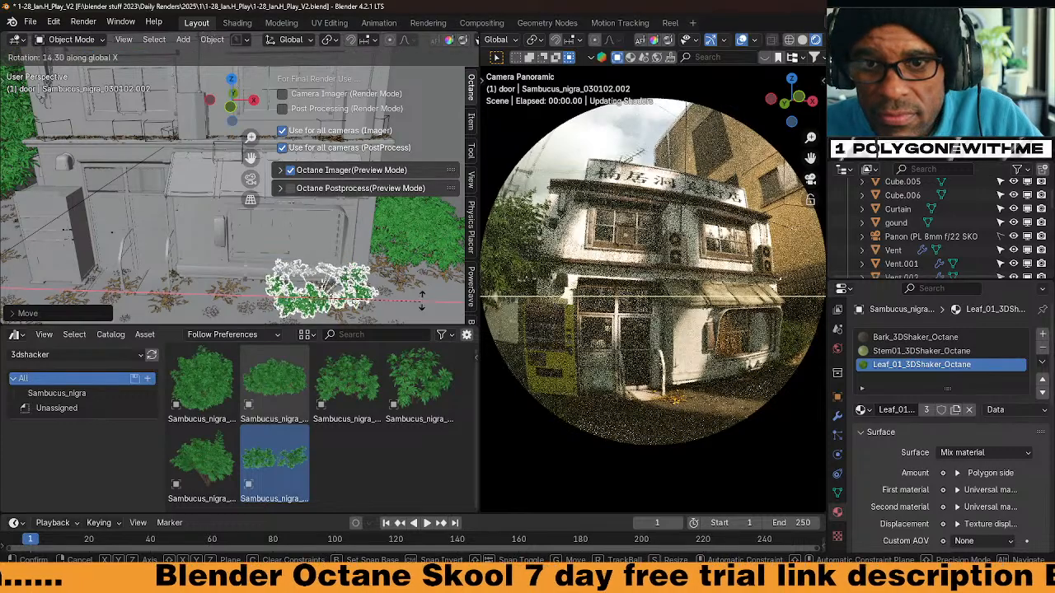
click(335, 293)
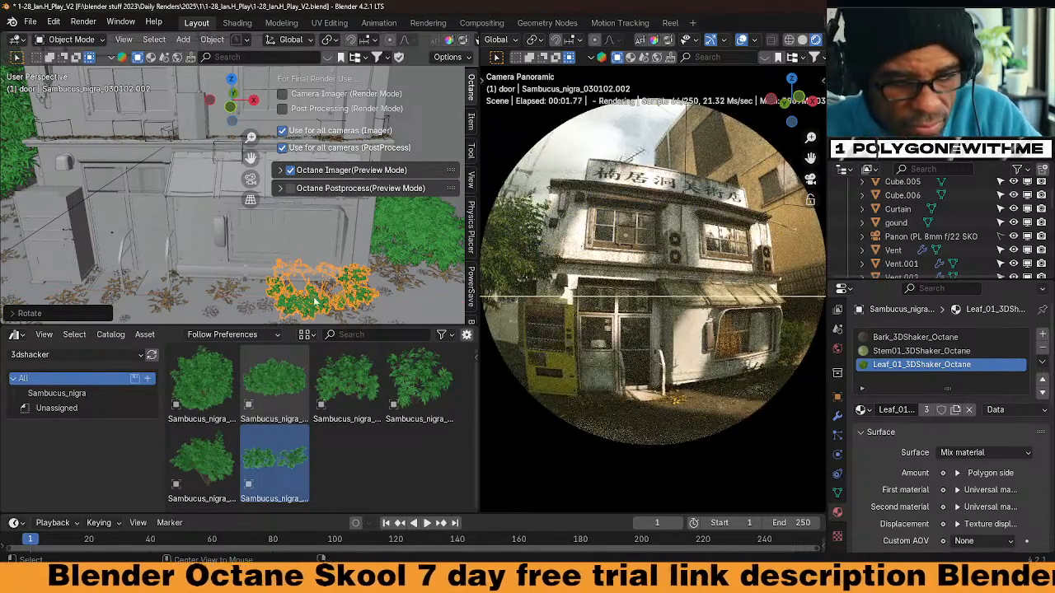
Make a linked duplicate of the bush offset along X towards the corner and rotate the copy 180° around the global Z axis
key(g)
key(x)
click(385, 290)
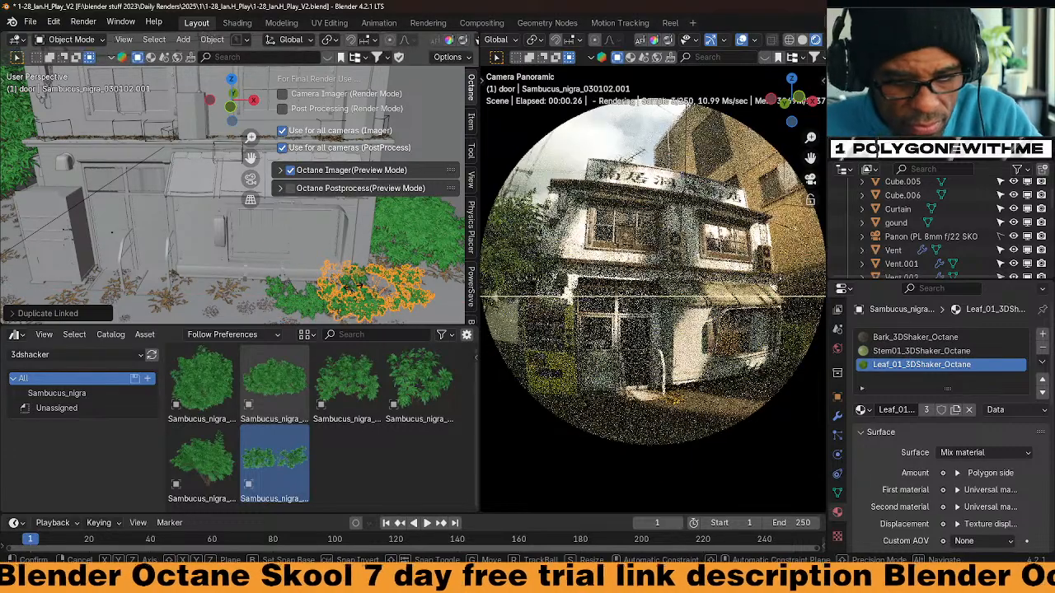
key(r)
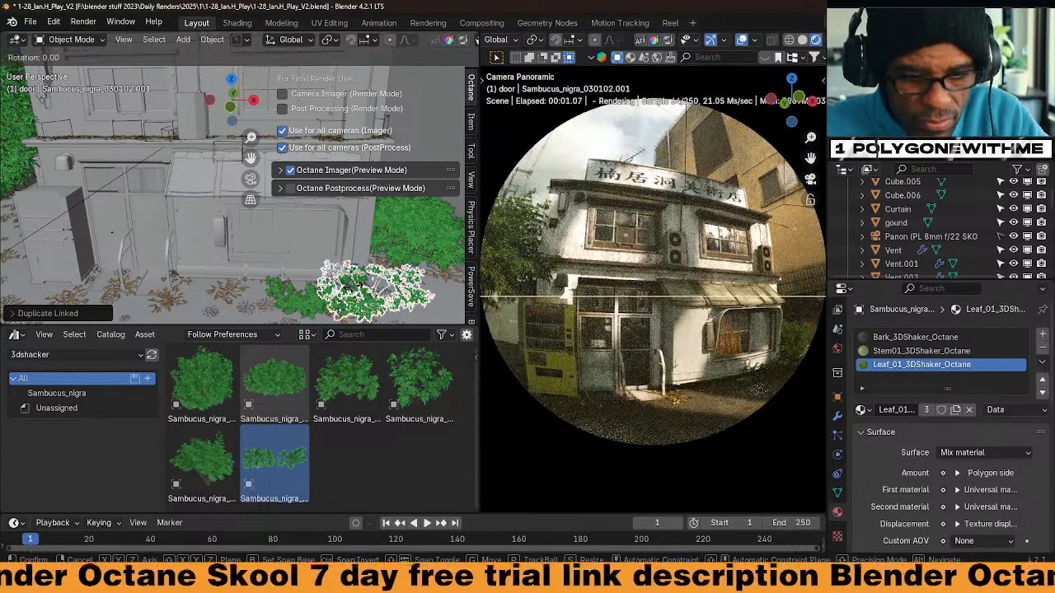
text(z)
text(180)
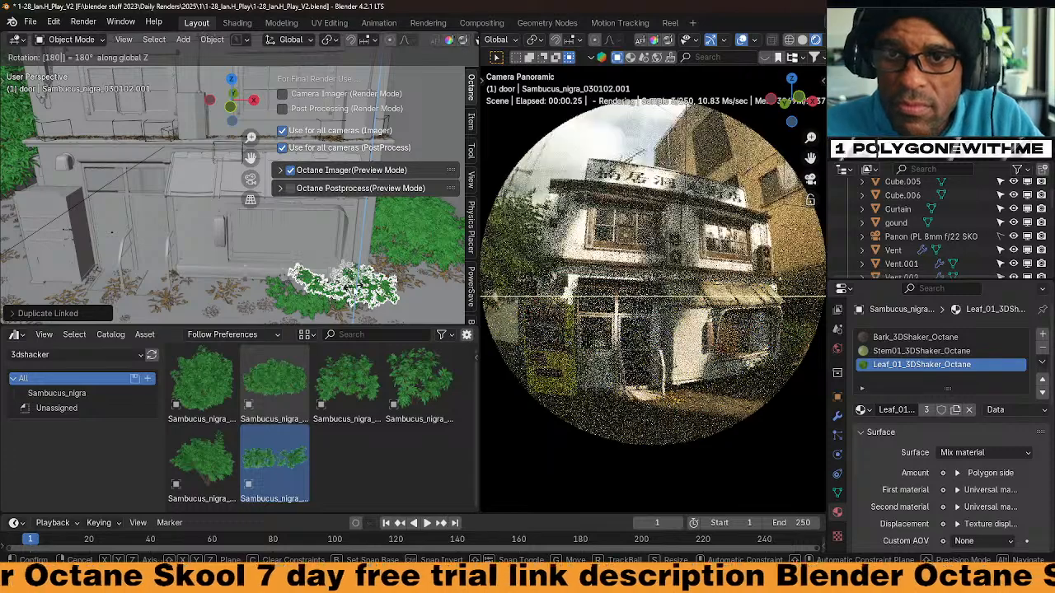
key(Return)
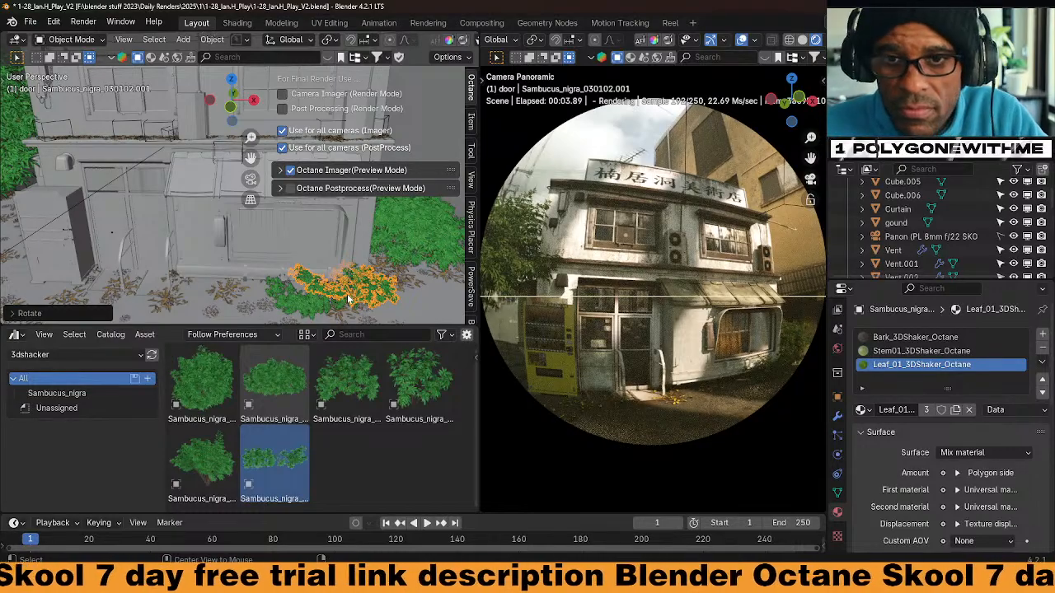
Place another linked duplicate of the rotated bush about -1.47 m along X and shift it about -0.21 m along Y
key(shift+d)
key(x)
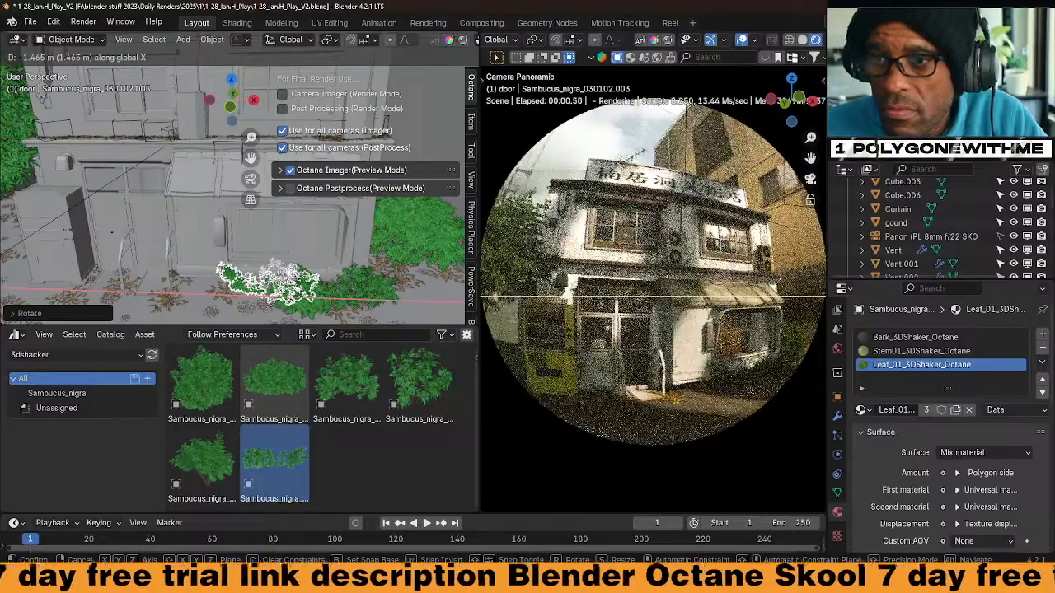
click(268, 302)
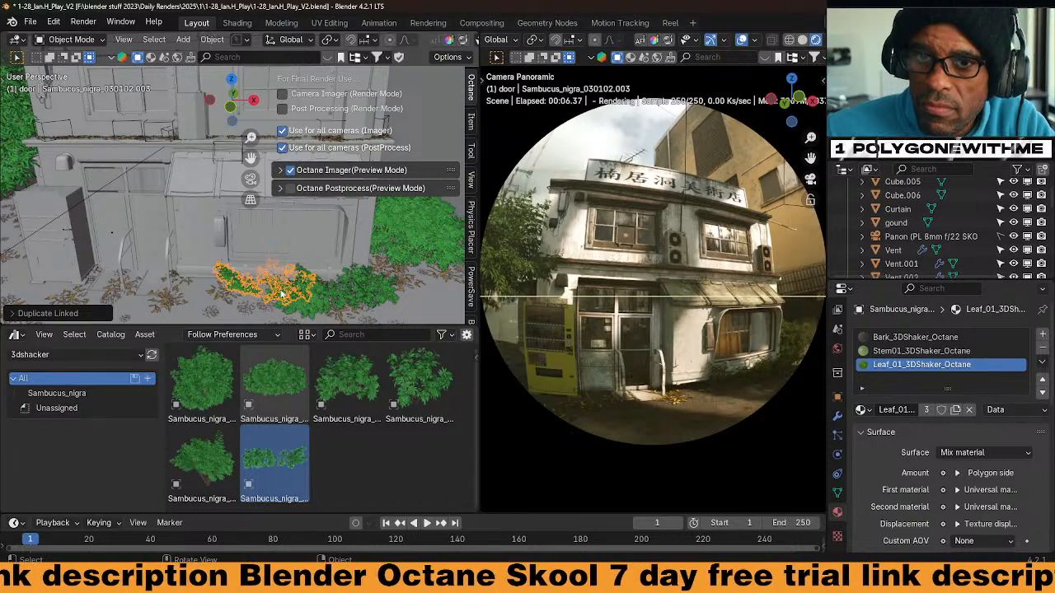
key(g)
key(y)
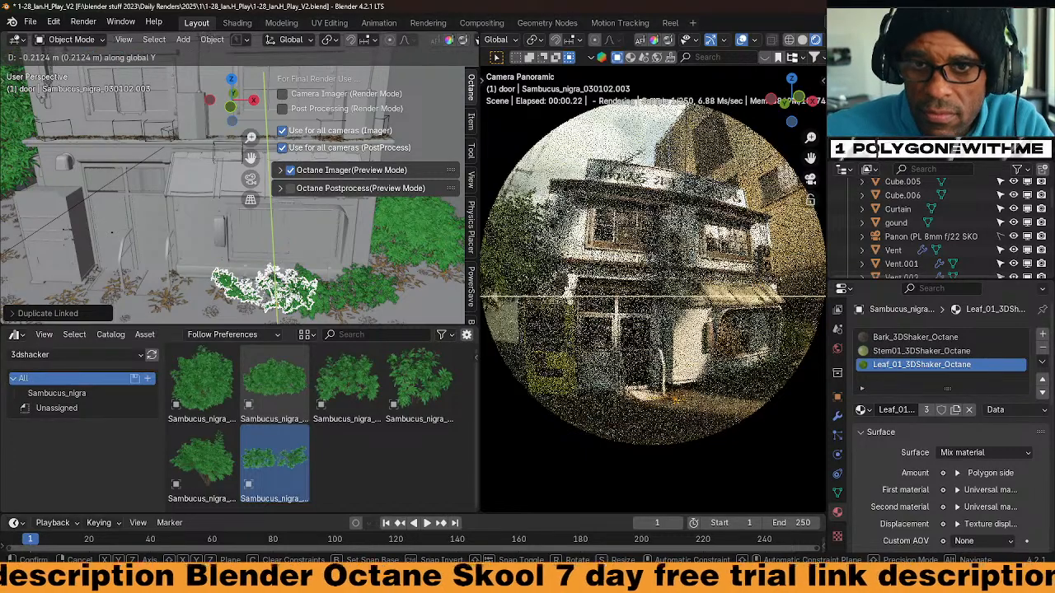
click(287, 296)
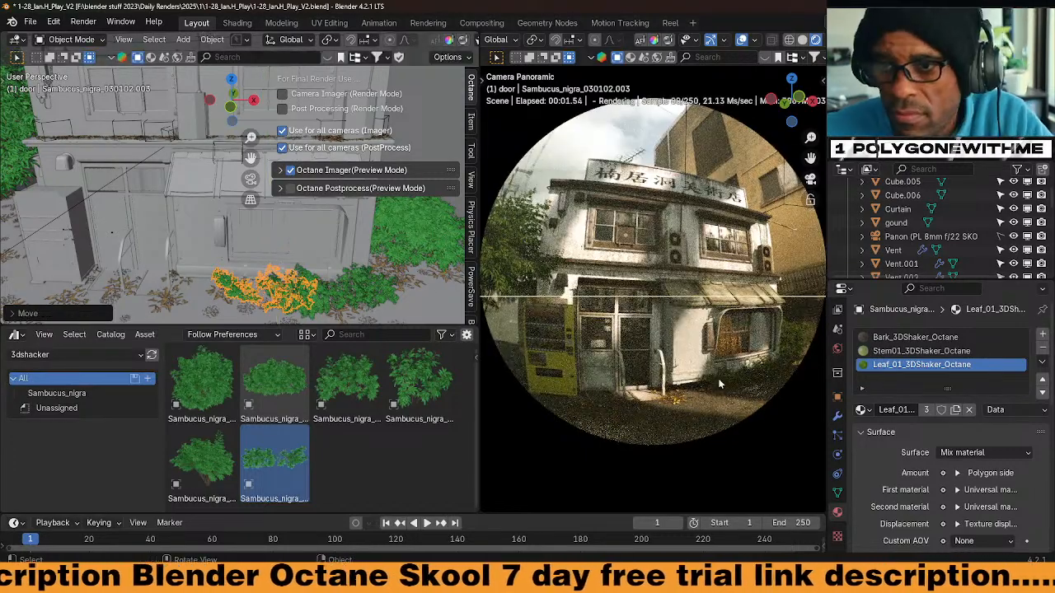
Check the planted facade from a wider rendered viewpoint and return to the camera view
mouse_move(719, 384)
middle_down()
mouse_move(726, 362)
mouse_move(690, 414)
mouse_move(713, 381)
middle_up()
scroll(726, 361, down, 4)
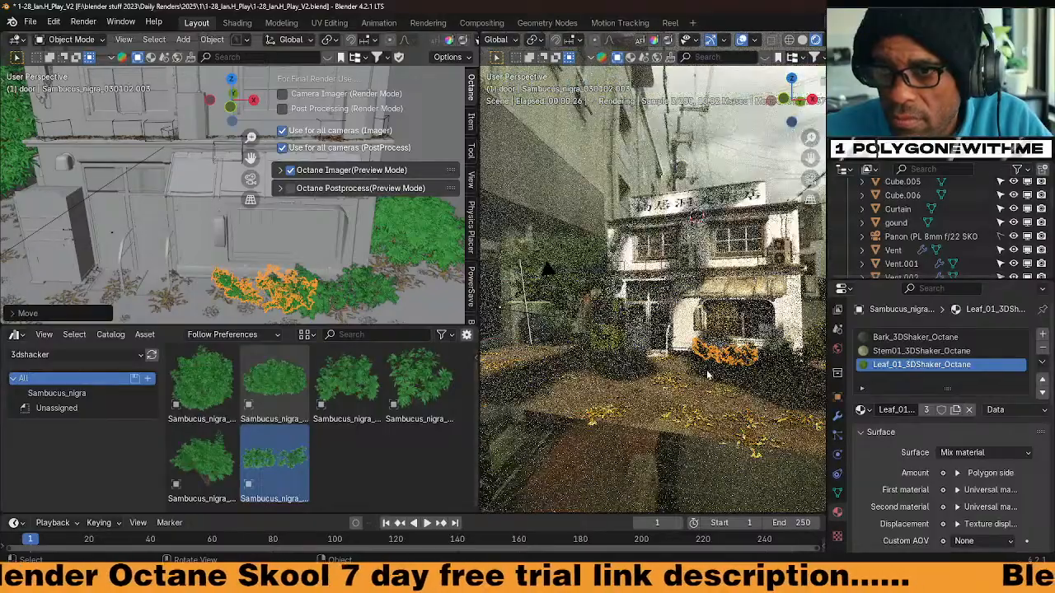
scroll(717, 378, up, 4)
key(KP_0)
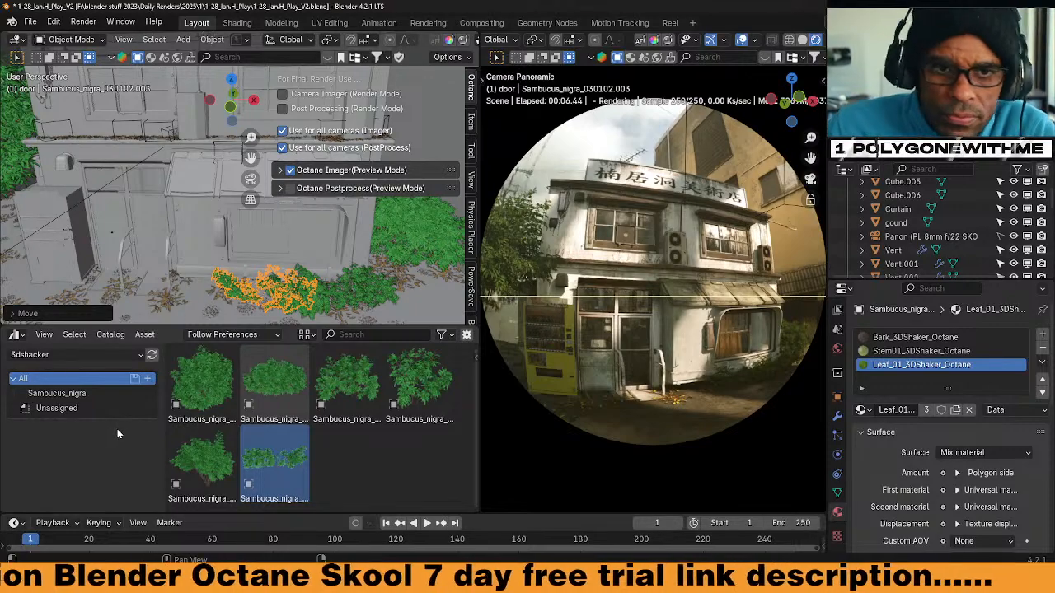
Replace the asset library with the Image Editor and view the whole formuiral1.jpg facade image
click(14, 335)
click(60, 388)
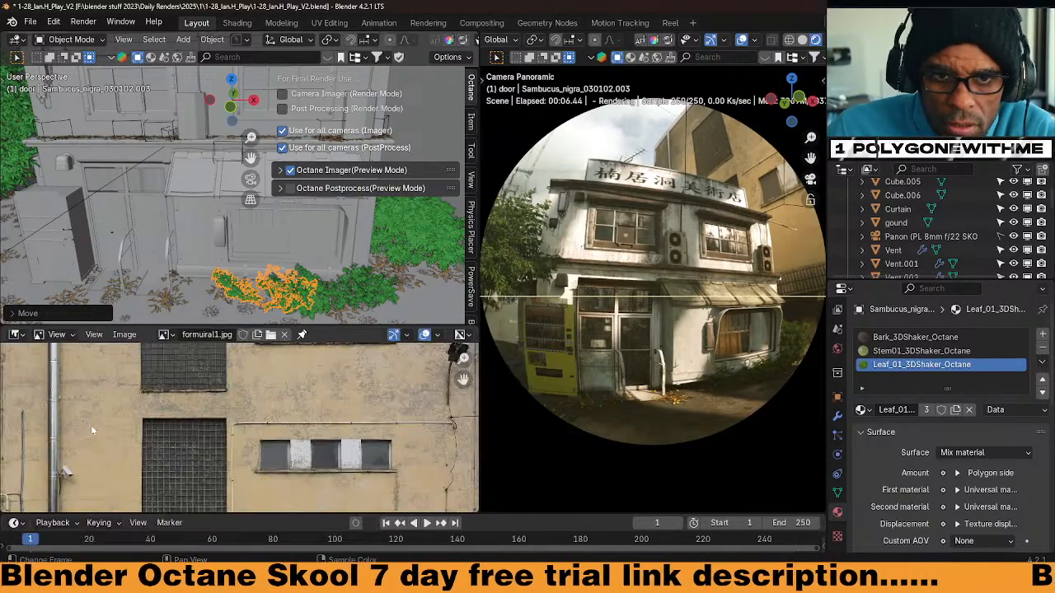
scroll(256, 440, down, 3)
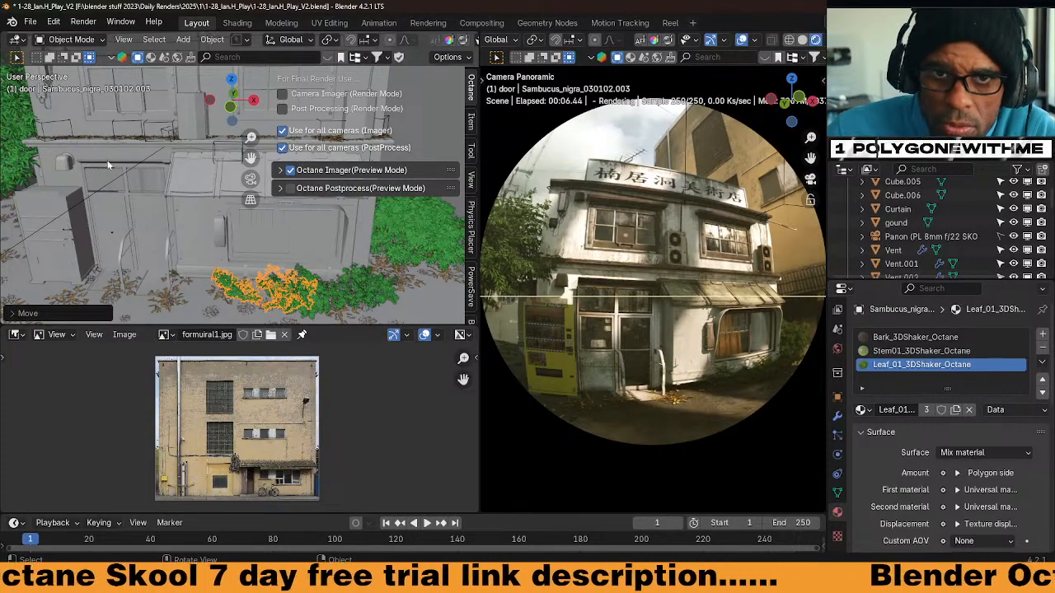
Select the ground-floor building block and look through the loaded images for its wall texture, leaving formuiral1.jpg displayed
click(117, 186)
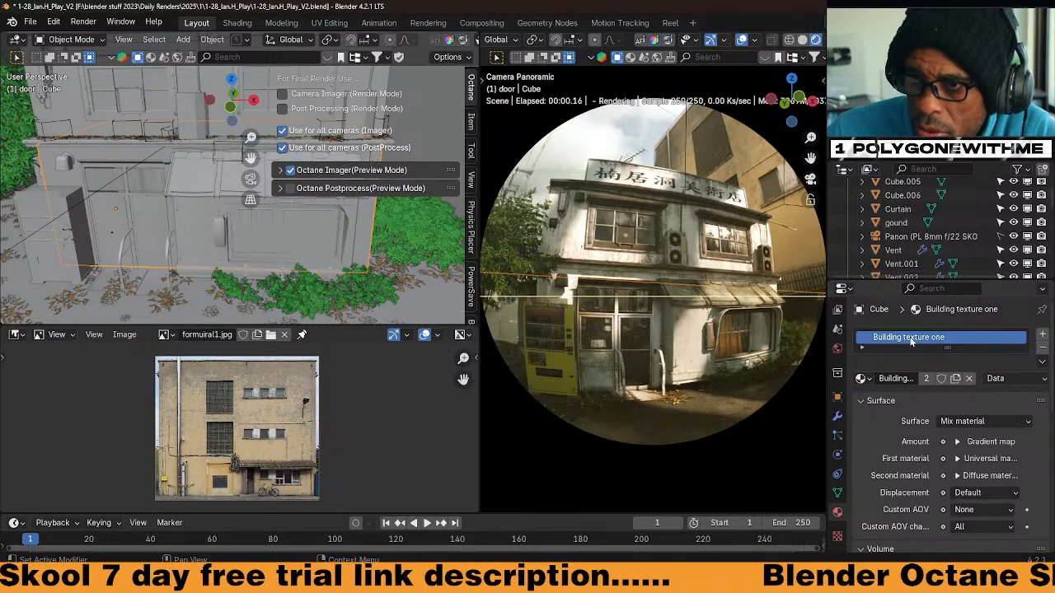
click(165, 335)
scroll(243, 416, up, 9)
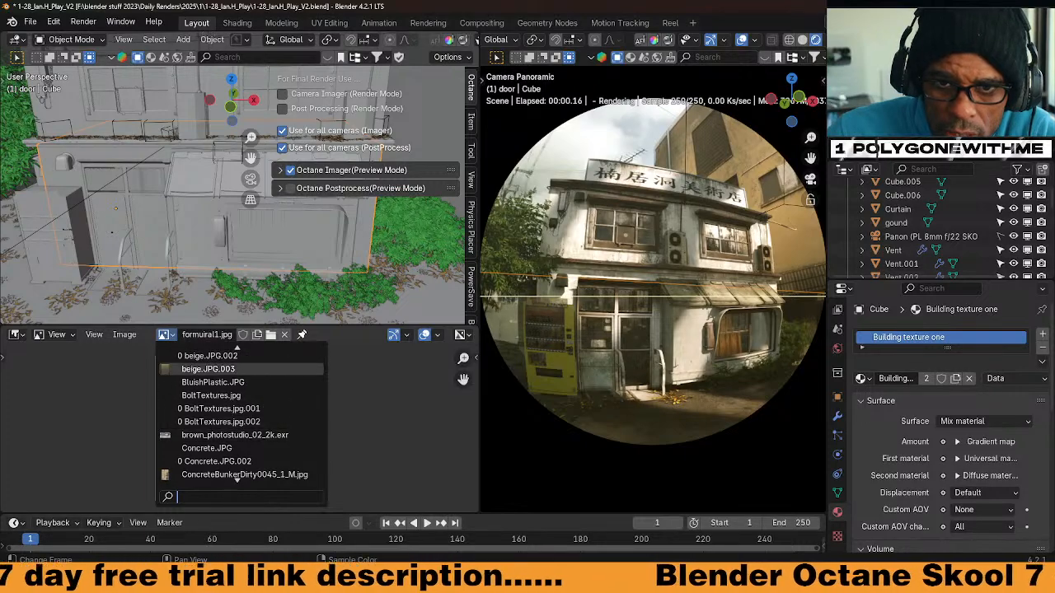
scroll(236, 476, up, 5)
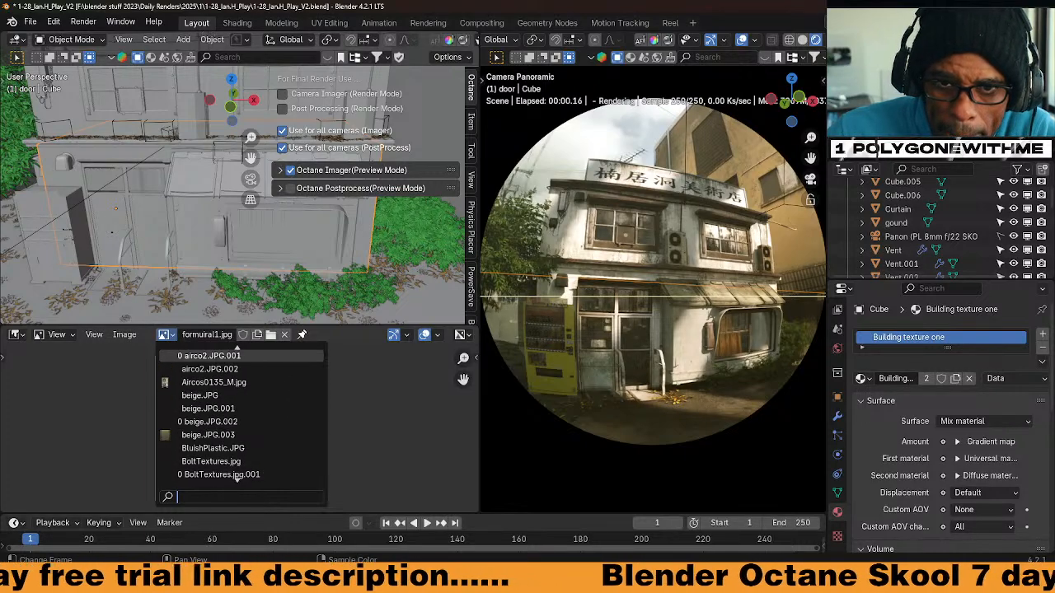
scroll(237, 476, down, 8)
scroll(237, 476, down, 4)
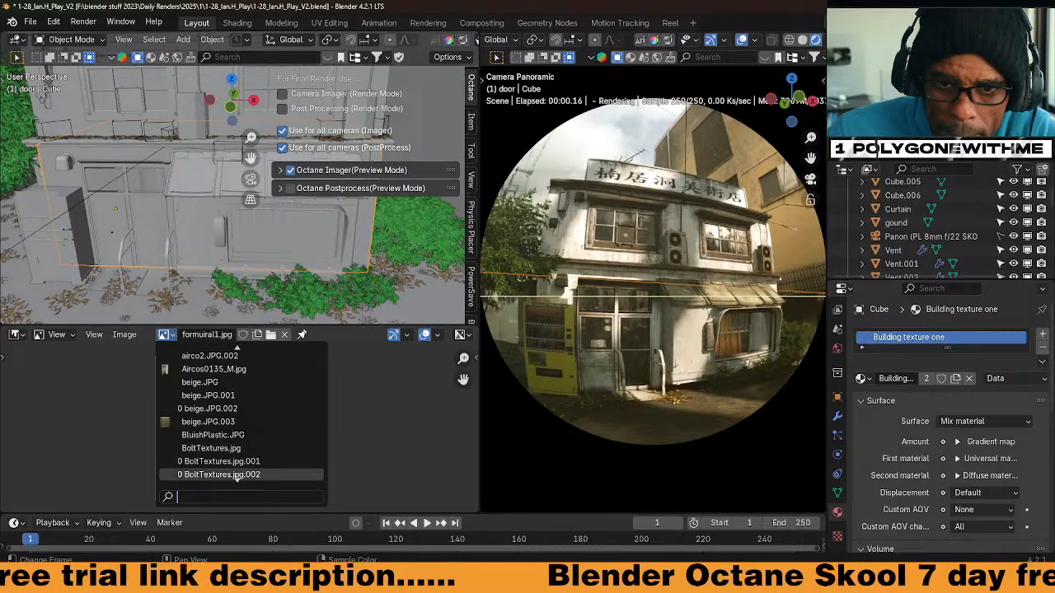
scroll(237, 476, down, 2)
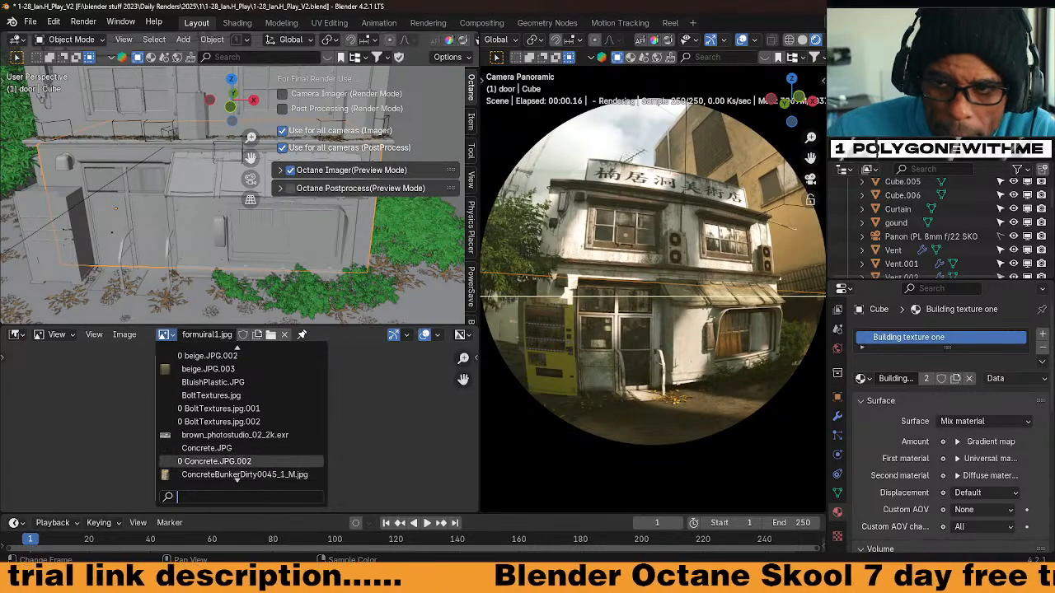
scroll(237, 476, up, 5)
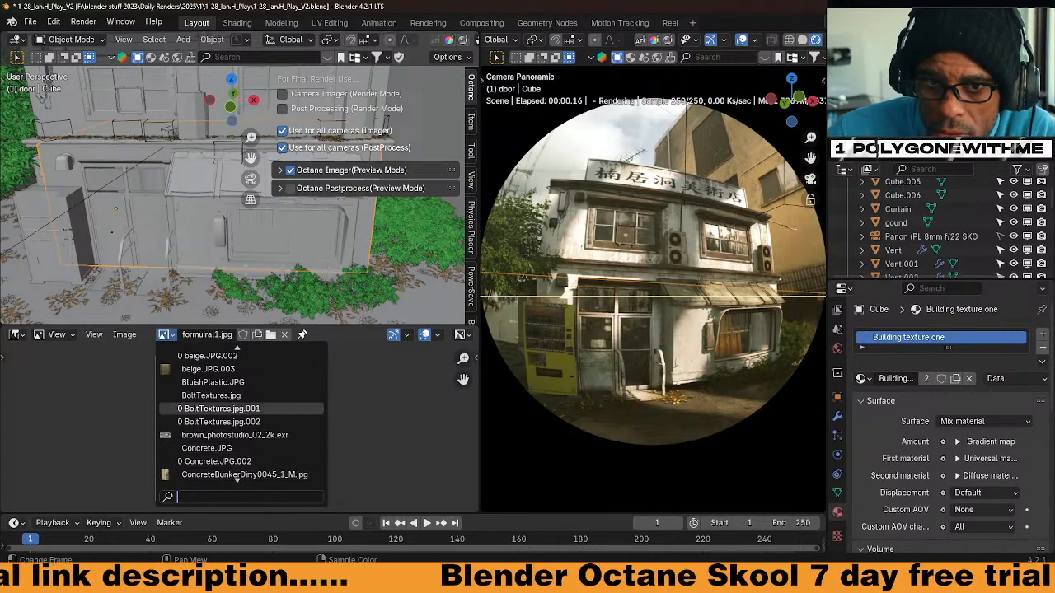
scroll(237, 476, down, 1)
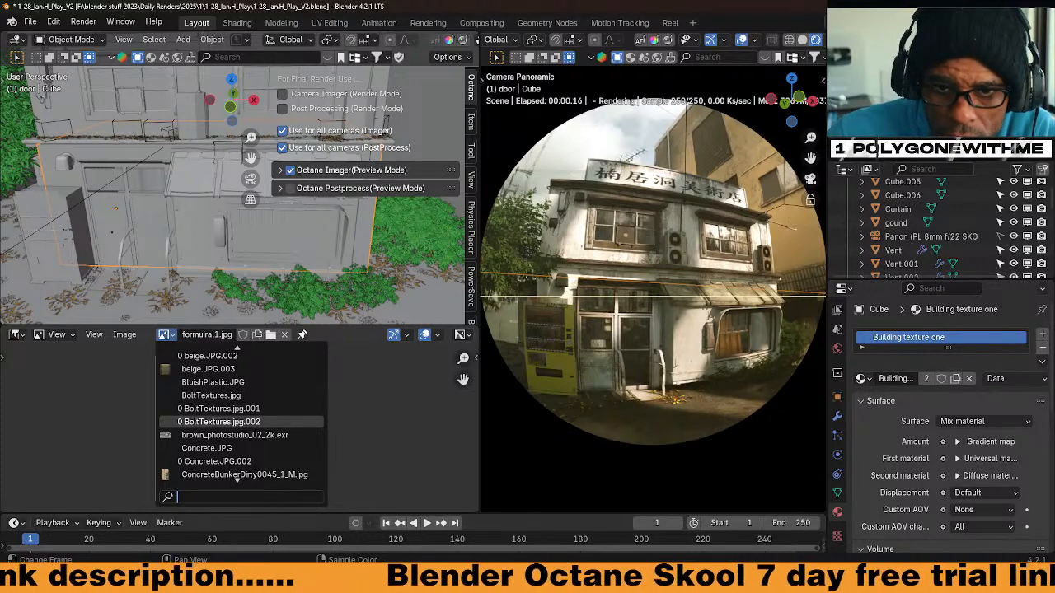
key(Home)
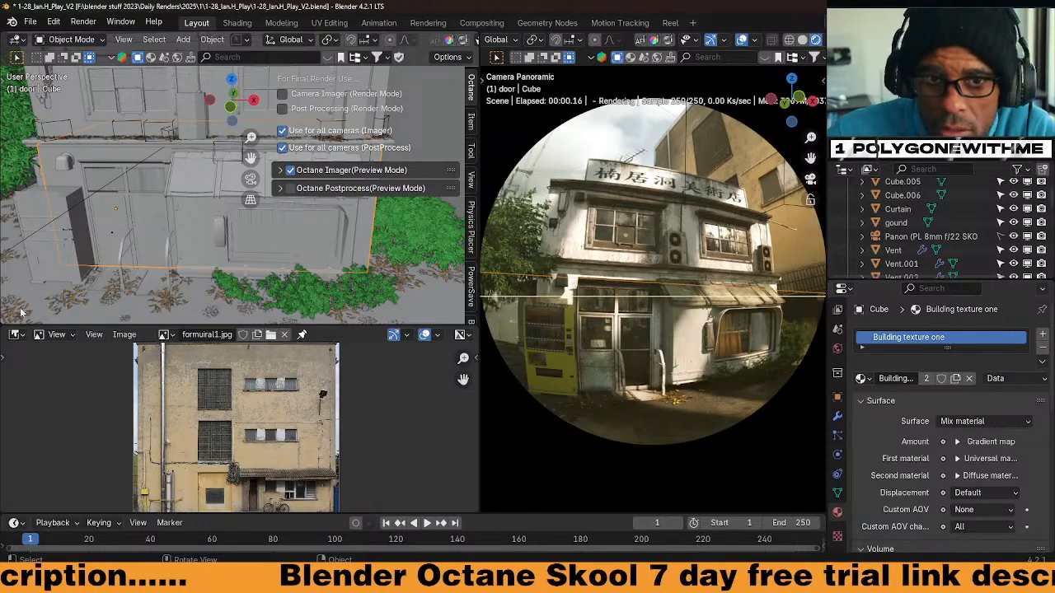
Show the Building texture one nodes in the Shader Editor and widen the RGB image node to read its full file name
click(15, 335)
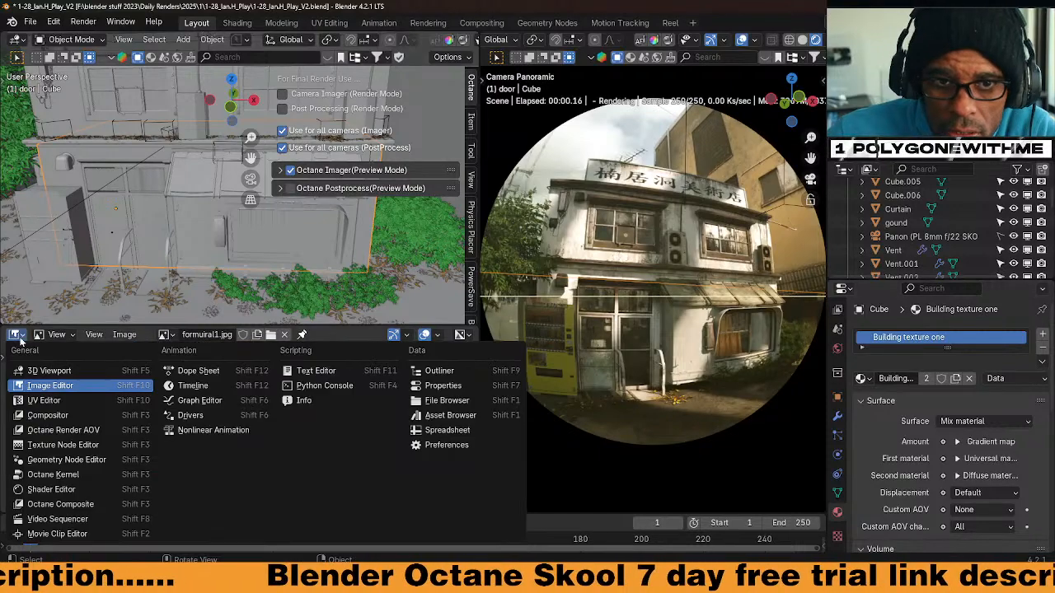
click(78, 488)
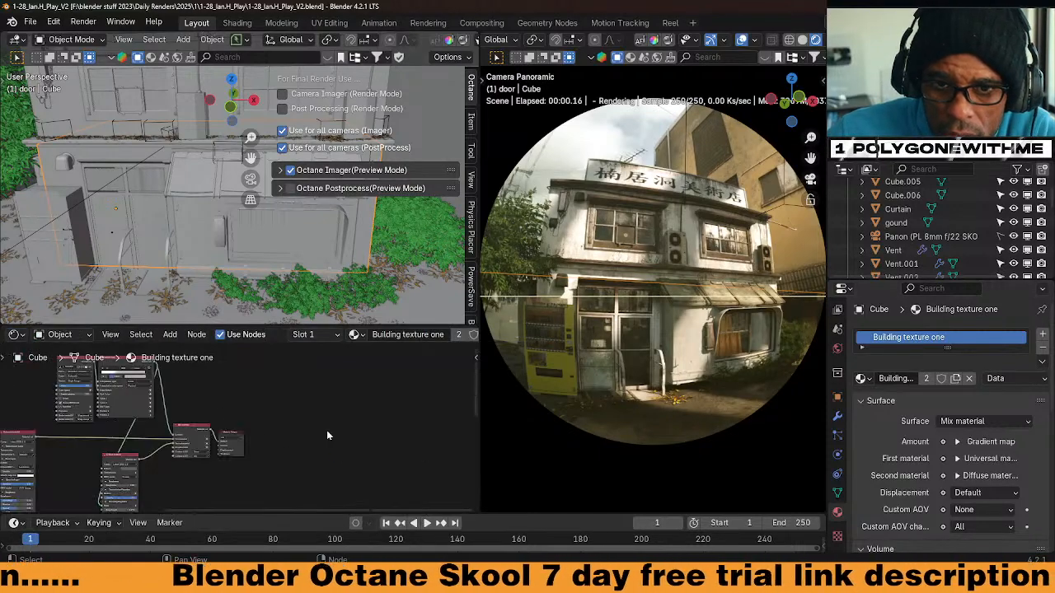
scroll(133, 417, up, 2)
scroll(134, 417, up, 5)
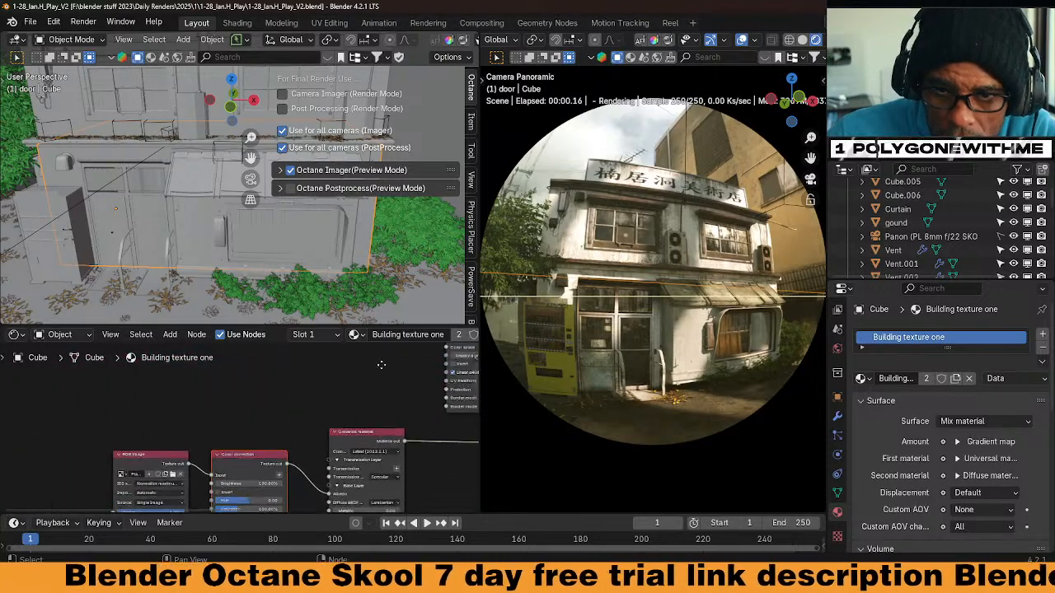
middle_drag(370, 372, 422, 345)
scroll(241, 418, up, 4)
click(173, 428)
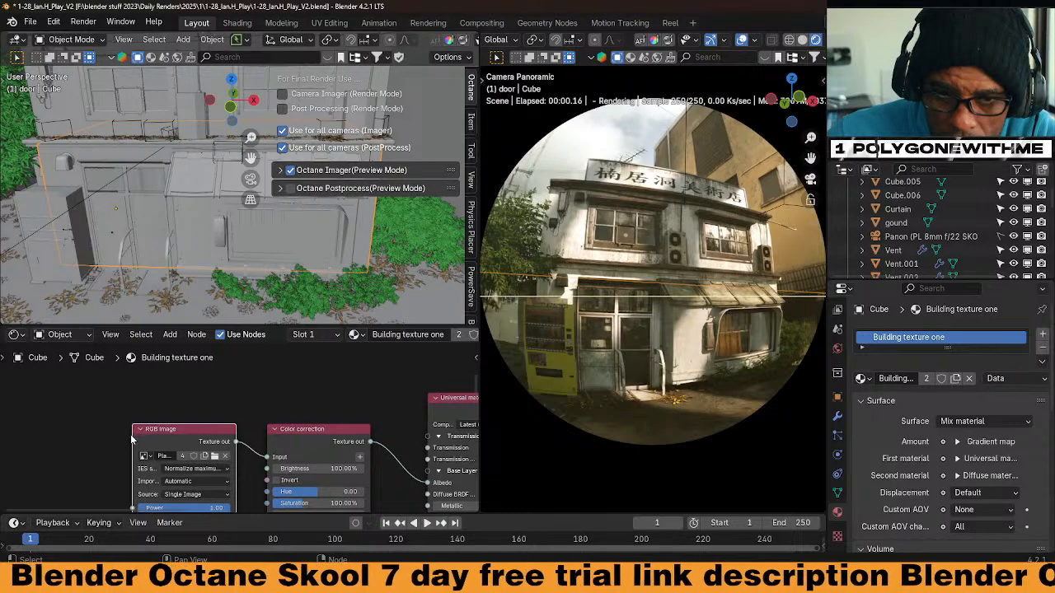
drag(131, 441, 36, 440)
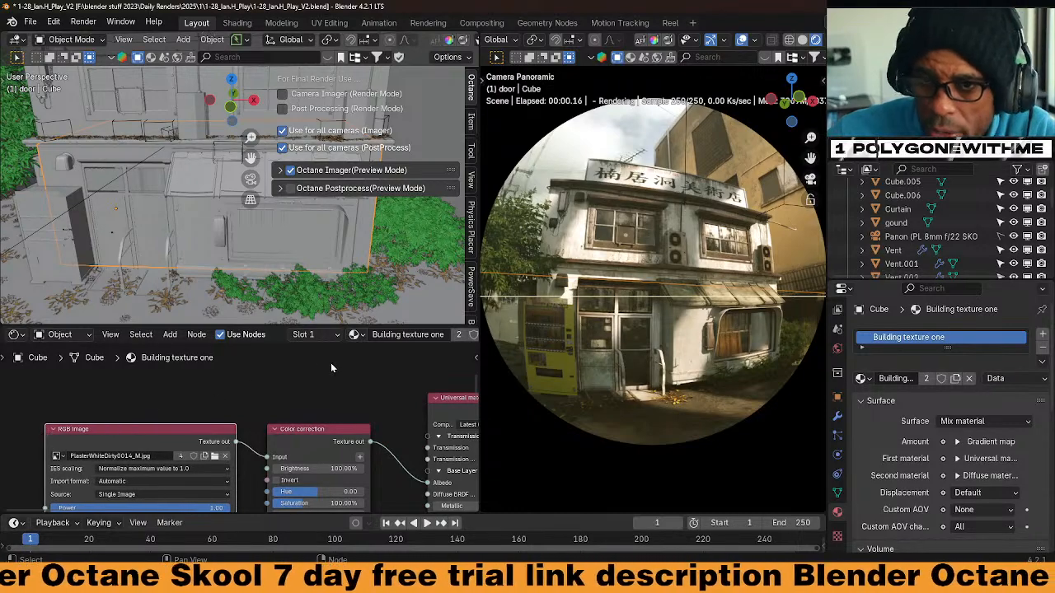
Display PlasterWhiteDirty0014_M.jpg in the Image Editor and fit the whole image in view
click(15, 335)
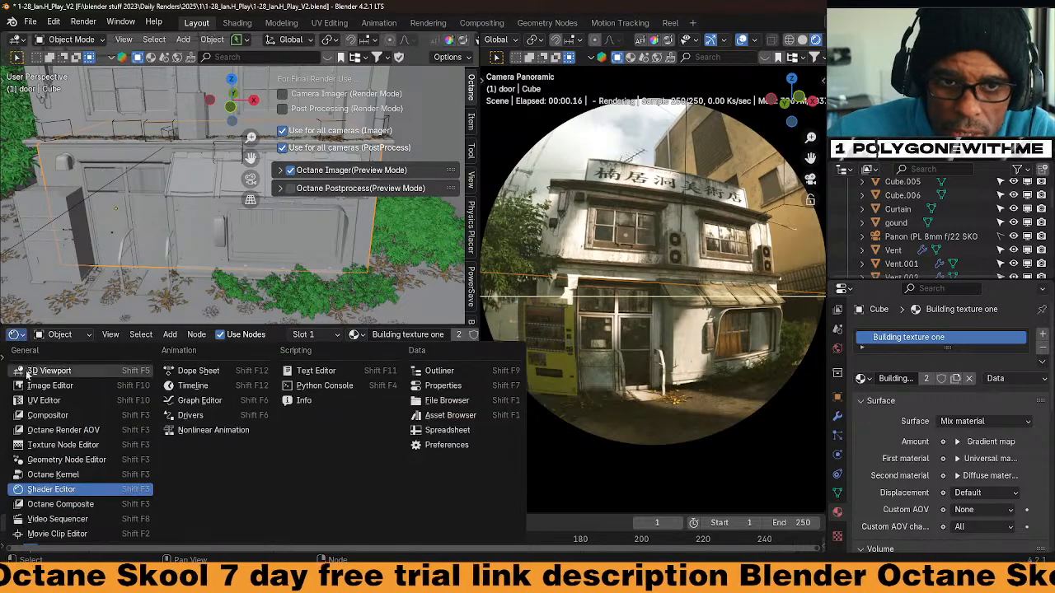
click(37, 387)
click(164, 335)
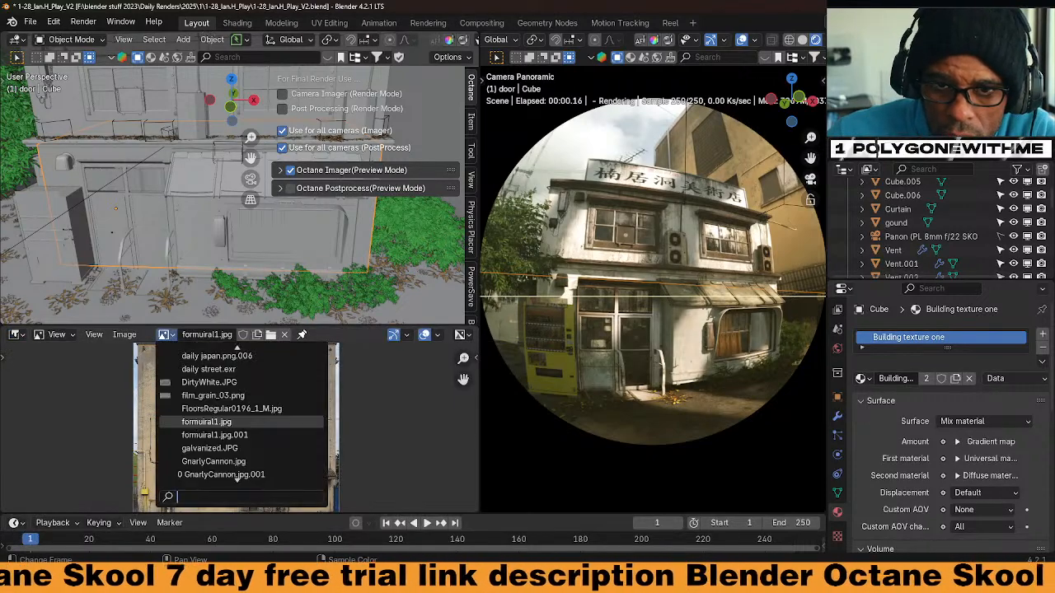
scroll(237, 477, down, 20)
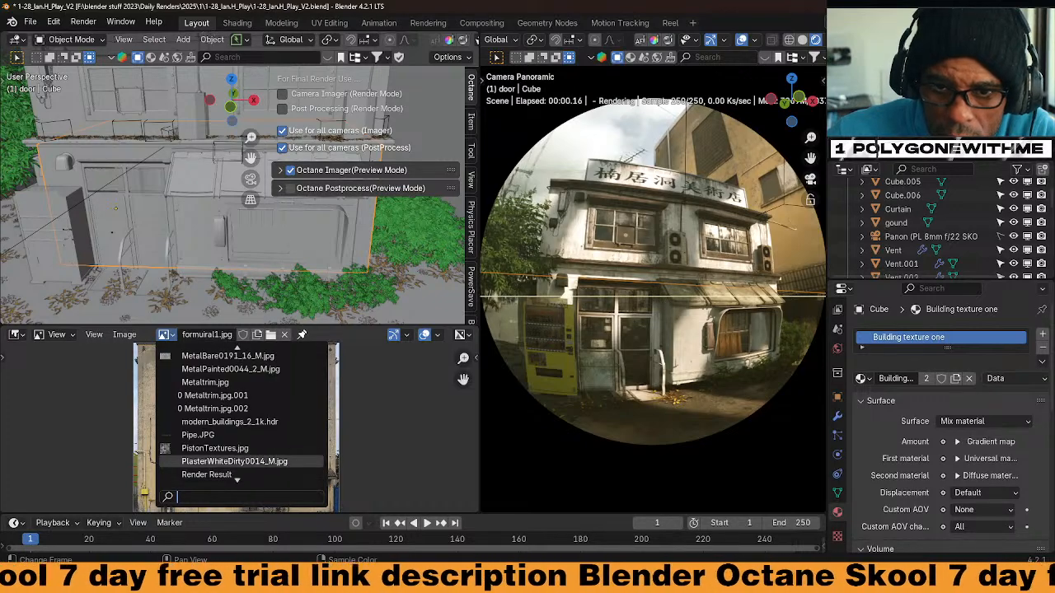
click(247, 463)
key(Home)
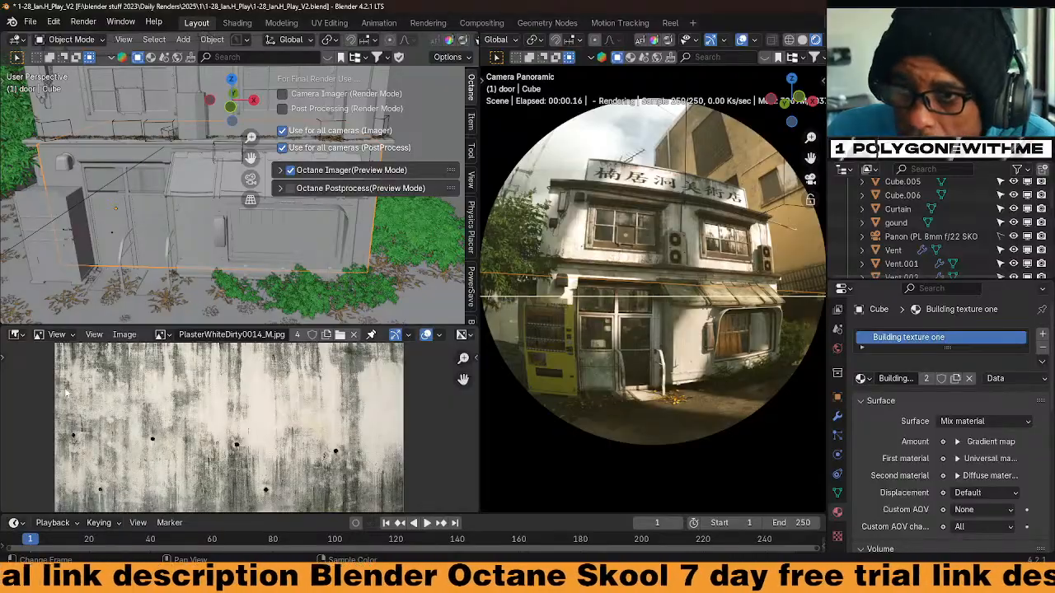
Leave the camera view and select the Shadow maker plane in the door collection
middle_drag(662, 292, 760, 295)
scroll(710, 239, down, 8)
scroll(673, 291, up, 5)
scroll(992, 256, up, 5)
scroll(989, 239, down, 2)
scroll(989, 235, down, 10)
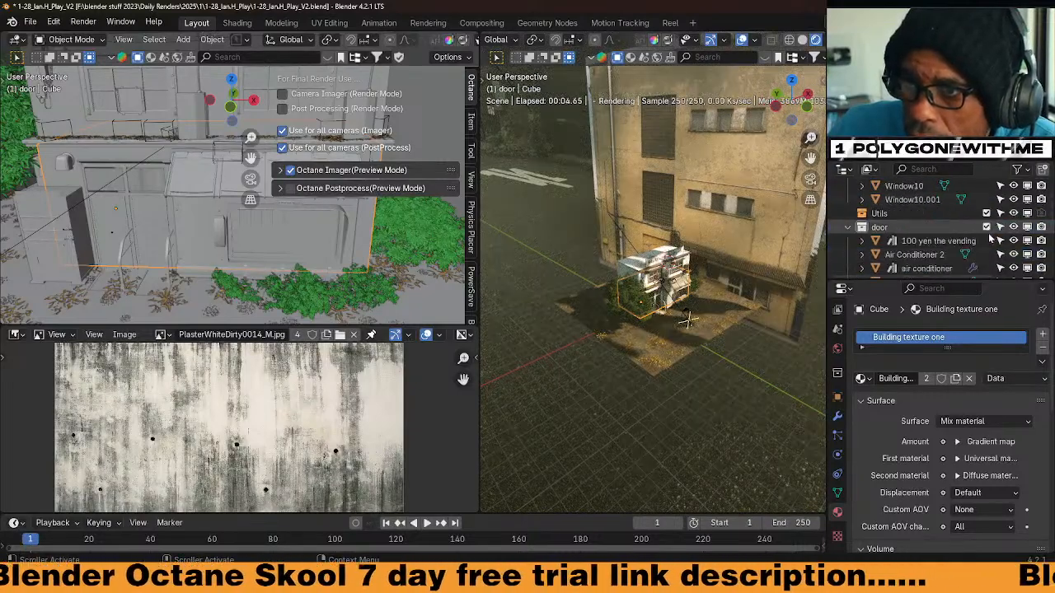
scroll(989, 238, down, 1)
scroll(990, 239, down, 5)
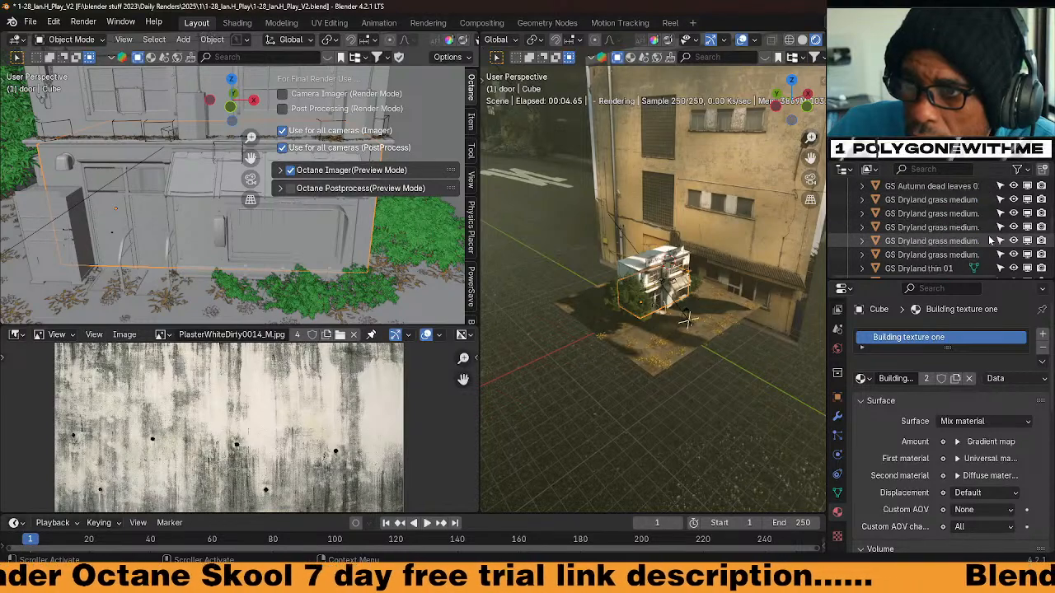
scroll(990, 239, down, 6)
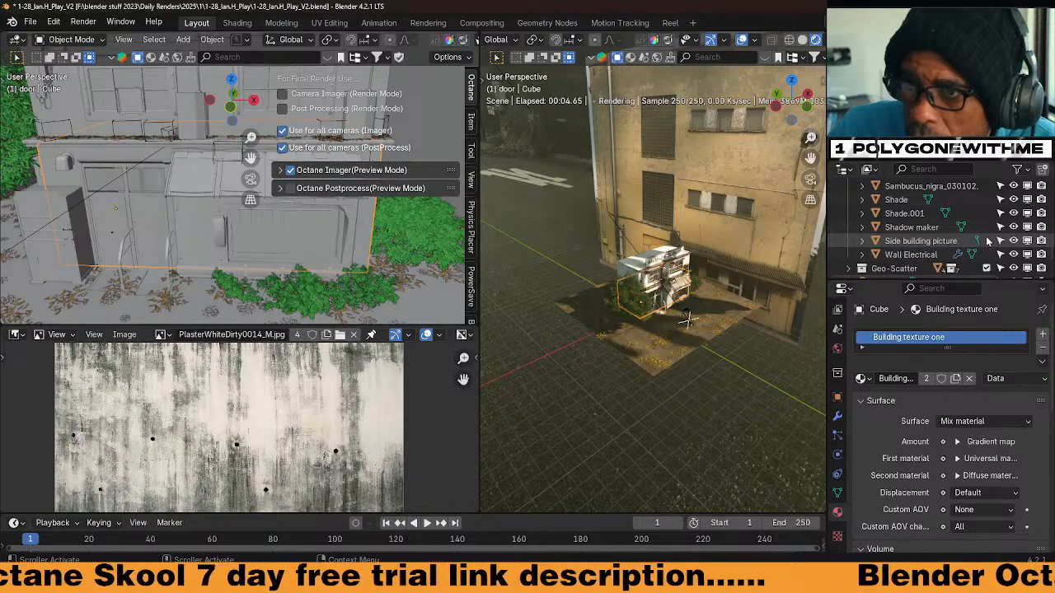
scroll(989, 239, down, 1)
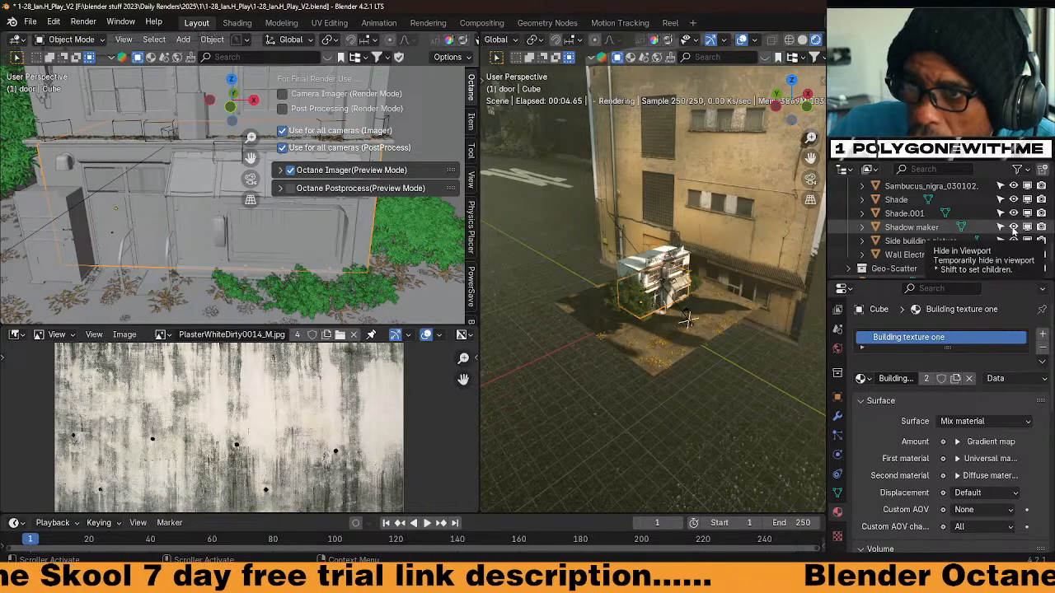
click(917, 232)
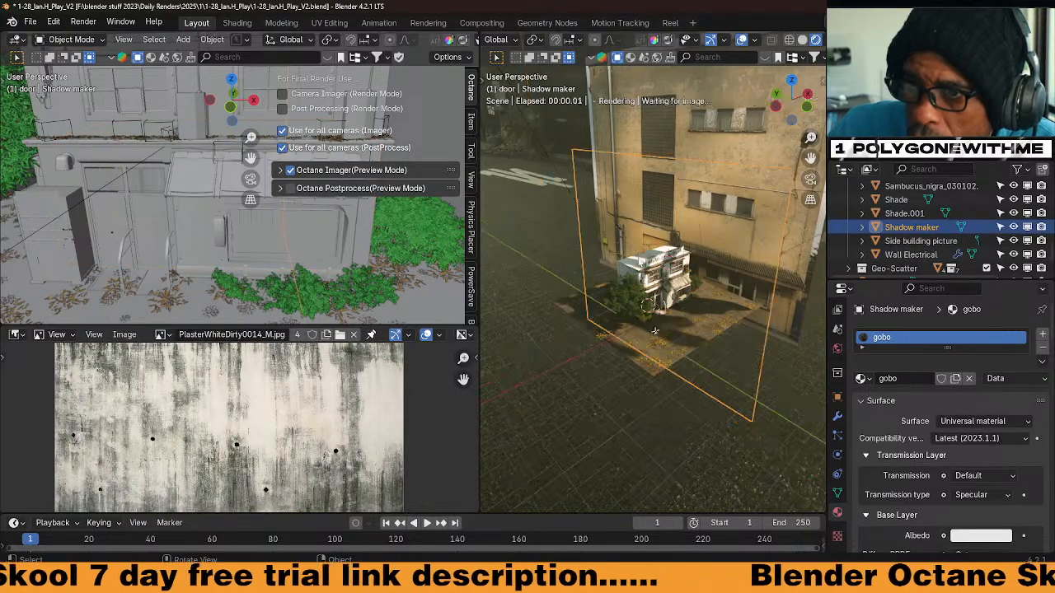
Inspect how the Shadow maker plane stands around the scene by viewing it from both sides
scroll(660, 295, down, 5)
middle_drag(694, 324, 582, 313)
scroll(583, 313, up, 2)
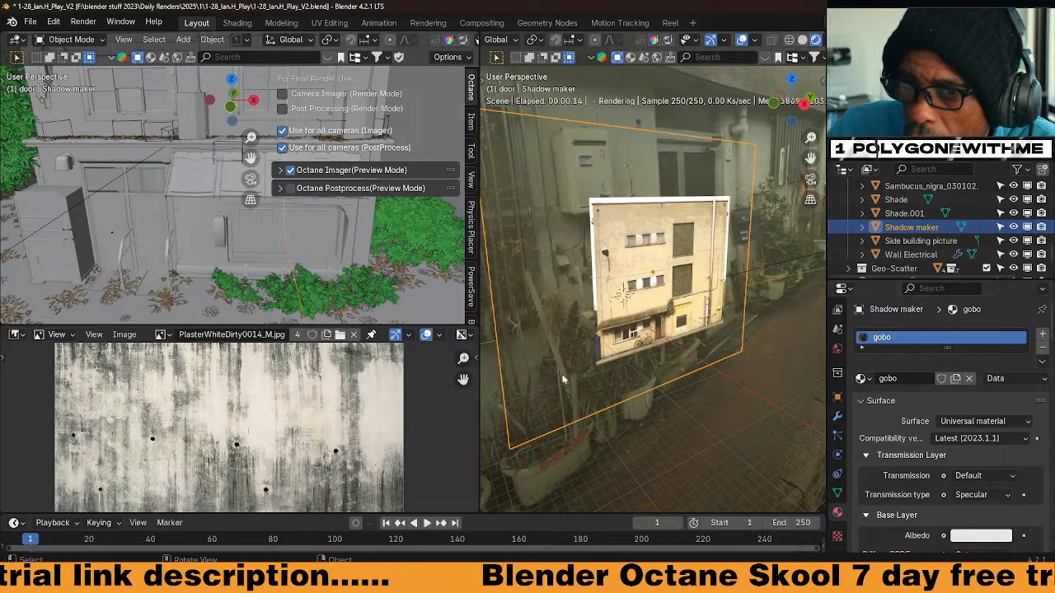
middle_drag(587, 334, 695, 320)
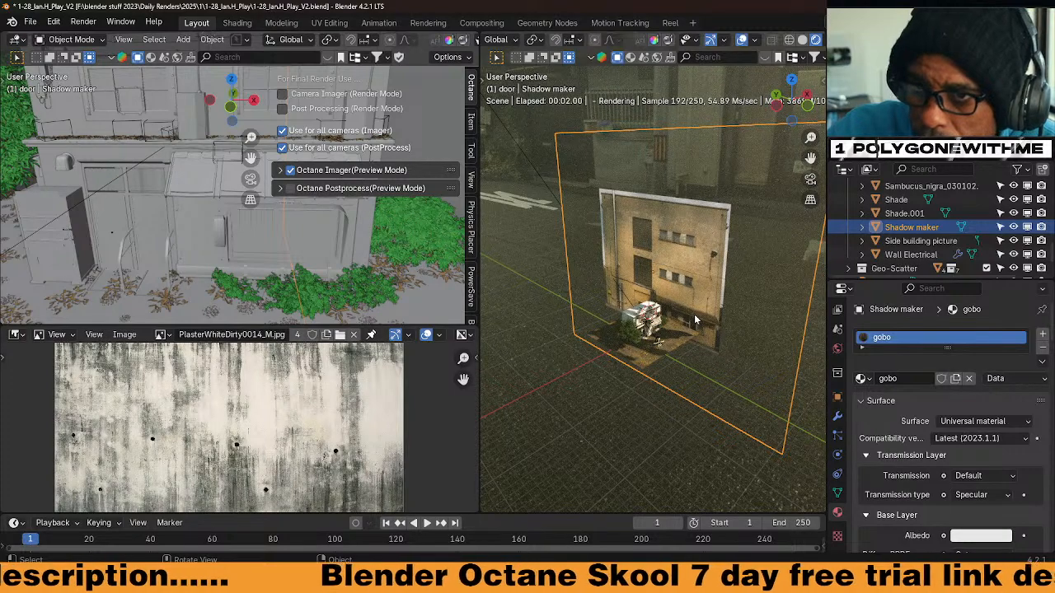
Show the Shadow maker's gobo material in the Shader Editor and examine its Octane nodes
click(14, 333)
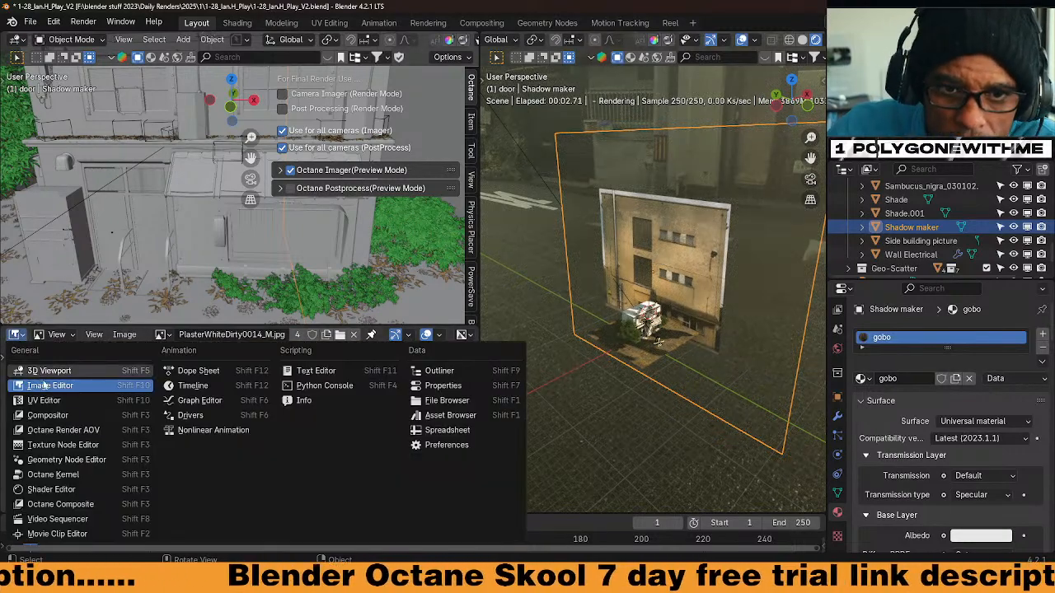
click(51, 490)
scroll(205, 409, down, 5)
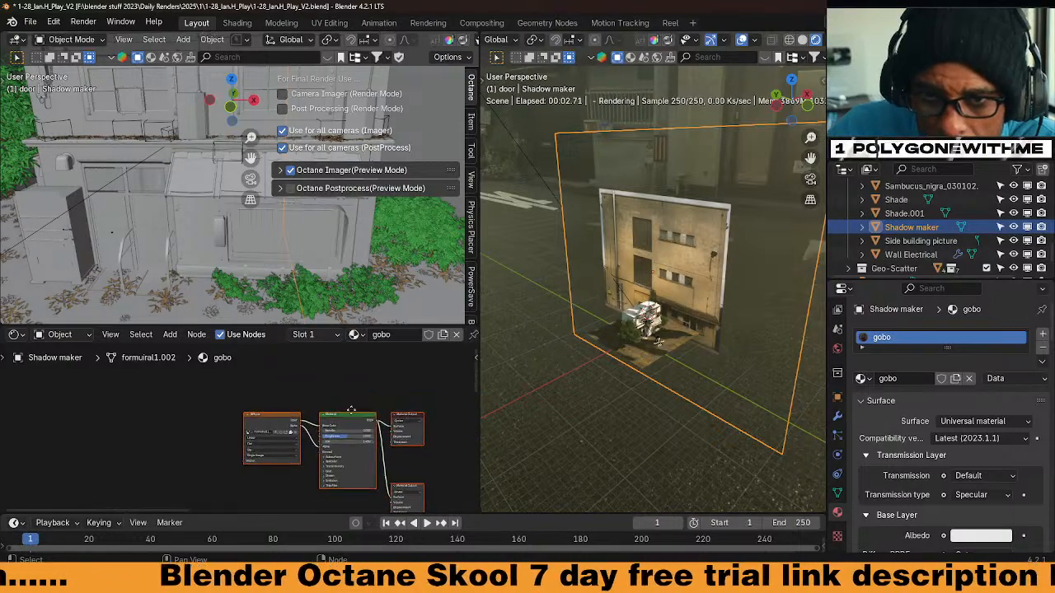
middle_drag(277, 416, 166, 403)
scroll(220, 426, down, 3)
middle_drag(230, 471, 246, 441)
scroll(253, 427, up, 7)
scroll(253, 429, up, 1)
Try feeding the gobo material's Albedo from the gradient map, replacing it with the Diffuse image node
drag(285, 479, 307, 413)
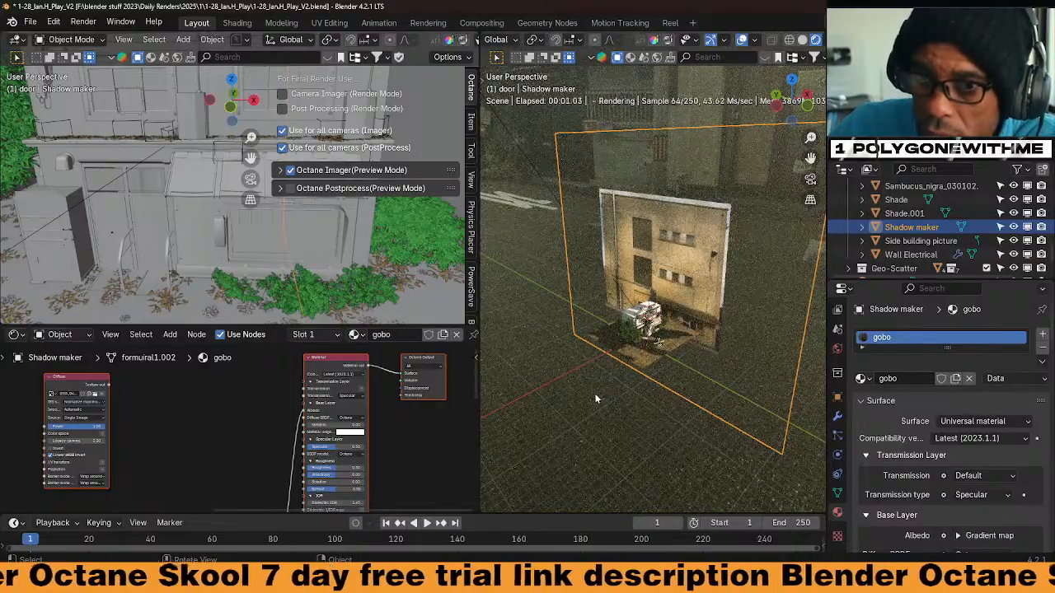
middle_drag(621, 380, 624, 358)
mouse_move(304, 410)
mouse_down()
mouse_move(257, 412)
mouse_move(304, 409)
mouse_up()
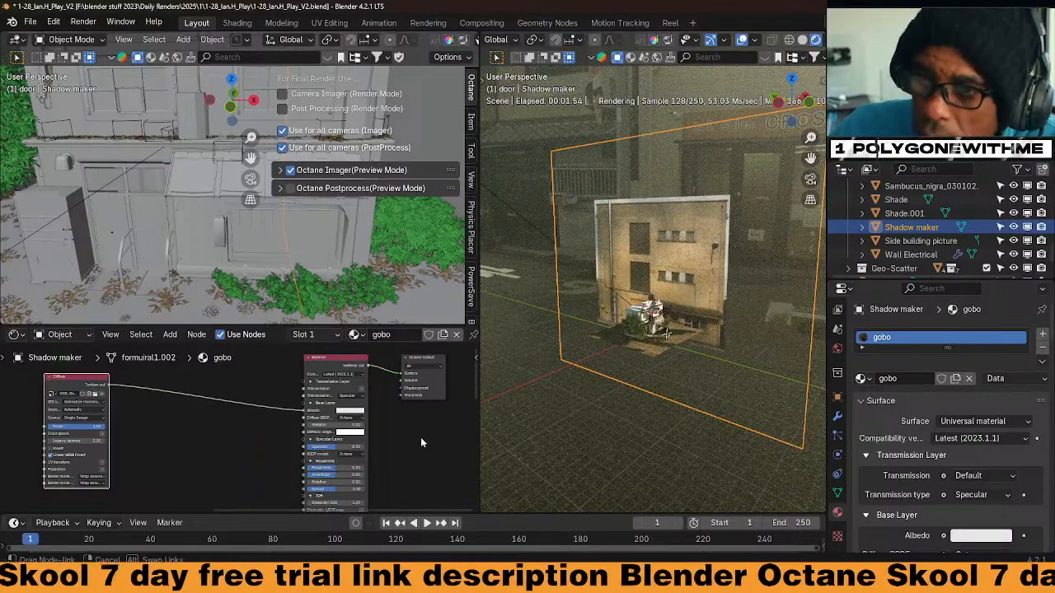
middle_drag(571, 375, 611, 354)
Isolate the Shadow maker plane in local view and inspect it in the render
key(KP_Divide)
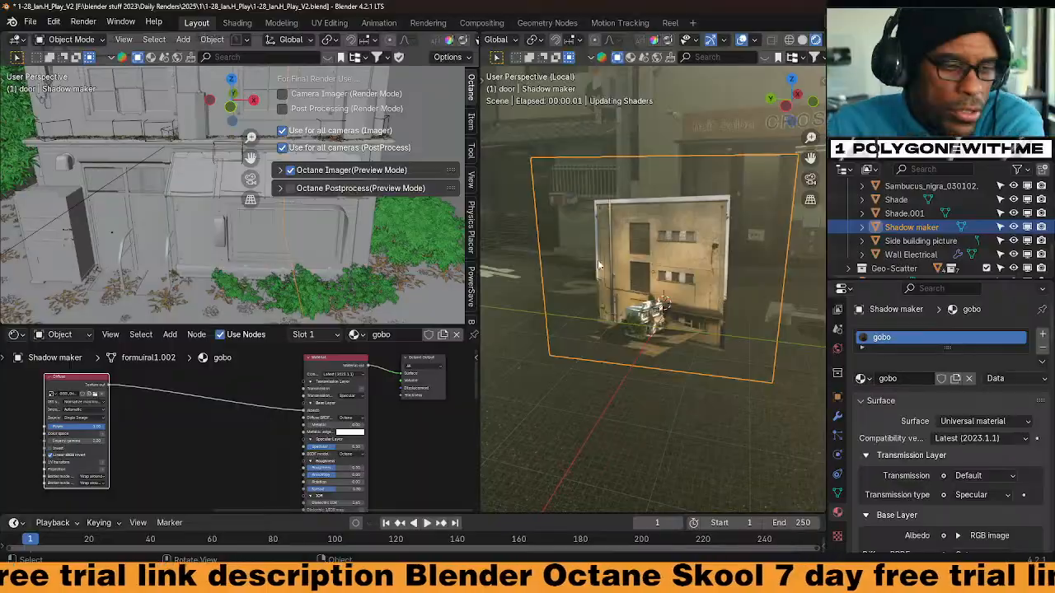
middle_drag(623, 338, 728, 346)
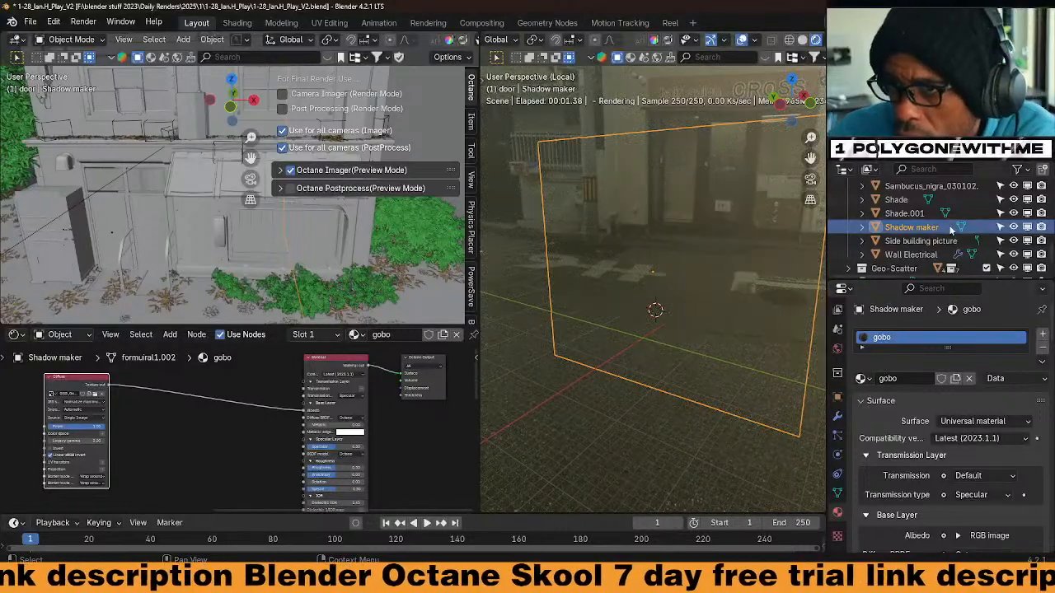
scroll(952, 230, down, 2)
scroll(217, 454, down, 2)
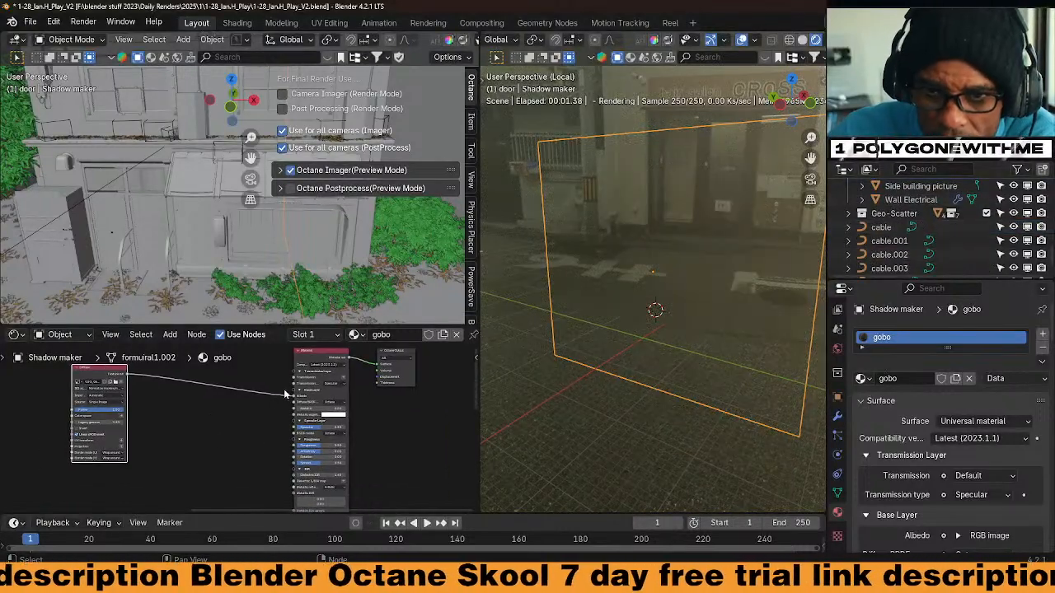
Disconnect the Diffuse image from the gobo material's Albedo and examine the nodes feeding its Opacity
drag(294, 397, 233, 397)
scroll(237, 430, down, 2)
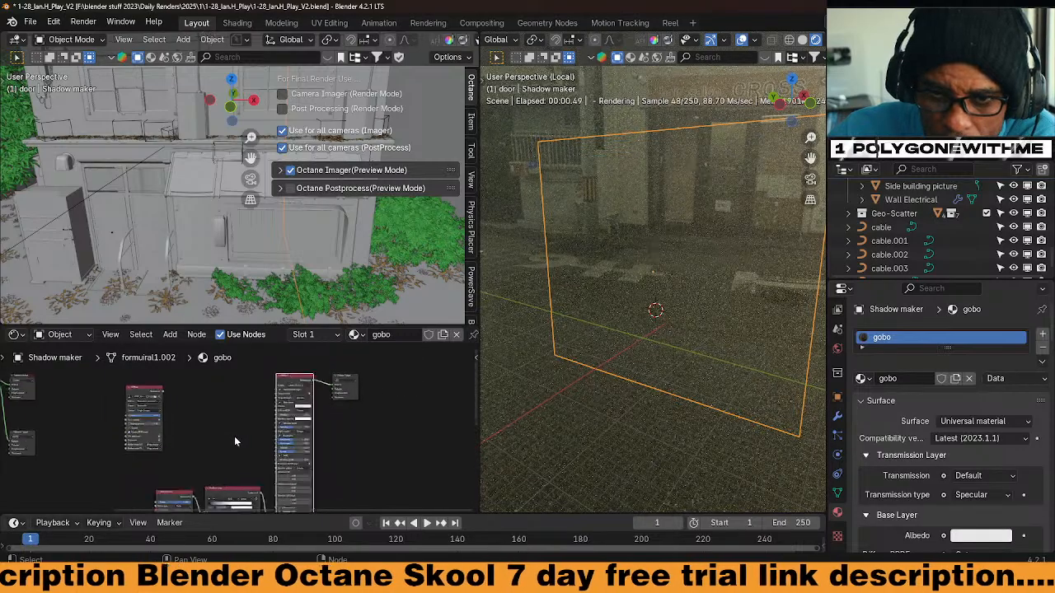
scroll(234, 441, up, 5)
middle_drag(209, 506, 204, 489)
middle_drag(334, 485, 322, 421)
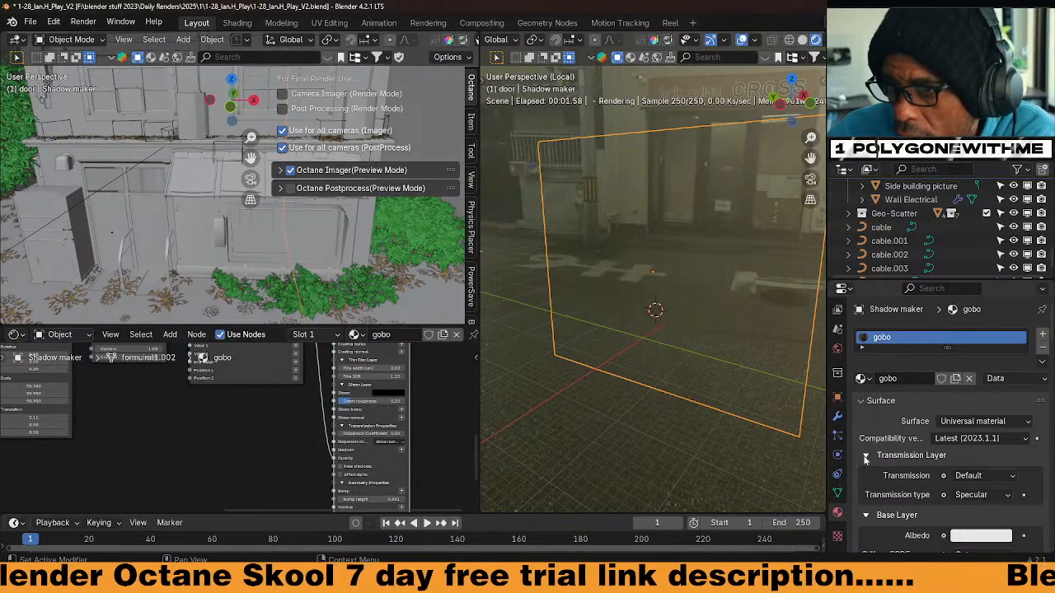
Switch on the Shadow maker's Octane camera visibility to view its gobo pattern, and switch it off again
click(837, 397)
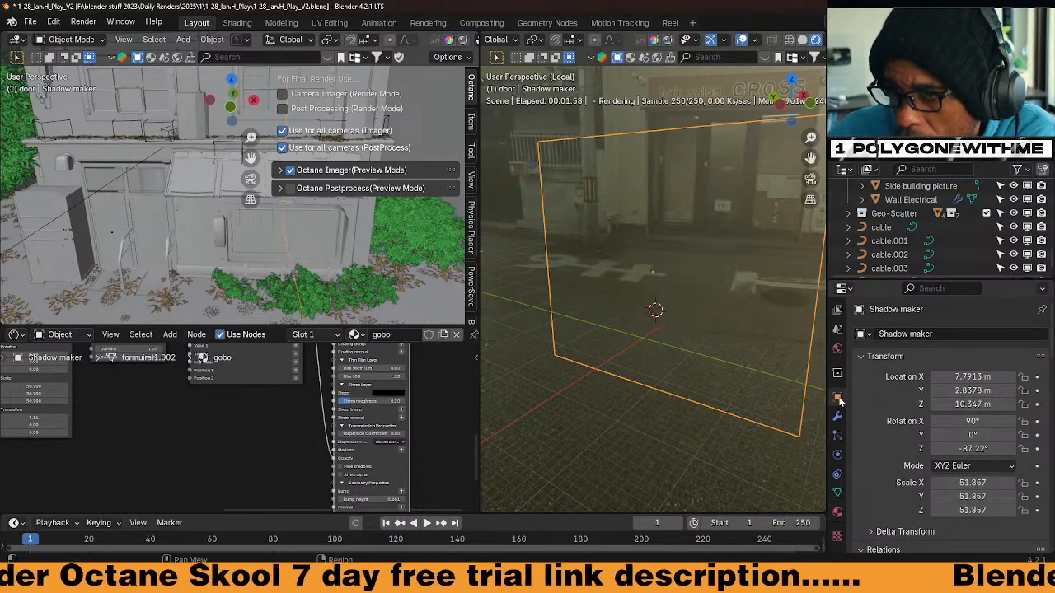
scroll(887, 476, down, 10)
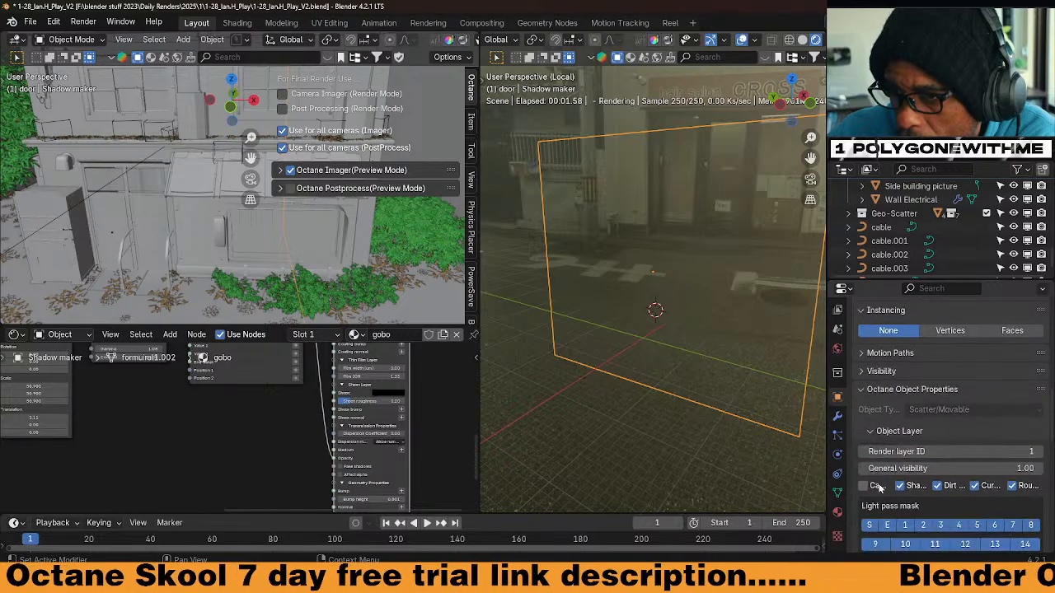
click(870, 434)
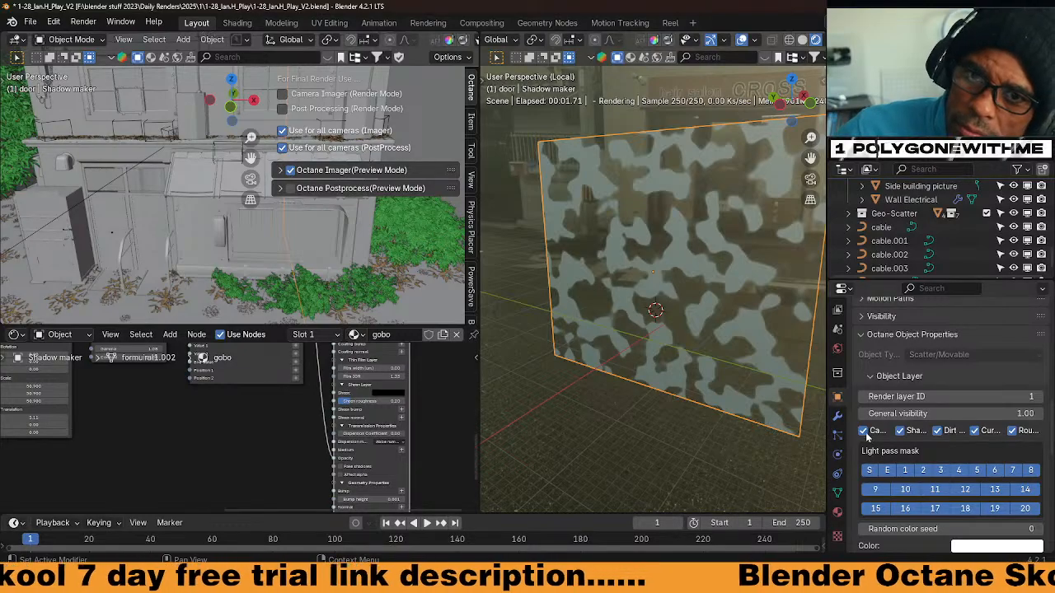
click(863, 430)
Exit local view to bring back the full scene and return to the camera view
key(KP_0)
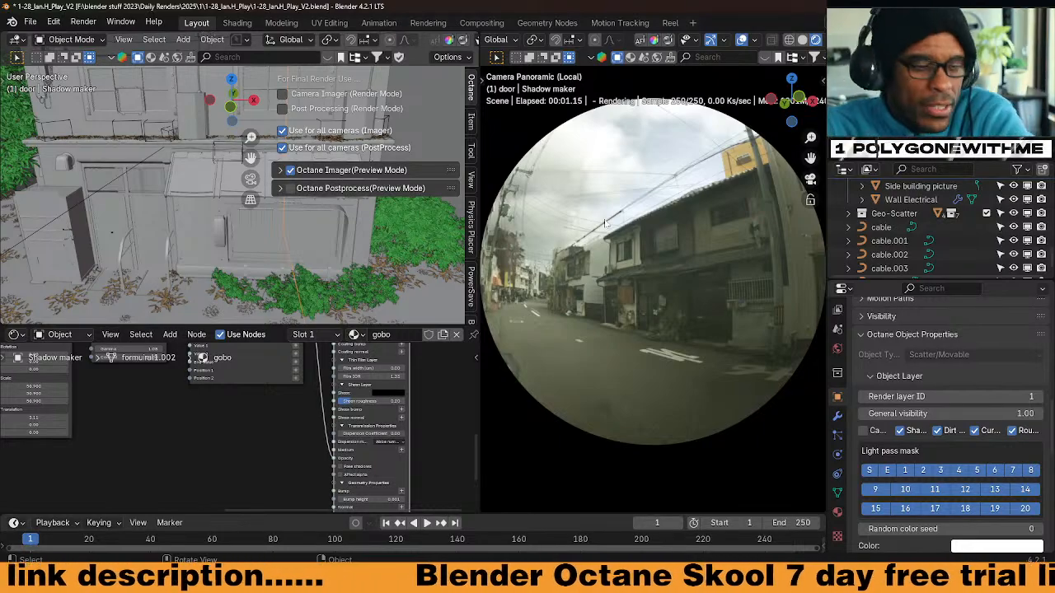
key(KP_0)
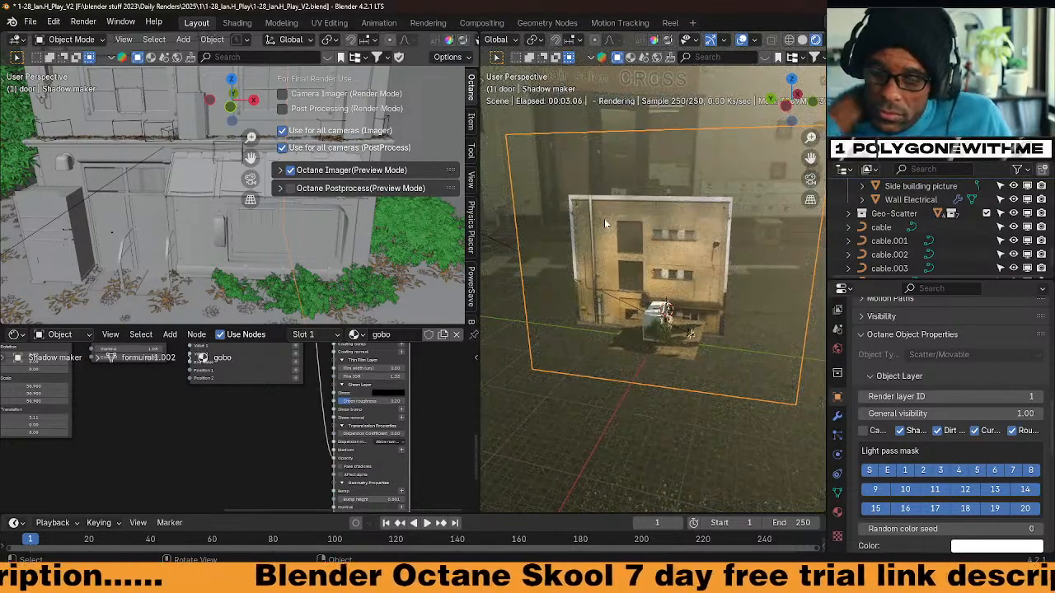
key(KP_0)
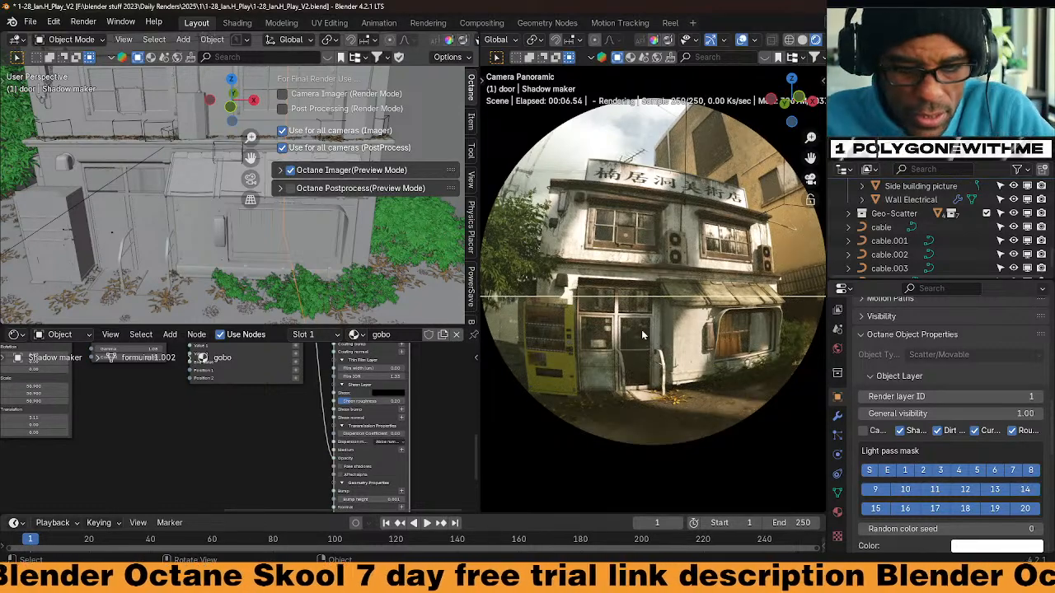
Enable Octane Postprocess (Preview Mode) for the rendered camera view
key(n)
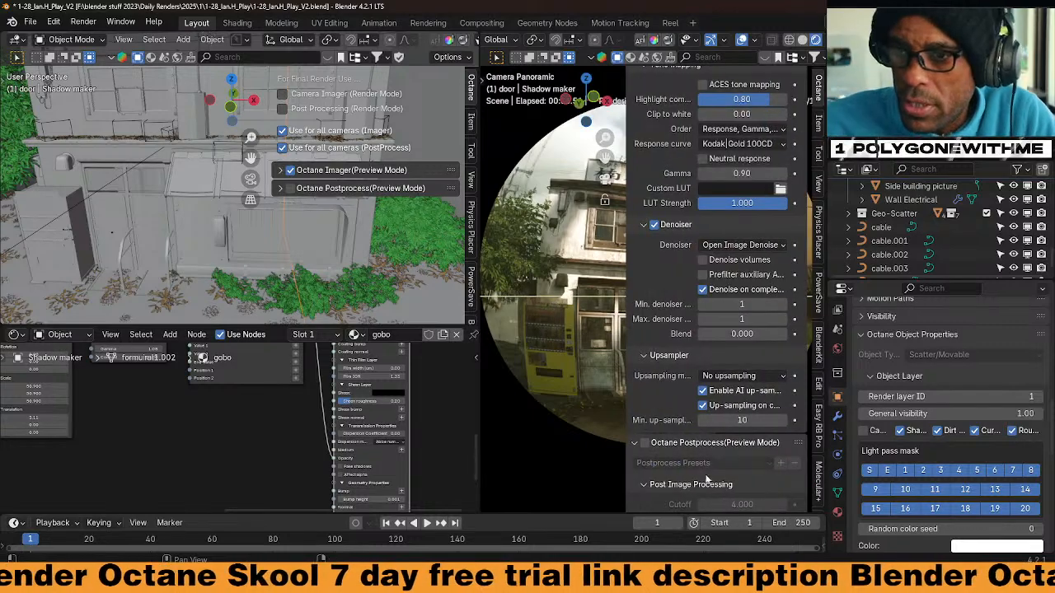
click(645, 443)
key(n)
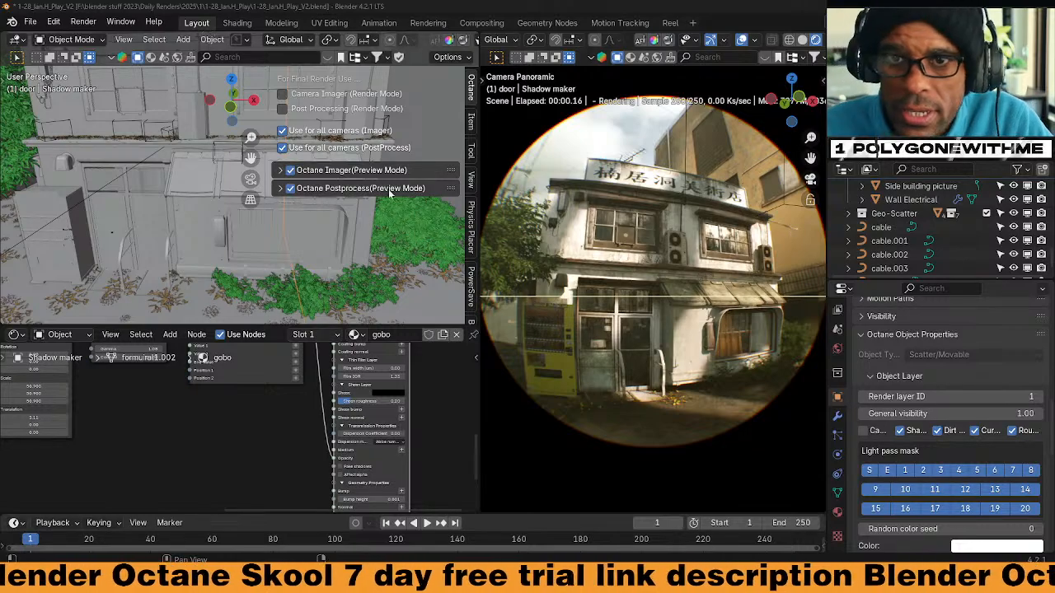
Put cable.002 beside the roof into Edit Mode and move its outer control points closer to the building
middle_drag(335, 219, 239, 243)
scroll(342, 219, up, 3)
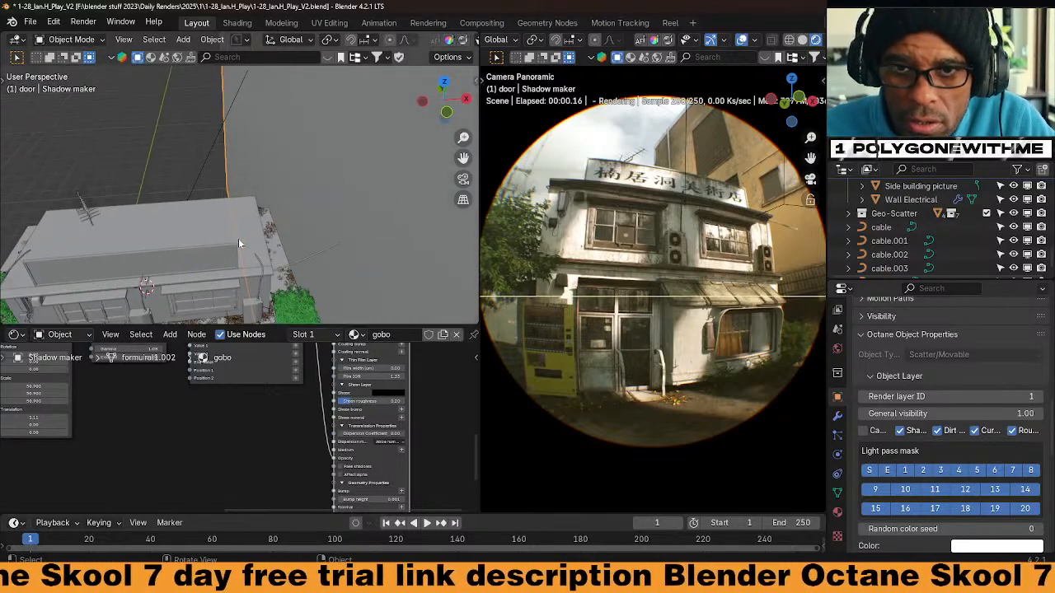
click(318, 252)
key(ctrl+Tab)
click(309, 187)
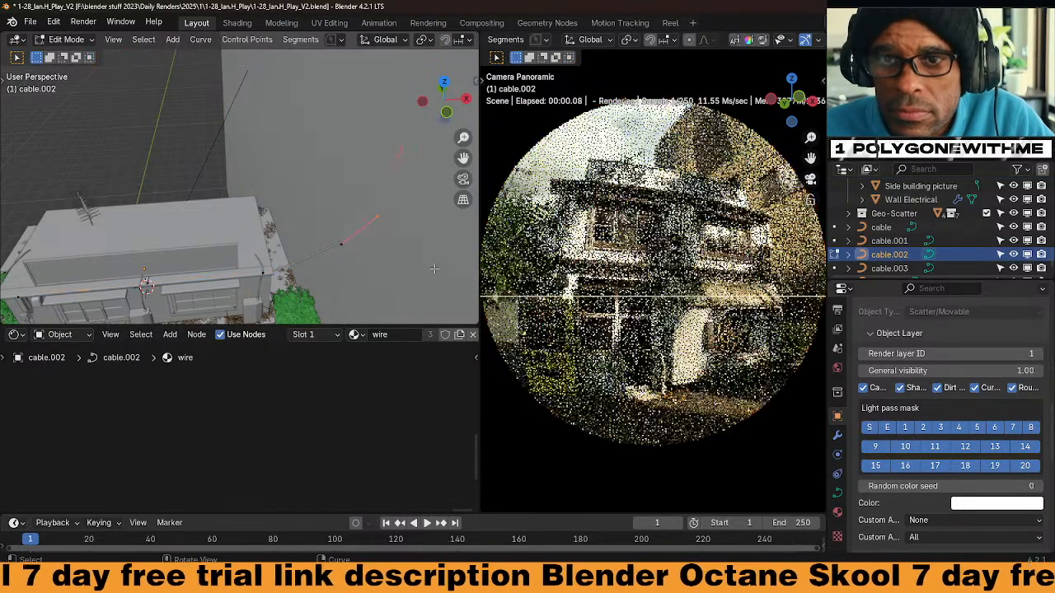
key(g)
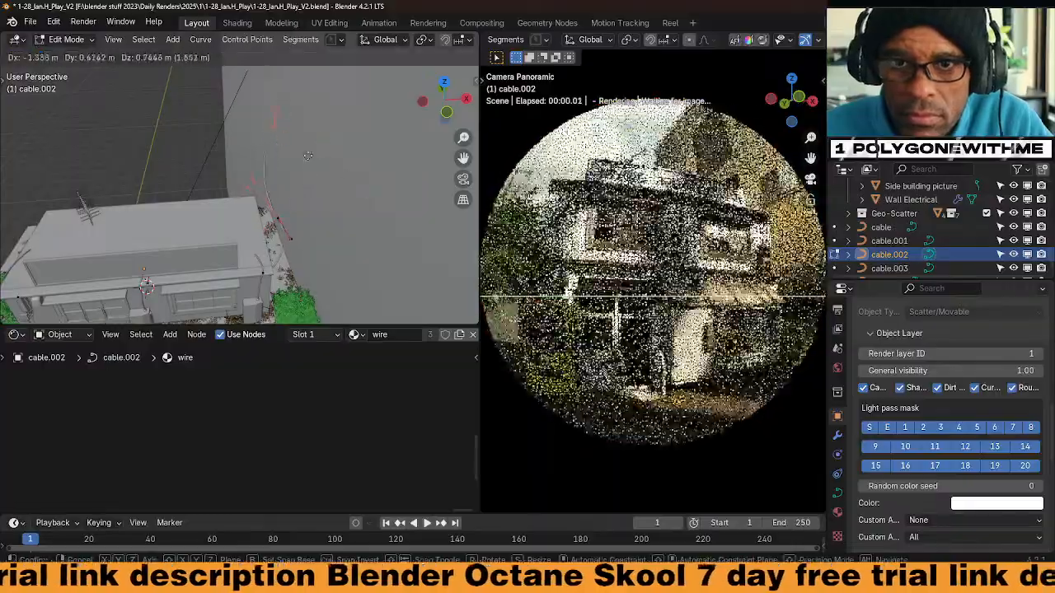
click(298, 146)
Move cable.002's outer control points further inward toward the roof's side edge
key(g)
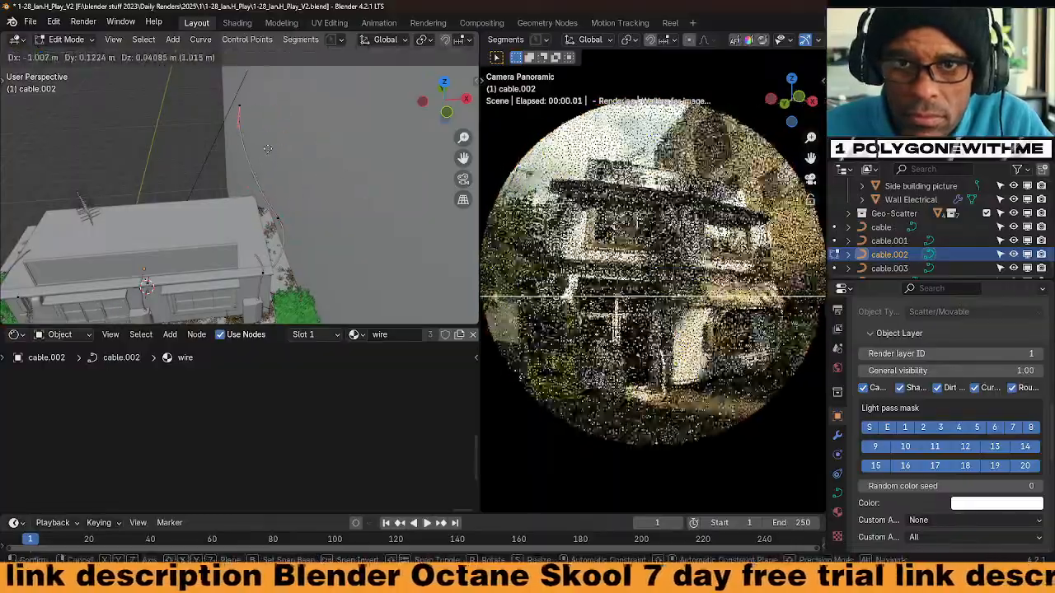
click(276, 213)
key(g)
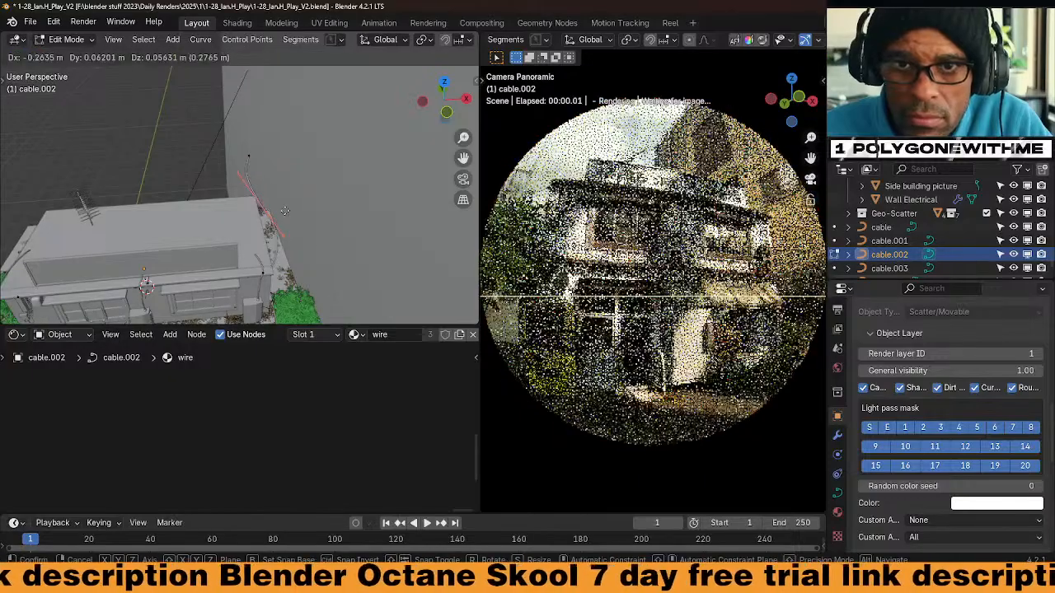
click(269, 211)
middle_drag(323, 285, 307, 248)
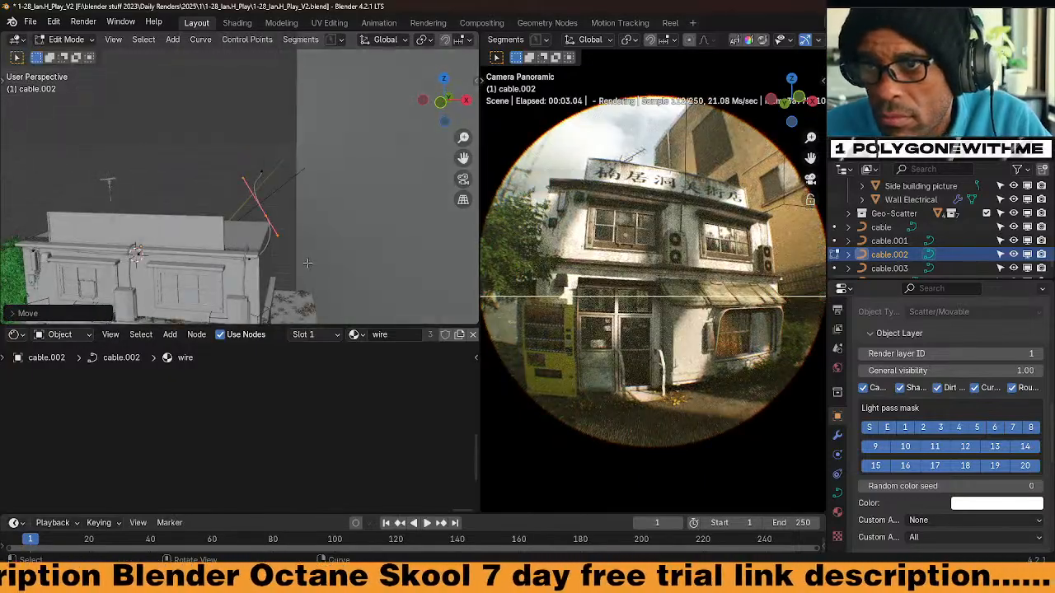
middle_drag(260, 211, 262, 189)
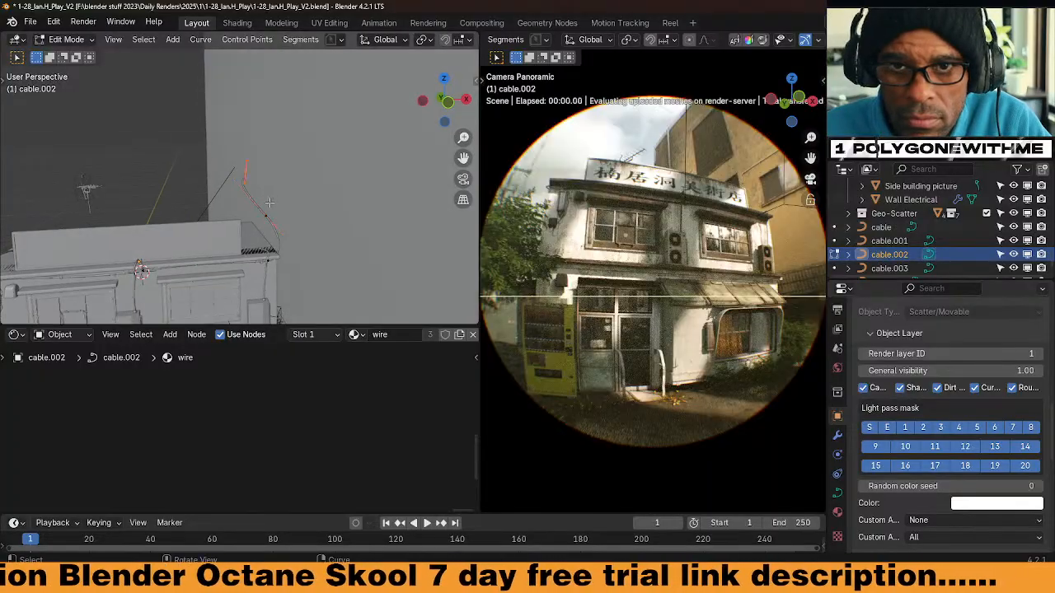
Lower cable.002's outer control points along global Z toward the roof and return to Object Mode
key(g)
key(z)
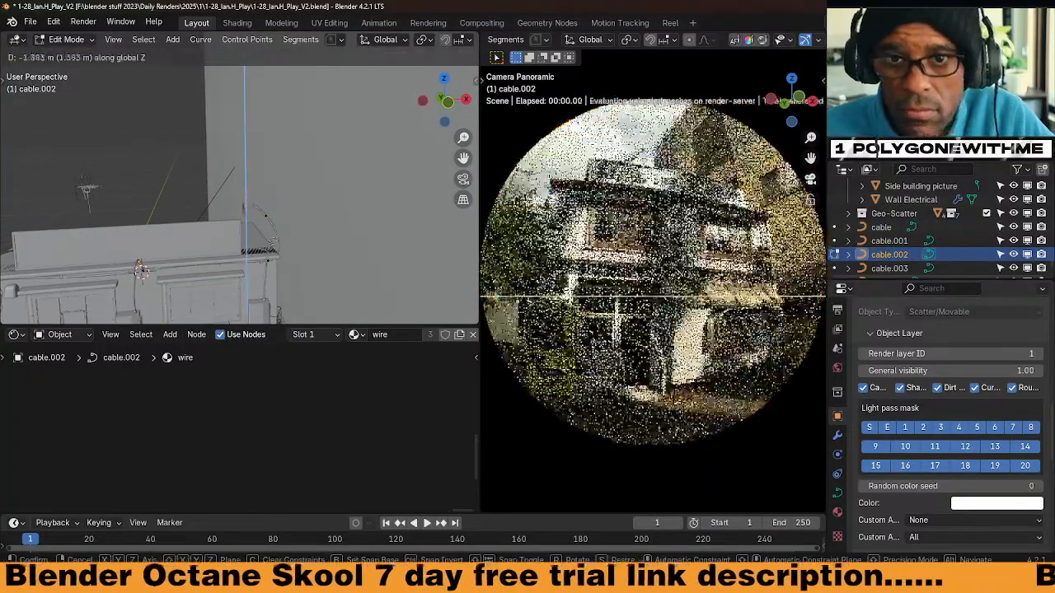
click(270, 223)
key(g)
key(z)
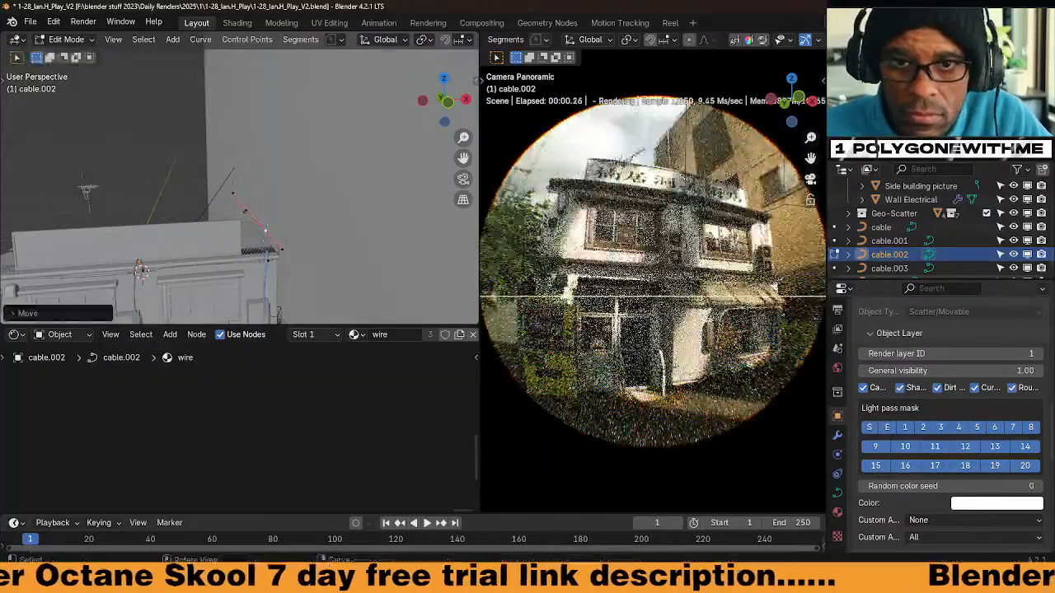
click(265, 238)
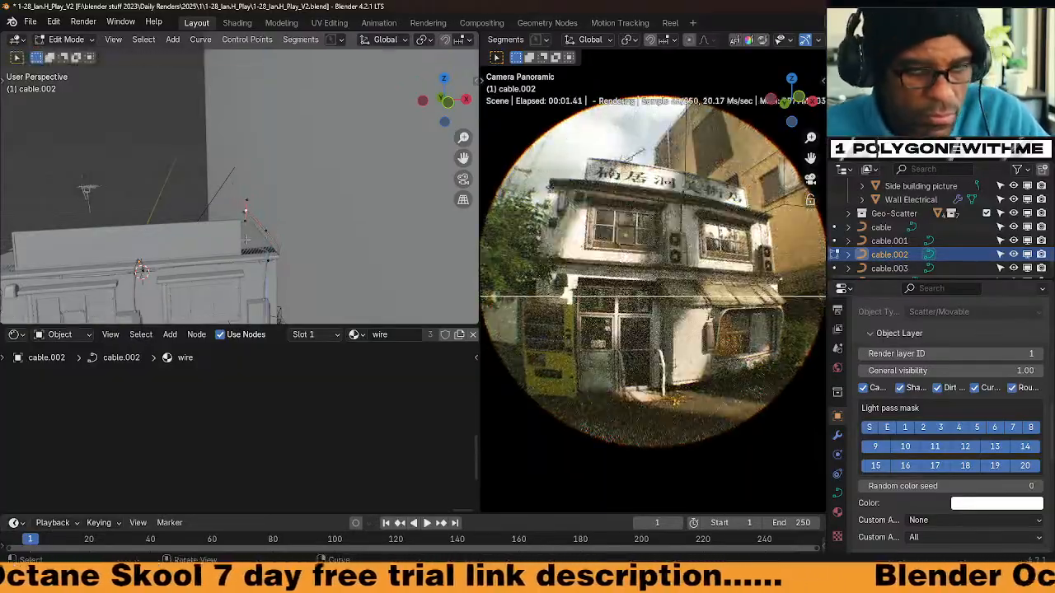
key(ctrl+Tab)
click(238, 161)
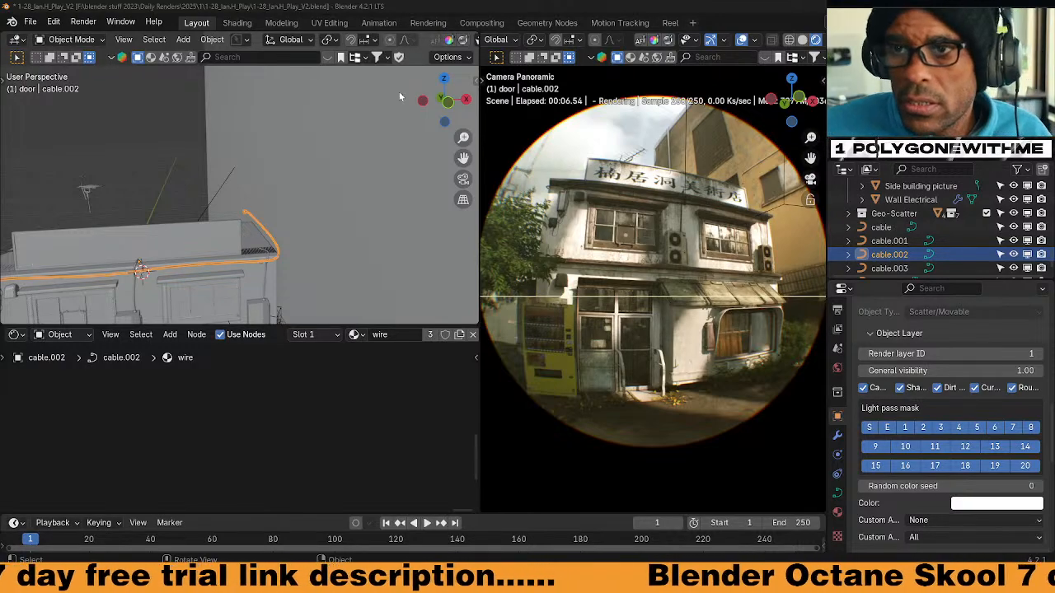
Save the storefront file and switch the camera view from rendered to wireframe shading
click(30, 22)
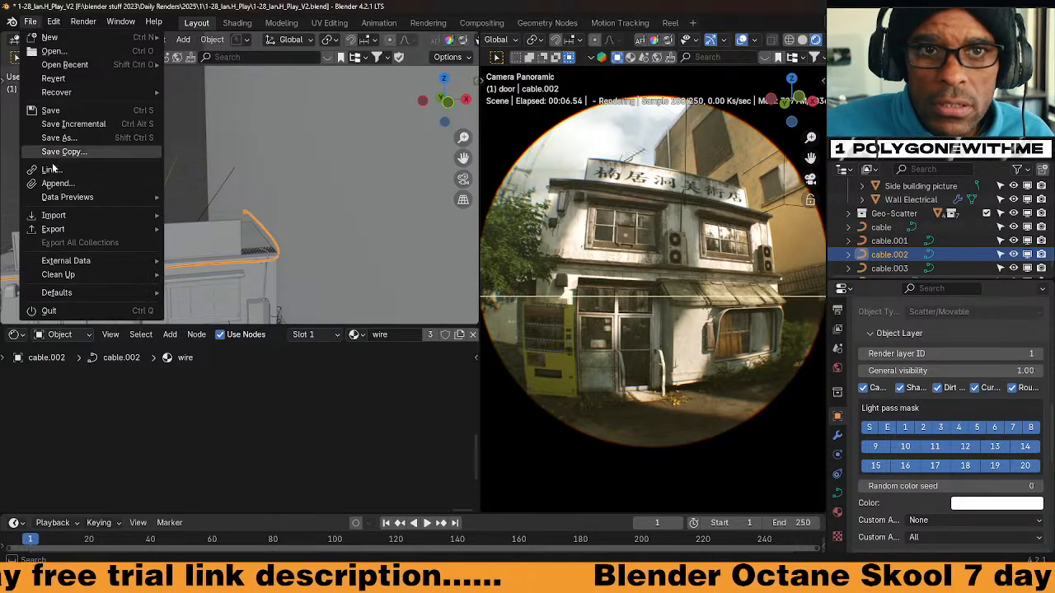
click(58, 111)
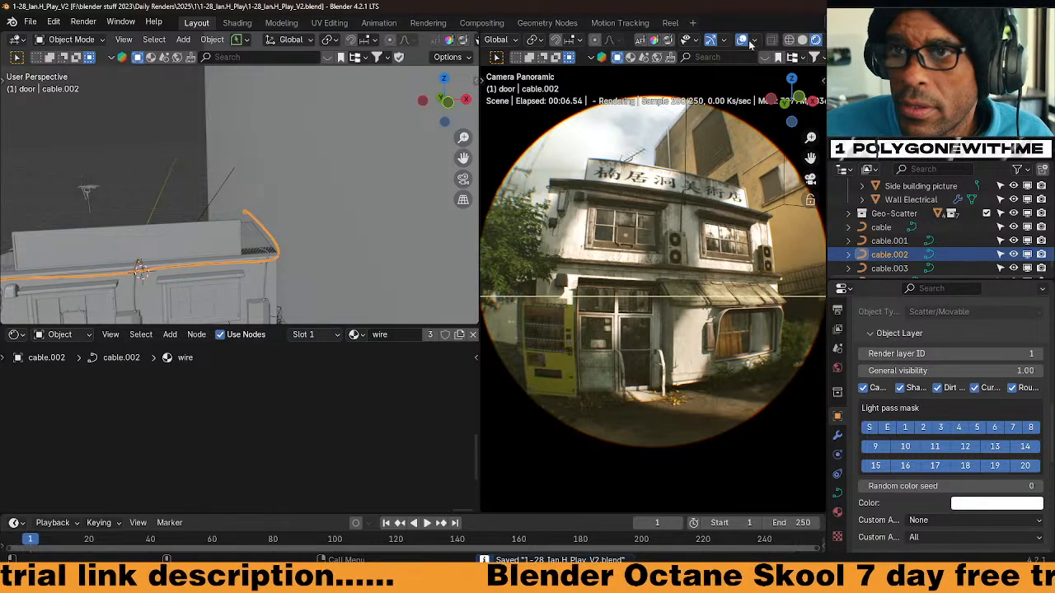
click(789, 39)
In a new Blender file, import scene.gltf from the japanese_traffic_assets folder with the default glTF options and frame it
key(super+d)
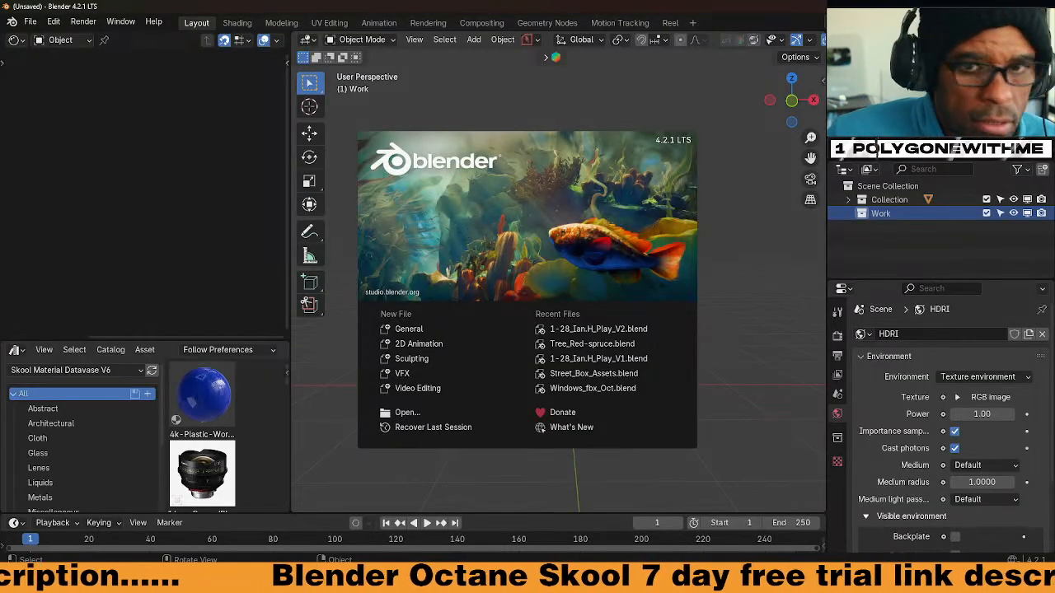
click(766, 235)
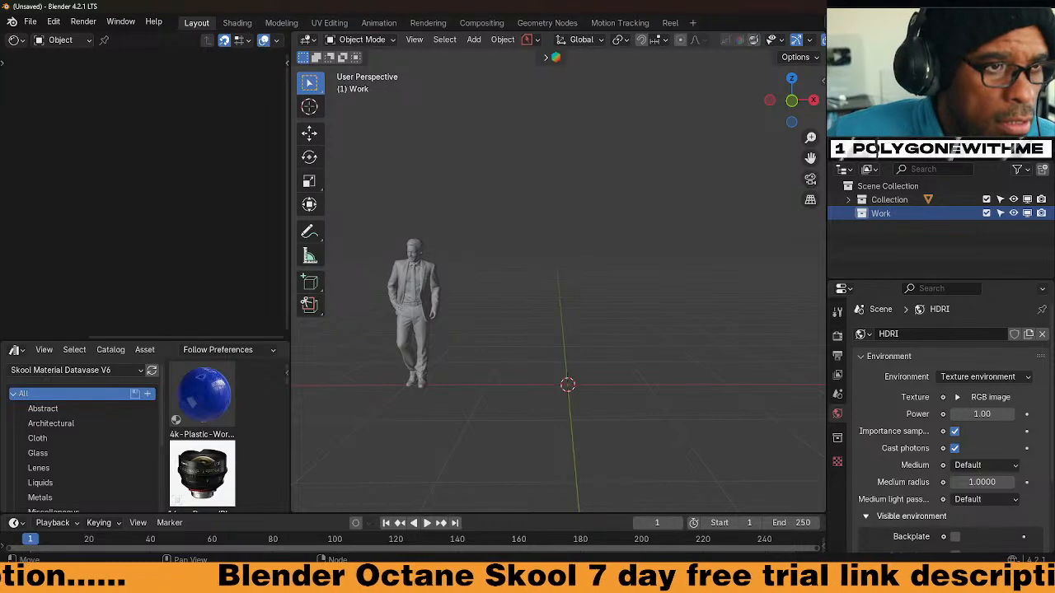
drag(0, 265, 582, 265)
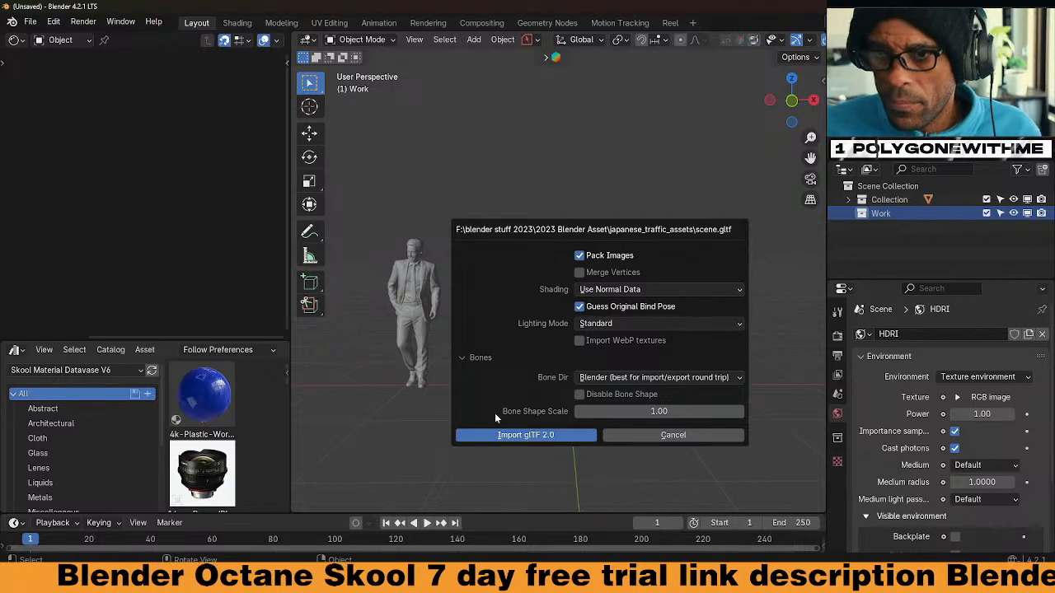
key(Return)
key(KP_Decimal)
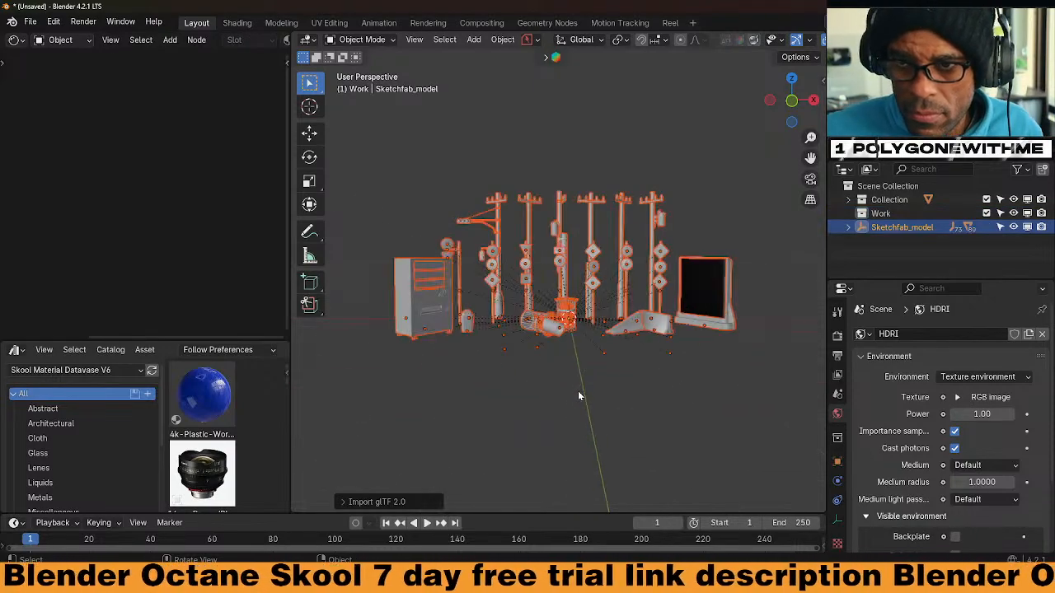
Scale the imported Sketchfab_model traffic assets to suit the standing human reference figure
scroll(569, 372, down, 15)
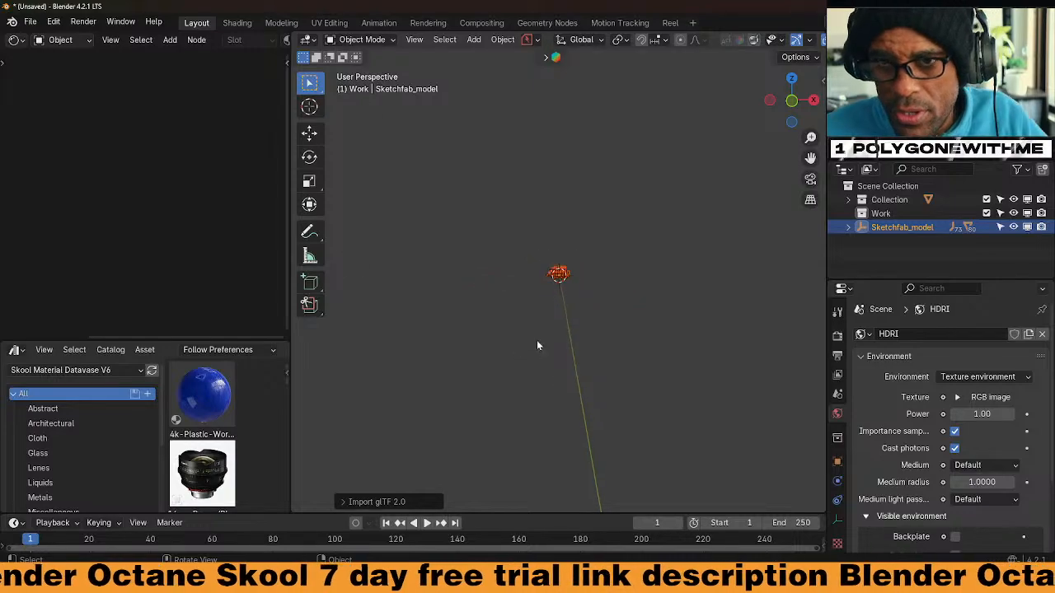
key(s)
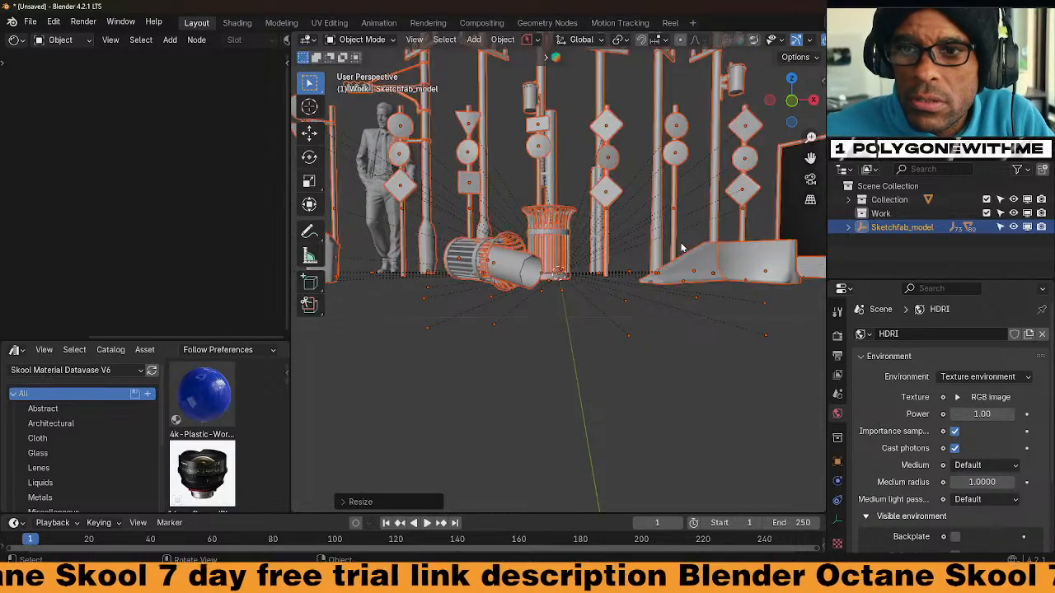
click(475, 239)
middle_drag(476, 239, 554, 327)
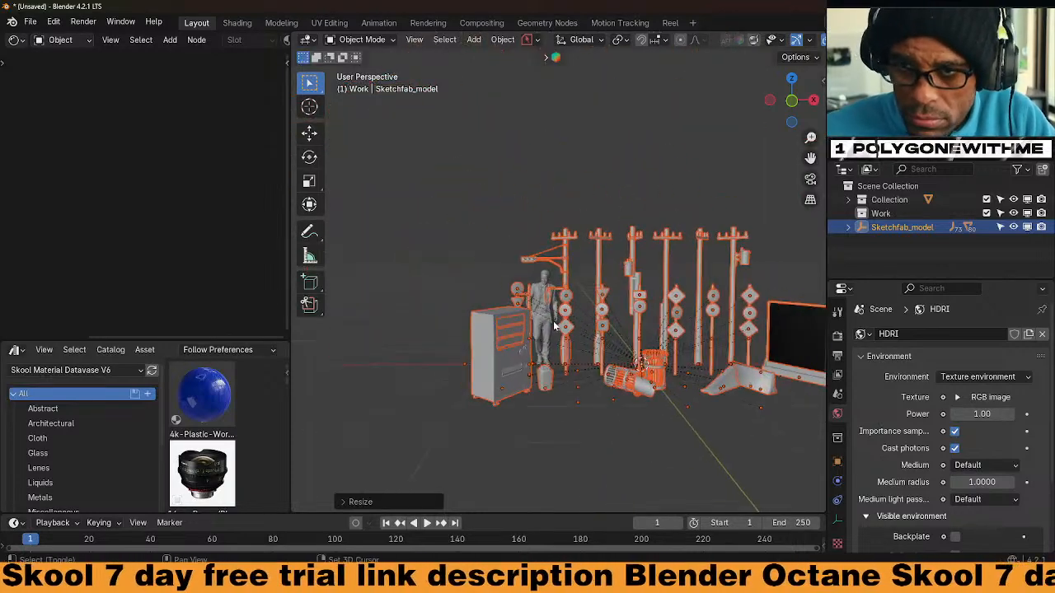
key(s)
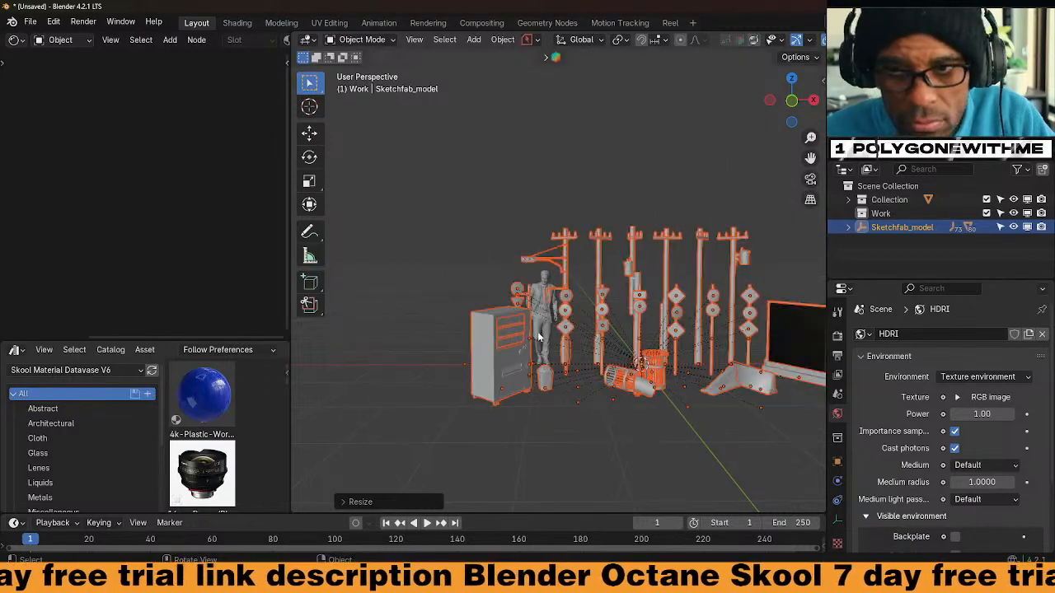
click(501, 317)
scroll(503, 319, down, 2)
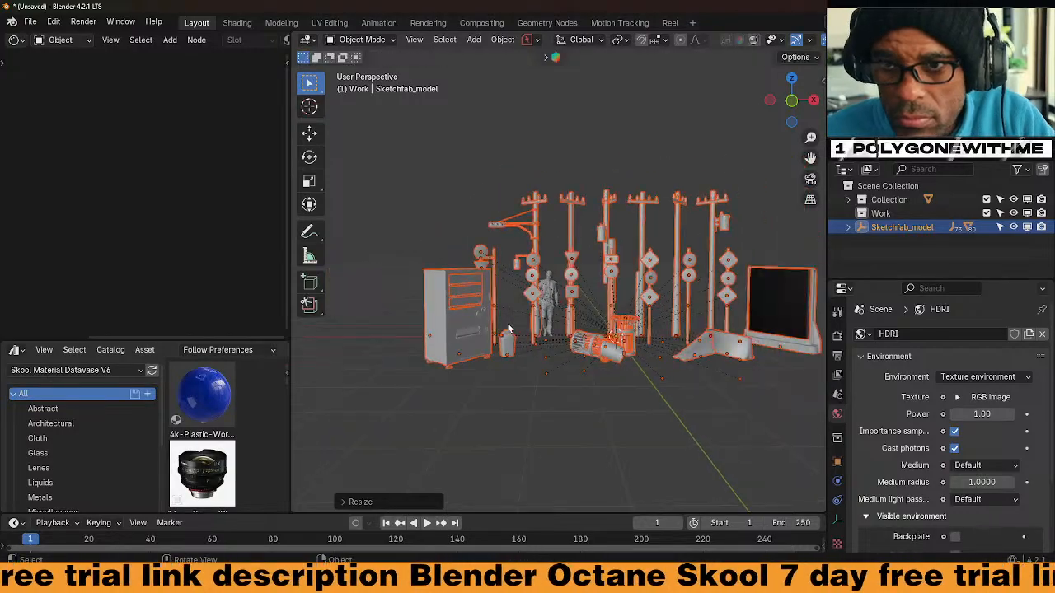
key(g)
key(z)
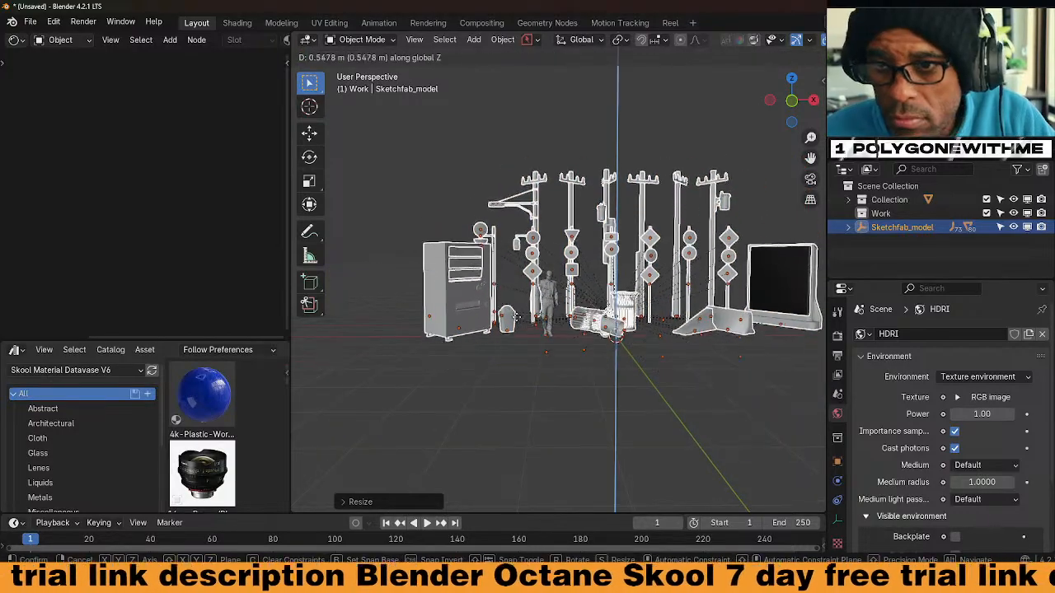
right_click(519, 298)
Move the imported traffic assets back along global Y behind the human figure and deselect them
key(g)
key(y)
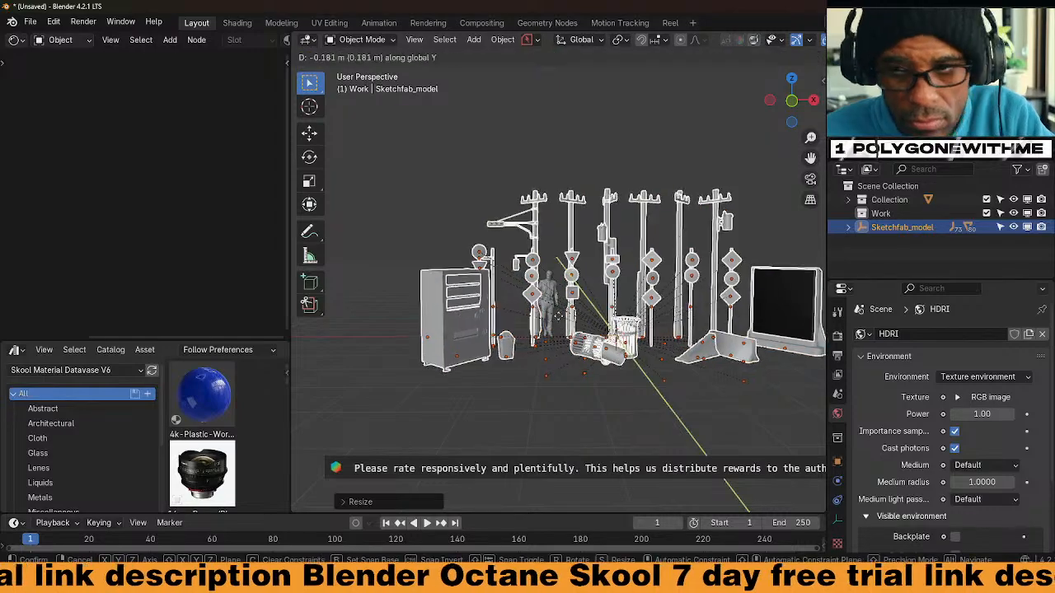
click(550, 356)
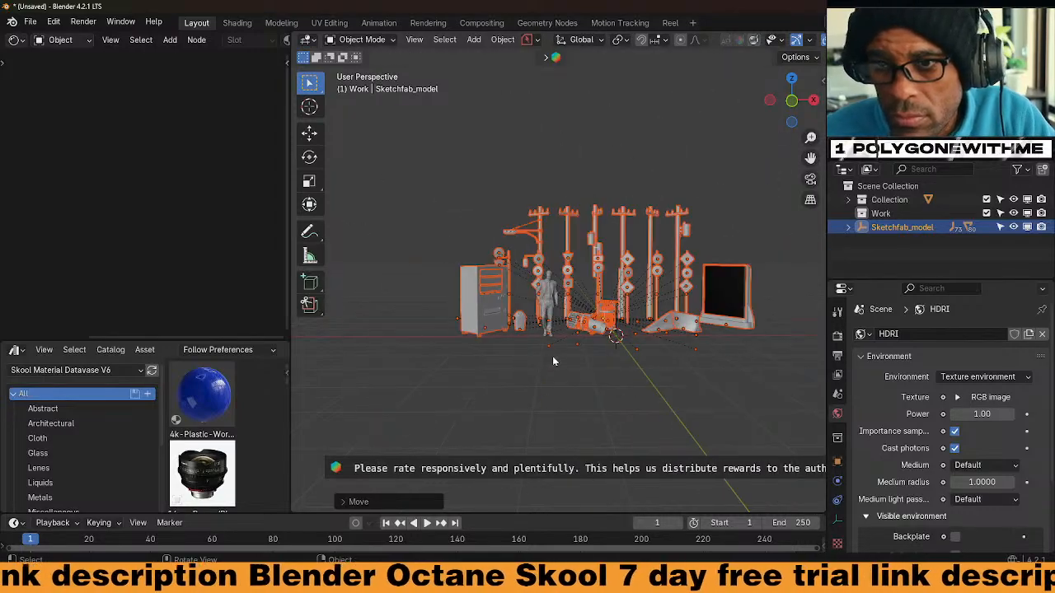
click(551, 356)
Examine the imported assets, including the vending machine, the traffic poles and the Sketchfab_model hierarchy
scroll(533, 344, up, 2)
scroll(568, 368, up, 3)
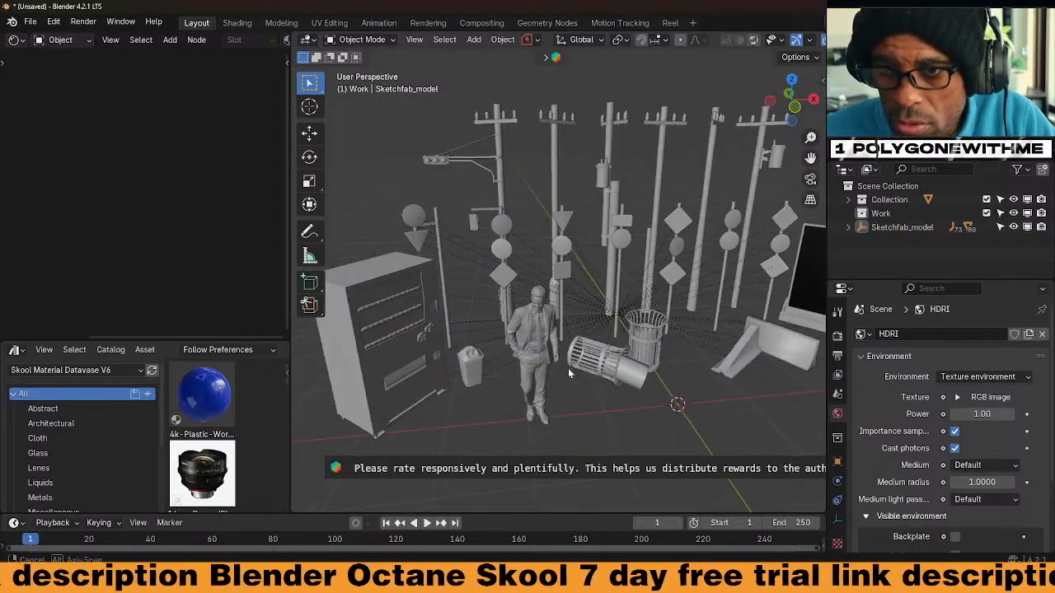
click(554, 171)
click(449, 356)
middle_drag(590, 367, 585, 362)
scroll(584, 359, down, 2)
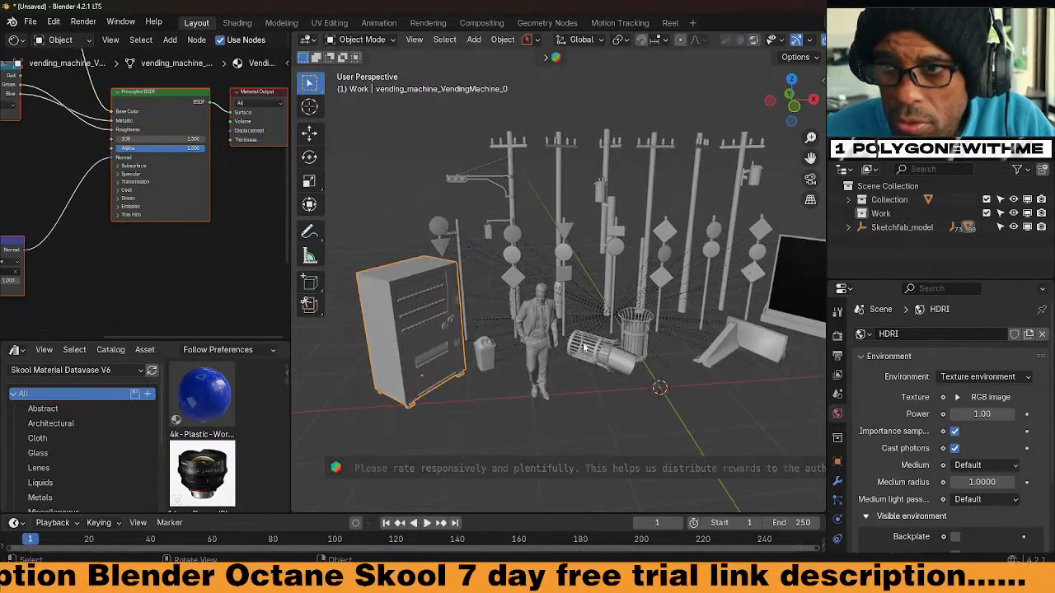
click(847, 231)
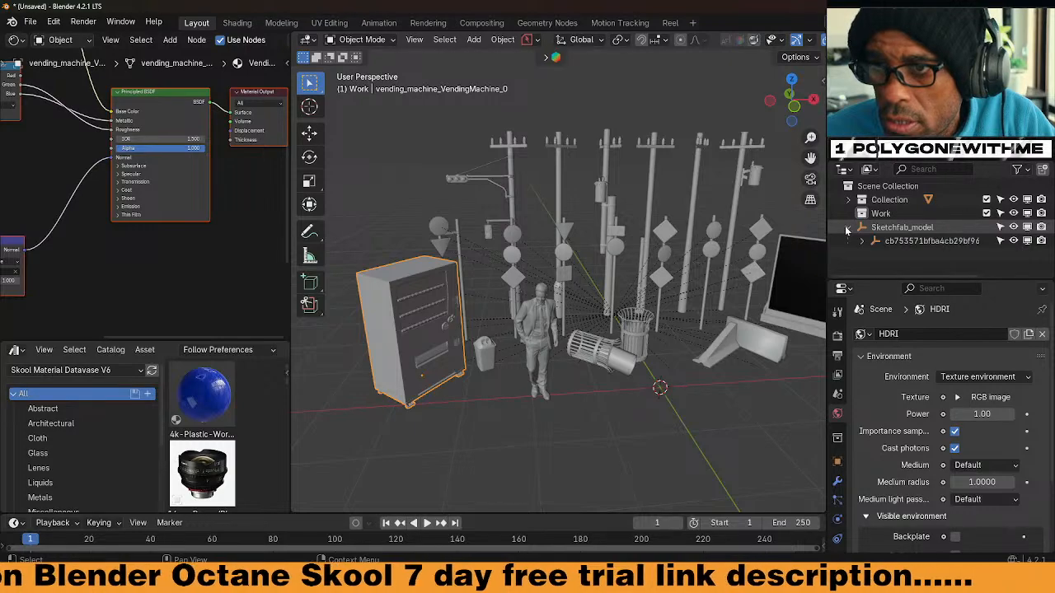
click(848, 231)
mouse_move(794, 258)
middle_down()
mouse_move(666, 300)
mouse_move(630, 319)
mouse_move(644, 336)
middle_up()
scroll(667, 301, down, 4)
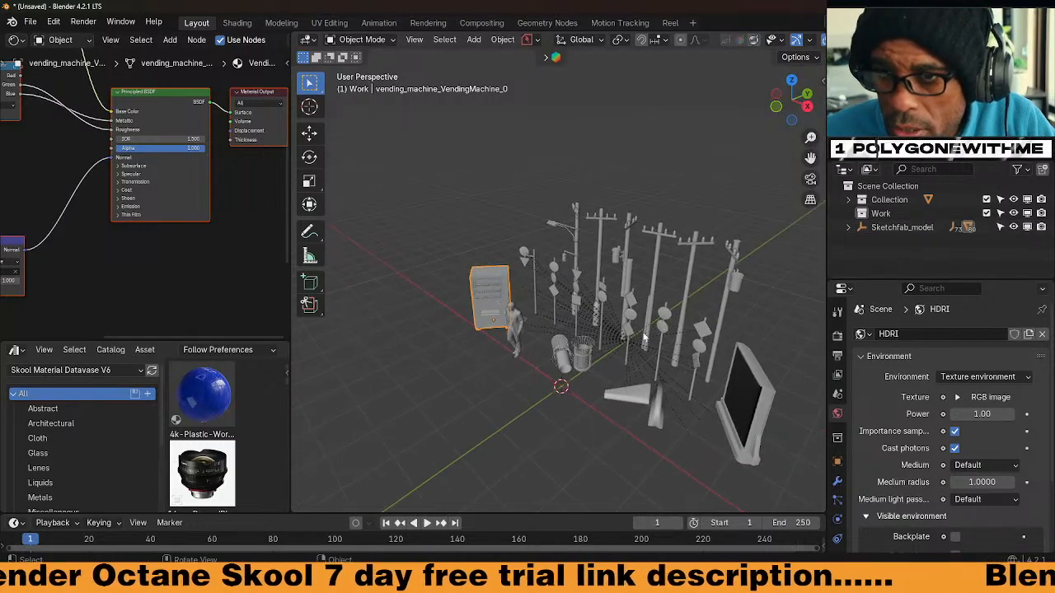
click(719, 299)
middle_drag(731, 297, 775, 290)
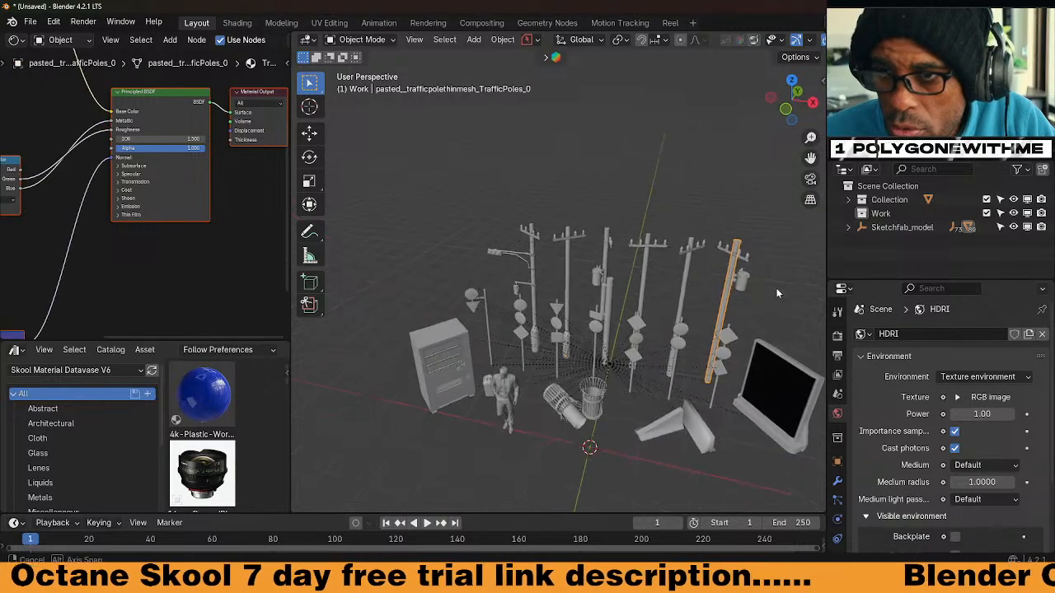
scroll(696, 298, up, 3)
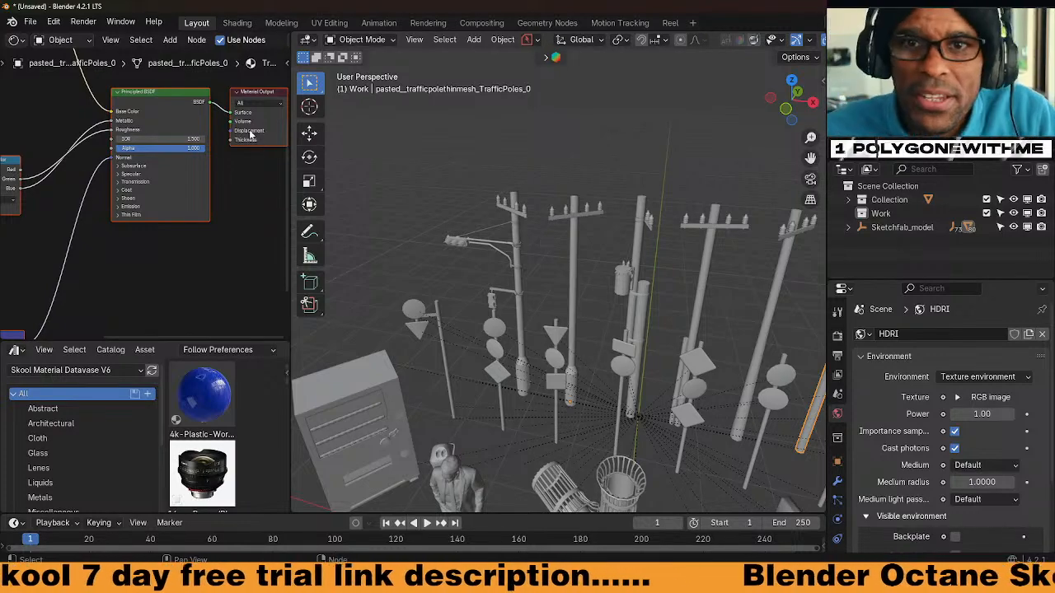
middle_drag(620, 294, 635, 297)
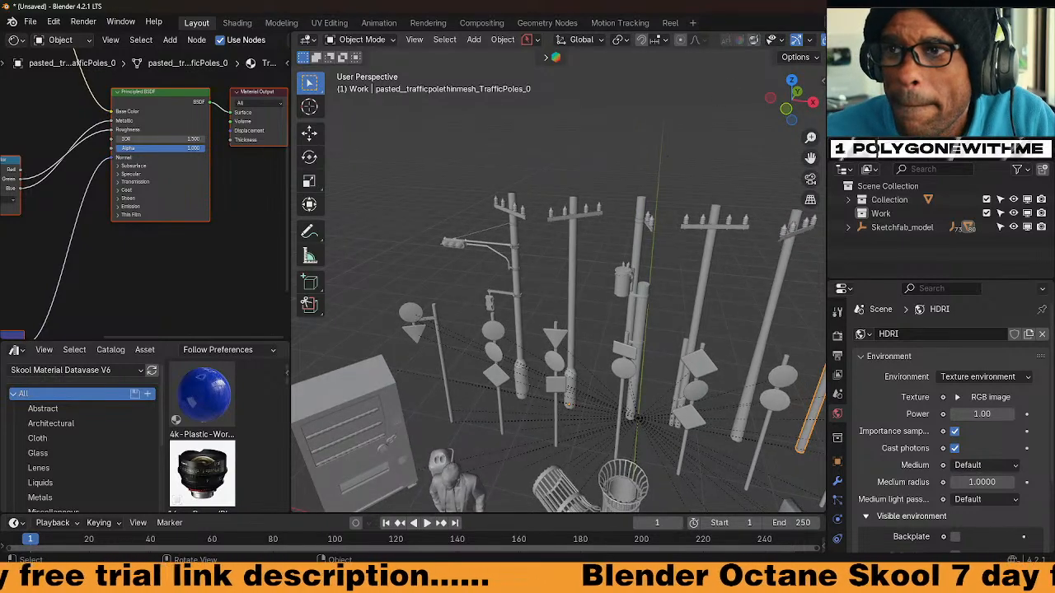
Switch to Chrome and open the Classroom page of the Blender Octane 3D community on Skool
click(1007, 5)
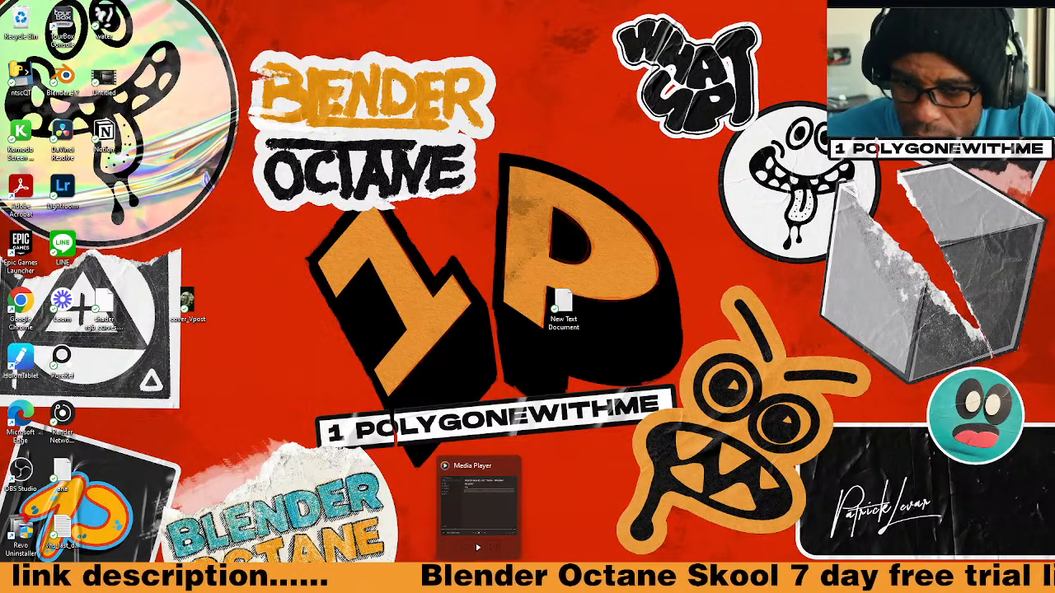
mouse_move(672, 579)
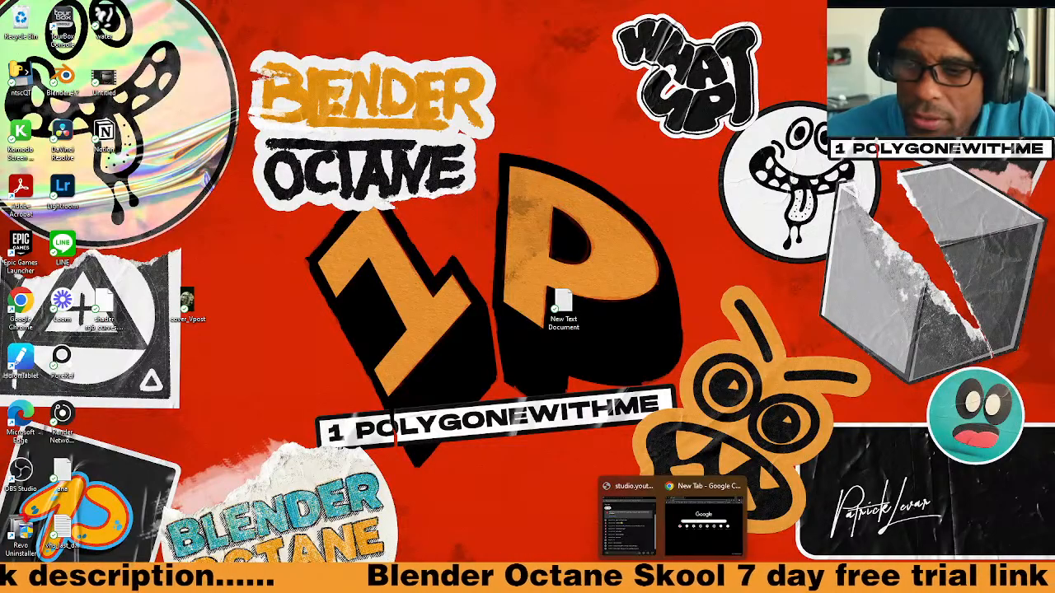
click(702, 524)
drag(0, 129, 3, 129)
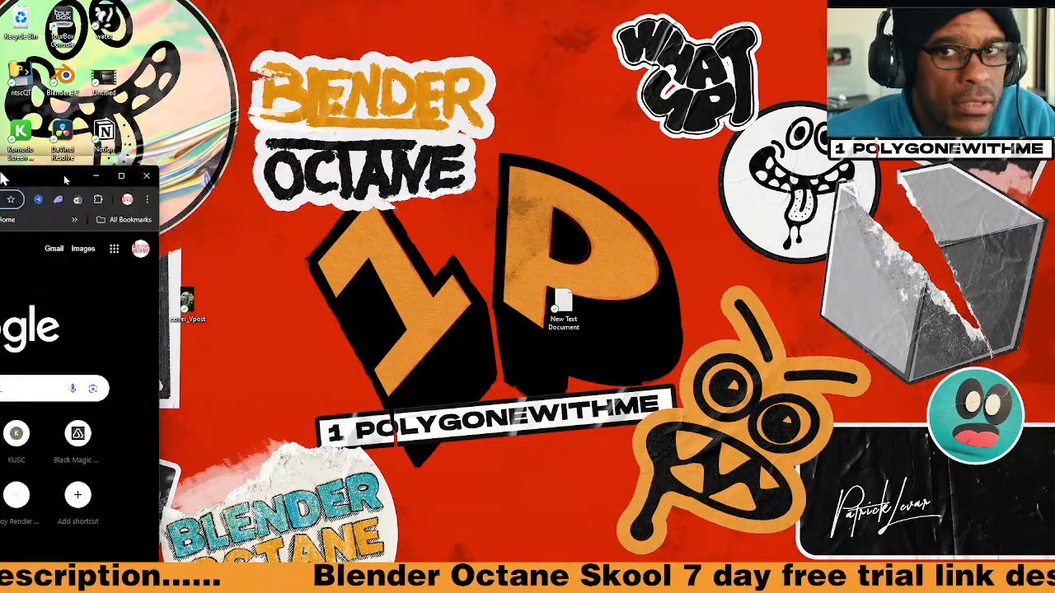
click(374, 269)
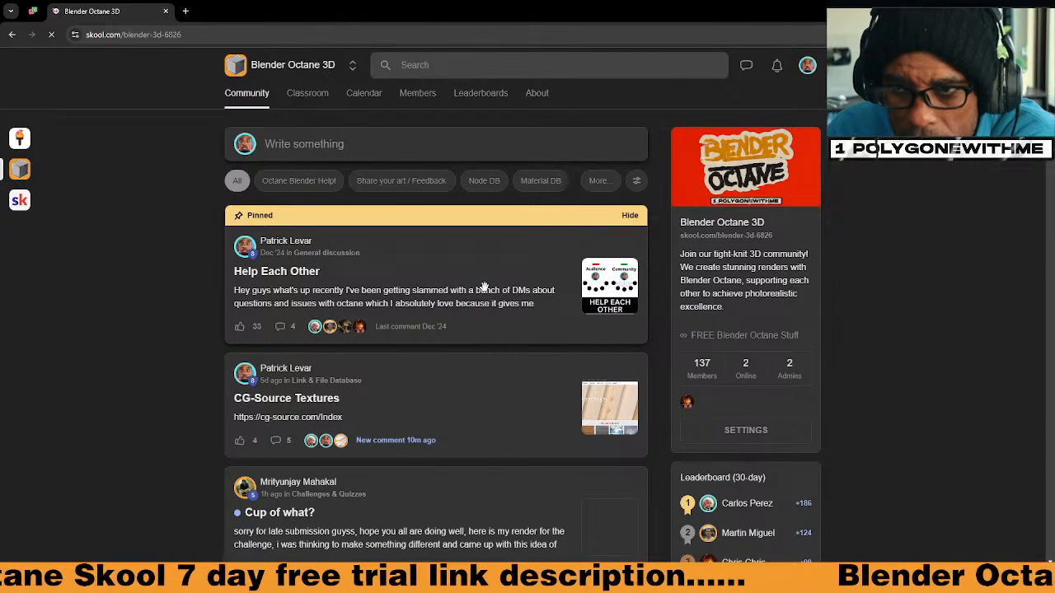
scroll(454, 350, down, 2)
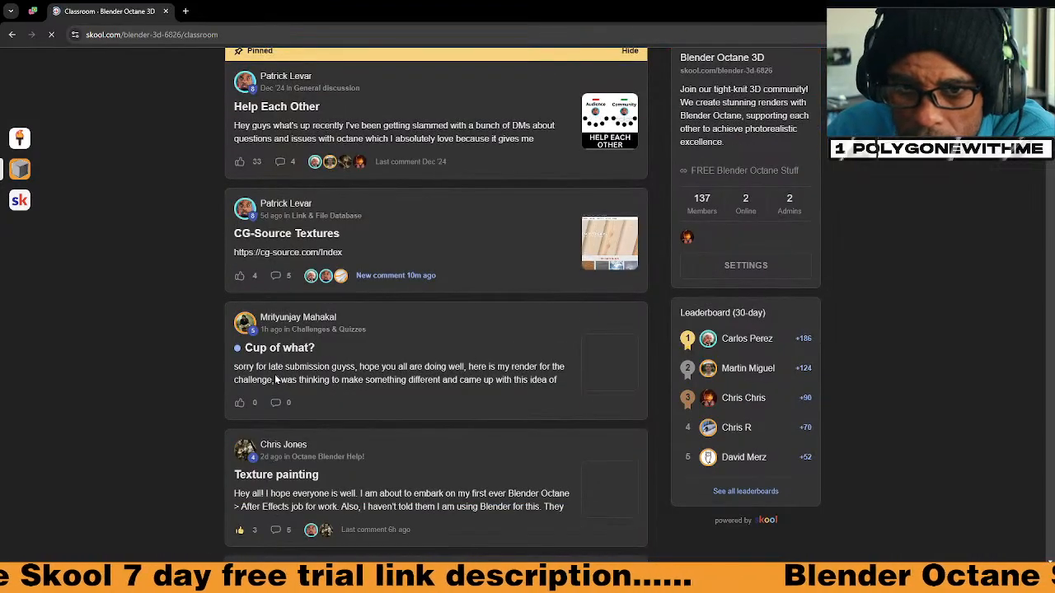
scroll(425, 373, up, 2)
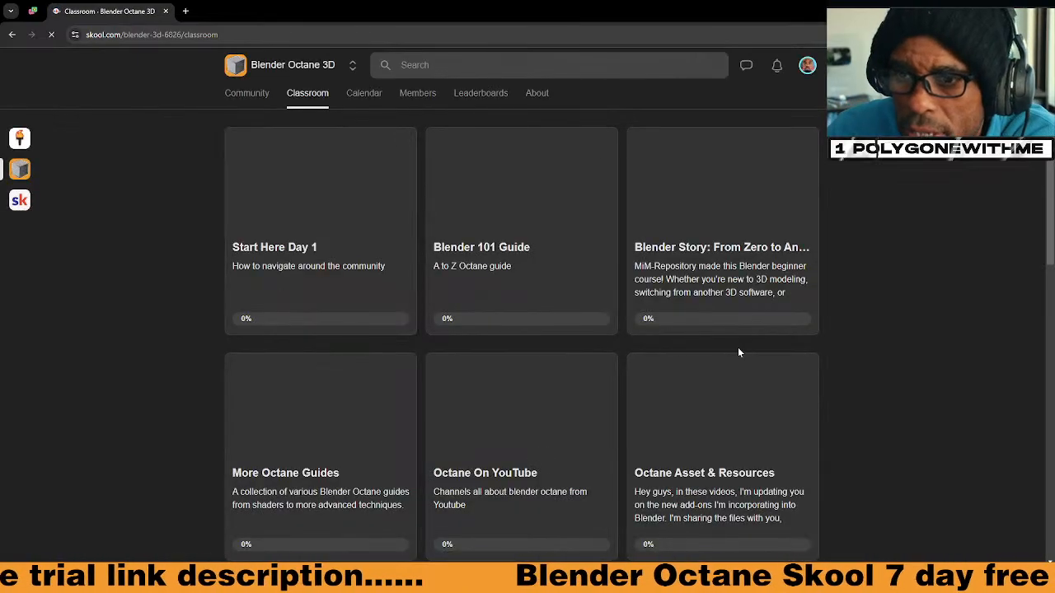
Browse the Classroom courses and open the Octane Asset & Resources course
scroll(738, 352, down, 2)
scroll(791, 384, down, 1)
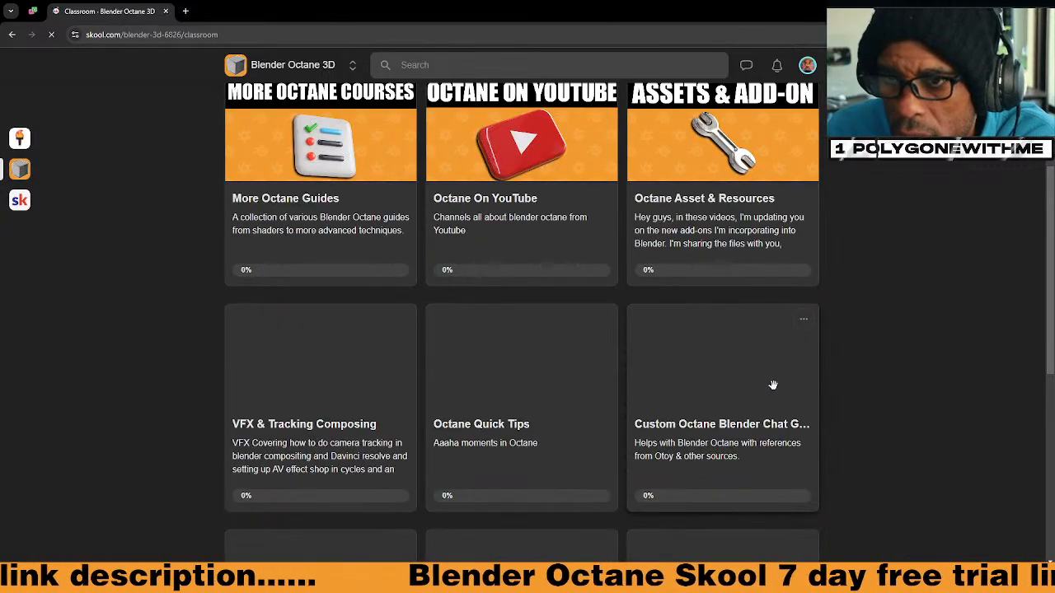
scroll(742, 379, up, 2)
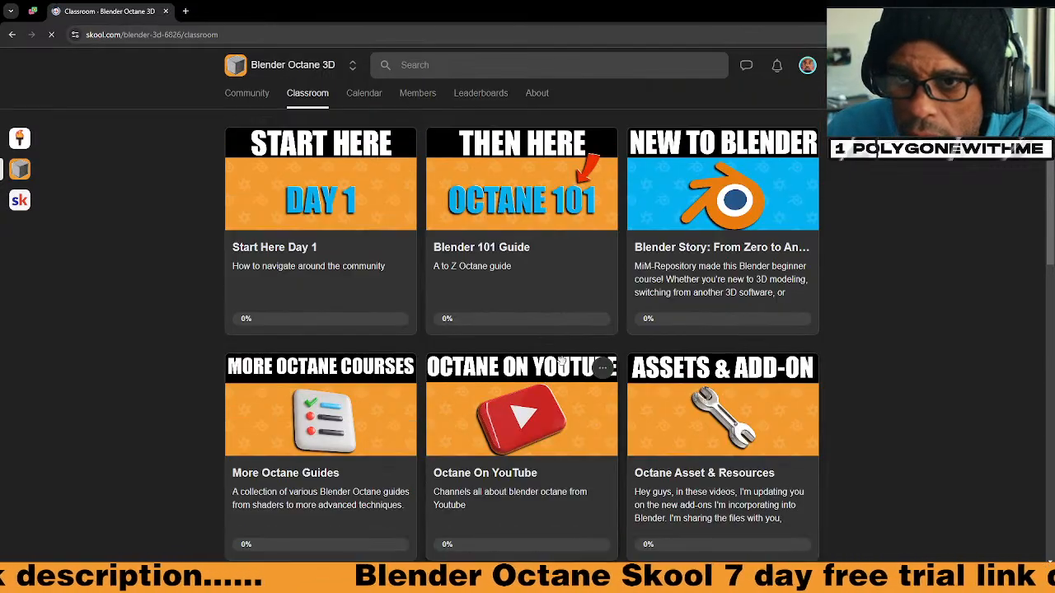
scroll(577, 377, down, 1)
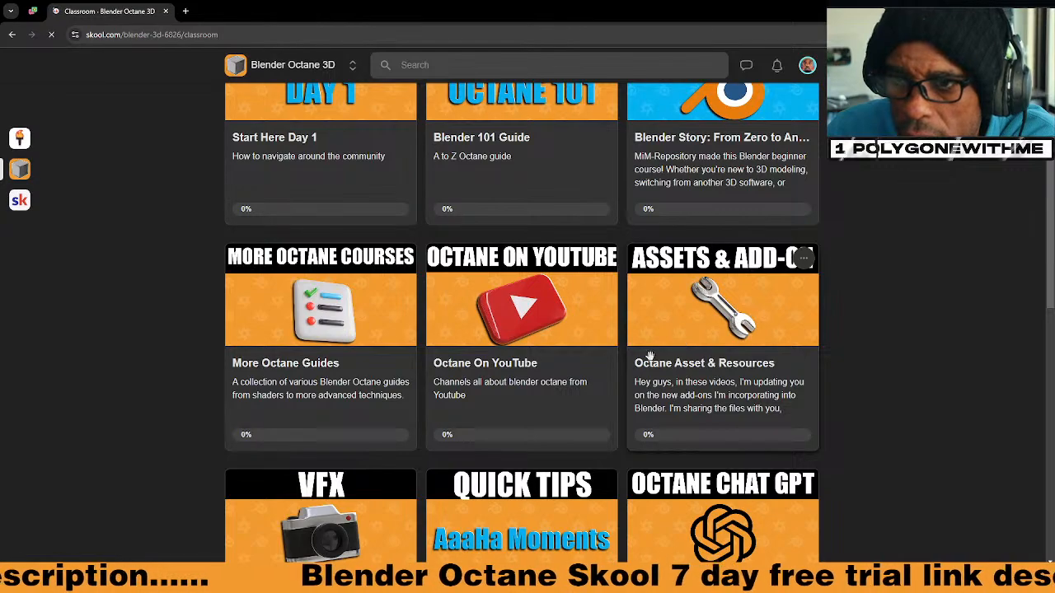
click(628, 382)
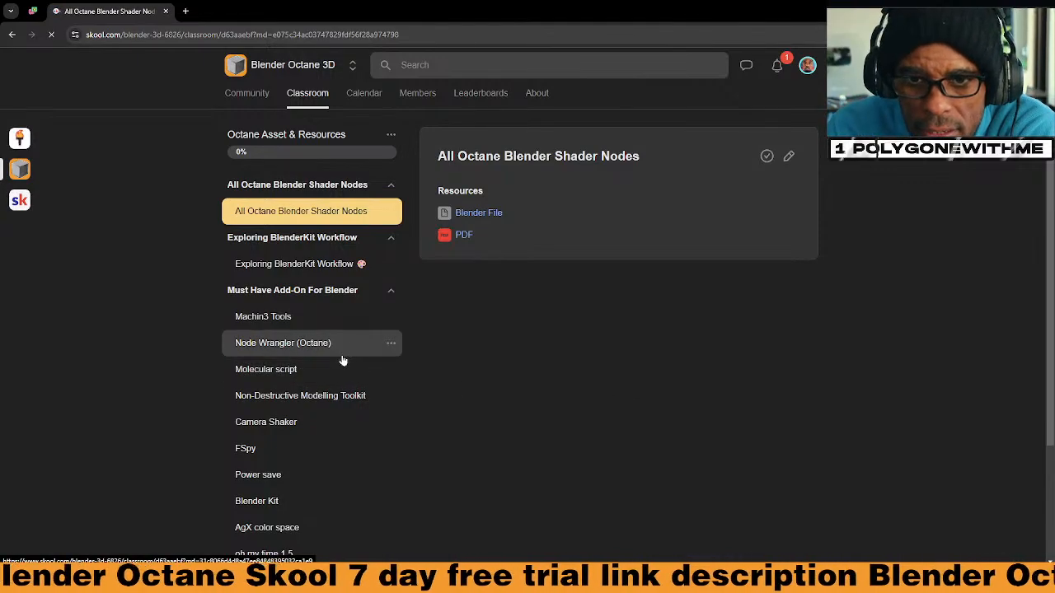
Open the Electrical line generator (Octane) lesson and its Blender File resource
scroll(334, 383, down, 2)
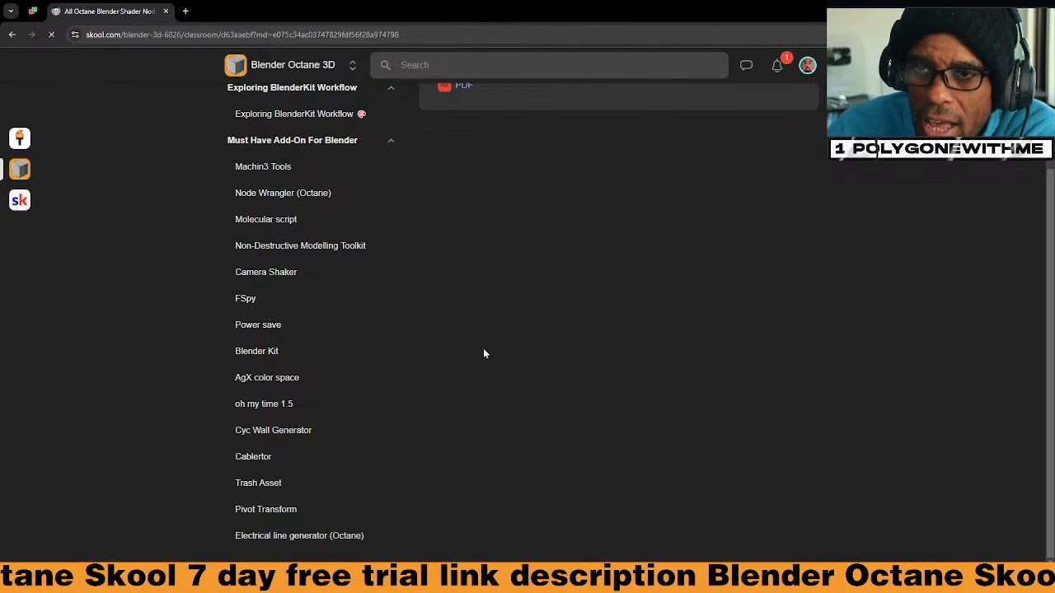
click(314, 541)
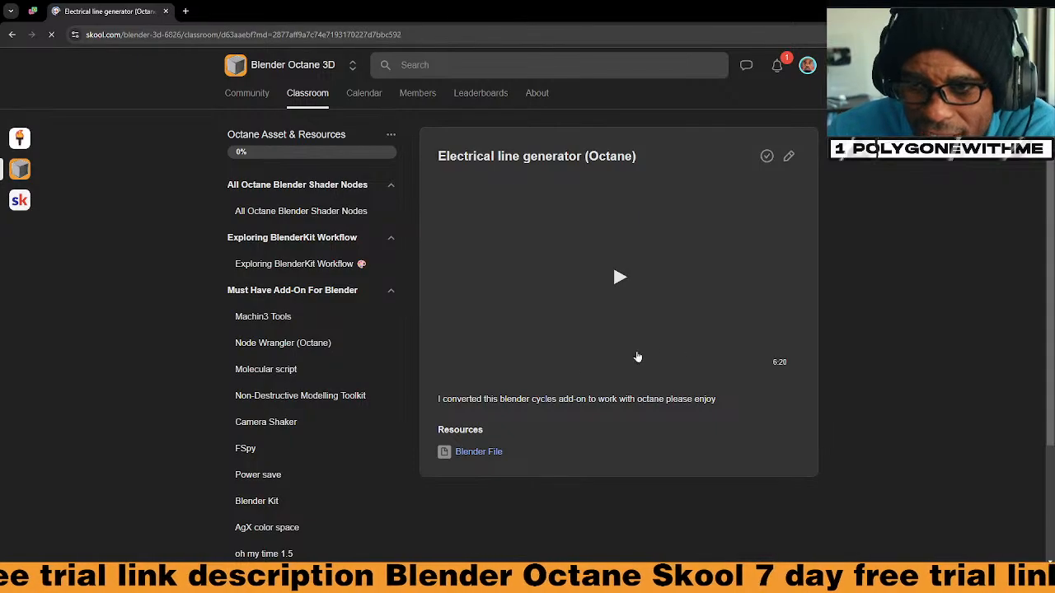
click(492, 453)
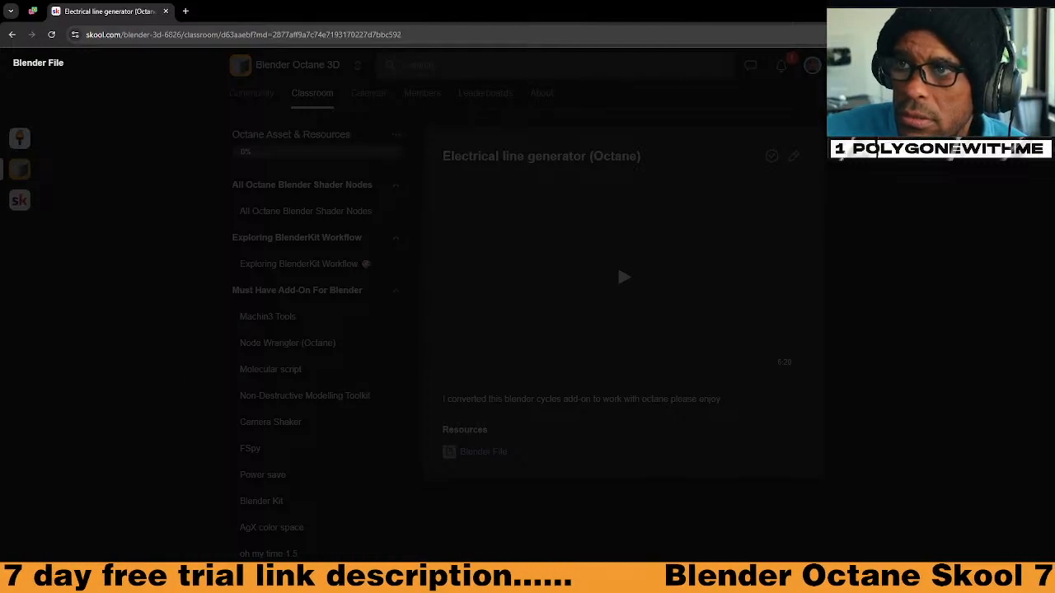
Clear Chrome's entire download history and return to the Blender File resource
click(1043, 35)
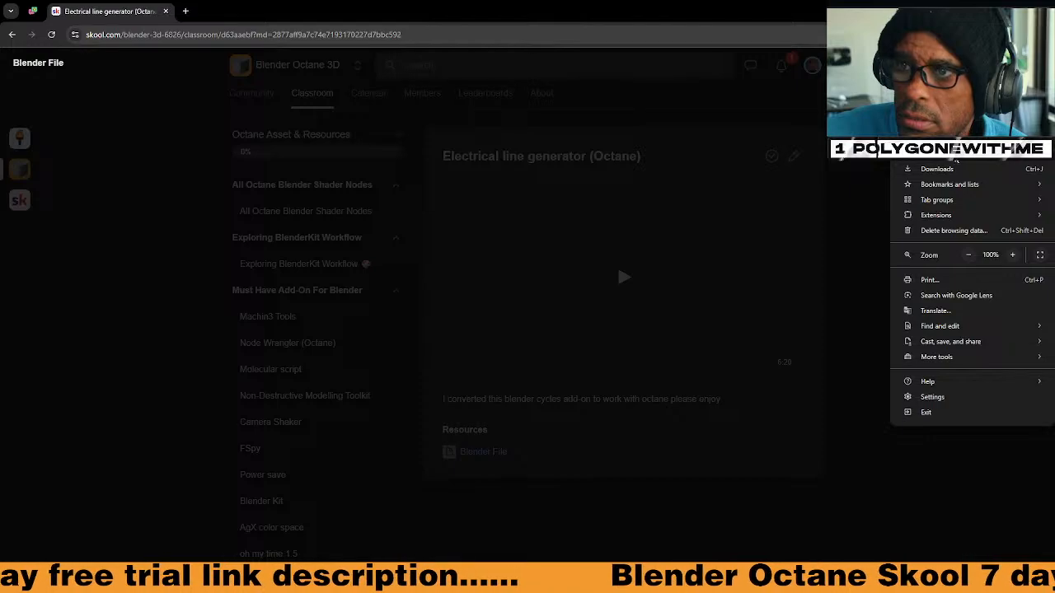
click(940, 168)
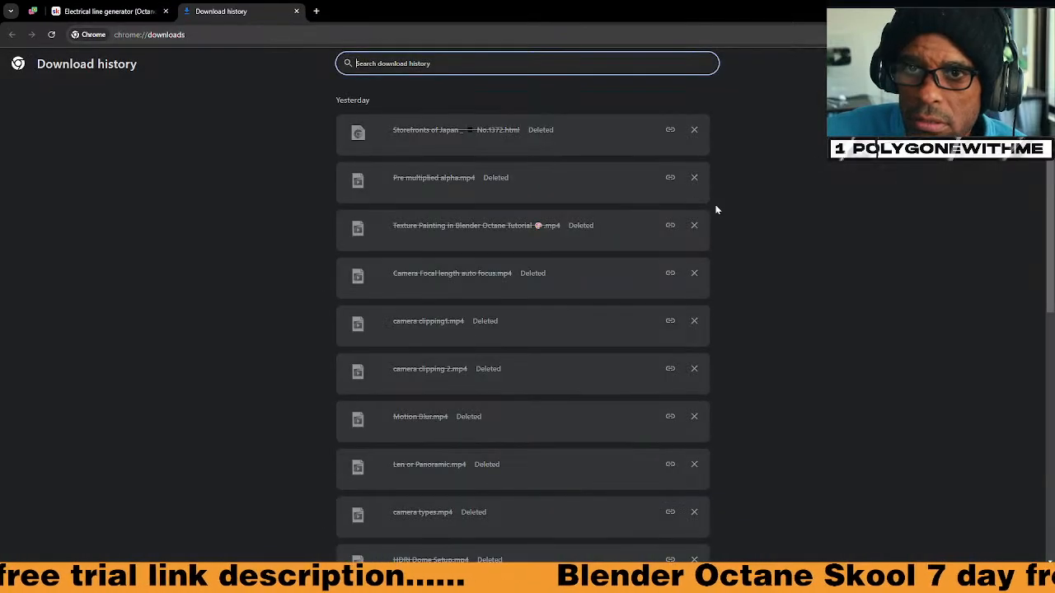
scroll(715, 209, down, 4)
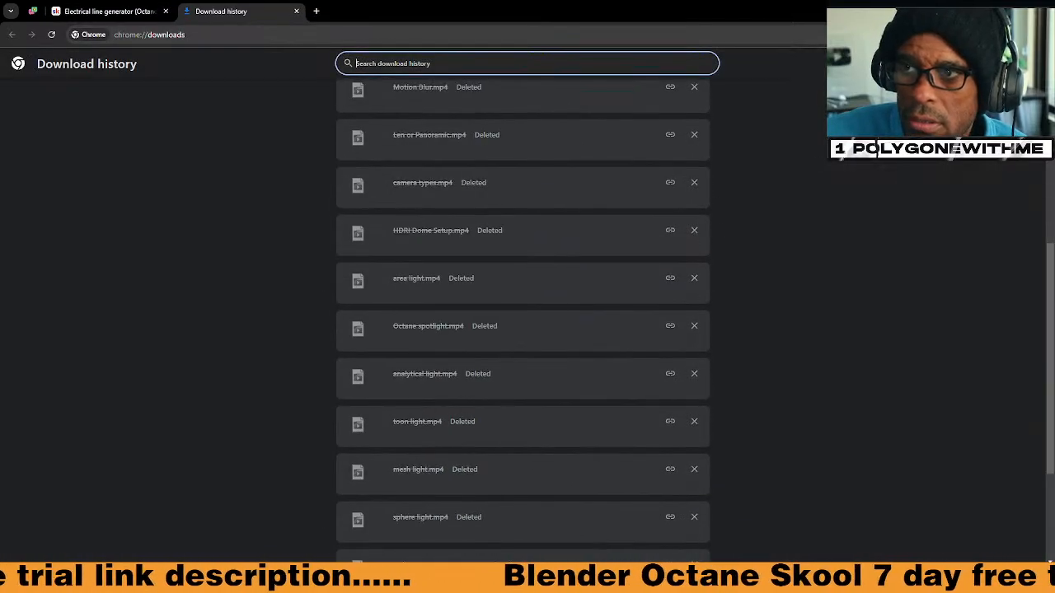
click(981, 87)
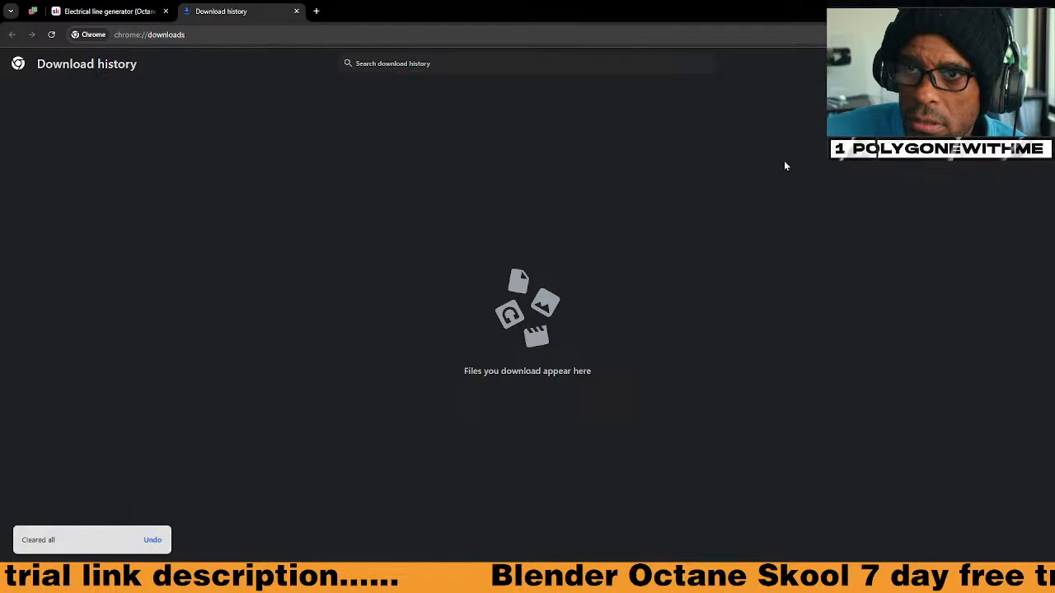
click(296, 10)
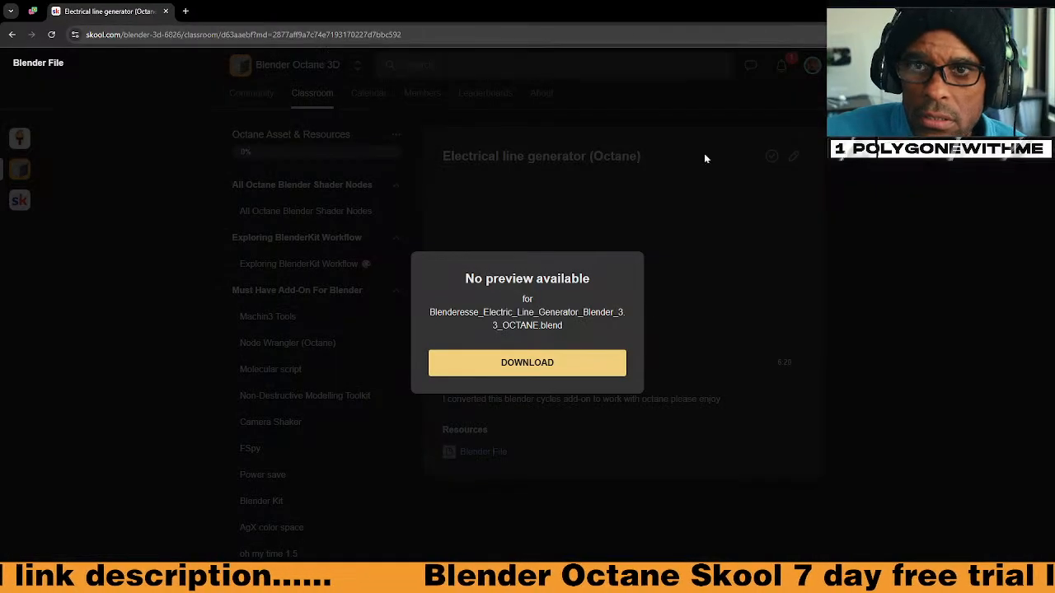
Download Blenderesse_Electric_Line_Generator_Blender_3.3_OCTANE.blend and switch to the Blender window holding the traffic assets
click(557, 373)
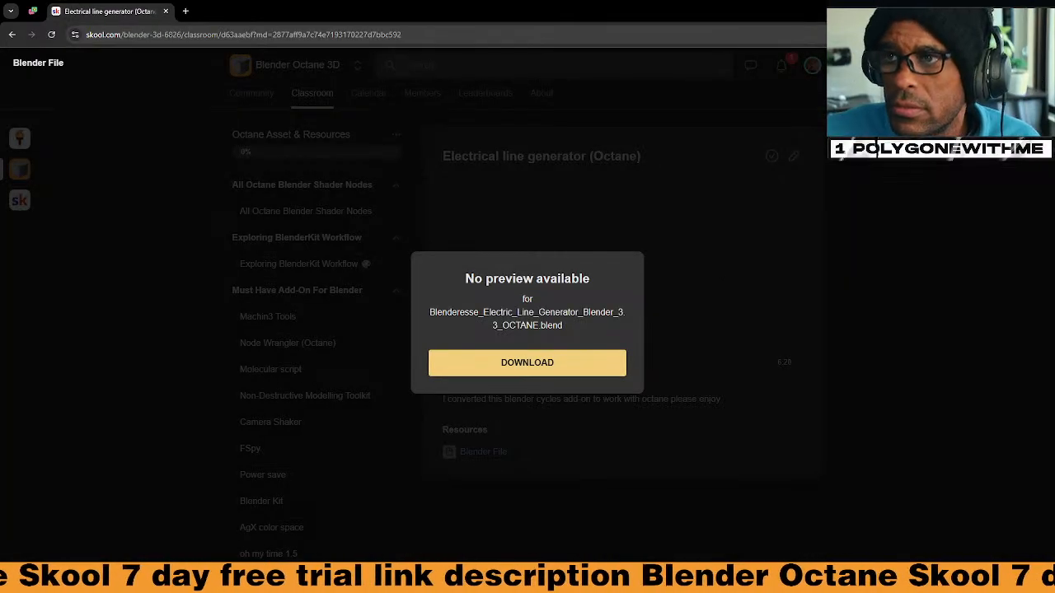
click(928, 298)
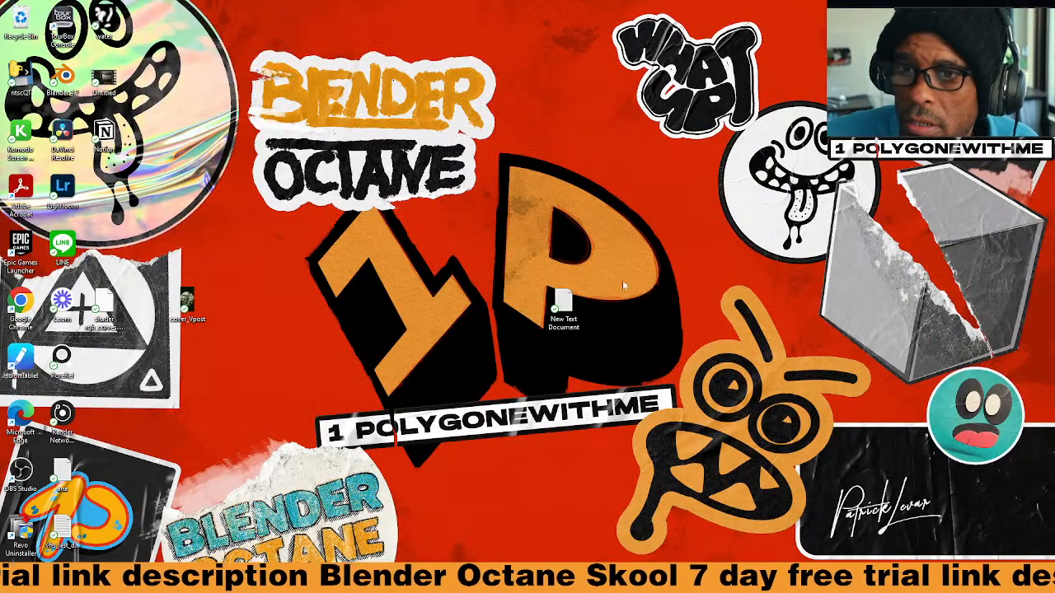
mouse_move(678, 560)
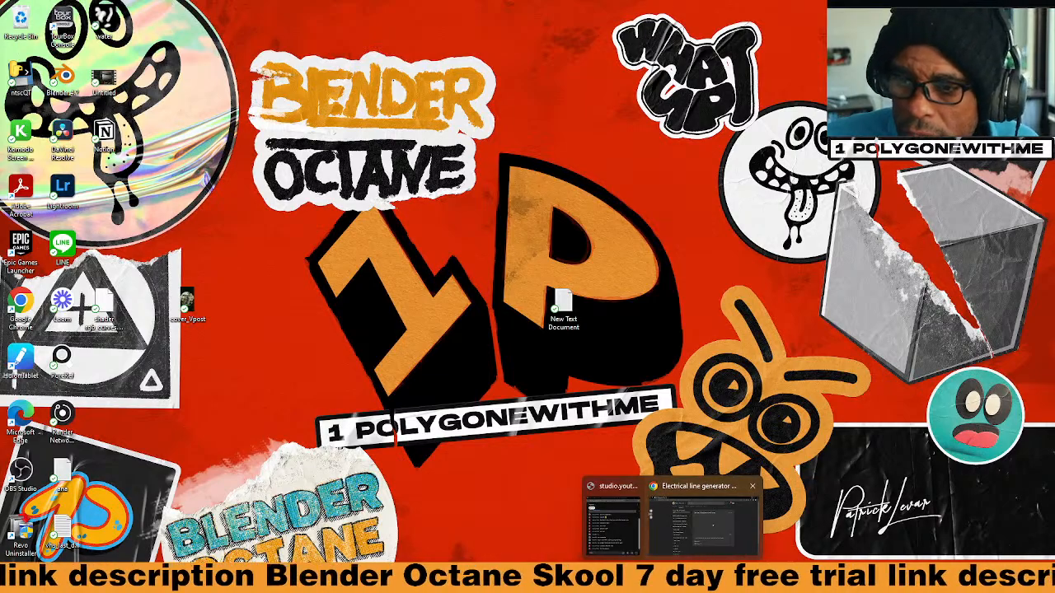
mouse_move(720, 560)
click(778, 515)
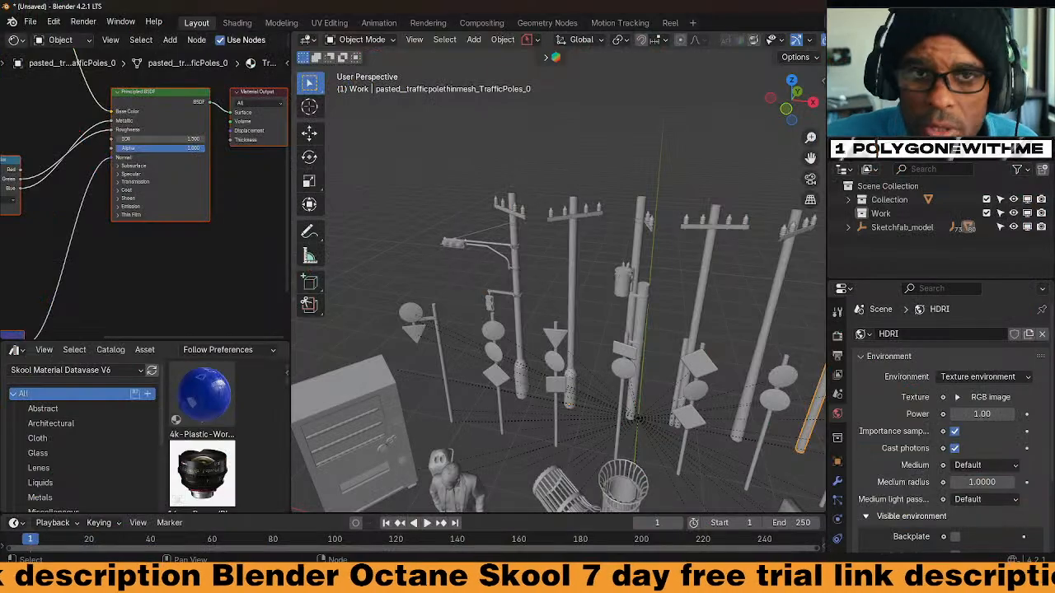
Start saving the unsaved traffic asset scene as a new file and browse to P:\BLENDER\Blender Assets new pc
click(30, 22)
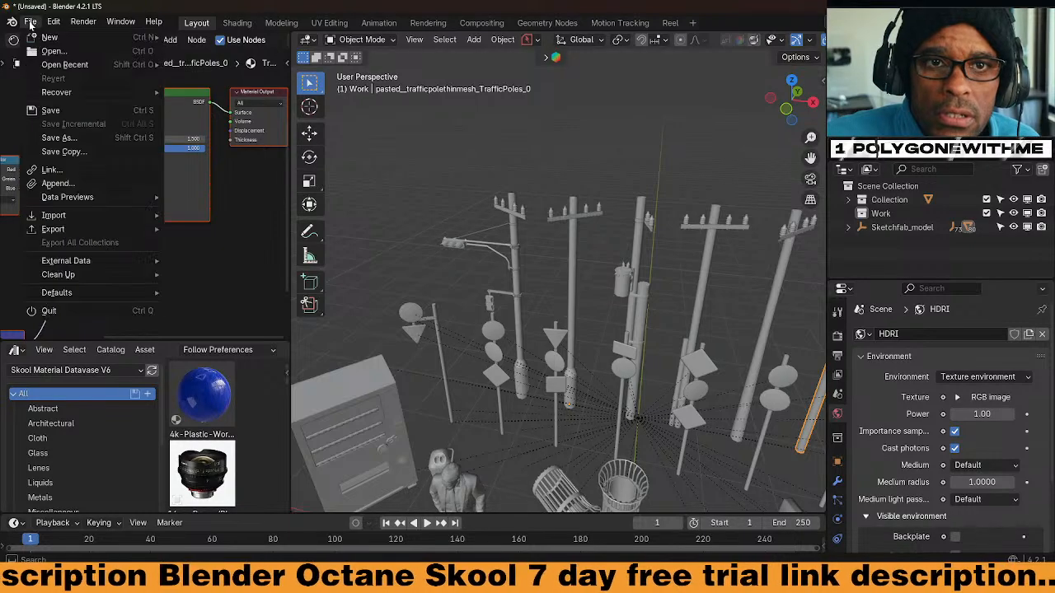
click(39, 54)
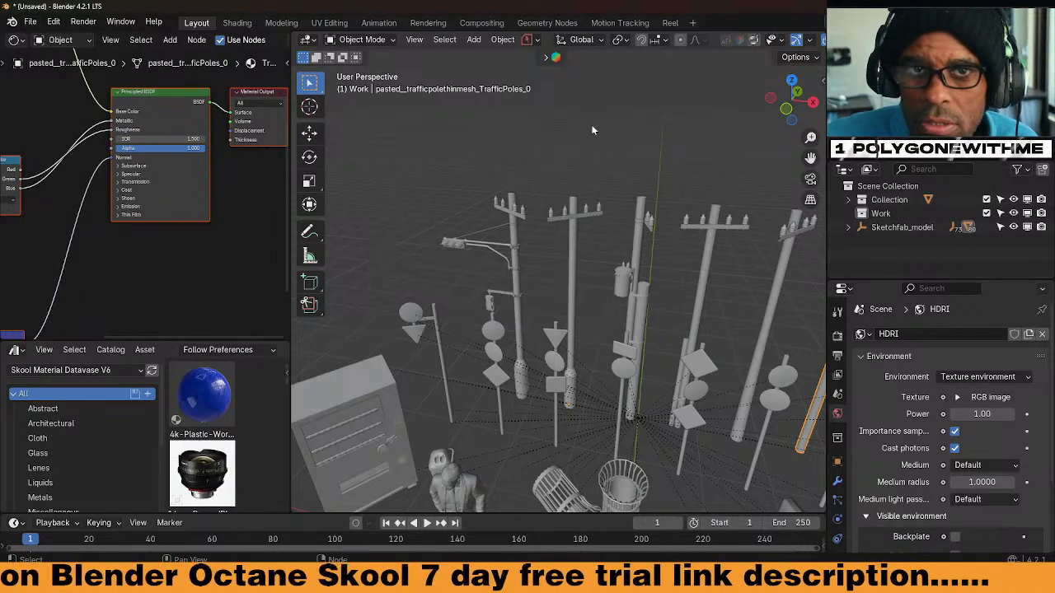
click(30, 22)
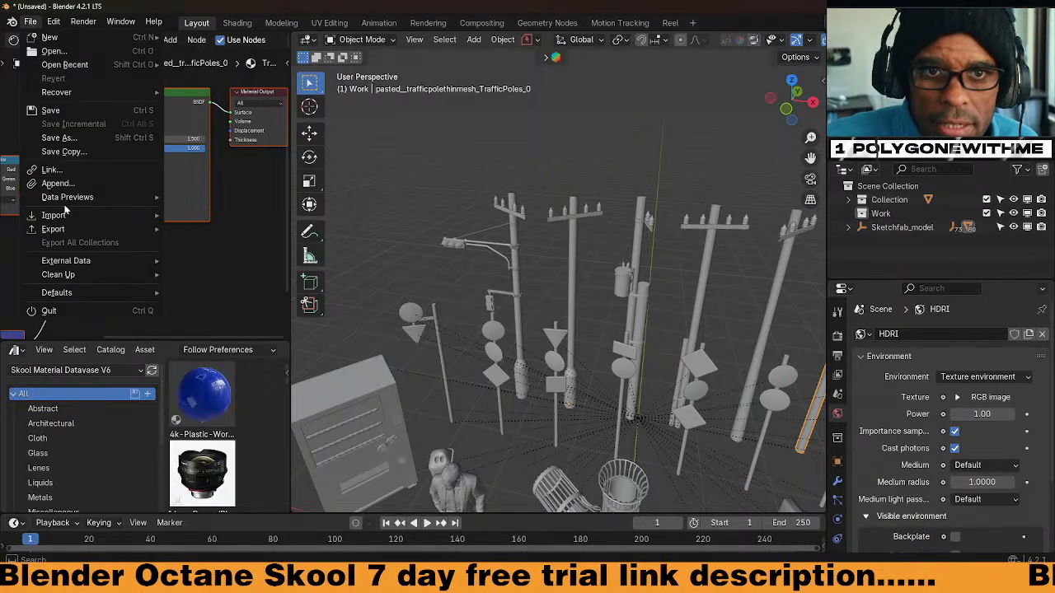
click(62, 138)
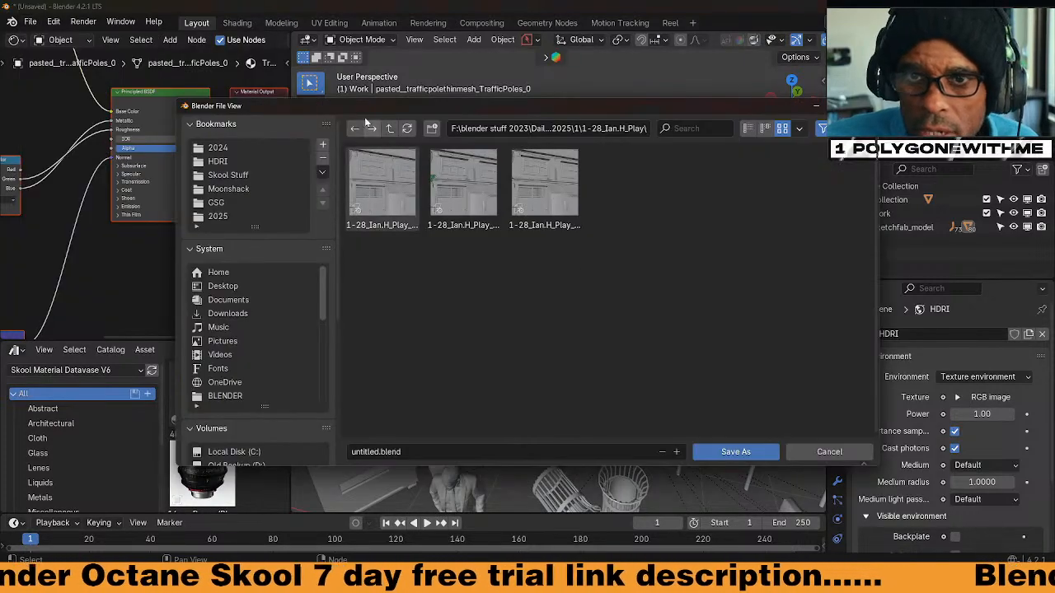
drag(323, 292, 321, 315)
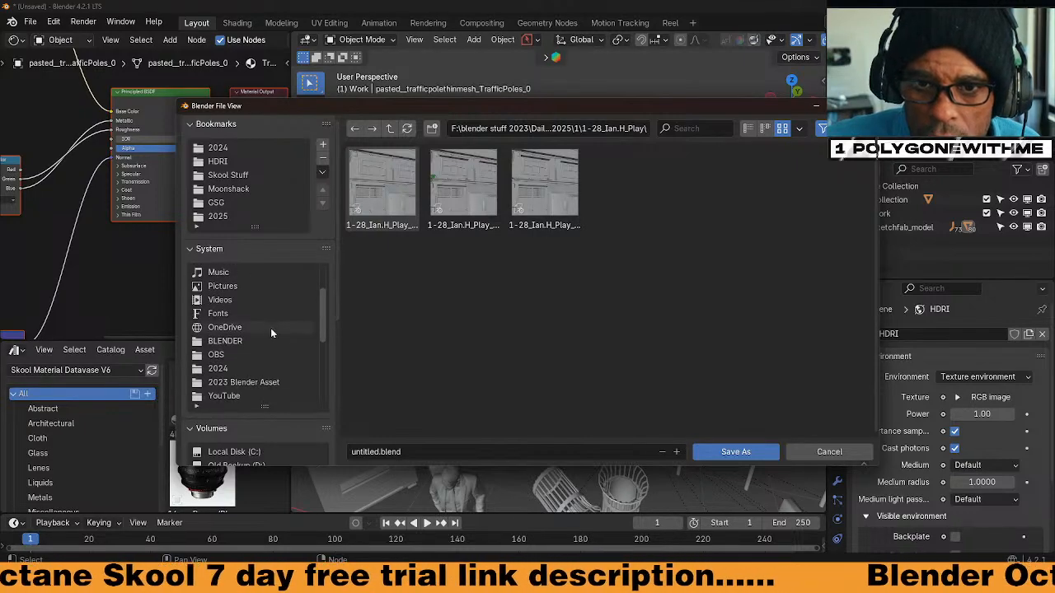
click(249, 340)
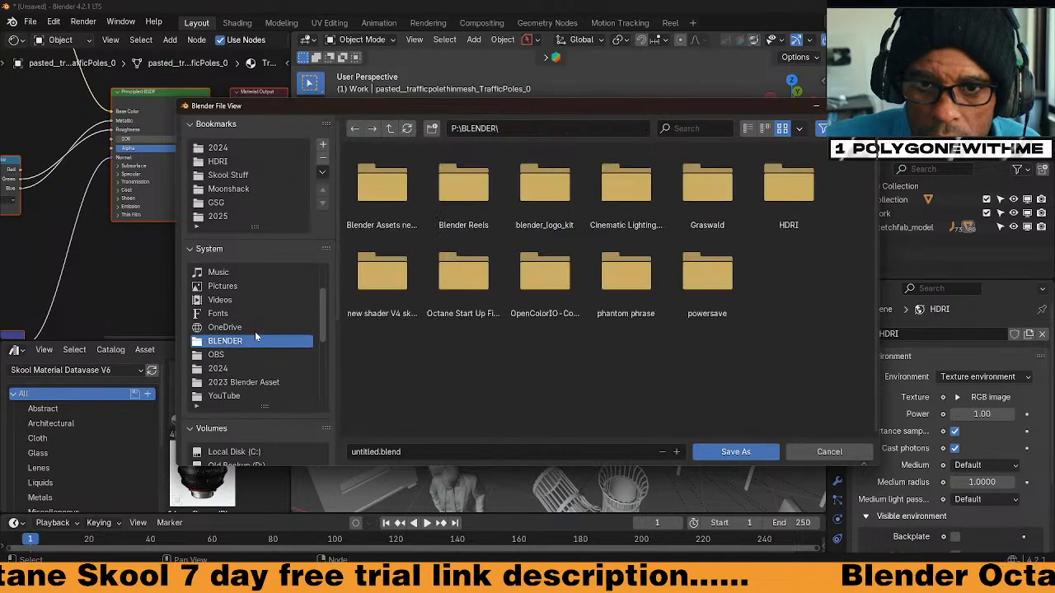
double_click(398, 188)
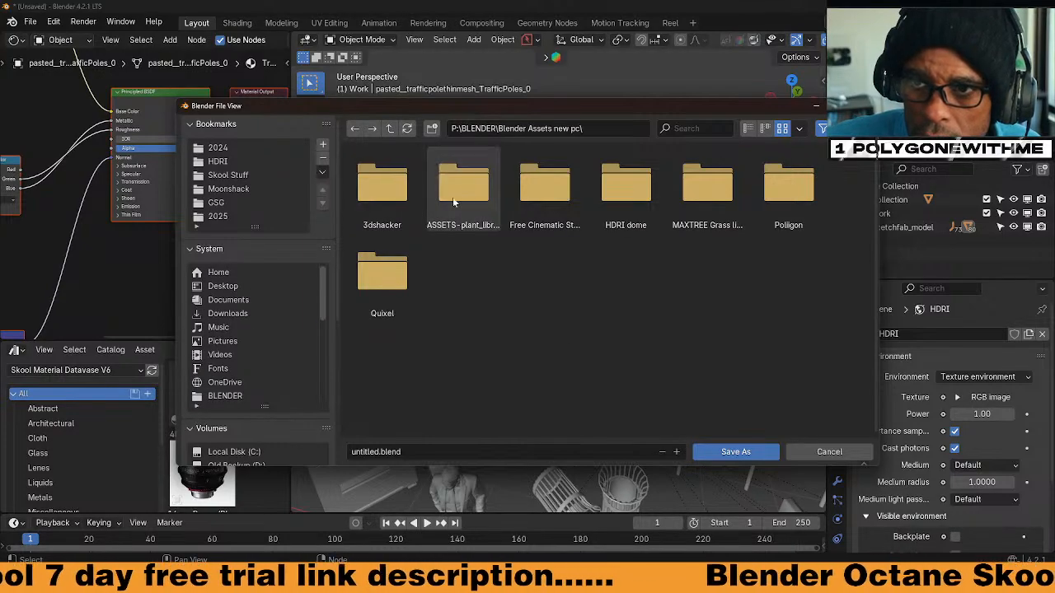
Create a folder named My New Stuff and save the scene in it as untitled.blend
click(432, 129)
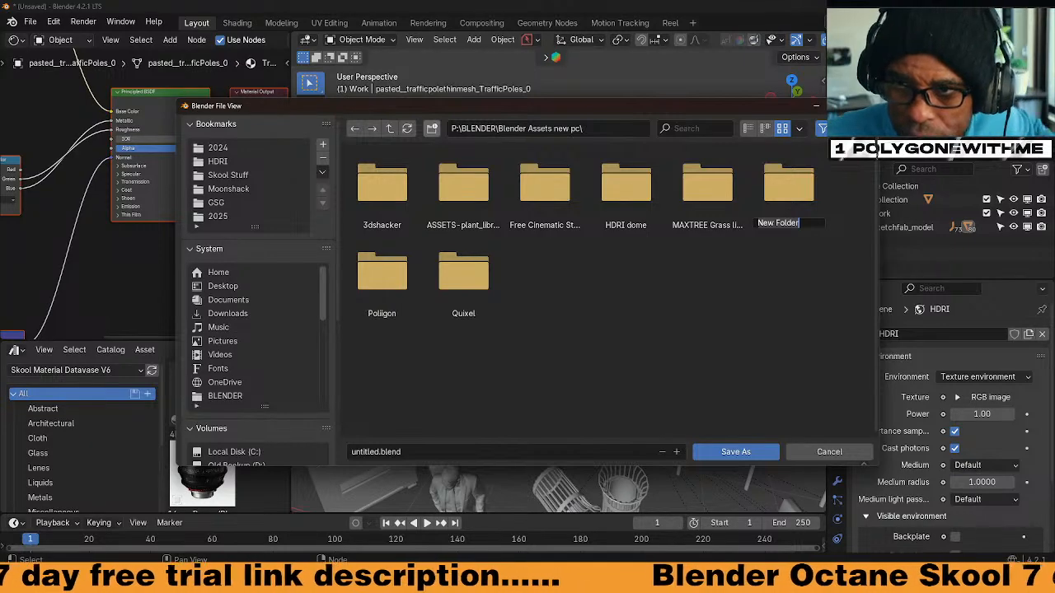
text(My)
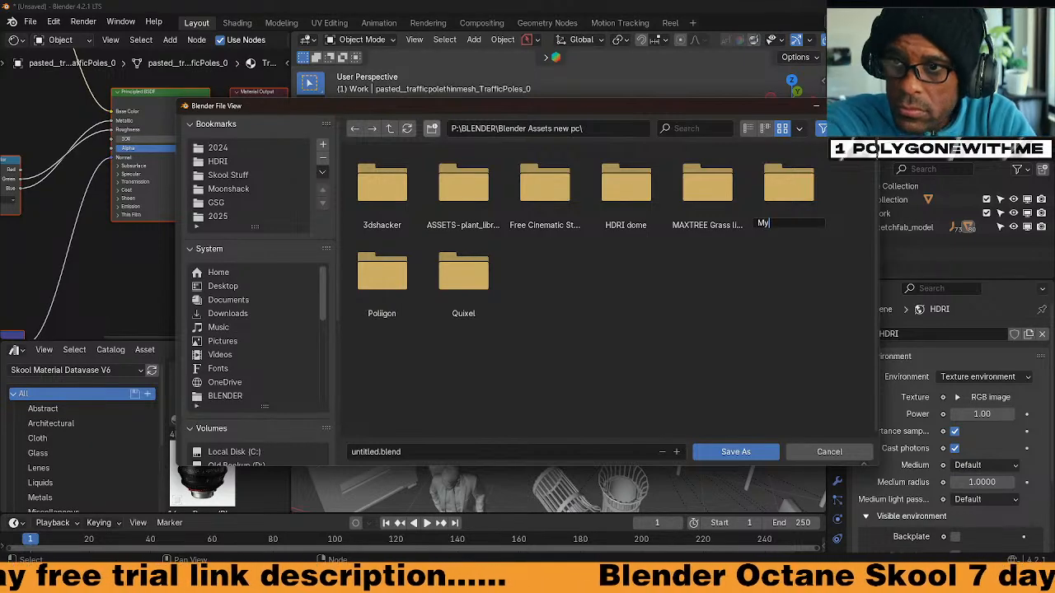
text( New)
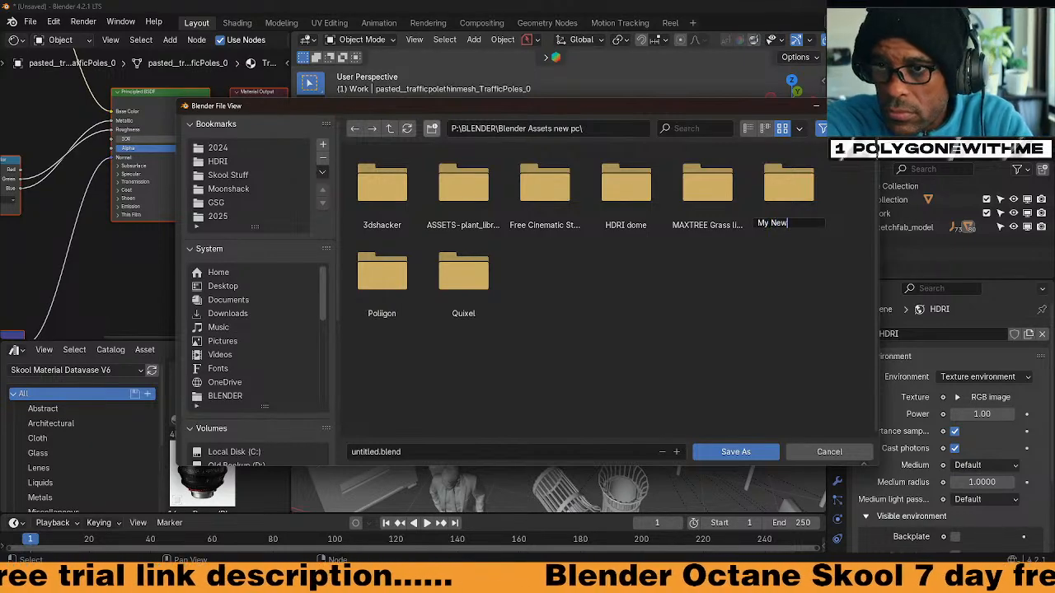
text( Stu)
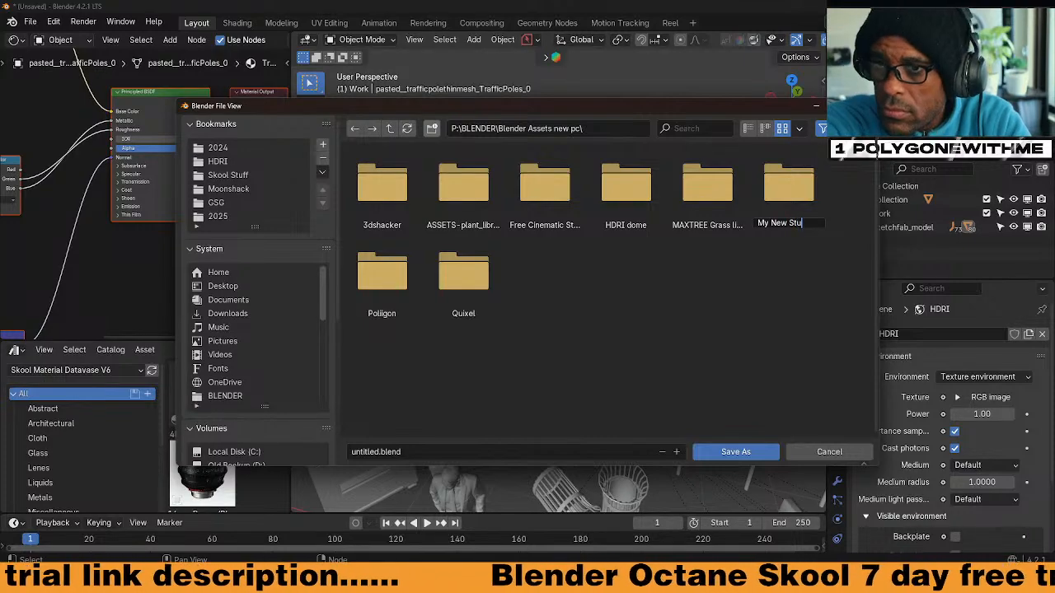
key(Return)
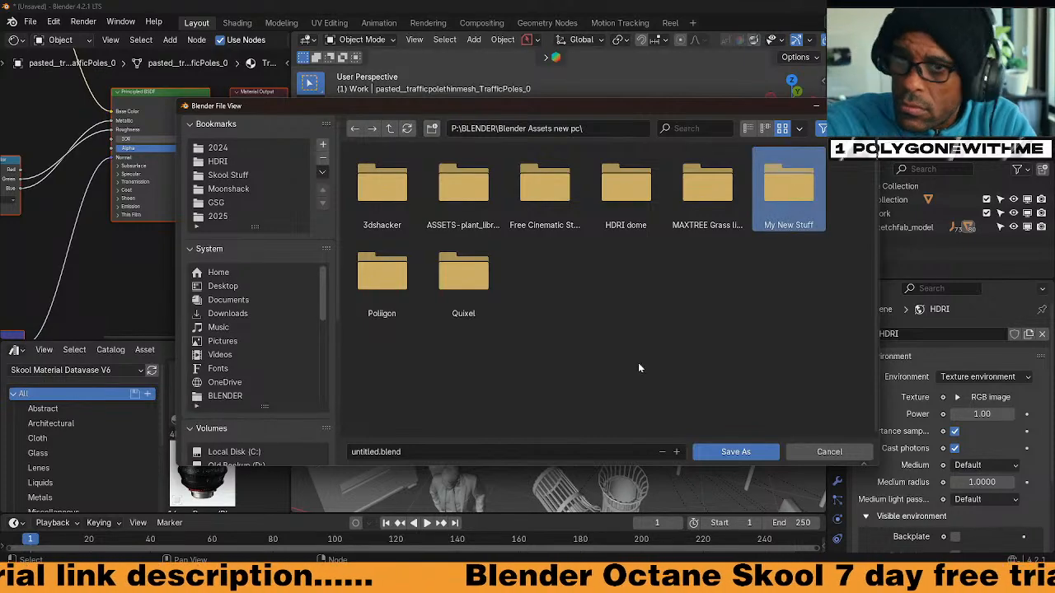
double_click(783, 193)
click(771, 452)
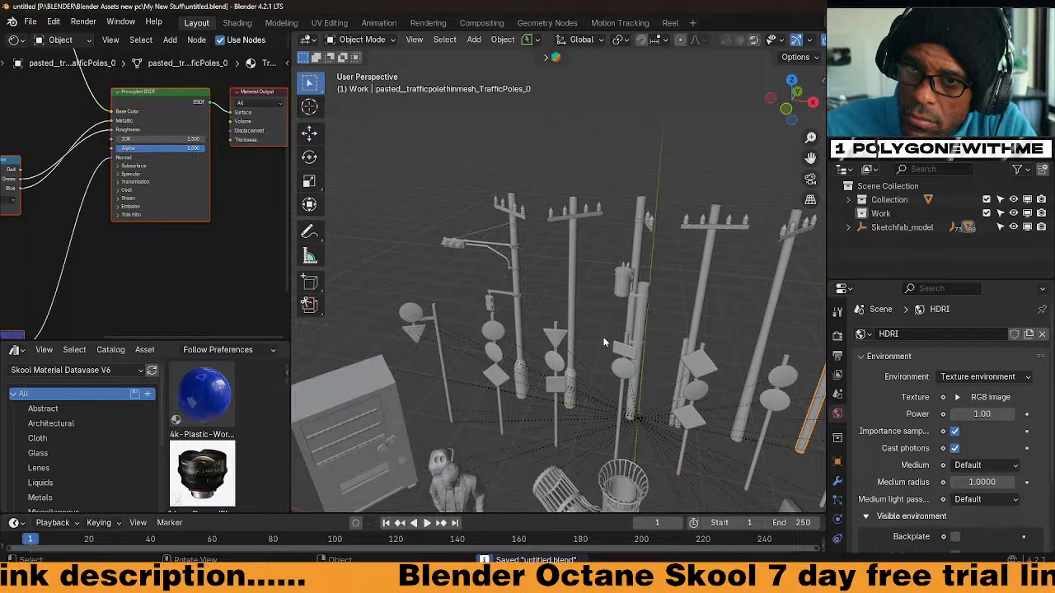
Open Blenderesse_Electric_Line_Generator_Blender_3.3_OCTANE.blend from the Downloads folder, listing the files in a vertical list
click(33, 23)
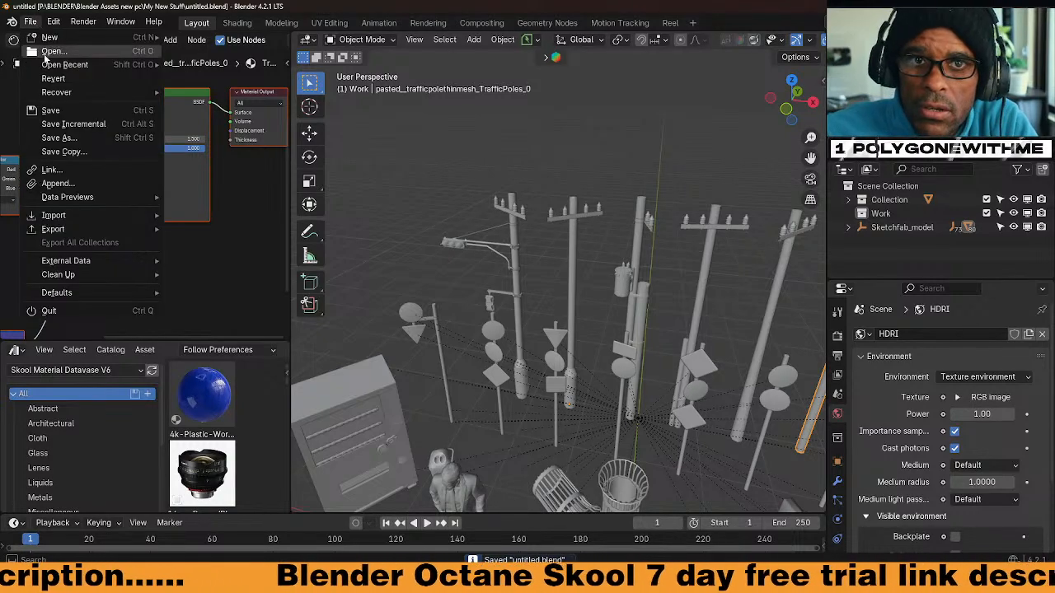
mouse_move(62, 68)
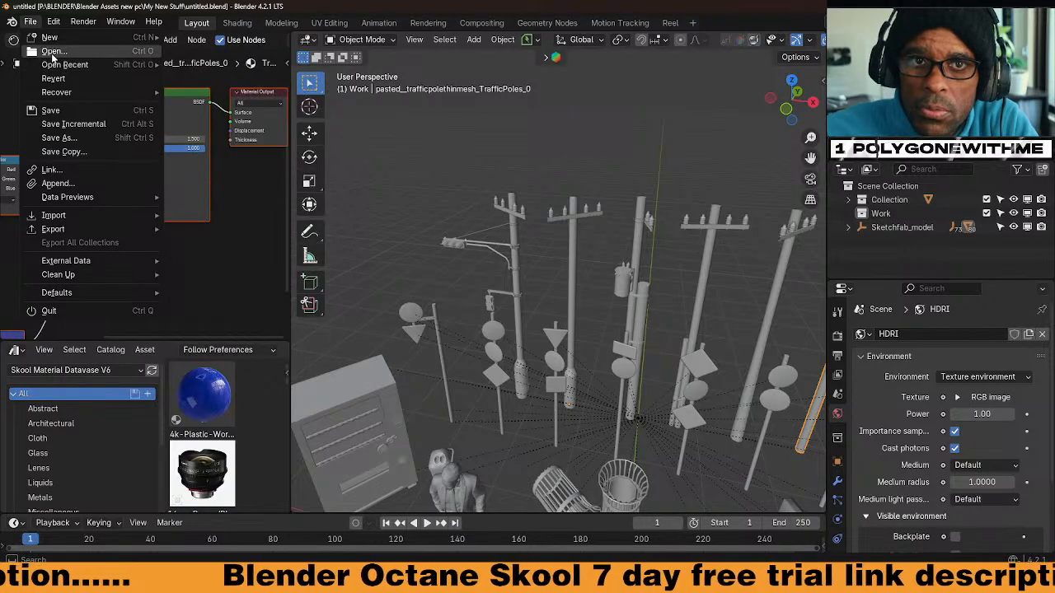
click(53, 54)
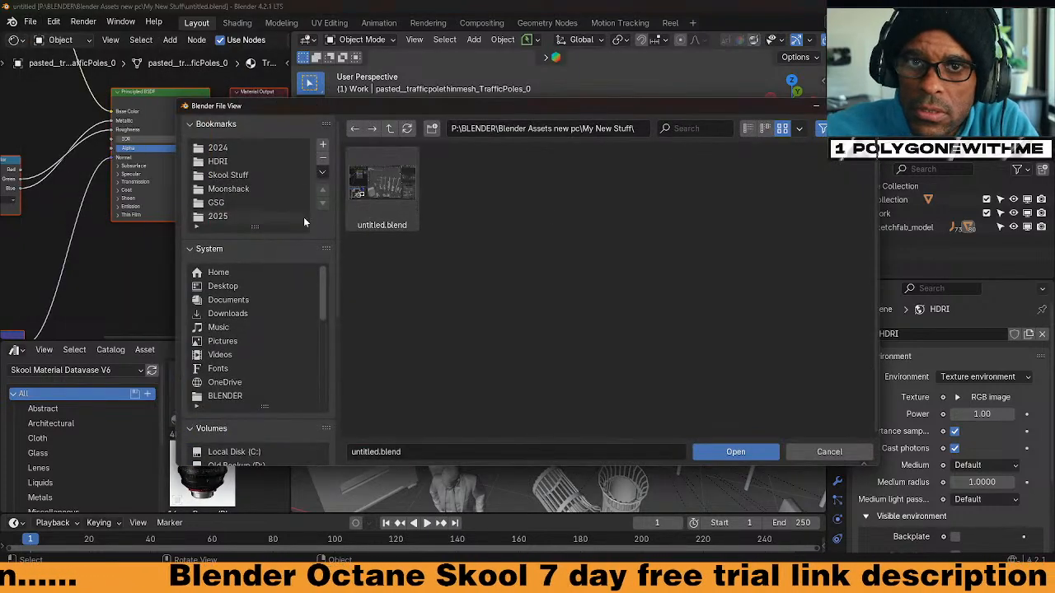
click(231, 316)
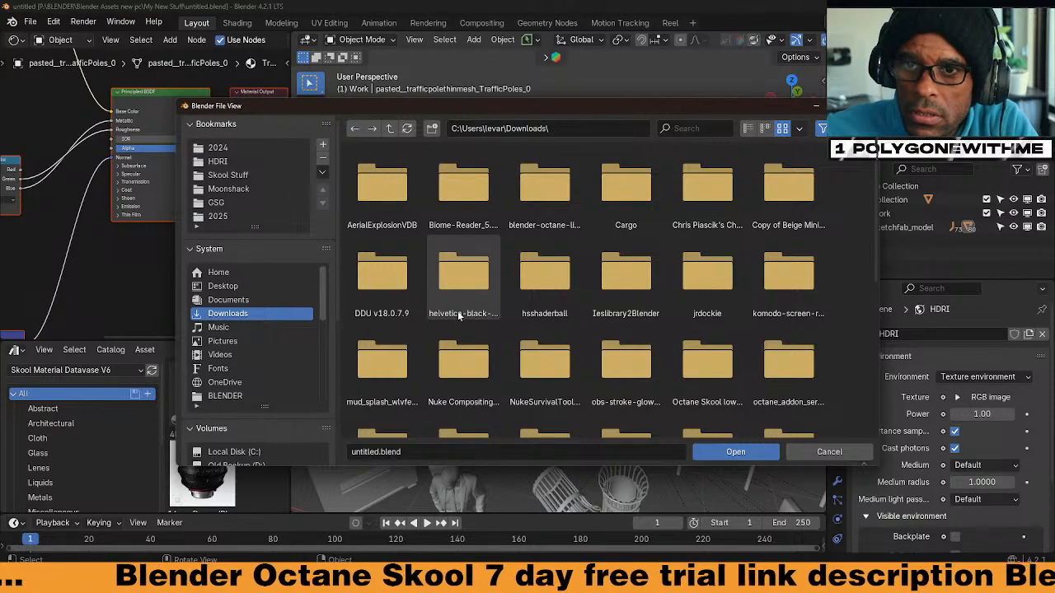
click(747, 128)
scroll(803, 350, down, 6)
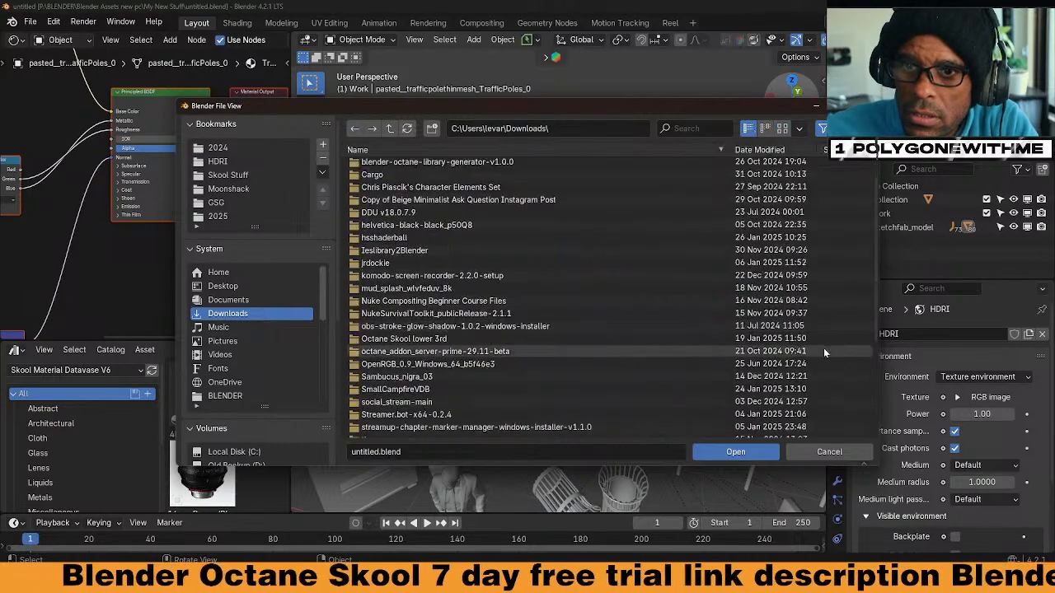
click(716, 330)
click(723, 452)
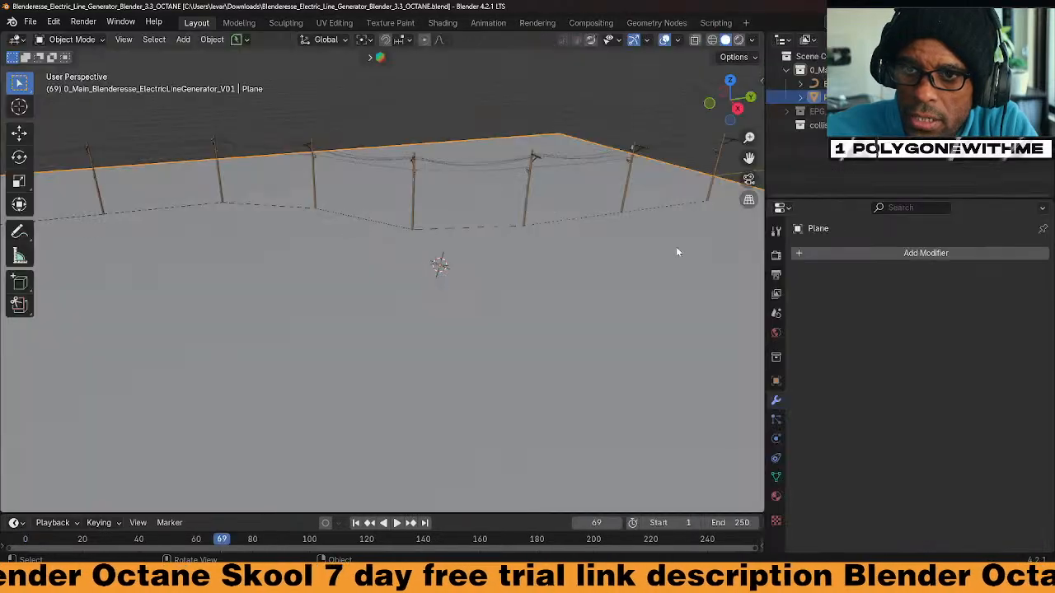
Inspect the ground plane in the power line scene and check its particle, constraint, physics and modifier properties
scroll(442, 211, down, 5)
middle_drag(465, 278, 435, 317)
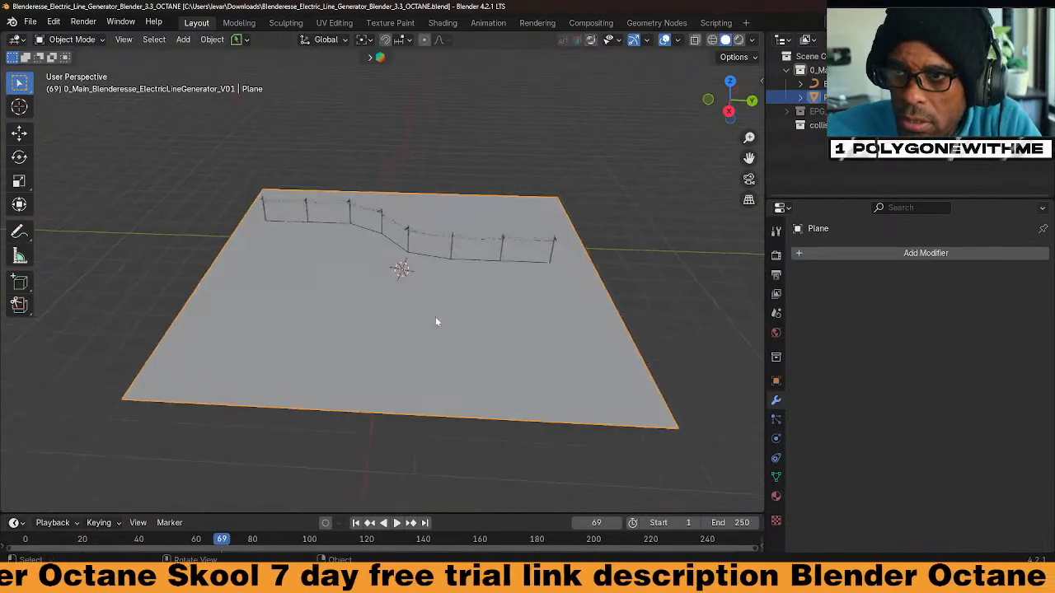
scroll(495, 310, up, 3)
click(776, 419)
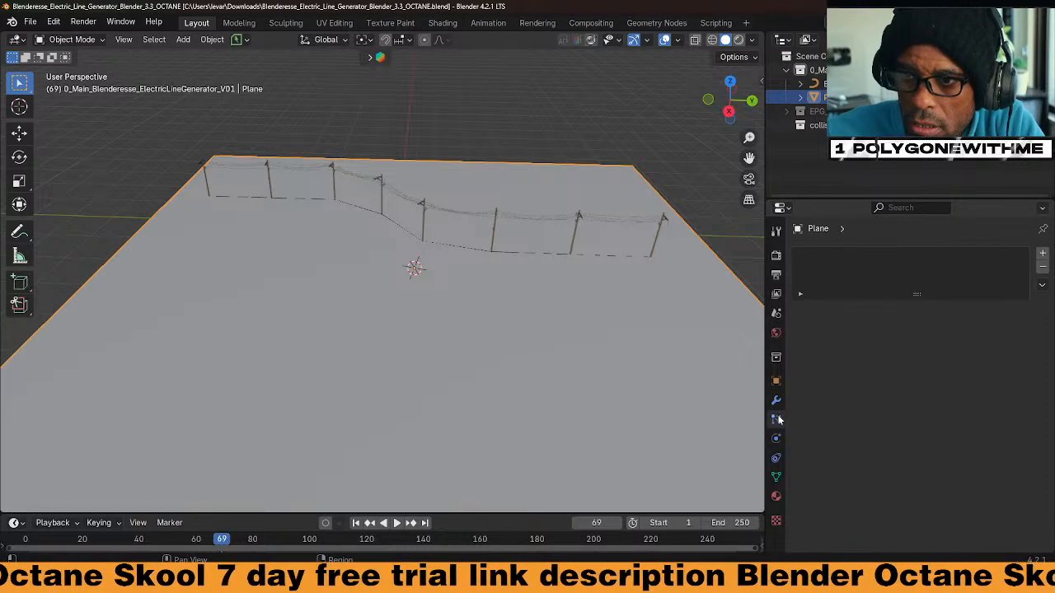
click(776, 402)
click(774, 457)
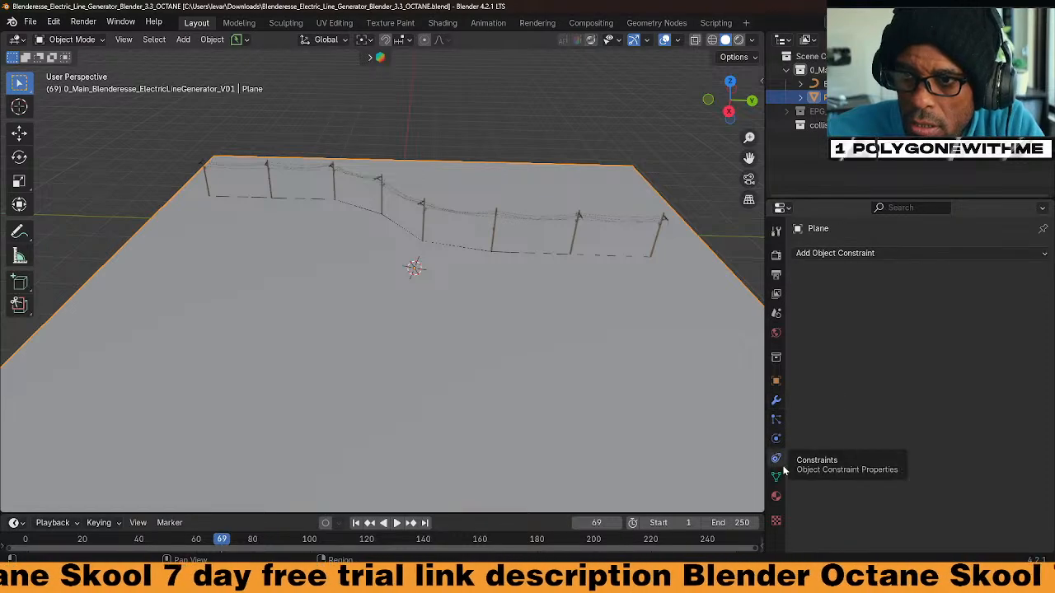
click(775, 438)
click(775, 403)
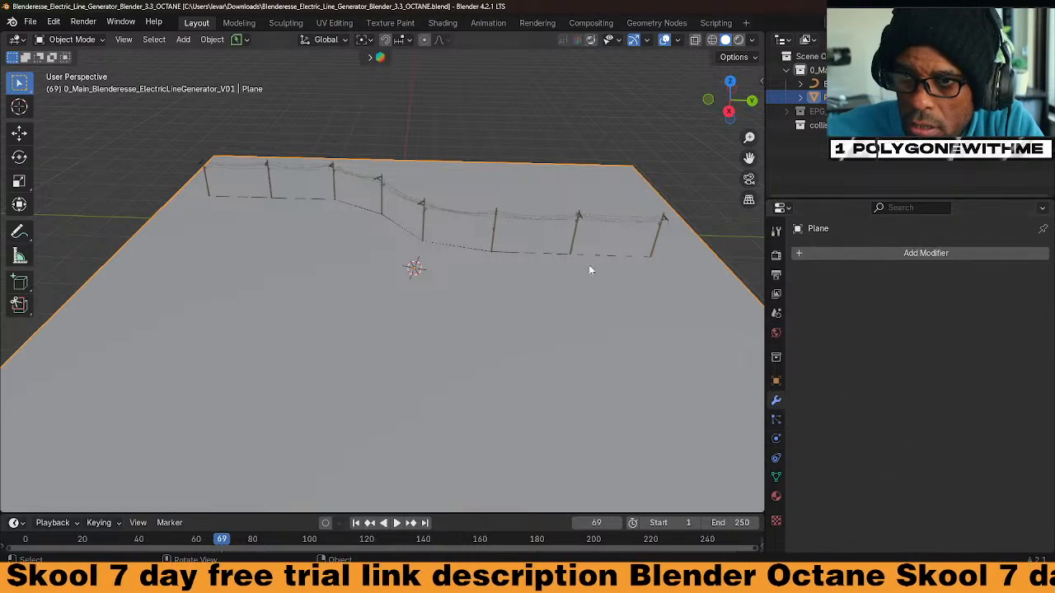
Select the electric line and try Poles Type 4 before settling on Poles Type 1
click(495, 218)
drag(953, 344, 927, 343)
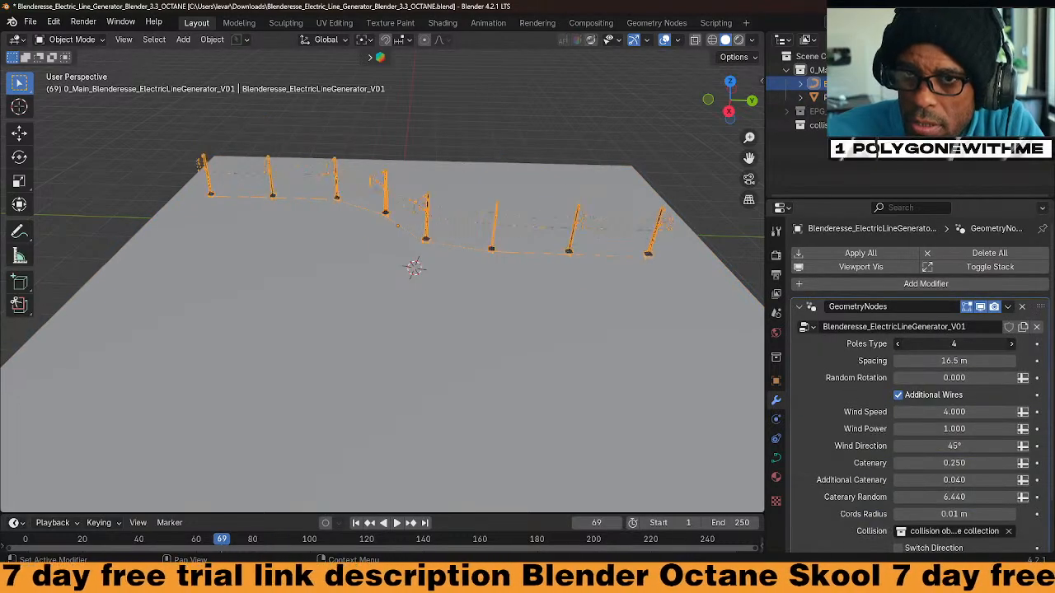
scroll(405, 302, up, 5)
shift+middle_drag(466, 228, 399, 383)
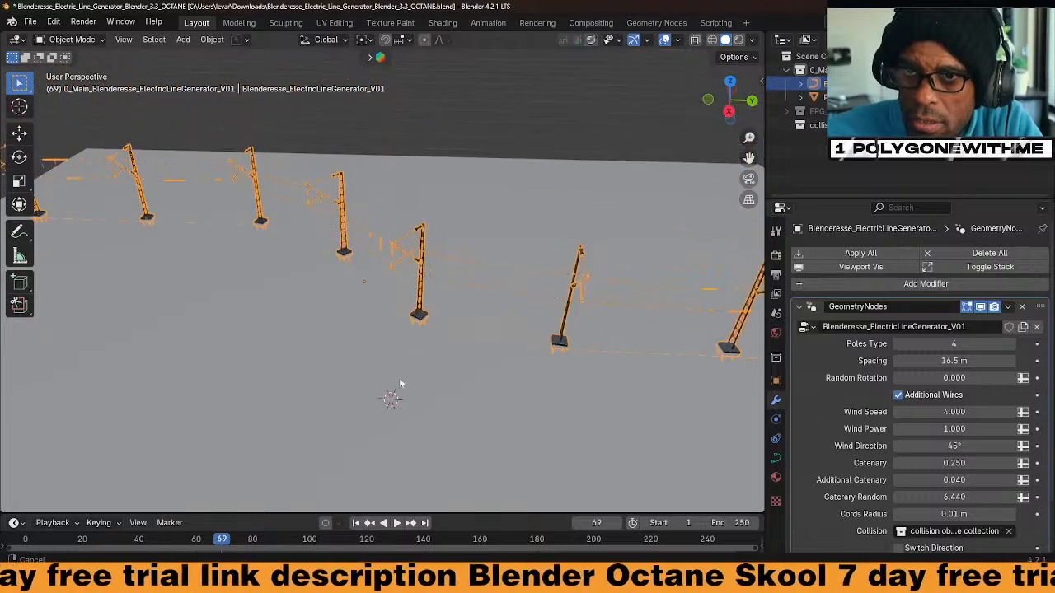
drag(966, 344, 931, 343)
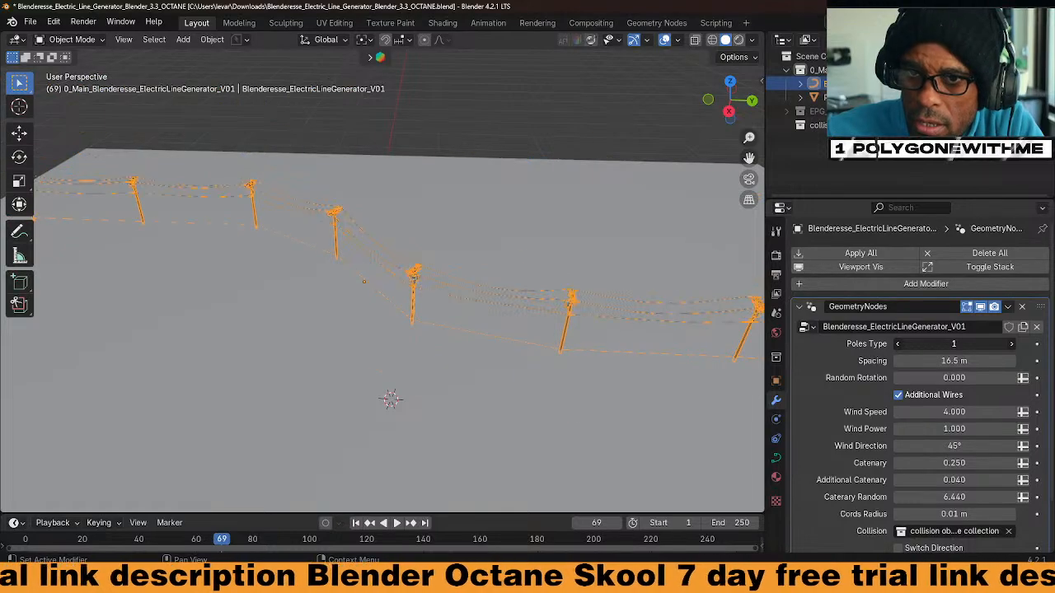
Preview the electric line in rendered shading and examine the poles from several angles
mouse_move(659, 296)
middle_down()
mouse_move(618, 299)
mouse_move(574, 328)
mouse_move(609, 247)
middle_up()
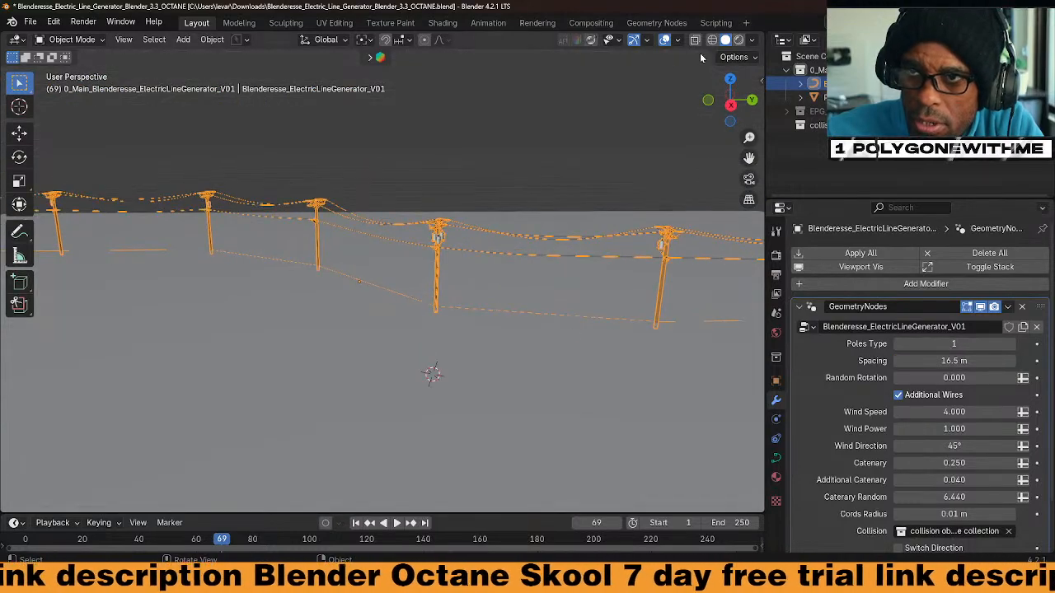
click(738, 40)
scroll(476, 322, up, 2)
scroll(453, 325, up, 1)
scroll(494, 319, down, 6)
scroll(362, 259, up, 9)
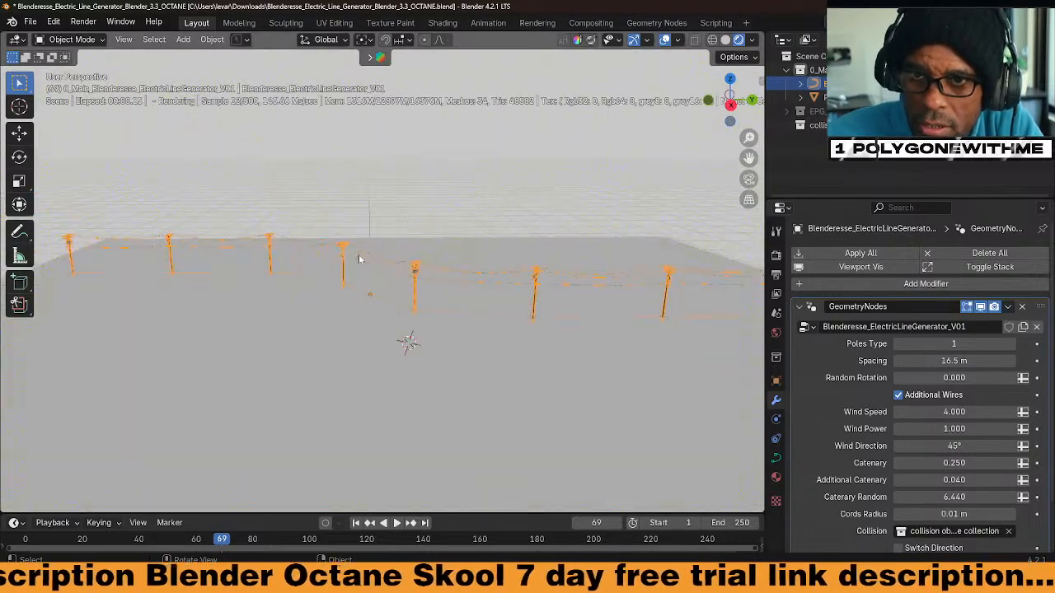
middle_drag(478, 286, 531, 301)
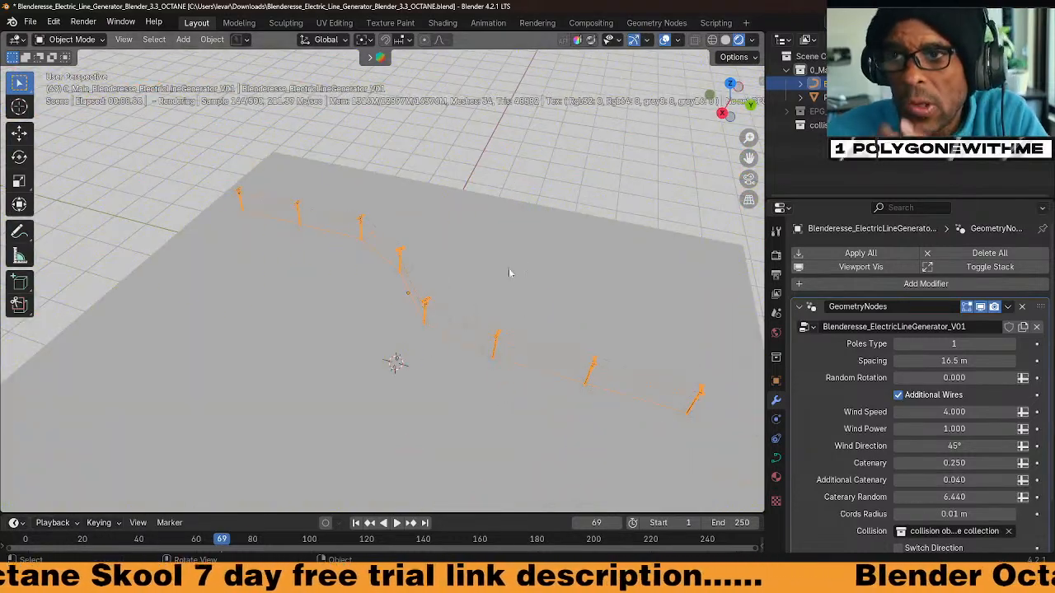
middle_drag(509, 253, 506, 284)
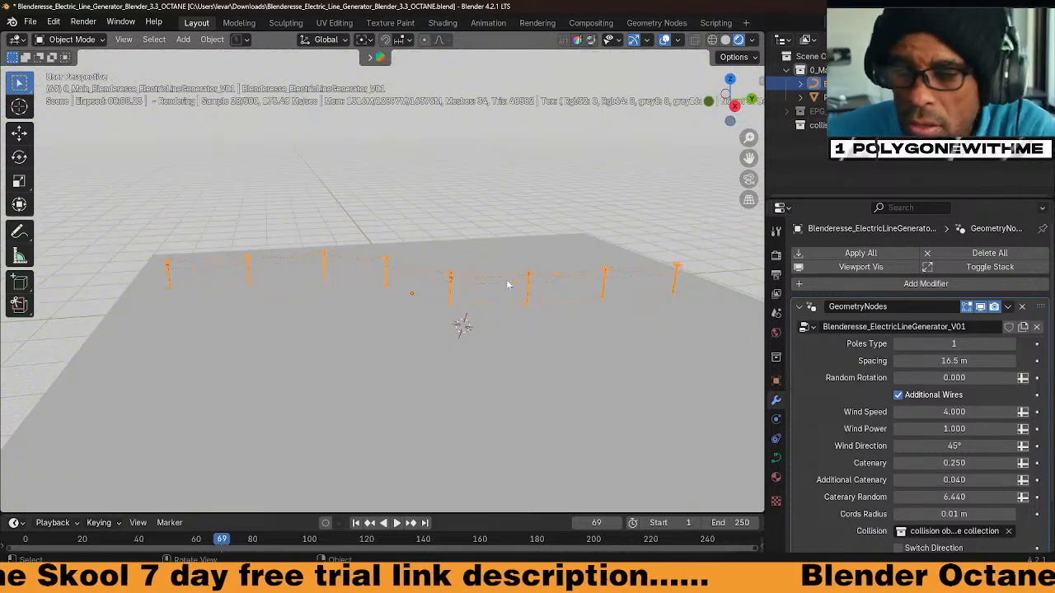
Set the electric line's Spacing to 24.6 m and Random Rotation to 0.020, and return to solid shading
mouse_move(948, 361)
mouse_down()
mouse_move(984, 361)
mouse_move(926, 361)
mouse_move(963, 361)
mouse_move(952, 378)
mouse_up()
scroll(622, 359, down, 3)
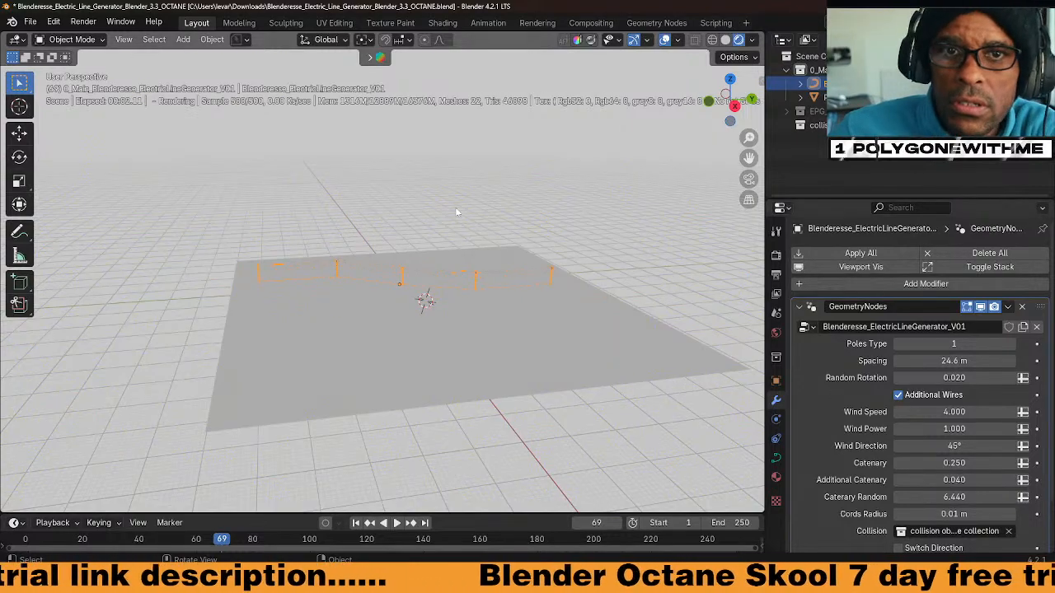
click(725, 40)
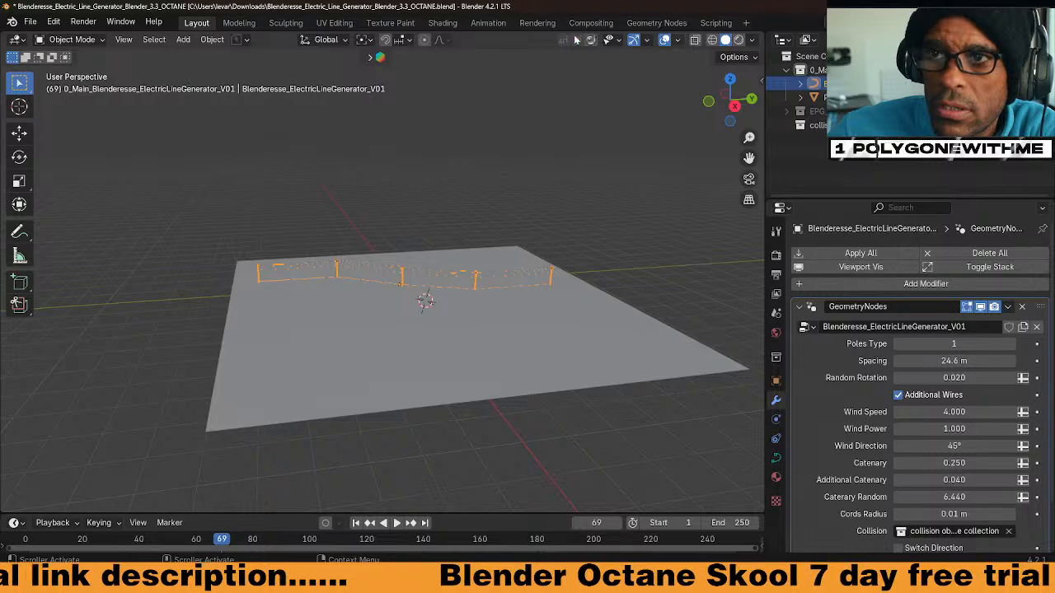
click(37, 24)
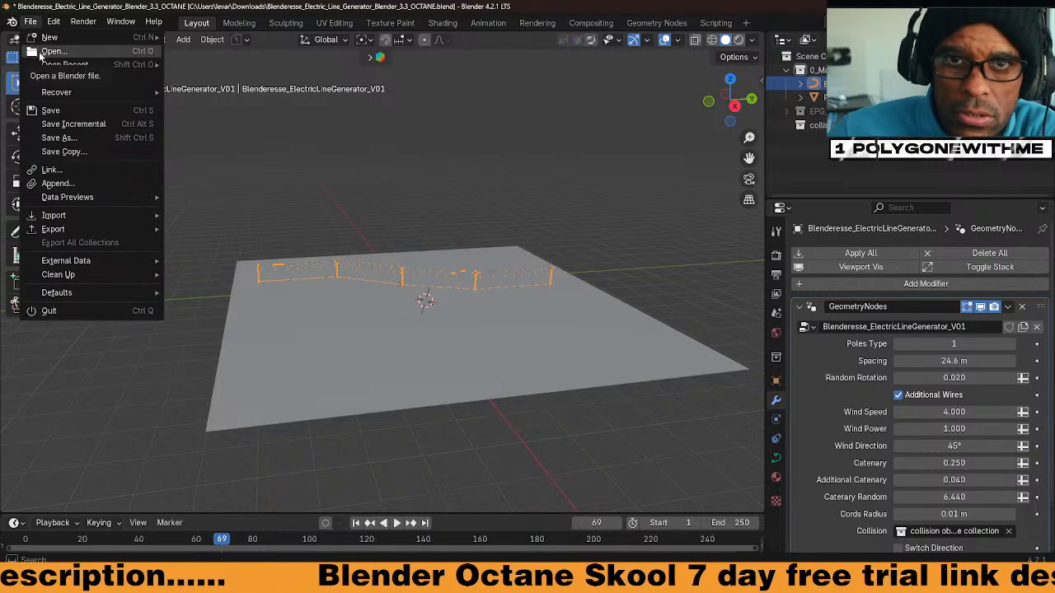
click(40, 55)
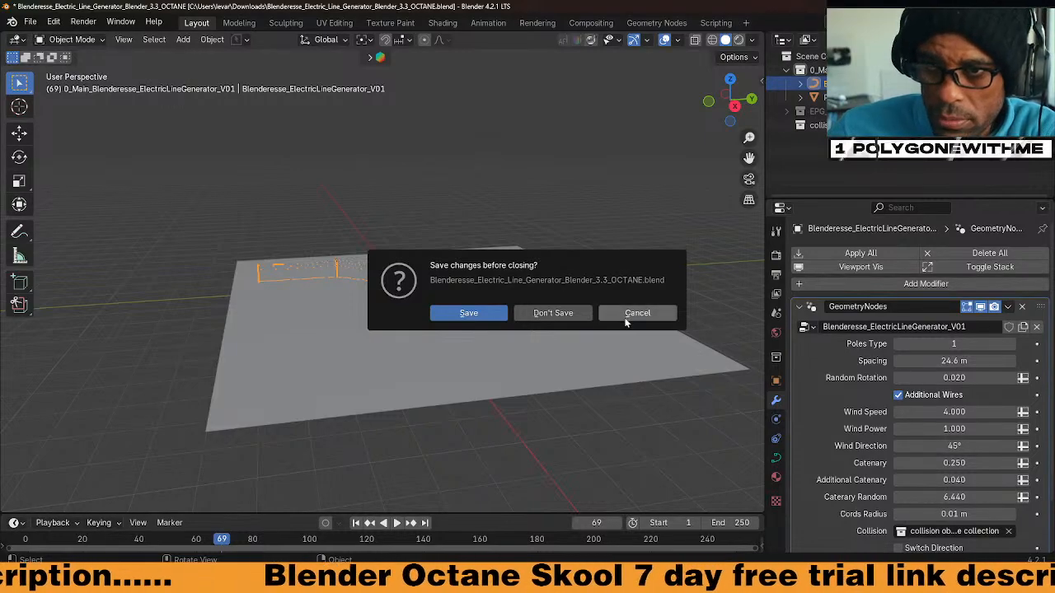
click(625, 314)
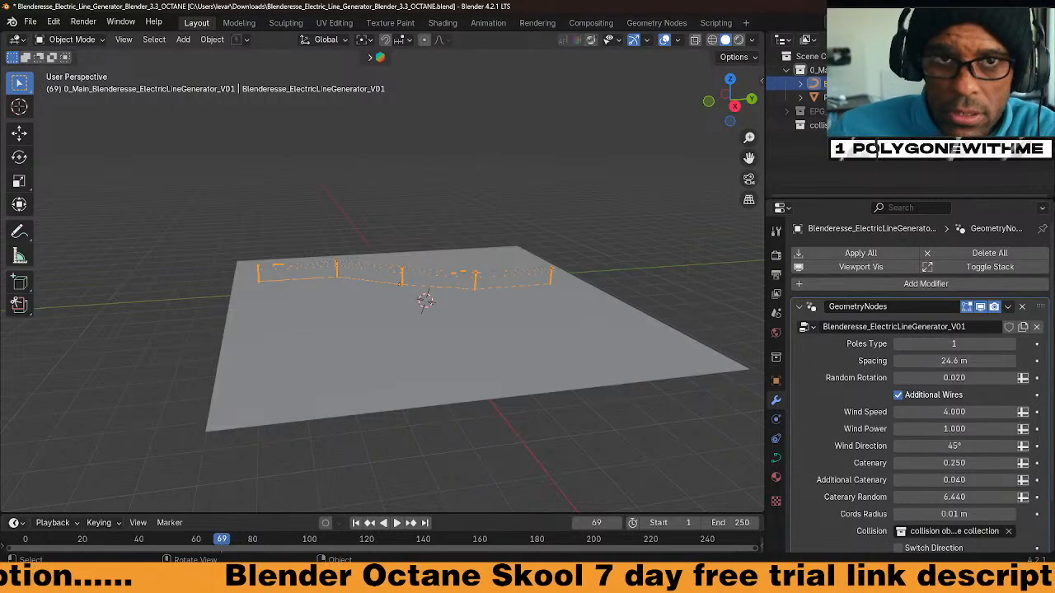
click(30, 21)
click(40, 51)
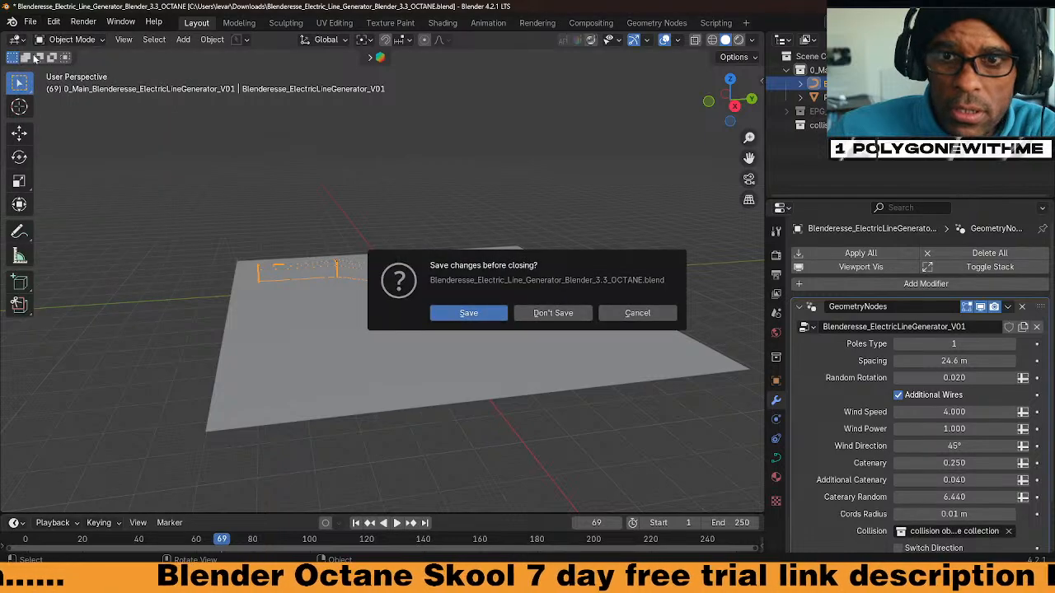
click(633, 318)
Copy the electric line generator object and switch to the Blender window holding the storefront scene
mouse_move(721, 581)
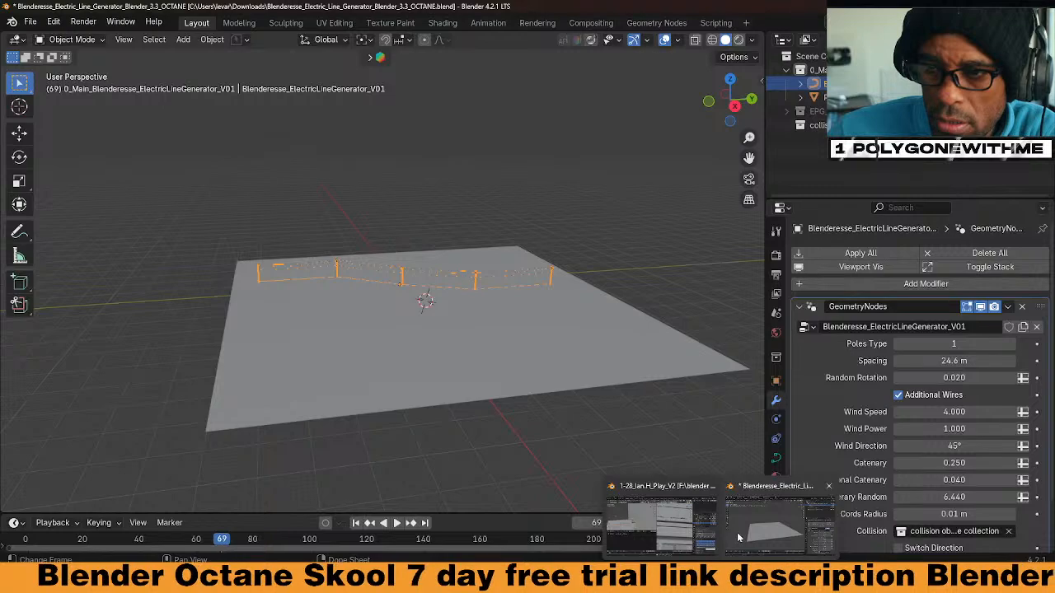
click(756, 537)
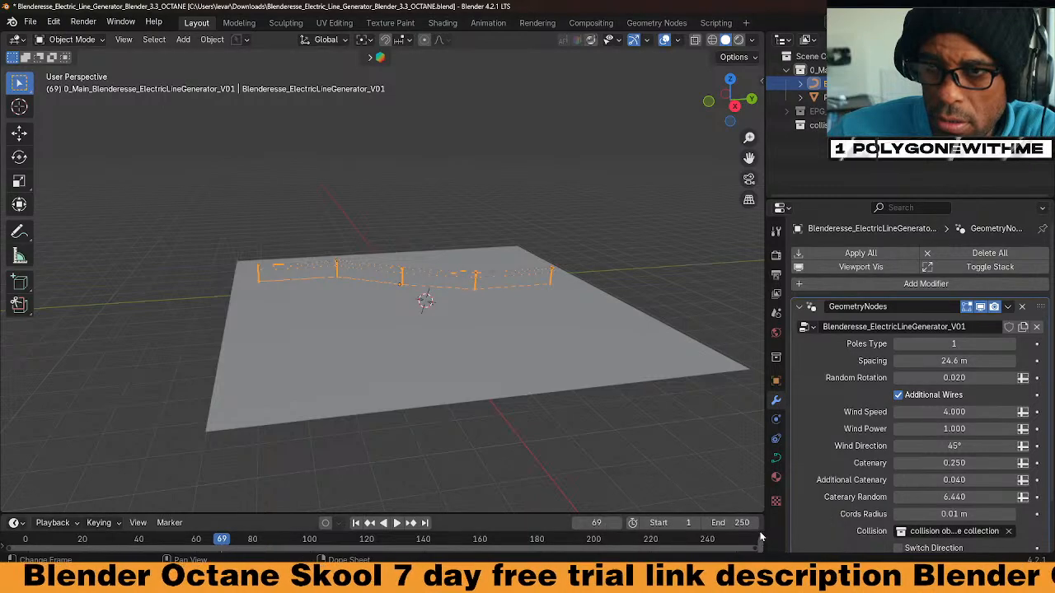
key(ctrl+c)
click(551, 310)
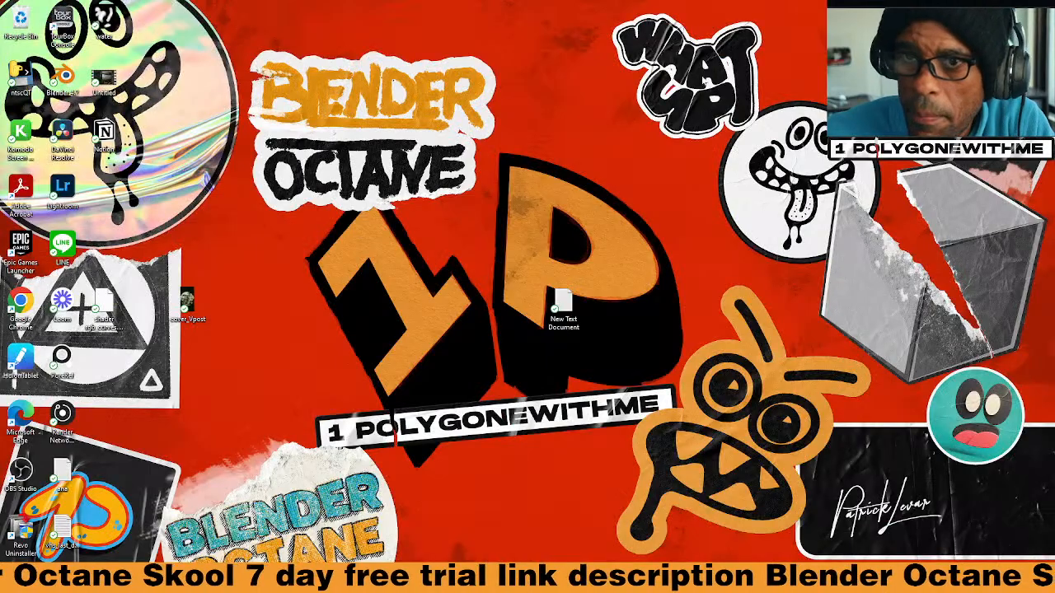
mouse_move(720, 578)
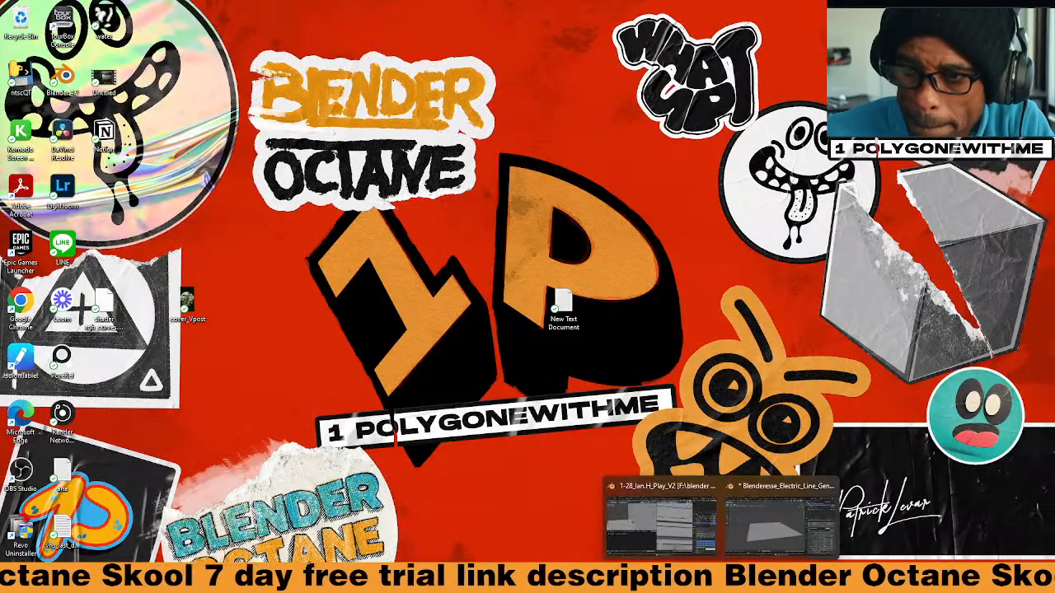
click(682, 553)
Widen the main 3D viewport and paste the copied electric line generator into the storefront scene
middle_drag(524, 330, 496, 302)
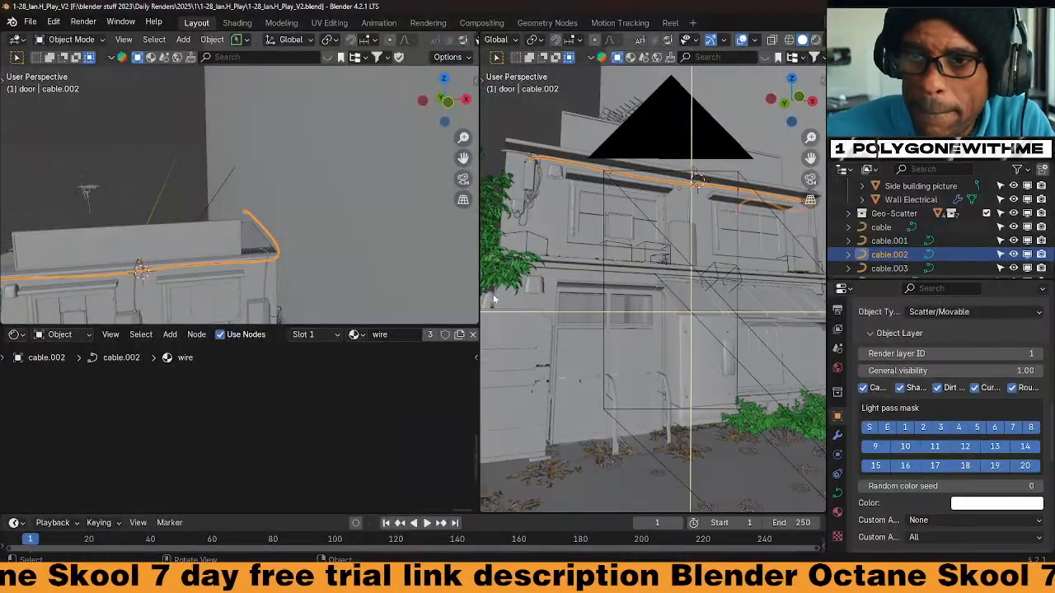
drag(478, 288, 262, 290)
scroll(524, 321, down, 9)
middle_drag(523, 321, 542, 364)
scroll(541, 365, up, 2)
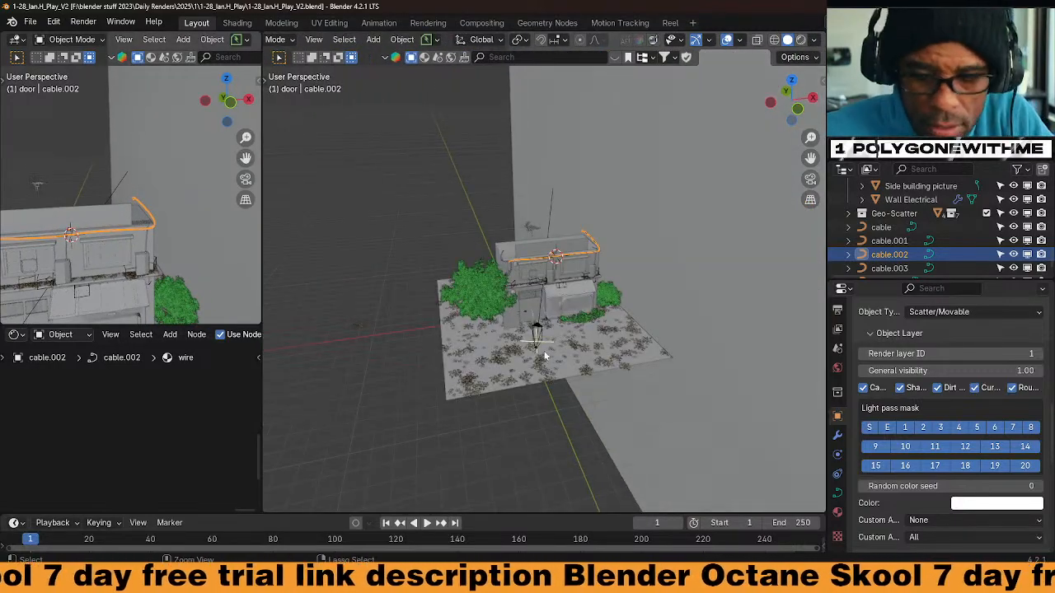
key(ctrl+v)
scroll(541, 347, down, 4)
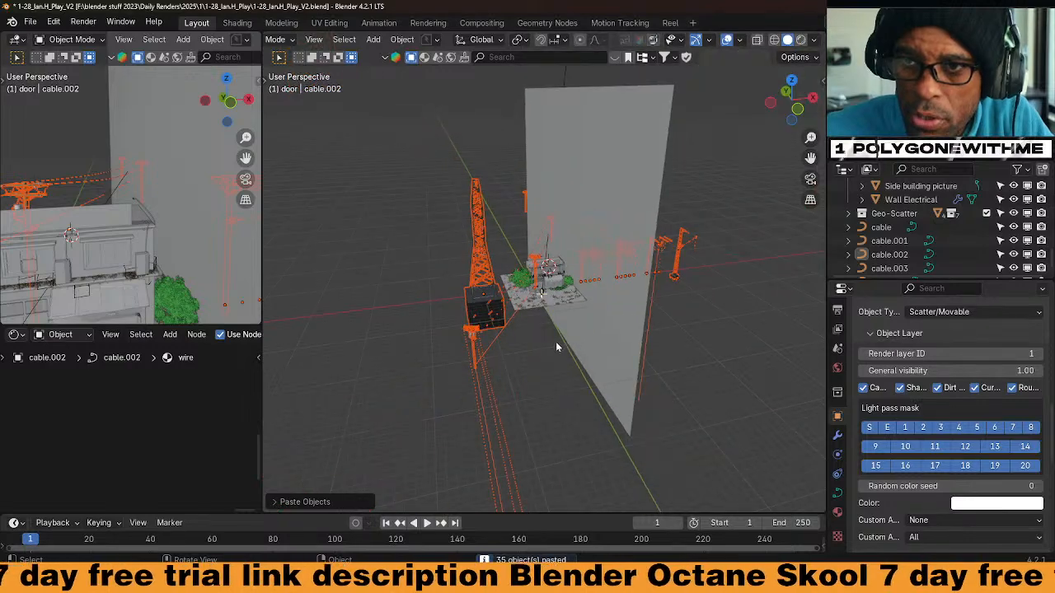
scroll(560, 344, down, 2)
middle_drag(571, 347, 535, 320)
scroll(543, 323, up, 5)
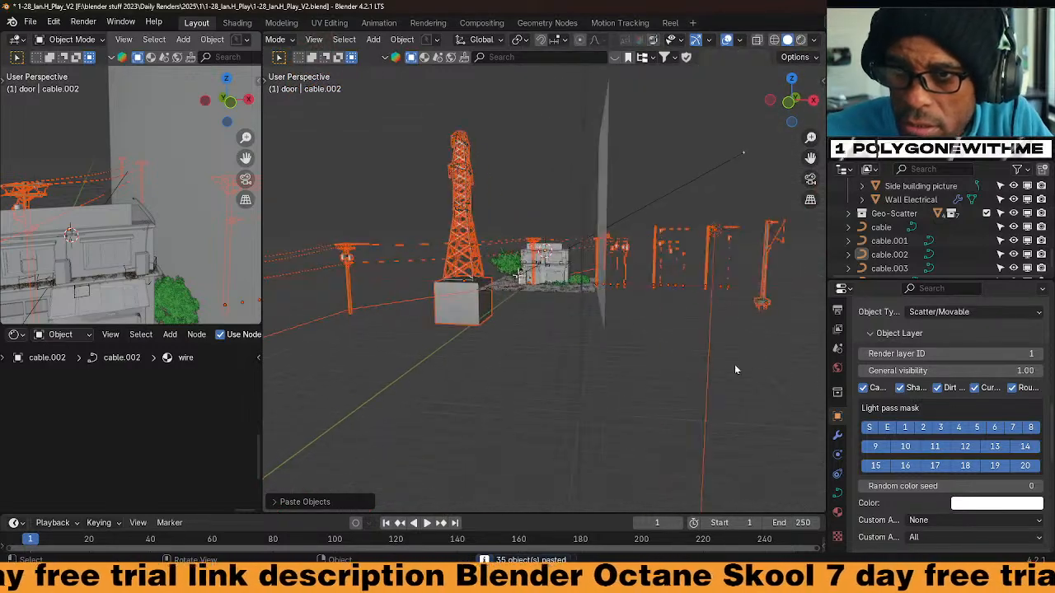
Show the modifier properties and select the pasted Blenderesse_ElectricLineGenerator_V01 object among the poles
click(838, 436)
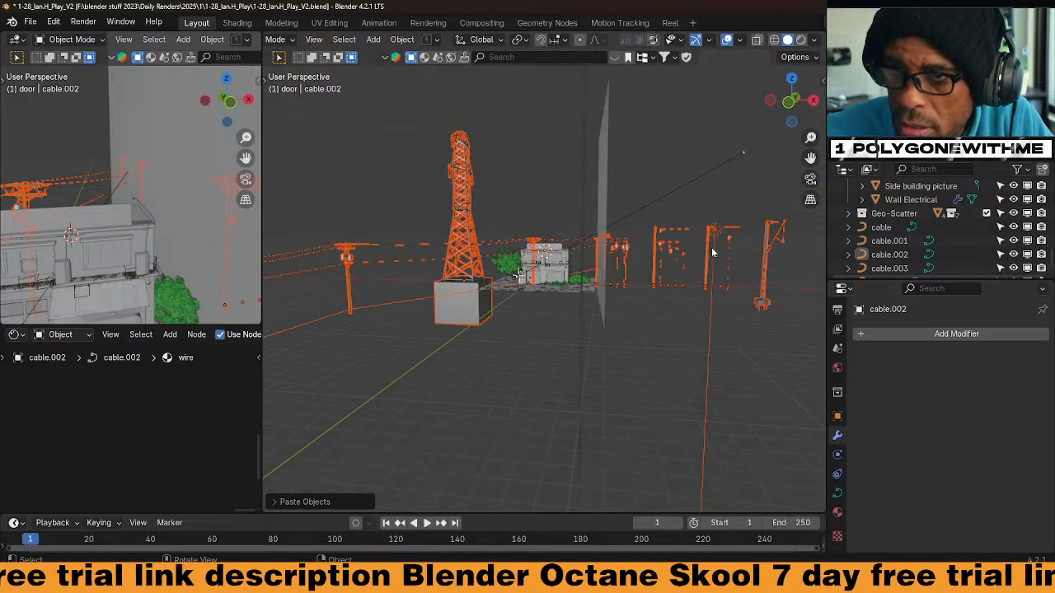
click(765, 277)
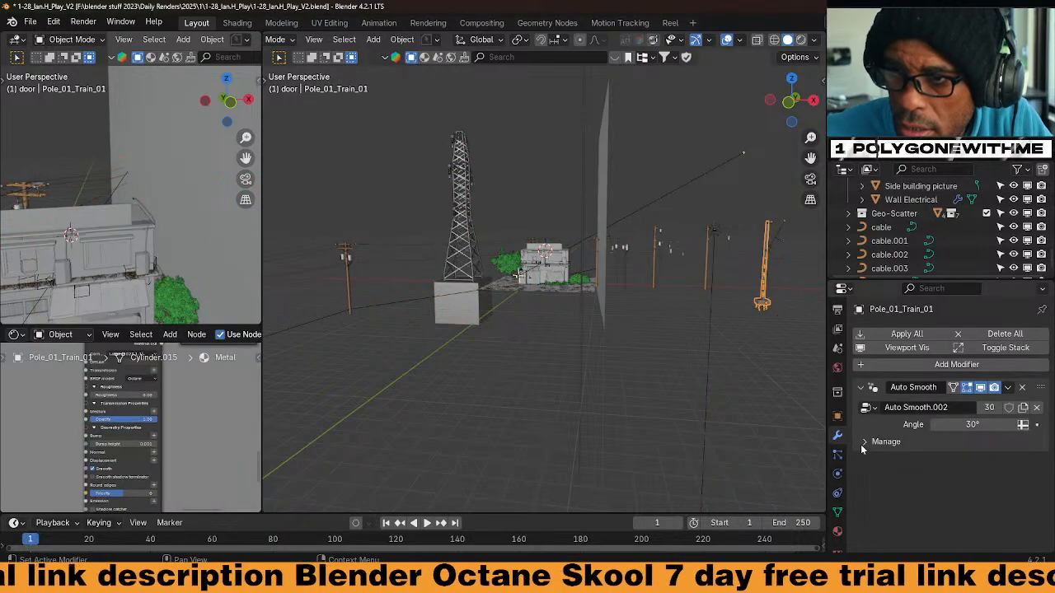
click(707, 262)
middle_drag(707, 262, 384, 353)
click(384, 353)
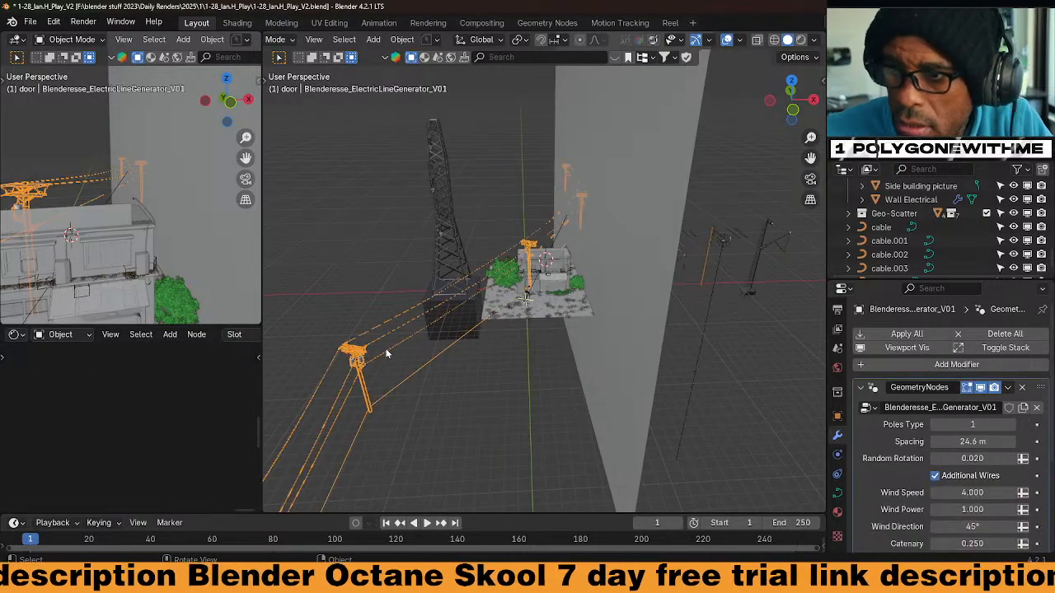
Try a Spacing of 13.9 m on the pasted electric line and settle on 22.5 m
scroll(387, 353, down, 2)
drag(972, 441, 925, 441)
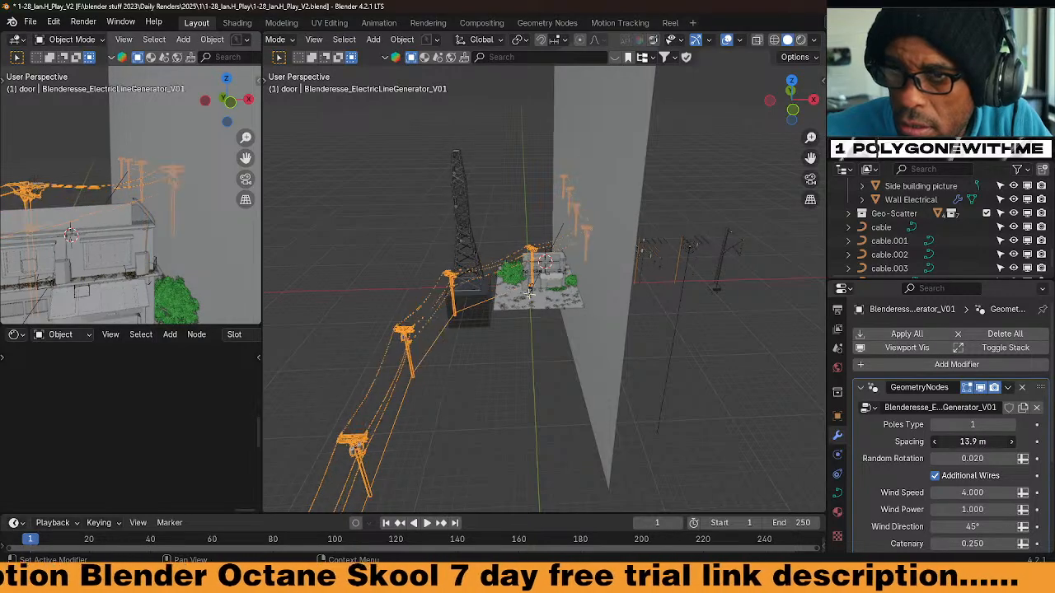
middle_drag(787, 359, 764, 355)
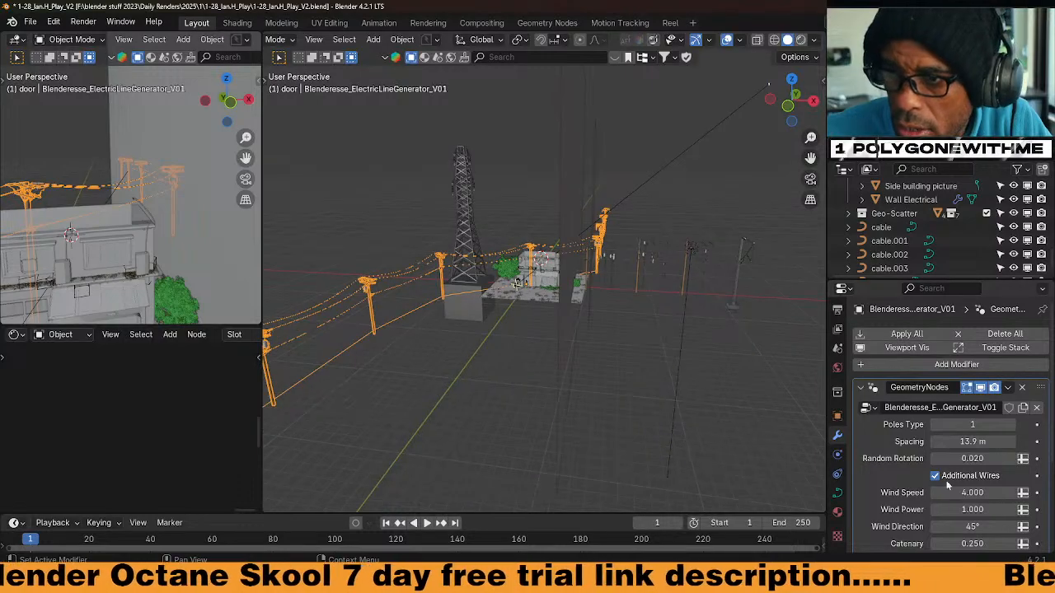
drag(976, 442, 1009, 441)
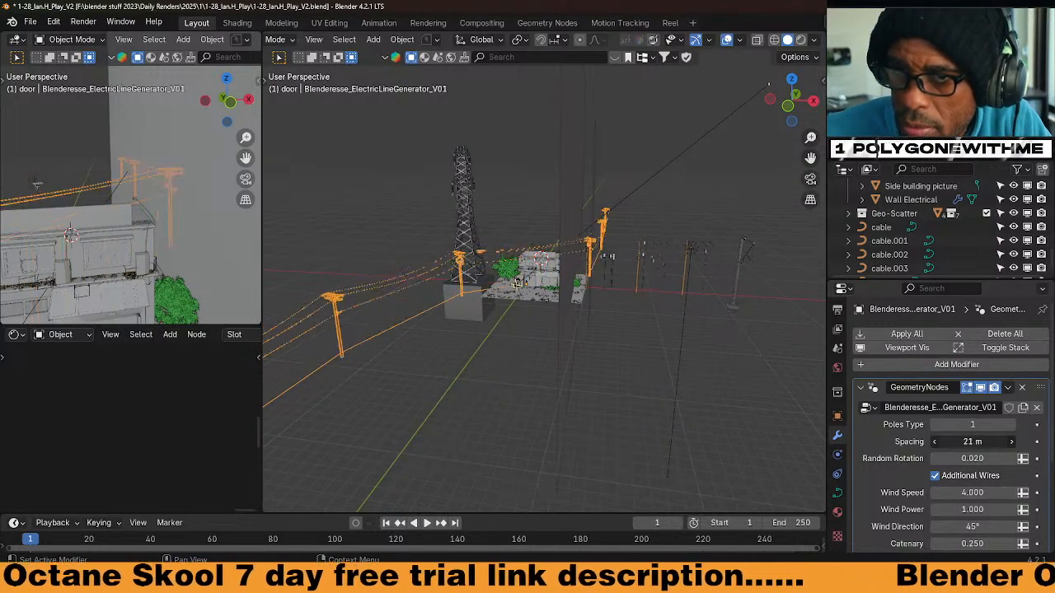
Play the animation to check the cables' wind movement and review the generator's remaining geometry node settings
scroll(904, 442, down, 3)
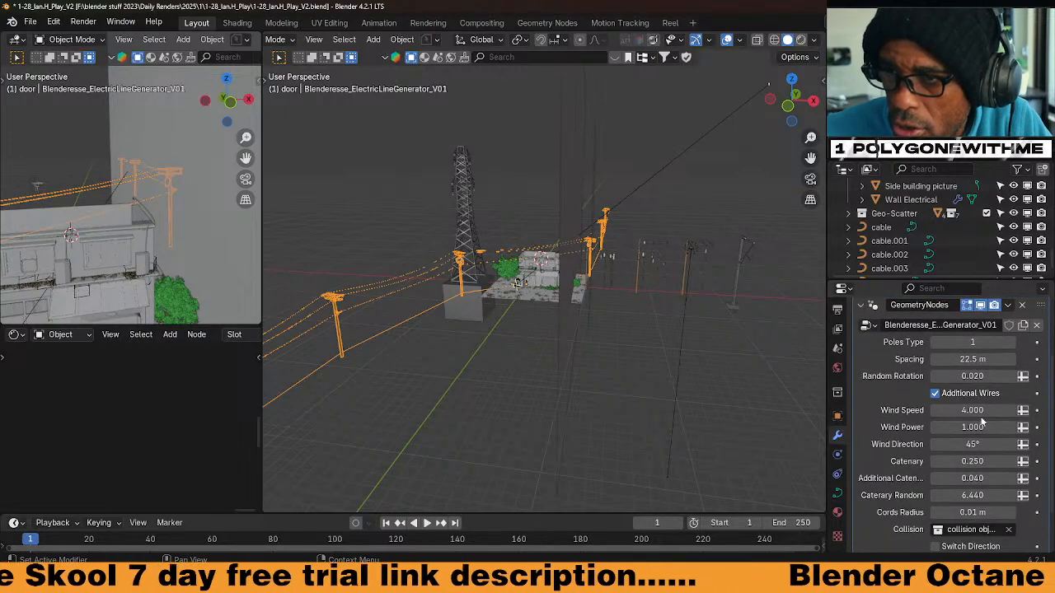
key(space)
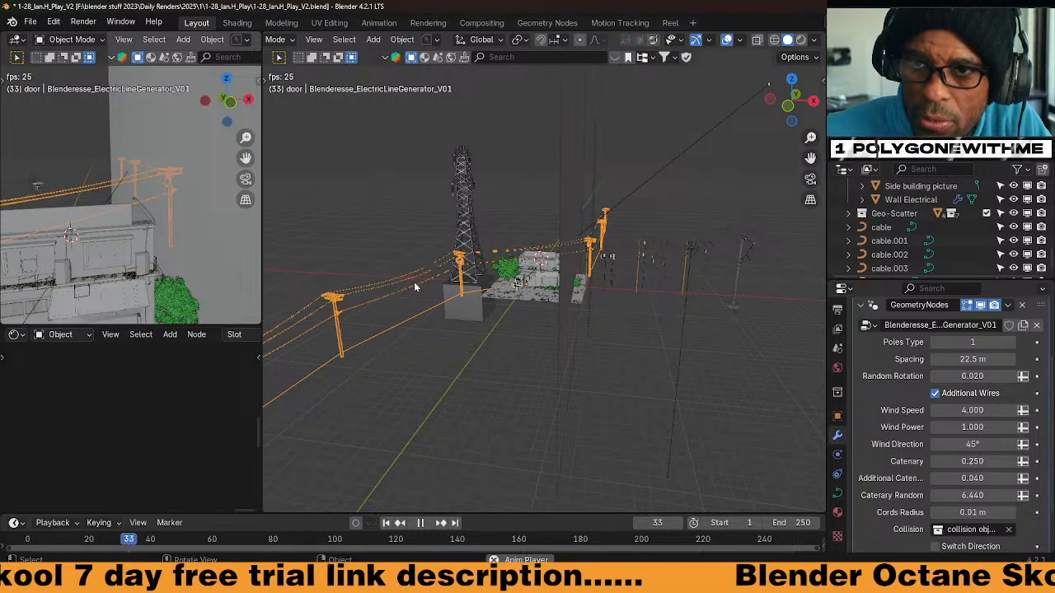
key(space)
scroll(909, 469, down, 2)
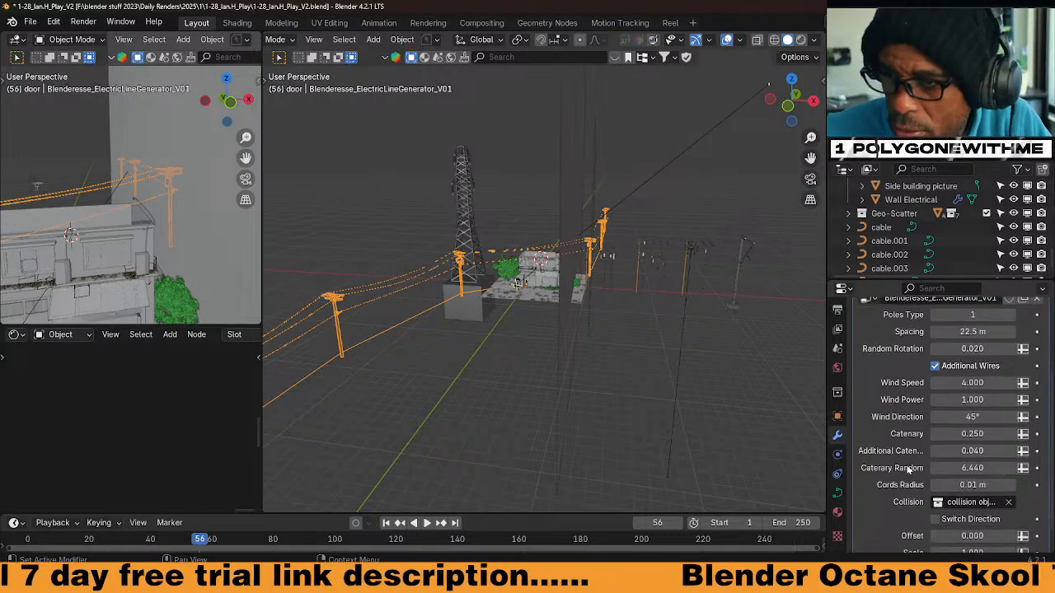
scroll(909, 469, down, 1)
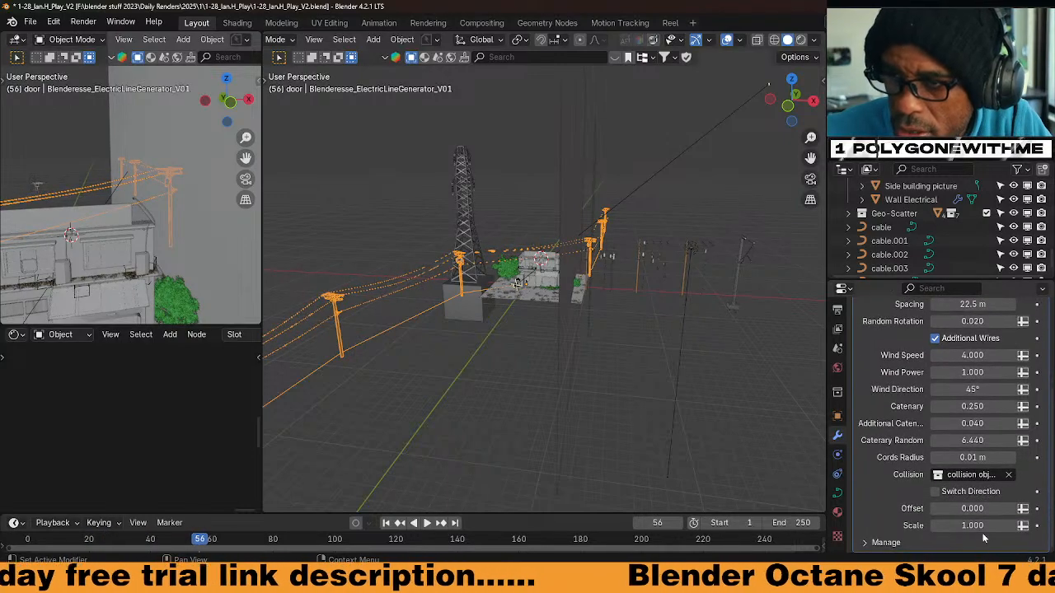
Try a Scale of 0.440 on the electric line generator, undo it, and set Random Rotation to 0.000
mouse_move(978, 526)
mouse_down()
mouse_move(956, 526)
mouse_move(986, 526)
mouse_up()
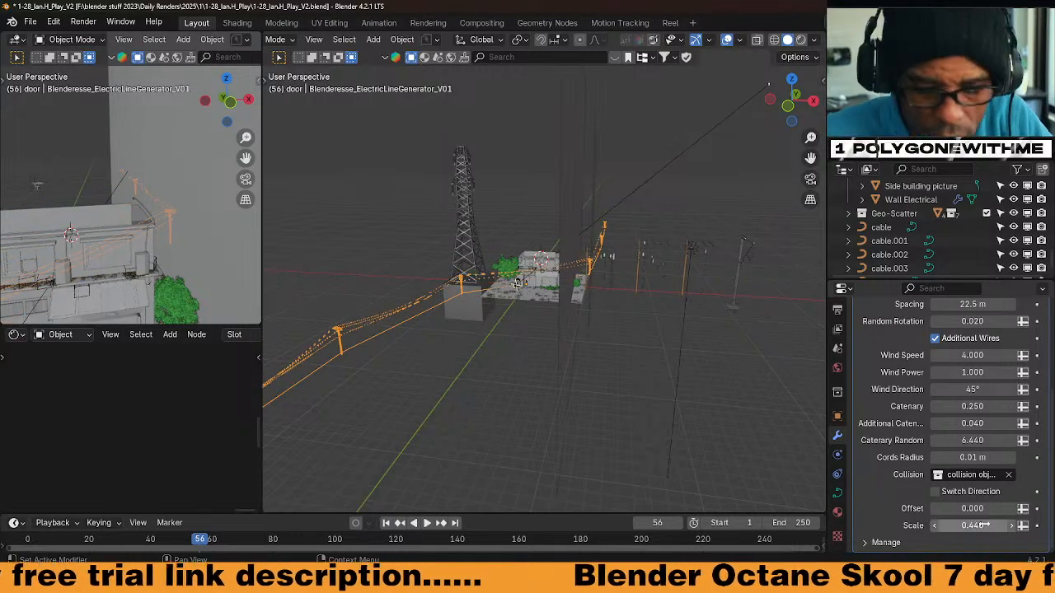
key(ctrl+z)
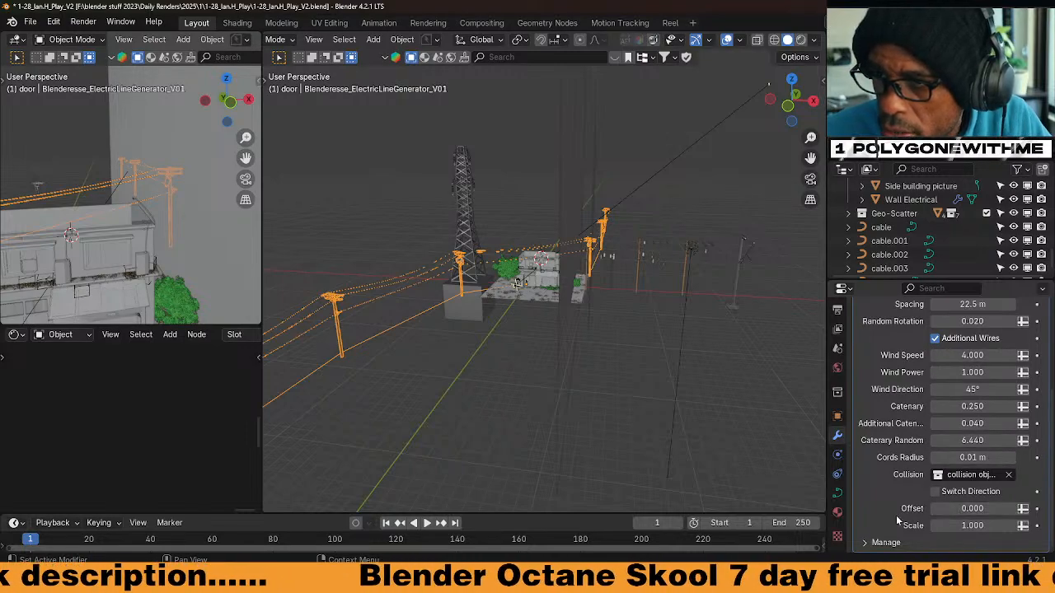
scroll(896, 515, up, 2)
mouse_move(972, 376)
mouse_down()
mouse_move(988, 375)
mouse_move(956, 376)
mouse_up()
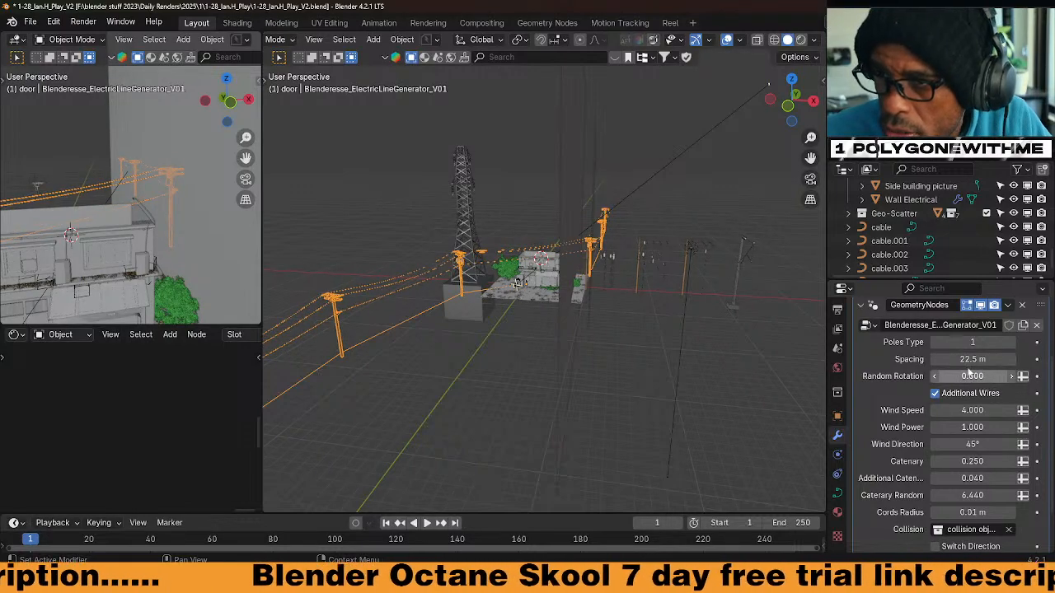
scroll(934, 370, up, 2)
scroll(933, 371, up, 1)
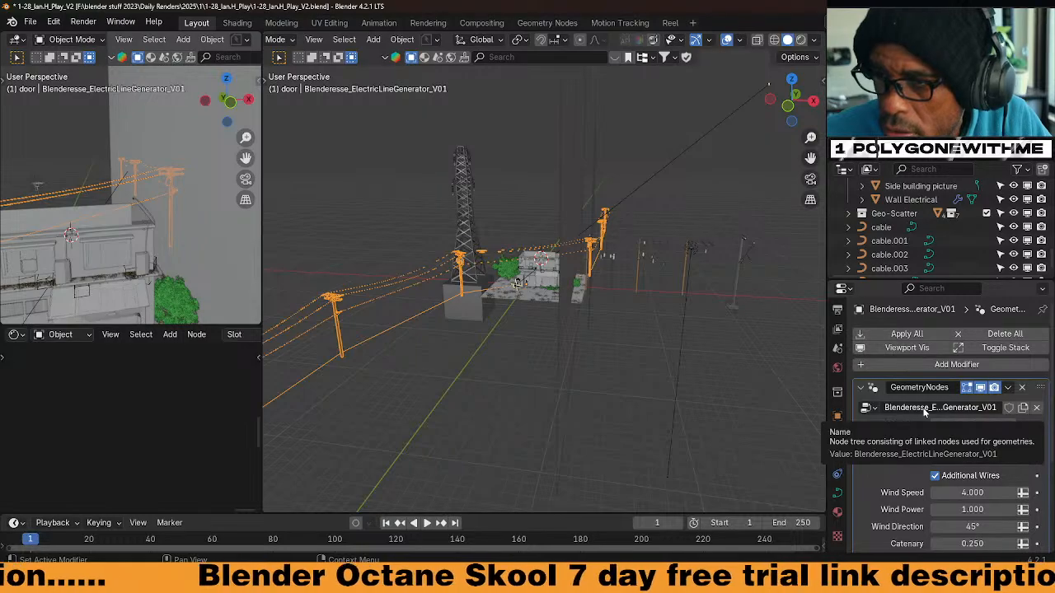
Scale the whole electric line object down uniformly to roughly two thirds of its size
middle_drag(643, 363, 626, 386)
key(s)
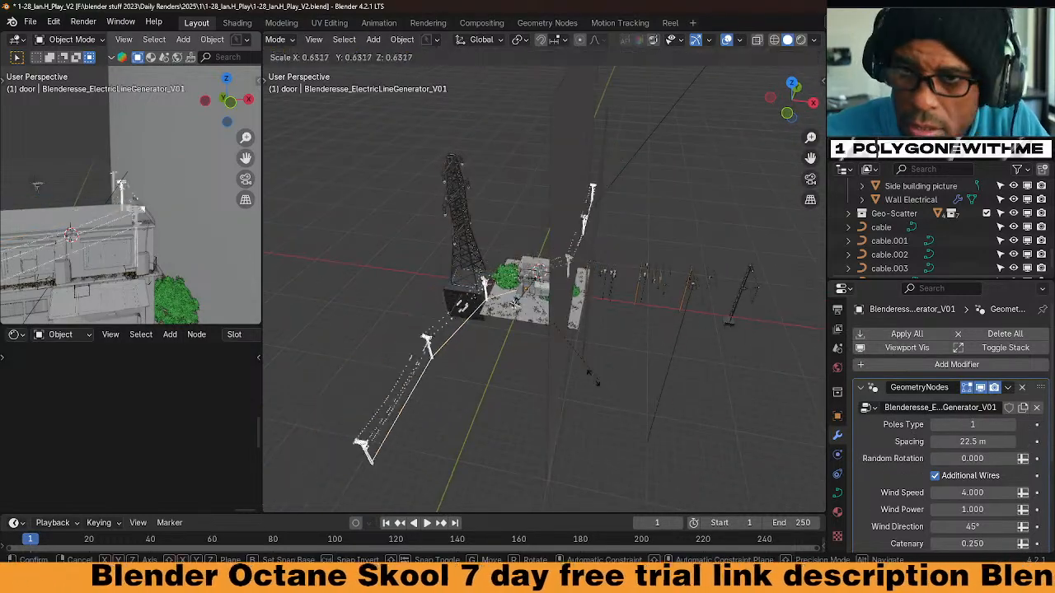
click(567, 325)
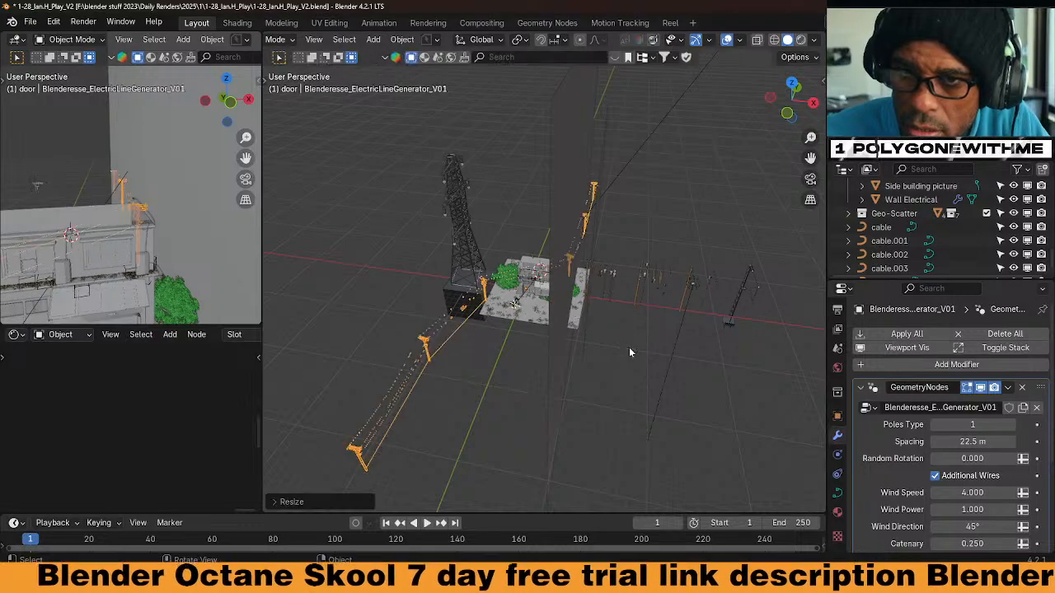
Move the large lattice tower along the X axis, away from the storefront
scroll(566, 325, up, 2)
middle_drag(567, 325, 421, 242)
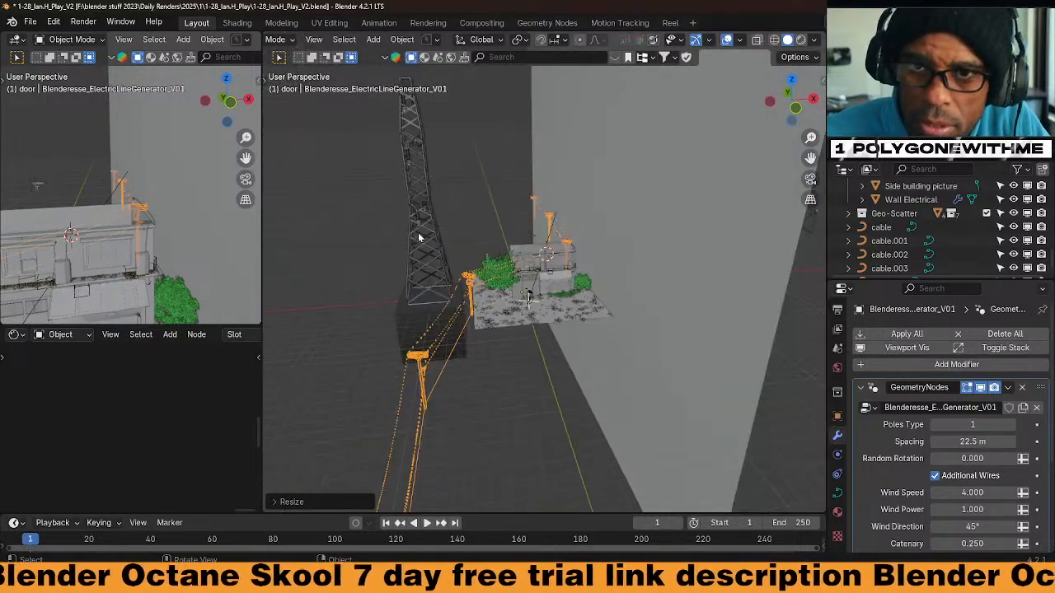
click(402, 294)
key(g)
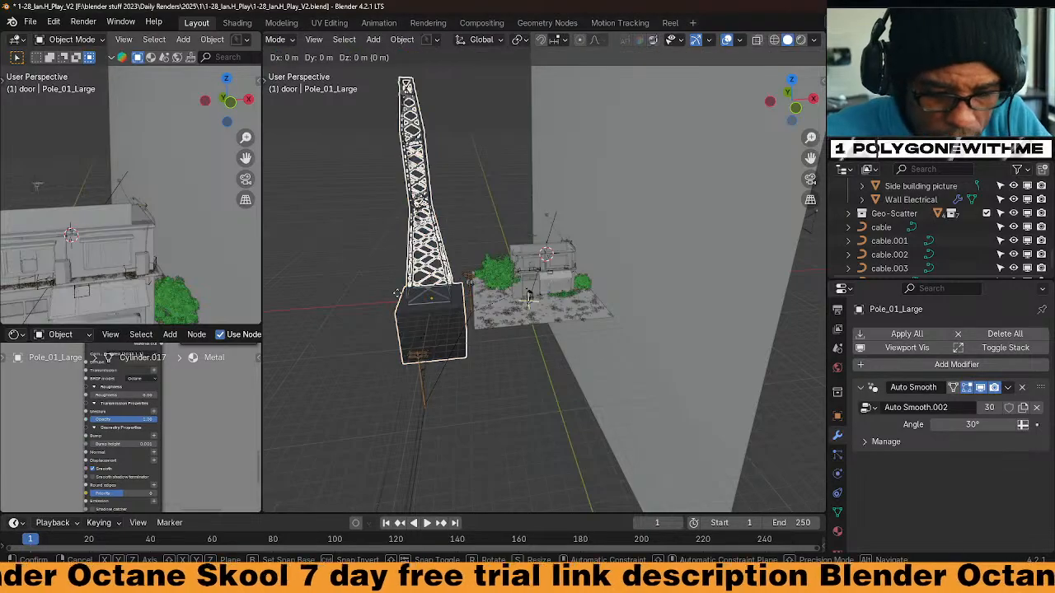
key(x)
click(272, 298)
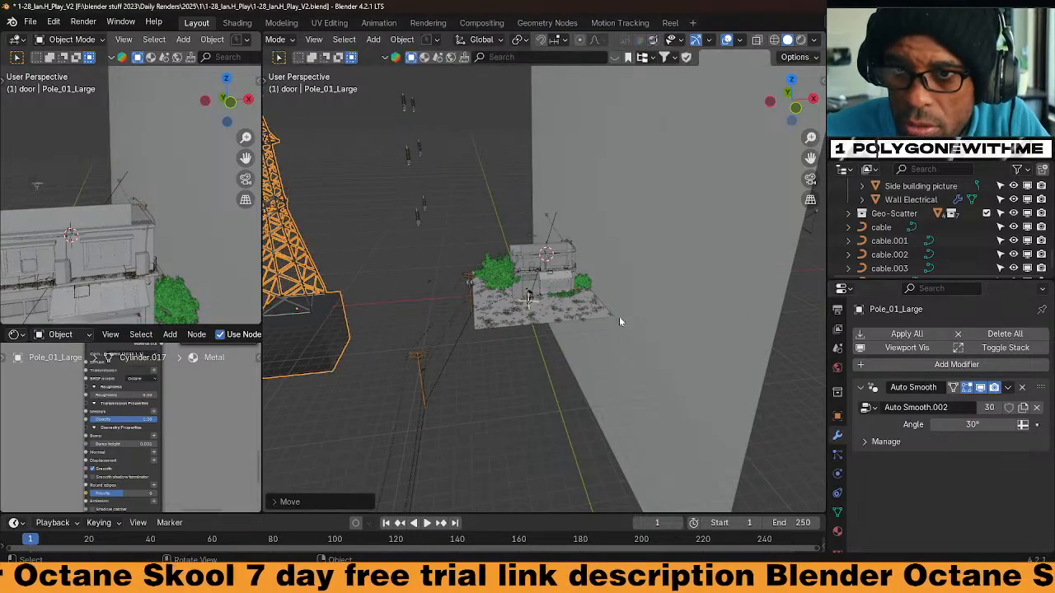
Show the rendered camera view in the main viewport and widen the secondary 3D viewport beside it
scroll(600, 326, up, 8)
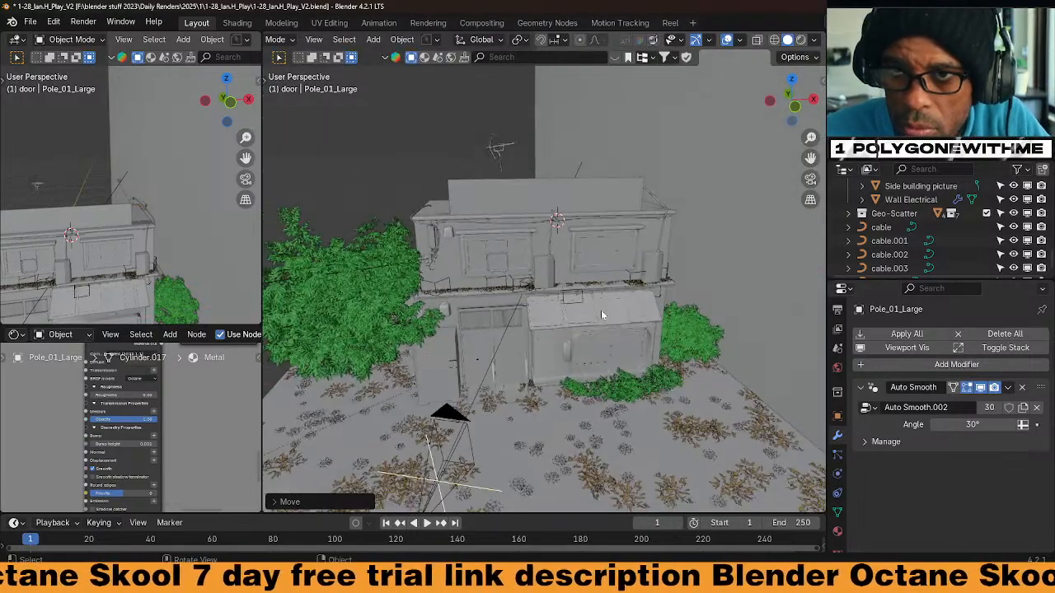
shift+middle_drag(527, 316, 672, 255)
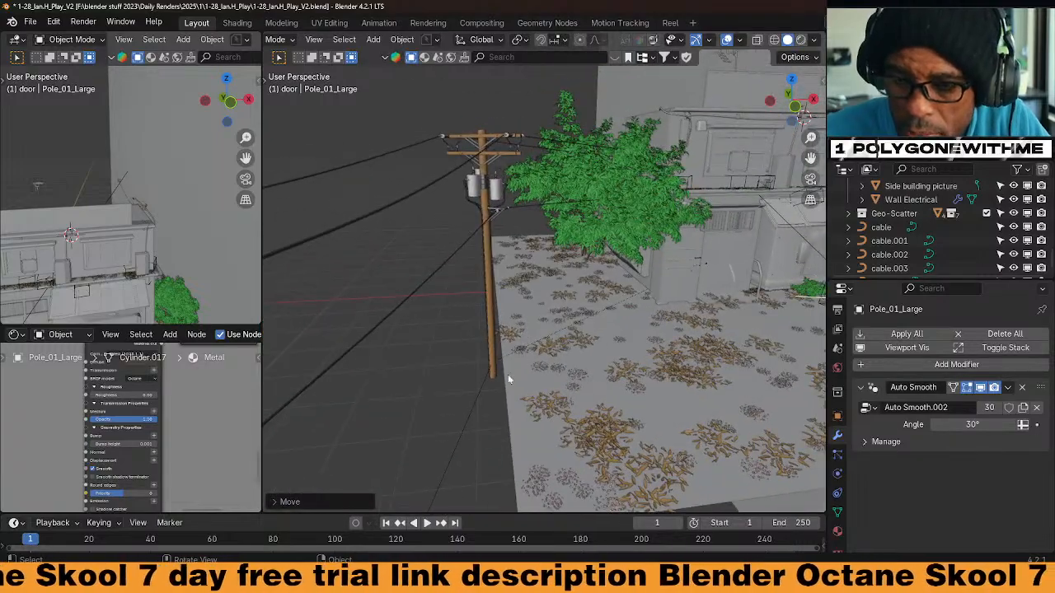
key(KP_0)
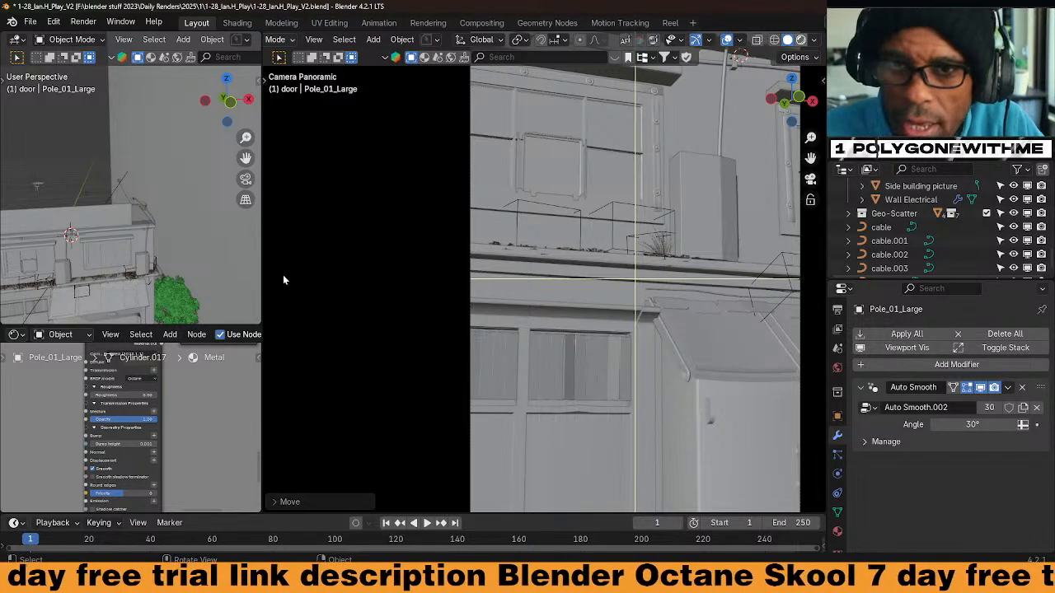
key(shift+z)
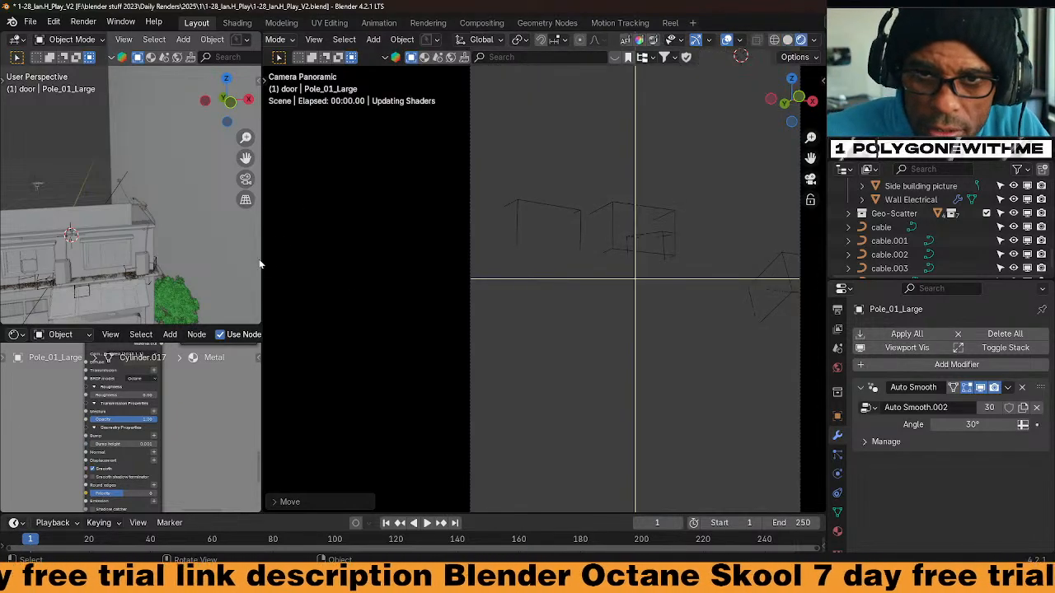
drag(261, 264, 423, 275)
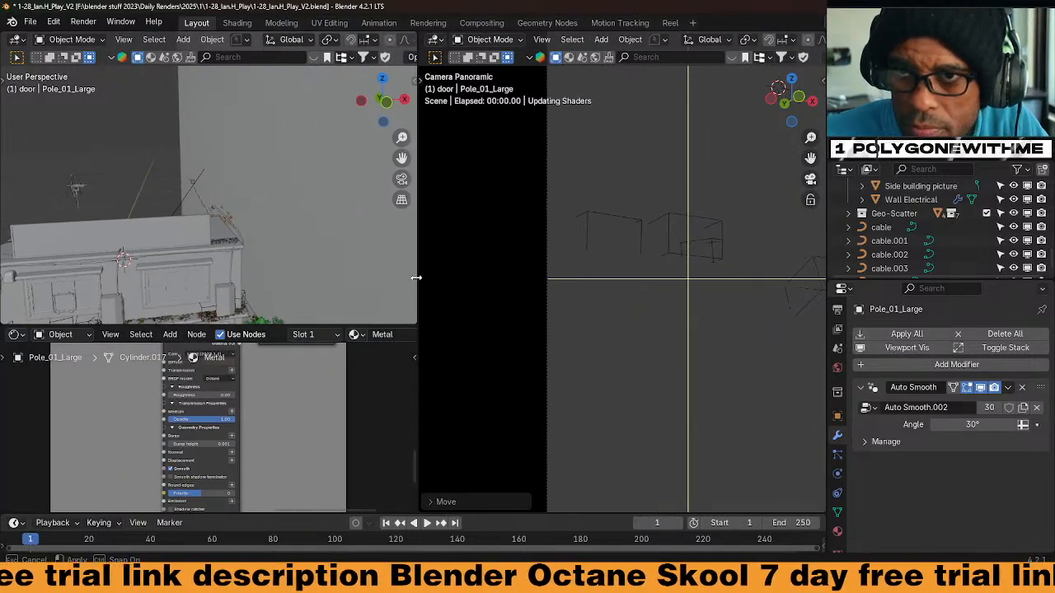
Select the electric line beside the storefront and move it about 1.2 m, mostly along X
scroll(161, 237, down, 5)
middle_drag(160, 237, 129, 245)
scroll(165, 240, down, 3)
scroll(191, 235, up, 3)
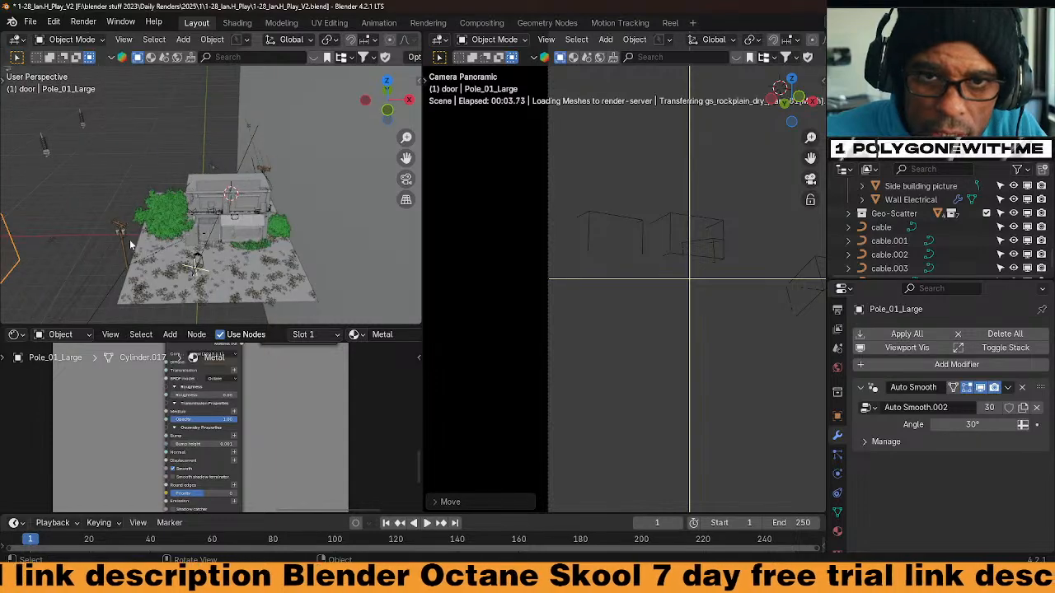
click(117, 237)
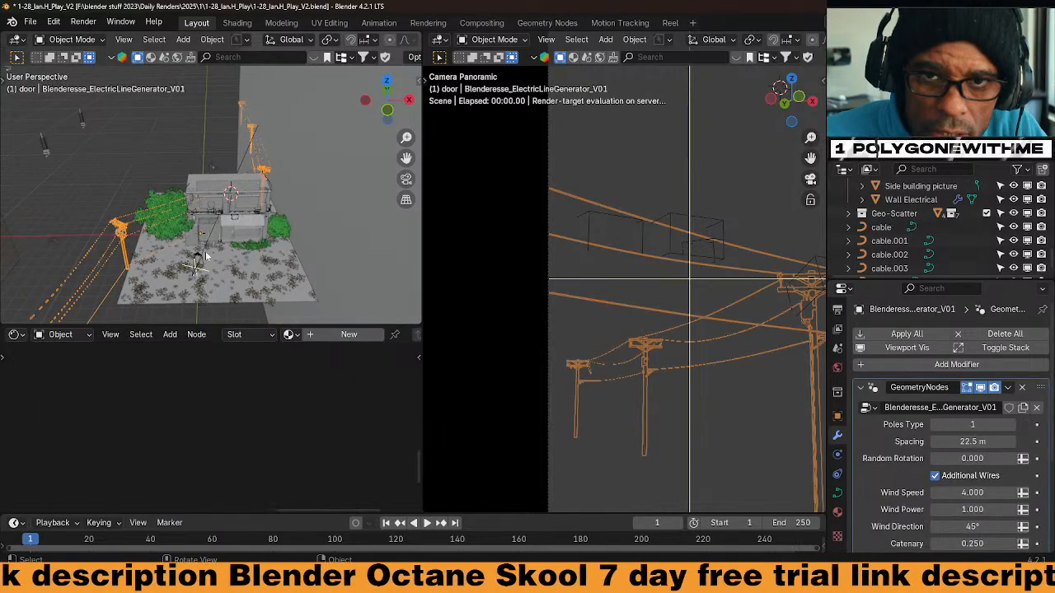
key(g)
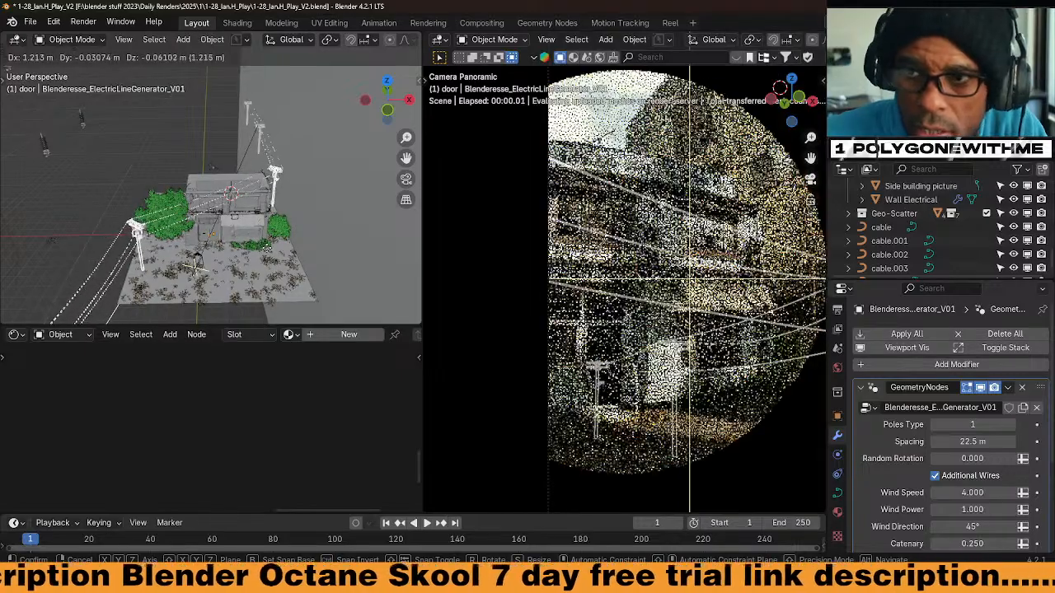
click(265, 253)
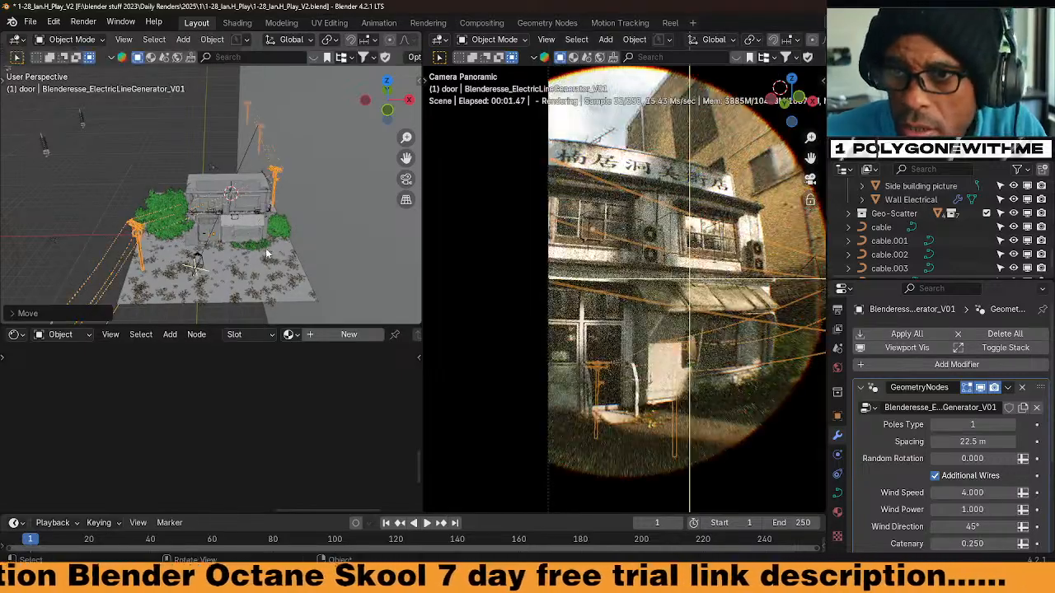
Fit the camera's full circular image in view and move the electric line about 5.5 m along the X axis
scroll(562, 323, down, 3)
scroll(563, 328, up, 11)
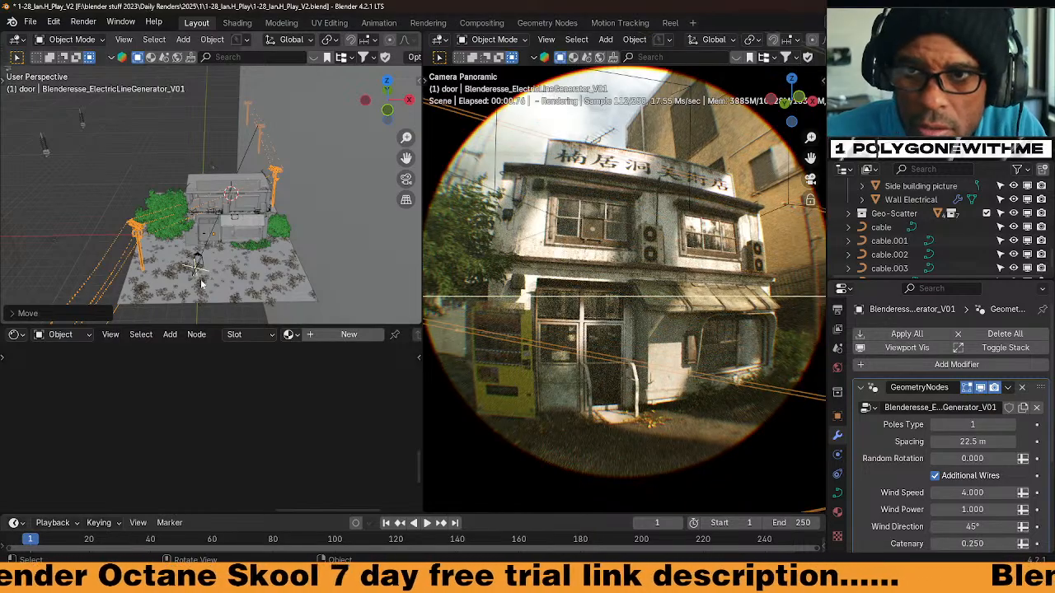
key(g)
key(y)
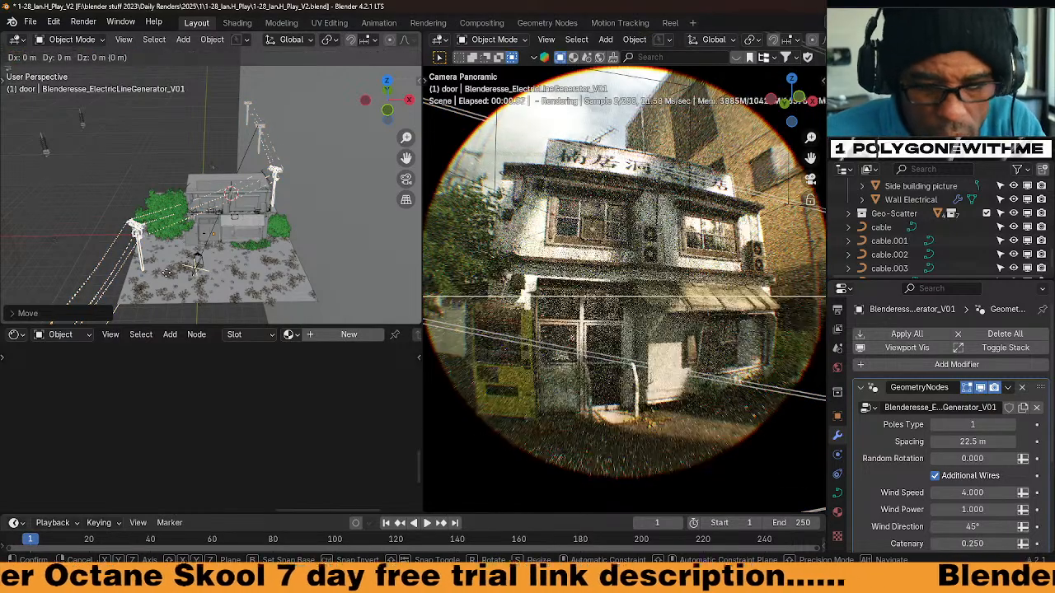
key(x)
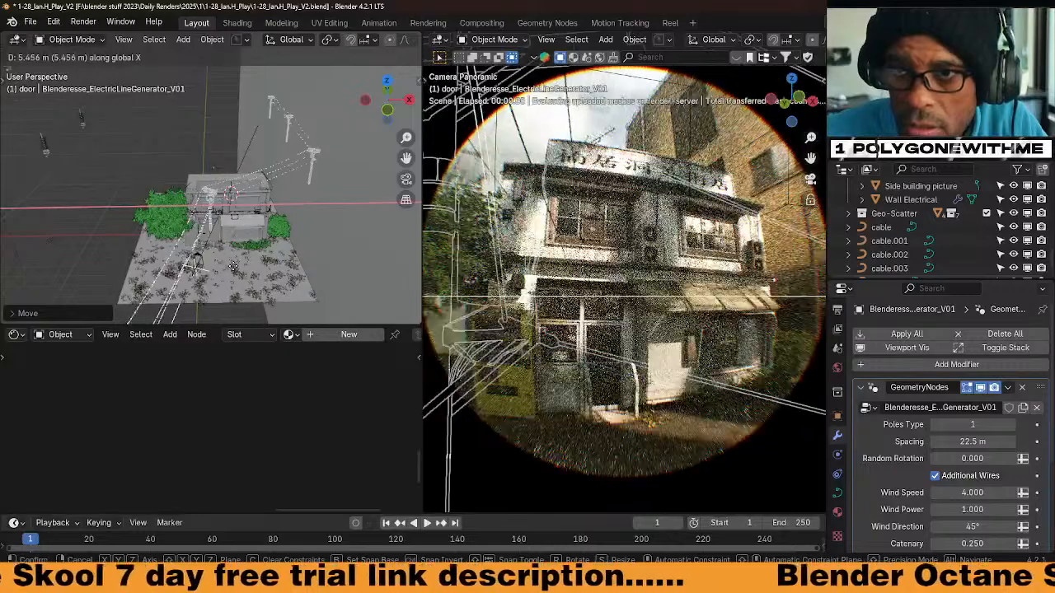
click(233, 268)
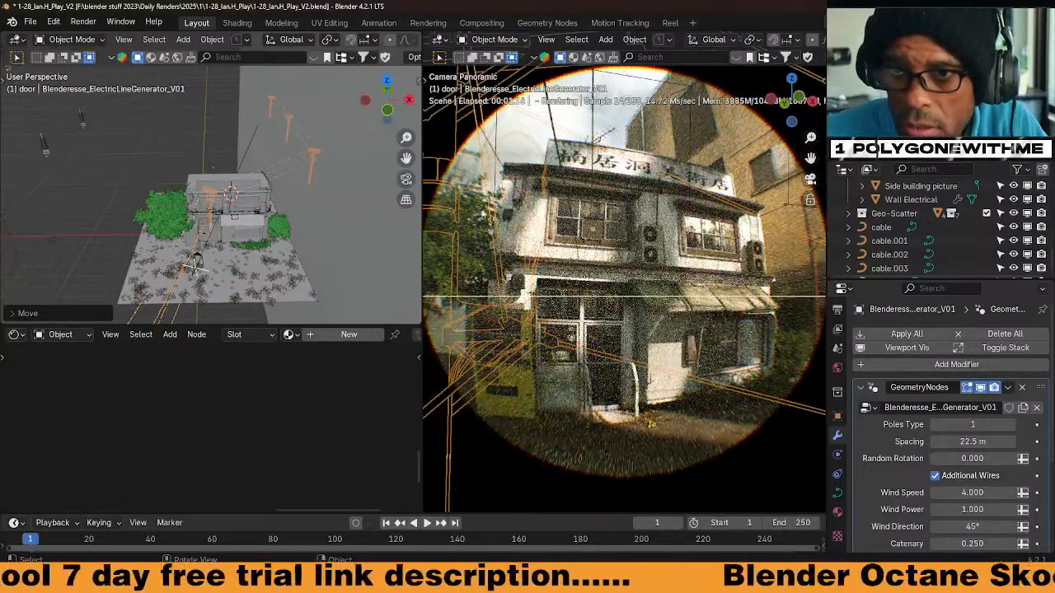
Switch the camera viewport to solid shading and zoom it out to show the whole camera frame
scroll(805, 41, down, 2)
scroll(805, 41, down, 5)
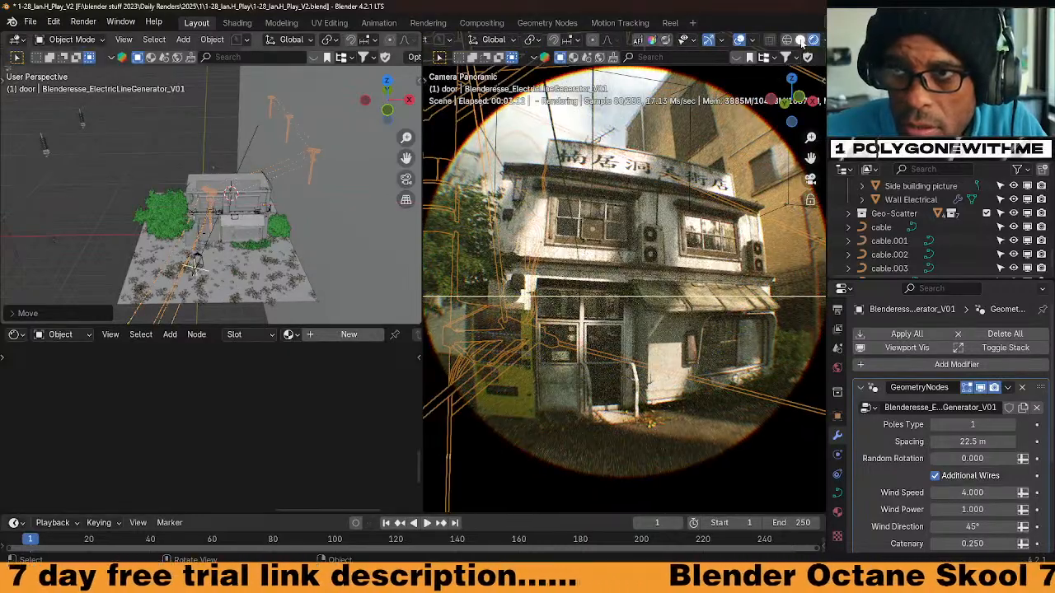
click(800, 40)
mouse_move(228, 285)
middle_down()
mouse_move(217, 244)
mouse_move(241, 194)
middle_up()
scroll(231, 247, up, 7)
key(ctrl+space)
scroll(566, 322, down, 6)
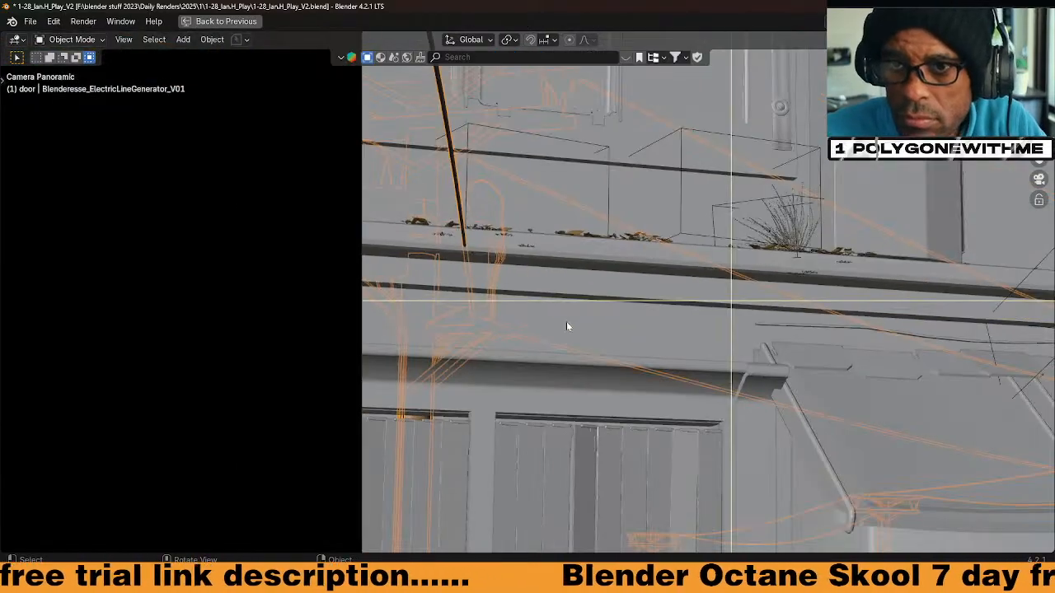
key(ctrl+space)
scroll(238, 251, down, 7)
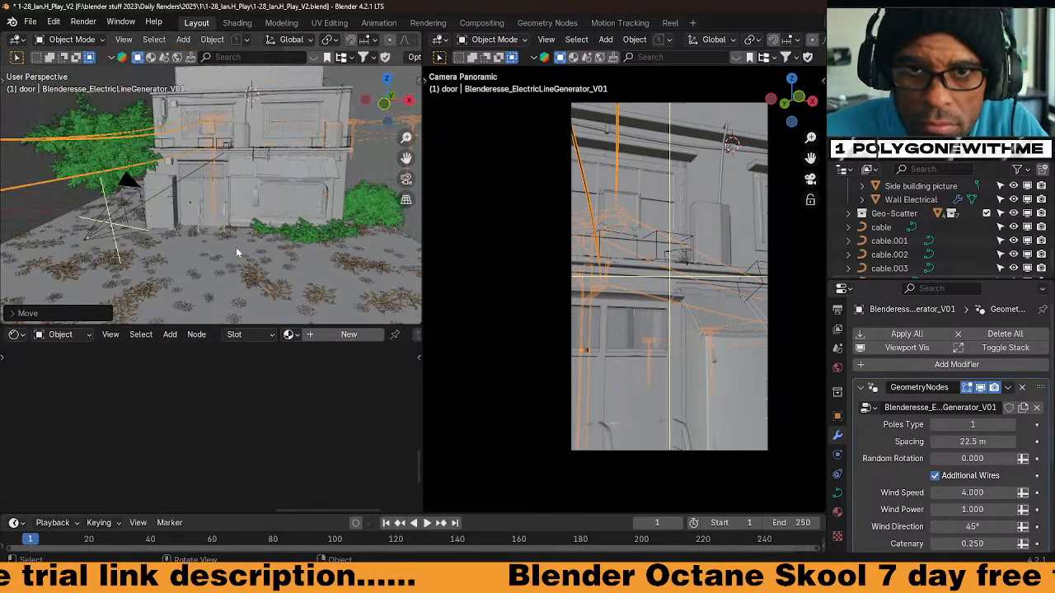
Move the electric line along Y and X until its nearest pole stands in front of the tree beside the storefront
scroll(246, 253, up, 3)
middle_drag(246, 253, 256, 286)
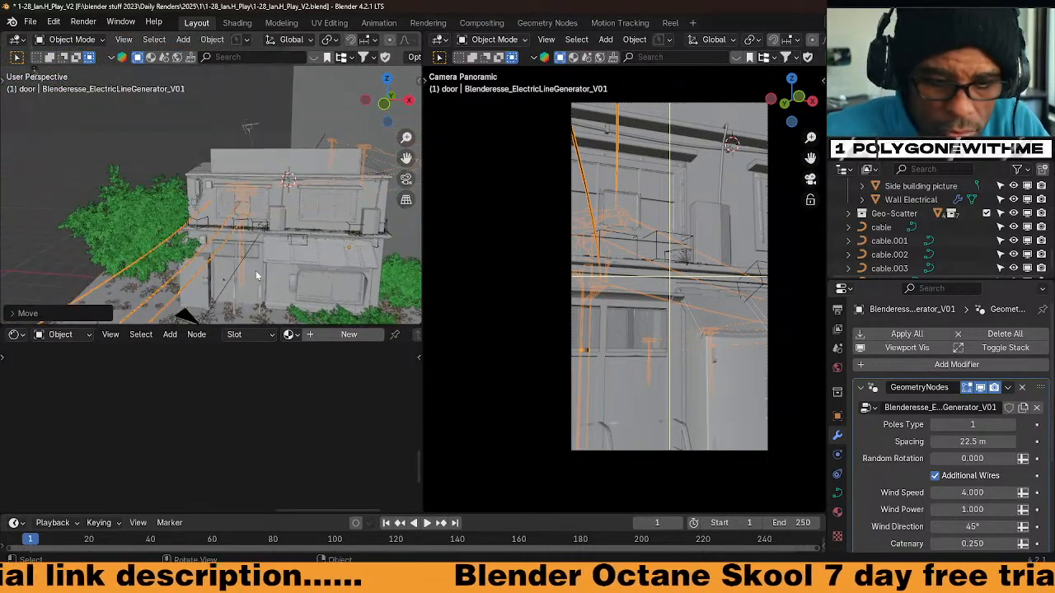
key(g)
key(y)
key(x)
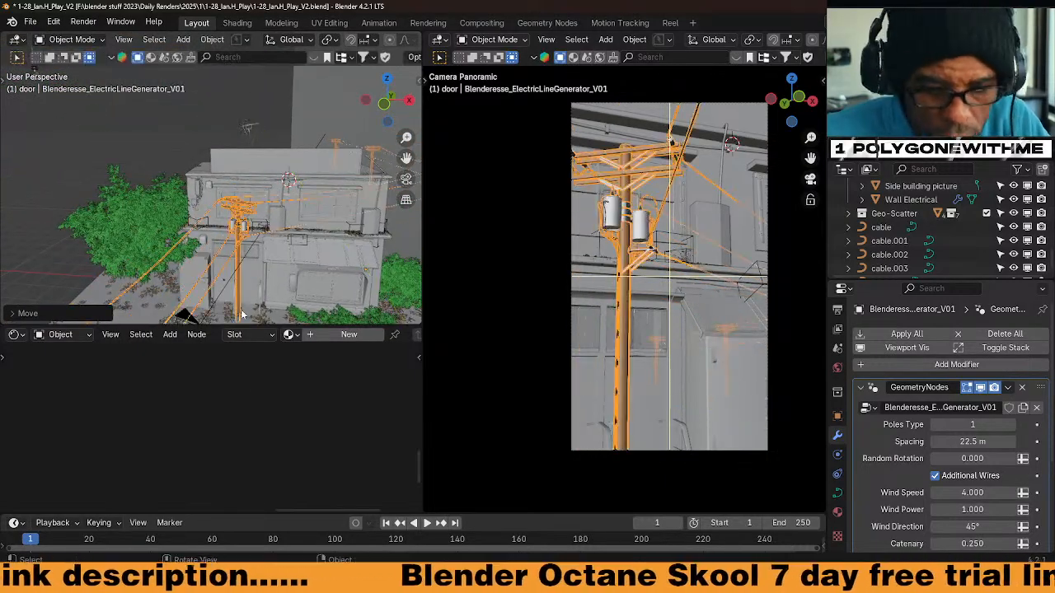
click(176, 306)
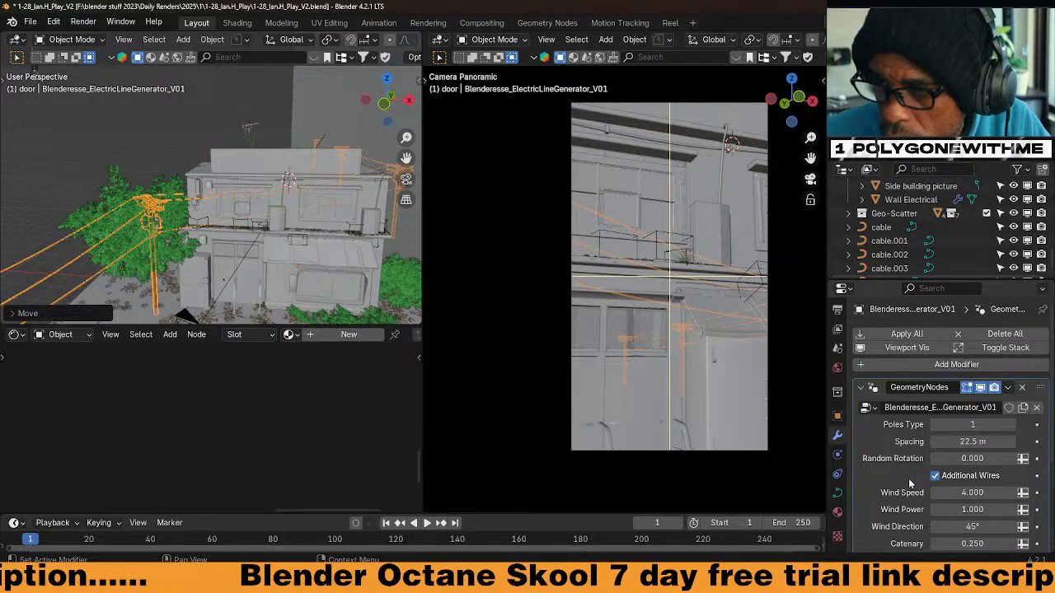
Examine the generator's remaining settings, including the Manage section and its Named Attributes
scroll(910, 484, down, 4)
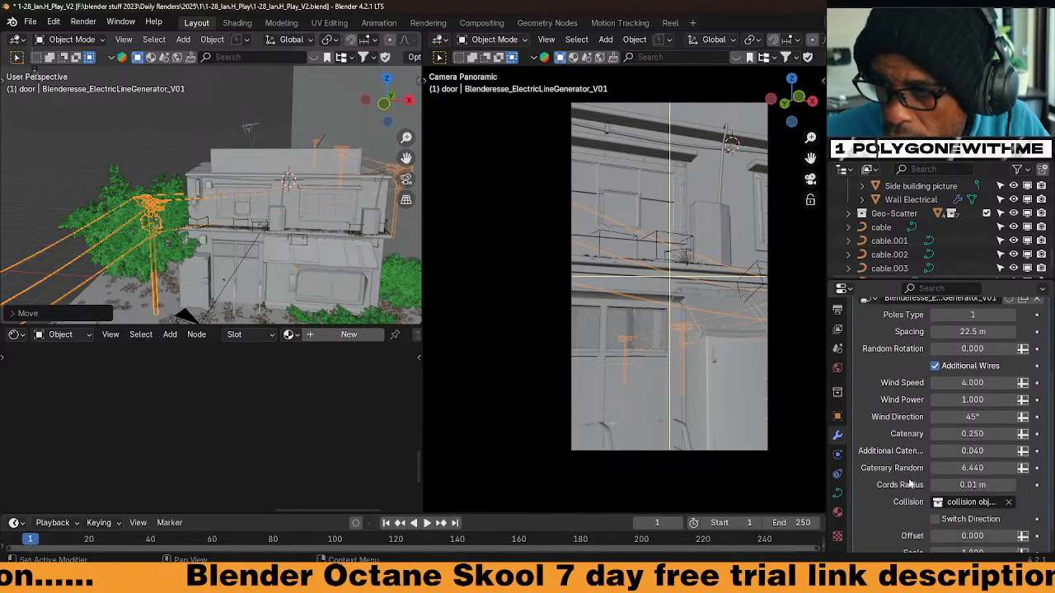
scroll(909, 485, down, 1)
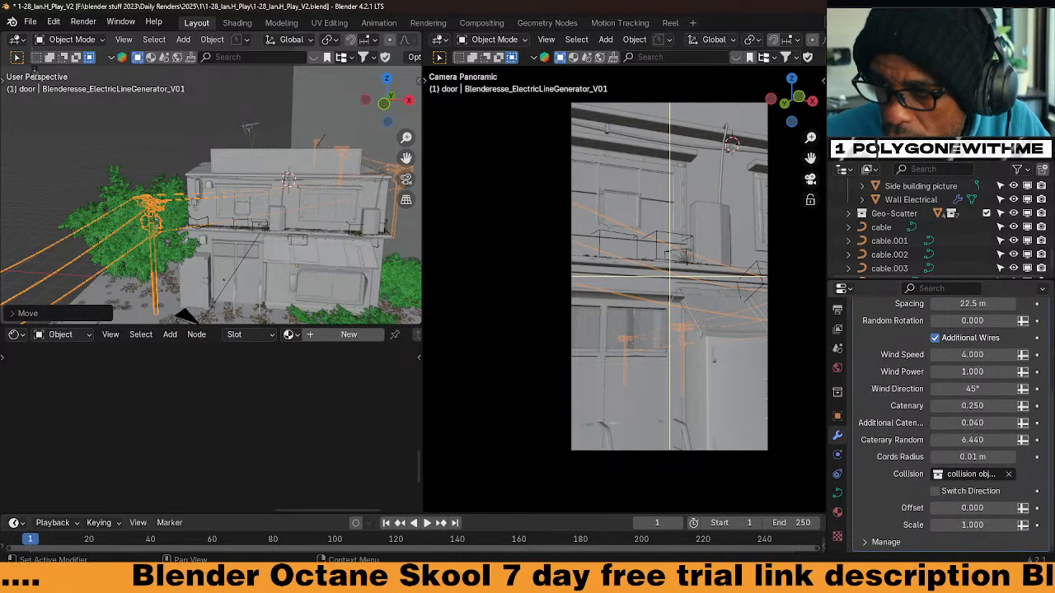
click(869, 543)
scroll(878, 516, down, 2)
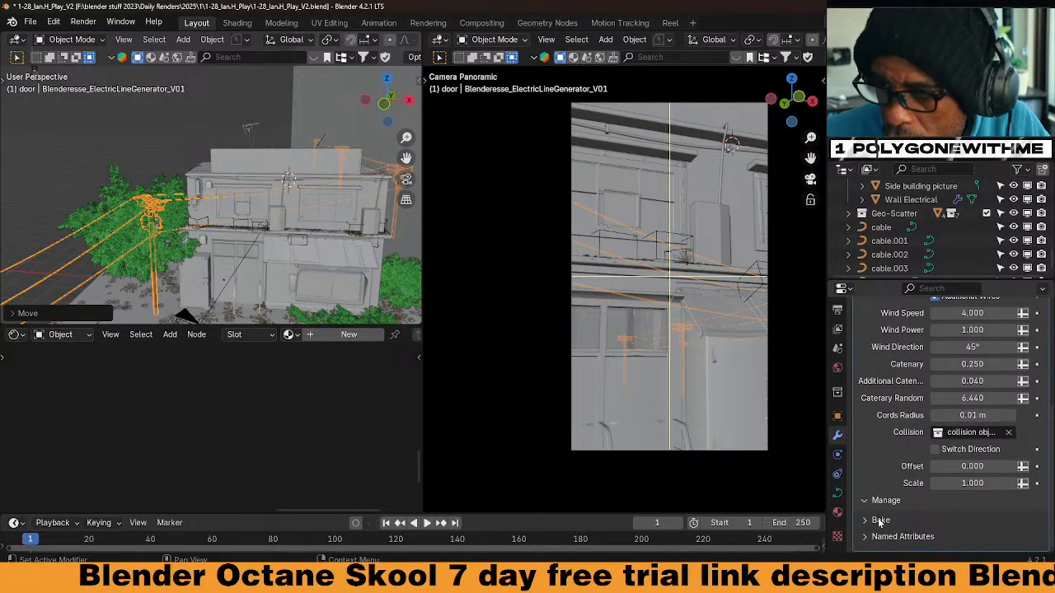
click(879, 519)
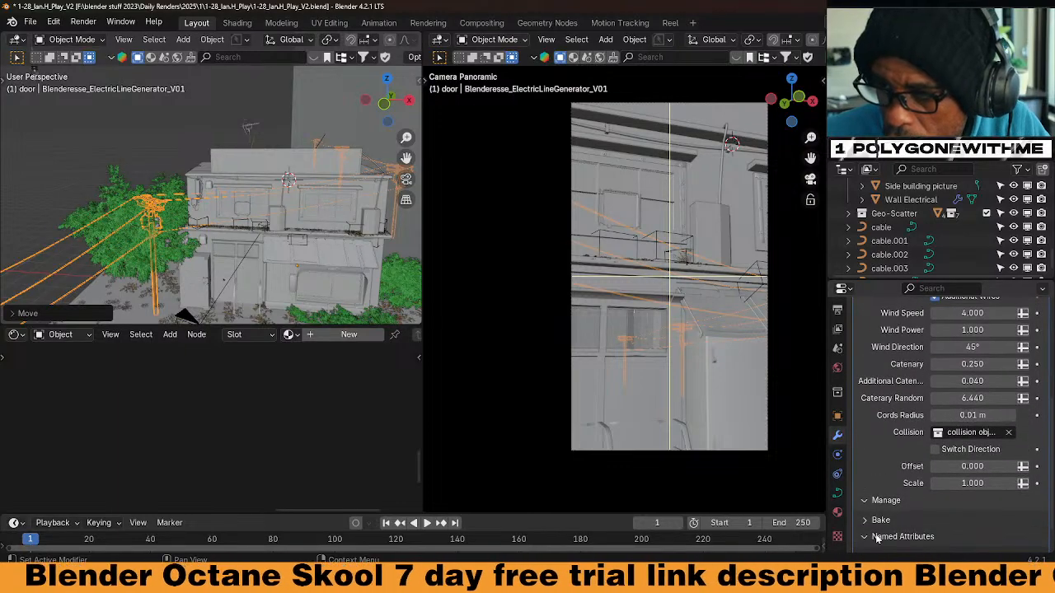
scroll(885, 499, up, 4)
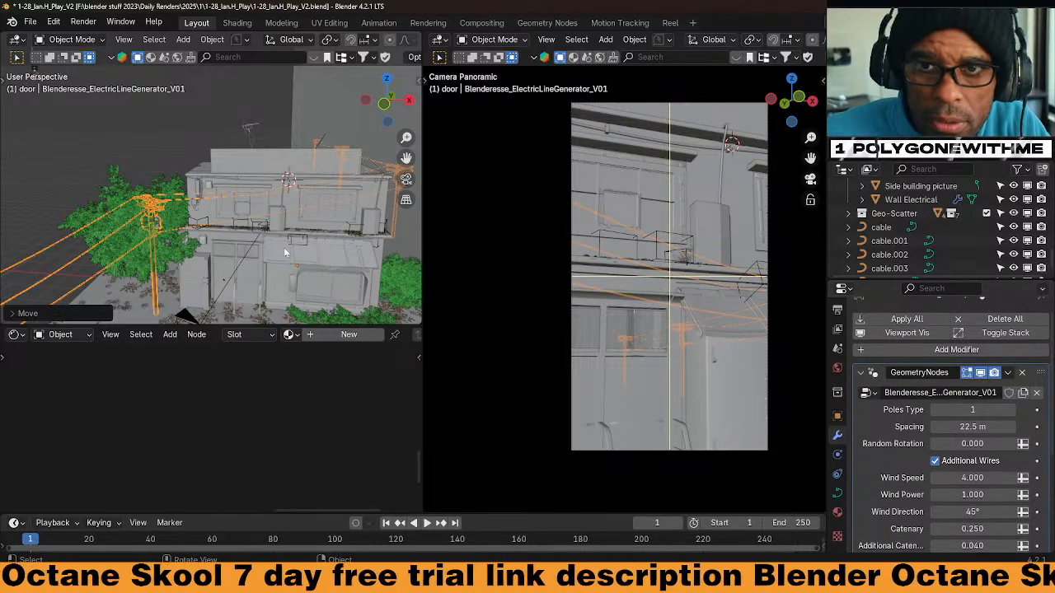
Rotate the electric line around the Z axis so its wires run across the storefront's facade
key(r)
key(z)
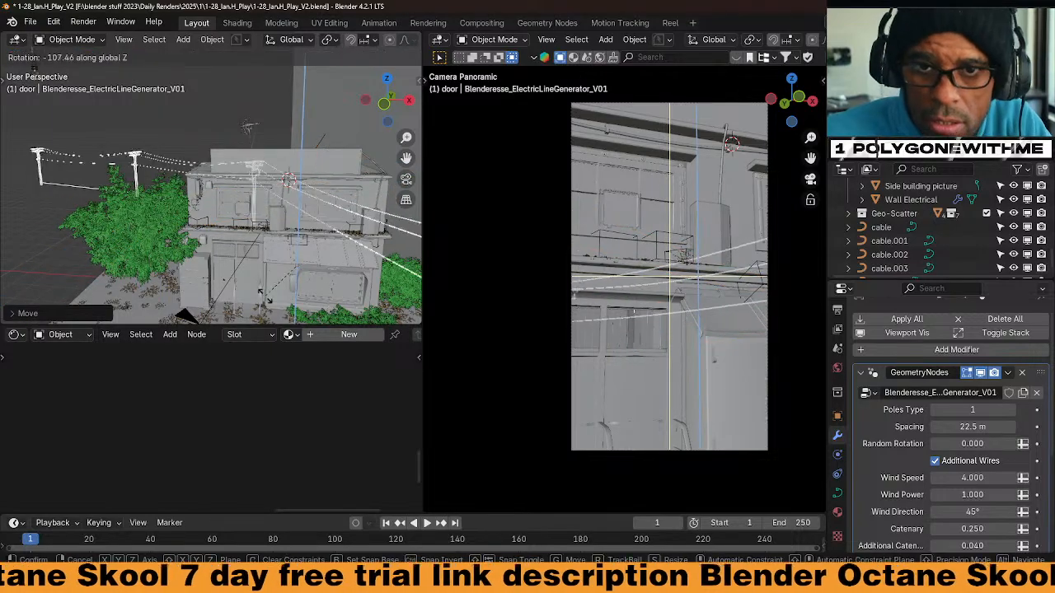
click(286, 297)
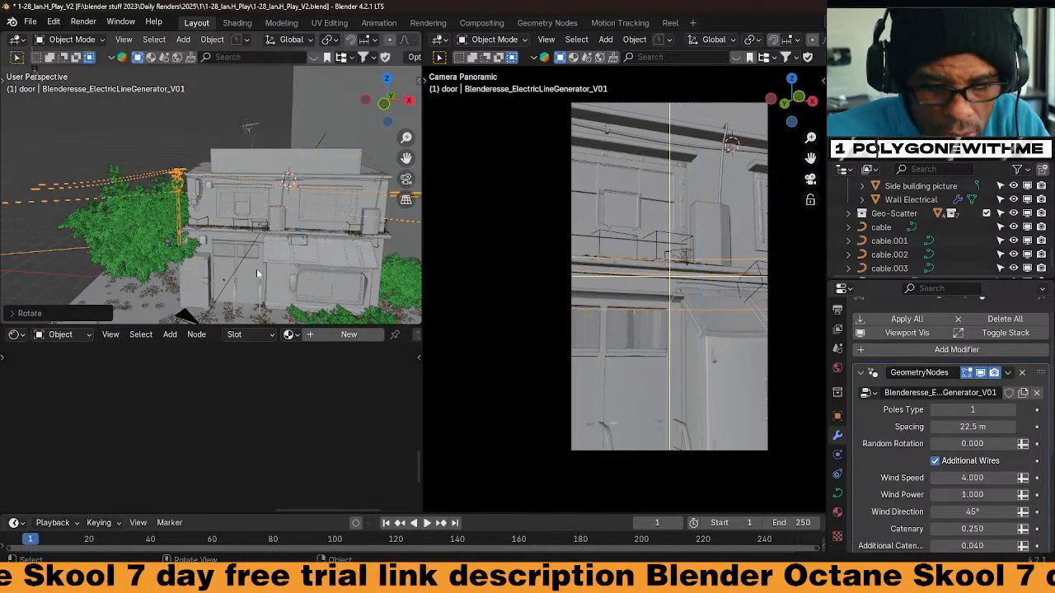
Move the electric line, mainly along X, until its pole stands beside the storefront's tree-side corner and wires cross the upper floor in the camera view
key(g)
click(254, 202)
key(g)
key(x)
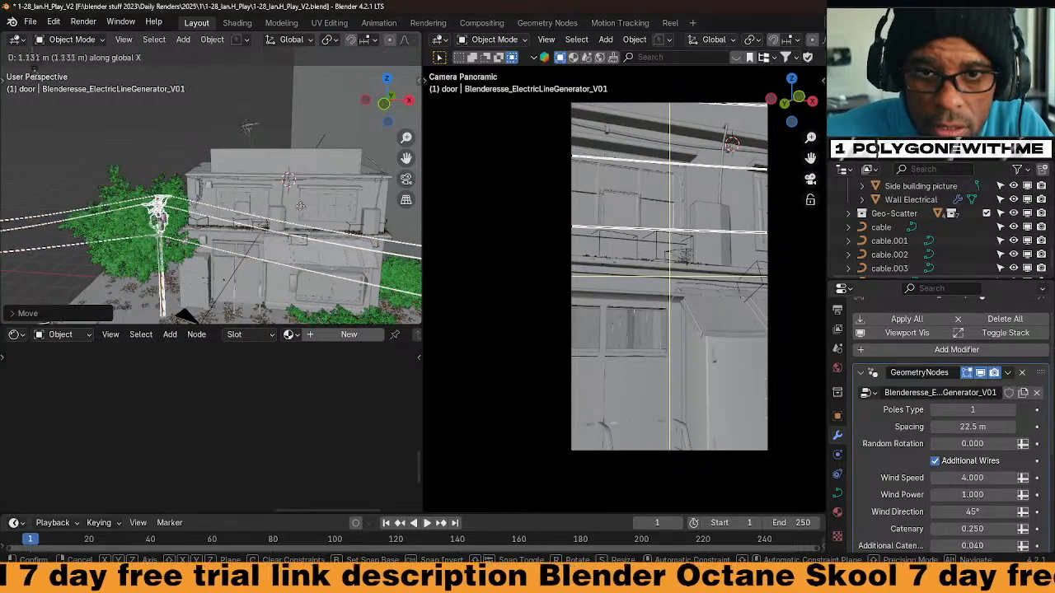
click(301, 219)
key(g)
key(y)
key(x)
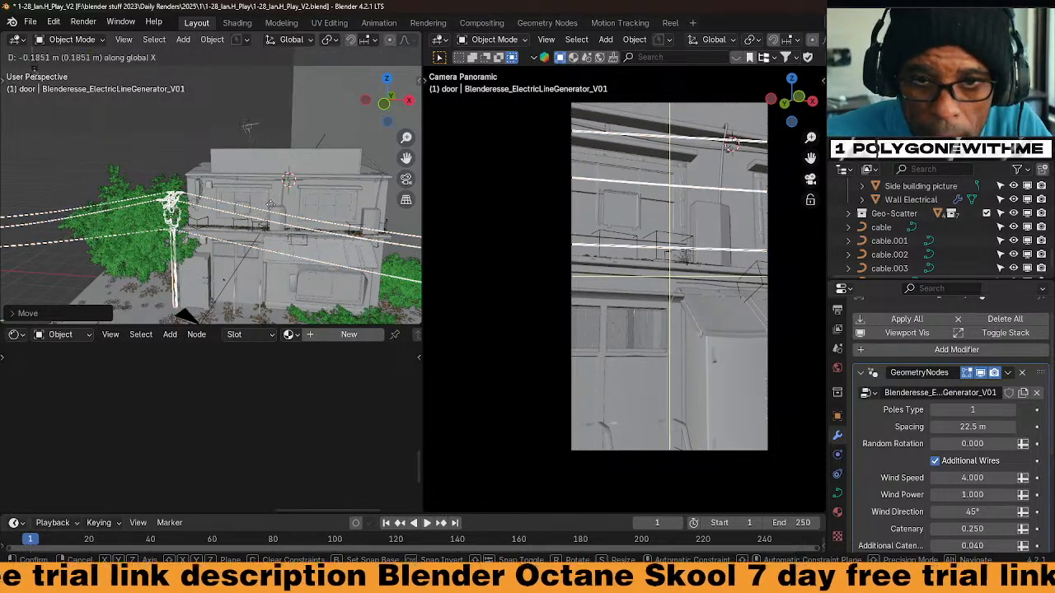
click(282, 198)
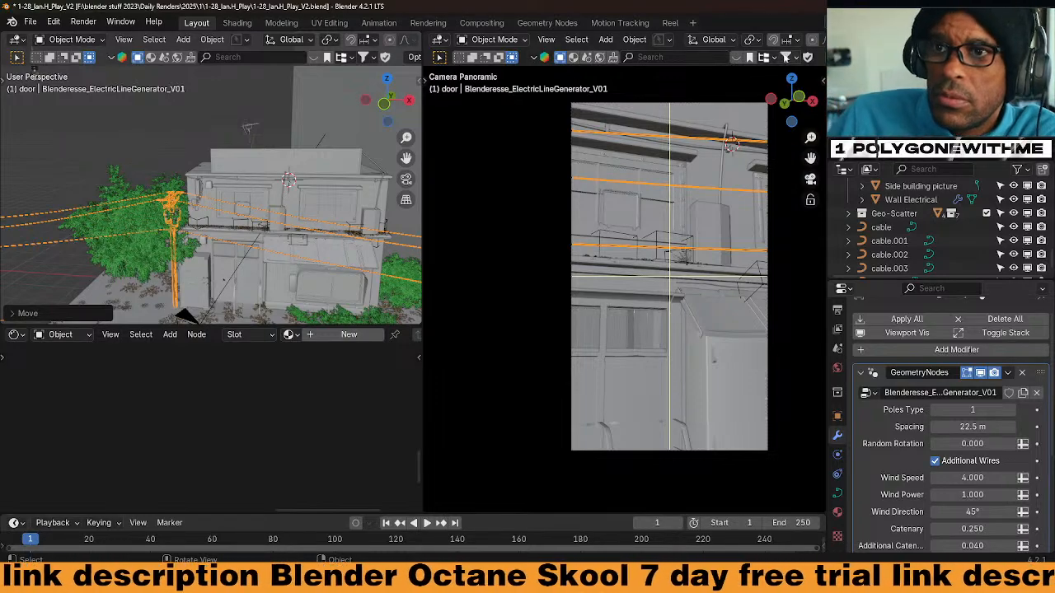
Switch the camera viewport to rendered shading and enlarge the fisheye view to check the wires
scroll(774, 45, down, 5)
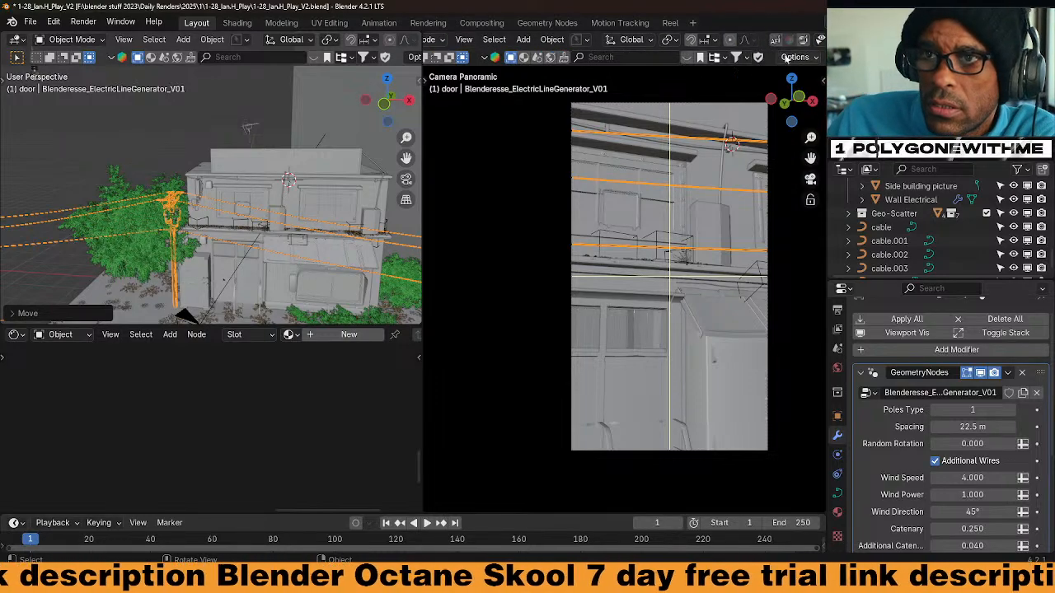
scroll(796, 50, down, 5)
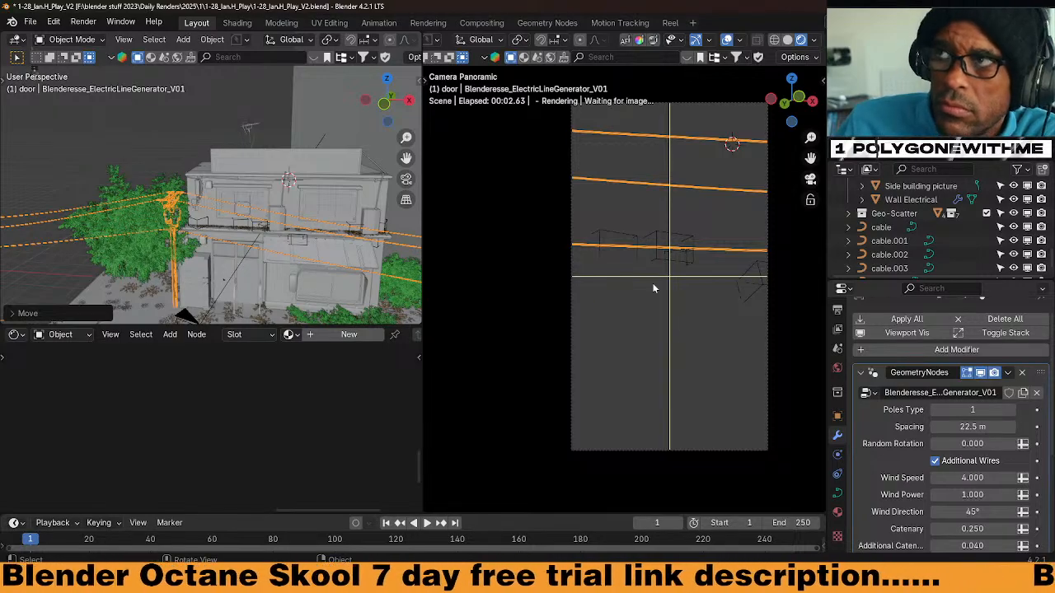
scroll(684, 298, down, 1)
scroll(669, 320, up, 13)
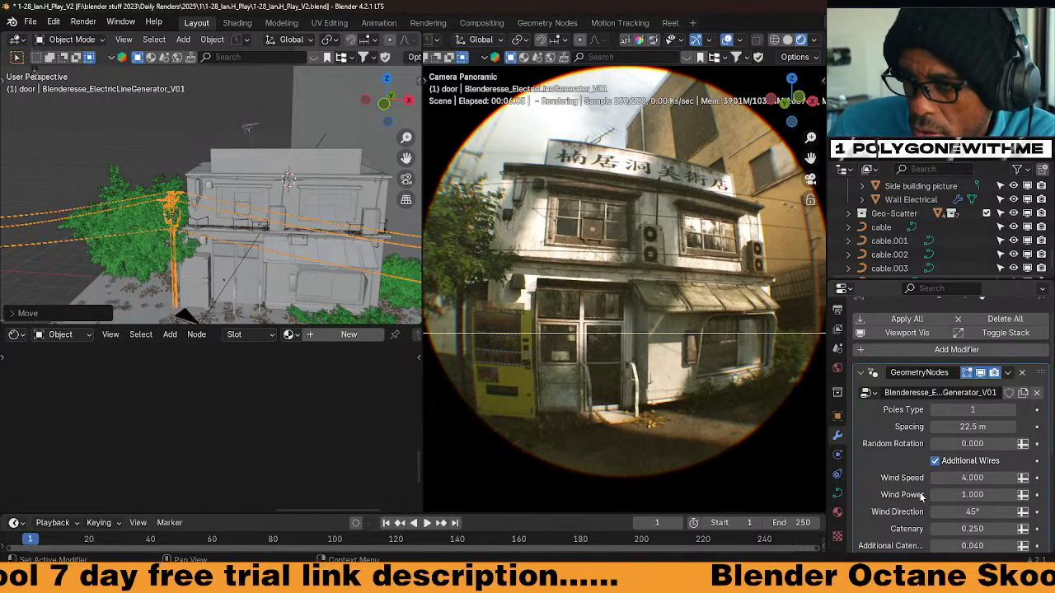
Set the line generator's Scale to 1.481 and shift it slightly along negative X
scroll(921, 496, down, 3)
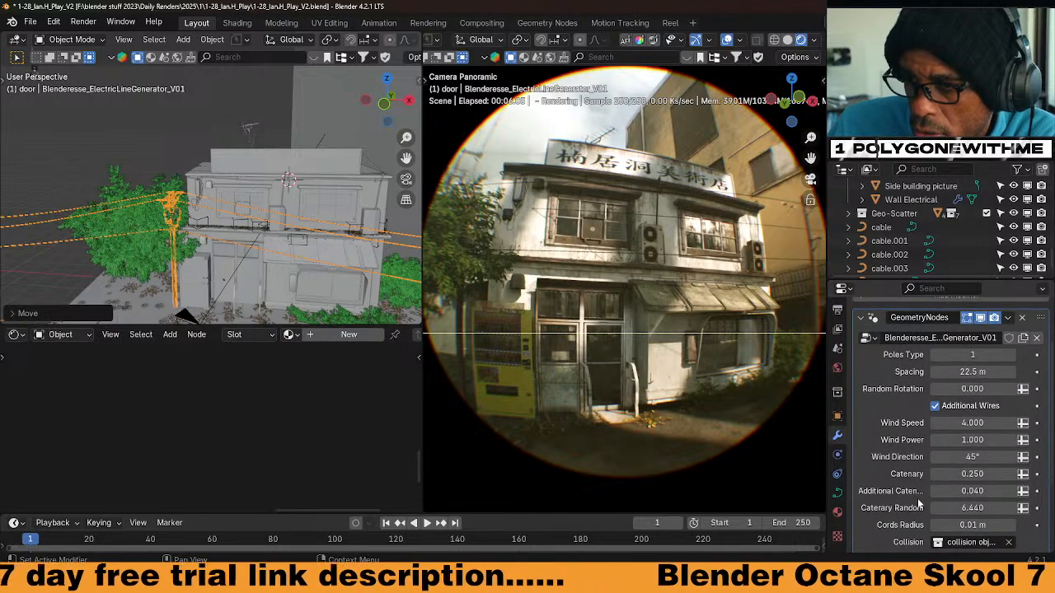
scroll(917, 505, down, 2)
scroll(912, 508, down, 3)
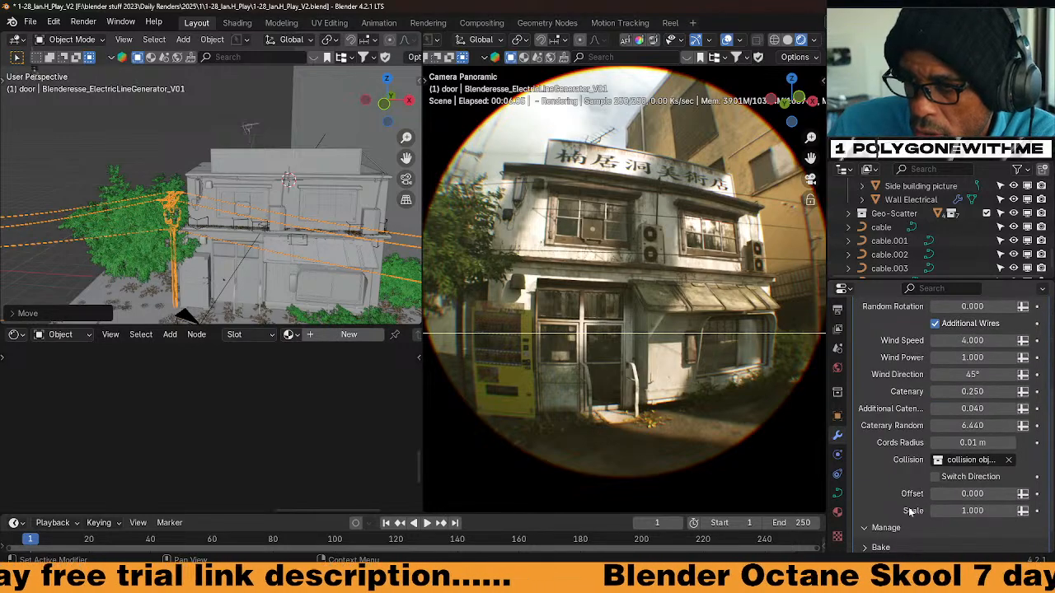
drag(968, 511, 1032, 511)
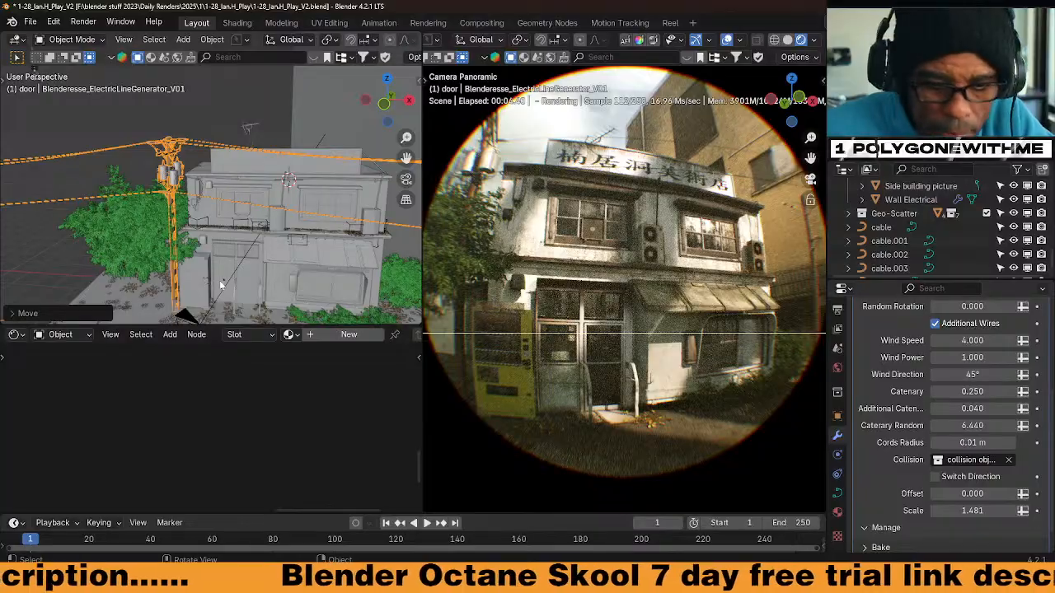
key(g)
key(x)
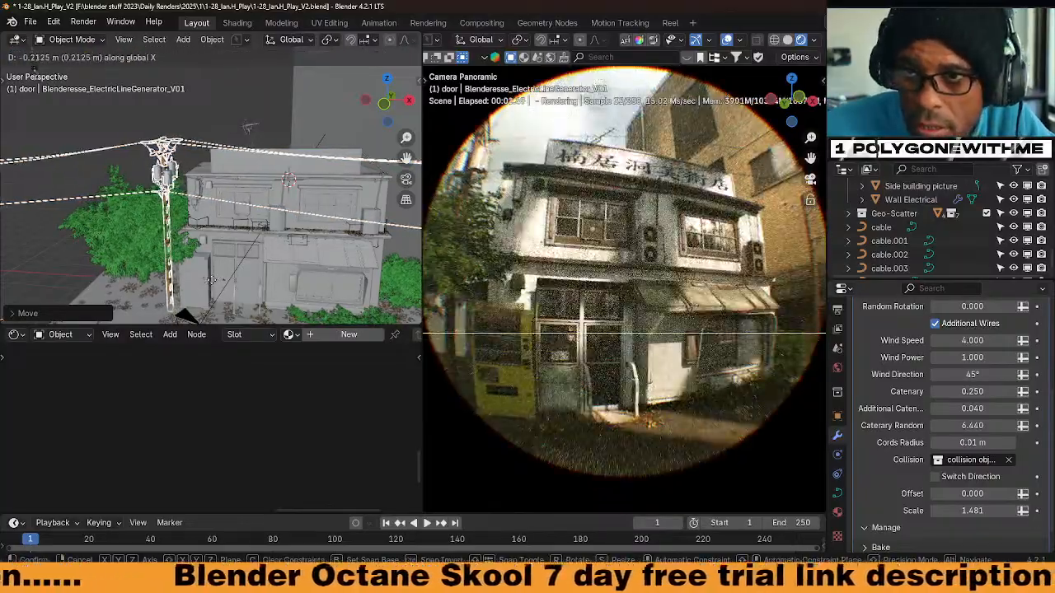
click(211, 280)
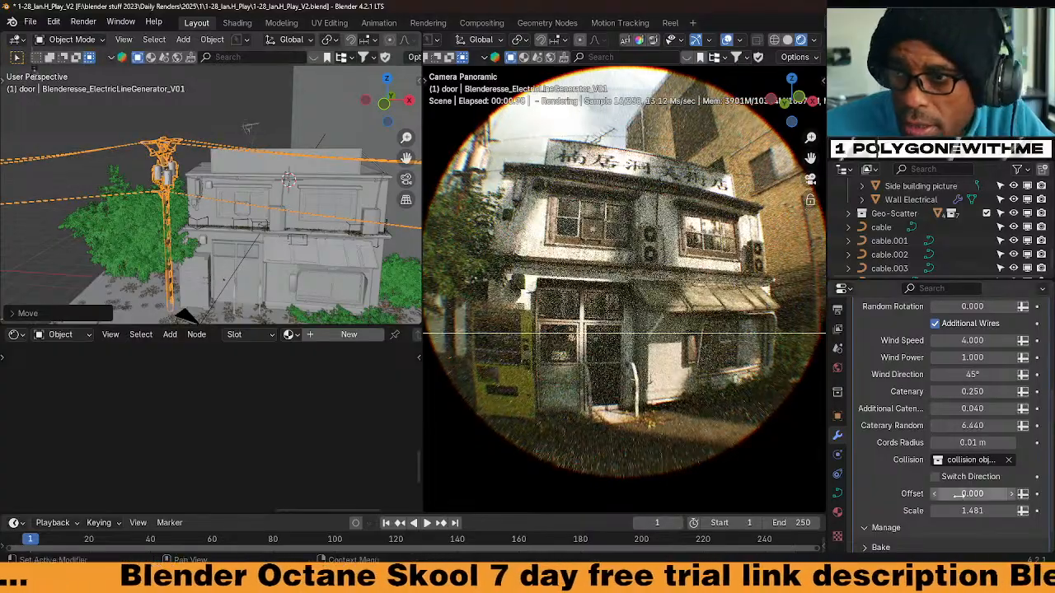
Set the generator's Cords Radius to 0.016 m and play the animation briefly, stopping at frame 77
drag(971, 443, 976, 443)
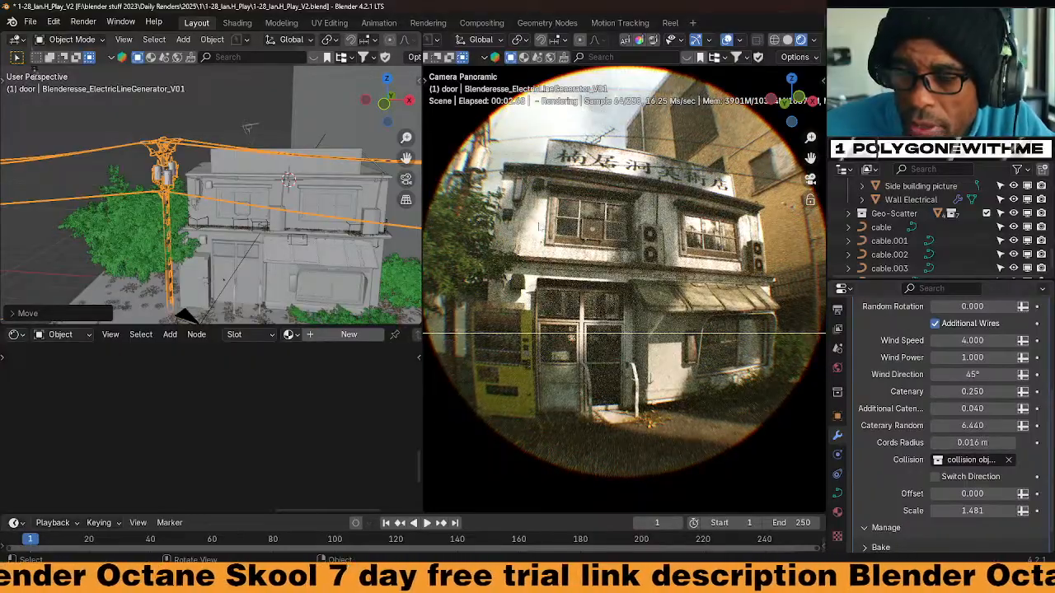
key(space)
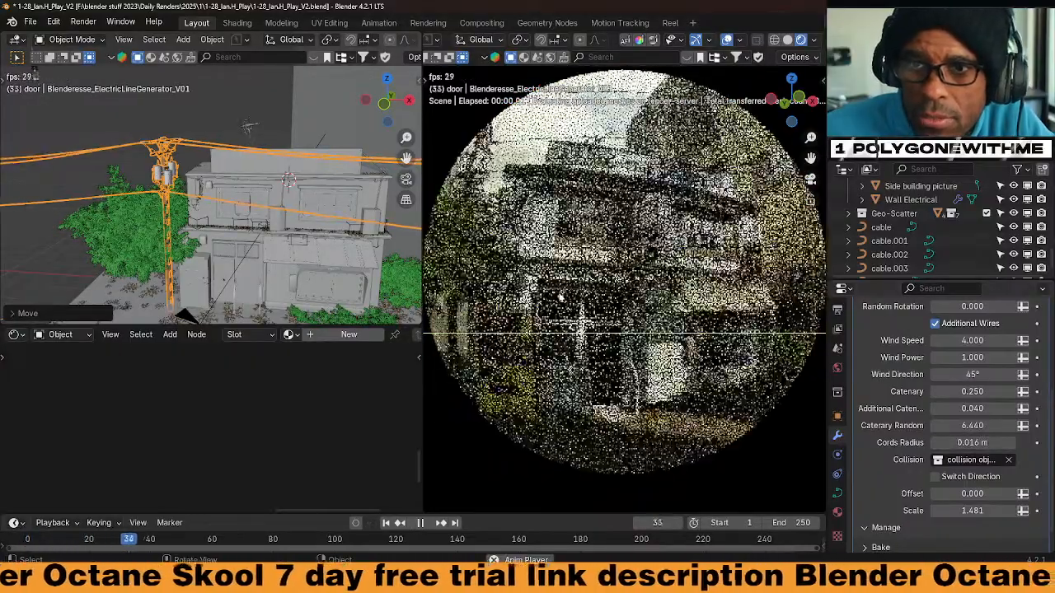
key(space)
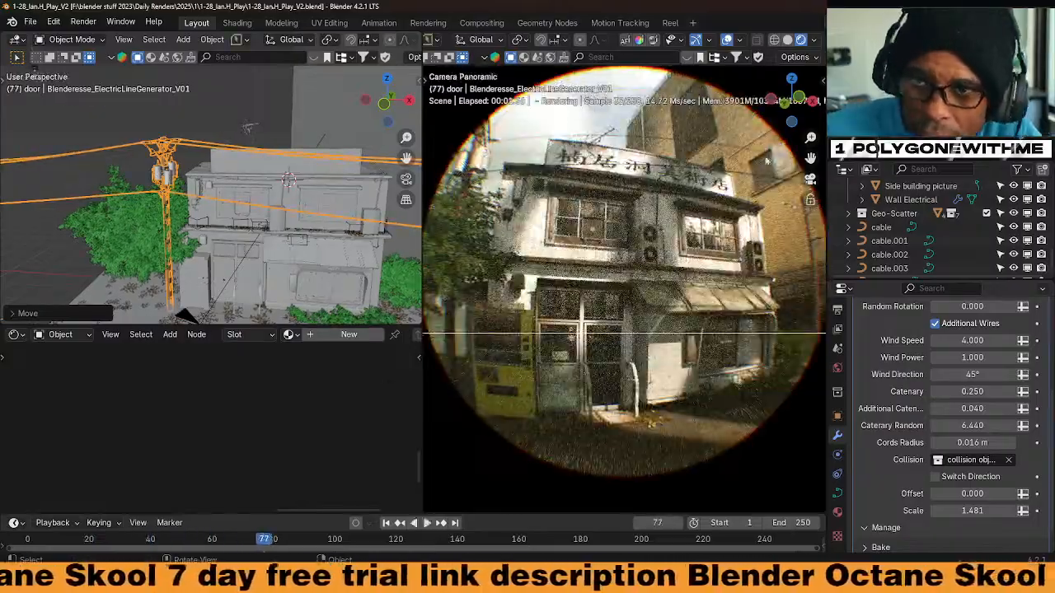
Return the camera viewport to solid shading and save the scene under its current file name
click(787, 39)
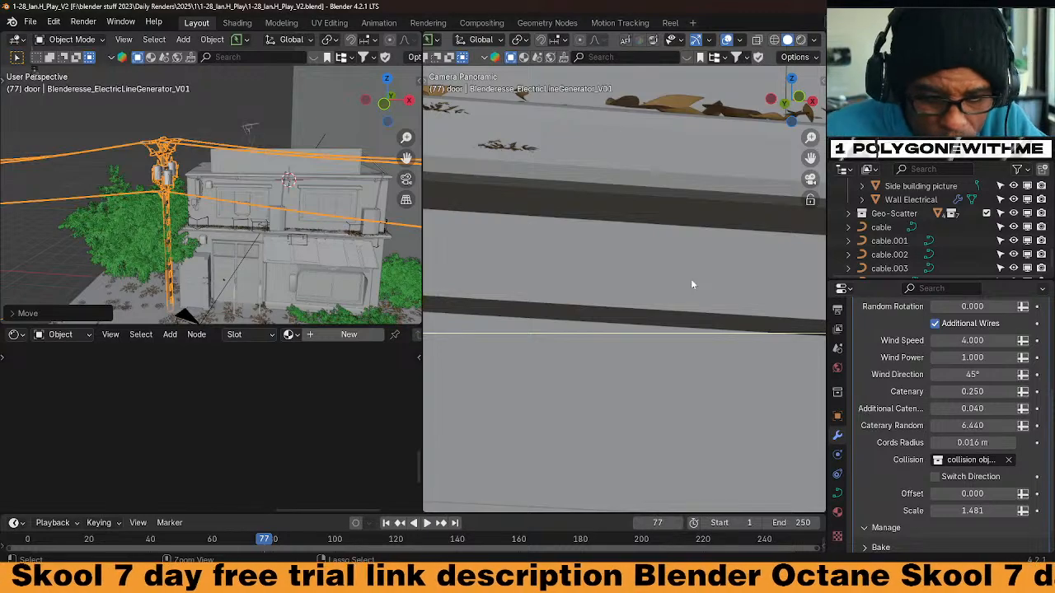
key(ctrl+s)
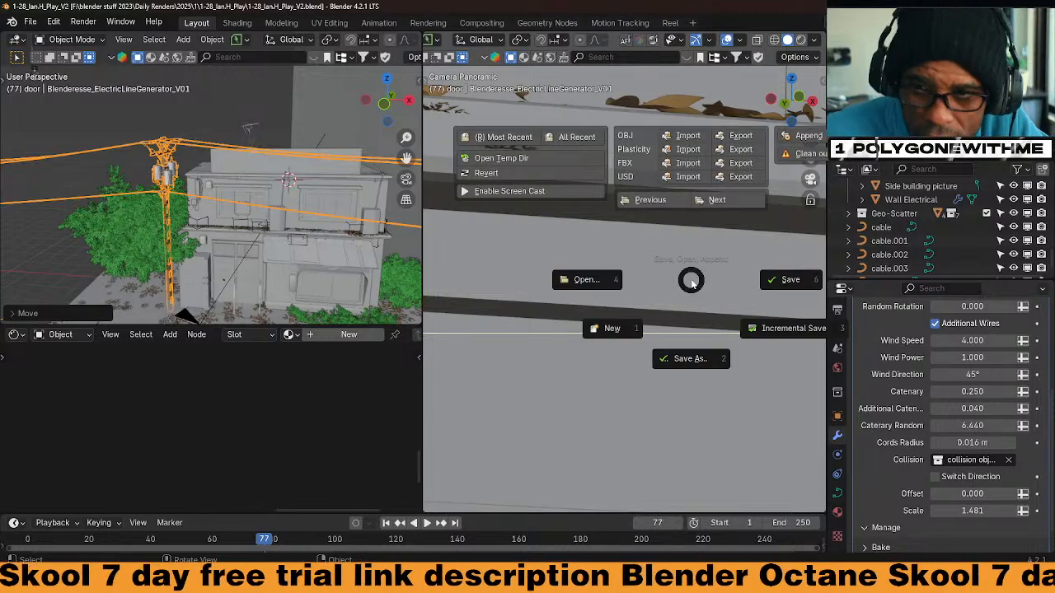
click(814, 271)
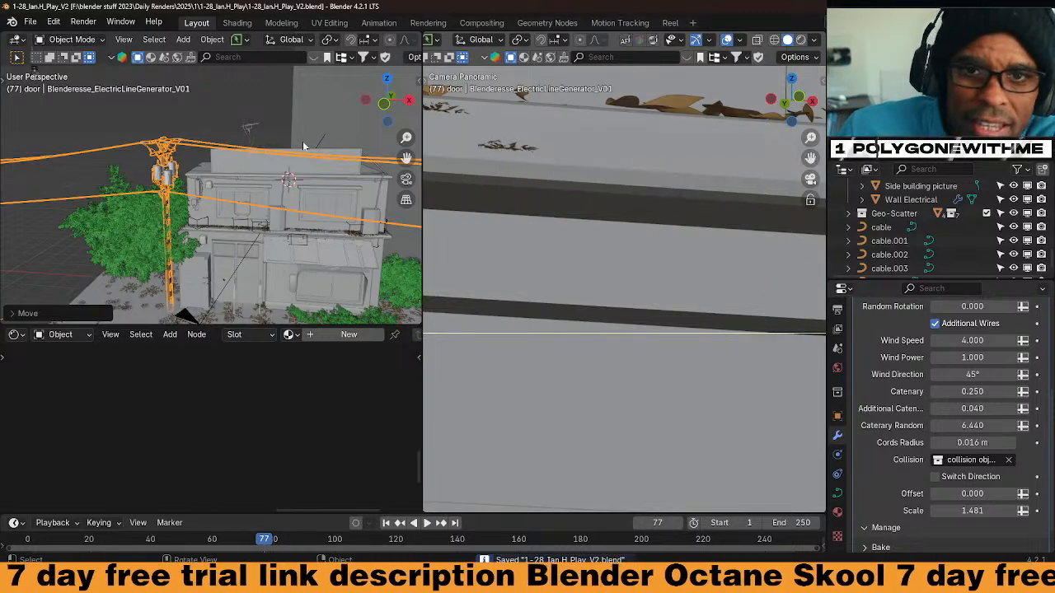
Render the current frame, inspect the storefront and power lines in a maximized render window, and end the render
click(82, 21)
click(124, 37)
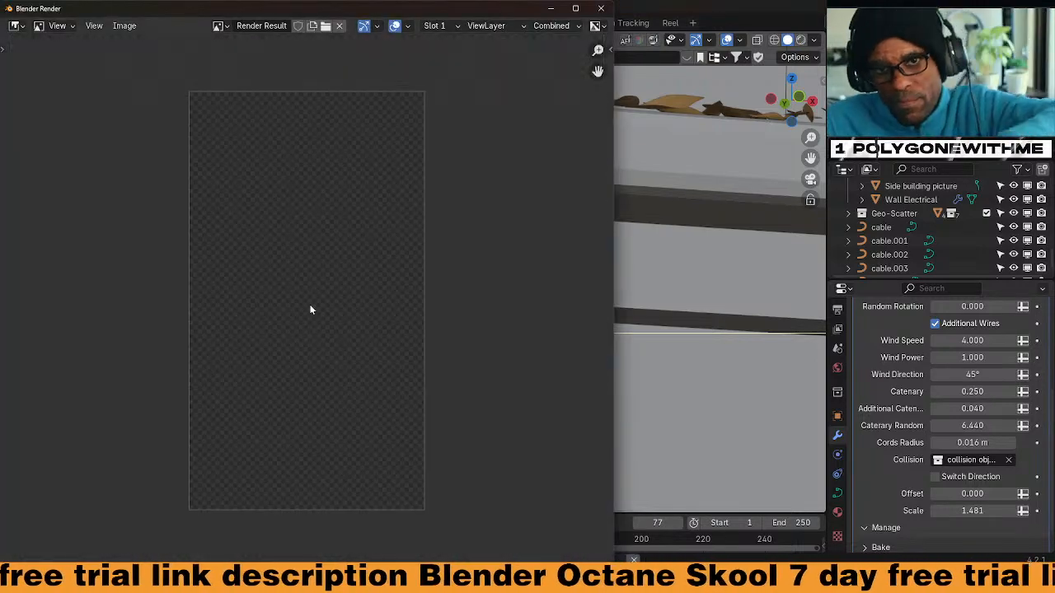
click(575, 8)
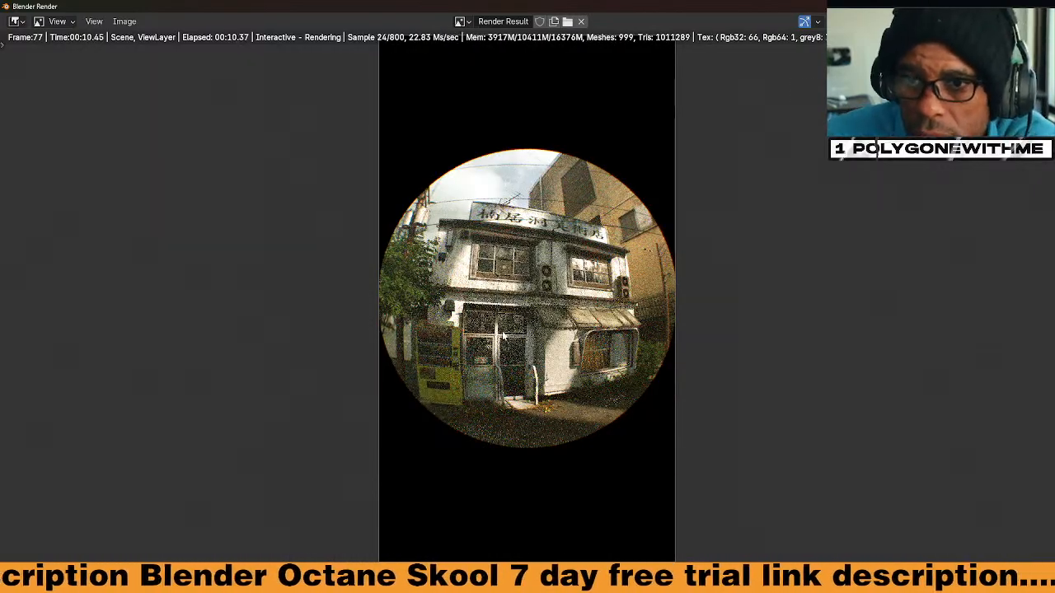
scroll(521, 340, up, 3)
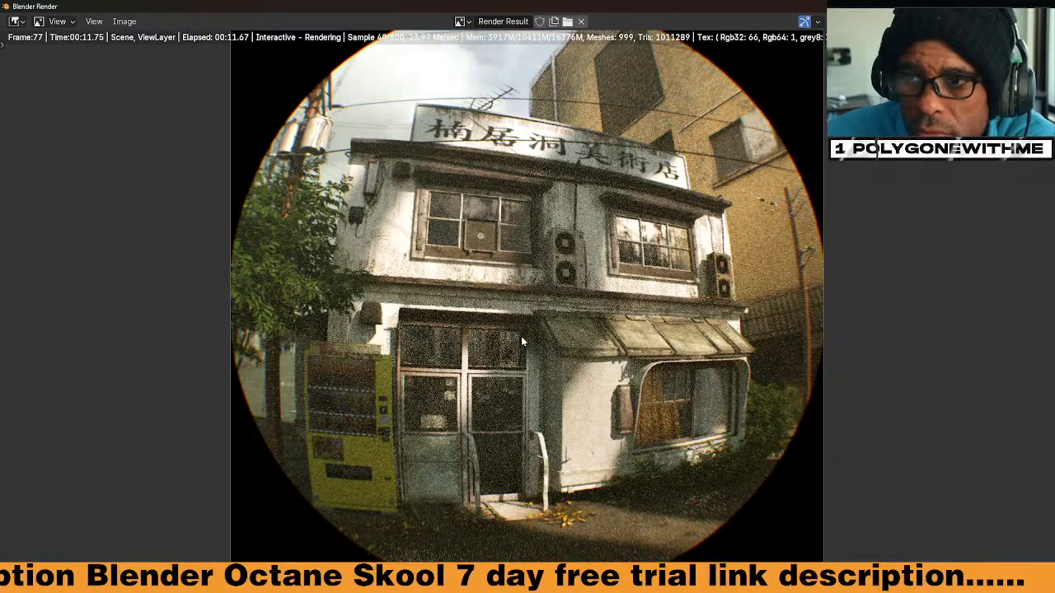
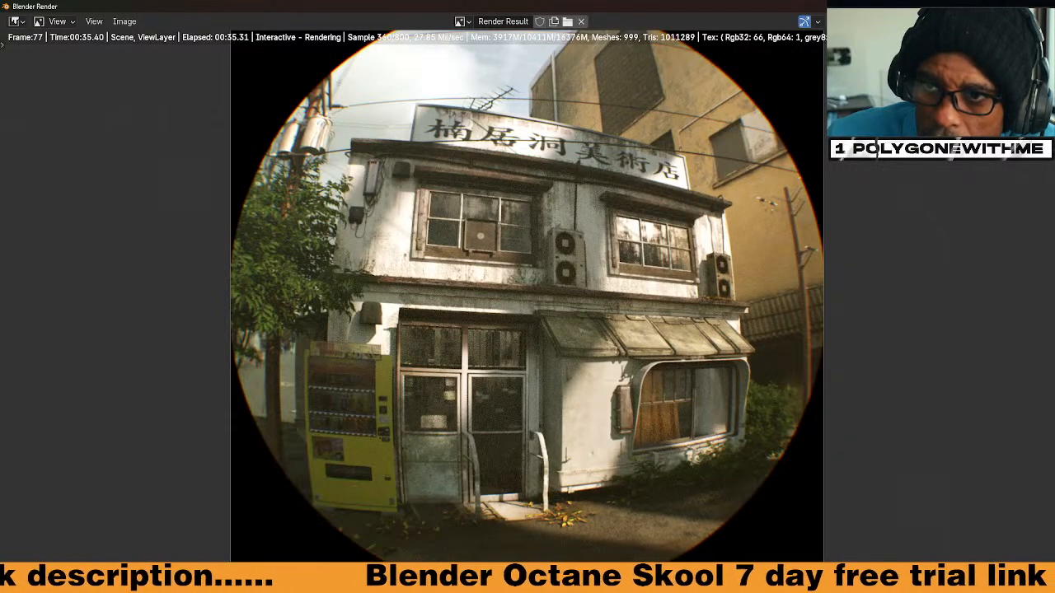
key(Escape)
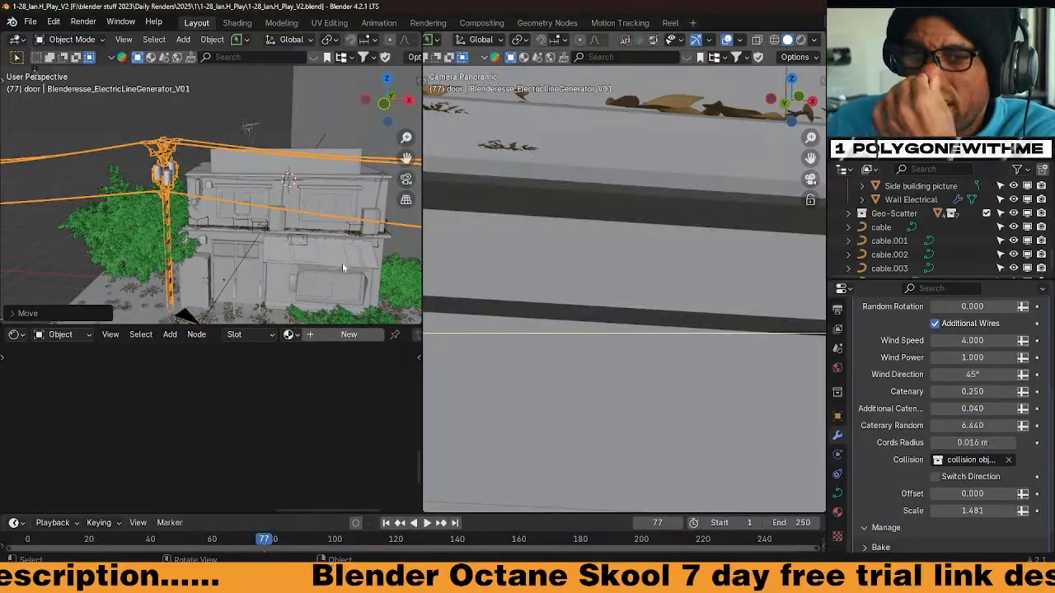
Examine the generator's source pole and beam objects, including the messy pole beam variations, from outside the storefront set
scroll(342, 260, down, 8)
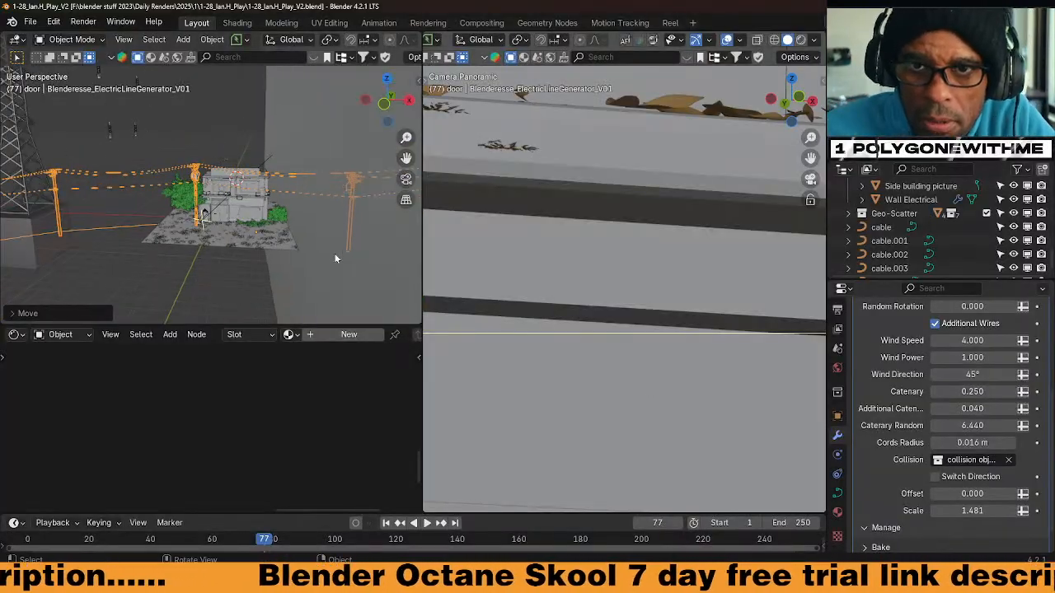
middle_drag(171, 308, 167, 235)
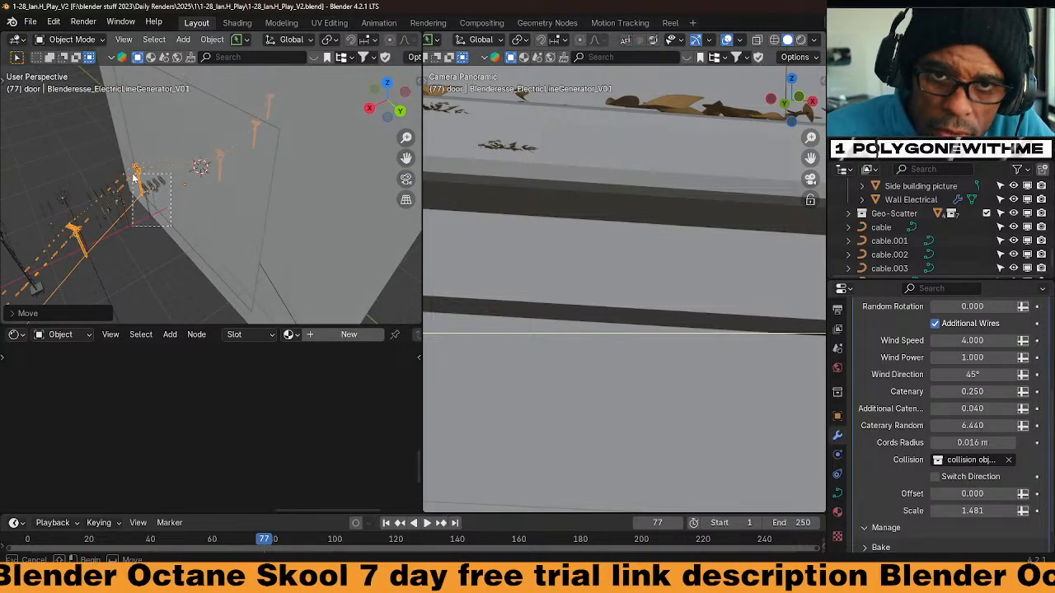
click(150, 206)
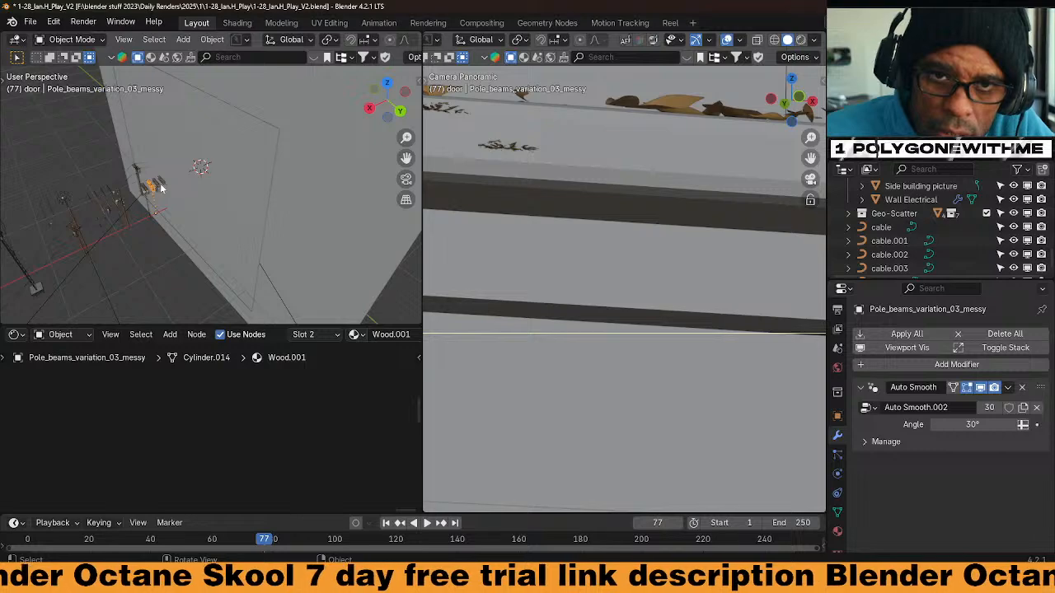
middle_drag(152, 193, 186, 249)
key(KP_Decimal)
scroll(171, 255, down, 2)
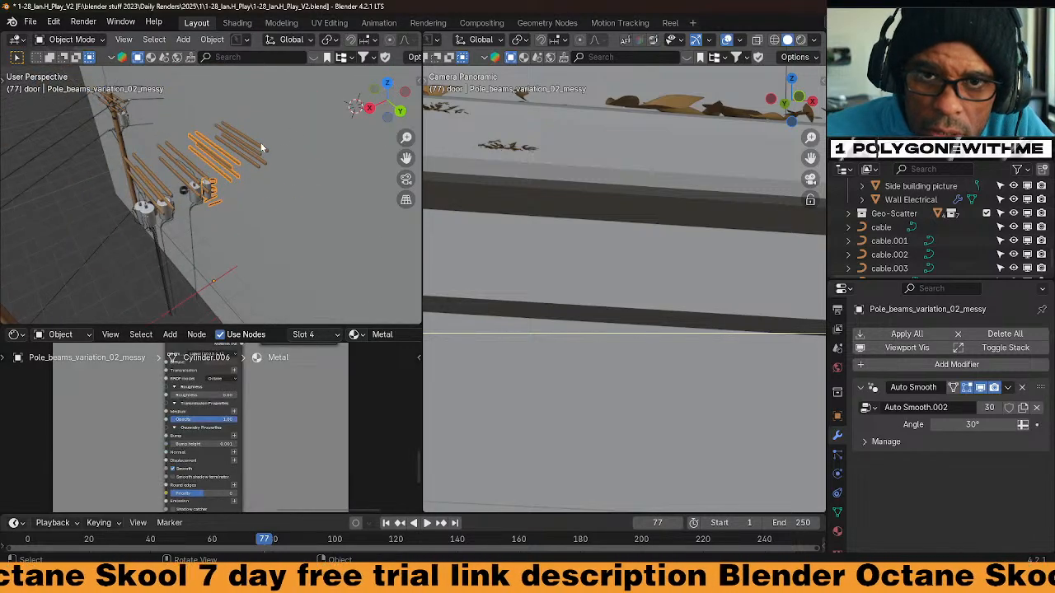
middle_drag(261, 146, 173, 230)
scroll(292, 170, down, 5)
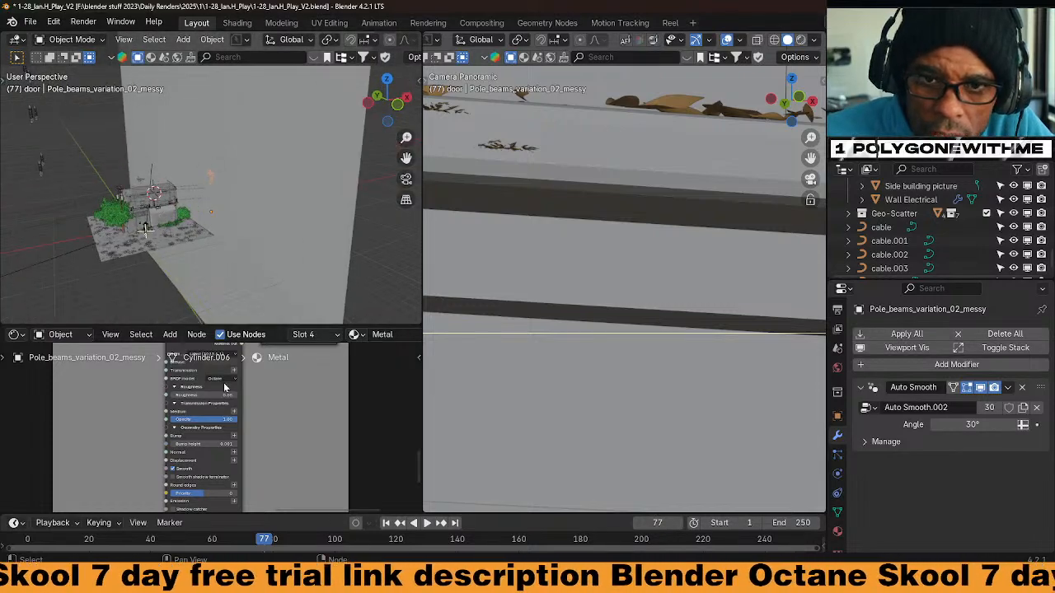
Set the line generator's Spacing to 31.6 m and move it about 5 m along X, putting a pole back beside the storefront's tree
click(68, 216)
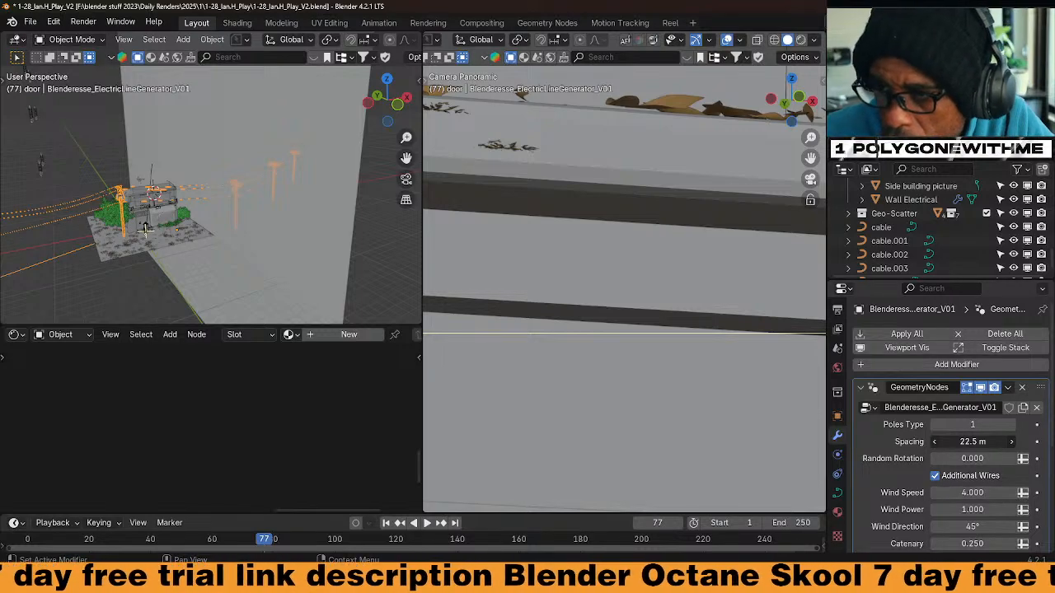
drag(972, 442, 989, 441)
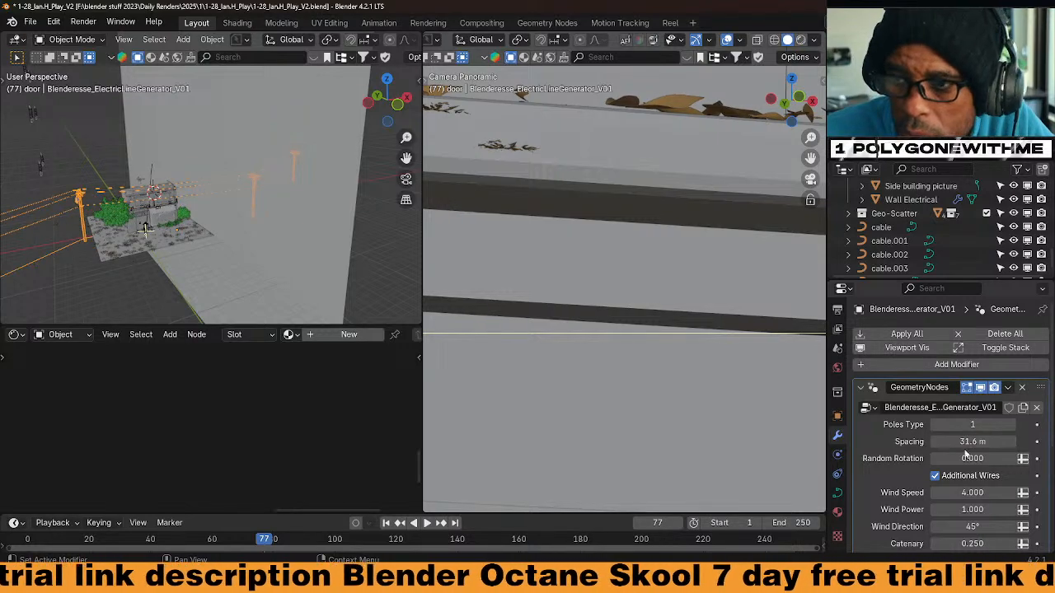
scroll(164, 244, up, 4)
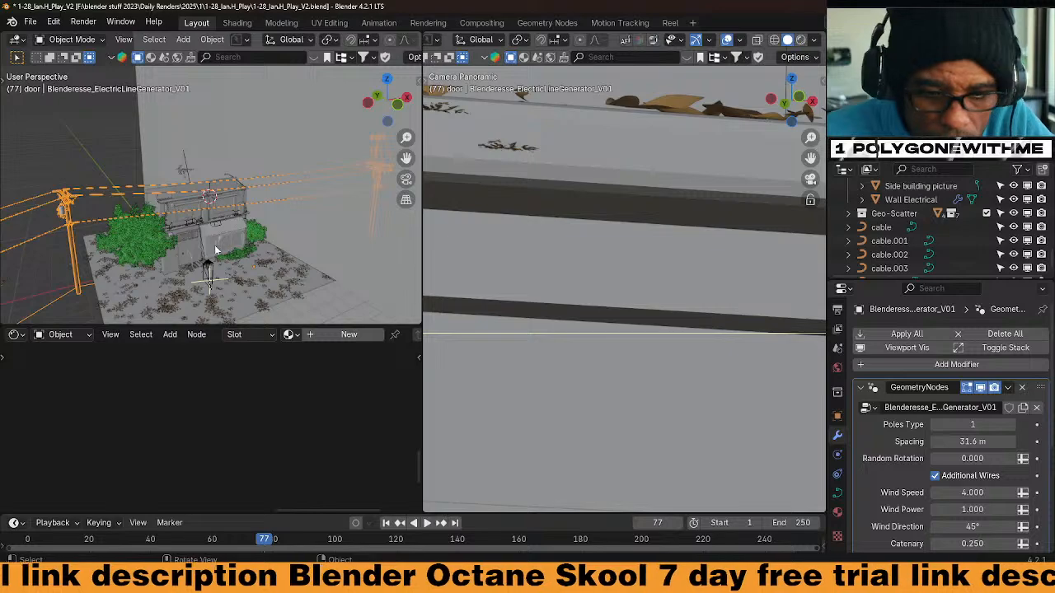
key(g)
key(x)
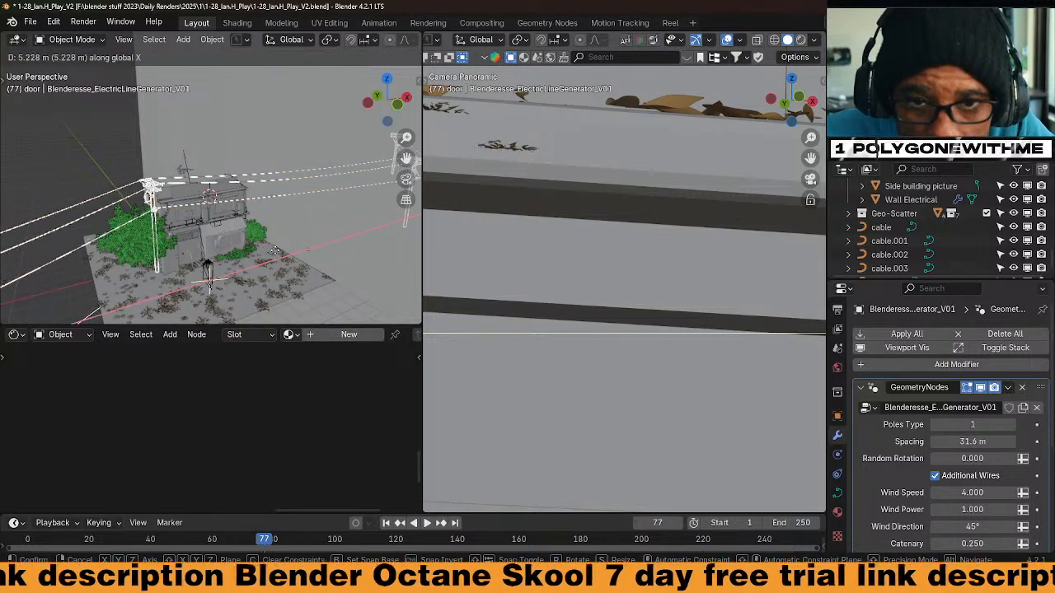
click(270, 256)
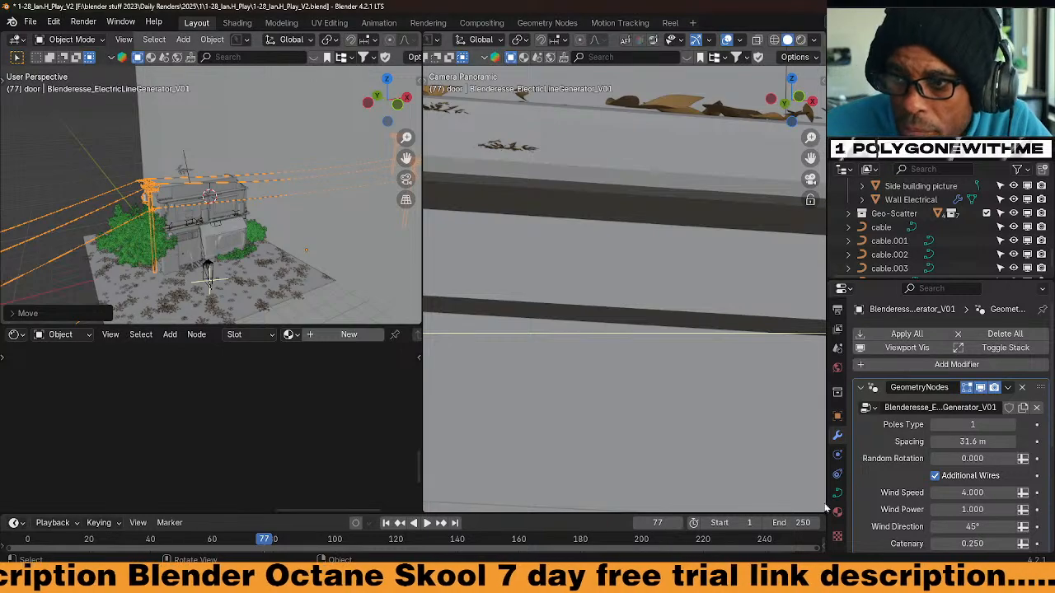
Set the line generator's Random Rotation to 0.058
scroll(960, 527, down, 3)
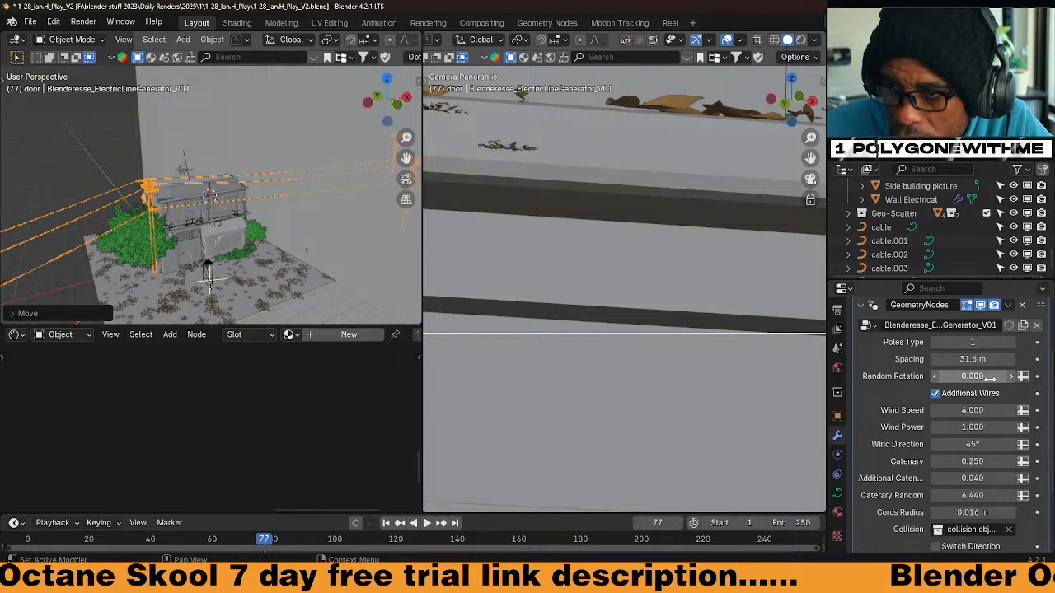
mouse_move(989, 376)
mouse_down()
mouse_move(1020, 376)
mouse_move(1007, 377)
mouse_up()
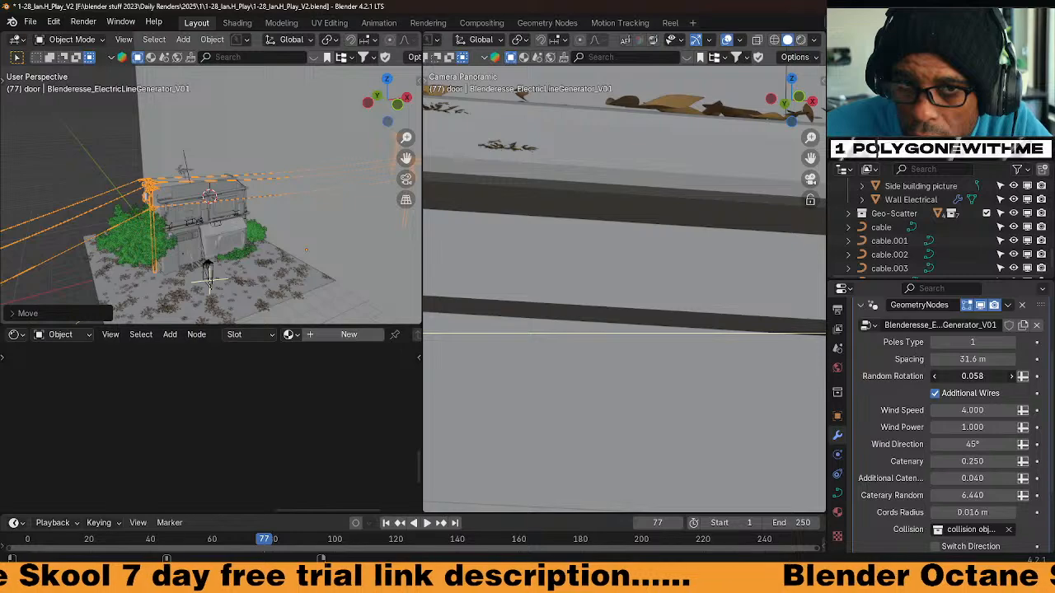
Move the Shadow maker panel vertically along Z, checking the shadow it casts on the storefront in the live render
middle_drag(208, 228, 225, 254)
click(309, 241)
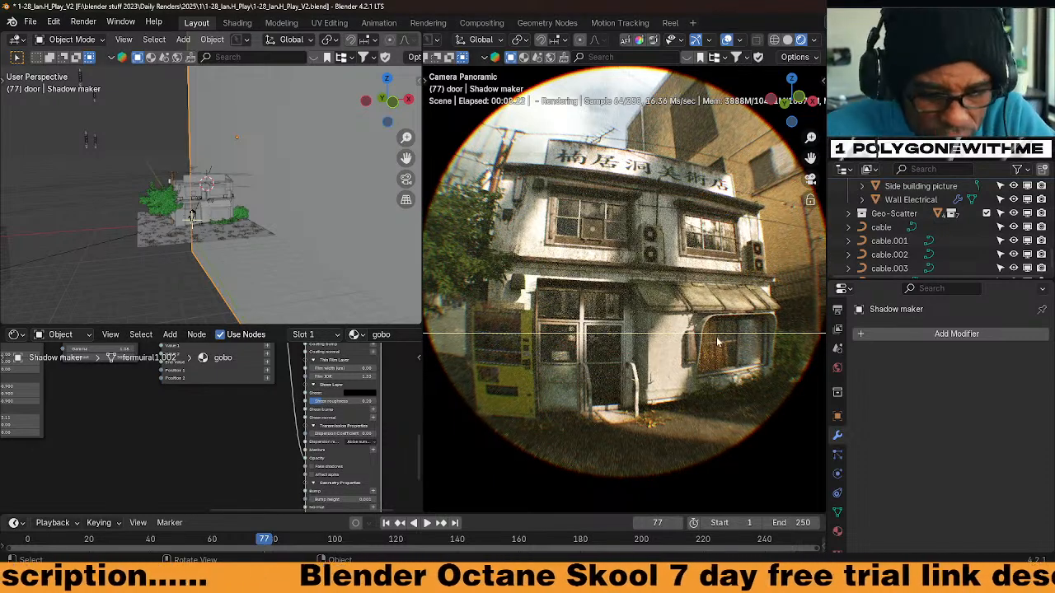
key(g)
key(z)
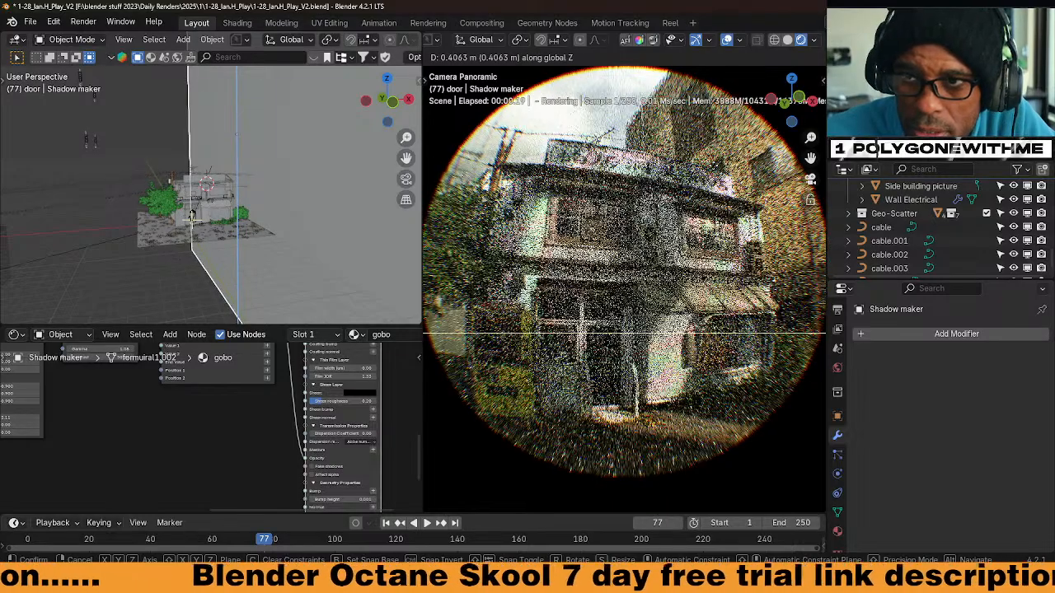
click(715, 166)
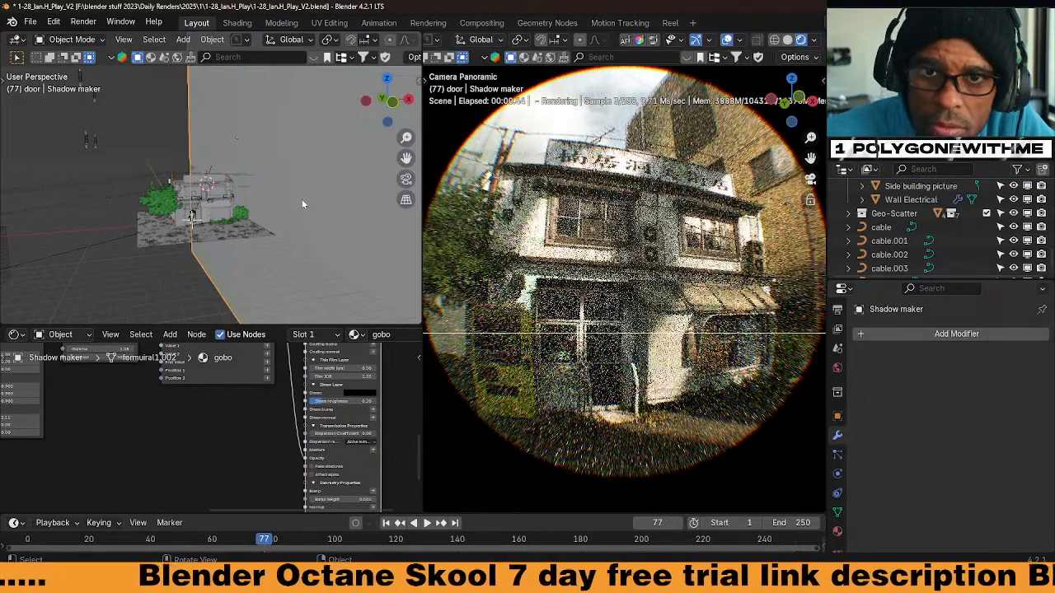
key(g)
key(z)
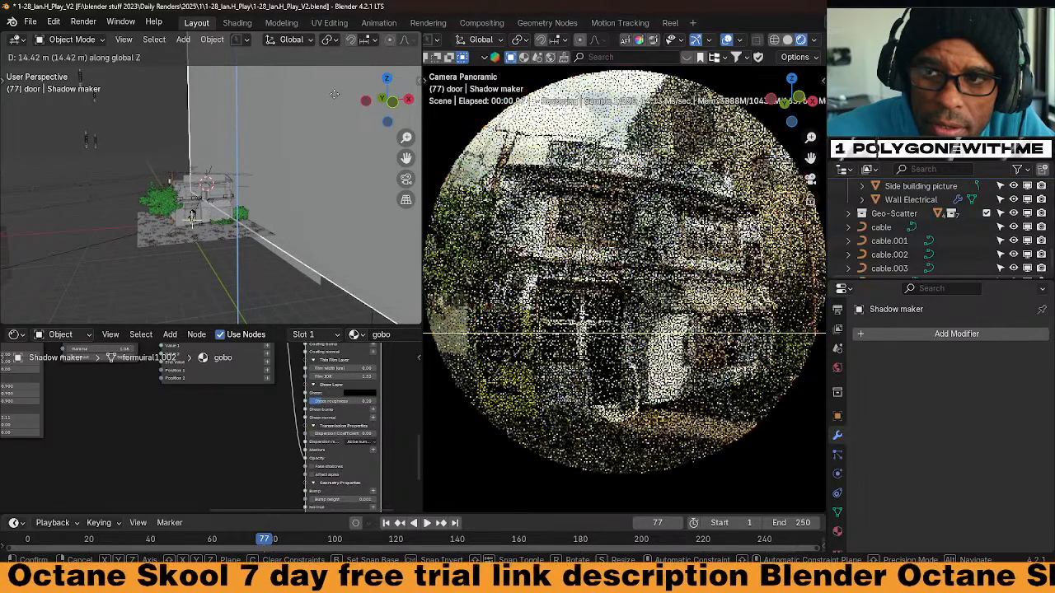
click(323, 278)
Raise the Side building picture plane about 2.7 m along Z
middle_drag(322, 280, 256, 246)
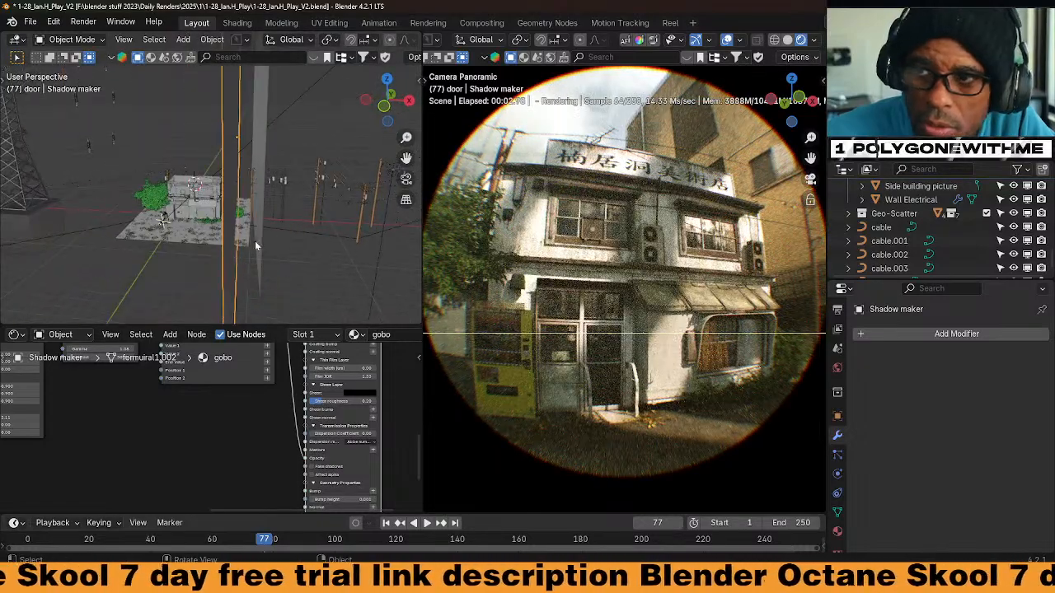
click(266, 123)
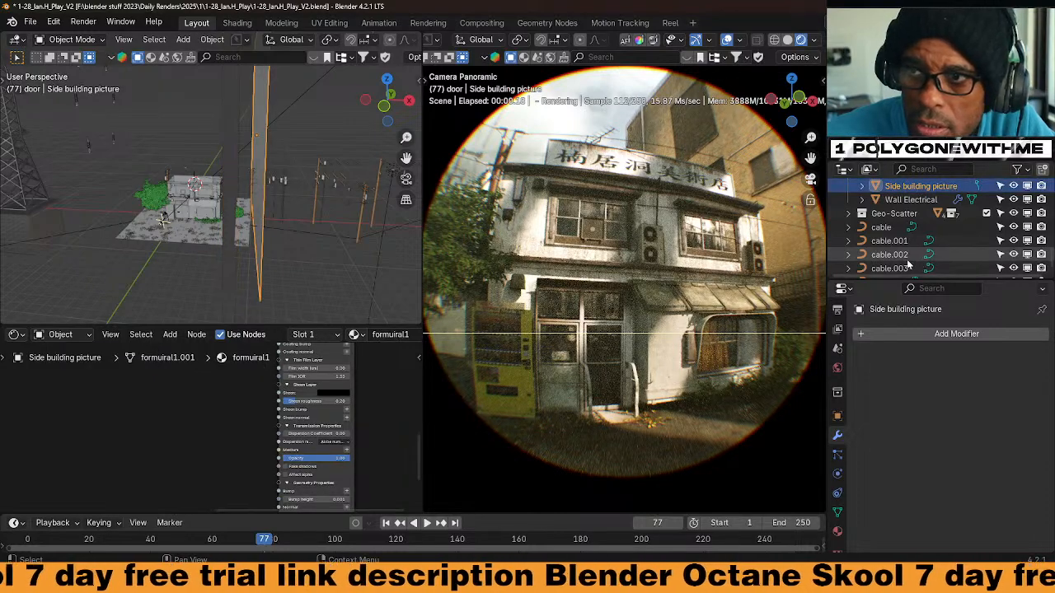
middle_drag(215, 253, 270, 257)
key(g)
key(z)
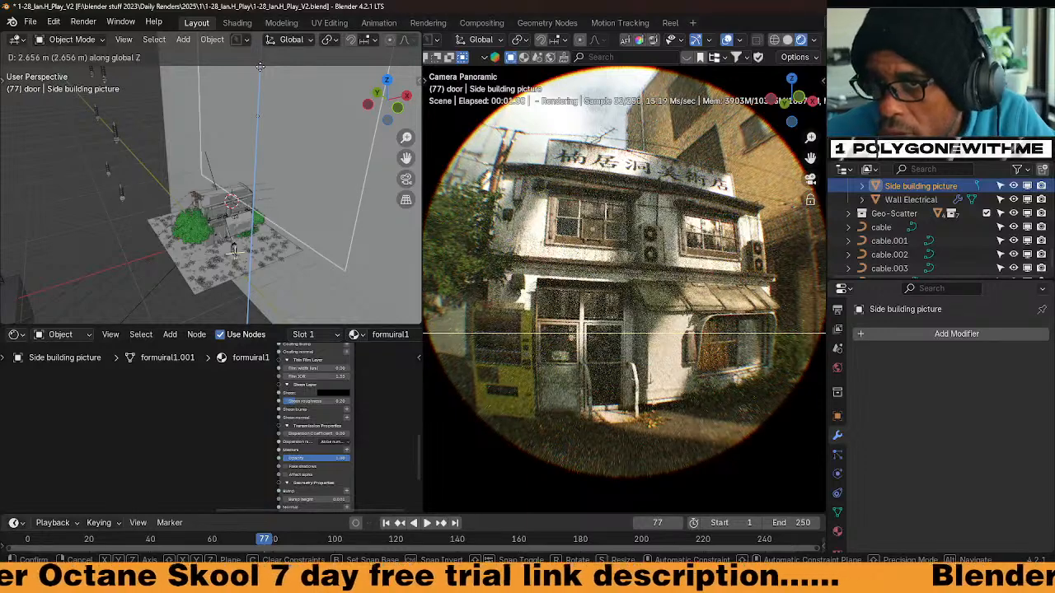
click(260, 67)
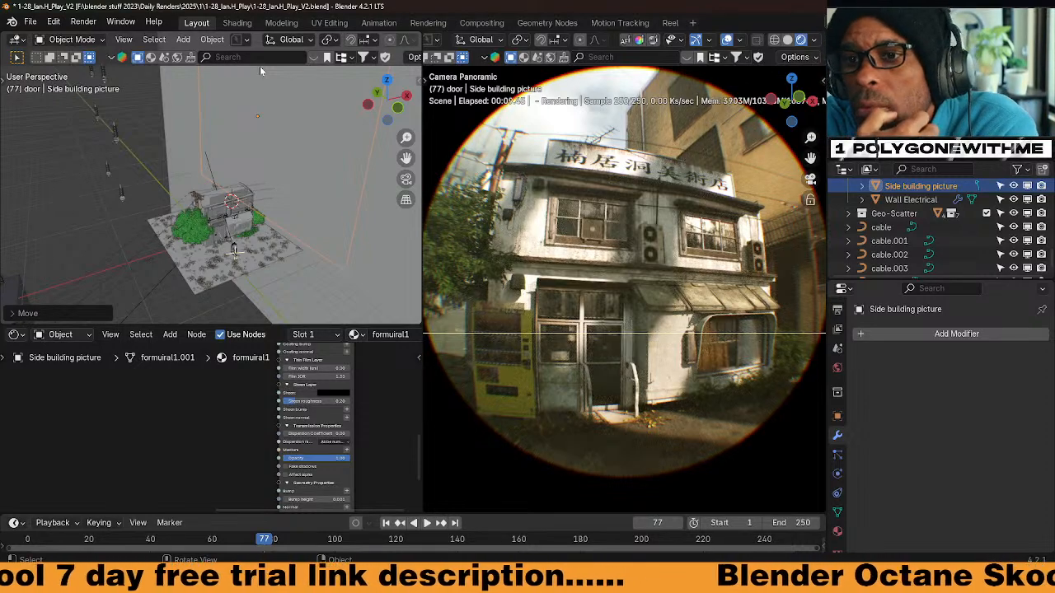
Hide the generator's source objects Chord_holders_01_messy and Pole_01_messy standing behind the side building planes
click(817, 254)
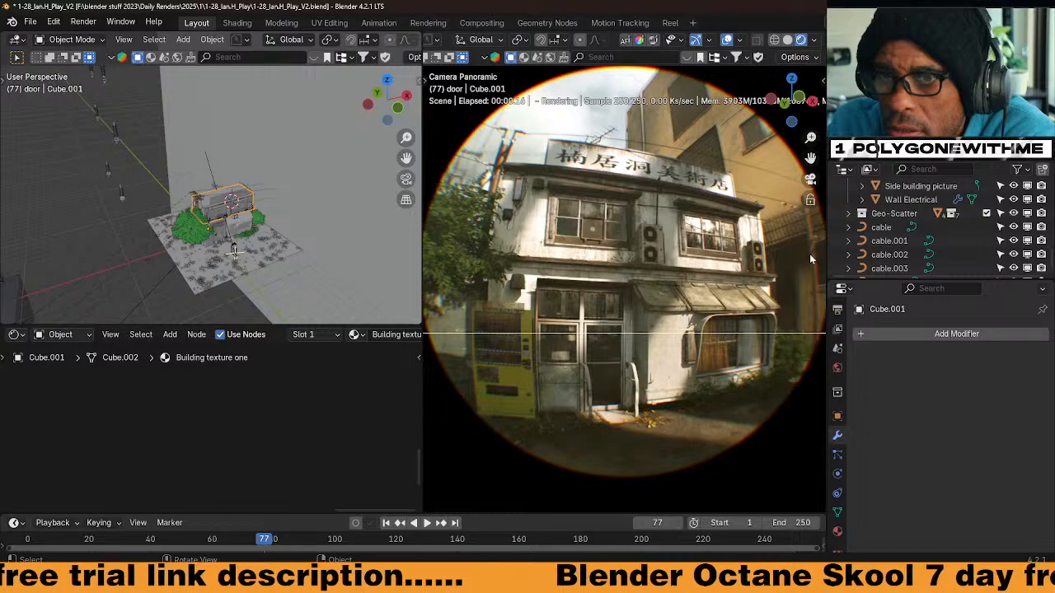
middle_drag(217, 247, 191, 204)
scroll(216, 231, up, 3)
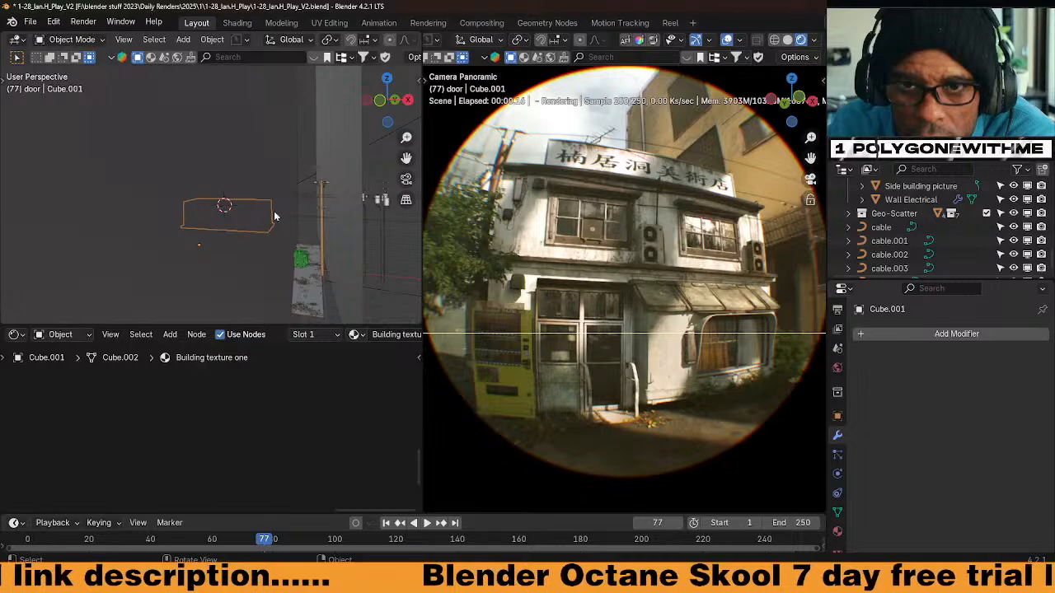
click(323, 189)
scroll(323, 229, down, 3)
scroll(321, 231, up, 3)
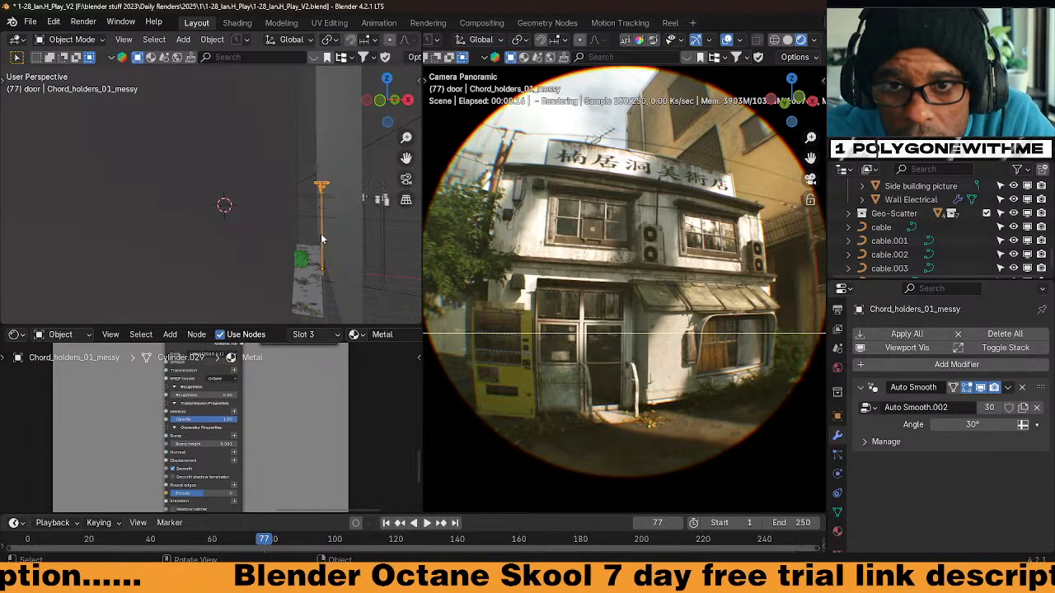
key(ctrl+z)
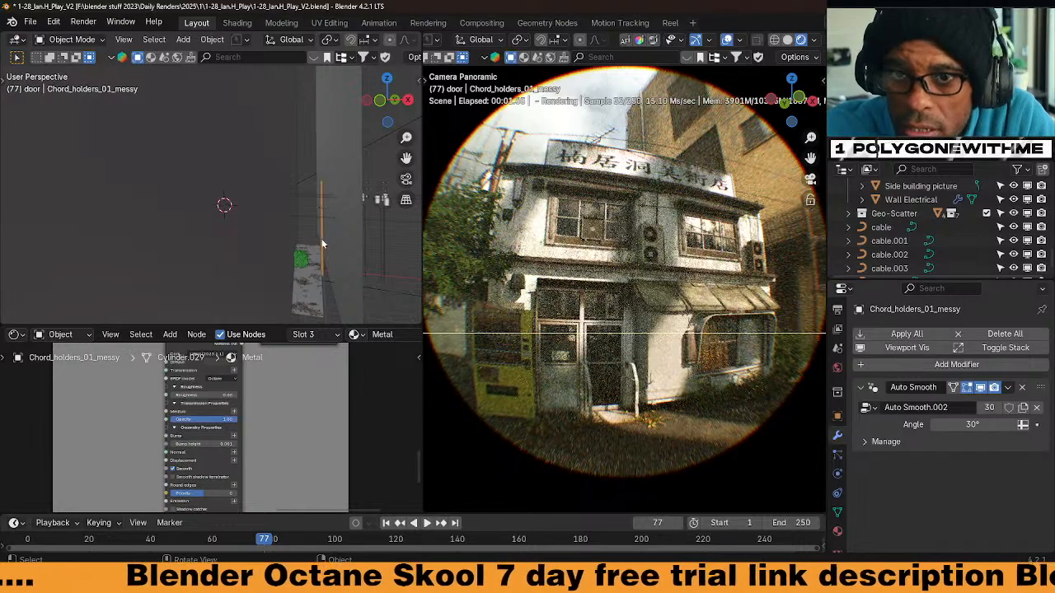
key(ctrl+z)
key(ctrl+z)
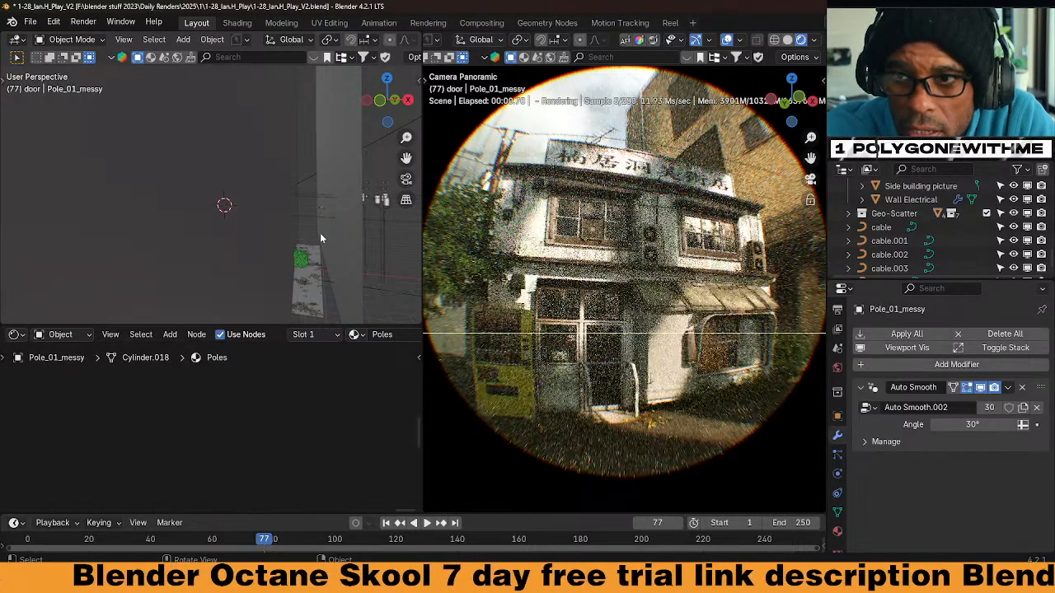
Find the source object Chord_holders_02_messy near the side building planes and hide it
scroll(319, 237, down, 6)
scroll(320, 237, up, 2)
middle_drag(319, 237, 276, 229)
scroll(404, 260, down, 4)
scroll(391, 253, up, 4)
shift+middle_drag(391, 252, 341, 229)
scroll(290, 229, down, 2)
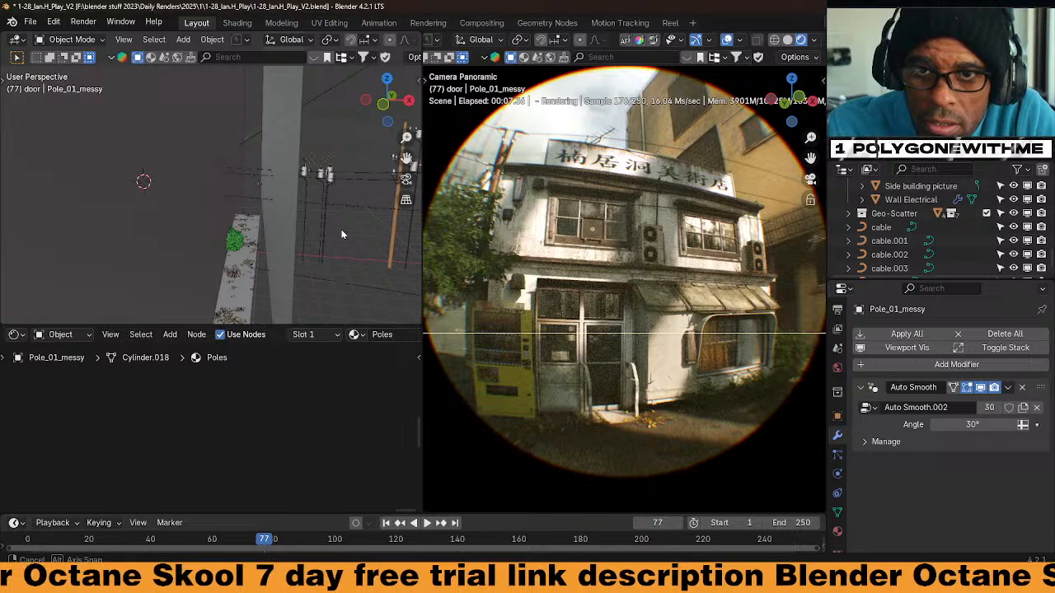
click(266, 192)
key(KP_Decimal)
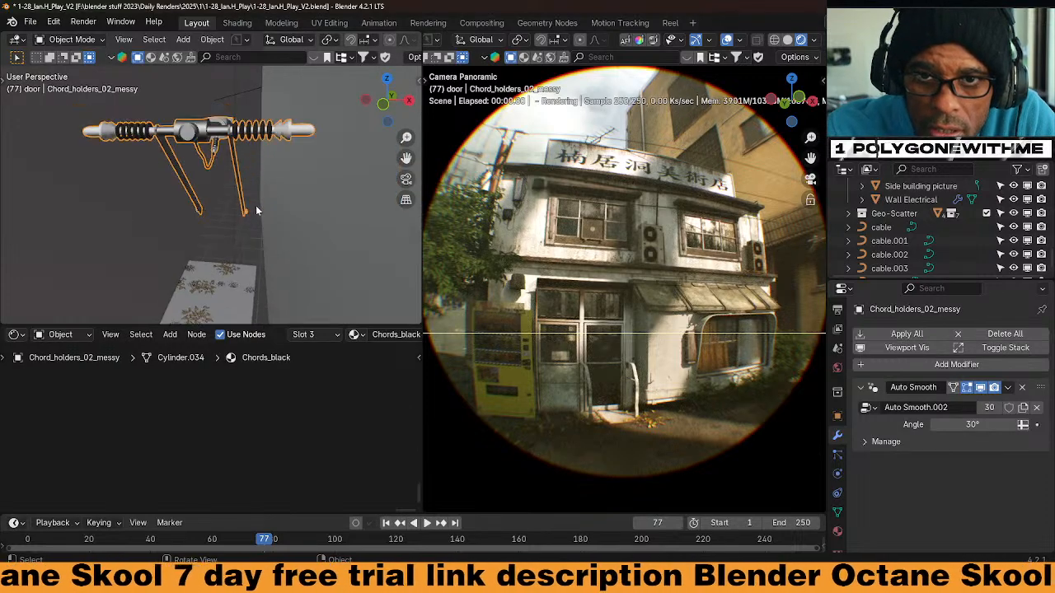
key(h)
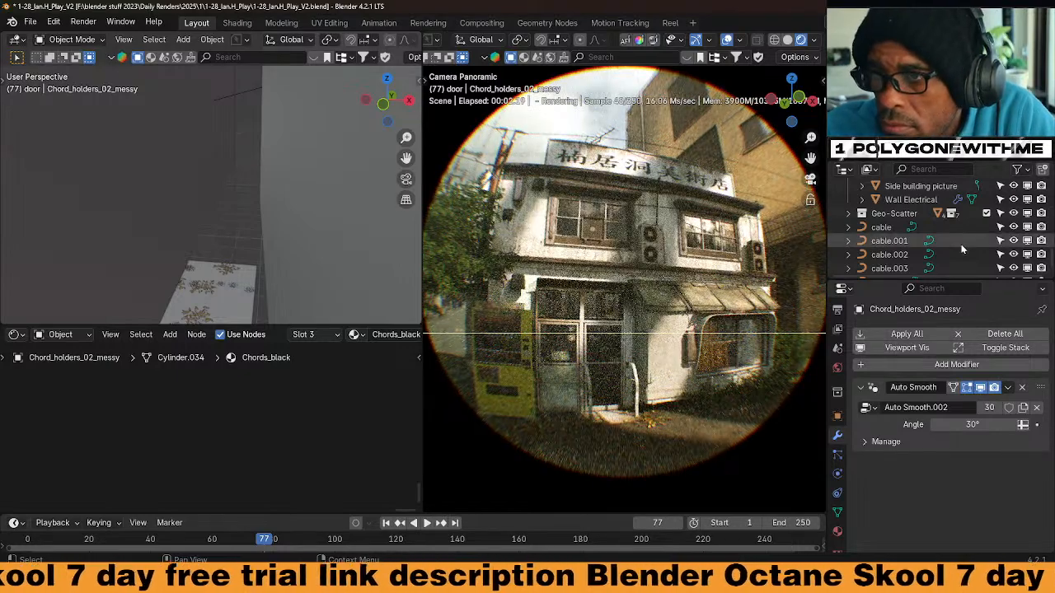
Make Chord_holders_02_messy visible again and move it away from the storefront, past the side building planes
key(KP_Decimal)
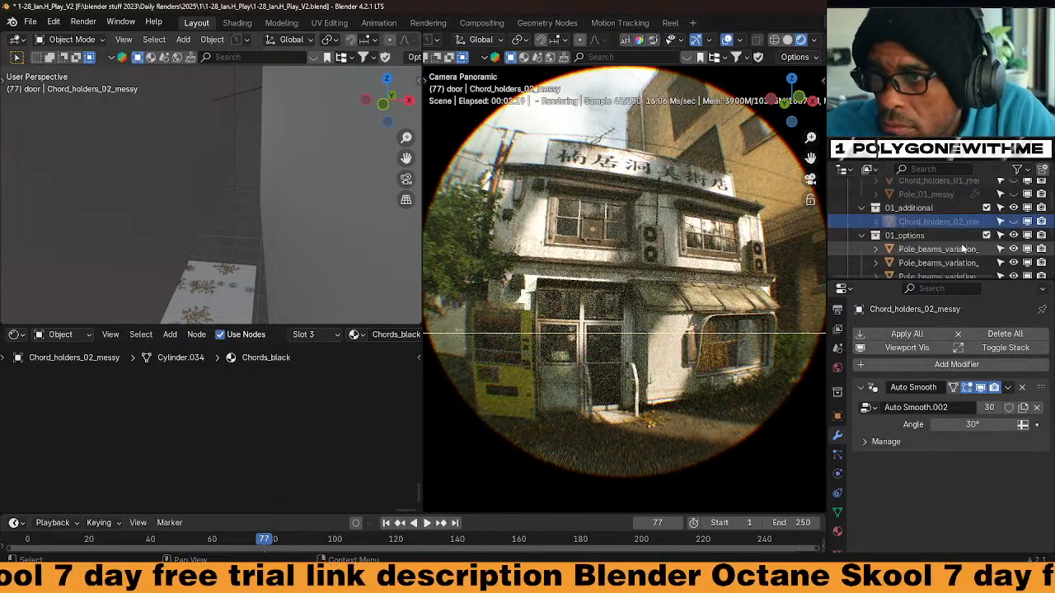
click(876, 222)
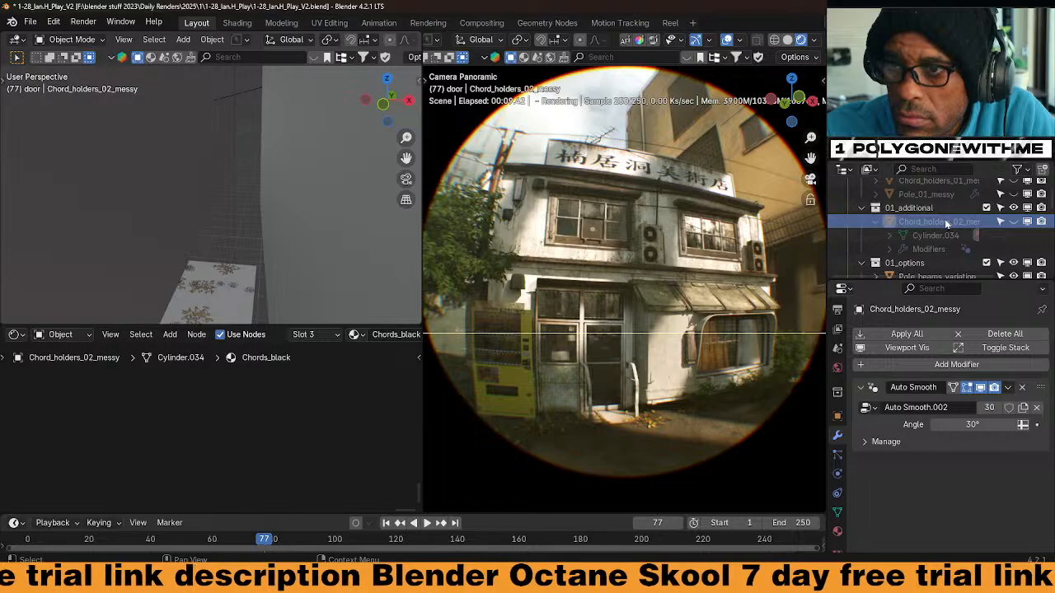
click(1015, 222)
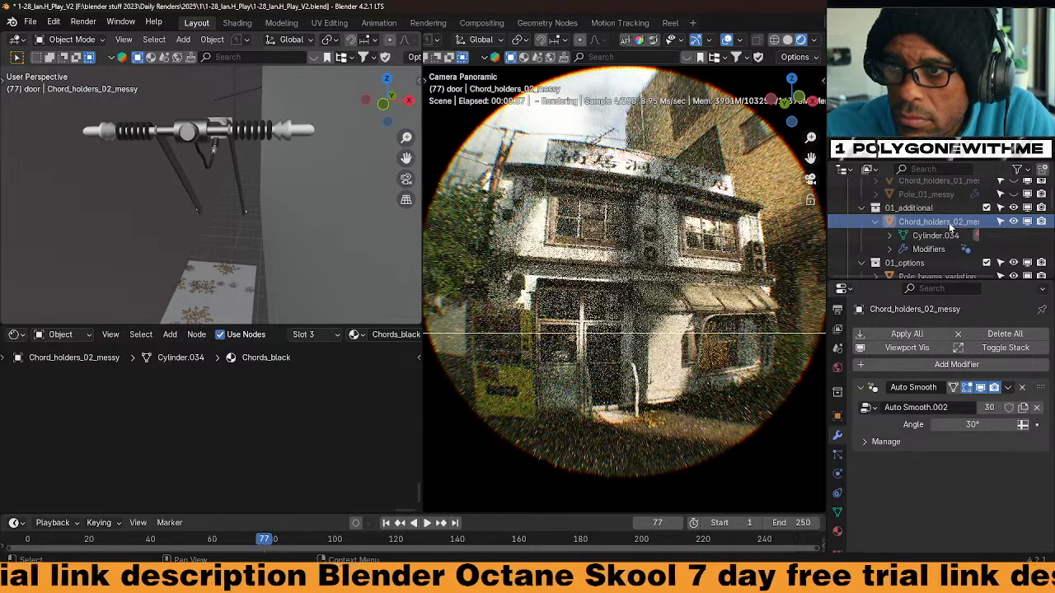
scroll(247, 203, down, 5)
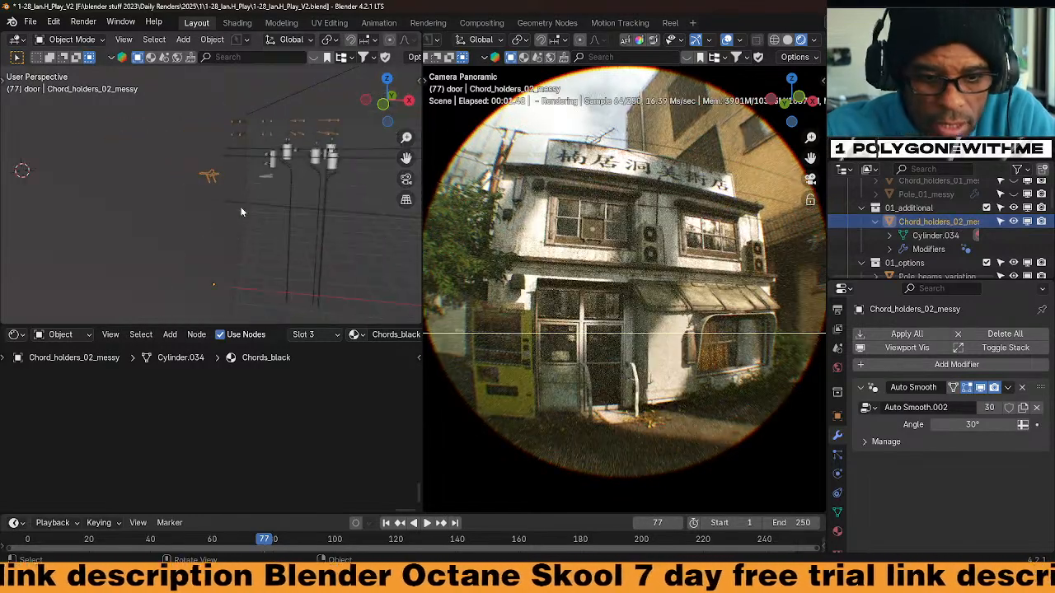
key(g)
click(362, 214)
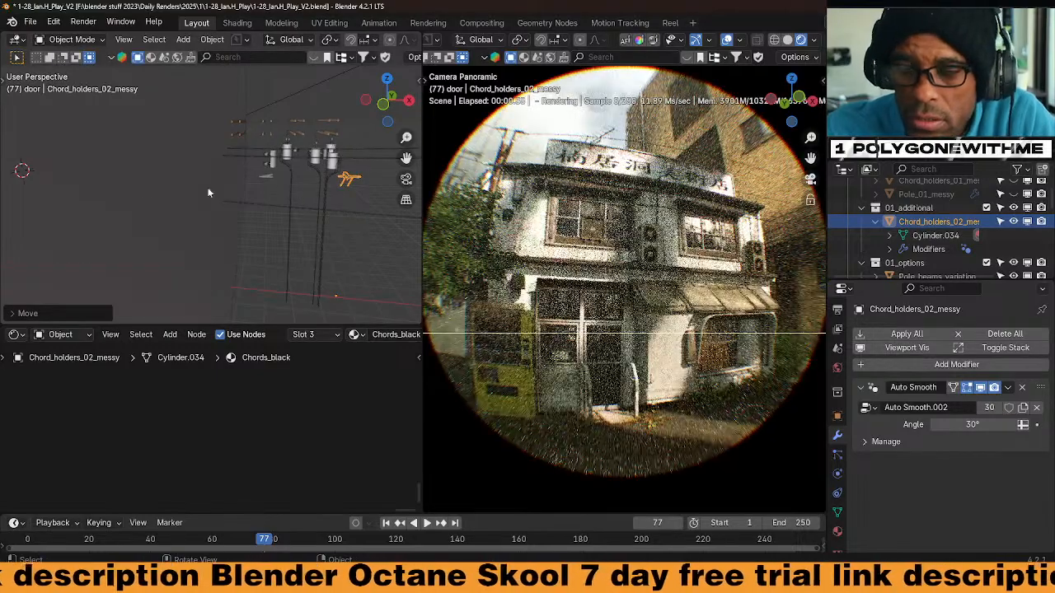
Unhide the 01_Main source objects and move Pole_01_messy along X, away from the storefront
key(KP_Decimal)
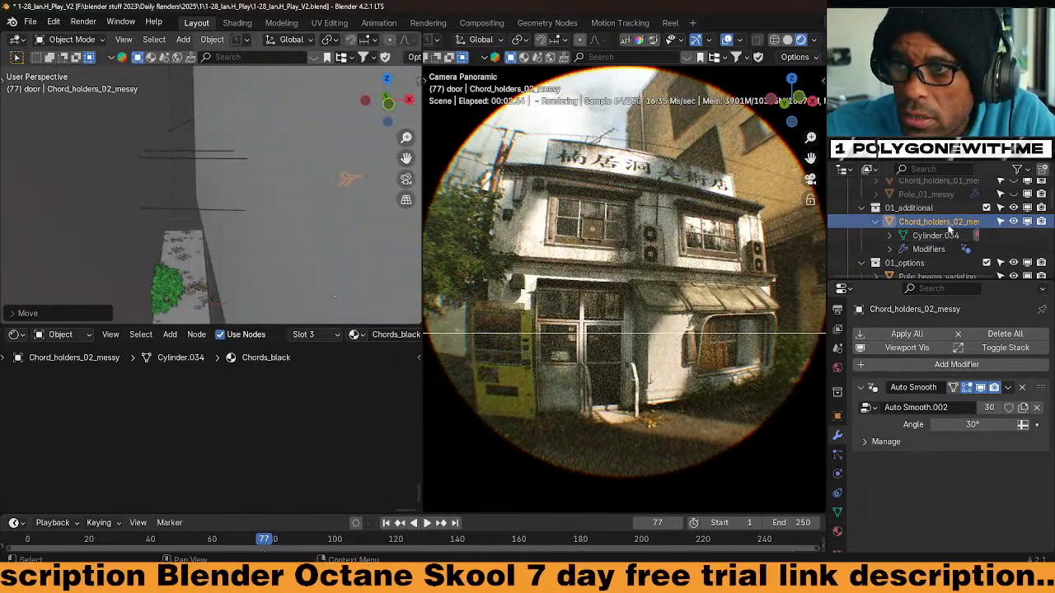
scroll(955, 227, up, 2)
click(1014, 222)
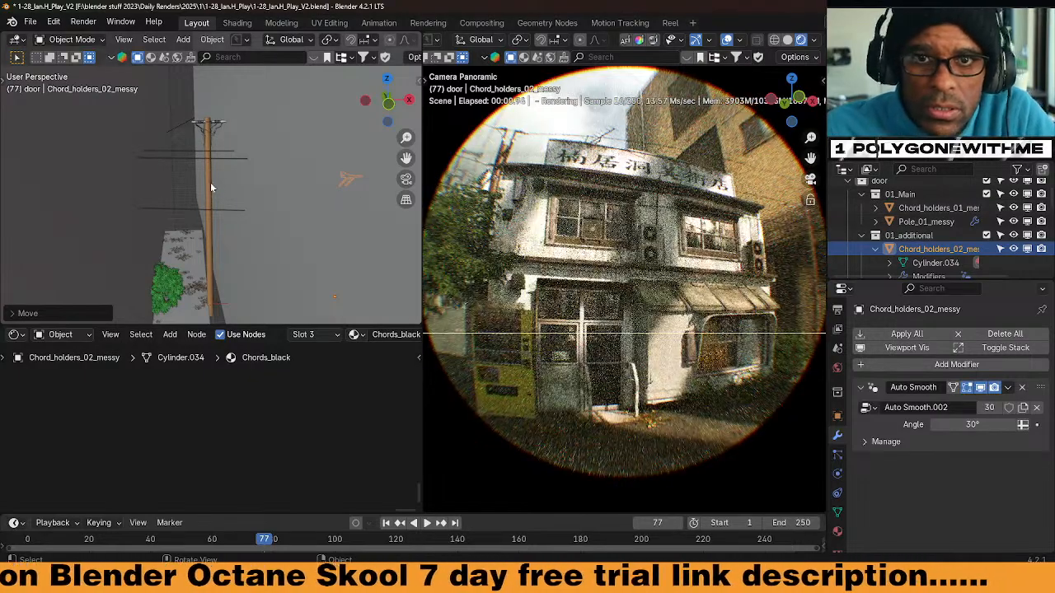
click(210, 175)
key(g)
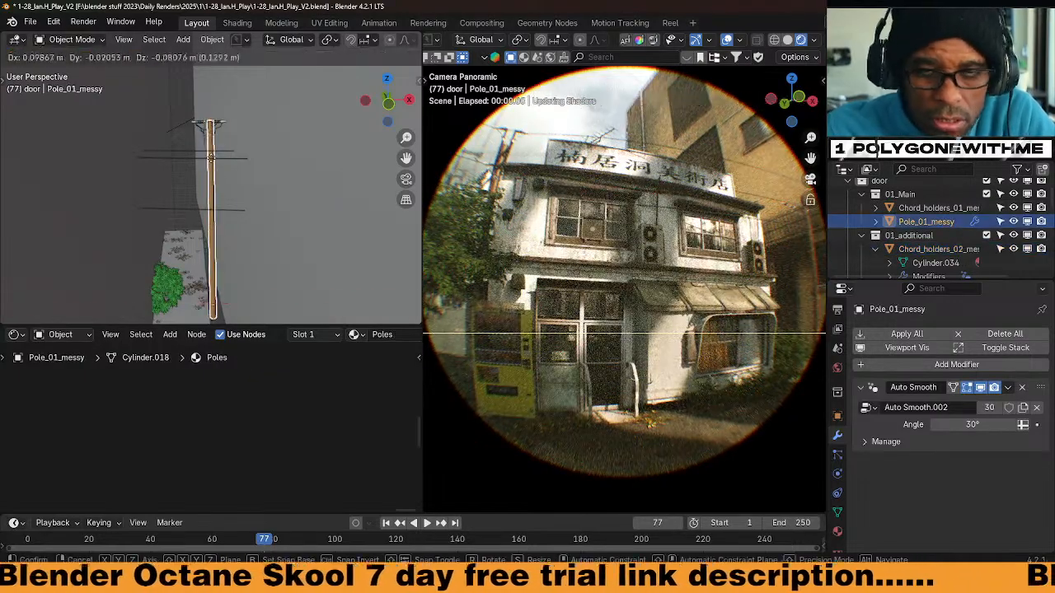
key(x)
key(Escape)
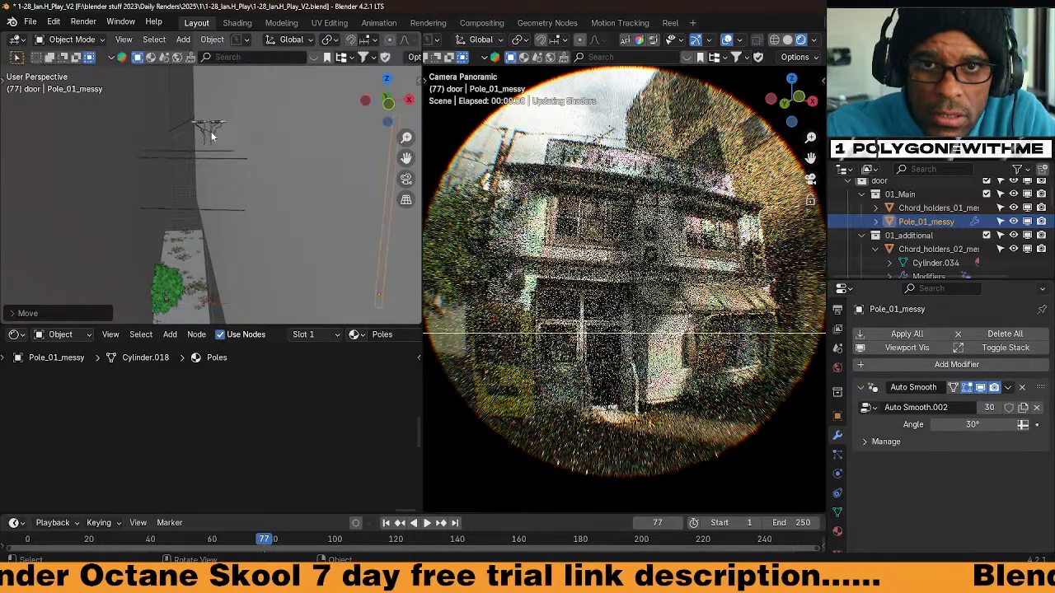
Move Chord_holders_01_messy away from the storefront to the relocated pole
click(209, 134)
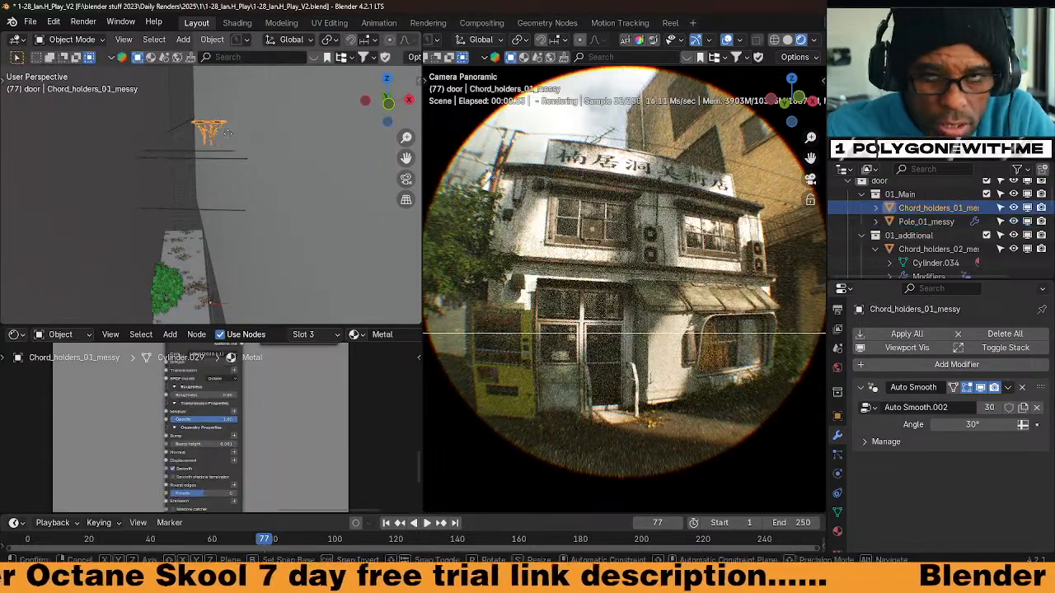
key(g)
click(251, 169)
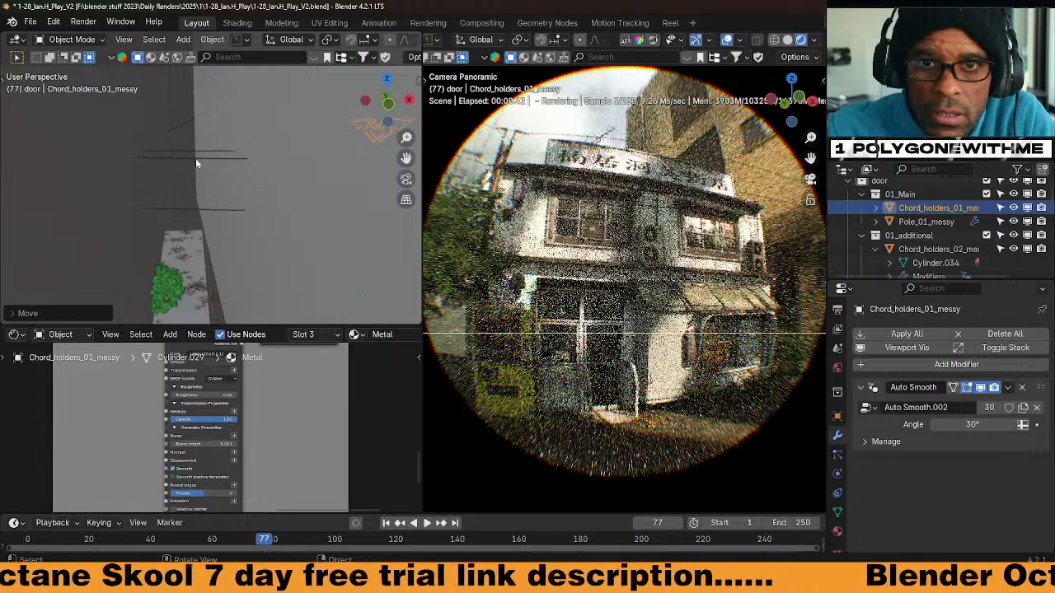
Lower the Side building picture plane about 5.9 m along Z
click(195, 158)
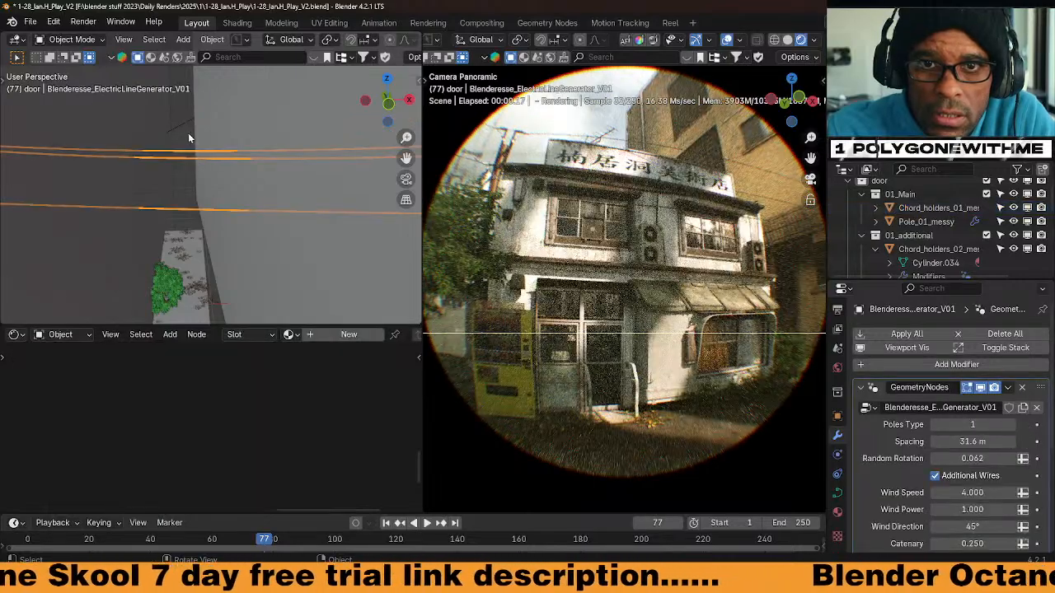
scroll(189, 140, down, 8)
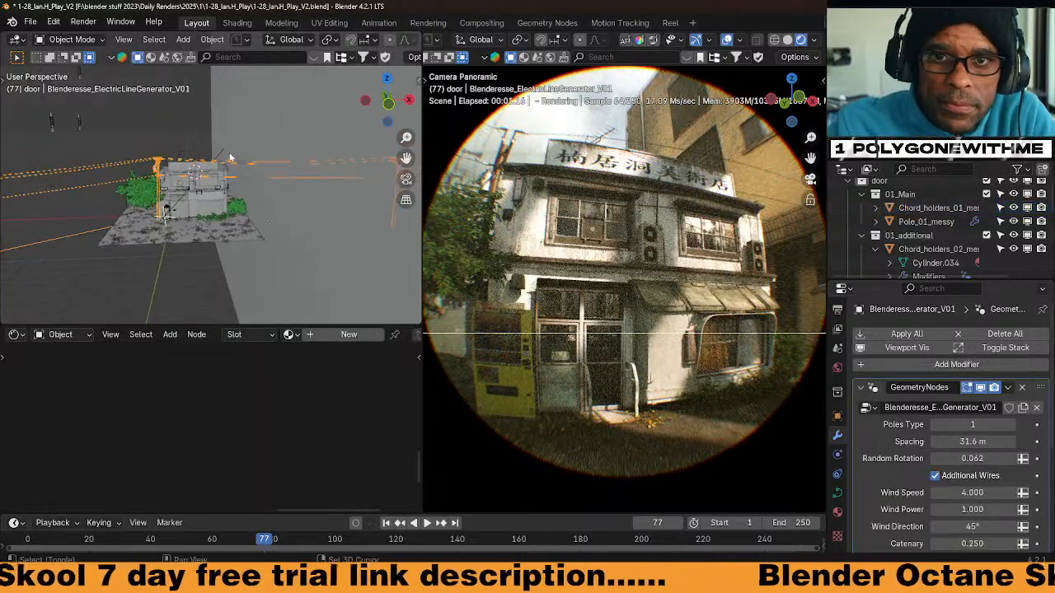
middle_drag(230, 157, 256, 199)
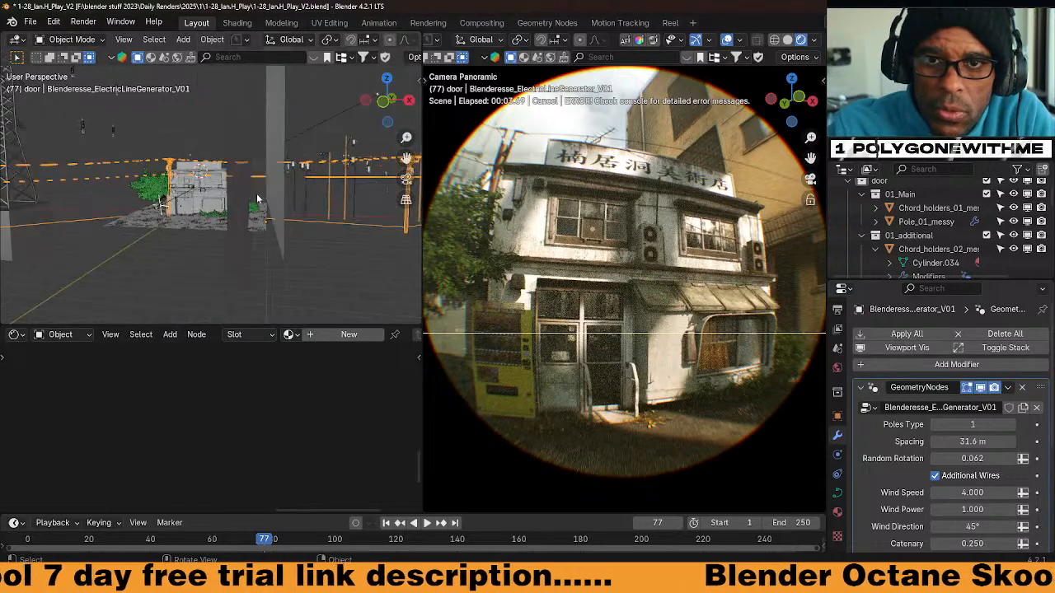
click(280, 197)
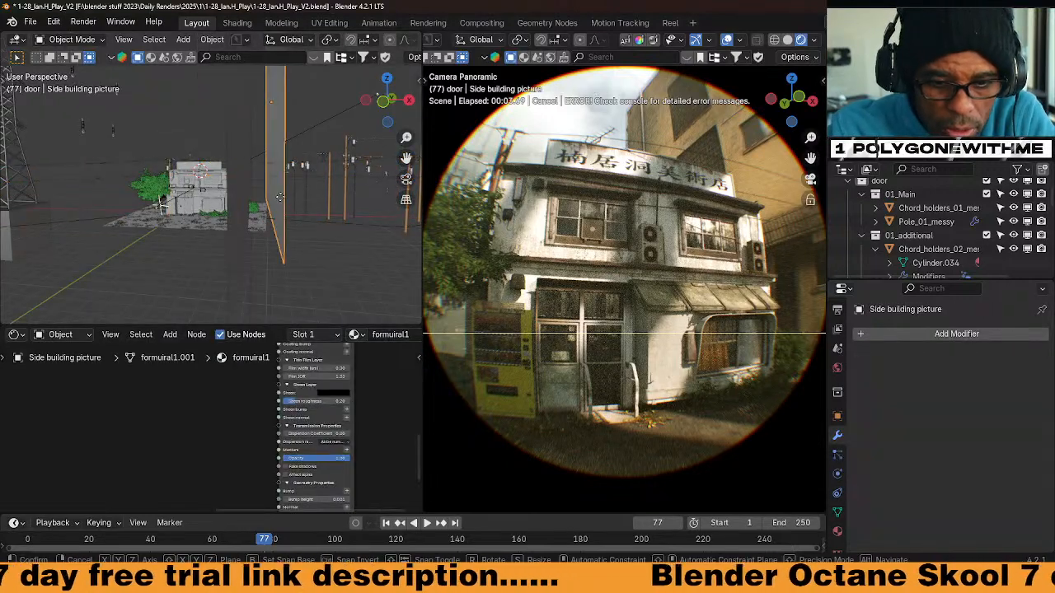
key(g)
key(z)
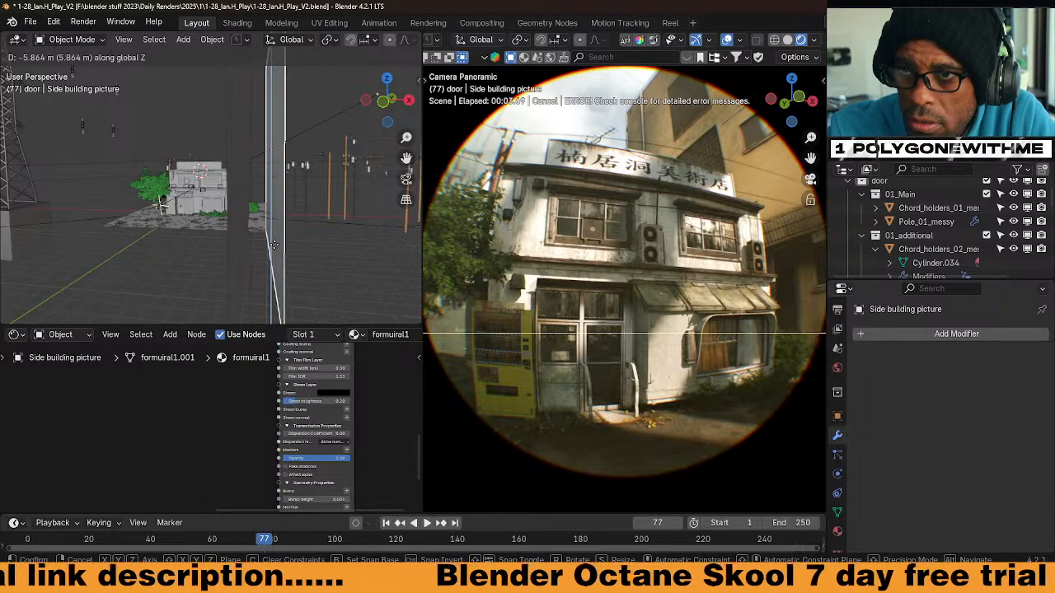
click(287, 241)
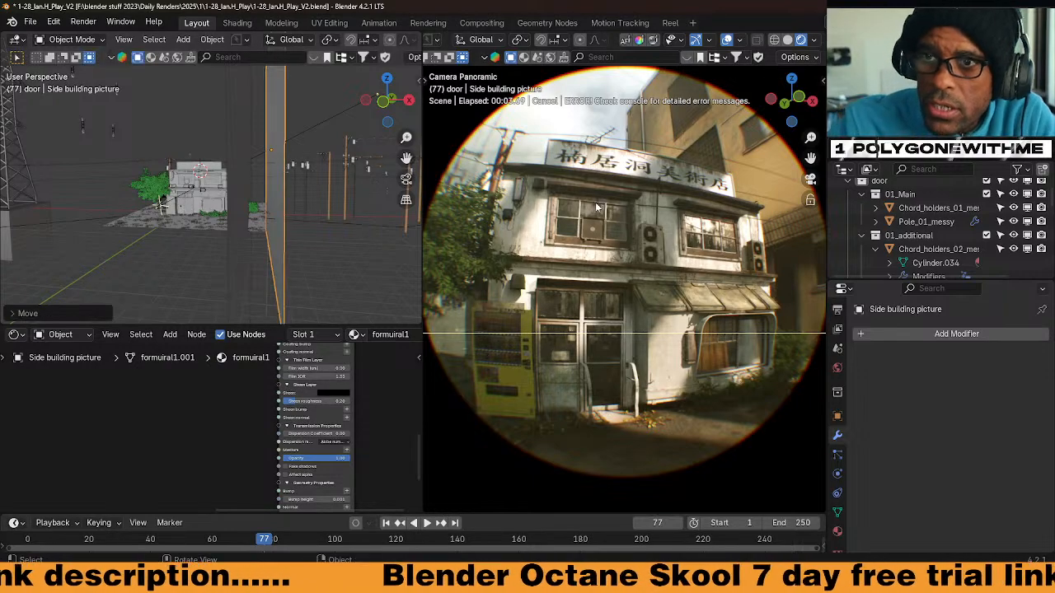
Return the camera viewport to solid shading and activate the Octane licence through the running OctaneServer
click(787, 40)
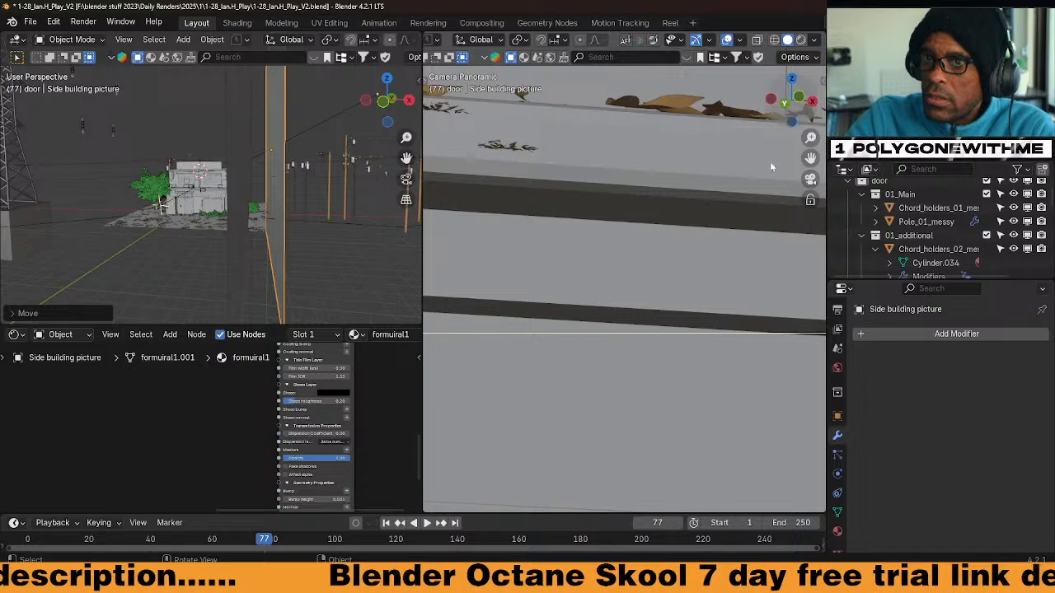
click(879, 580)
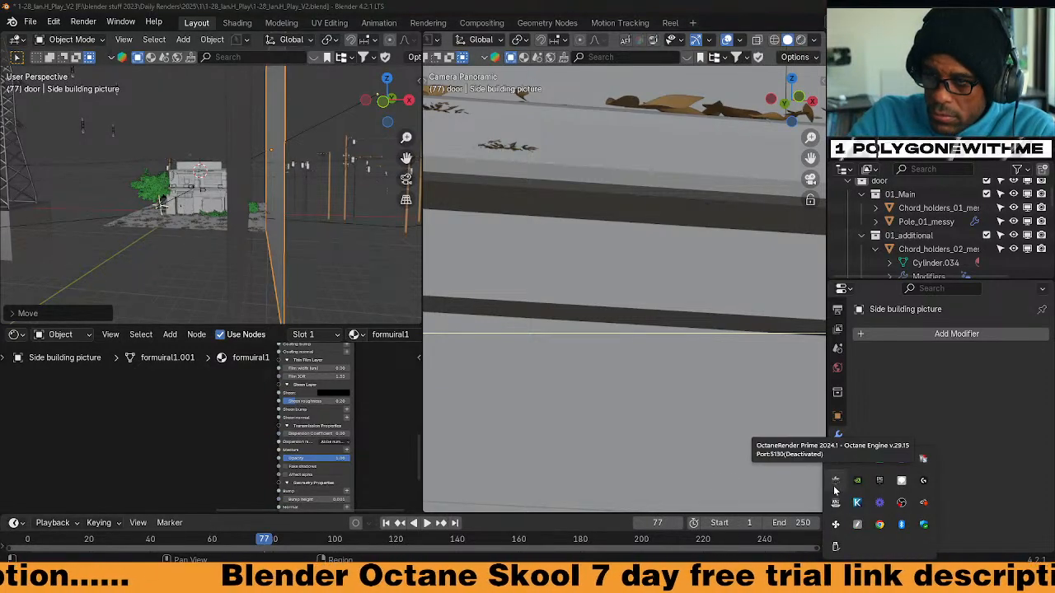
click(834, 486)
click(547, 289)
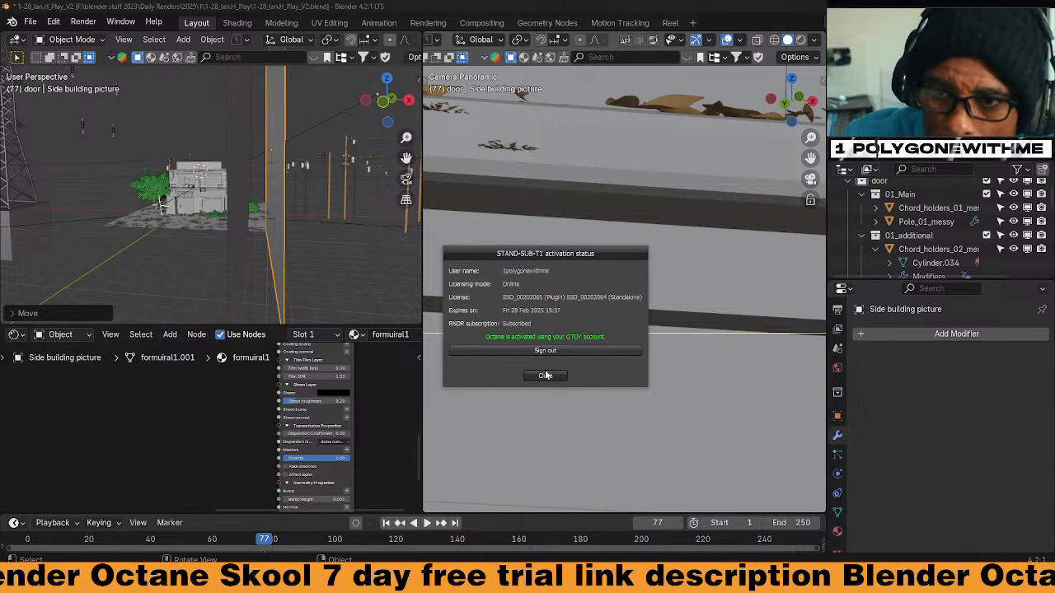
click(546, 375)
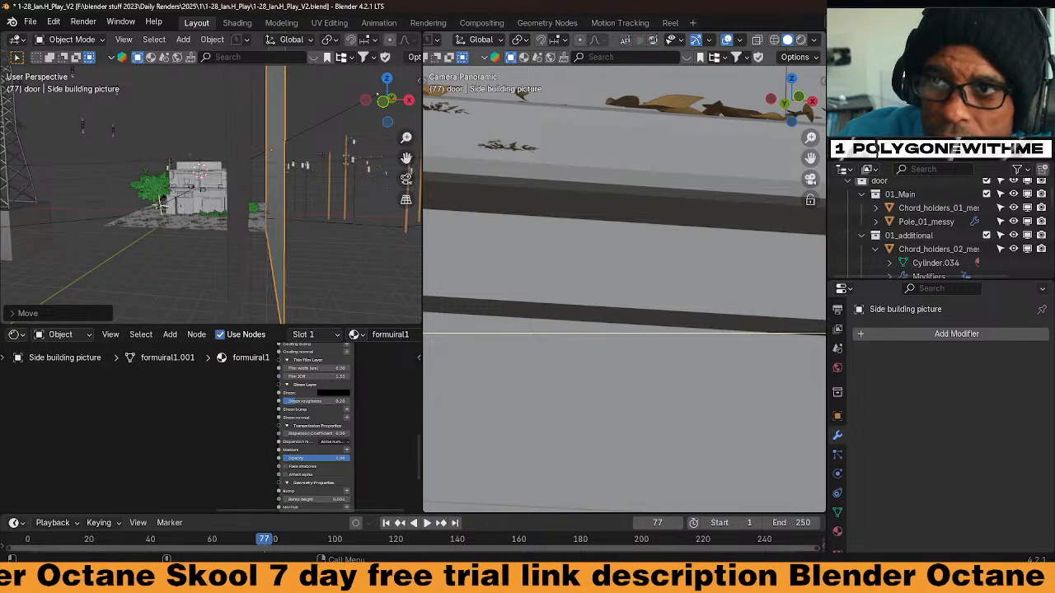
Test the rendered preview in the camera viewport, return to solid shading, and try to restart OctaneServer
click(801, 40)
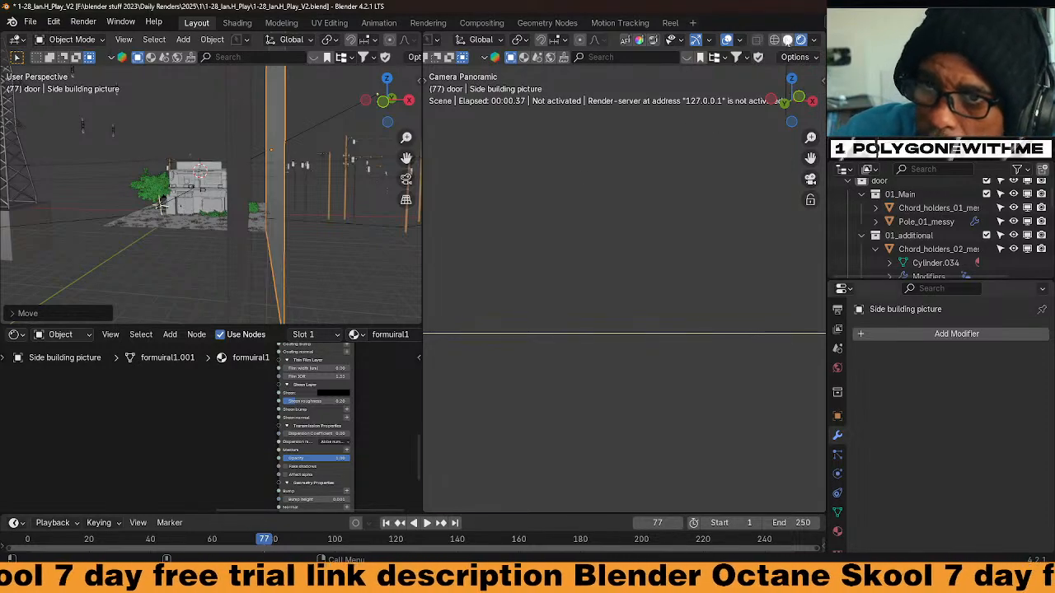
click(787, 40)
click(878, 576)
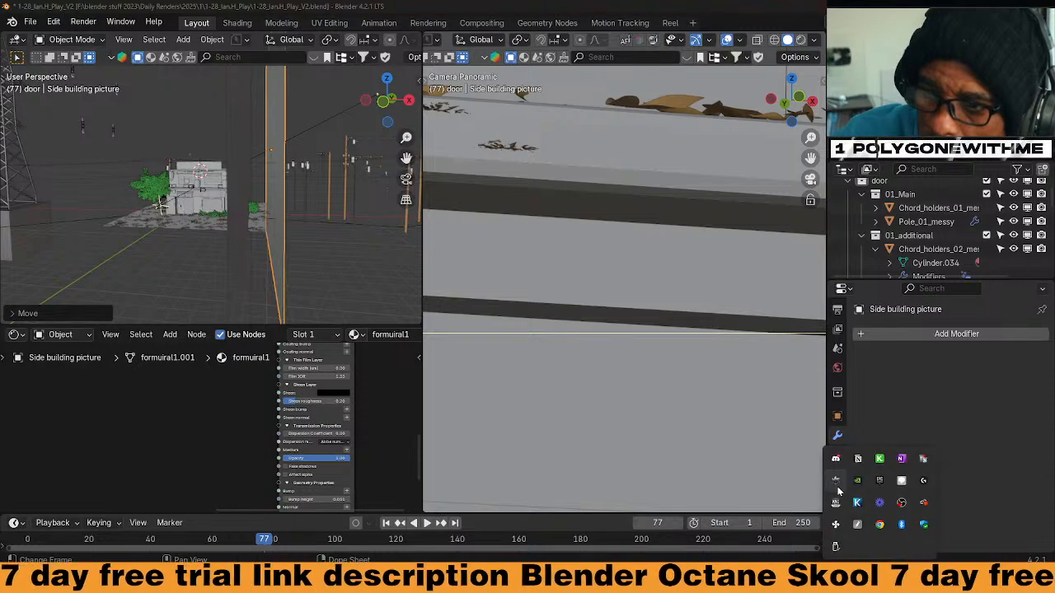
right_click(837, 487)
click(861, 519)
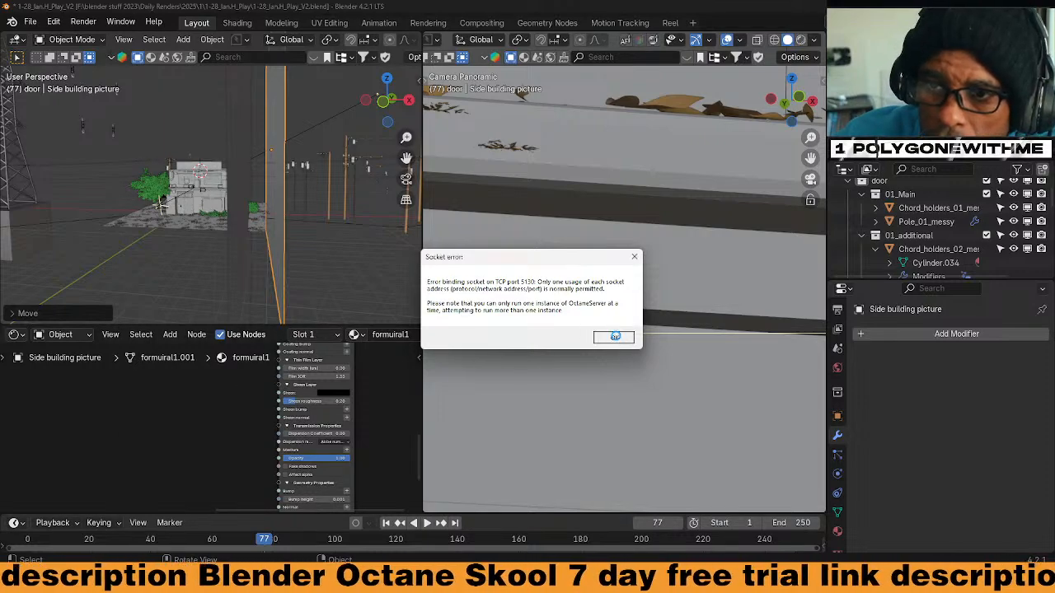
click(614, 337)
Try to activate Octane again from the server's activation status window and close the activation dialogs
click(877, 577)
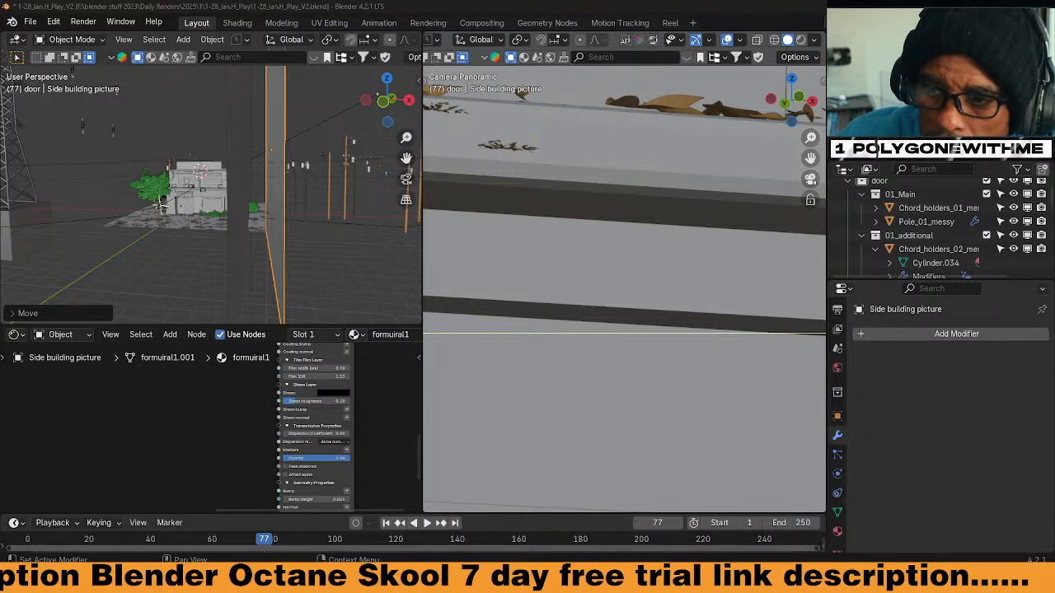
click(878, 577)
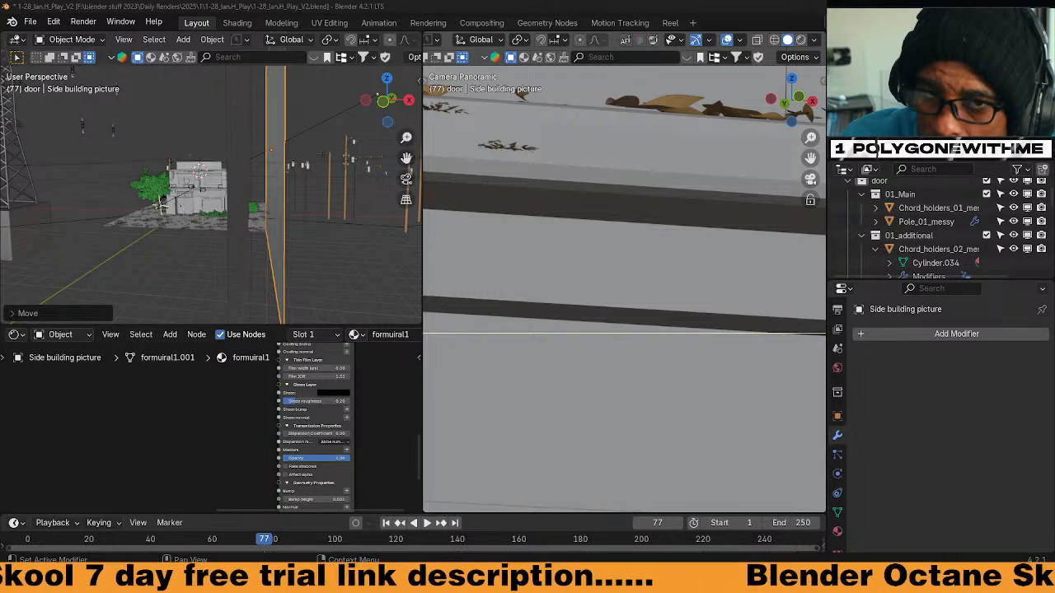
click(879, 581)
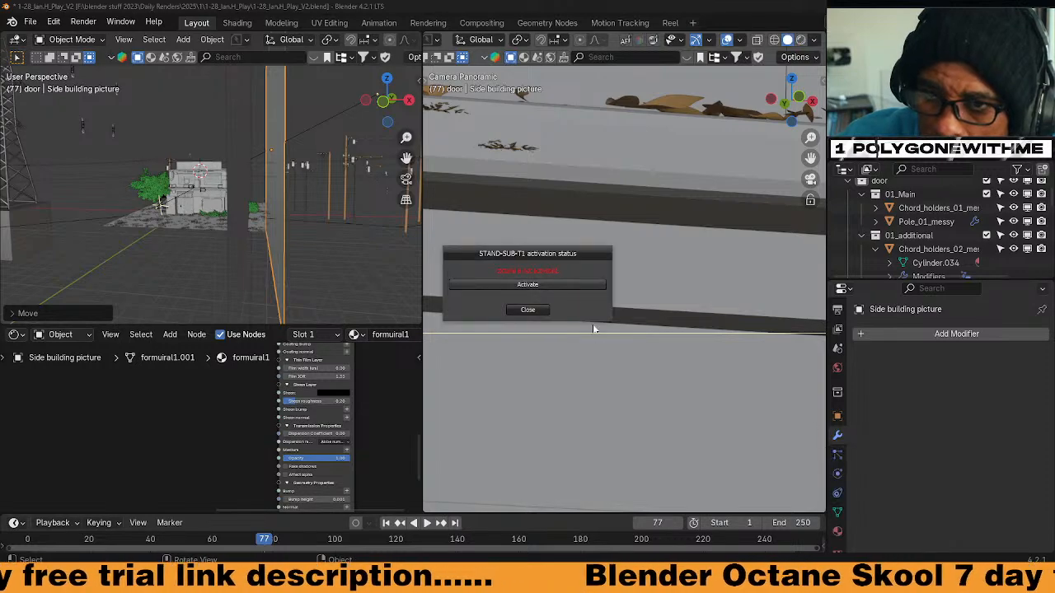
click(555, 284)
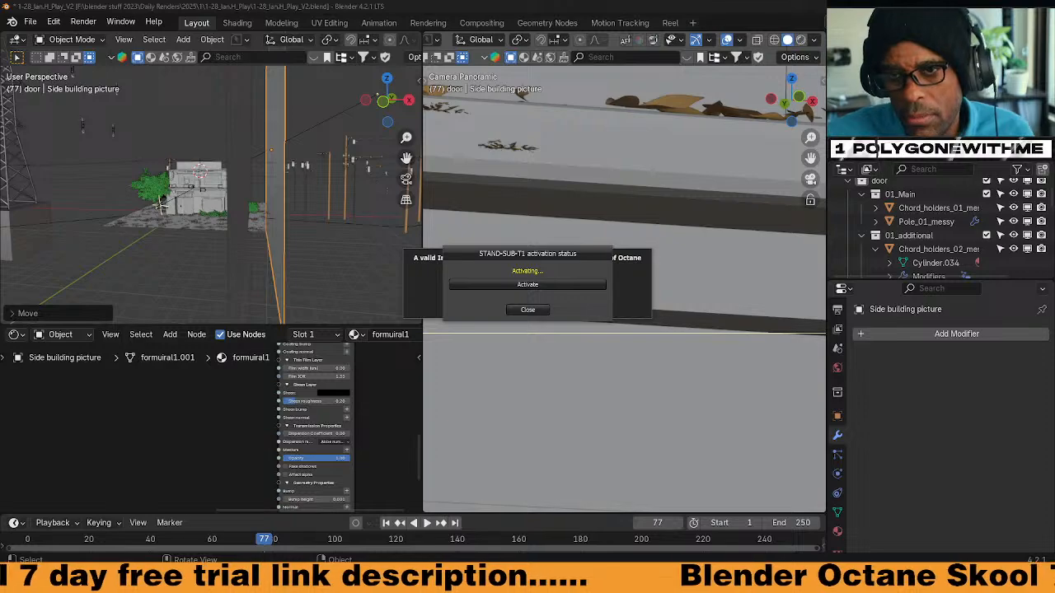
mouse_move(628, 561)
click(656, 499)
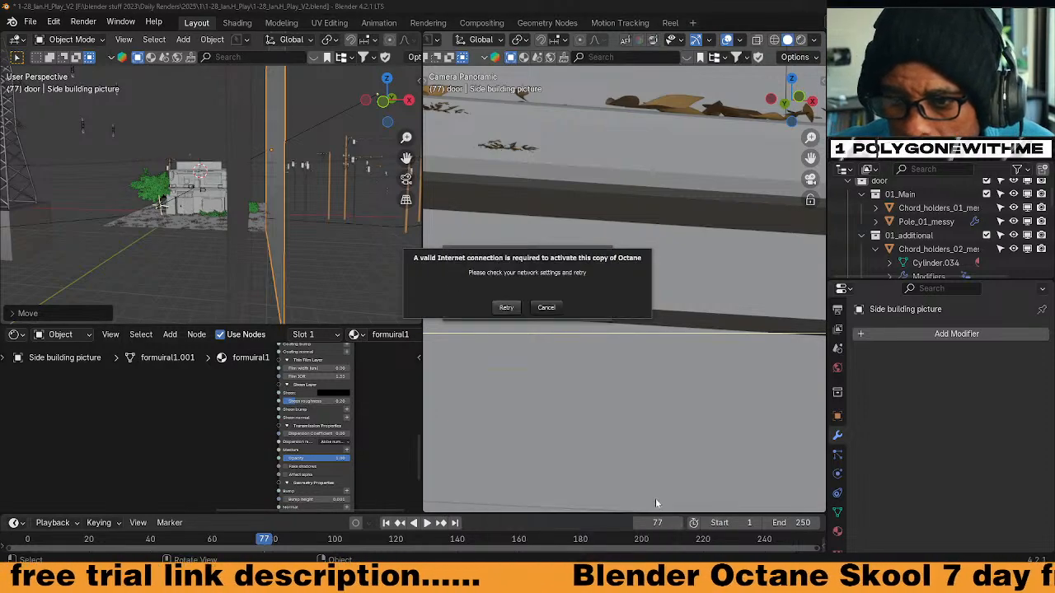
click(546, 308)
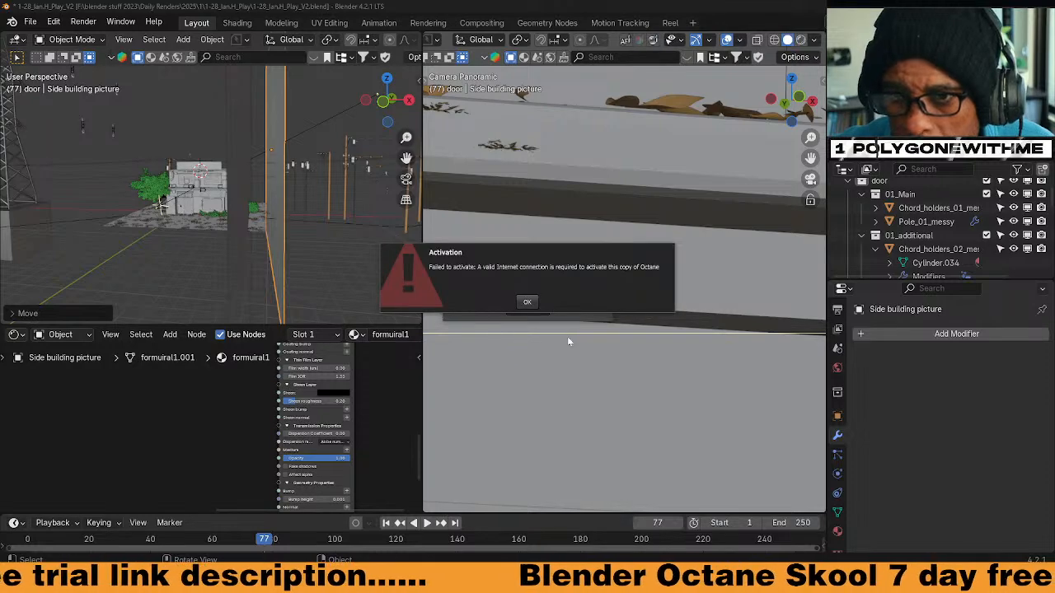
key(Return)
click(528, 311)
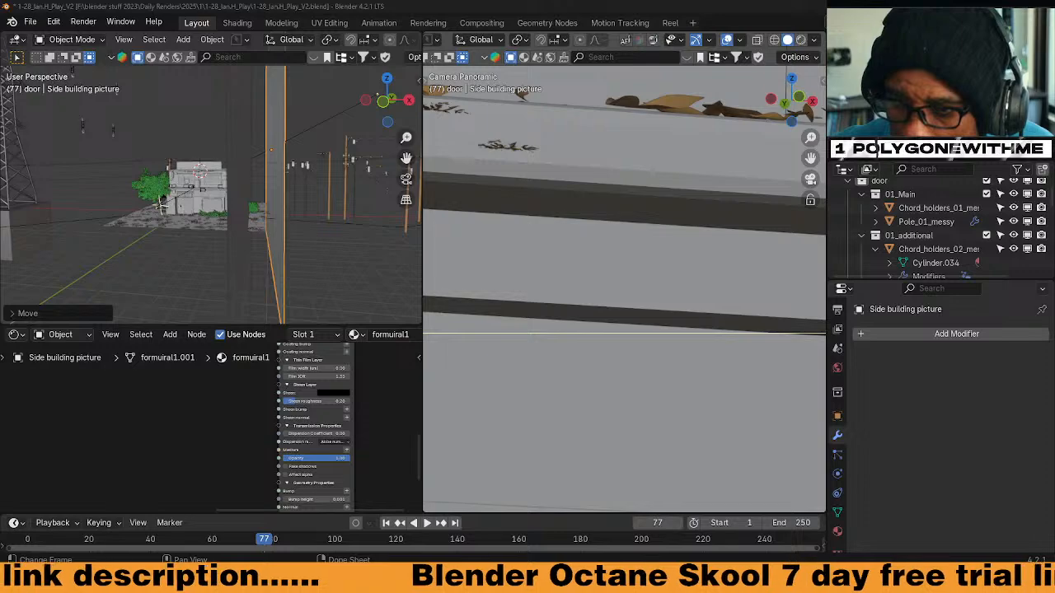
Switch to the electric line generator file, retry the Octane activation and dismiss the error
mouse_move(721, 587)
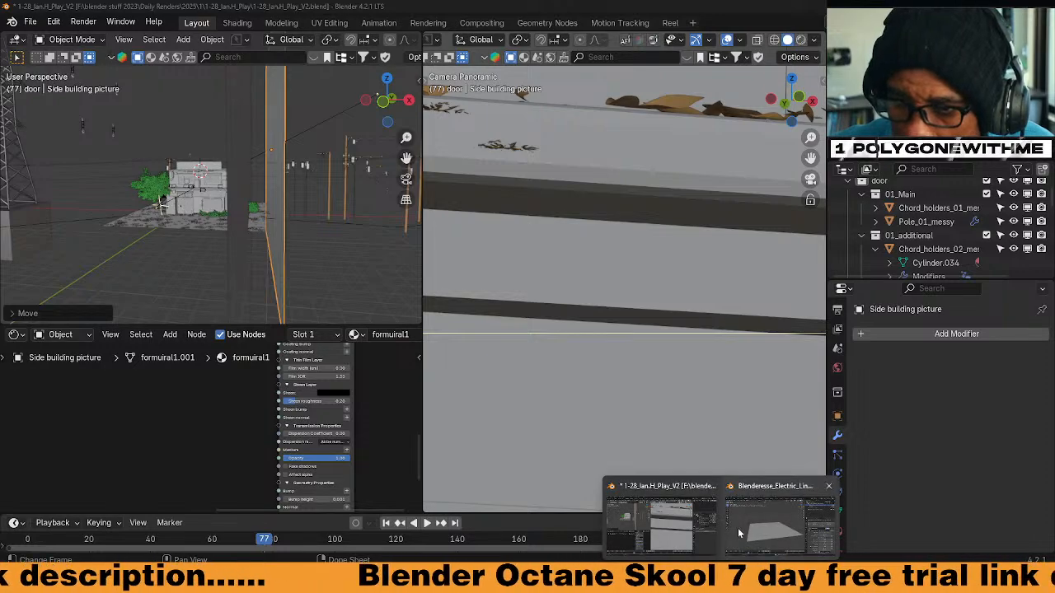
click(781, 519)
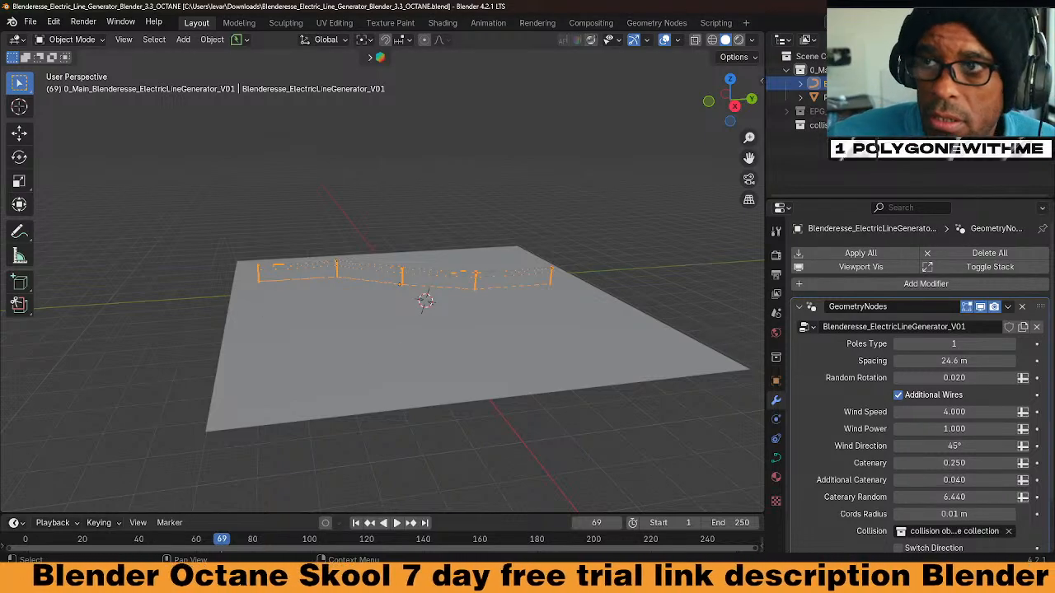
mouse_move(719, 581)
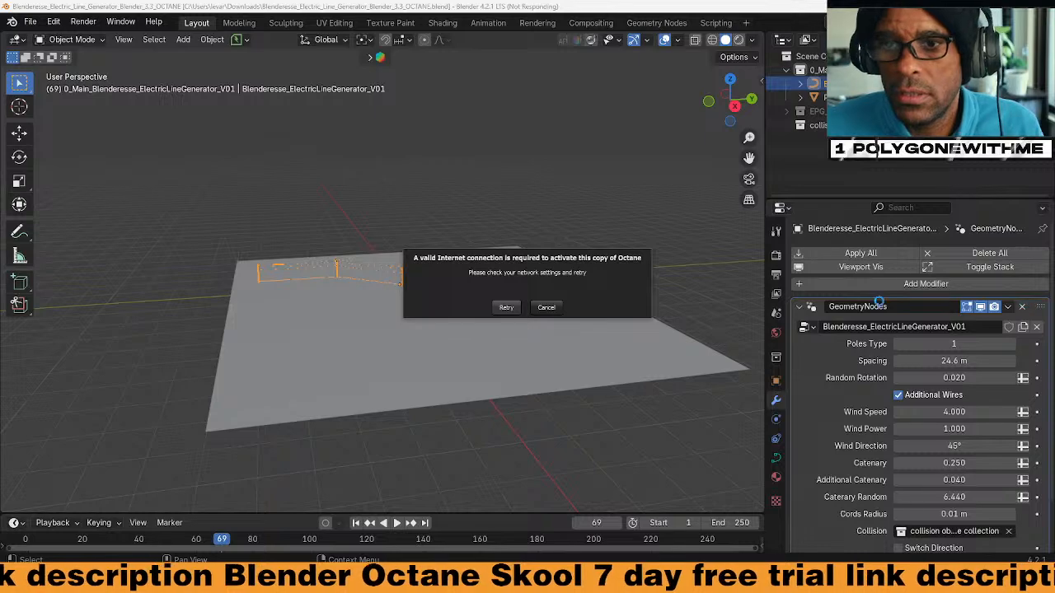
click(508, 308)
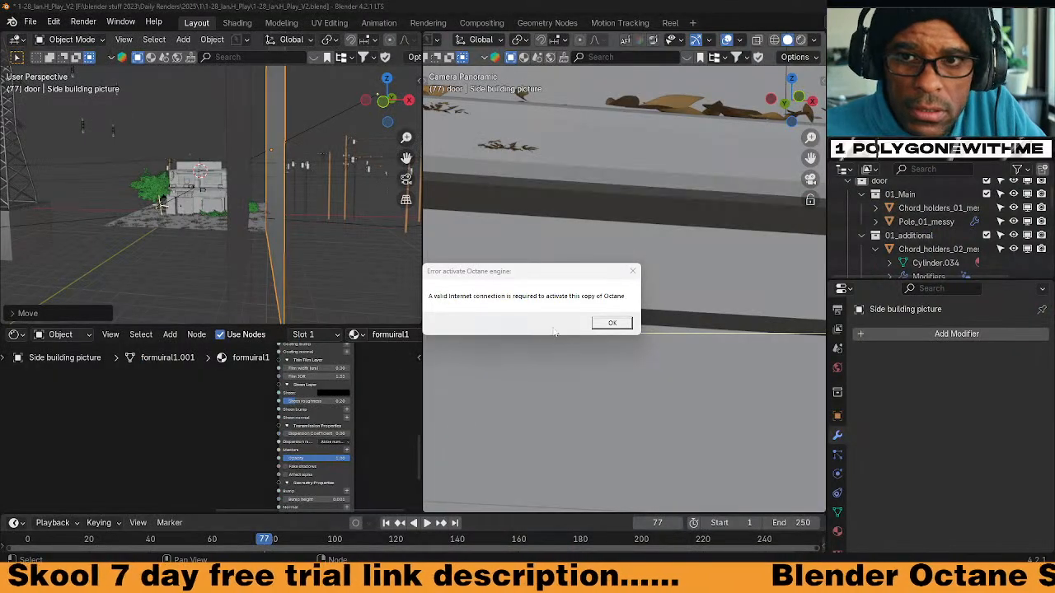
click(612, 323)
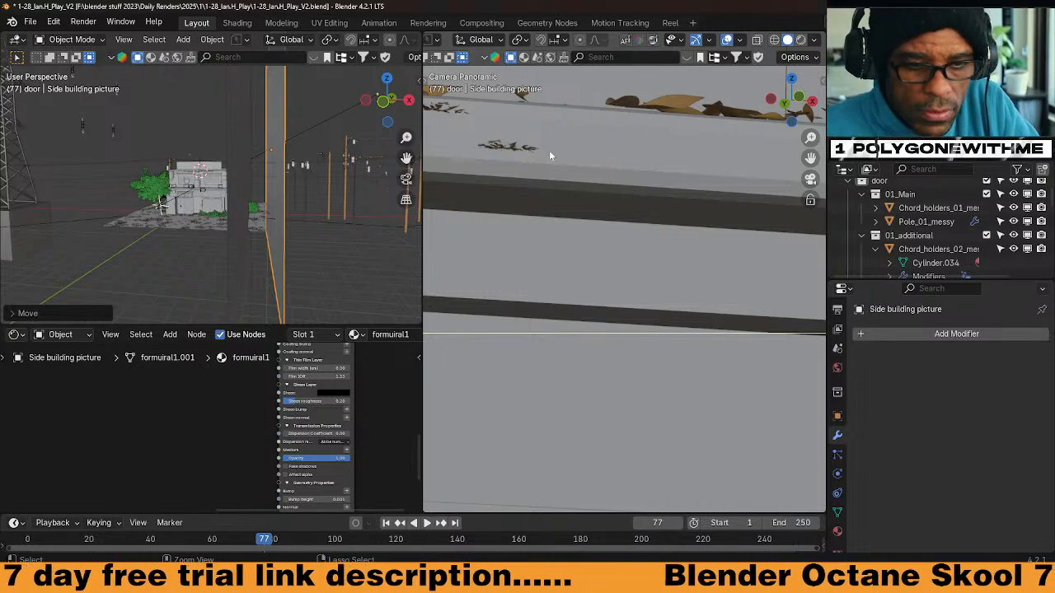
key(ctrl+s)
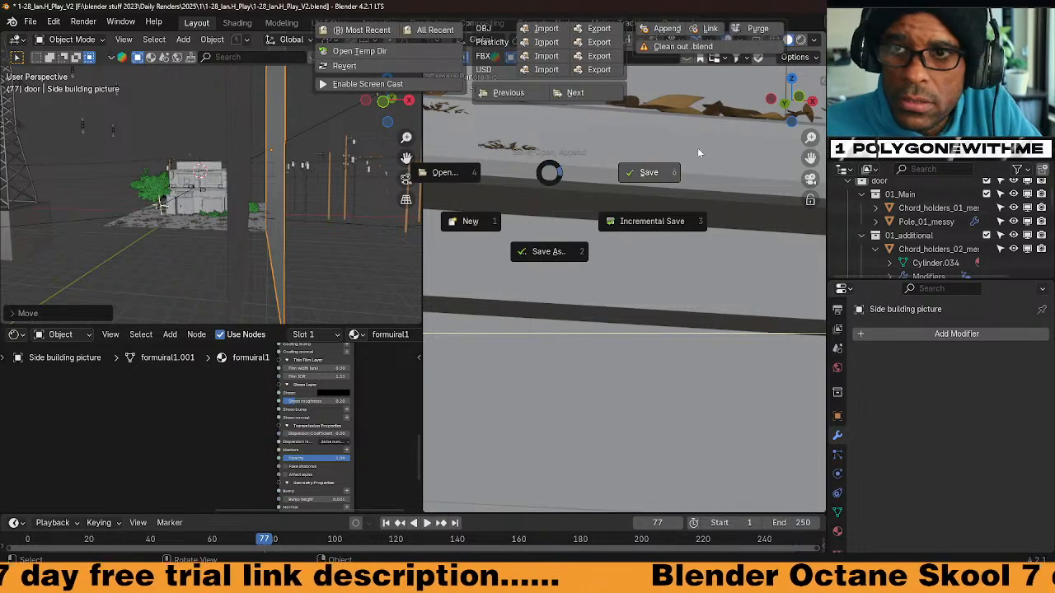
click(689, 190)
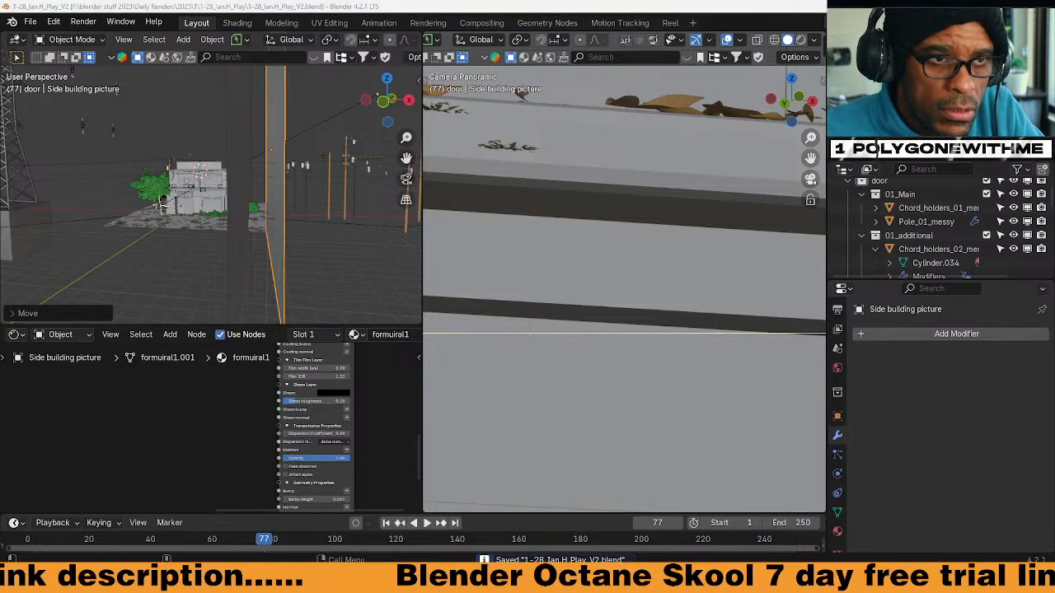
key(super+d)
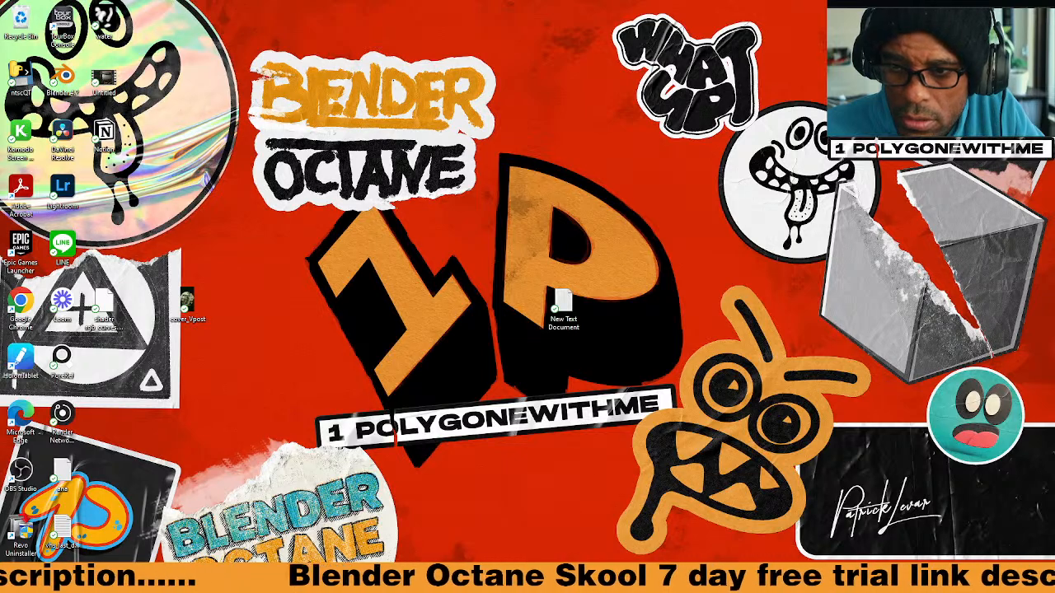
Check the background programs in the system tray and start a new Blender session
click(875, 580)
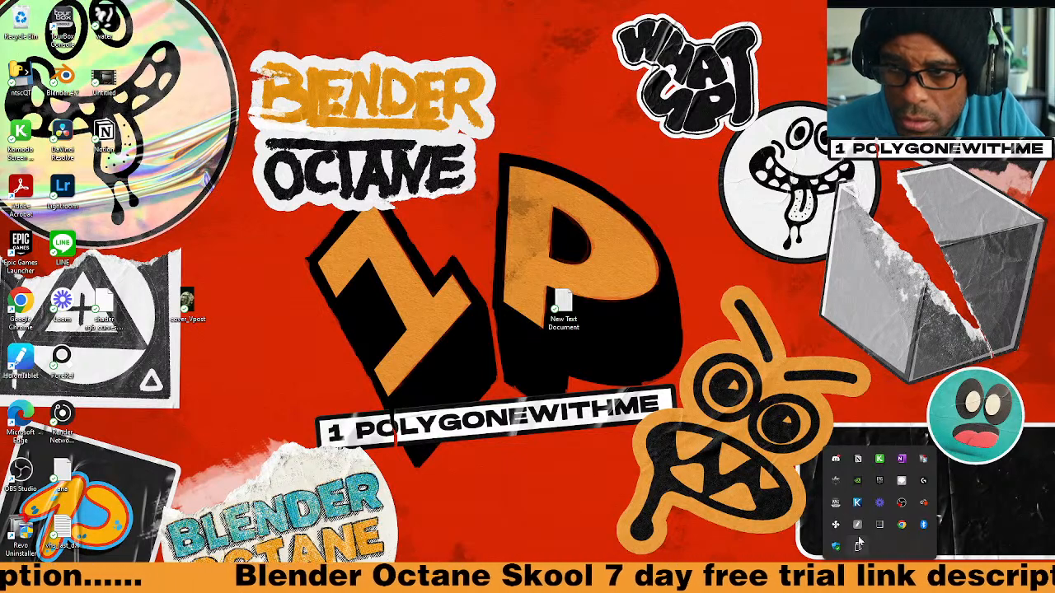
click(708, 493)
mouse_move(467, 581)
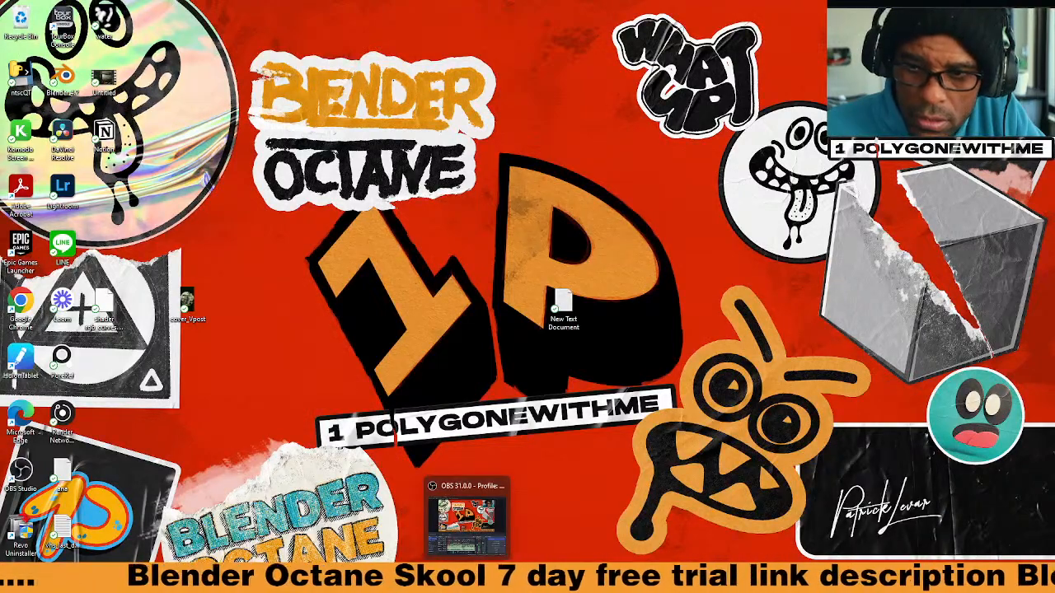
click(580, 580)
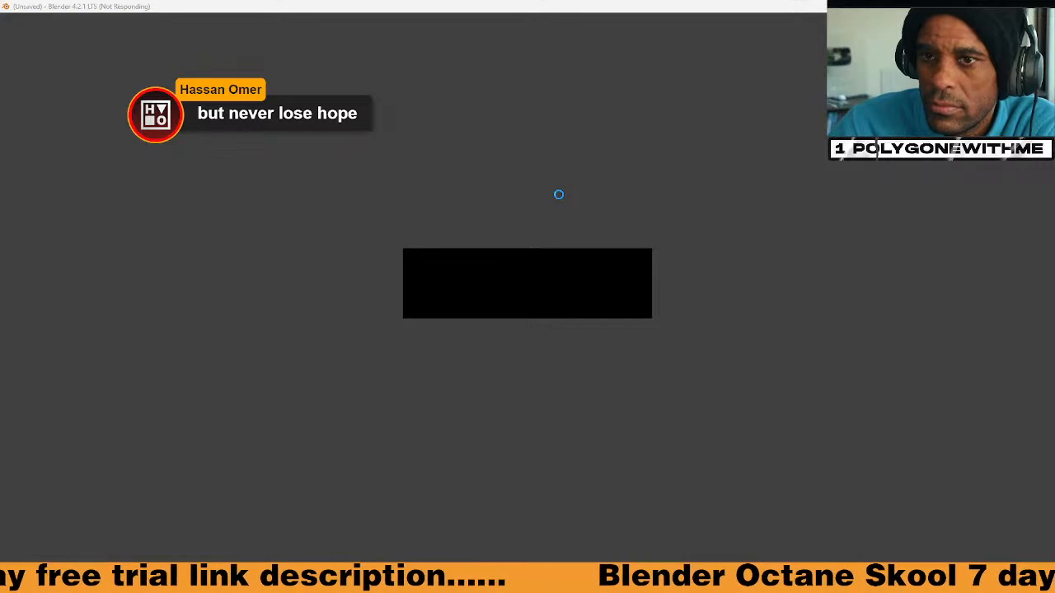
Cancel the Octane activation request, dismiss the engine errors and close the unresponsive Blender session
mouse_move(732, 581)
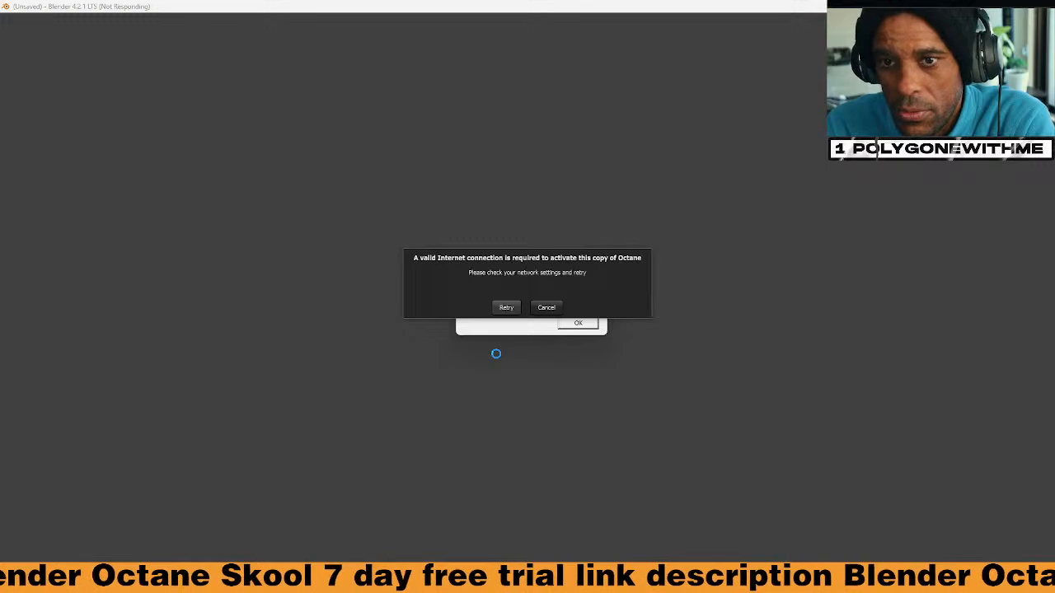
click(546, 307)
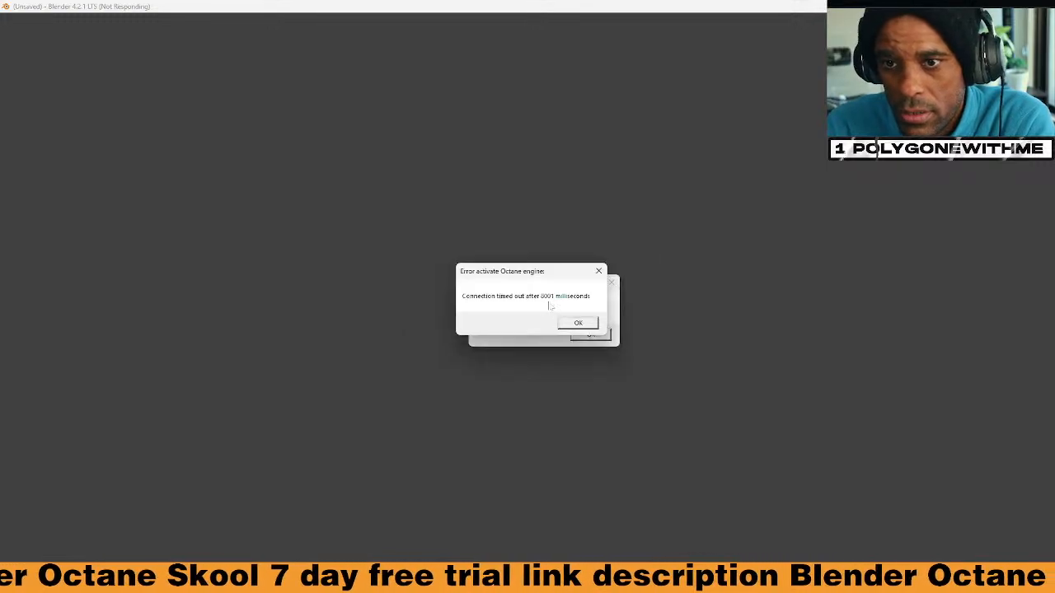
click(577, 323)
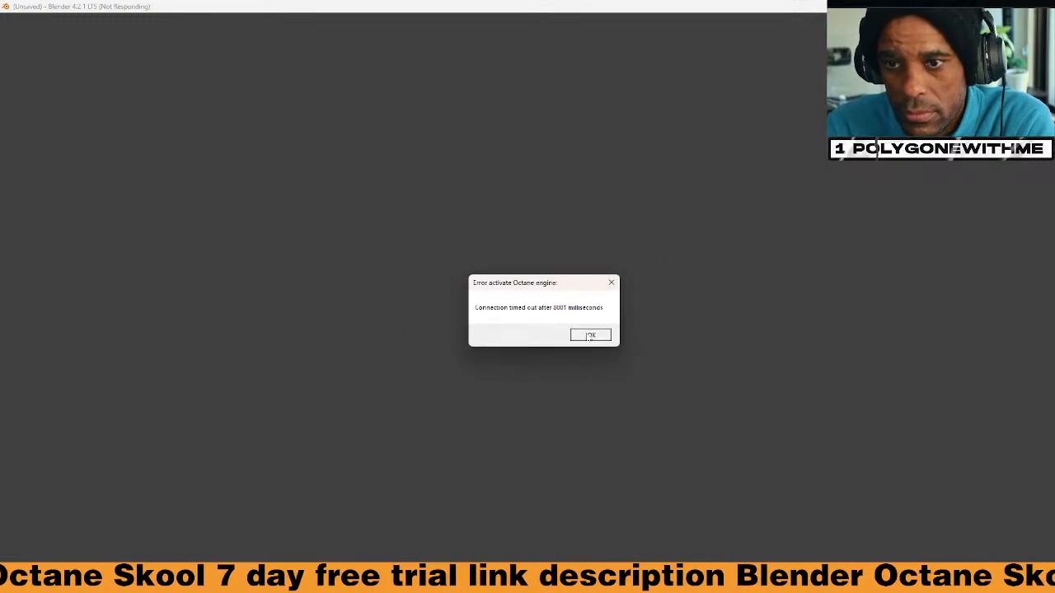
click(588, 334)
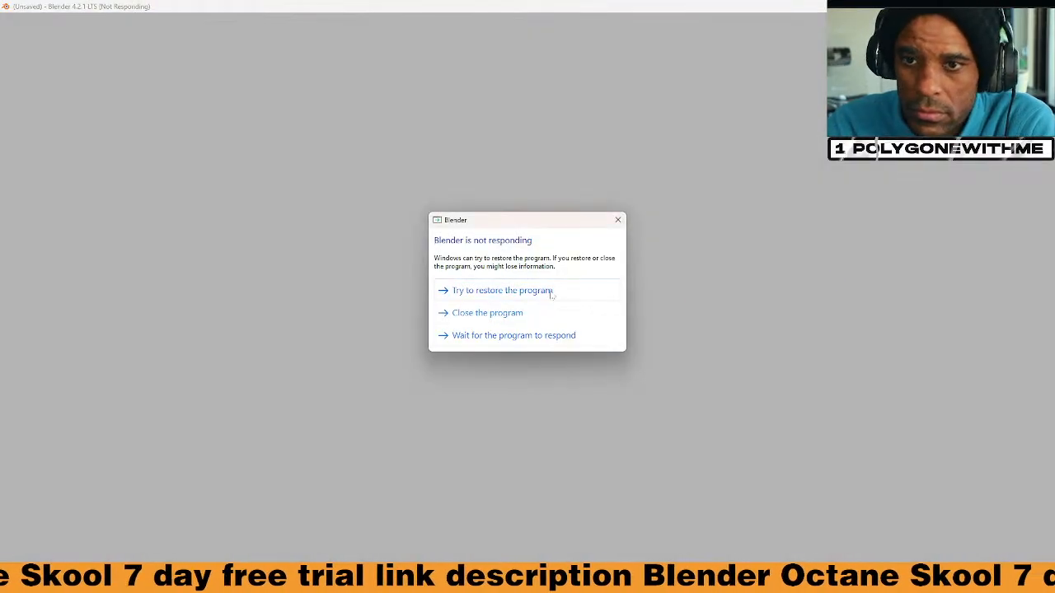
click(506, 313)
click(506, 299)
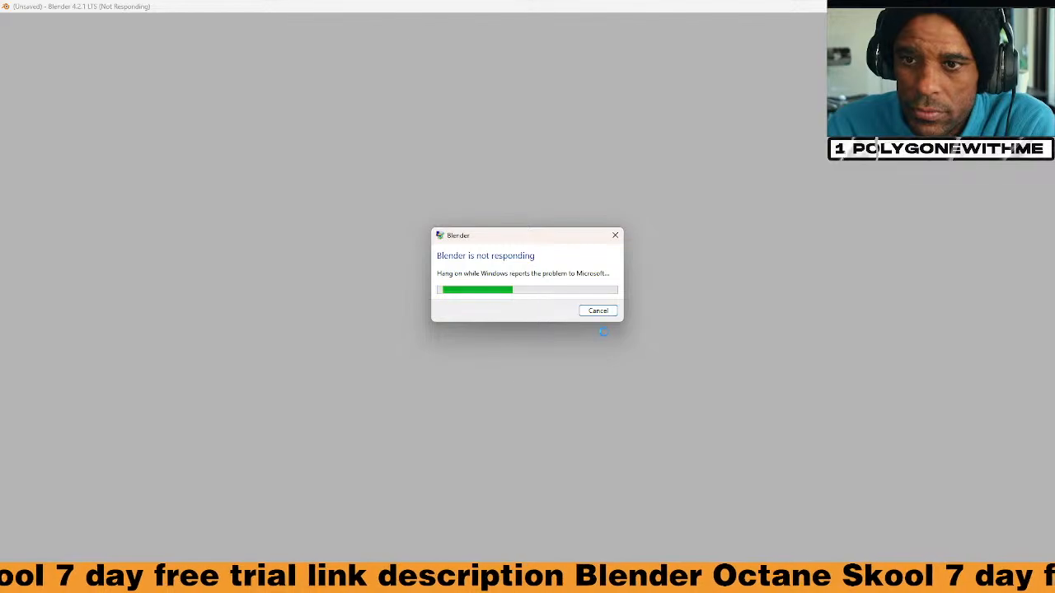